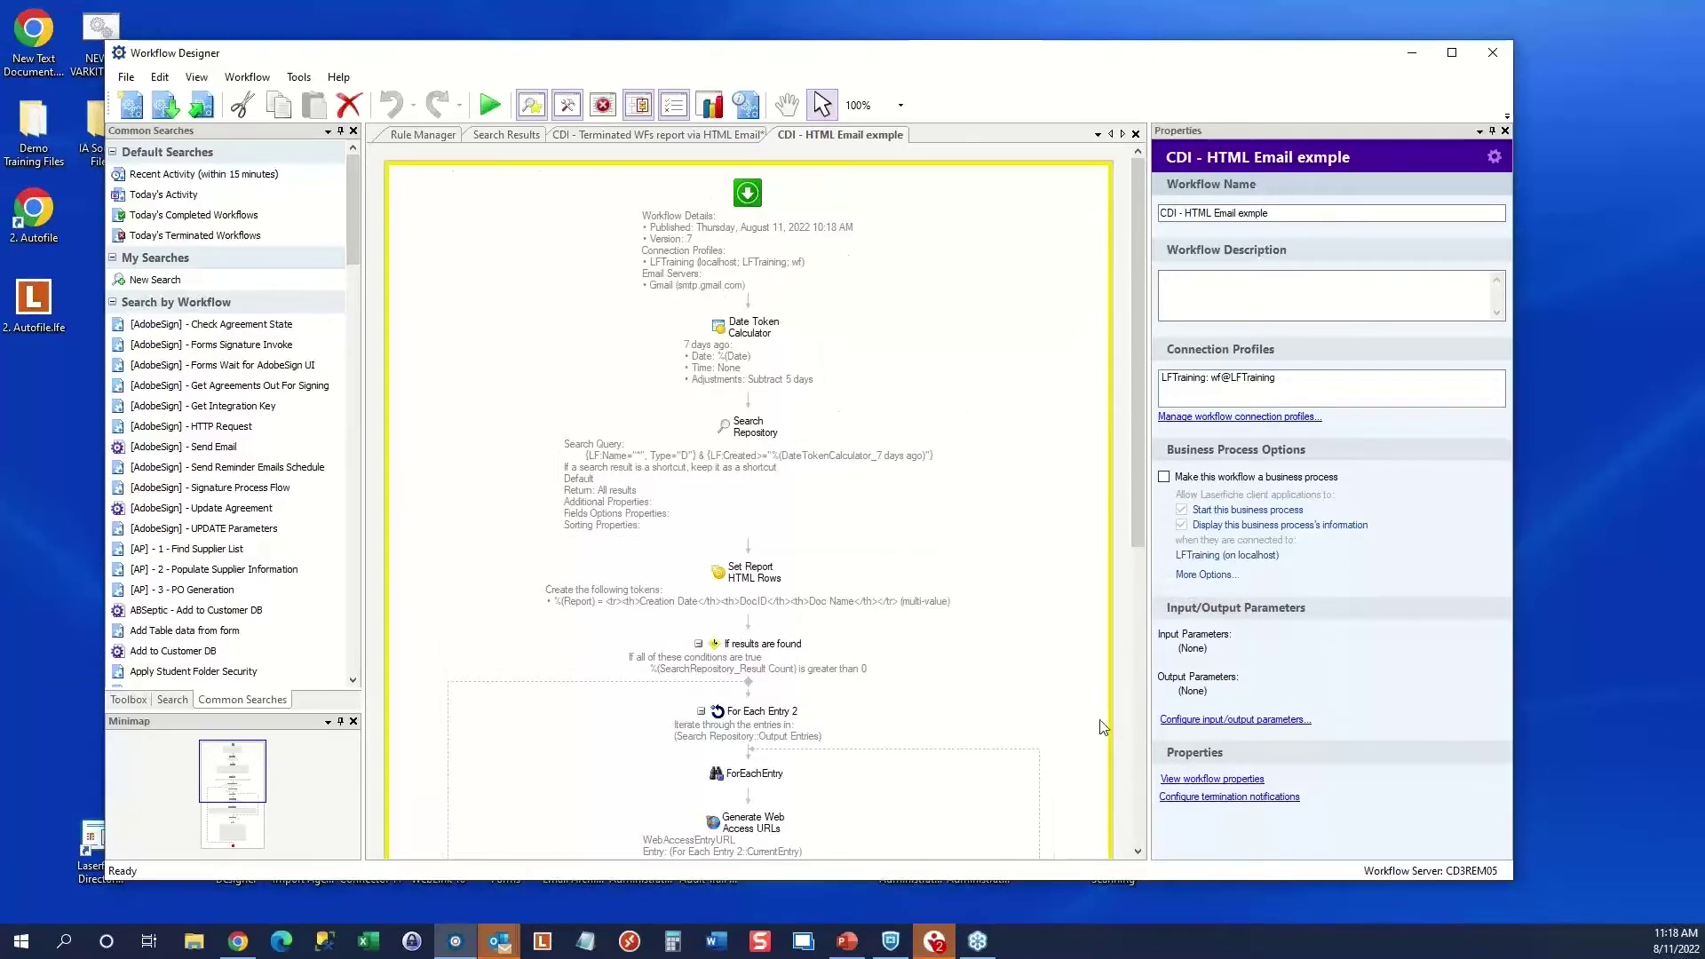
Try an inbox-filtering subject prefix in the workflow's termination notification options, leaving the dialog without saving
{"action": "left_click", "coordinate": [1223, 797]}
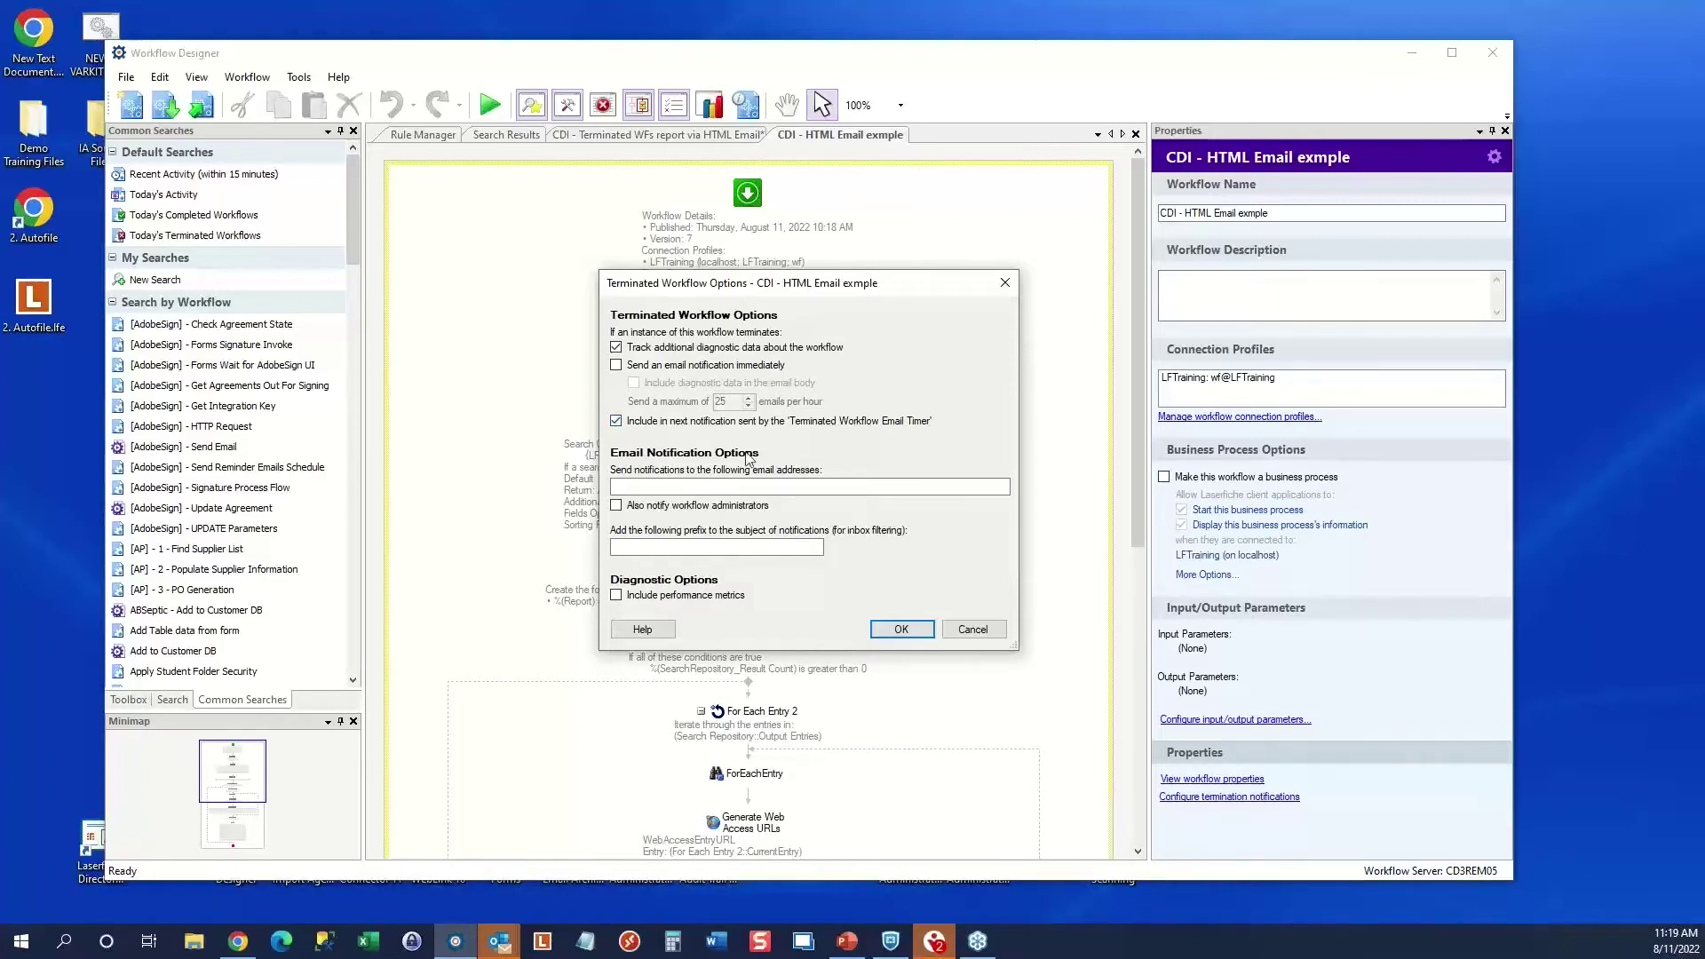
{"action": "left_click", "coordinate": [655, 545]}
{"action": "type", "text": "FTEminations_"}
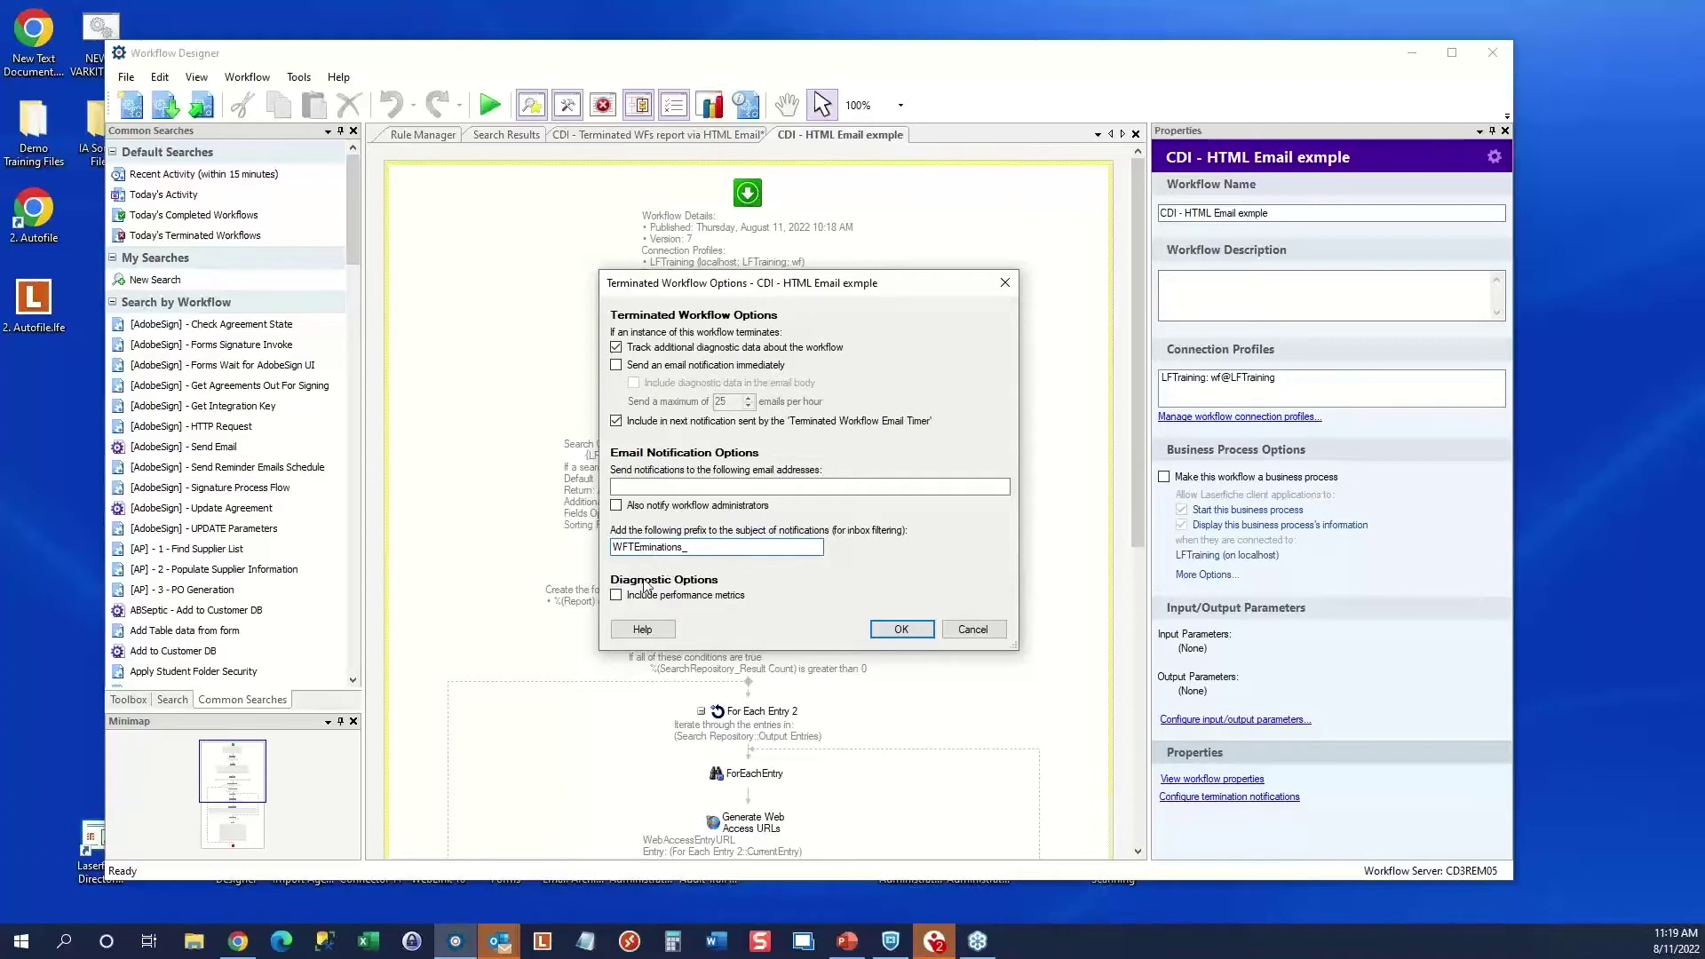
{"action": "key", "text": "BackSpace"}
{"action": "type", "text": "er"}
{"action": "left_click", "coordinate": [972, 630]}
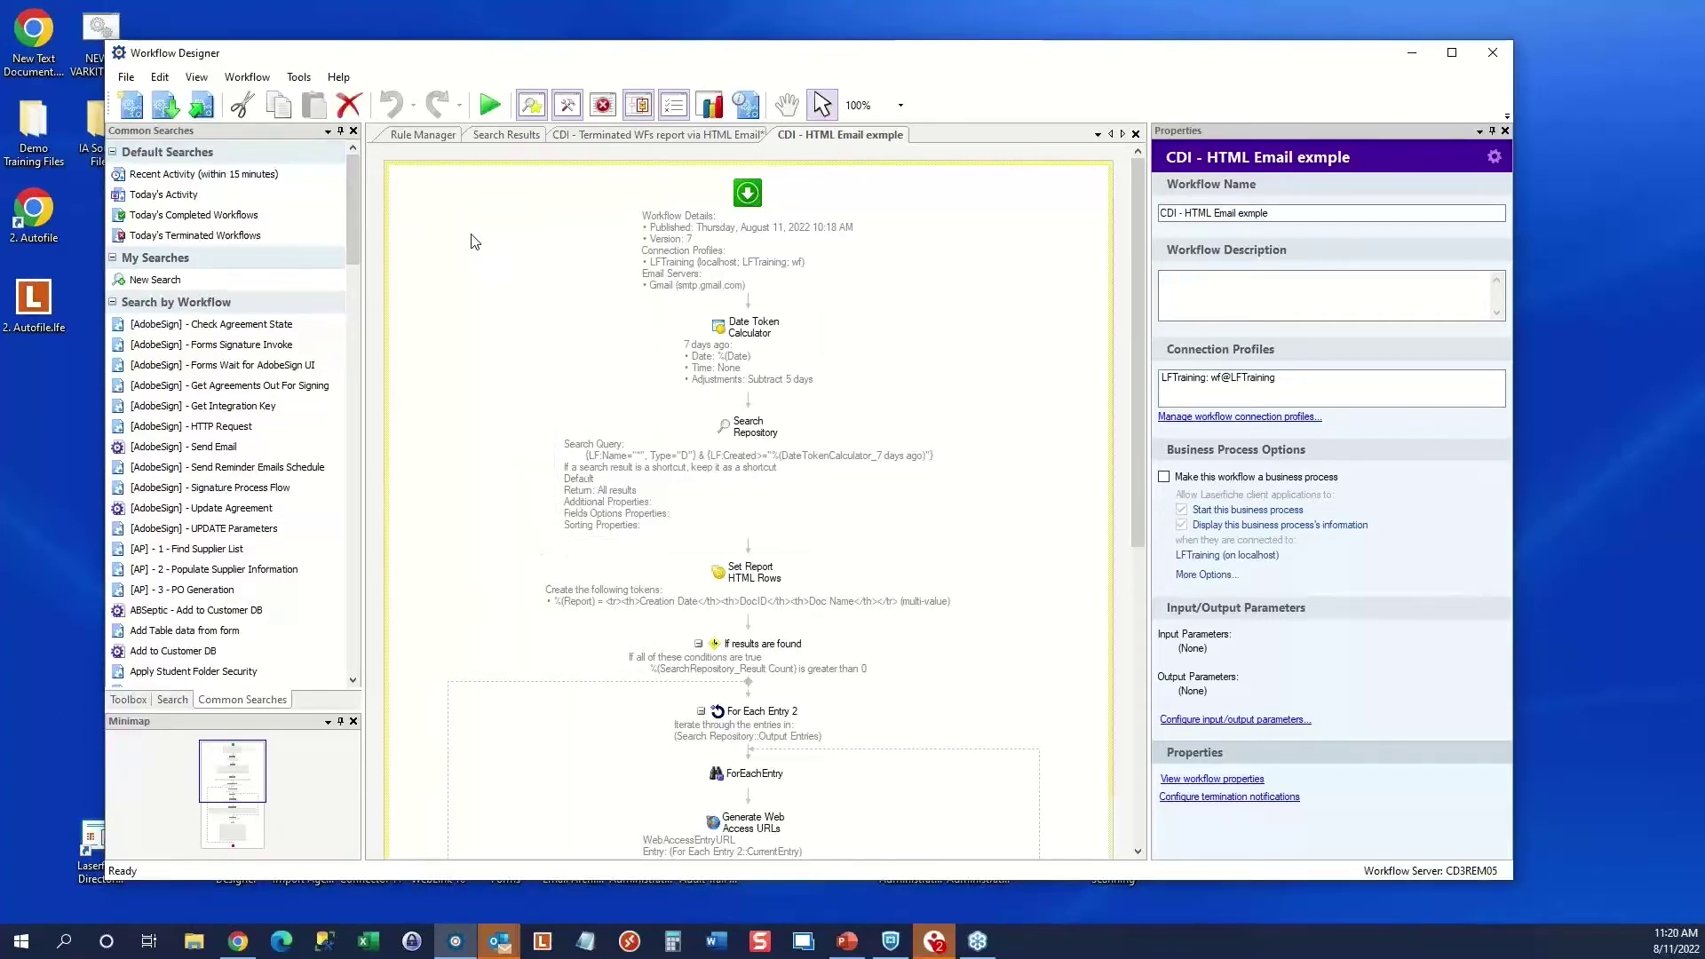
Switch to the Workflow Administration Console and open the Terminated Workflow Notification Timer among localhost's server timers
{"action": "left_click", "coordinate": [297, 76]}
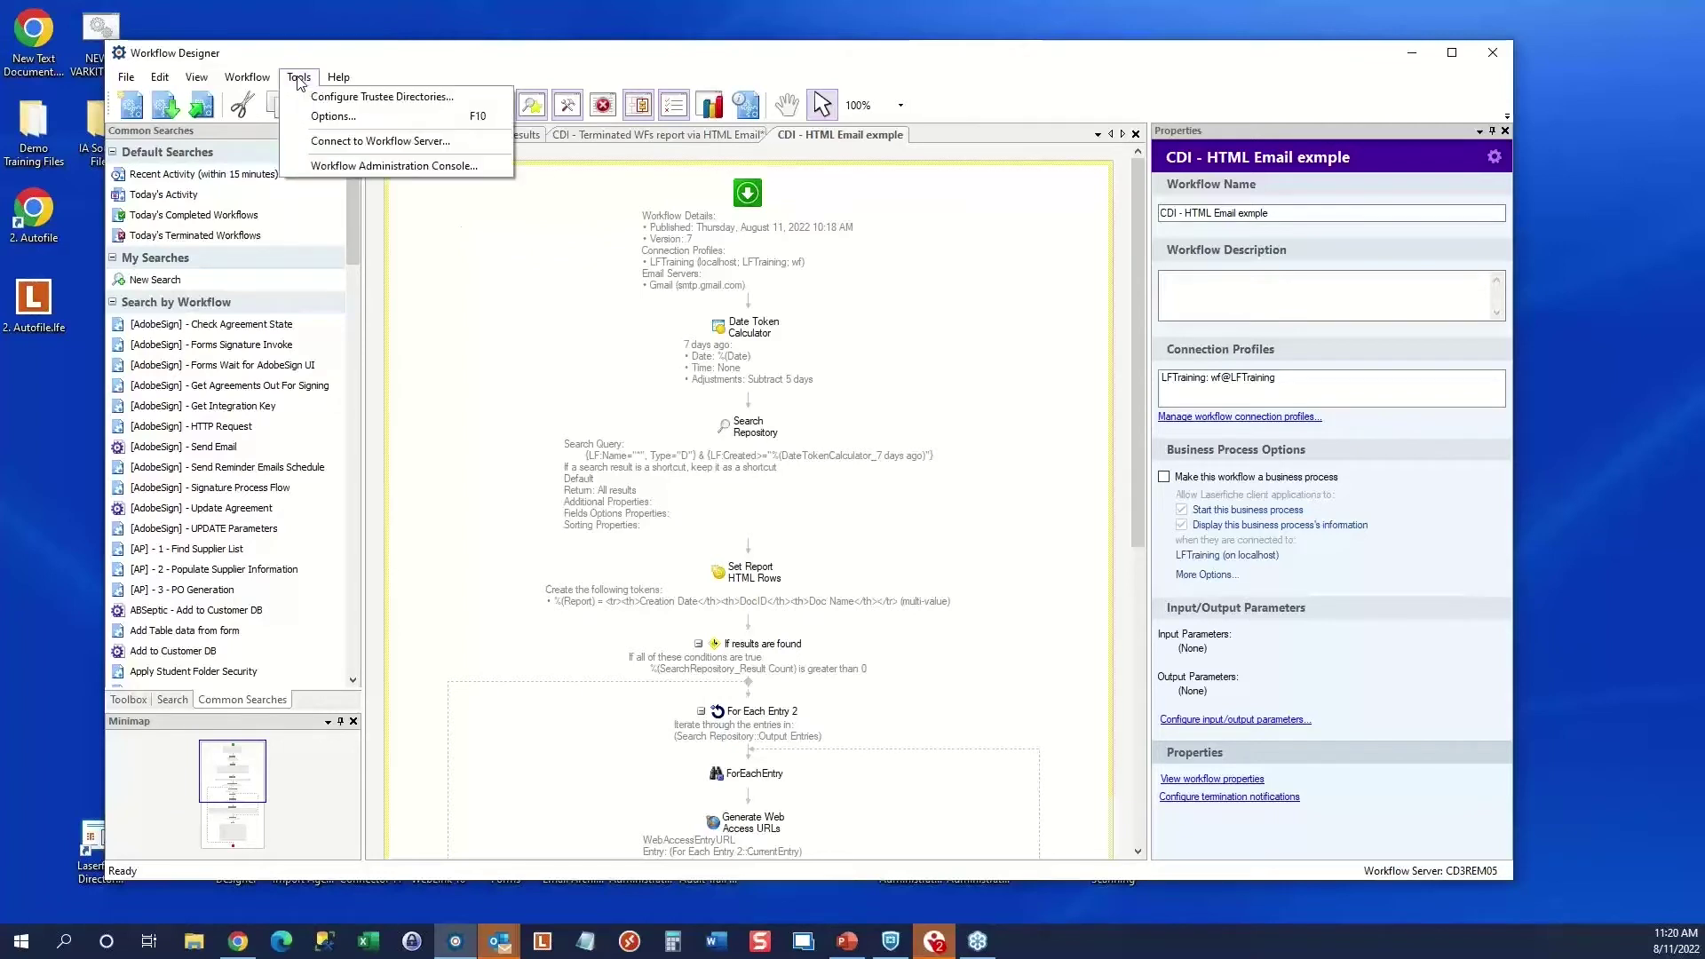
{"action": "left_click", "coordinate": [388, 174]}
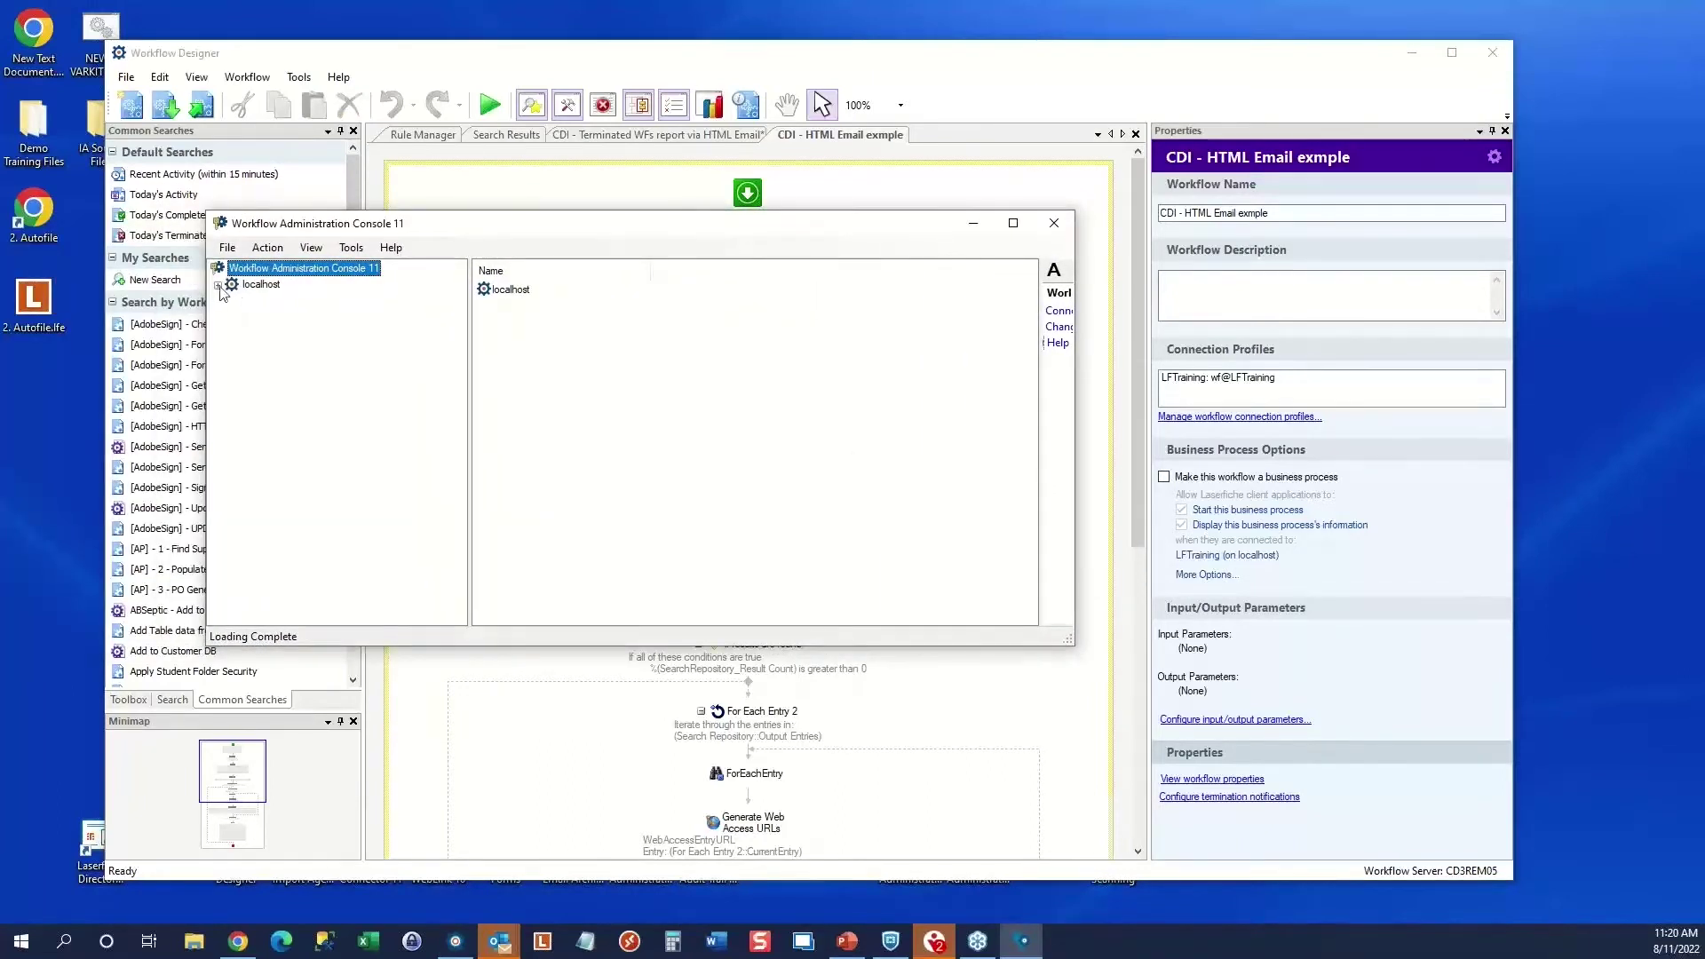
{"action": "left_click", "coordinate": [217, 286]}
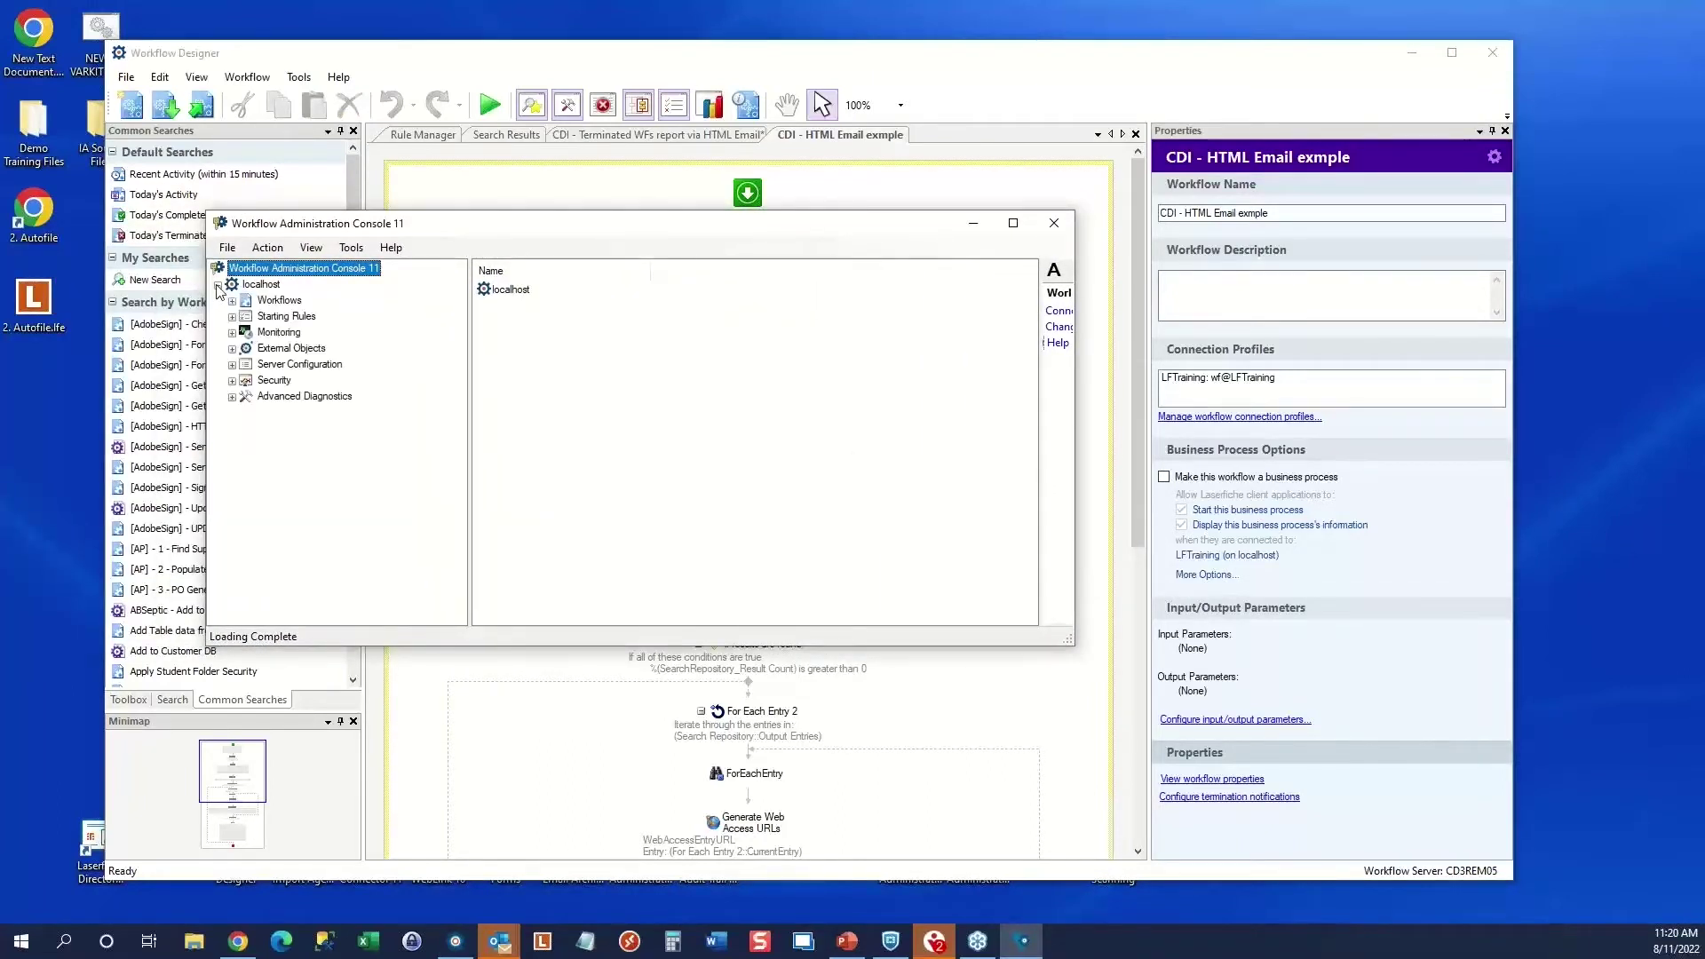
{"action": "left_click", "coordinate": [232, 365]}
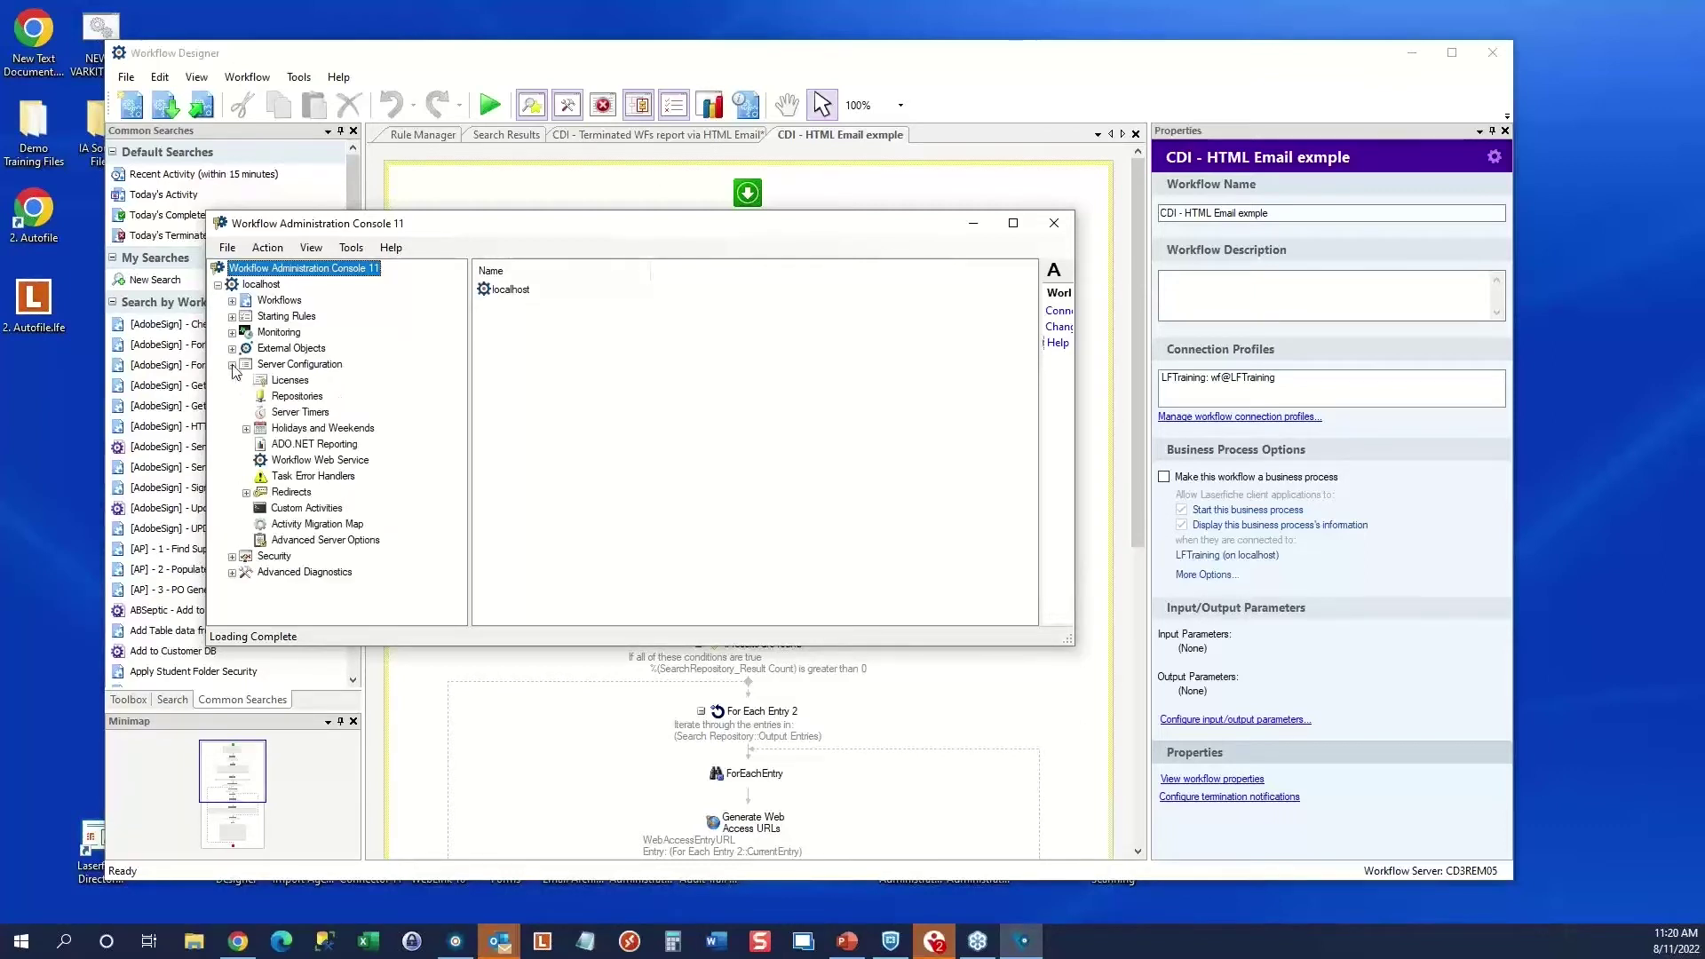
{"action": "left_click", "coordinate": [305, 413]}
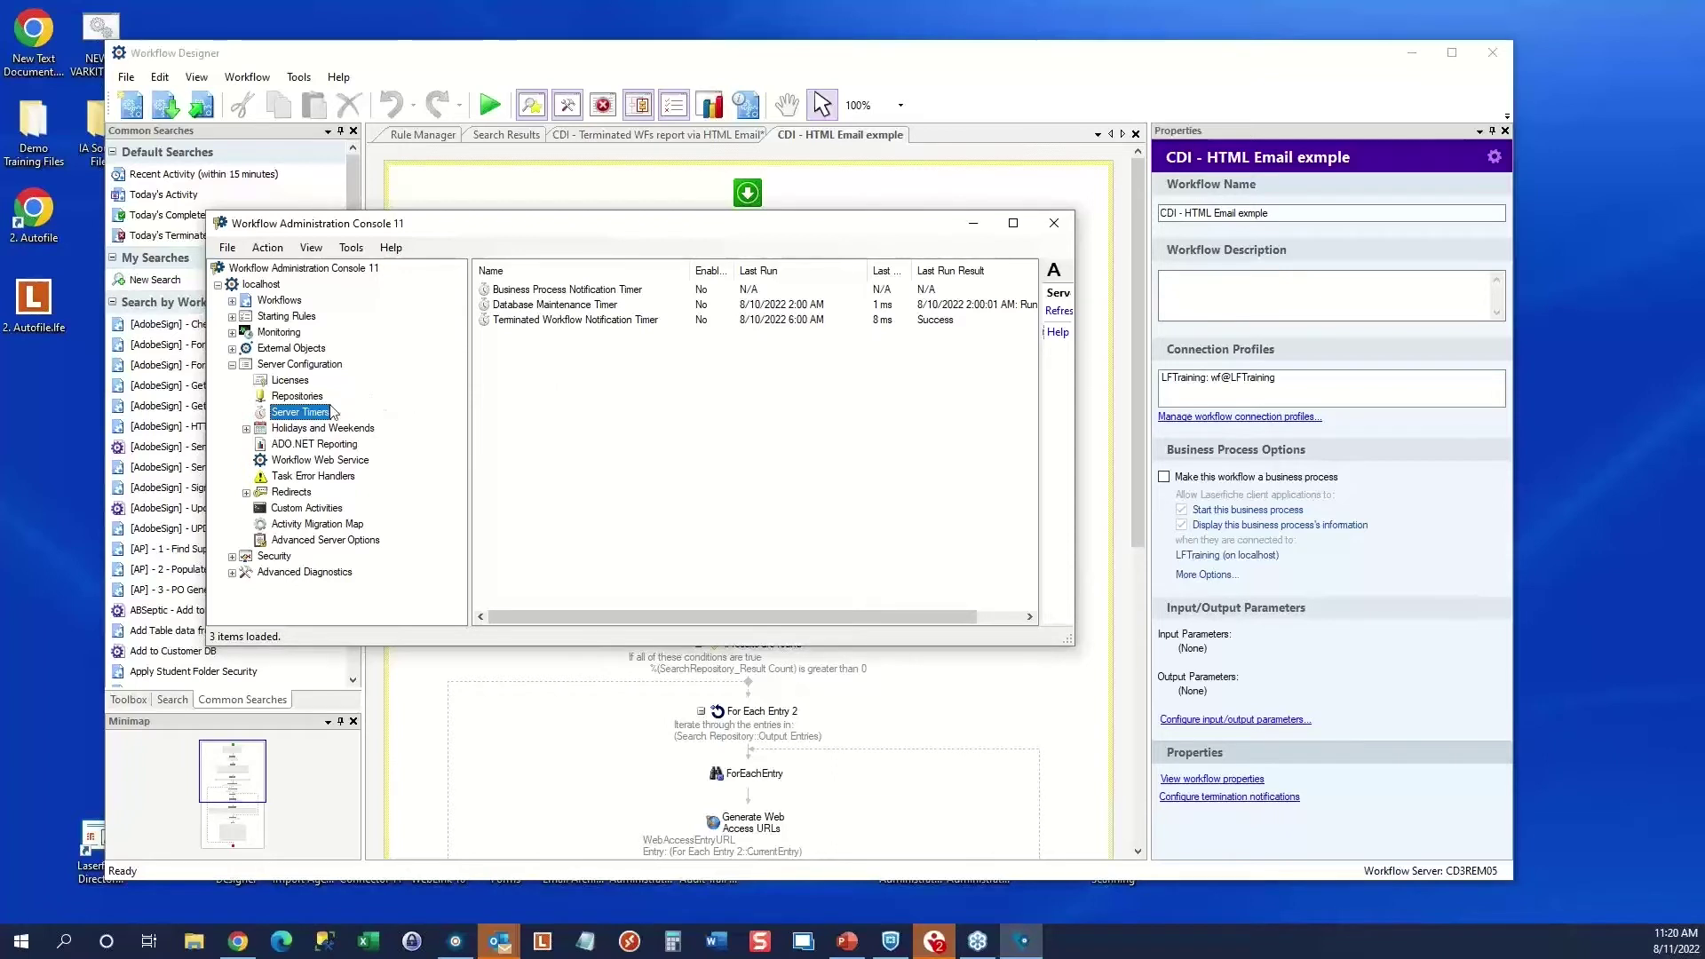
{"action": "left_click", "coordinate": [556, 321]}
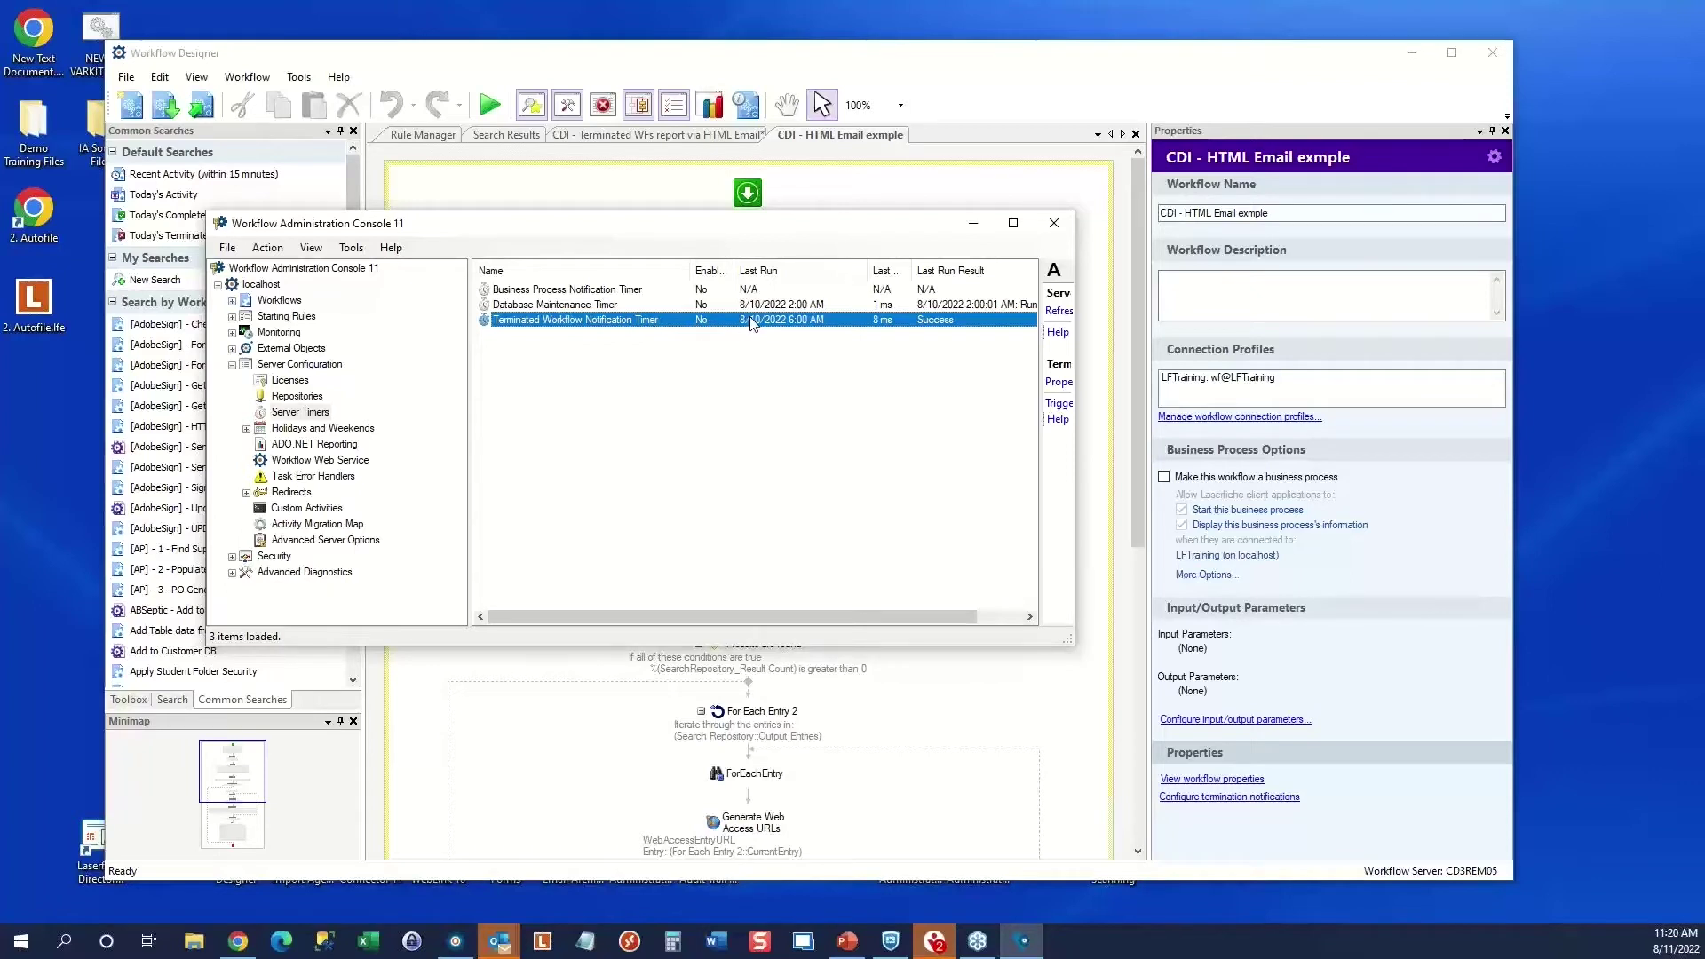
{"action": "double_click", "coordinate": [594, 322]}
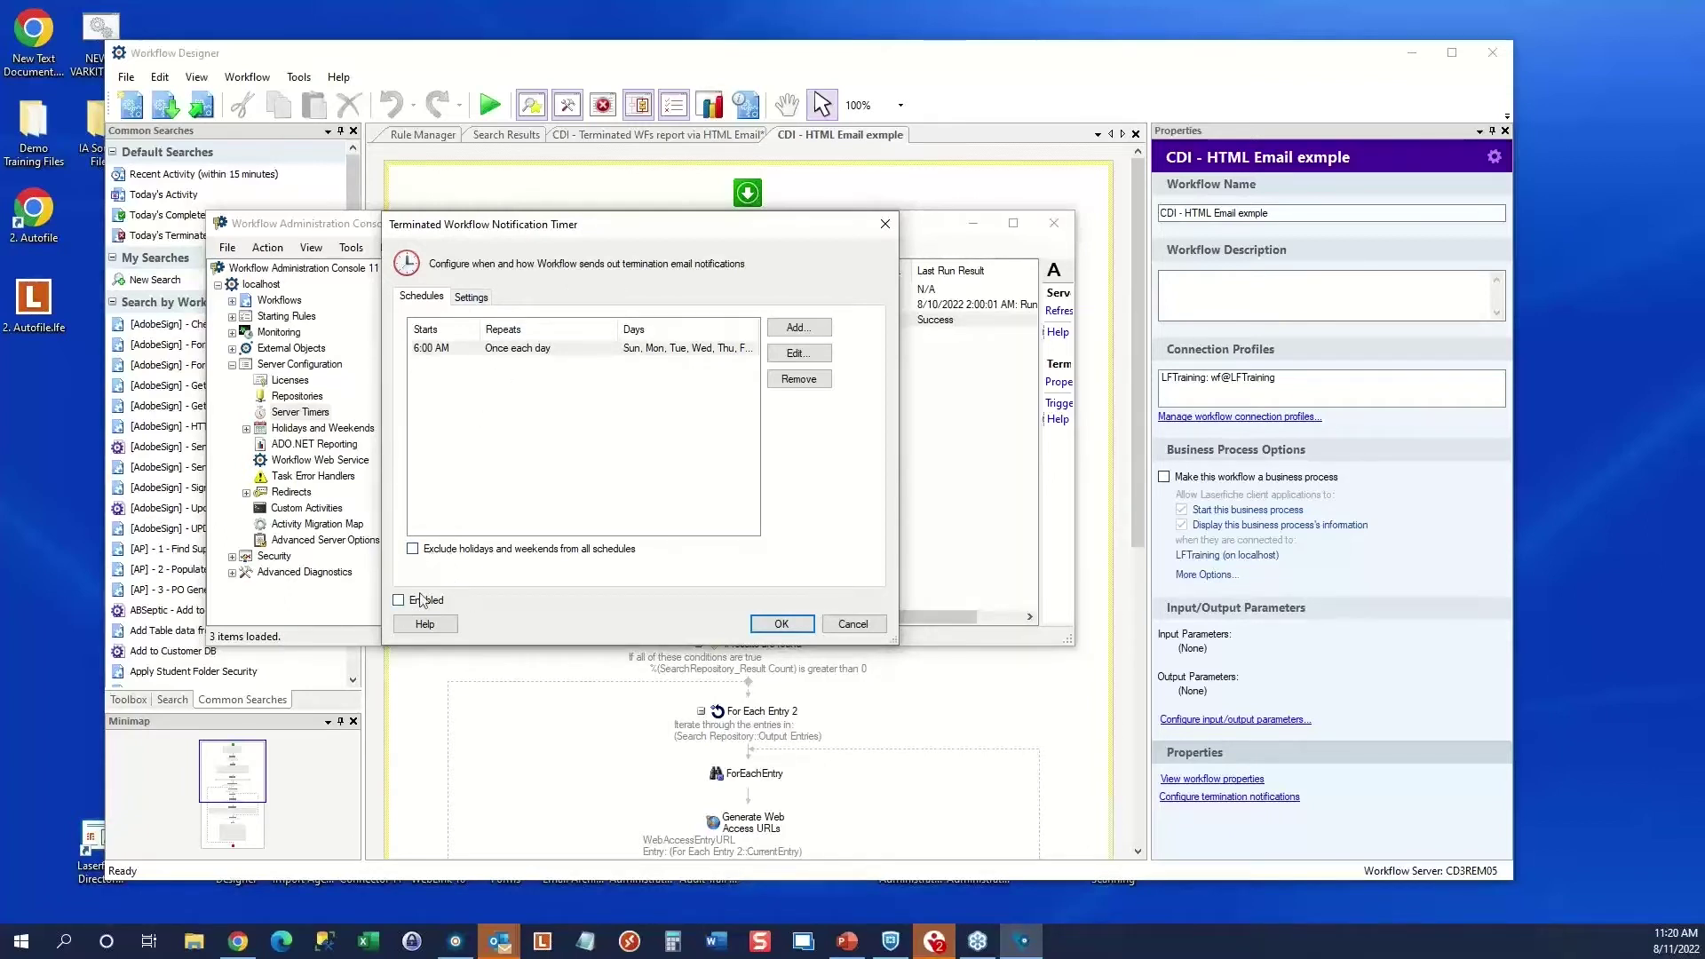
Turn on diagnostics mode in the notification timer's settings and return to the Server Configuration overview
{"action": "left_click", "coordinate": [473, 298]}
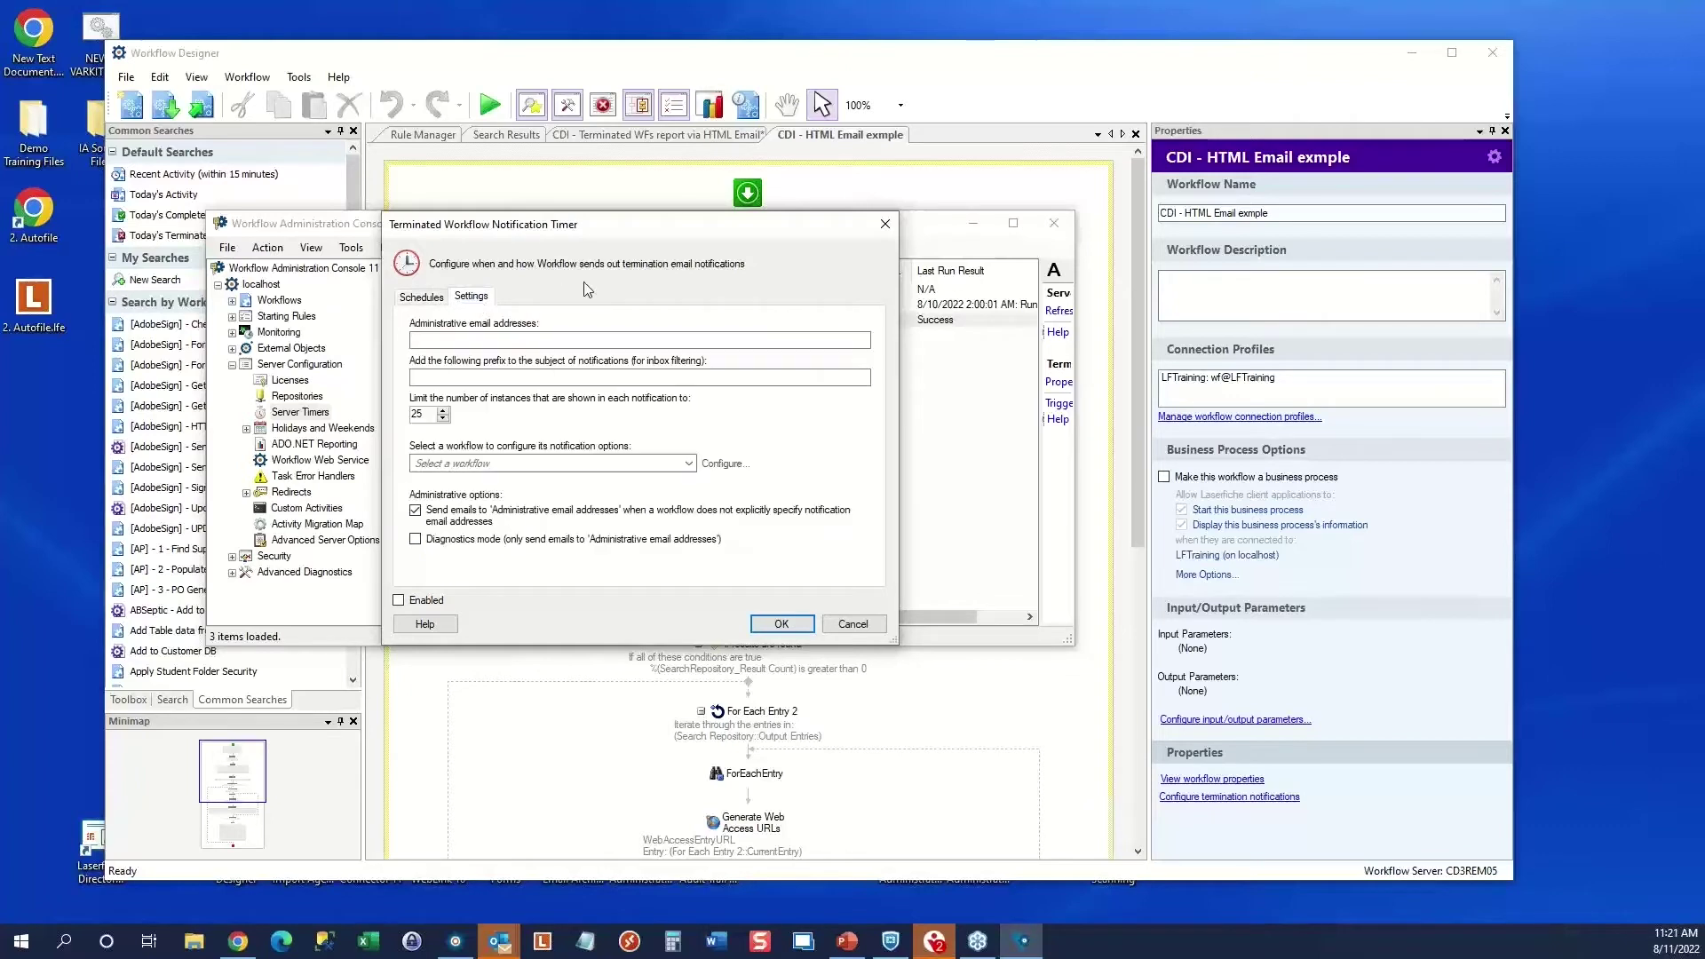
{"action": "left_click", "coordinate": [453, 342]}
{"action": "left_click", "coordinate": [416, 540]}
{"action": "left_click", "coordinate": [778, 625]}
{"action": "left_click", "coordinate": [302, 414]}
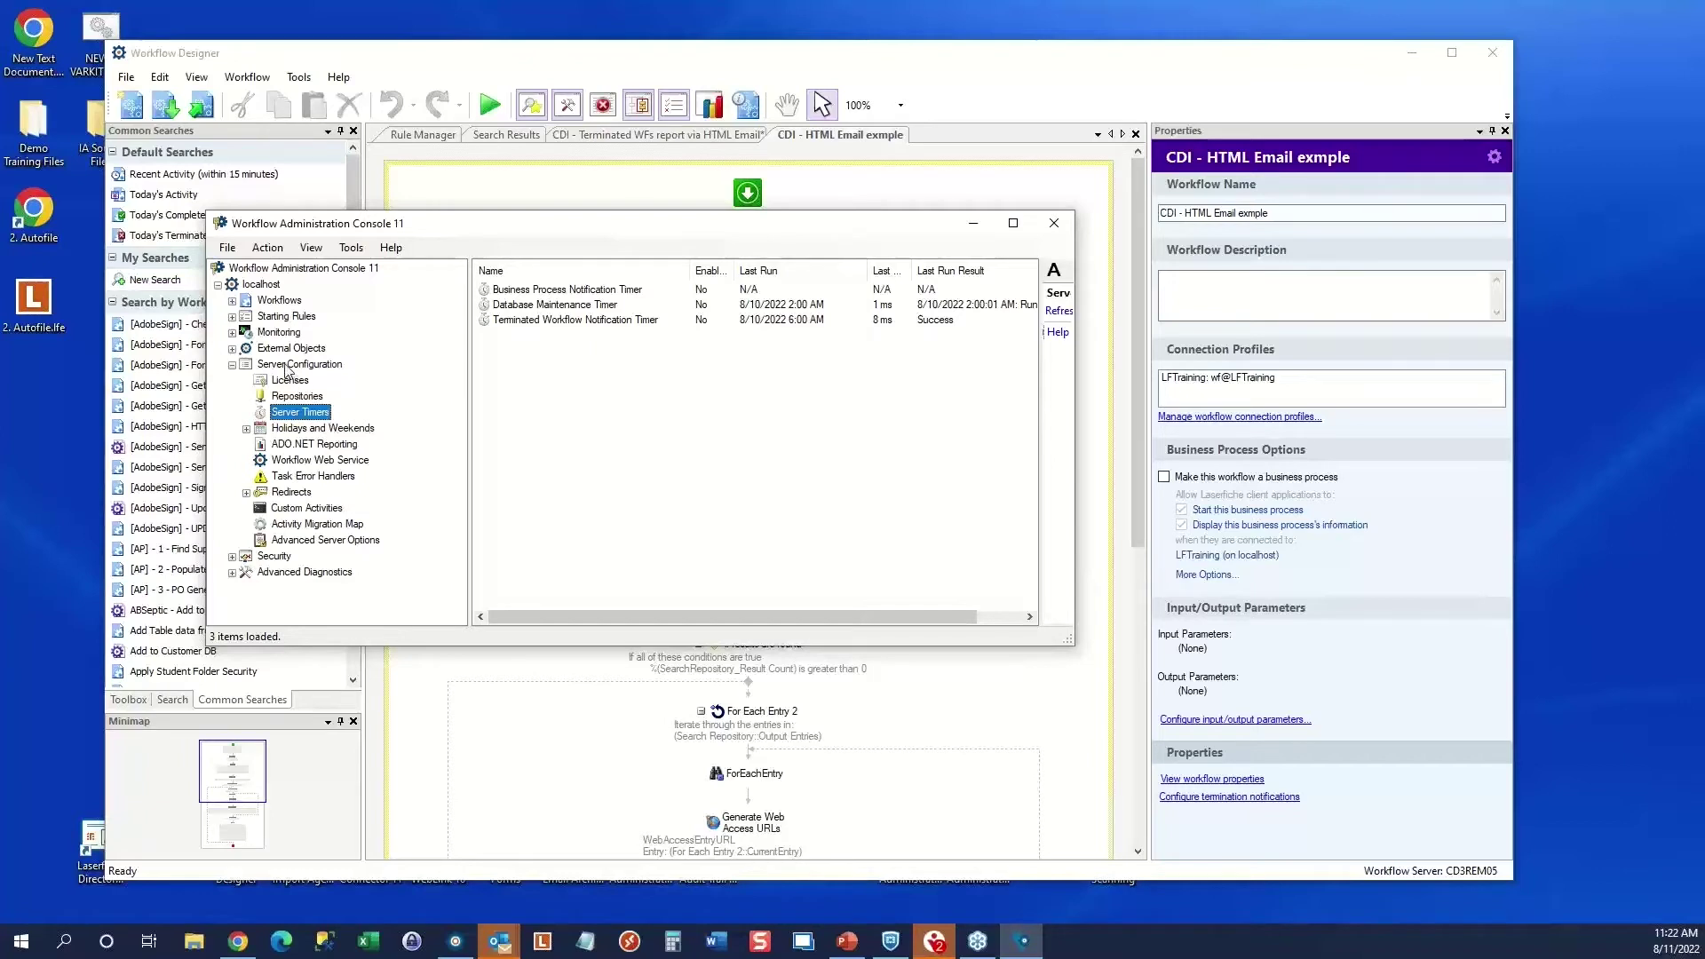
{"action": "left_click", "coordinate": [286, 366]}
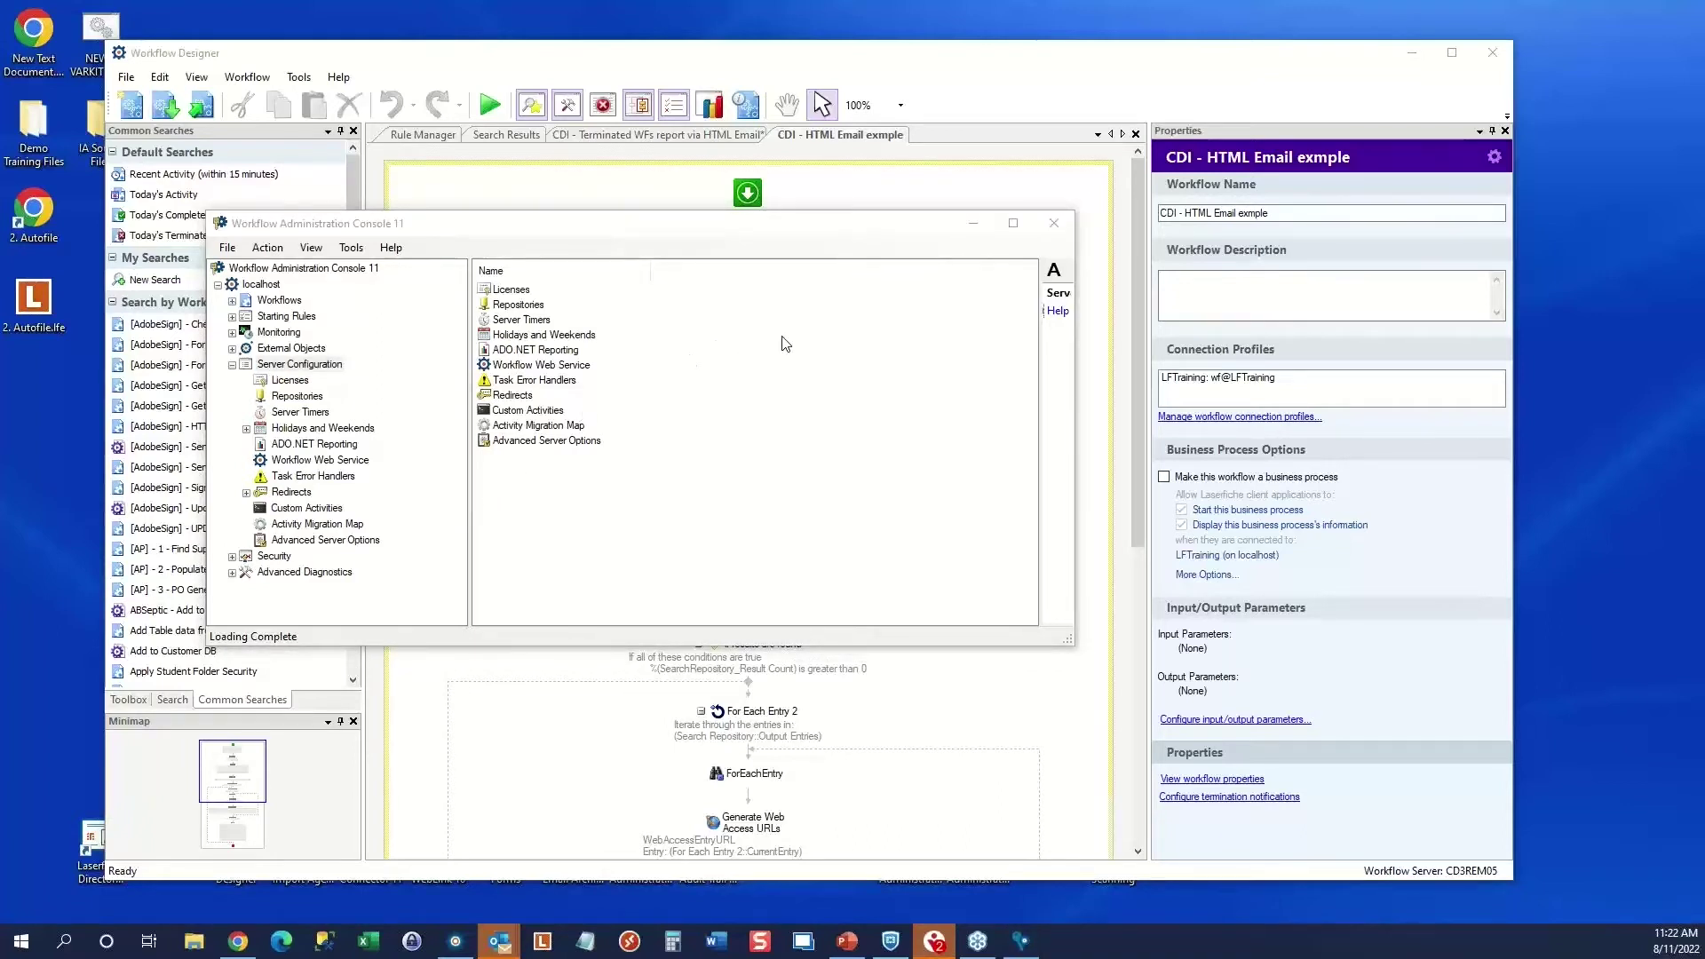
Return to the Workflow Designer, inspect the Date Token Calculator activity's token and locate the activity among the toolbox's Token Creators
{"action": "left_click", "coordinate": [851, 140]}
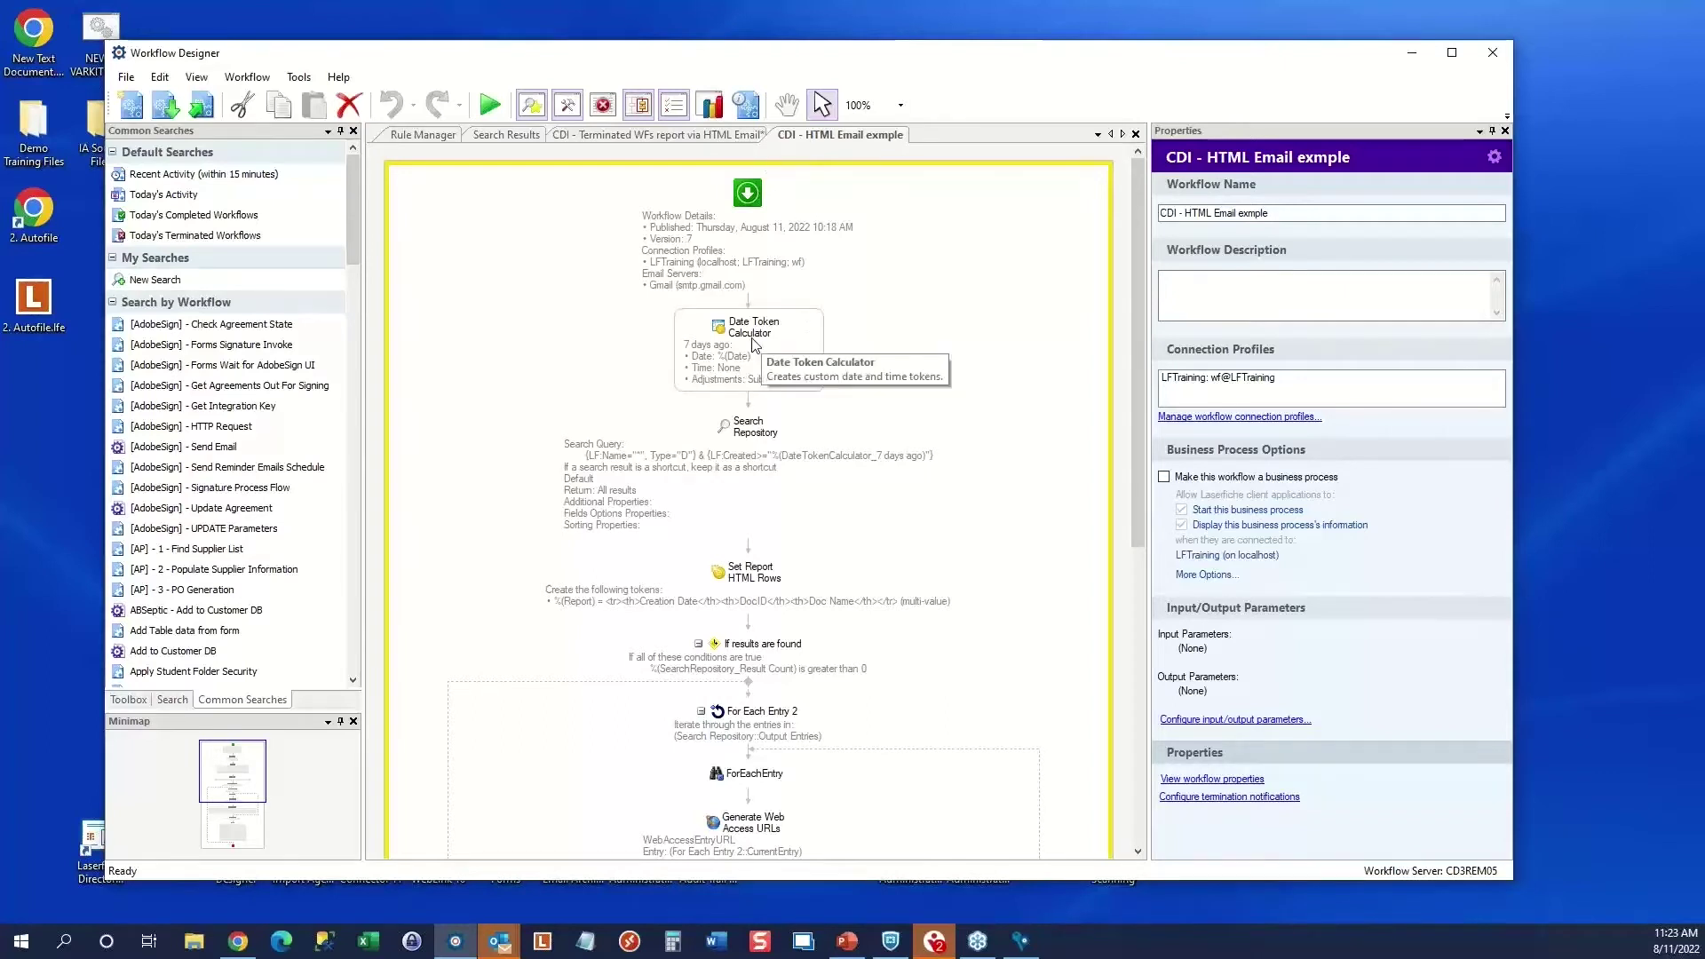
{"action": "left_click", "coordinate": [757, 345]}
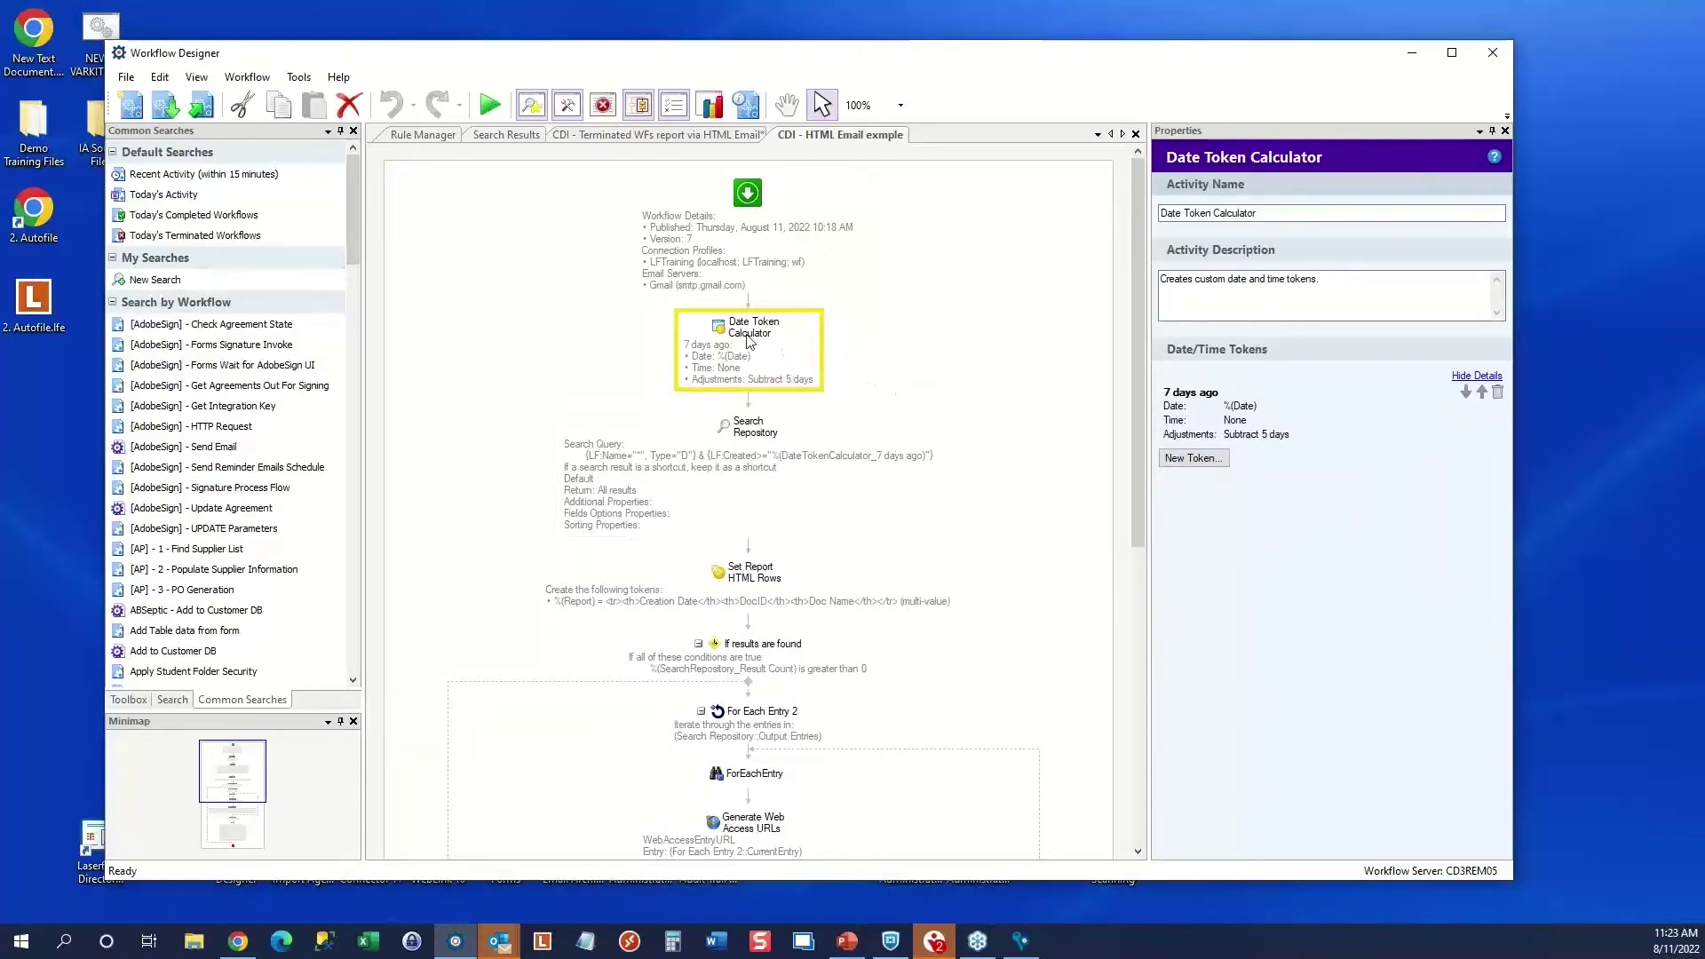
{"action": "left_click", "coordinate": [134, 702]}
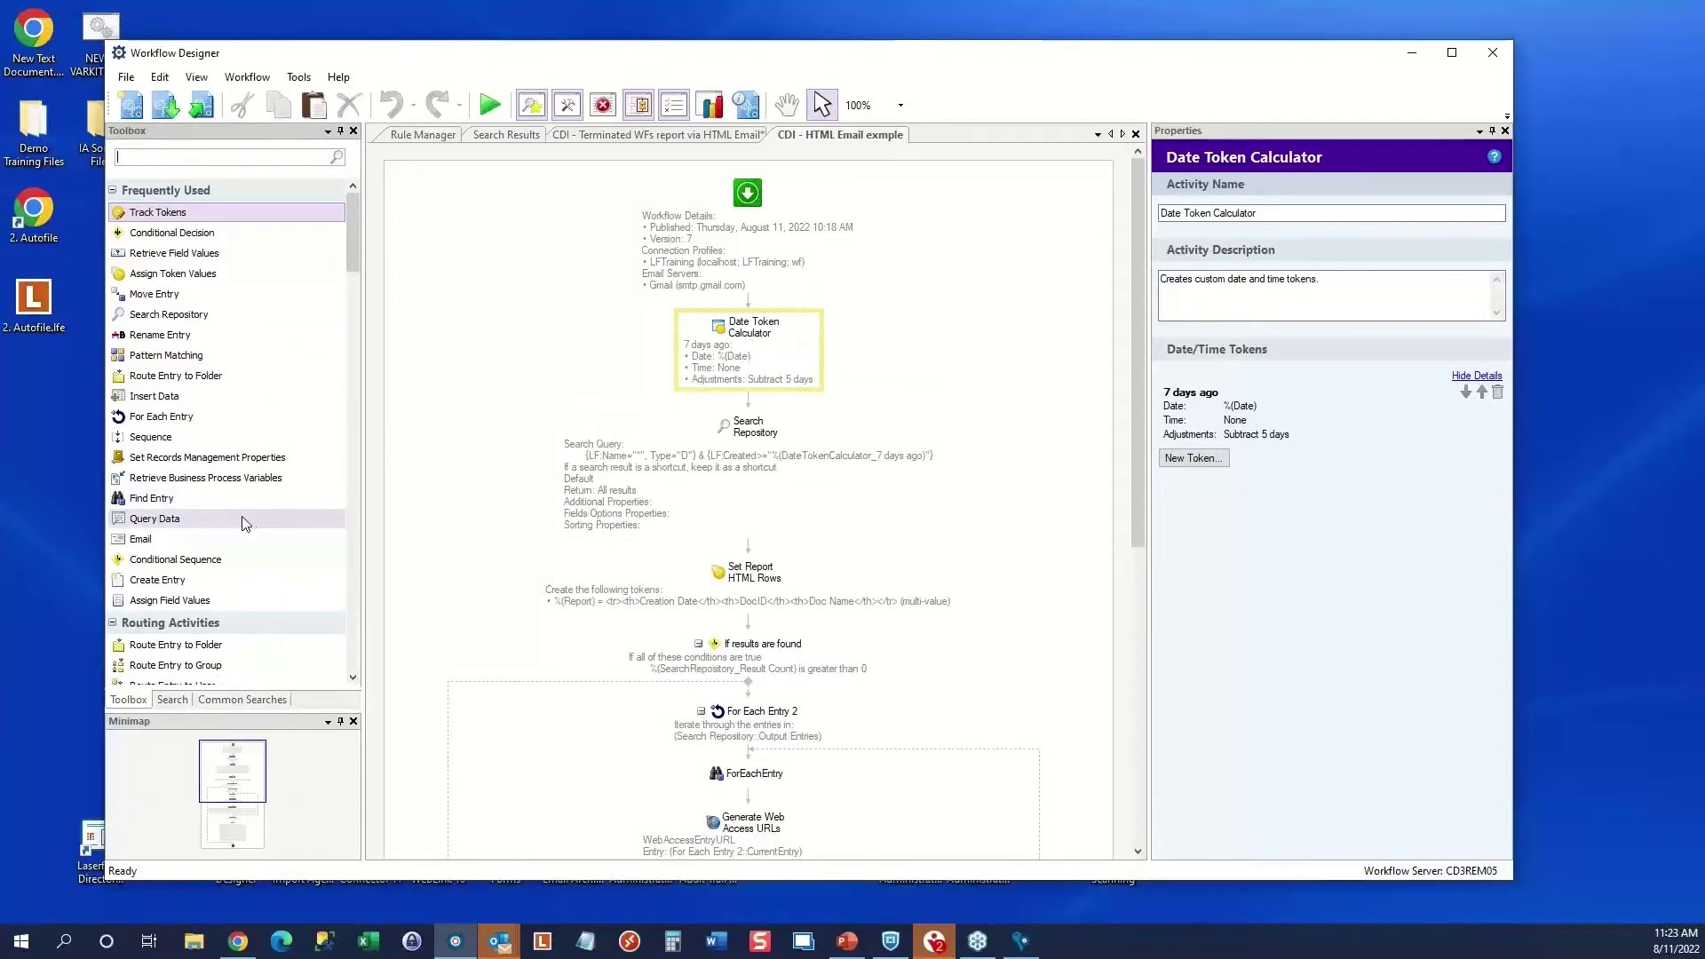
{"action": "left_click_drag", "start_coordinate": [353, 259], "coordinate": [354, 279]}
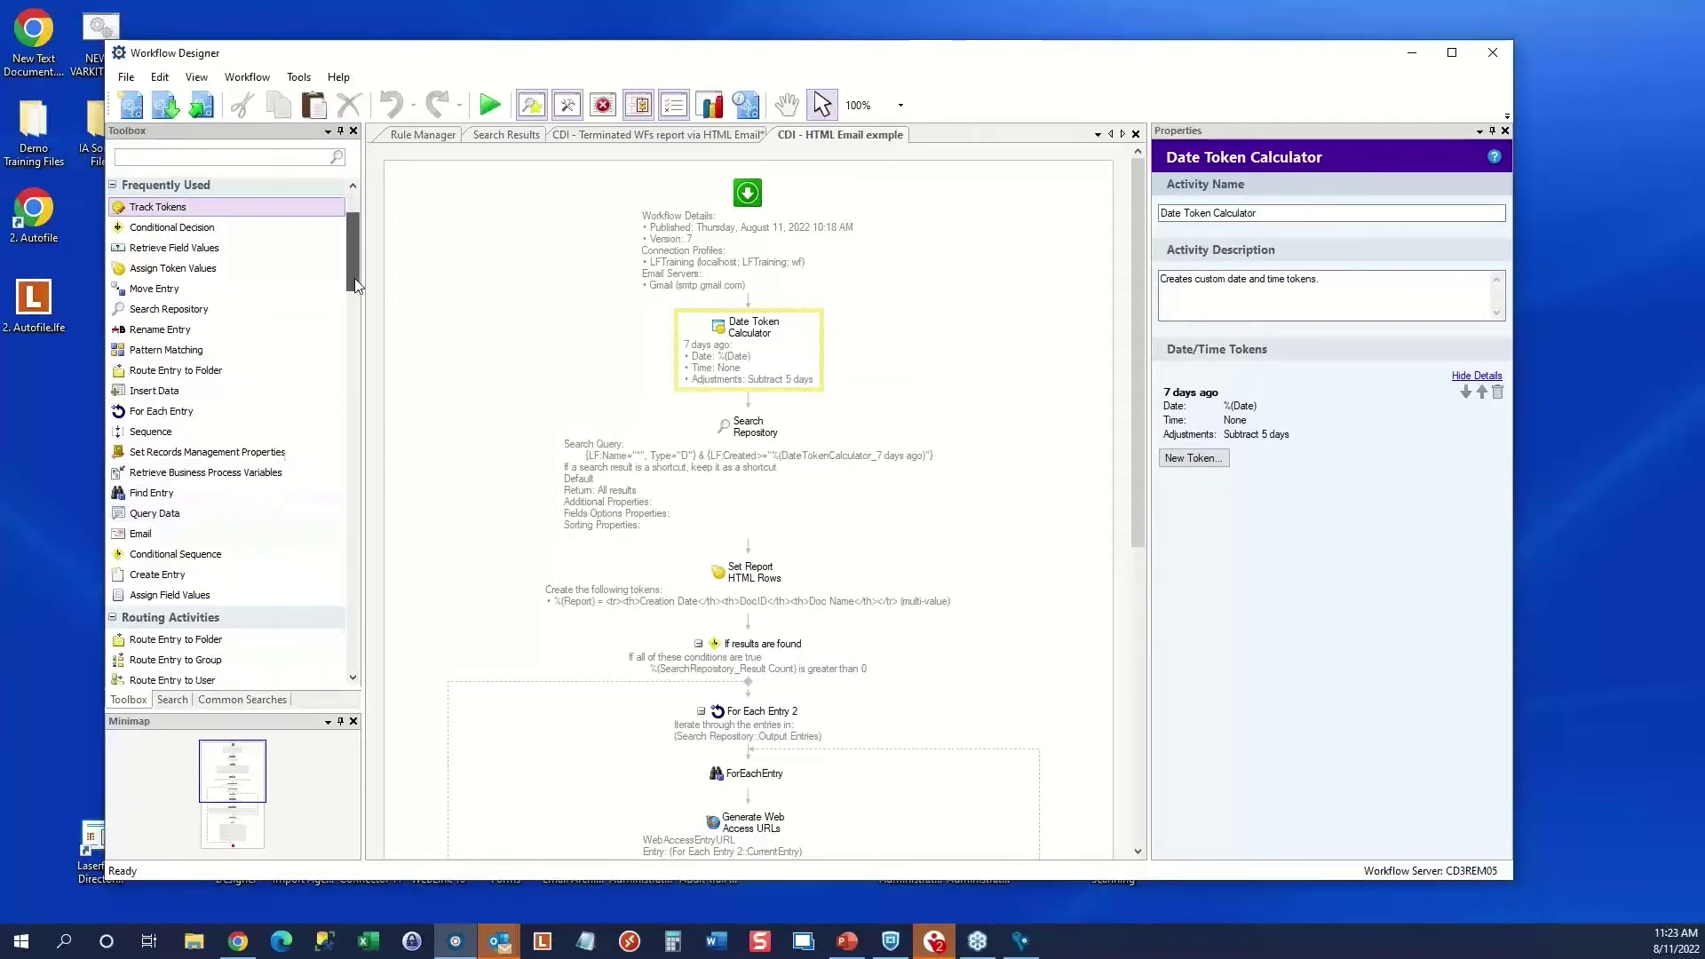
{"action": "left_click_drag", "start_coordinate": [354, 374], "coordinate": [360, 538]}
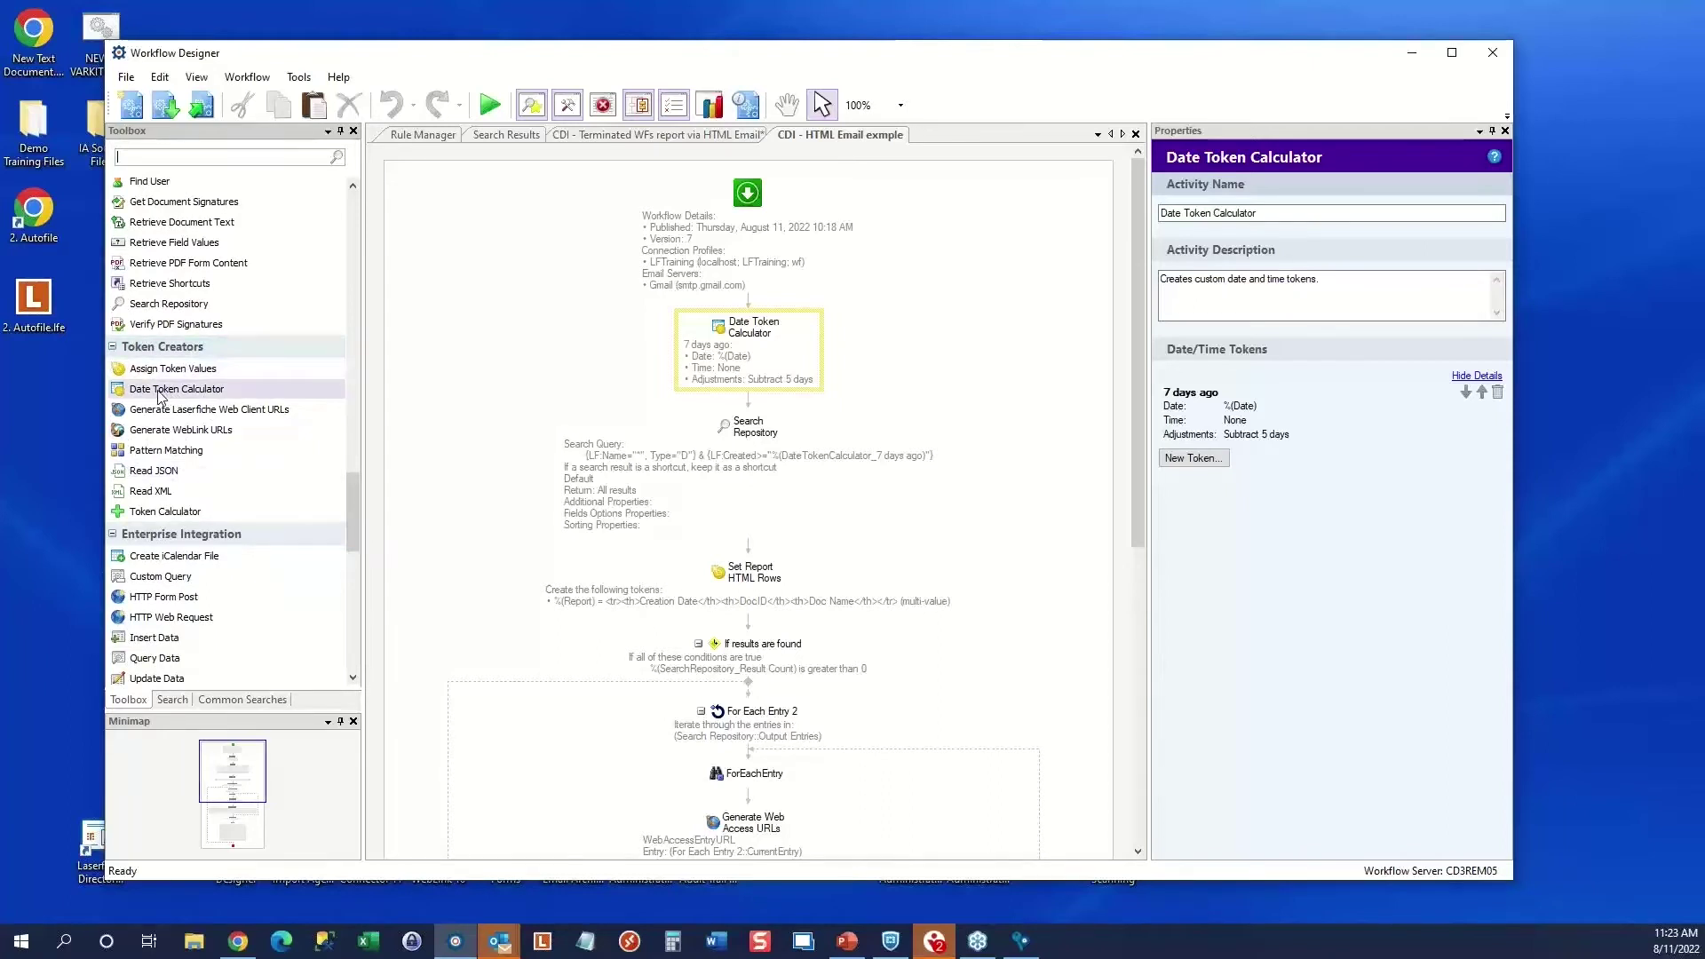
{"action": "left_click", "coordinate": [756, 332]}
{"action": "left_click", "coordinate": [1220, 404]}
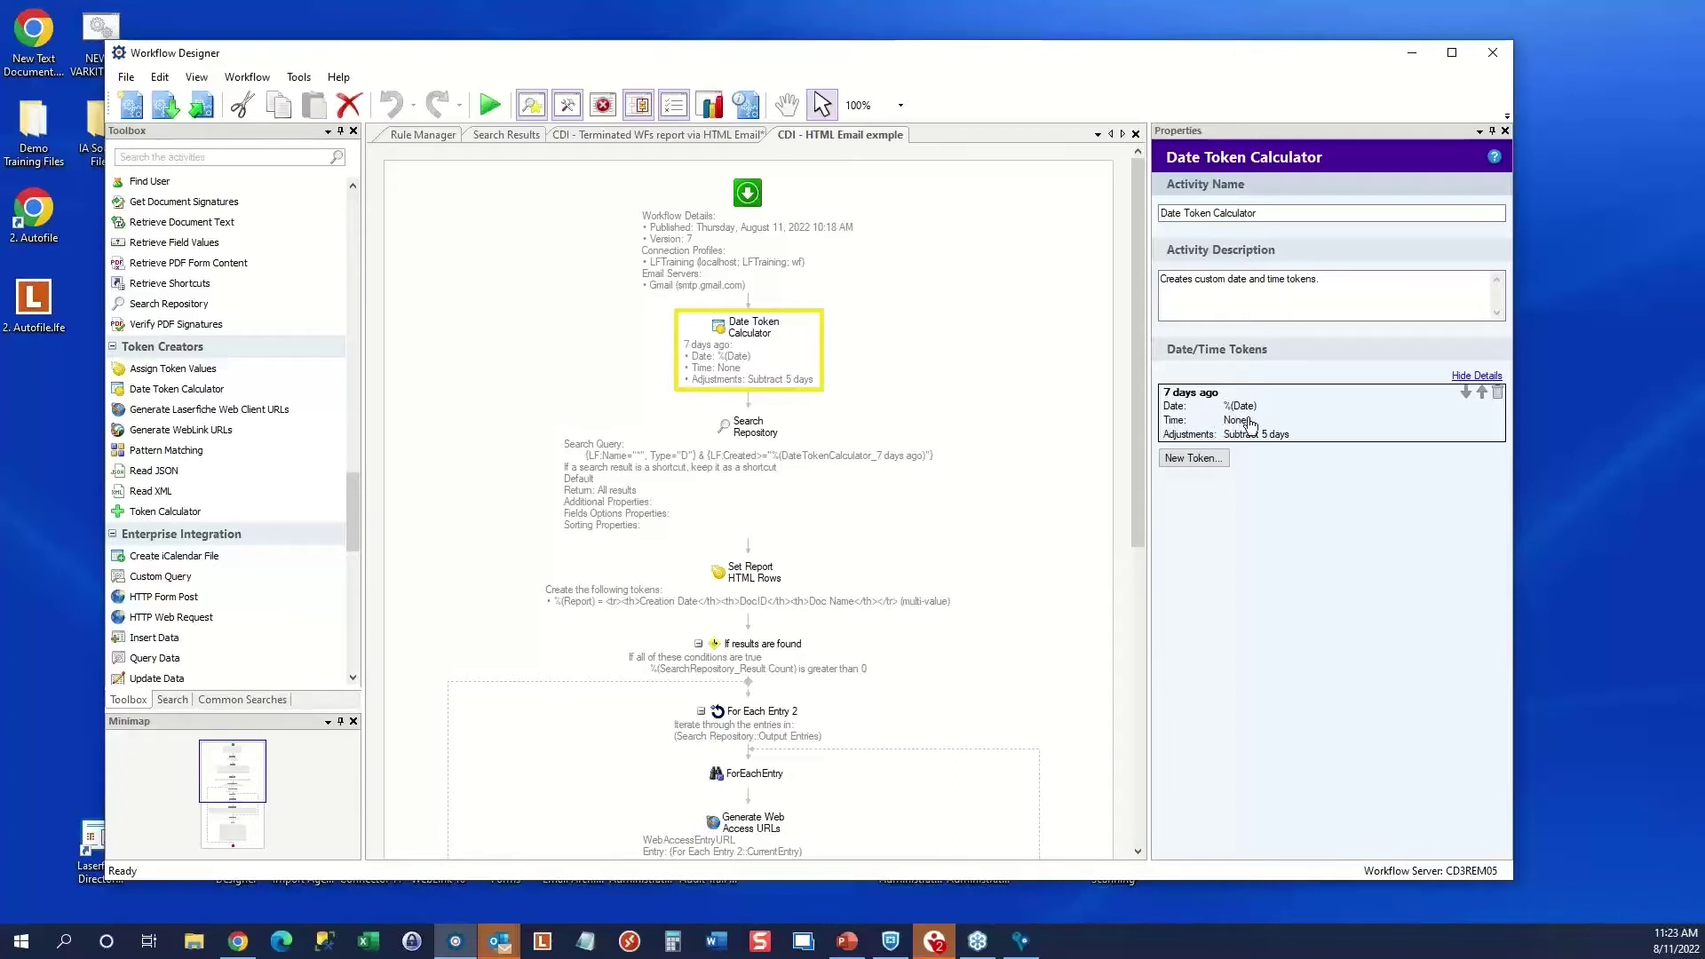
Try the Specific Date, Next Day of Week and Custom Date options in a new date/time token, discarding the token
{"action": "left_click", "coordinate": [1194, 458]}
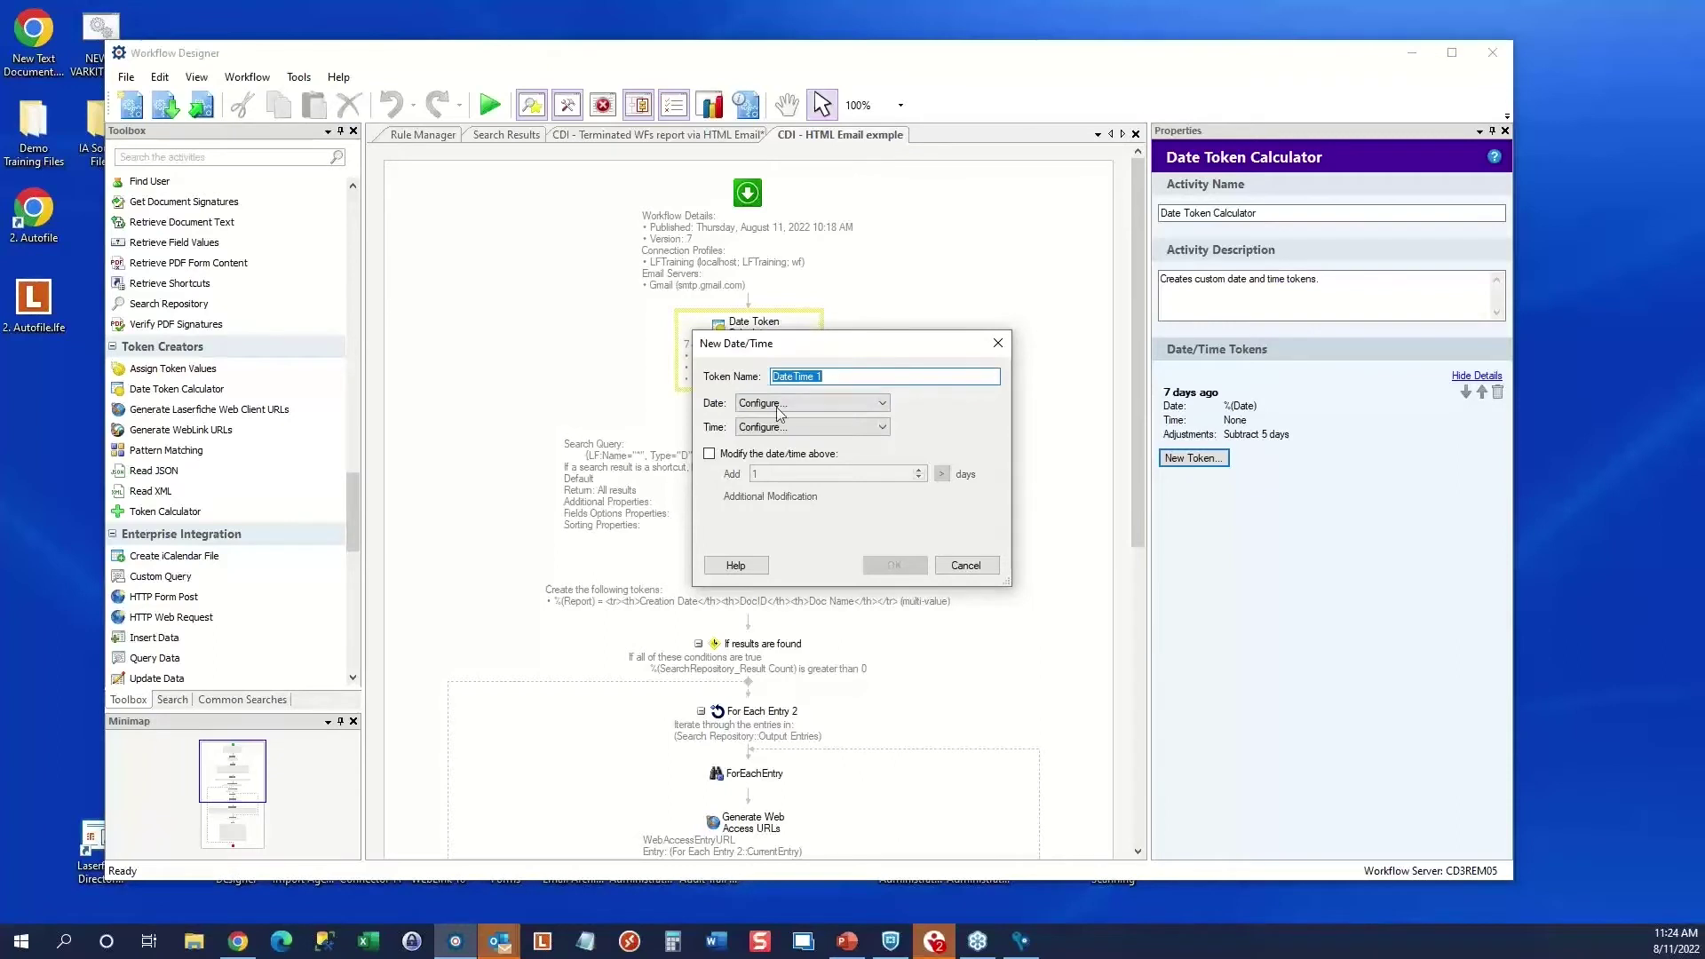
{"action": "left_click", "coordinate": [885, 404]}
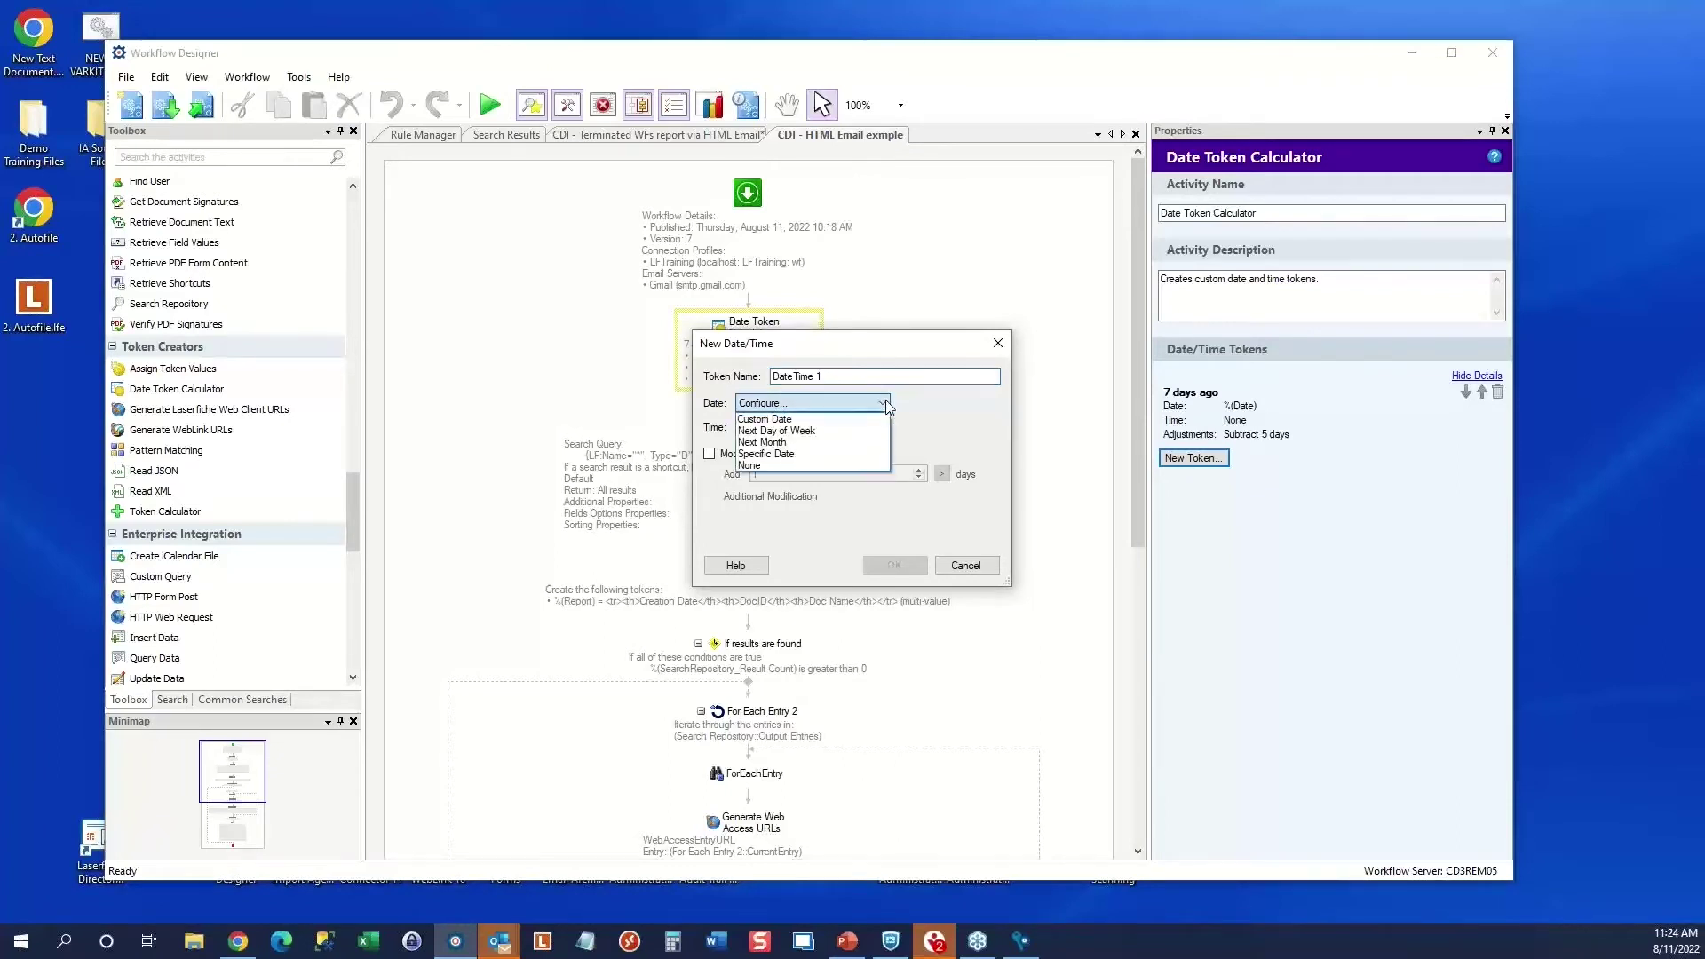
{"action": "left_click", "coordinate": [781, 455]}
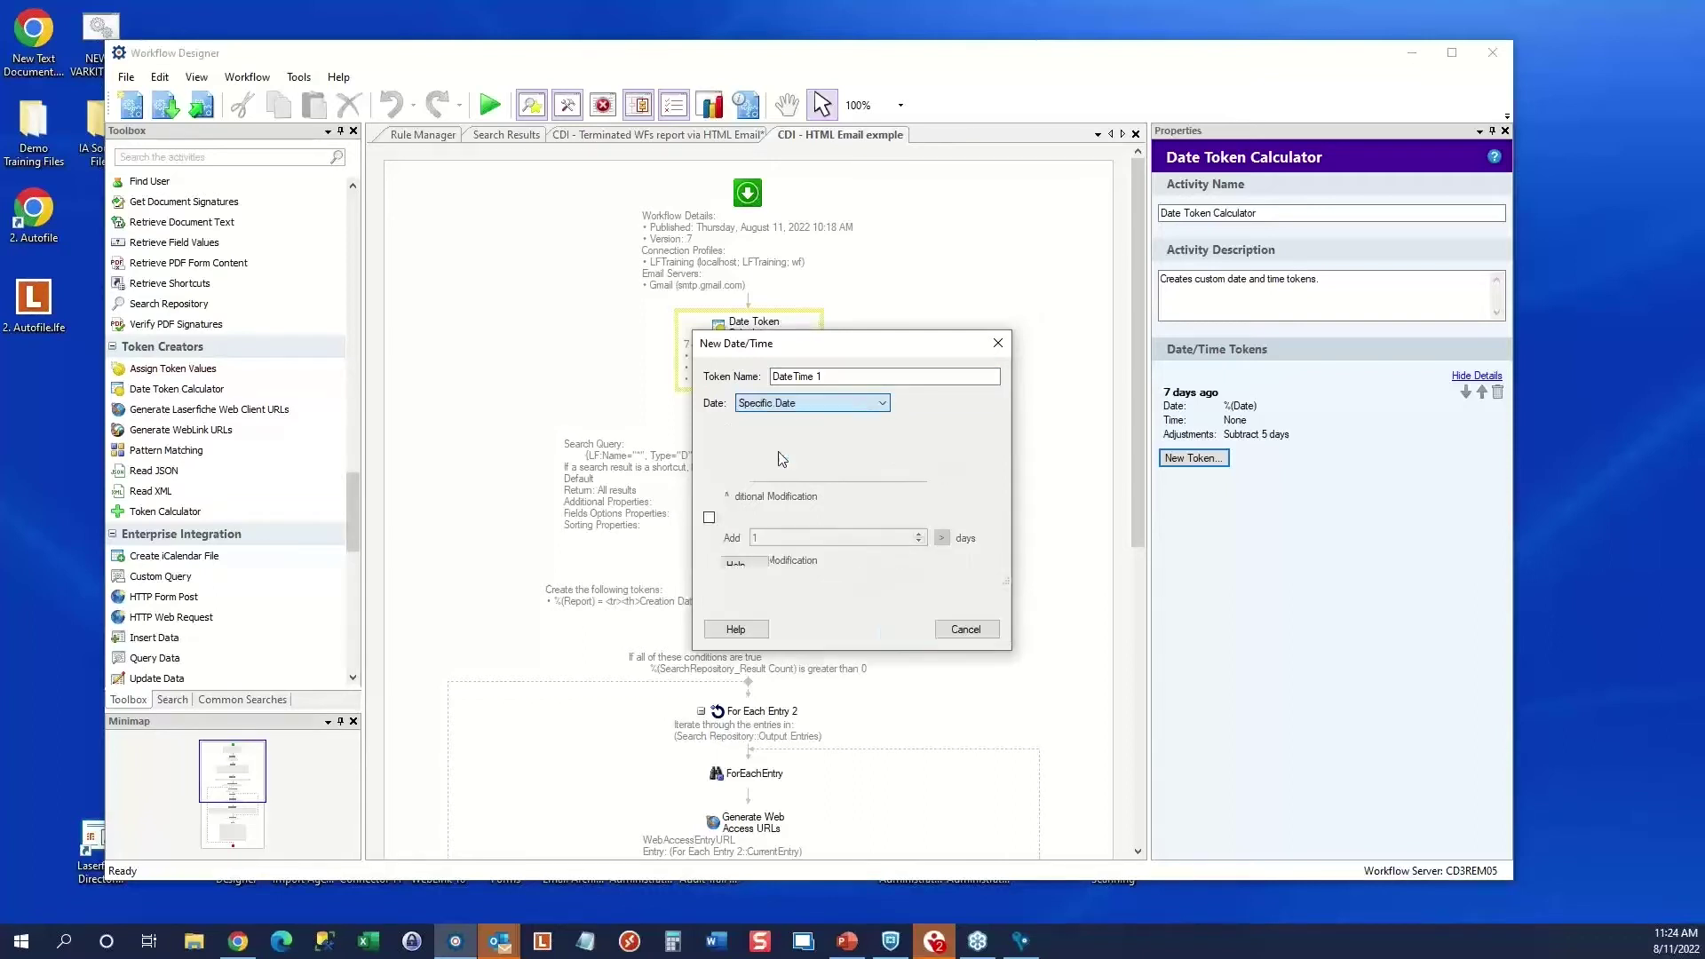
{"action": "left_click", "coordinate": [884, 404]}
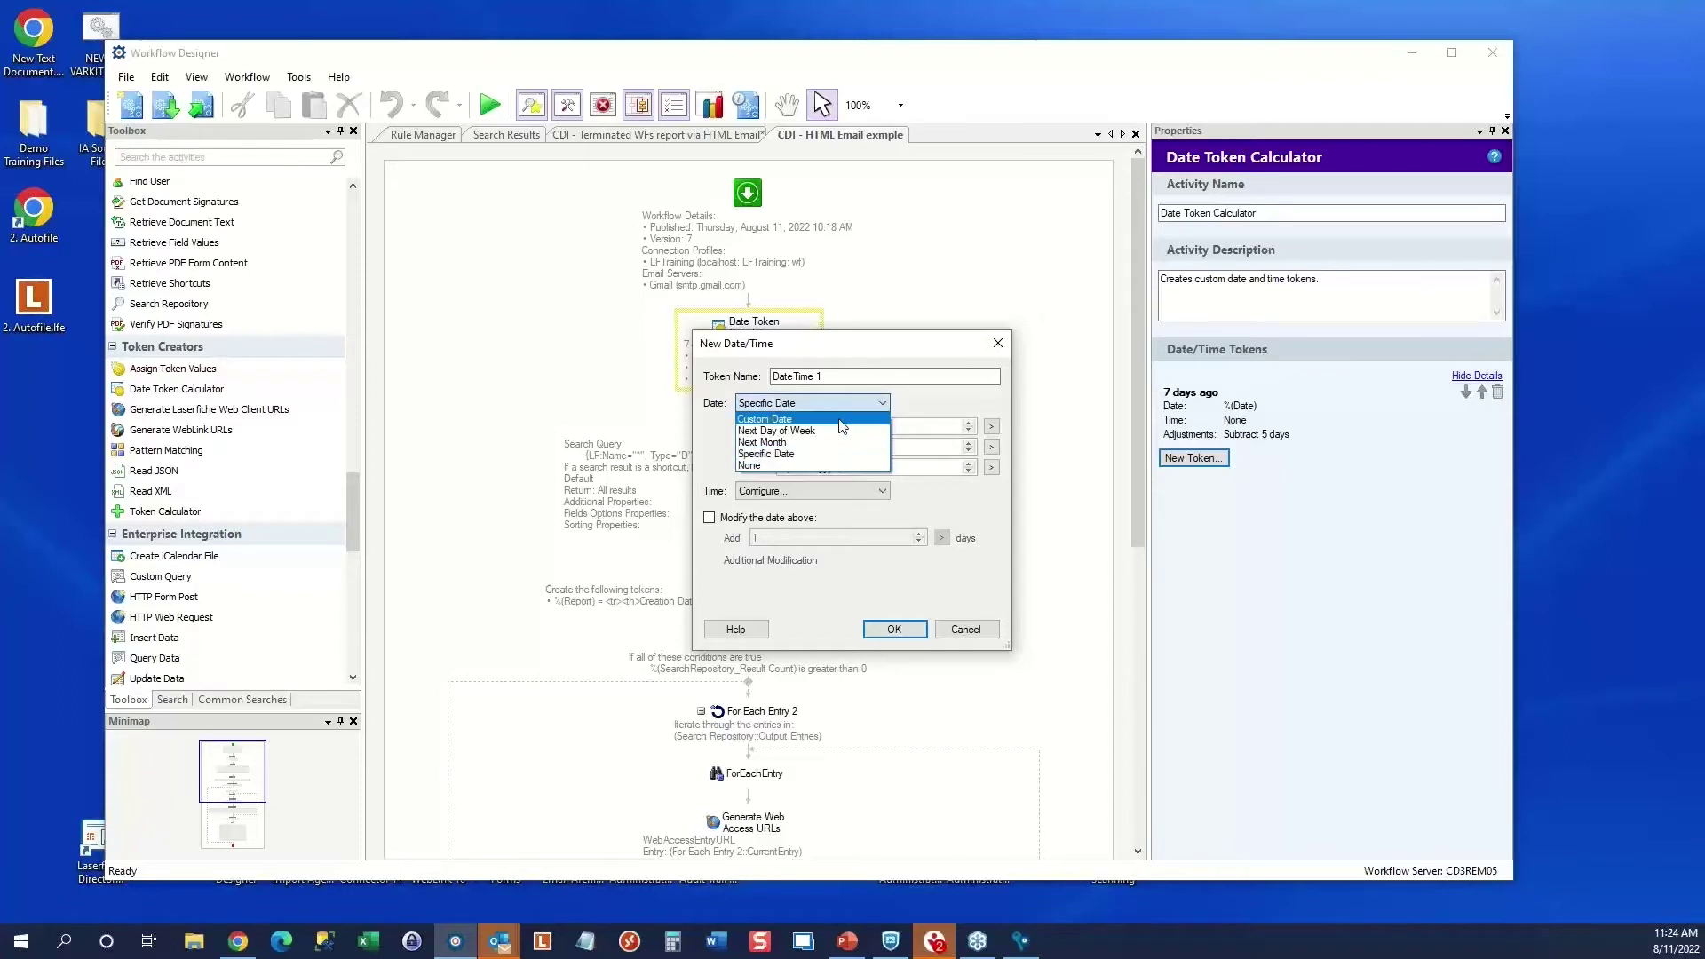
{"action": "left_click", "coordinate": [816, 434]}
{"action": "left_click", "coordinate": [884, 403]}
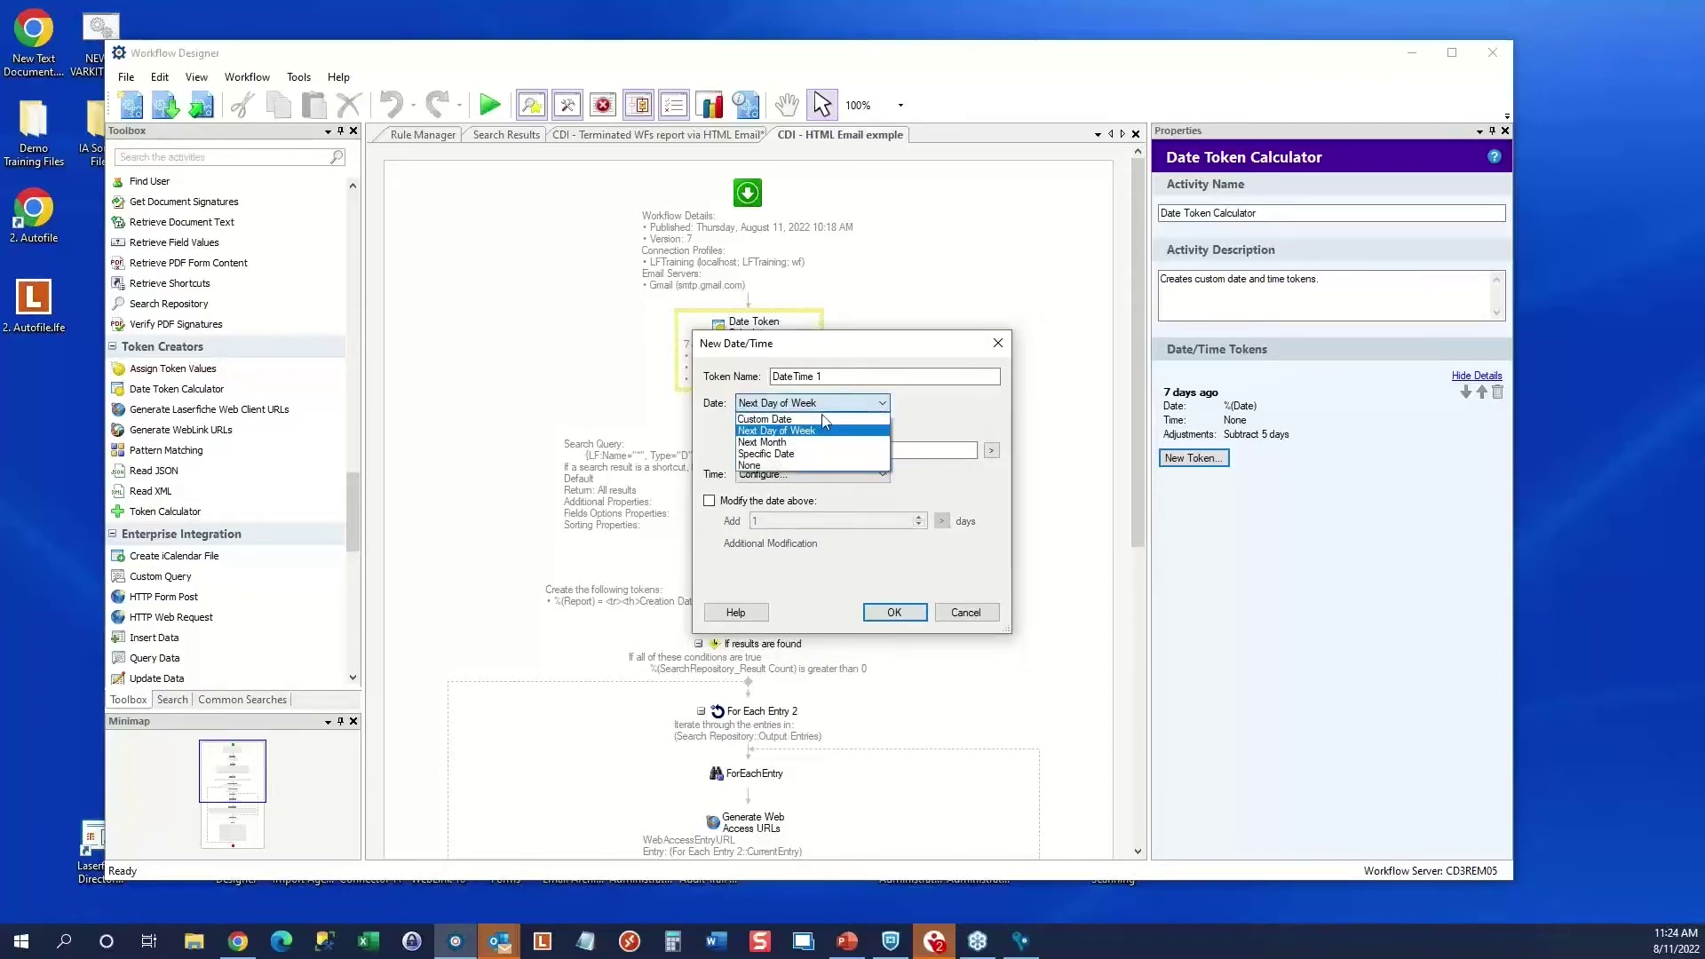
{"action": "left_click", "coordinate": [797, 416]}
{"action": "left_click_drag", "start_coordinate": [786, 426], "coordinate": [727, 424]}
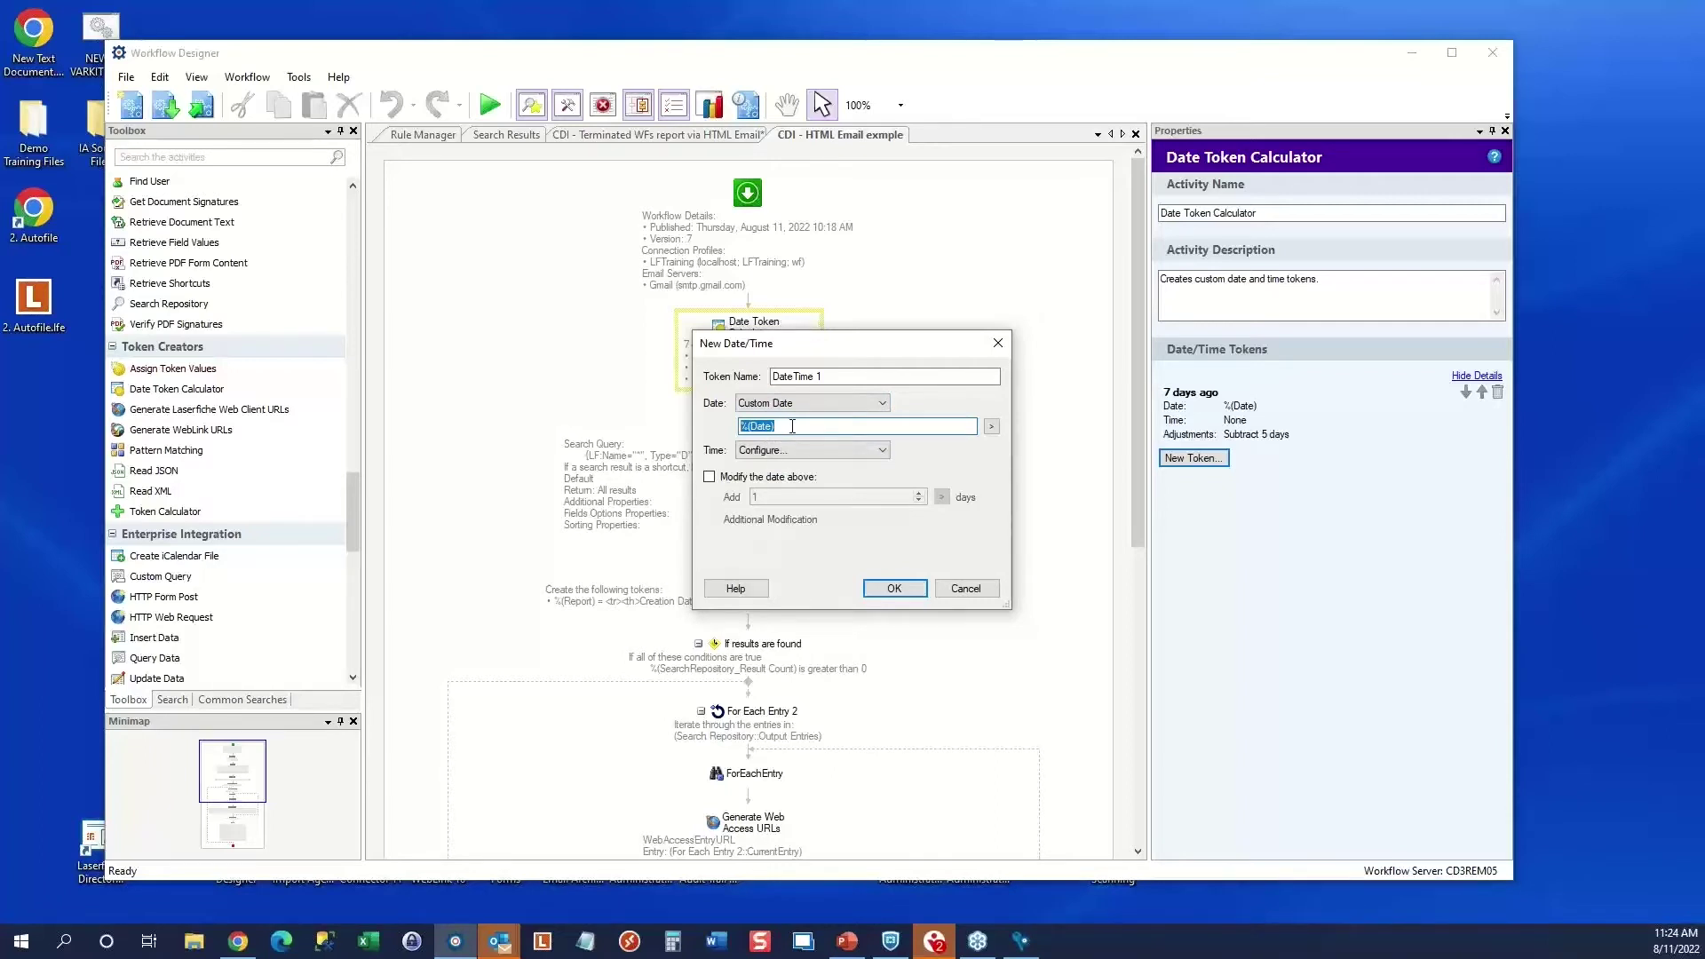
{"action": "left_click", "coordinate": [965, 588]}
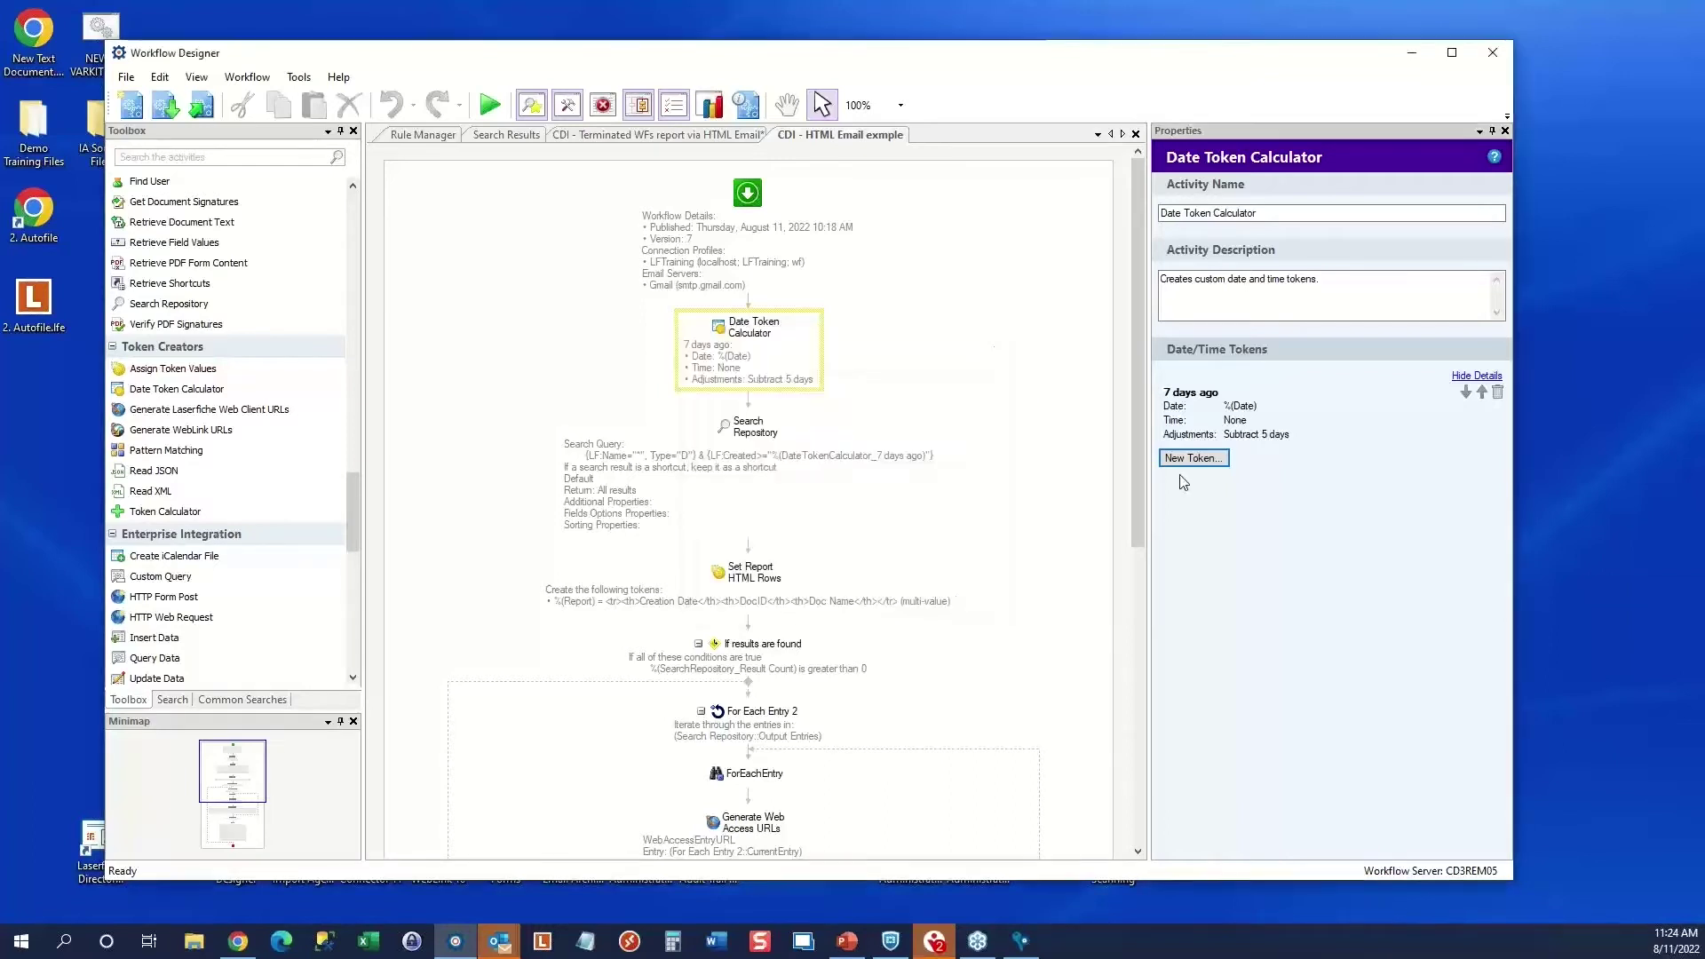
Set the adjustment of the "7 days ago" date token to subtract 7 days
{"action": "double_click", "coordinate": [1217, 430]}
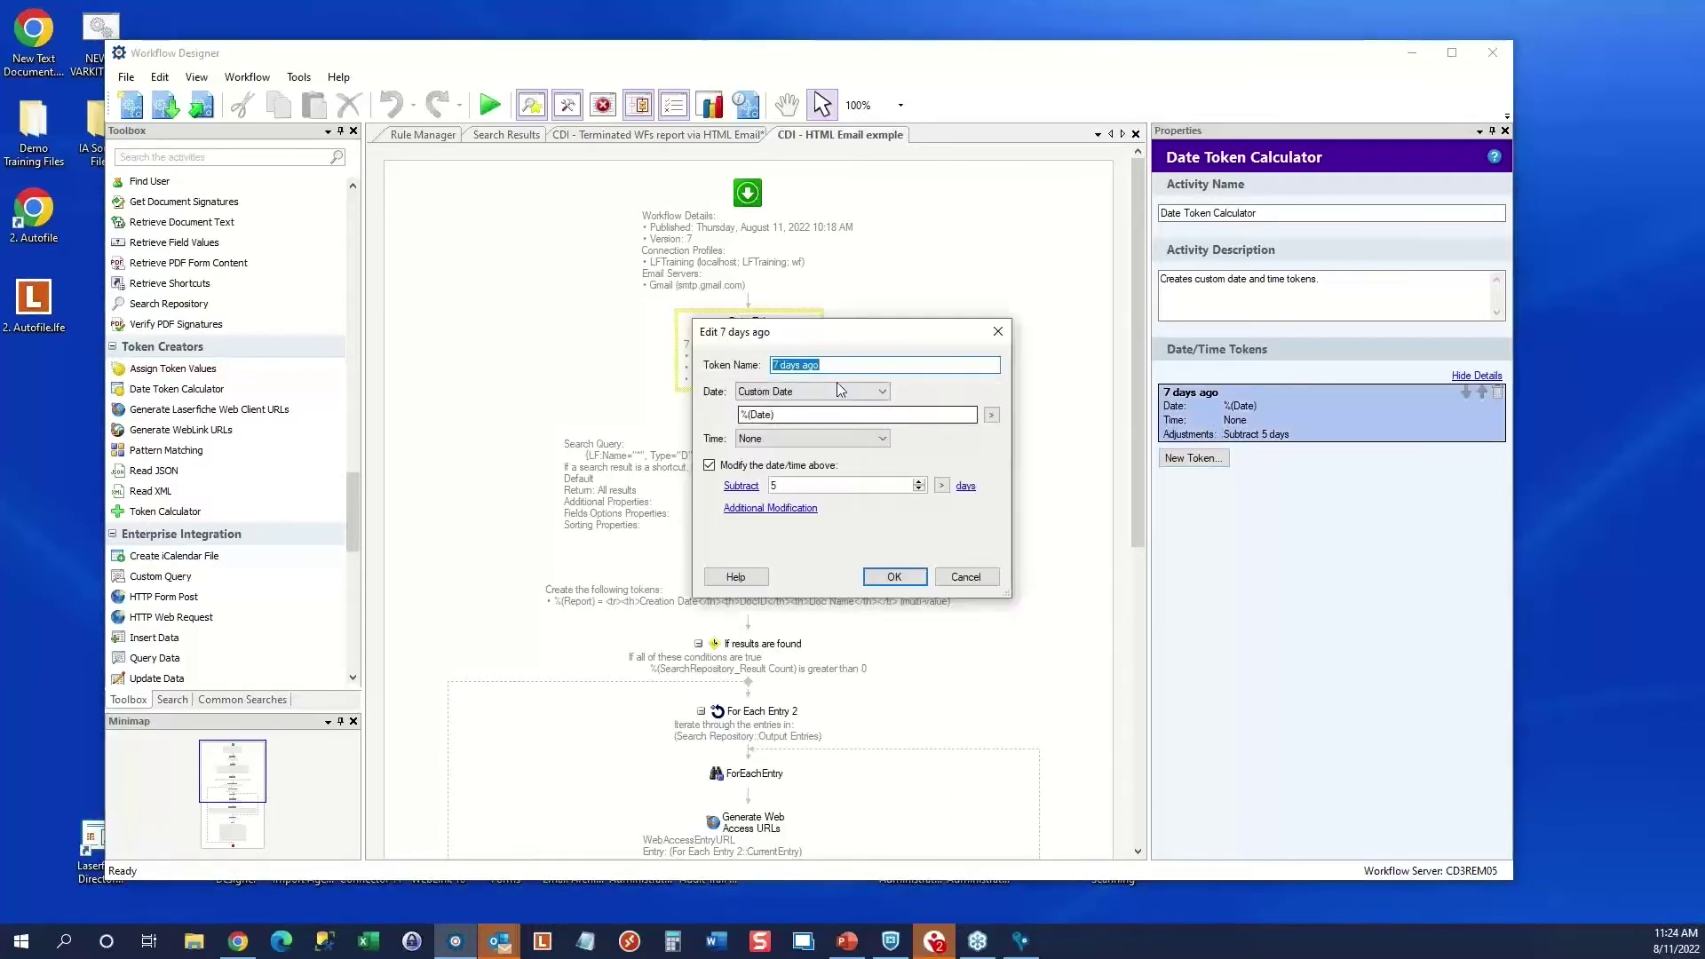
{"action": "left_click", "coordinate": [837, 365]}
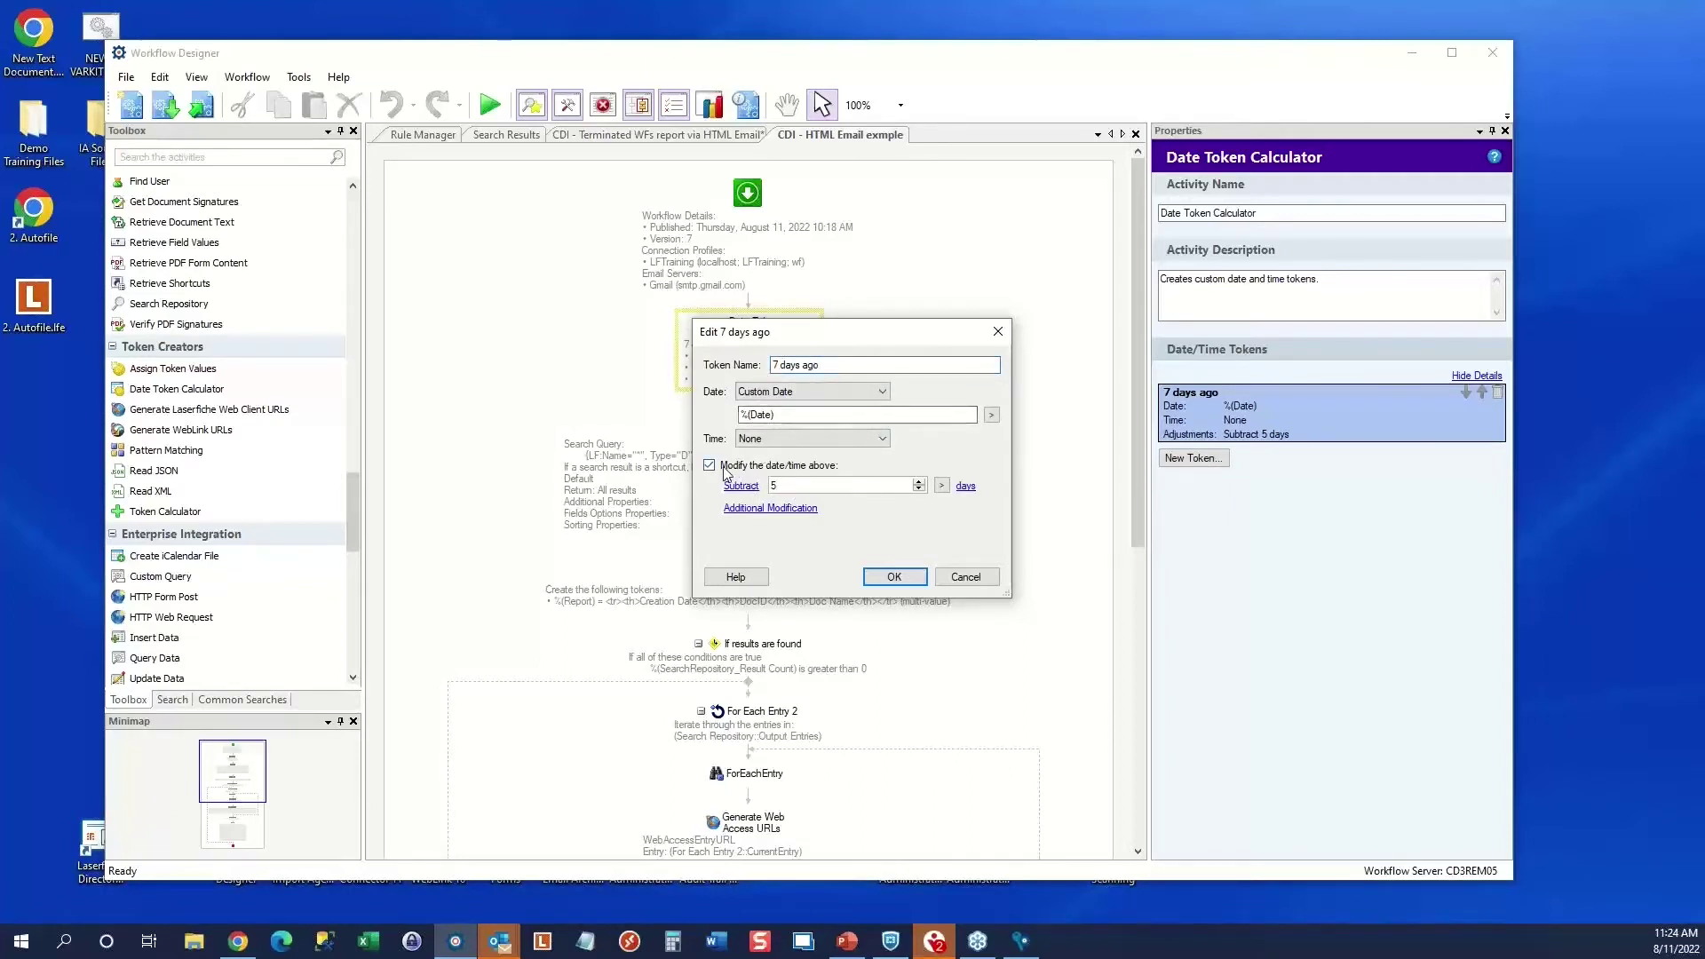
{"action": "left_click", "coordinate": [798, 480]}
{"action": "left_click", "coordinate": [776, 416]}
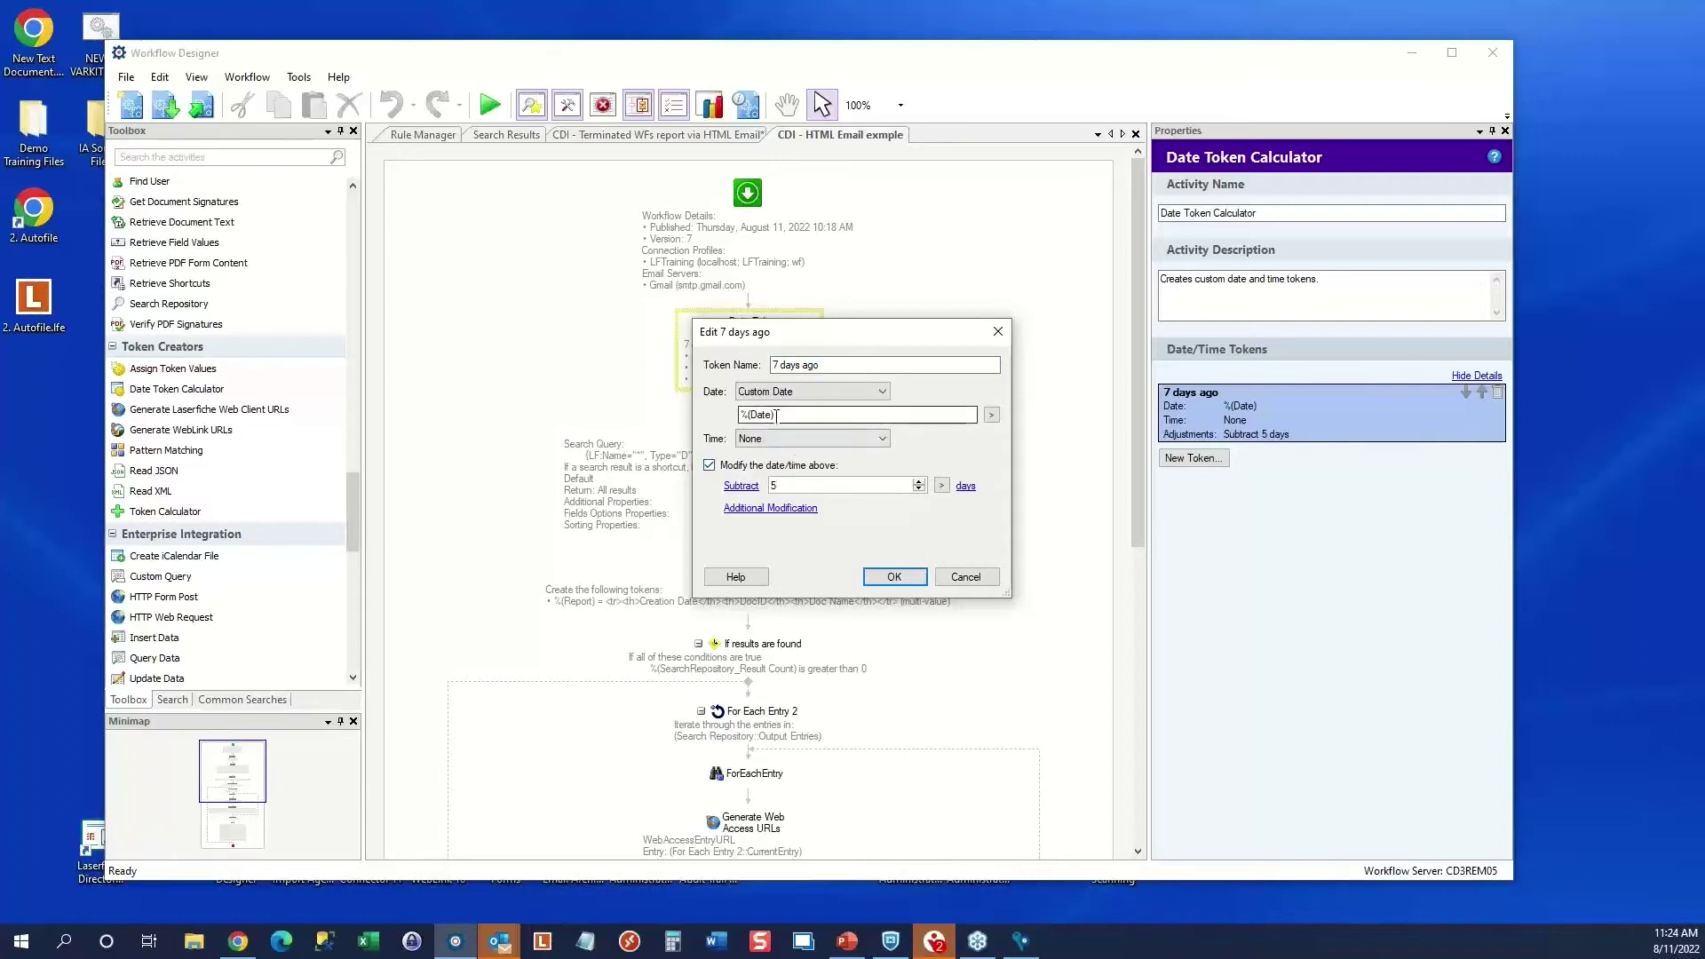
{"action": "left_click", "coordinate": [764, 486]}
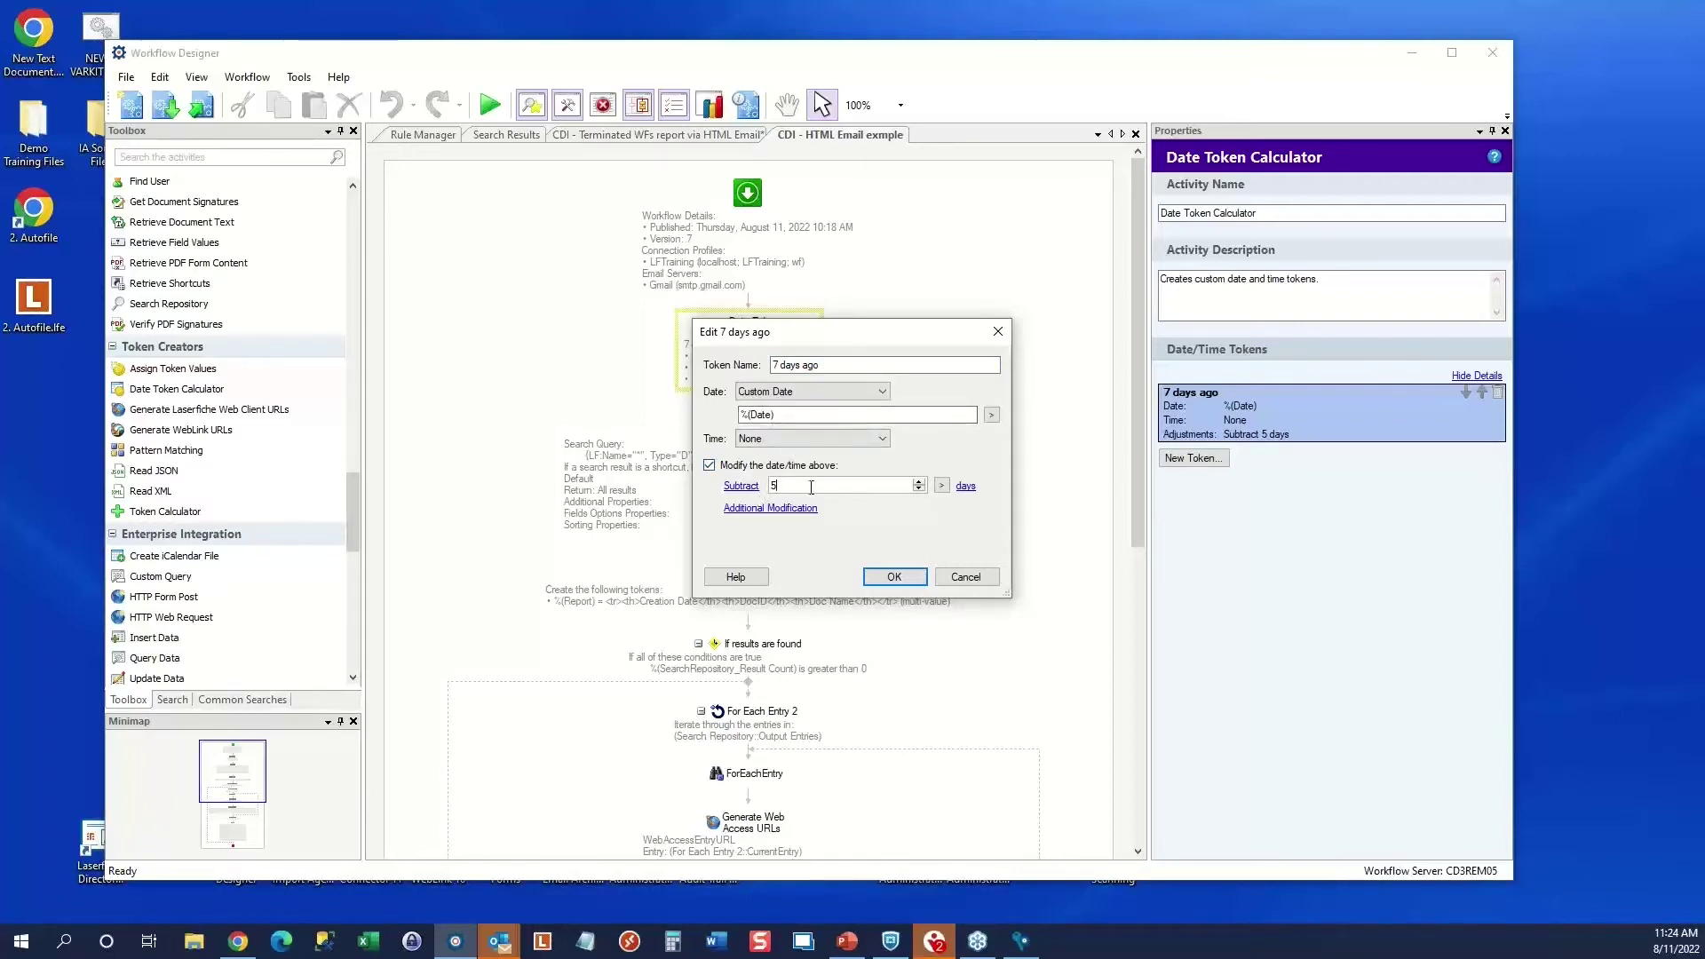
{"action": "double_click", "coordinate": [774, 486]}
{"action": "type", "text": "7"}
{"action": "left_click", "coordinate": [745, 488]}
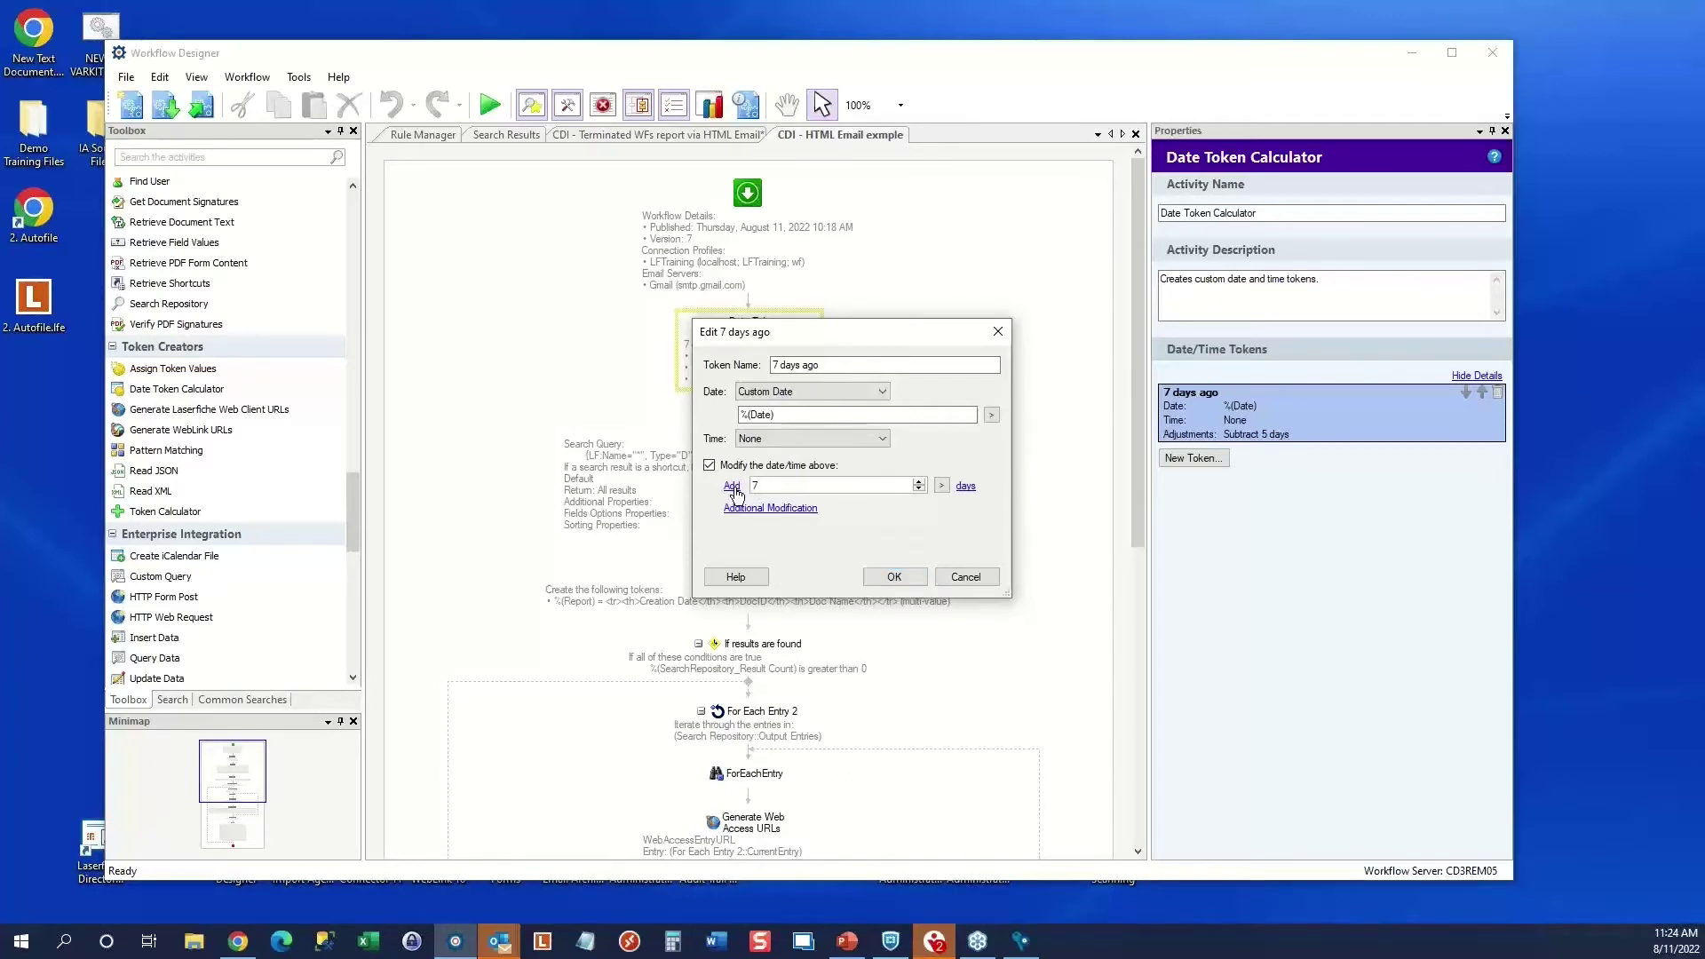
{"action": "left_click", "coordinate": [734, 488]}
{"action": "left_click", "coordinate": [966, 487]}
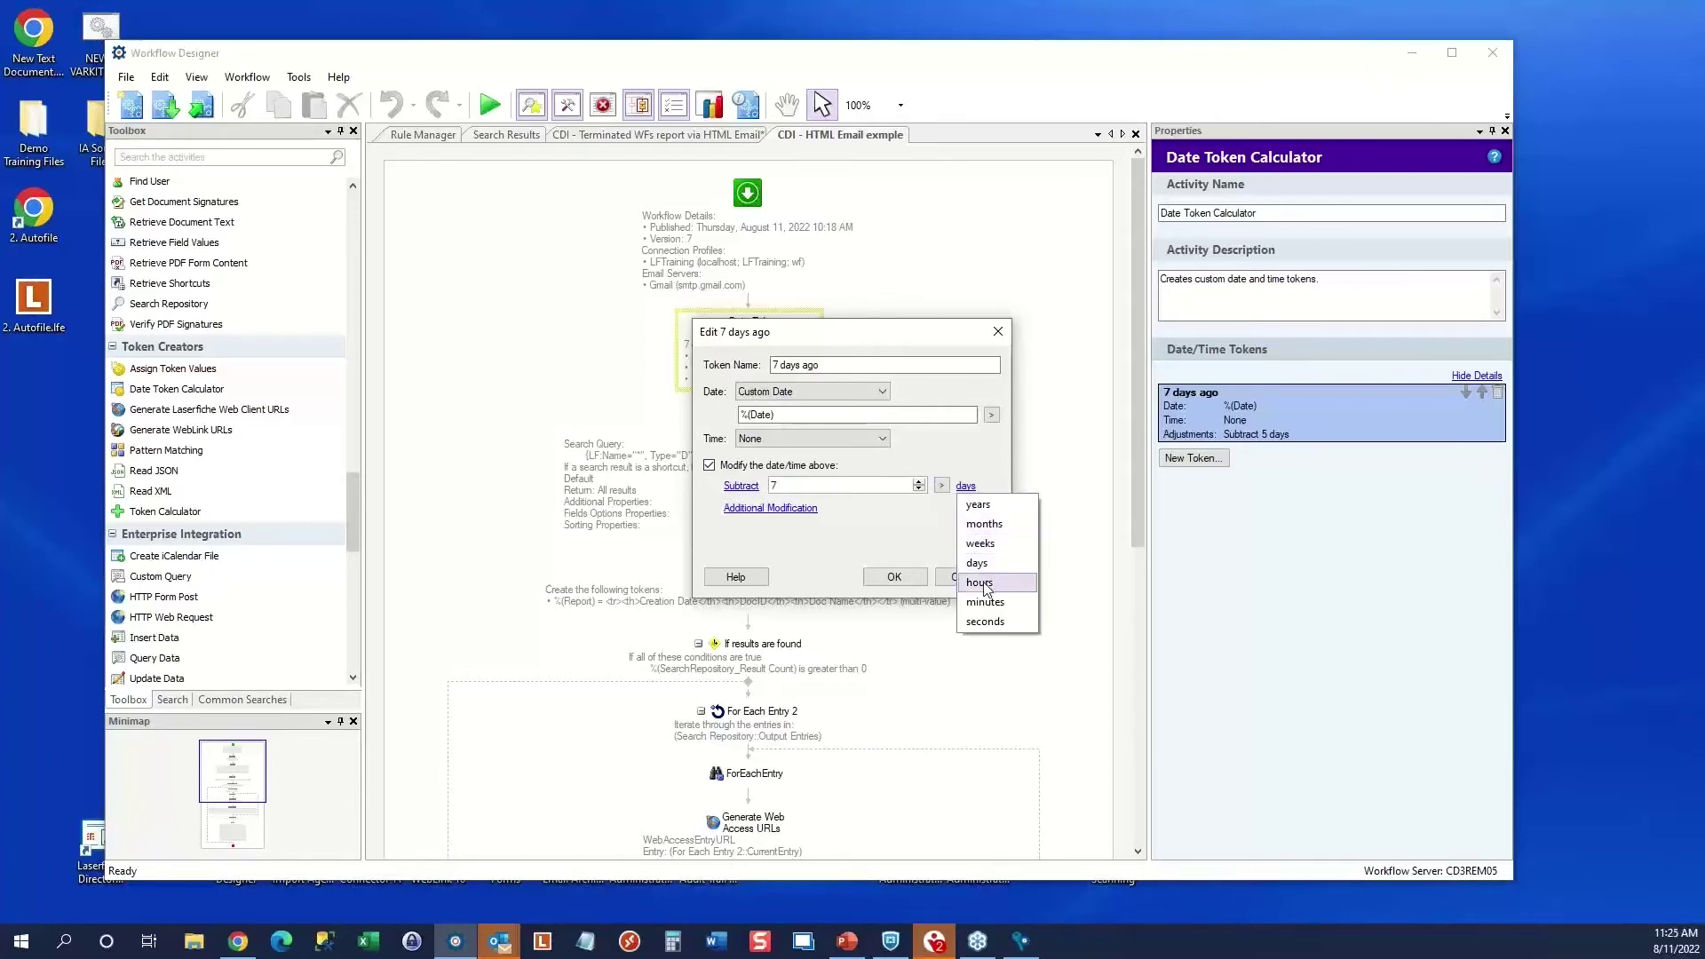
{"action": "left_click", "coordinate": [919, 458]}
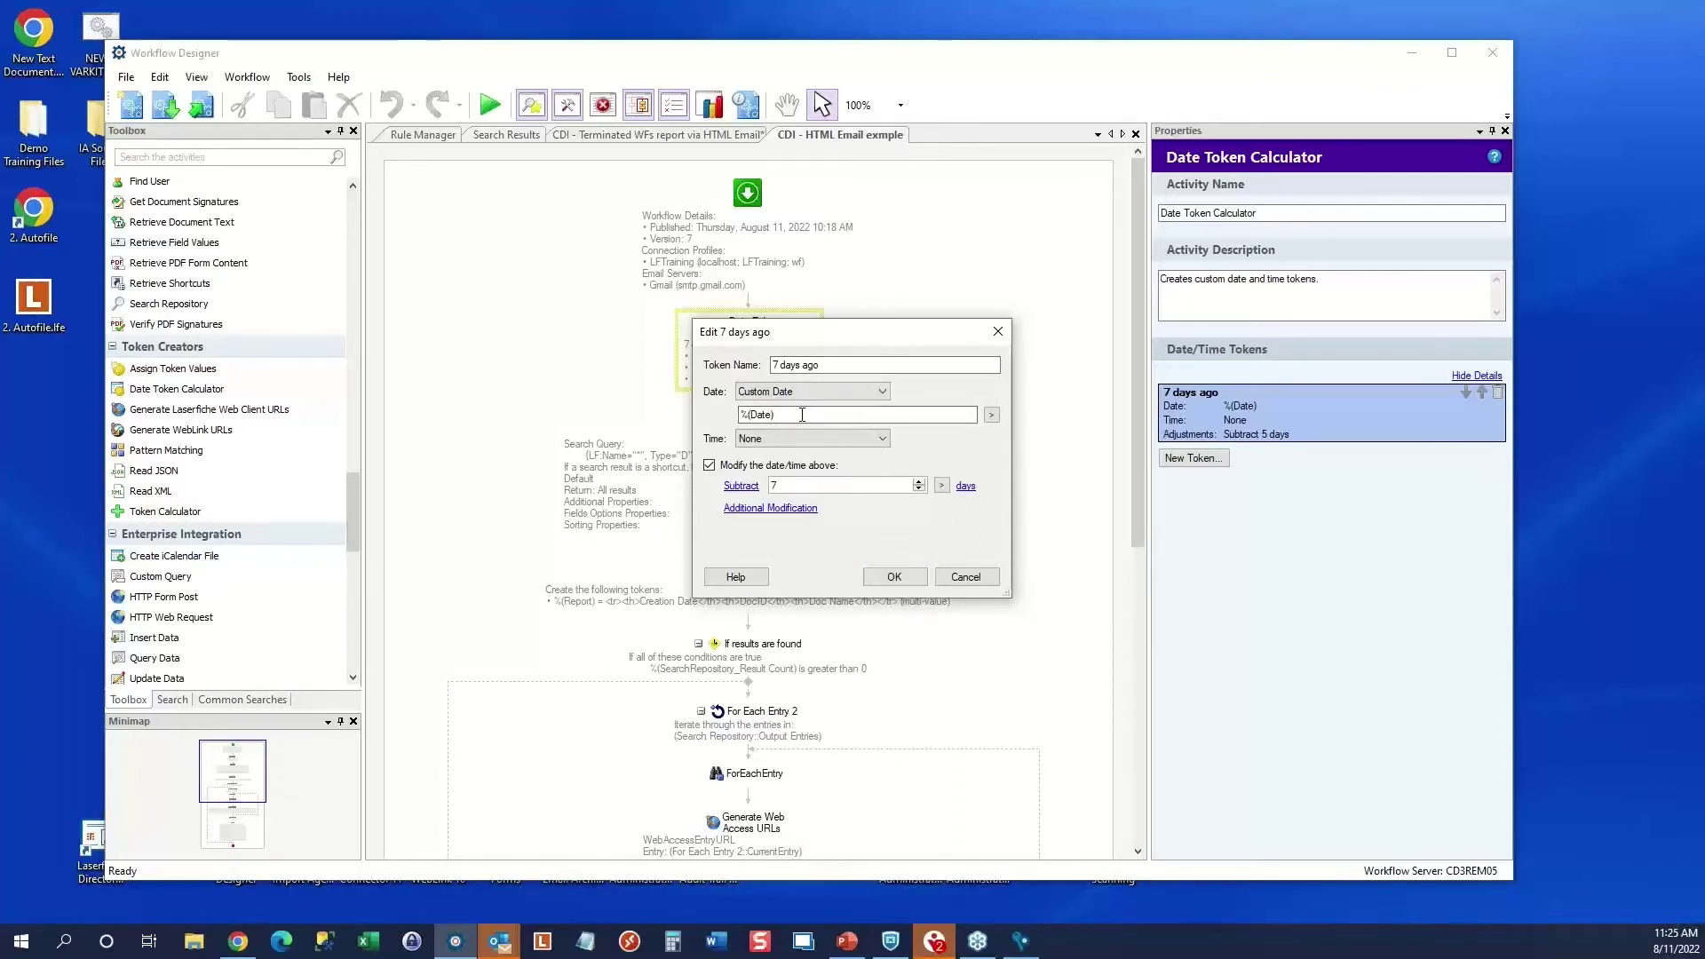
{"action": "left_click", "coordinate": [895, 578]}
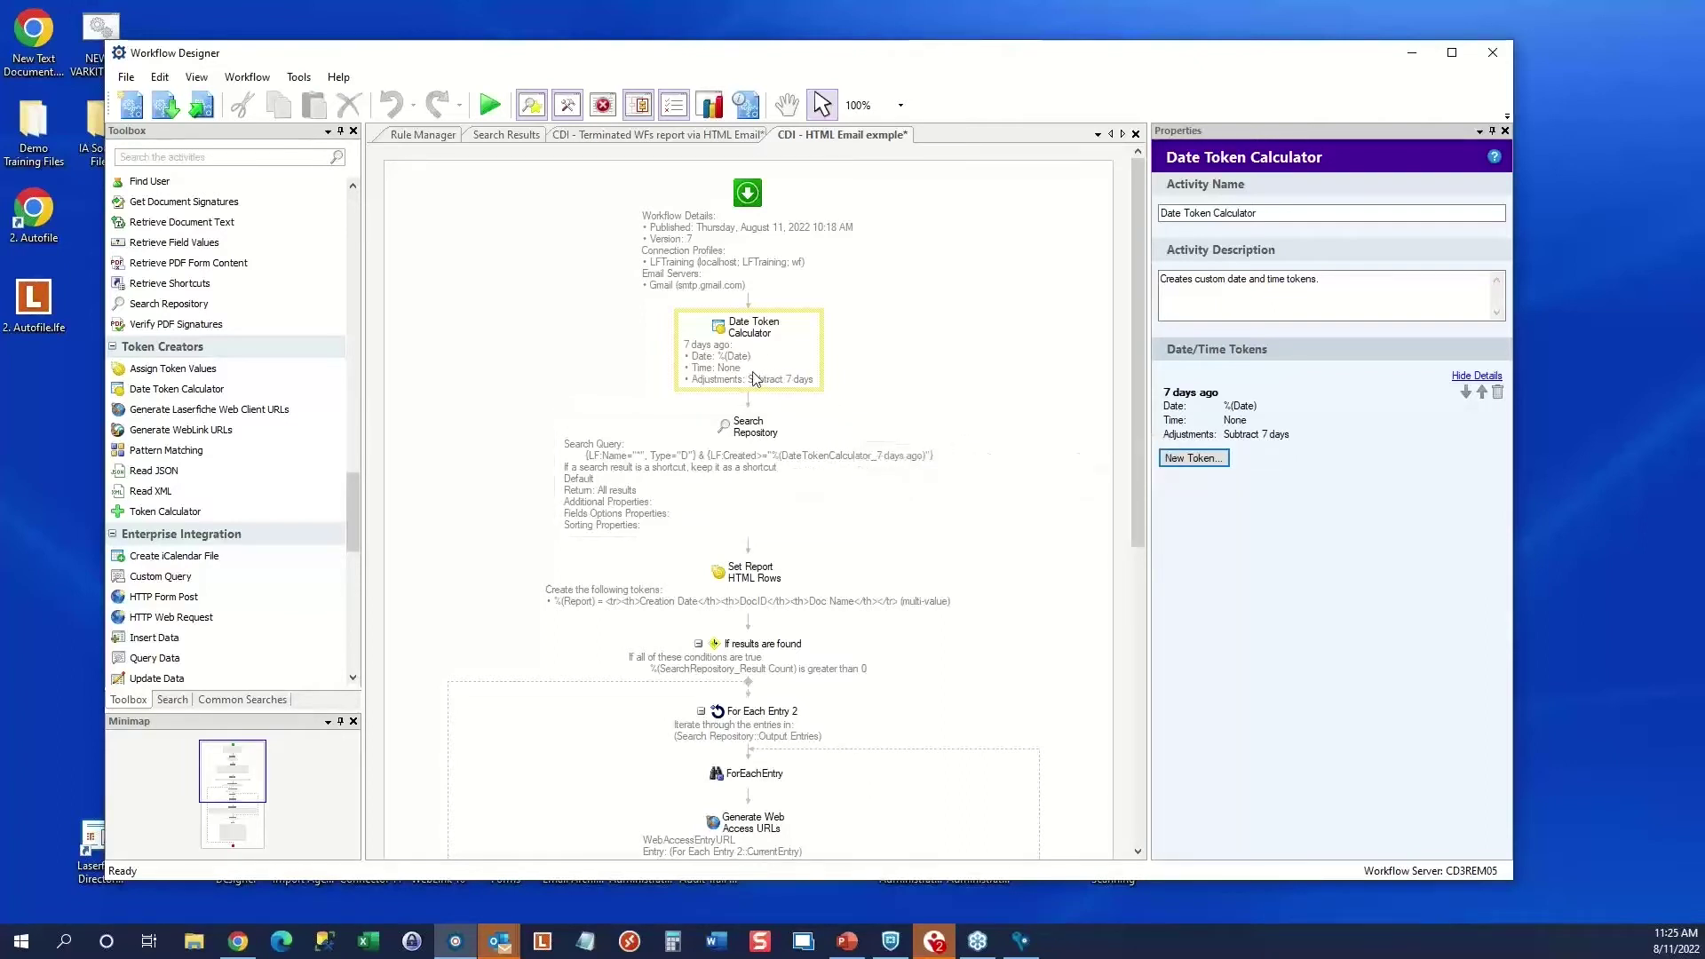
Examine the Search Repository activity's query conditions for entry name, document type and creation date
{"action": "left_click", "coordinate": [753, 456]}
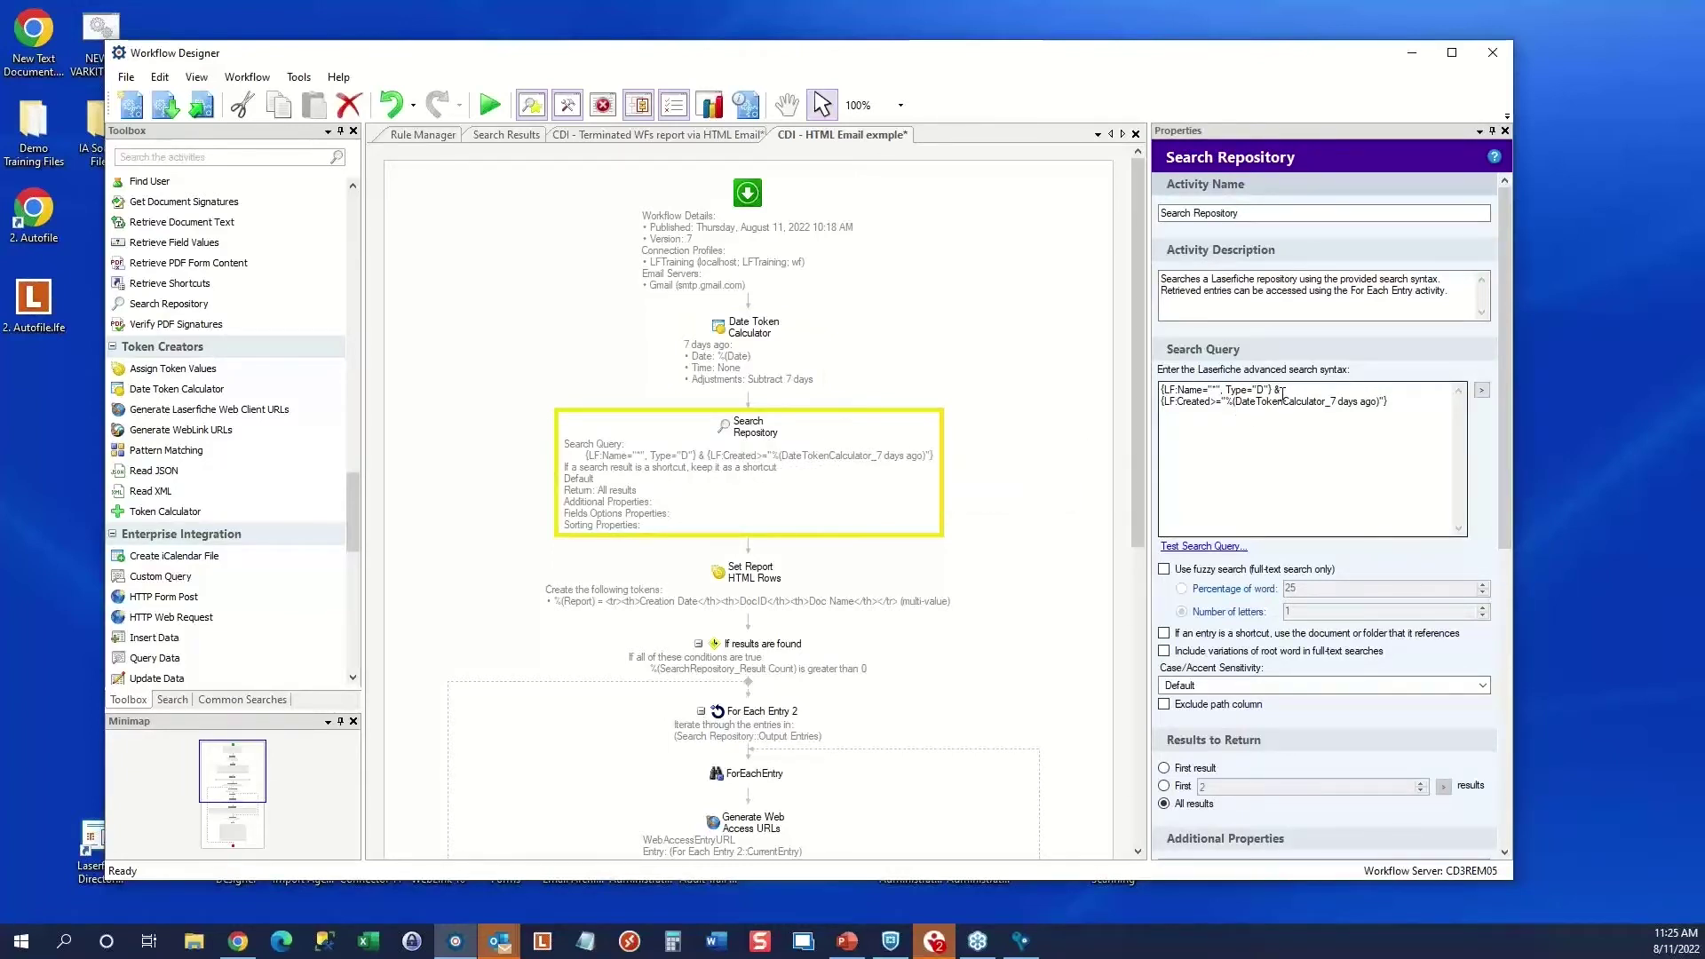
{"action": "left_click_drag", "start_coordinate": [1271, 391], "coordinate": [1159, 391]}
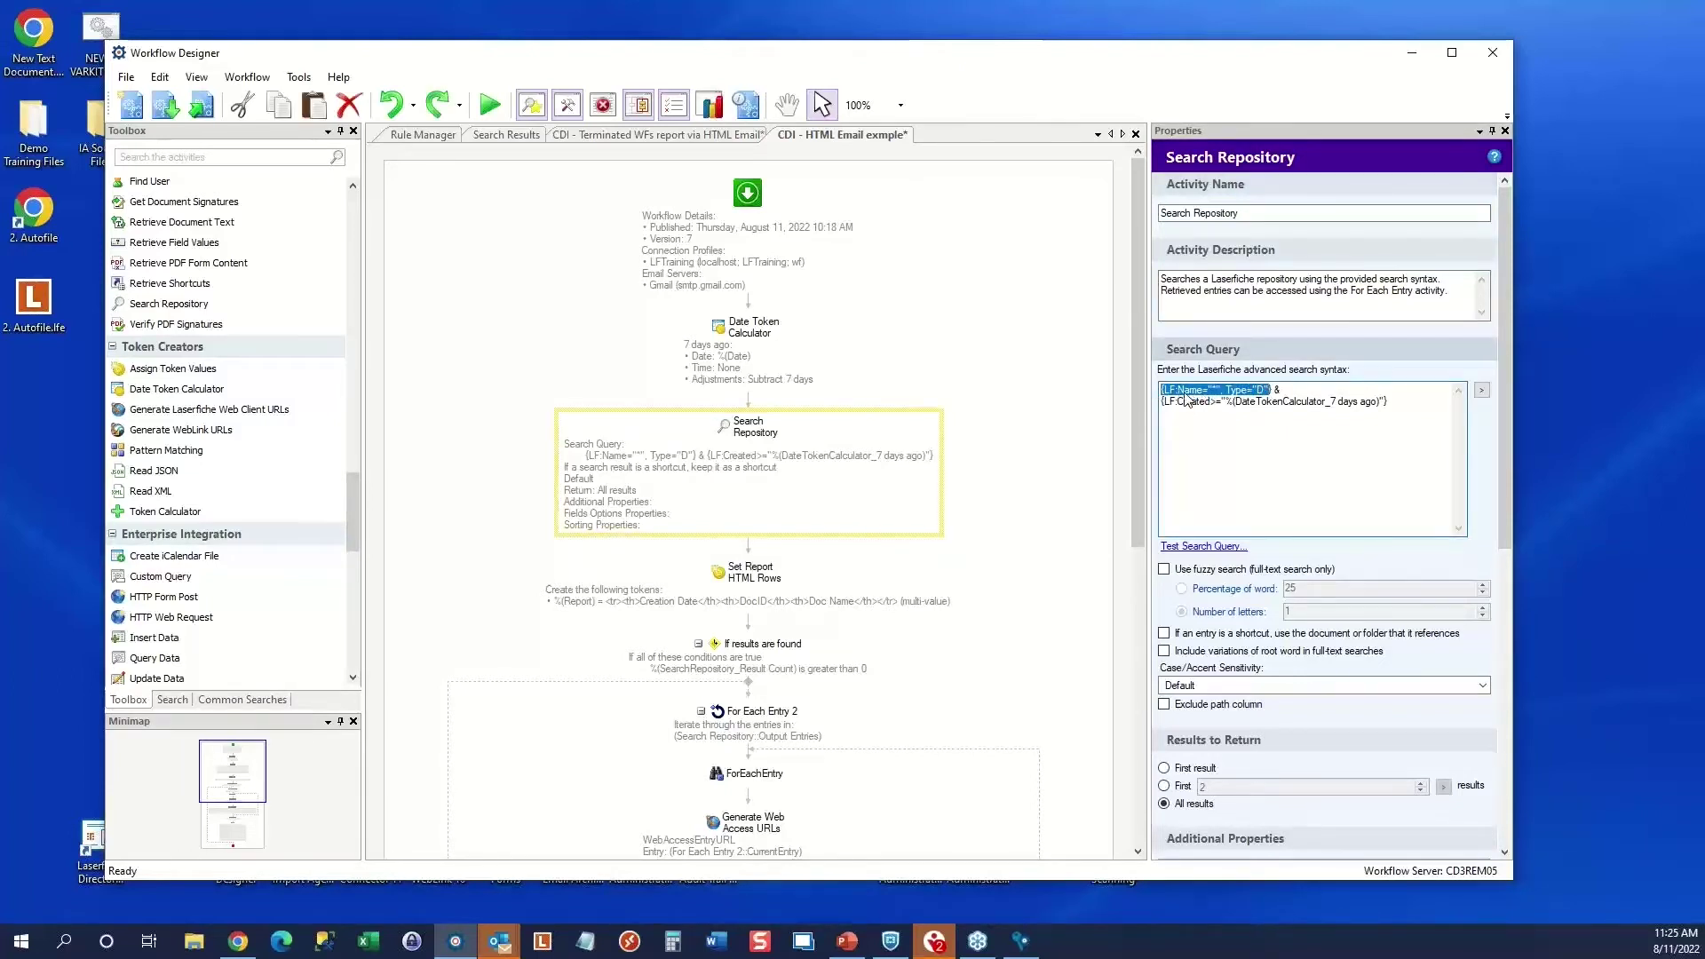
{"action": "left_click", "coordinate": [1231, 392]}
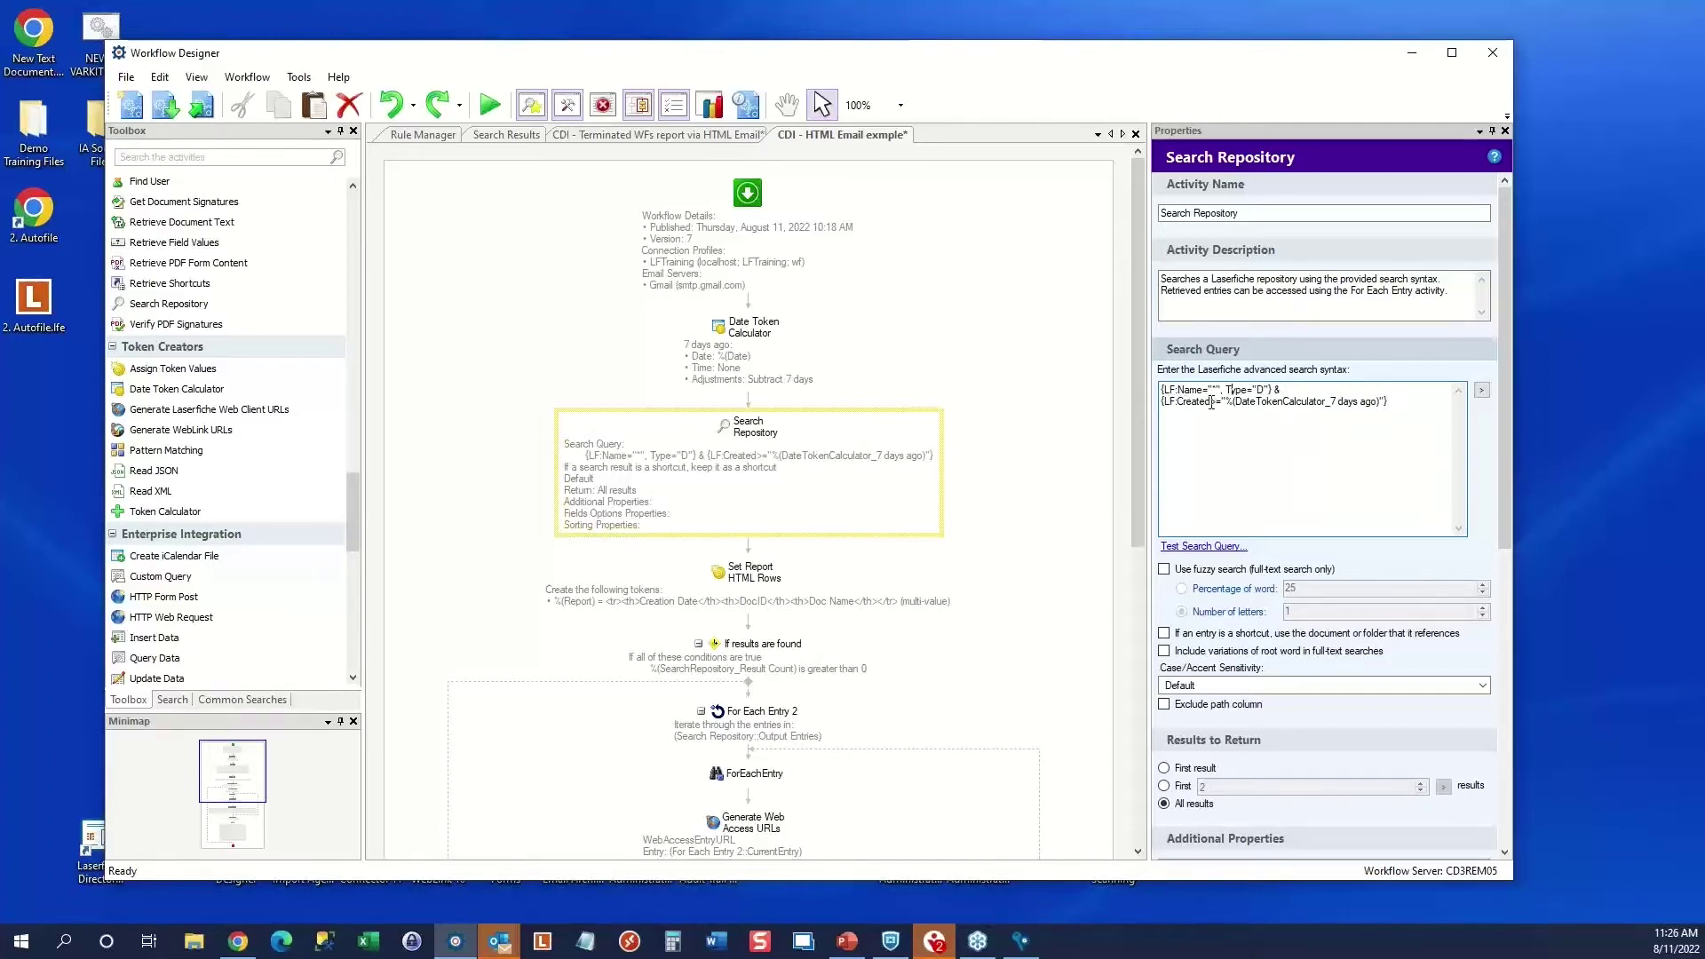
{"action": "left_click_drag", "start_coordinate": [1212, 403], "coordinate": [1219, 404]}
{"action": "left_click", "coordinate": [1224, 401]}
Test the repository search query using a sample date as the value of the "7 days ago" token
{"action": "left_click", "coordinate": [1222, 548]}
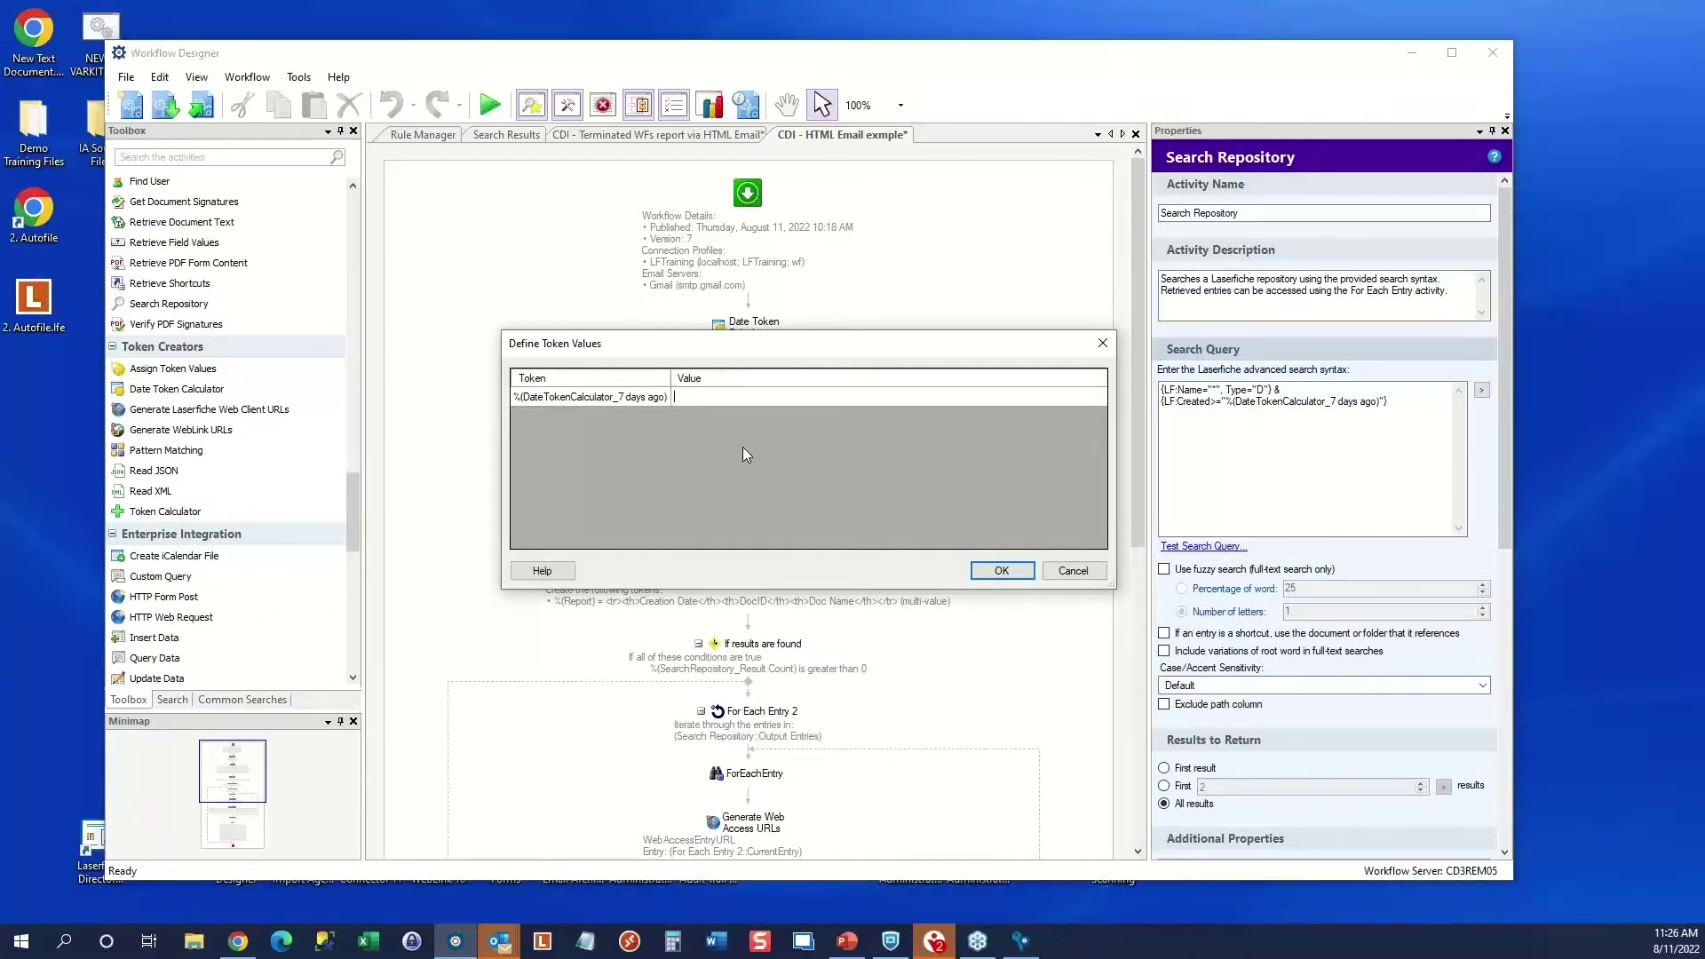
{"action": "type", "text": "08"}
{"action": "type", "text": "03/"}
{"action": "type", "text": "08/"}
{"action": "left_click", "coordinate": [996, 570]}
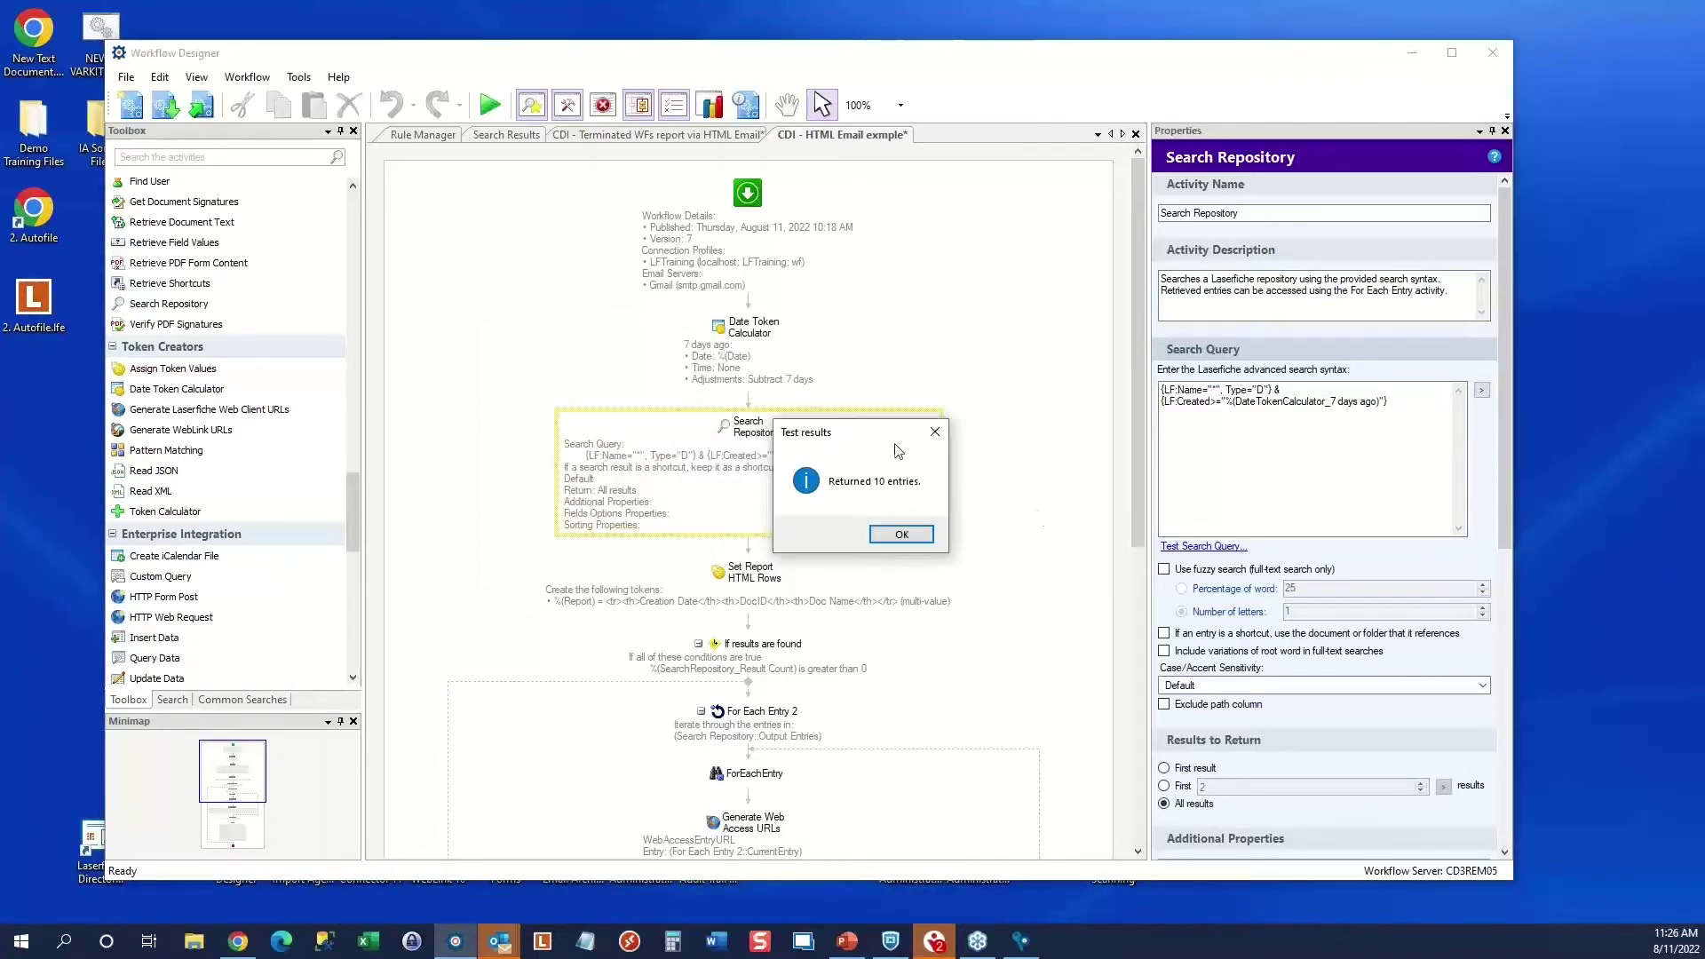
{"action": "left_click", "coordinate": [899, 536]}
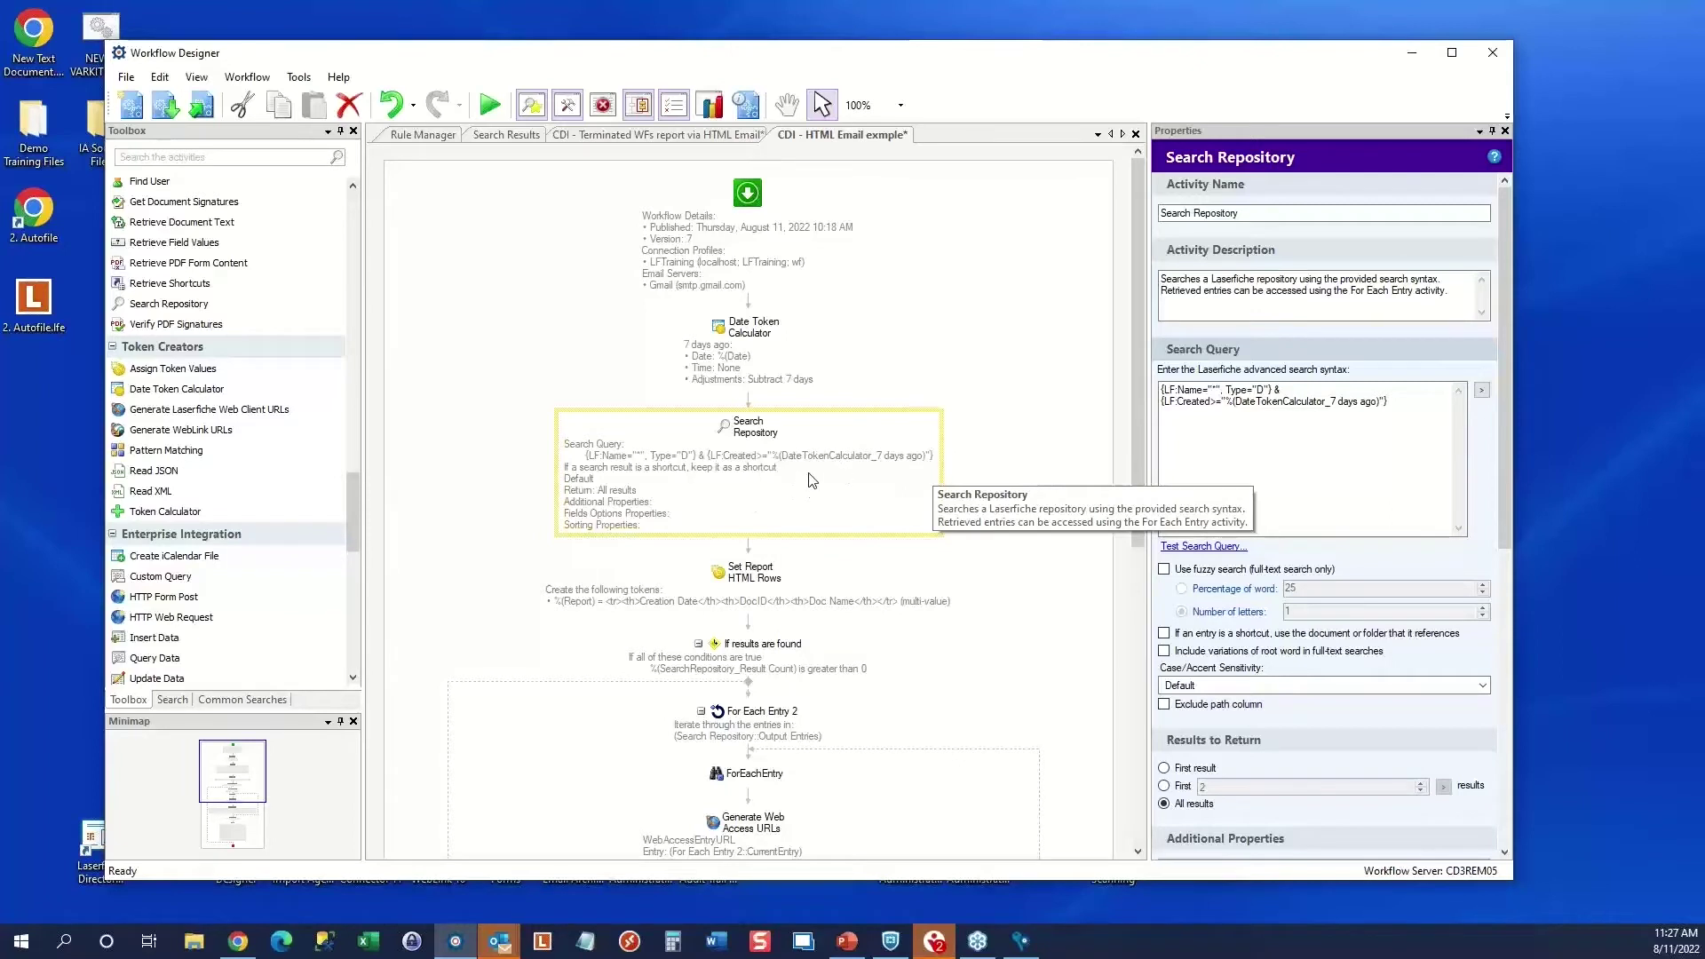
Try an additional Assign Token Values activity directly above Set Report HTML Rows and delete it
{"action": "left_click", "coordinate": [762, 579]}
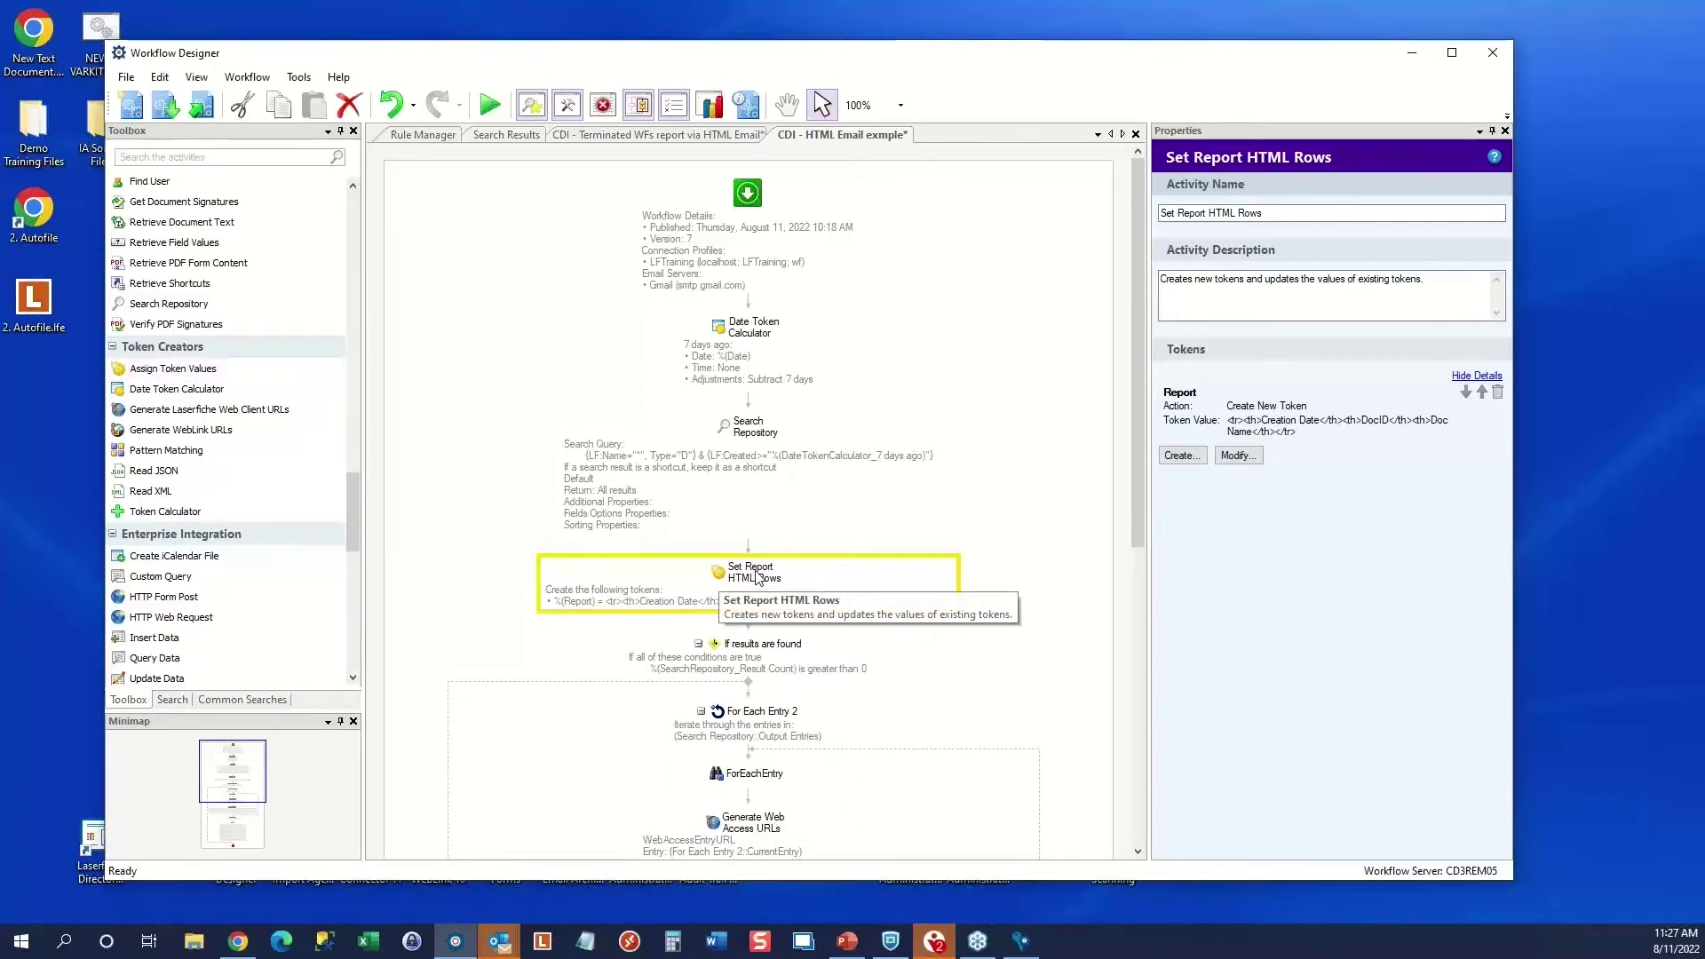
{"action": "left_click_drag", "start_coordinate": [155, 368], "coordinate": [748, 545]}
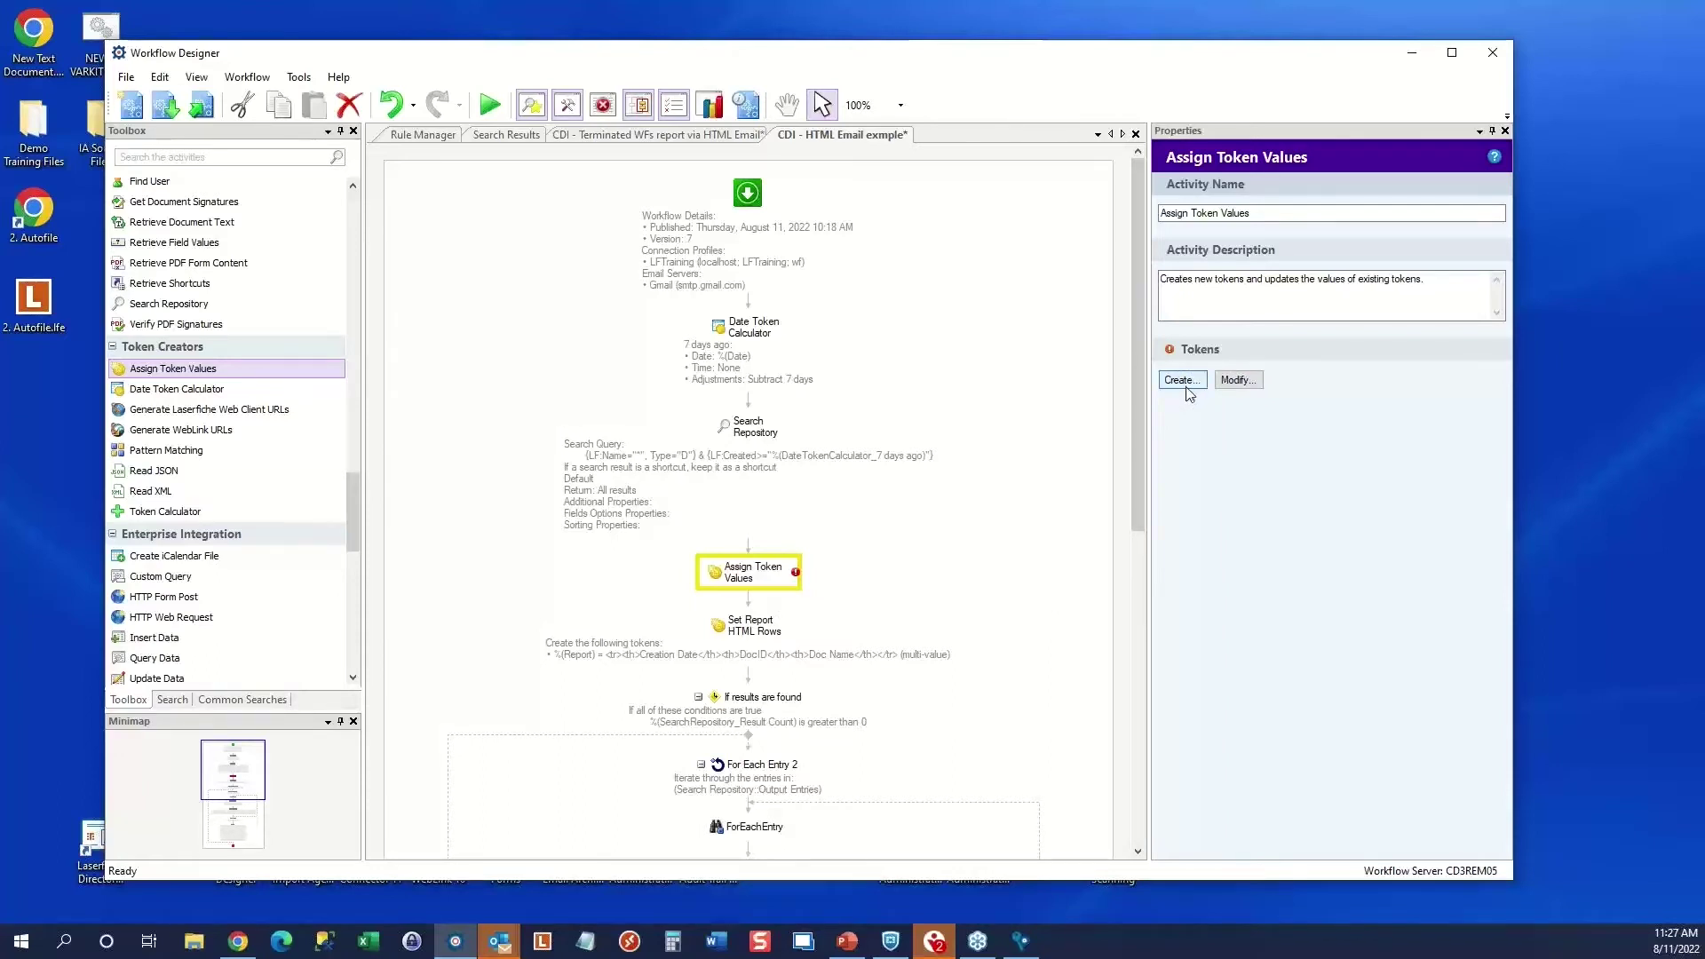
{"action": "right_click", "coordinate": [756, 575]}
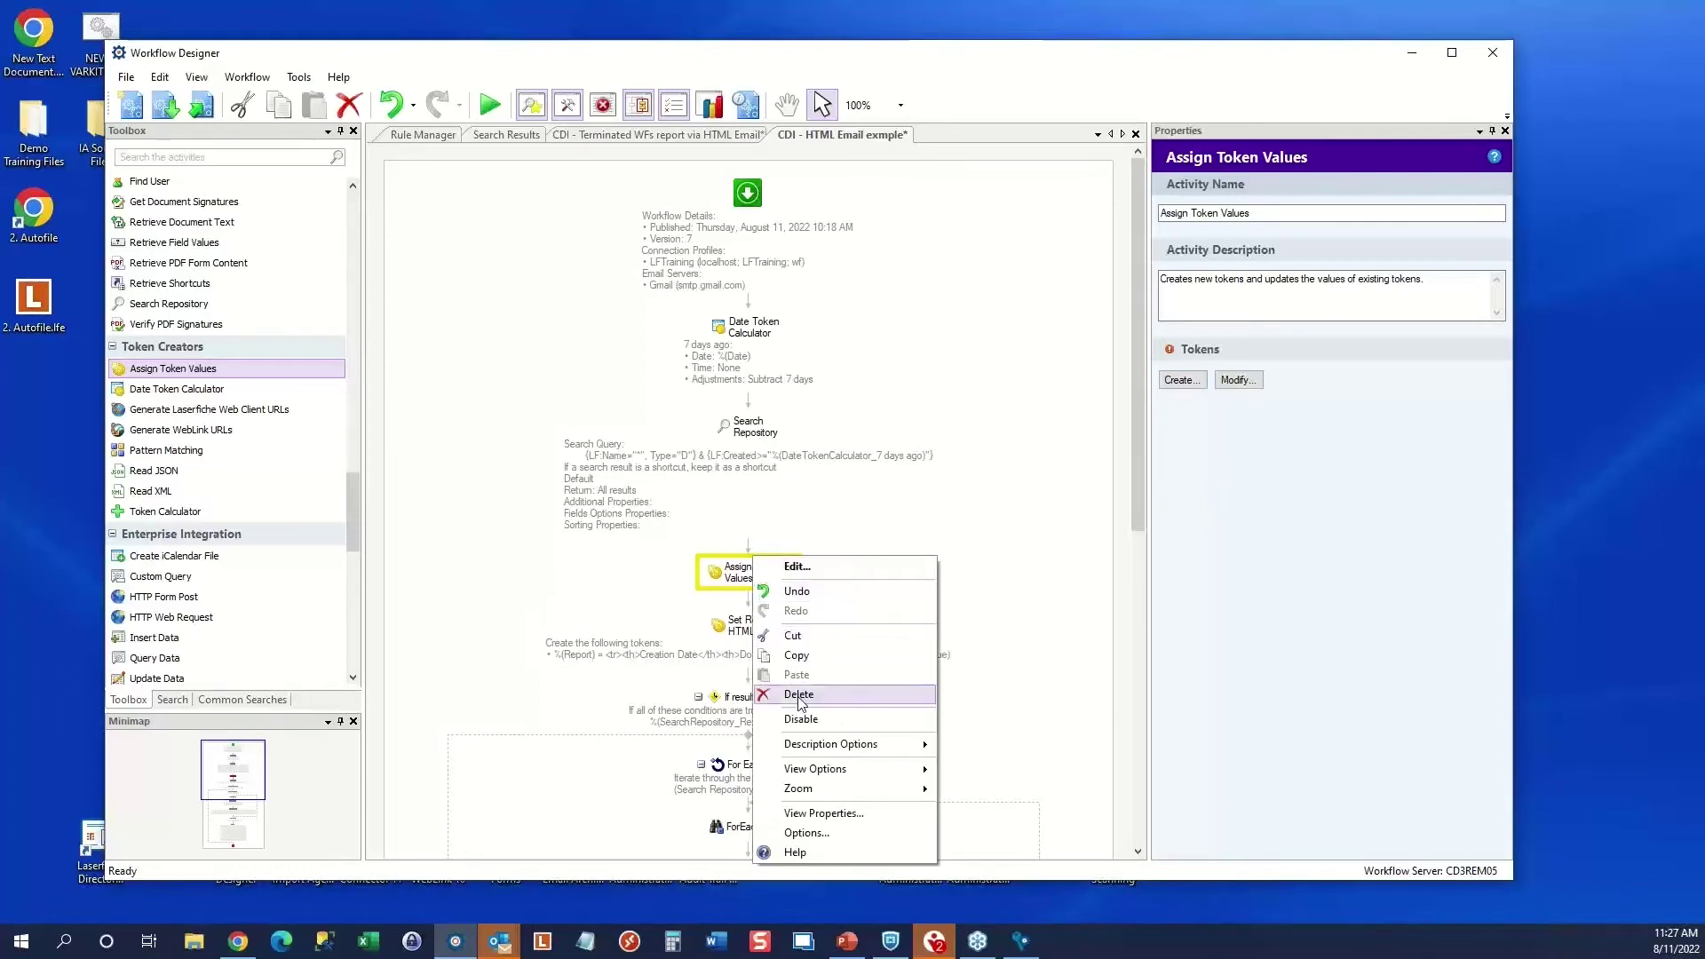
{"action": "left_click", "coordinate": [799, 694]}
Inspect the multi-value Report token in Set Report HTML Rows, including its table header row tags and column titles
{"action": "left_click", "coordinate": [751, 573]}
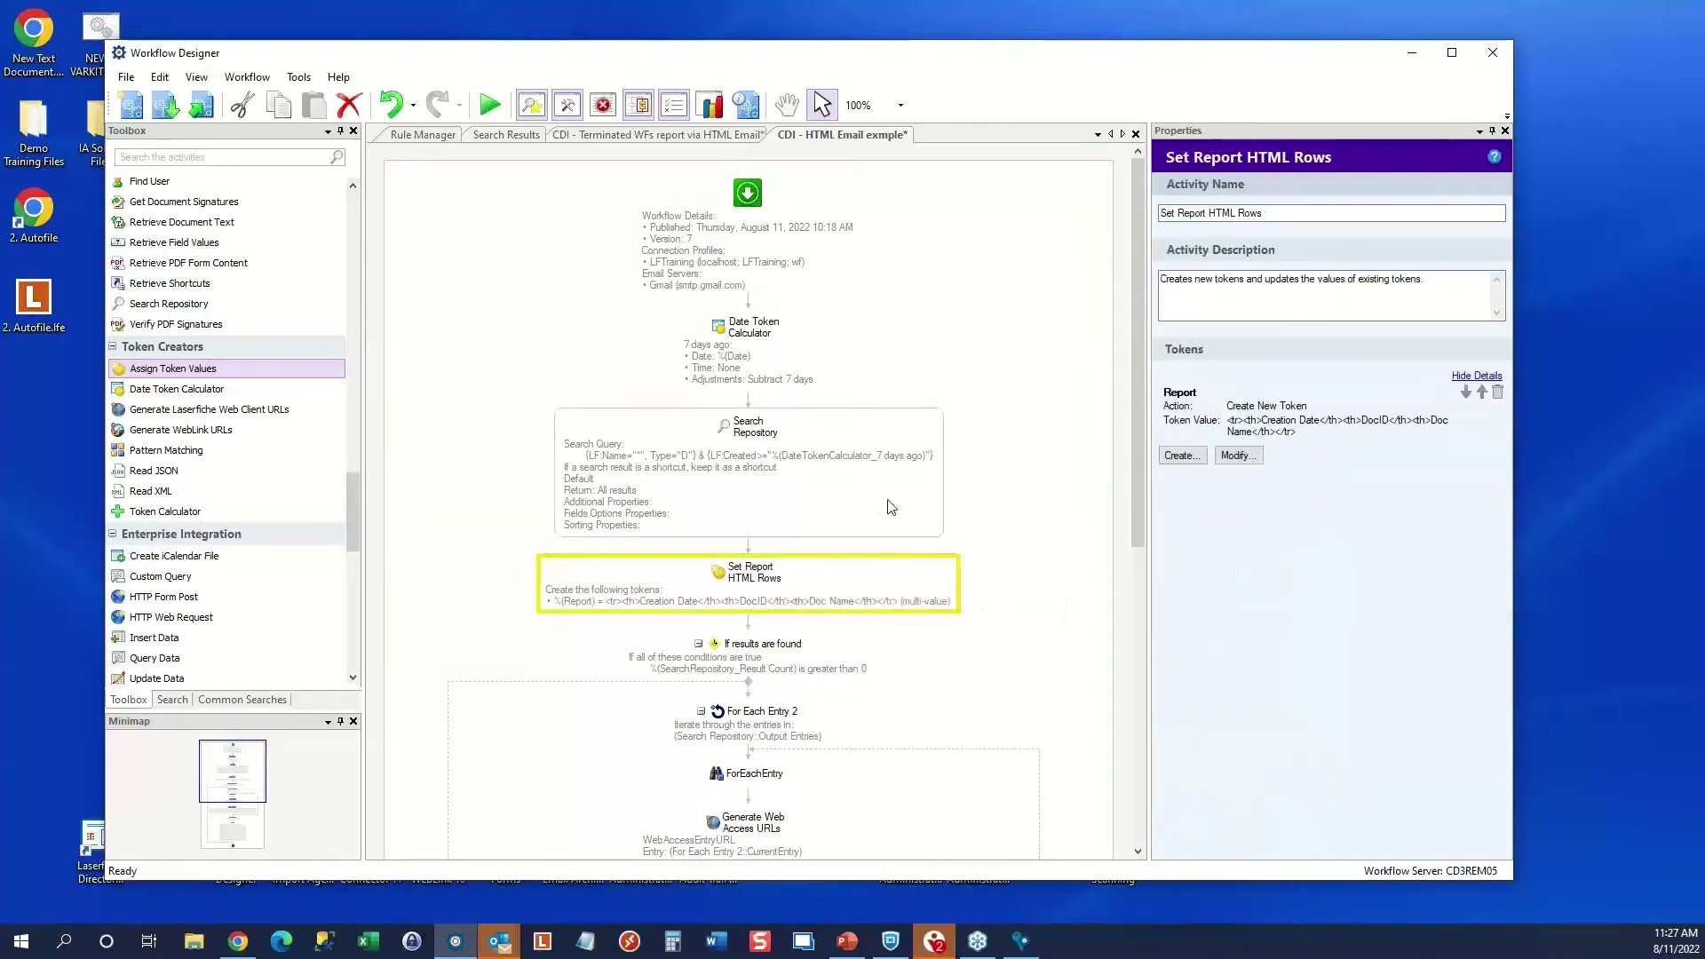
{"action": "left_click", "coordinate": [1208, 416]}
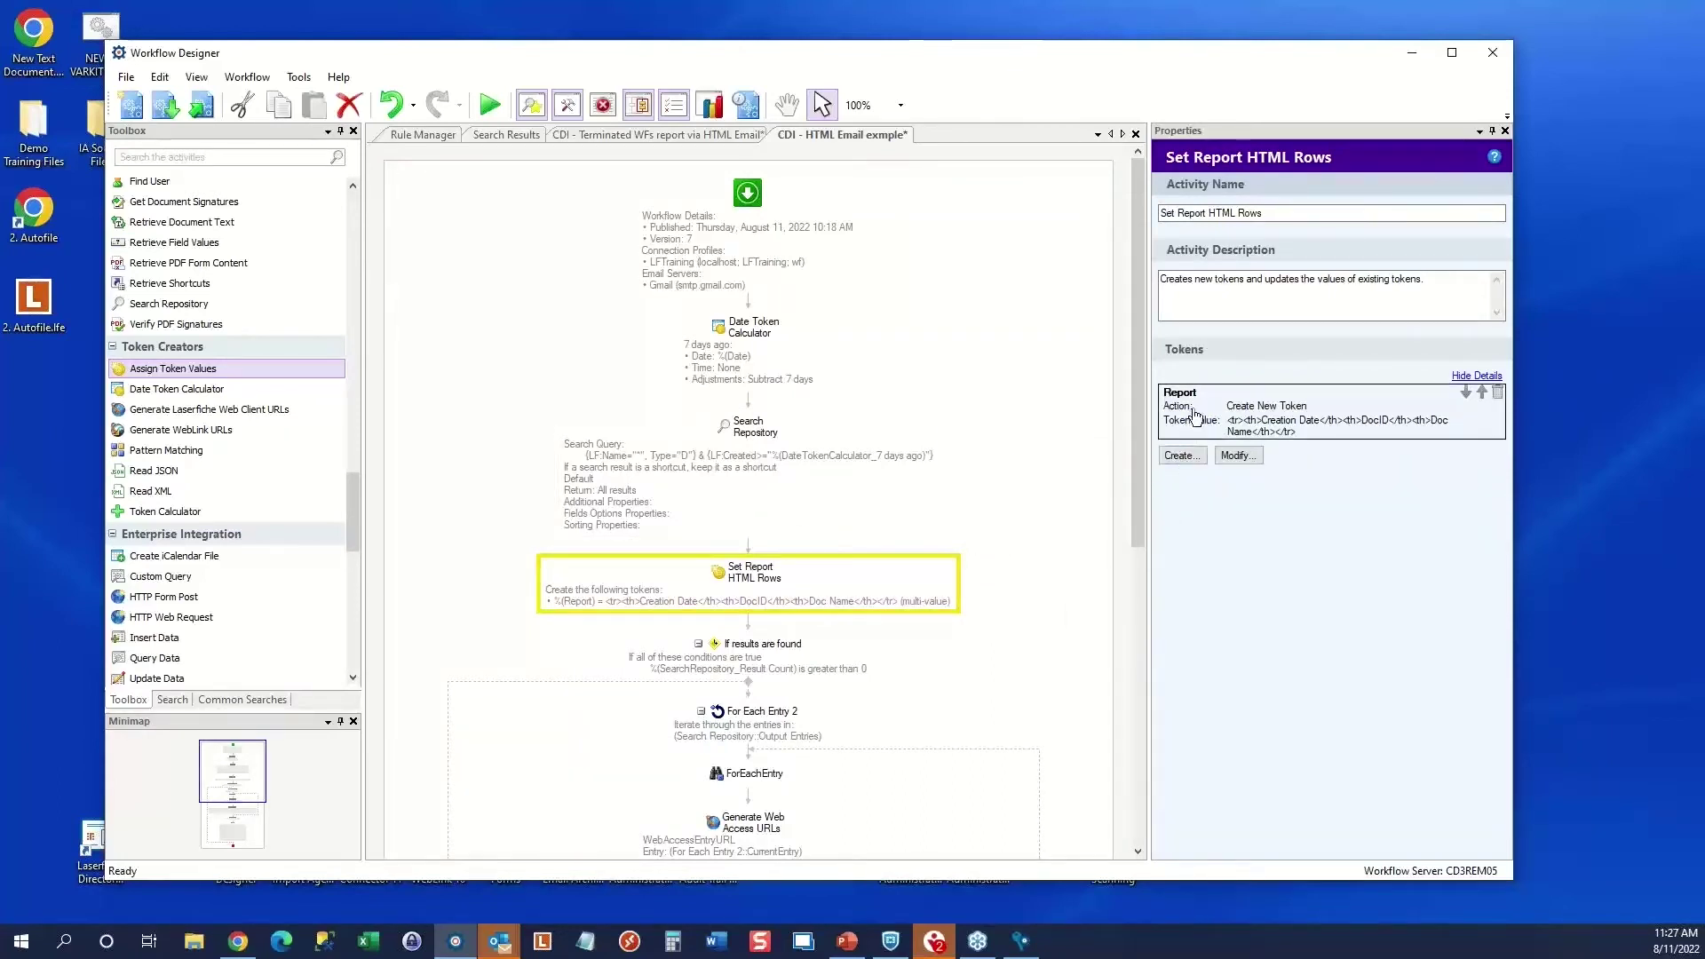
{"action": "double_click", "coordinate": [1208, 415]}
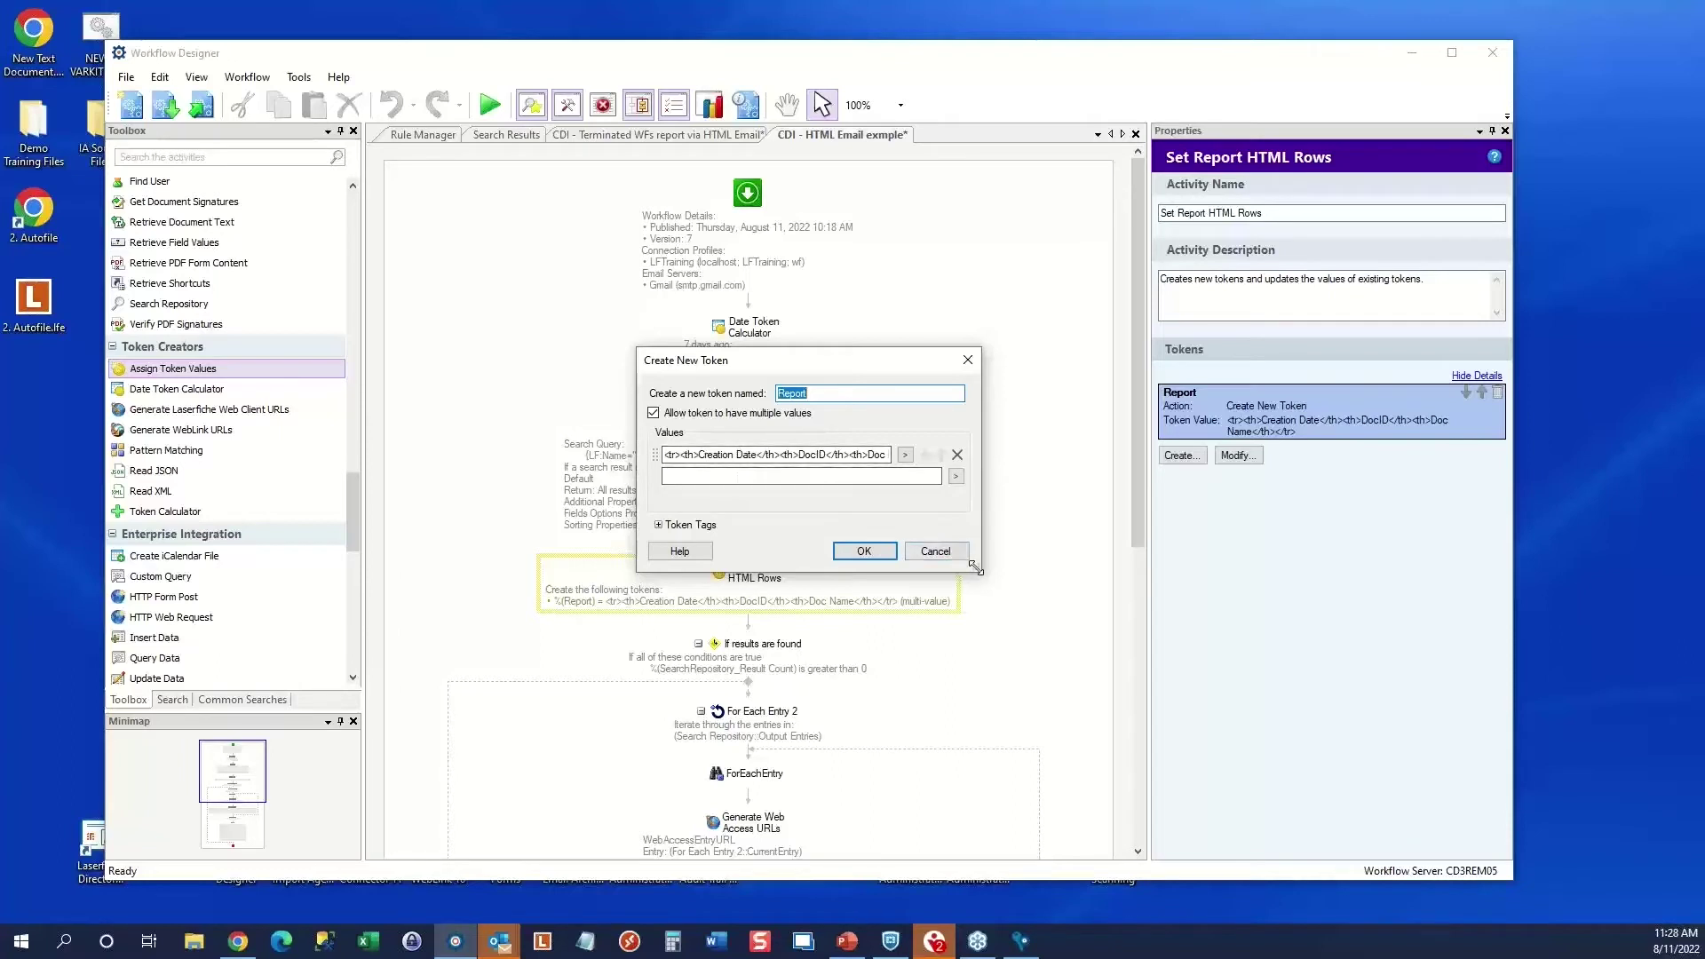
{"action": "left_click_drag", "start_coordinate": [975, 565], "coordinate": [1209, 608]}
{"action": "left_click", "coordinate": [678, 455]}
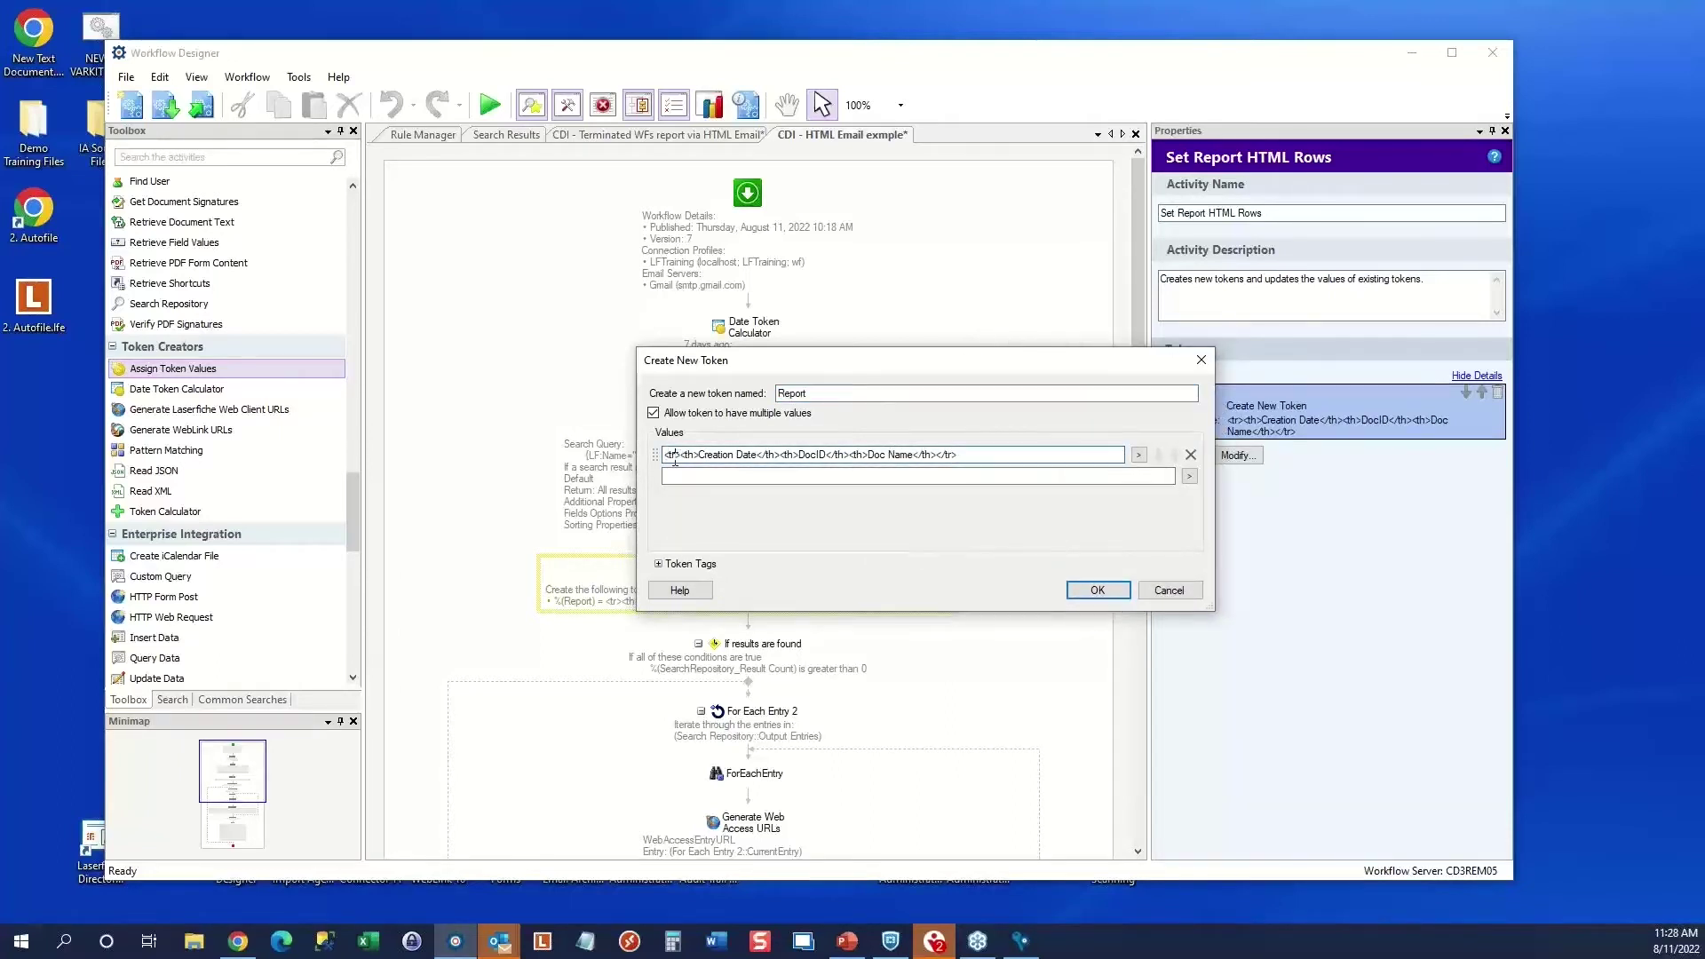
{"action": "left_click_drag", "start_coordinate": [681, 456], "coordinate": [943, 456]}
{"action": "left_click", "coordinate": [966, 455]}
{"action": "left_click_drag", "start_coordinate": [700, 456], "coordinate": [758, 456]}
{"action": "left_click", "coordinate": [1099, 592]}
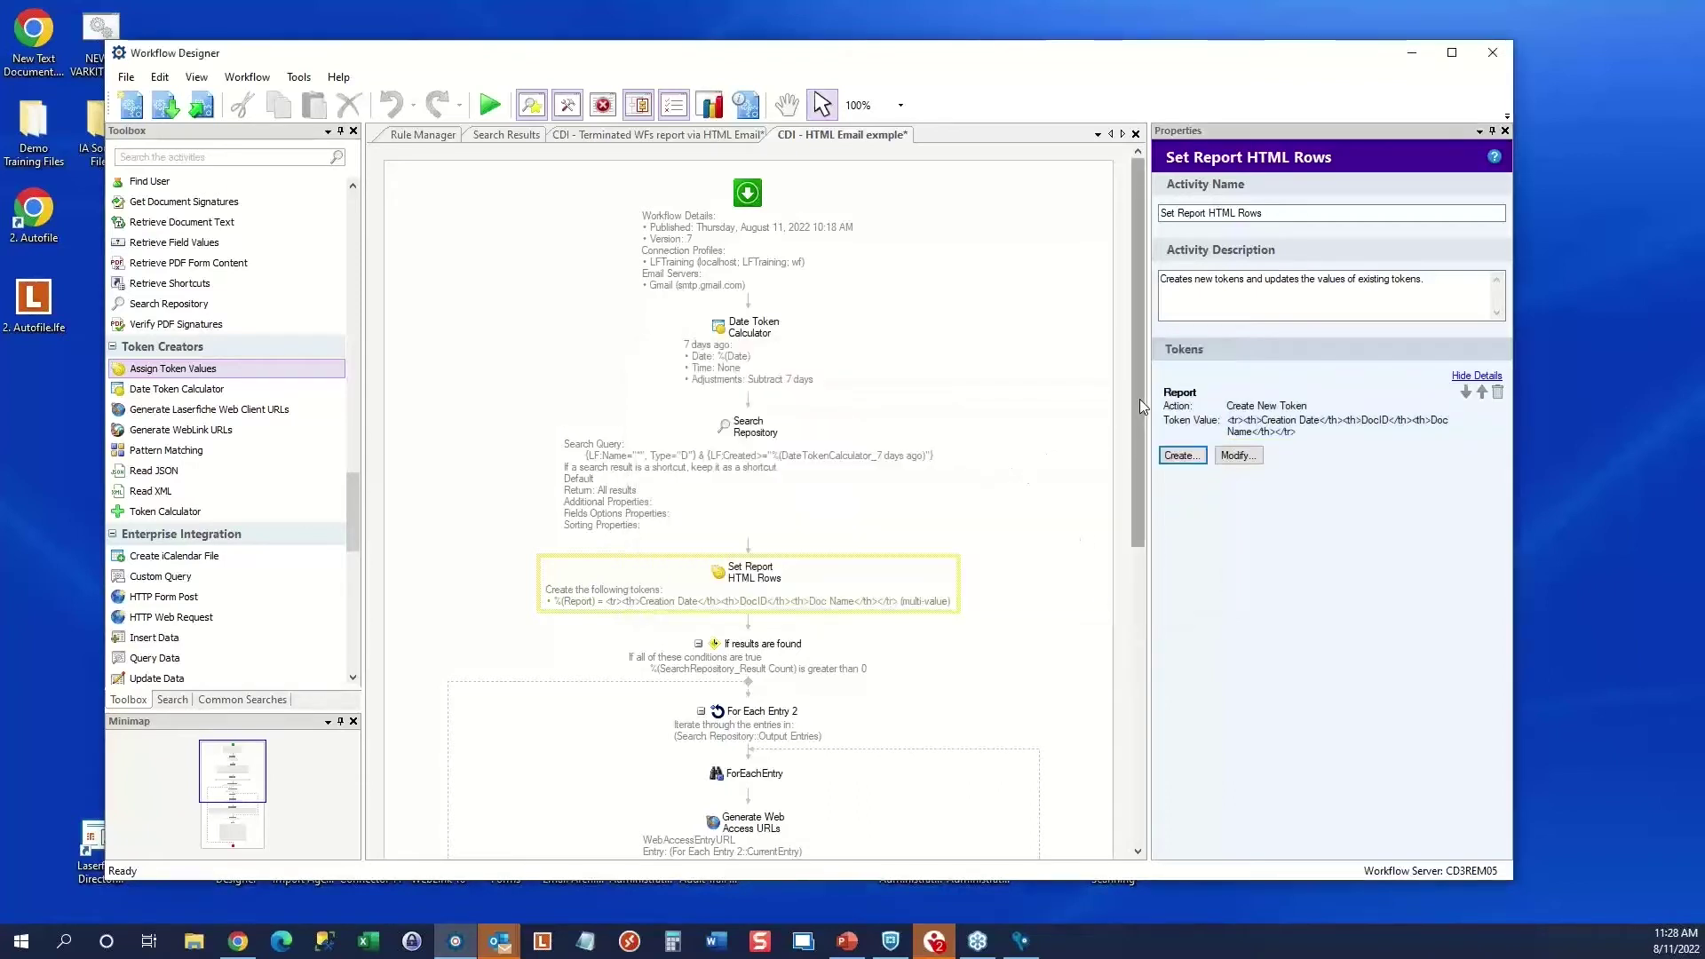
Review the Search Repository activity, the "If results are found" condition and the entries that For Each Entry 2 iterates through
{"action": "left_click_drag", "start_coordinate": [1139, 398], "coordinate": [1142, 436]}
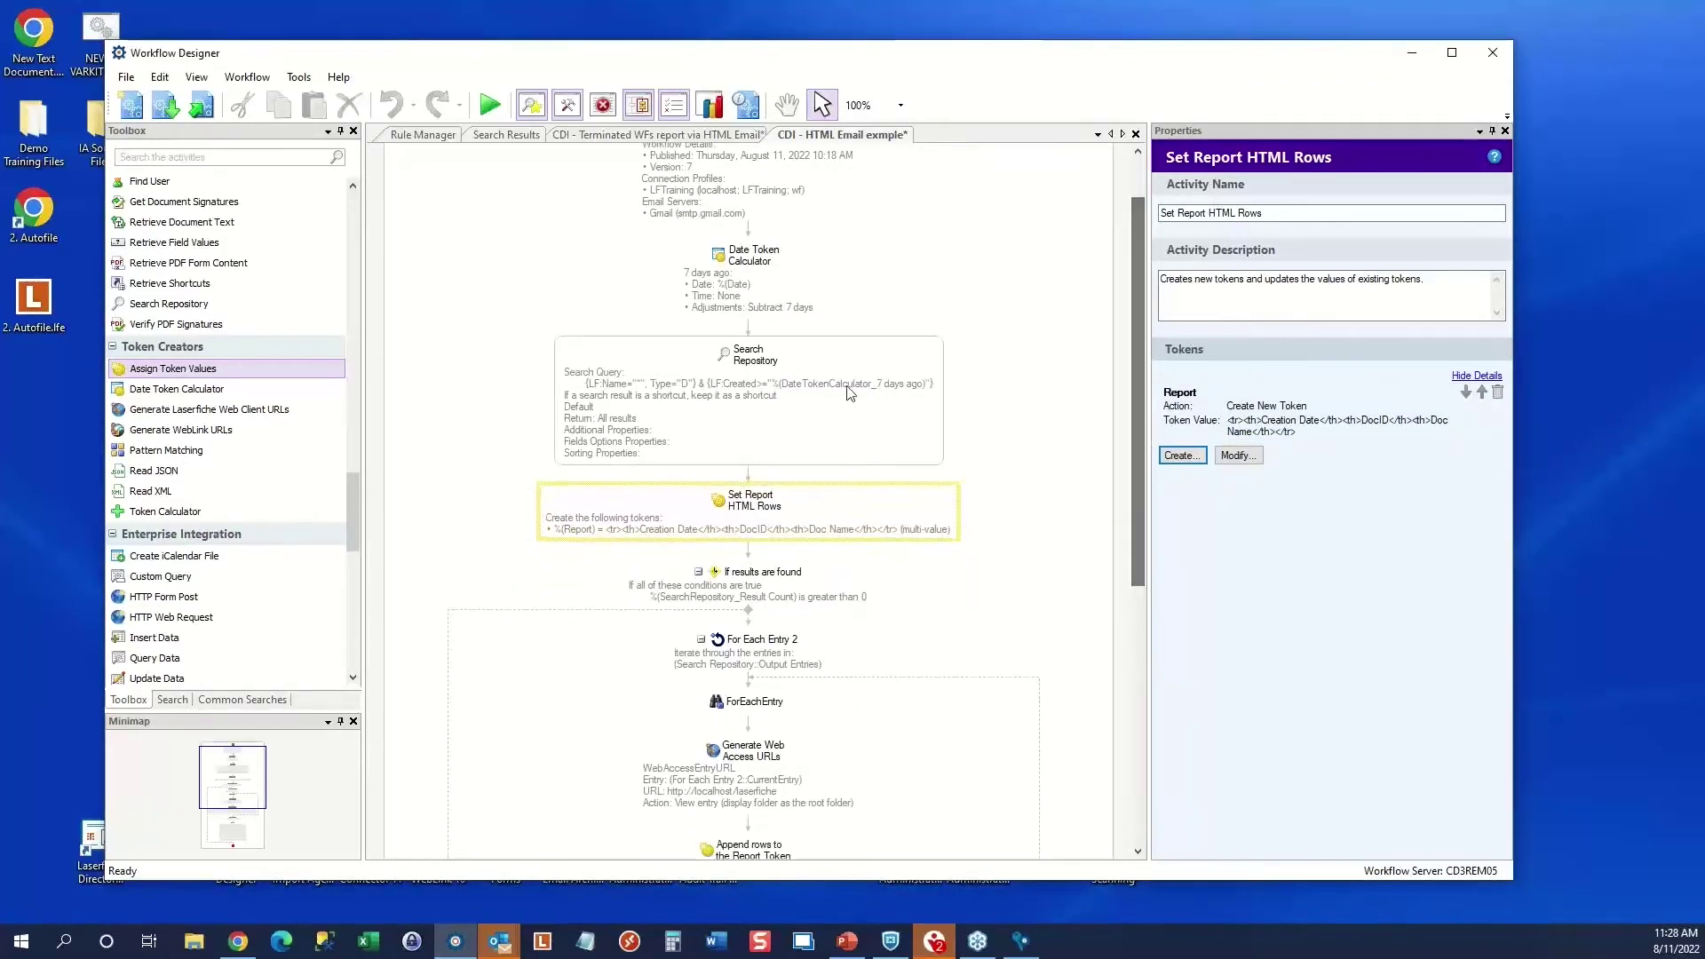
{"action": "left_click", "coordinate": [763, 391]}
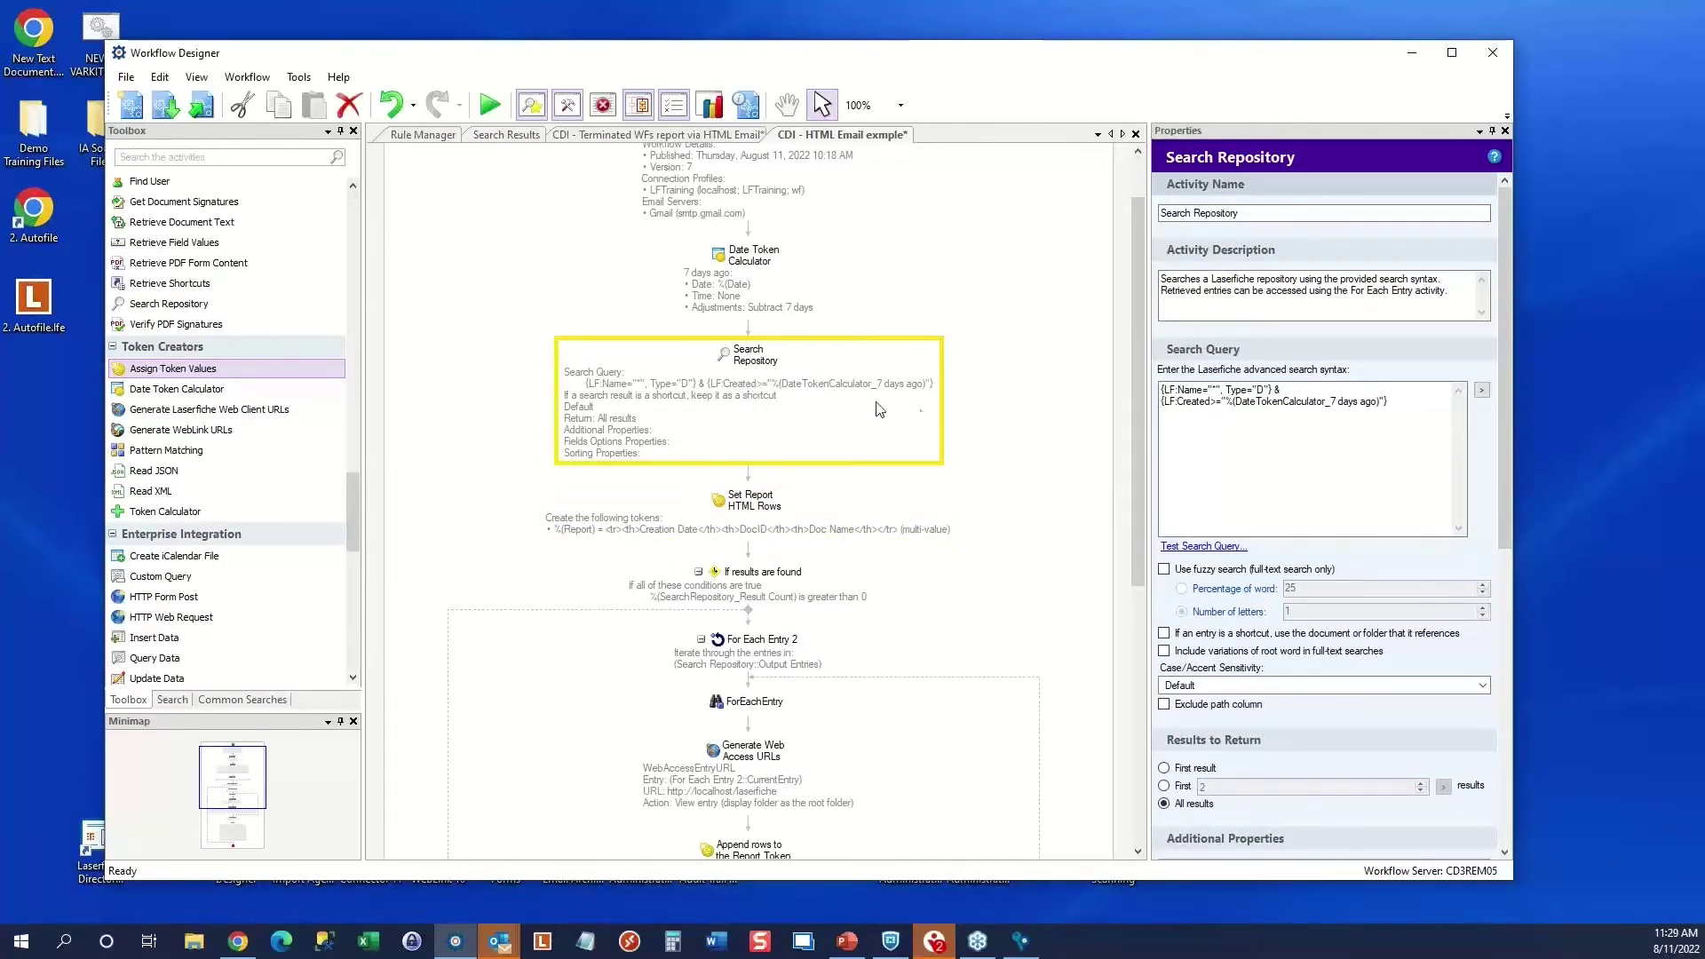
{"action": "left_click_drag", "start_coordinate": [1135, 389], "coordinate": [1139, 448]}
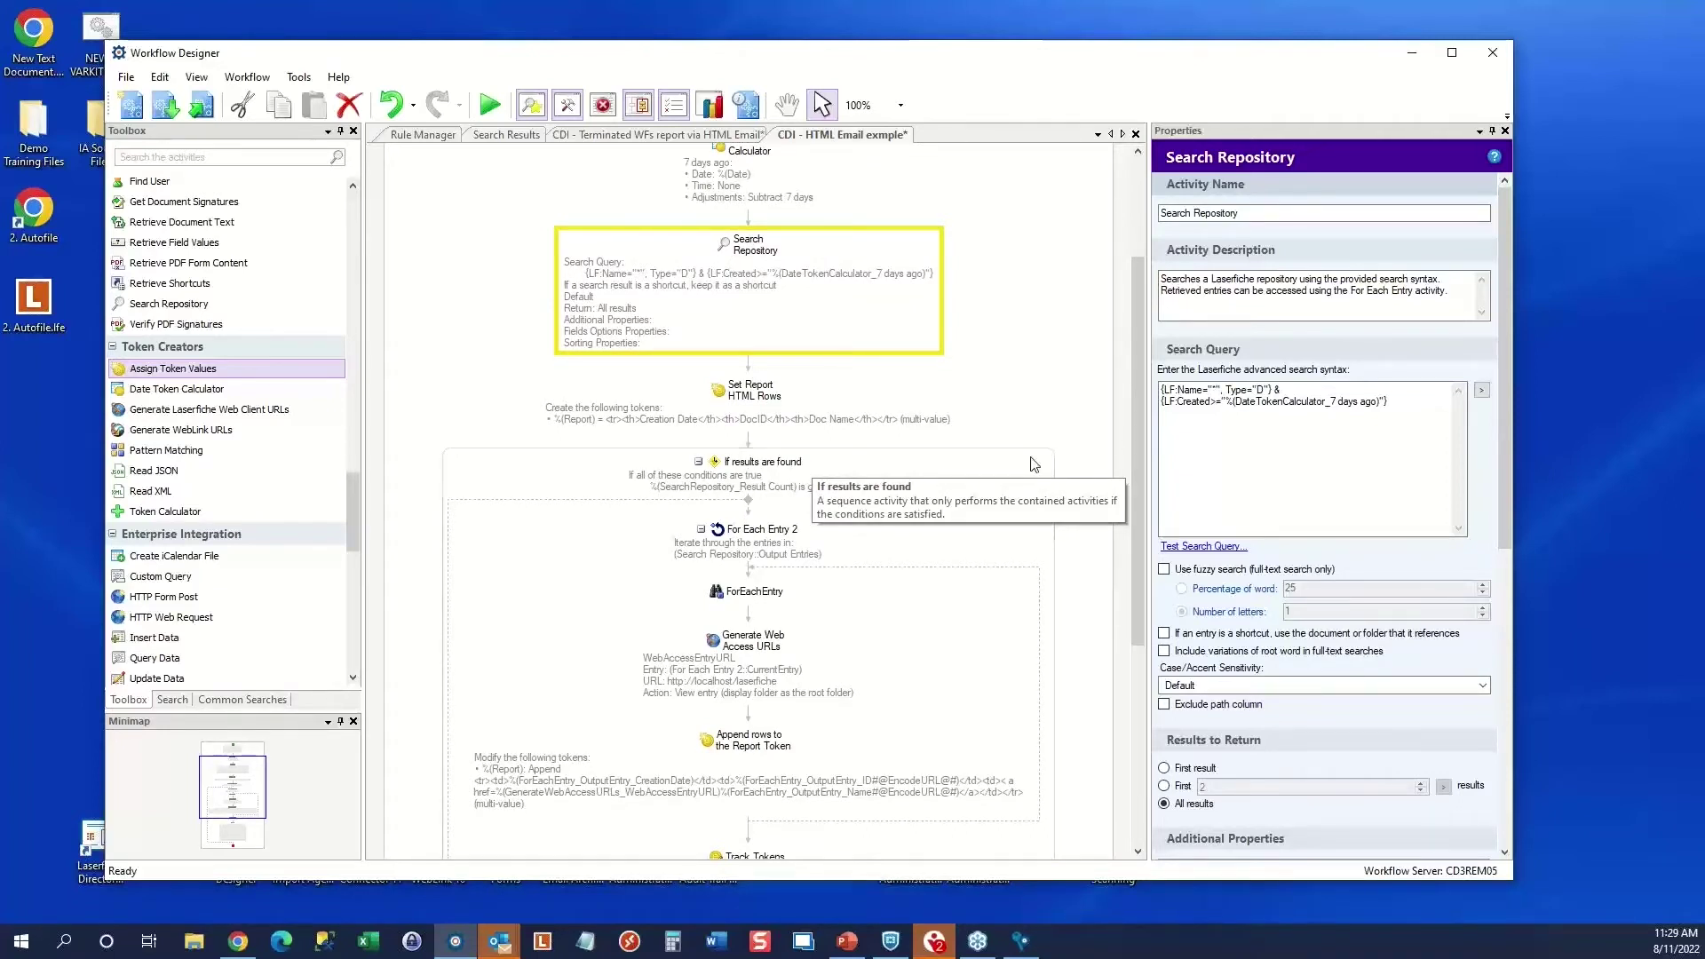
{"action": "left_click_drag", "start_coordinate": [1138, 382], "coordinate": [1135, 413]}
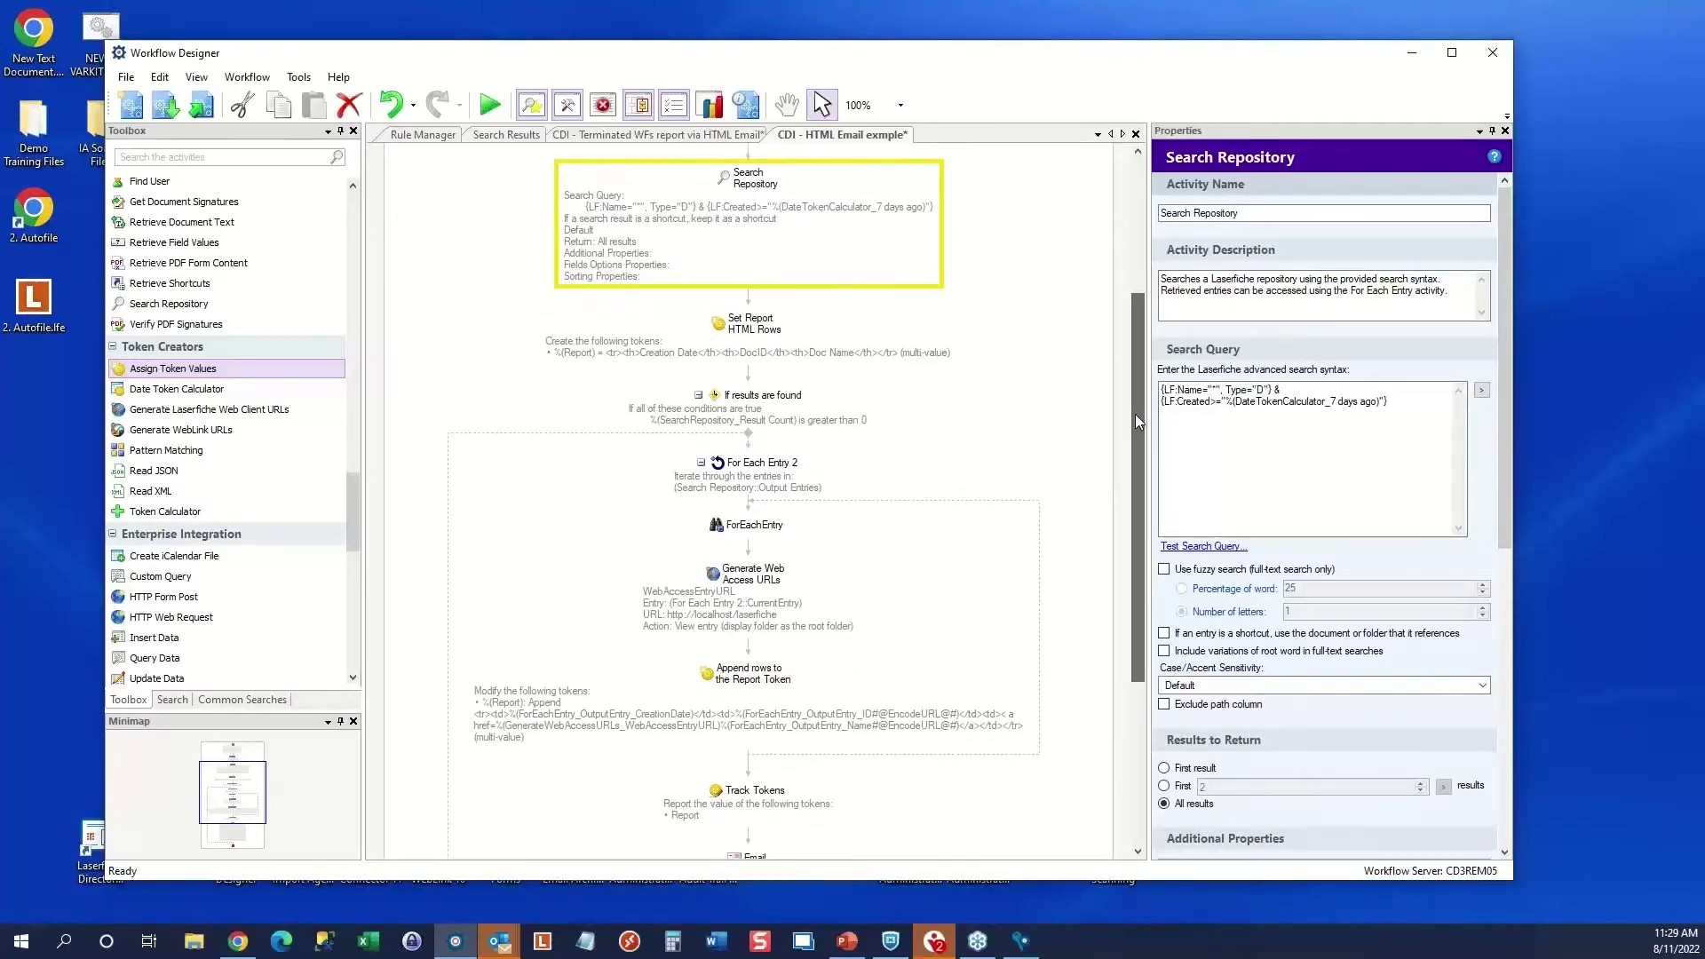
{"action": "left_click", "coordinate": [742, 411]}
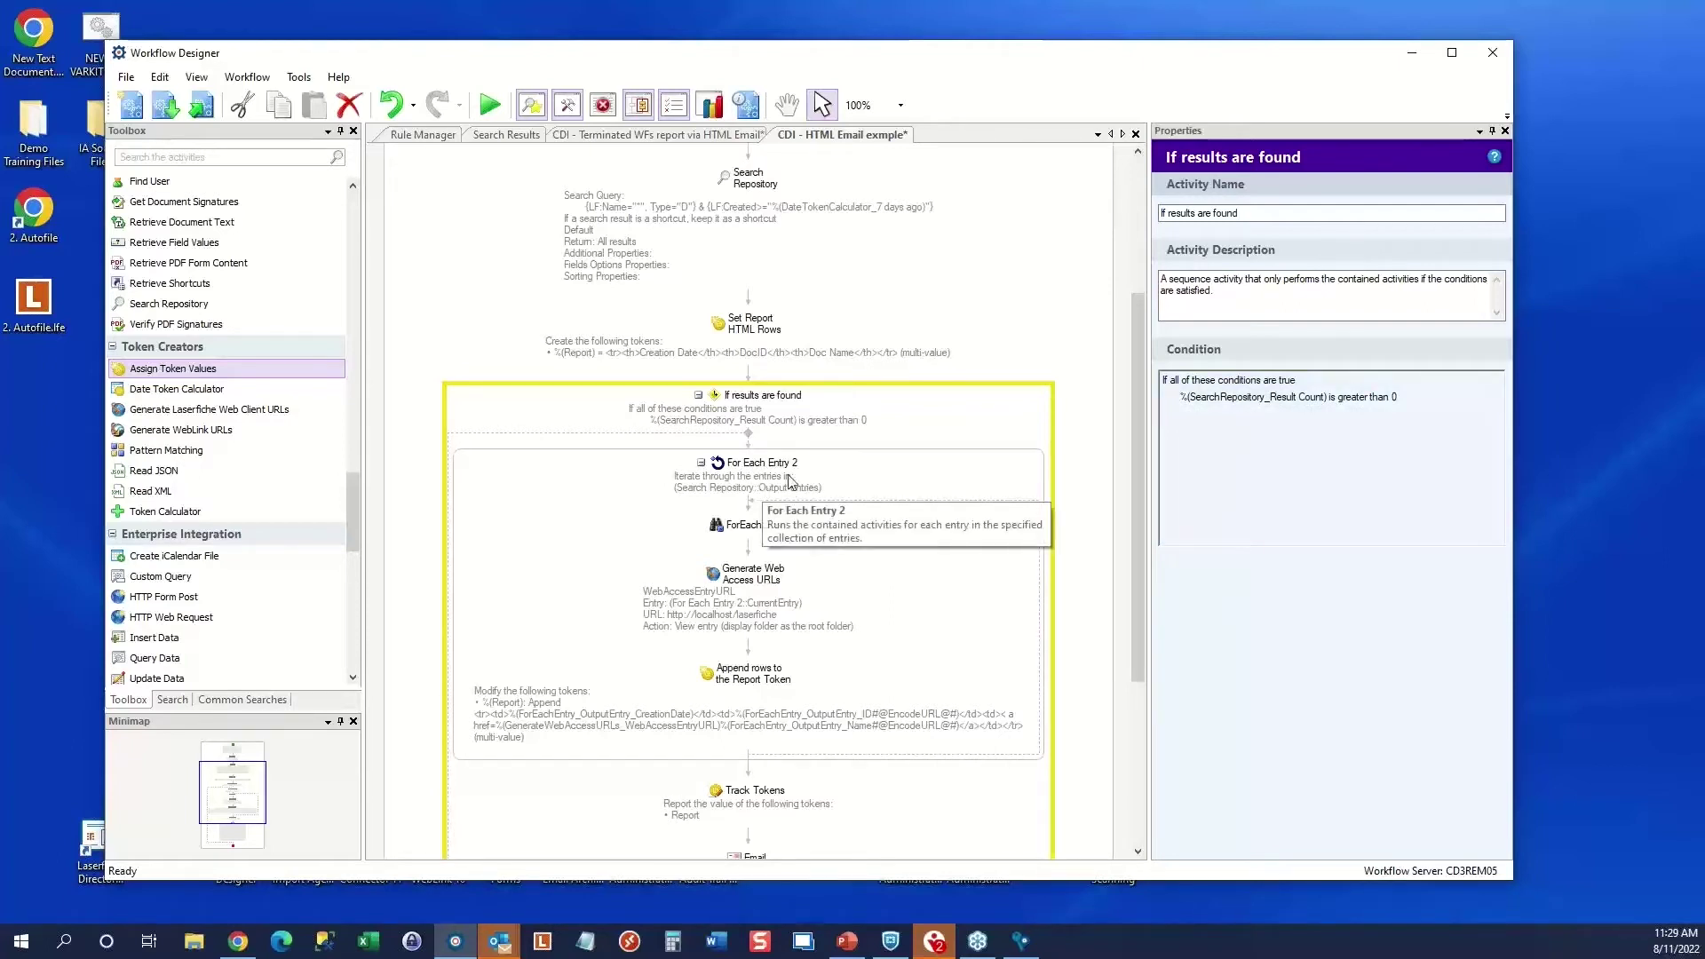
{"action": "left_click_drag", "start_coordinate": [1133, 473], "coordinate": [1137, 711]}
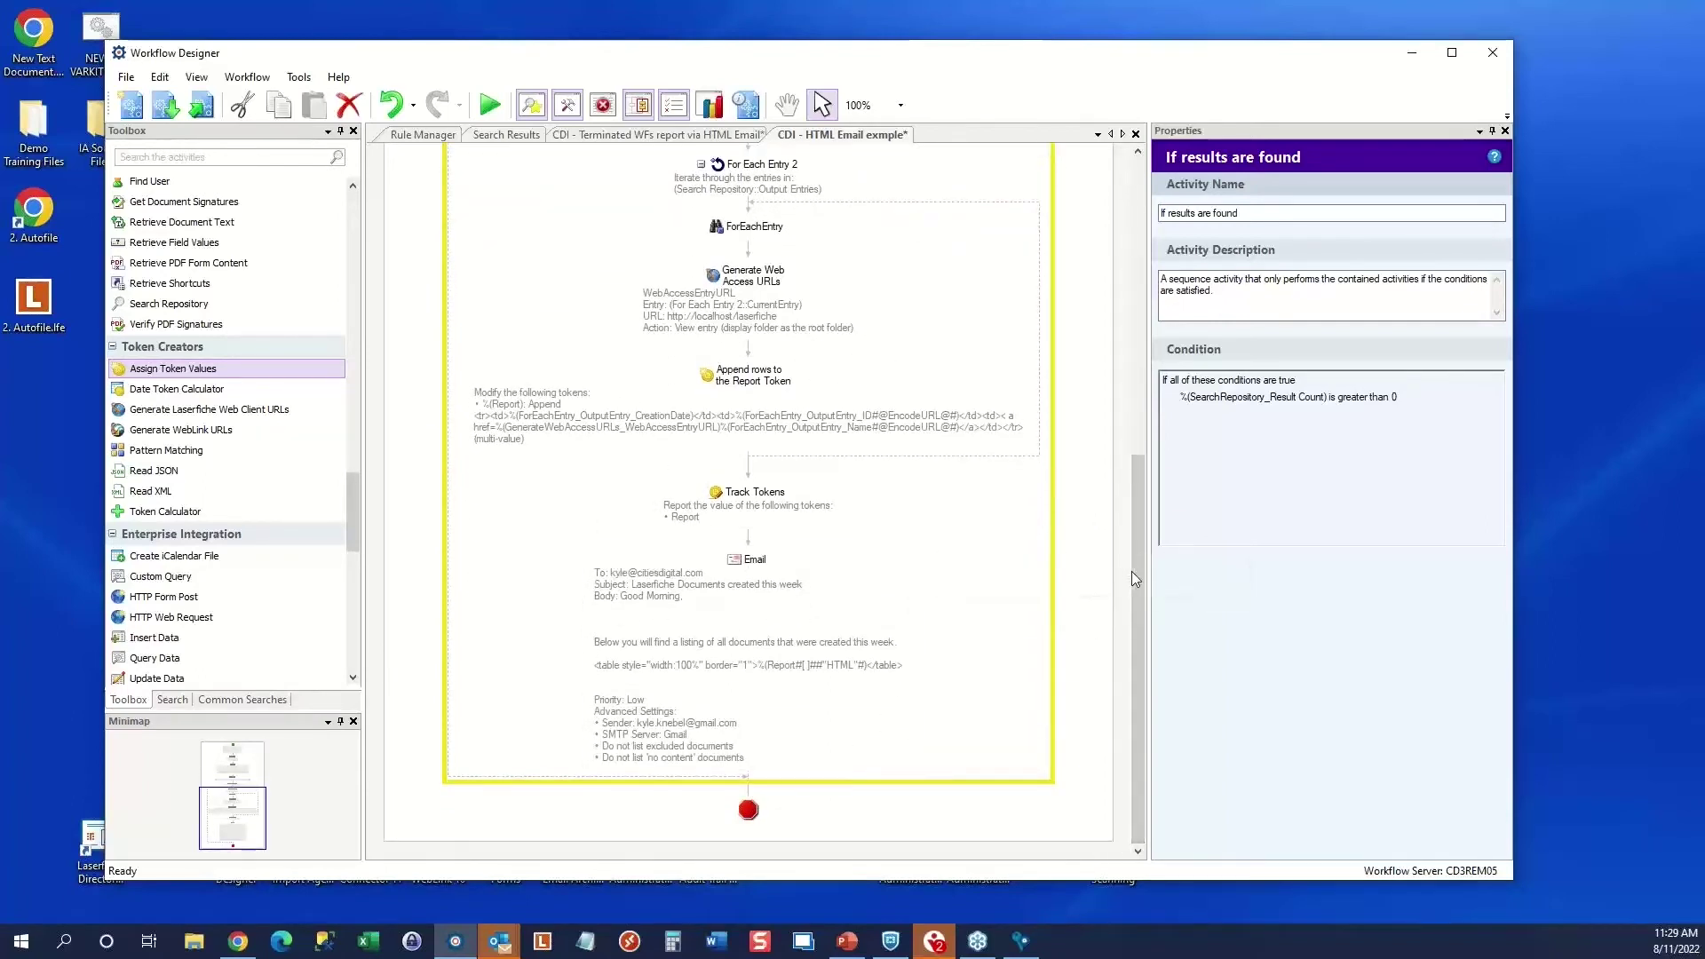
{"action": "mouse_move", "coordinate": [1134, 572]}
{"action": "left_mouse_down"}
{"action": "mouse_move", "coordinate": [1142, 488]}
{"action": "mouse_move", "coordinate": [1142, 552]}
{"action": "left_mouse_up"}
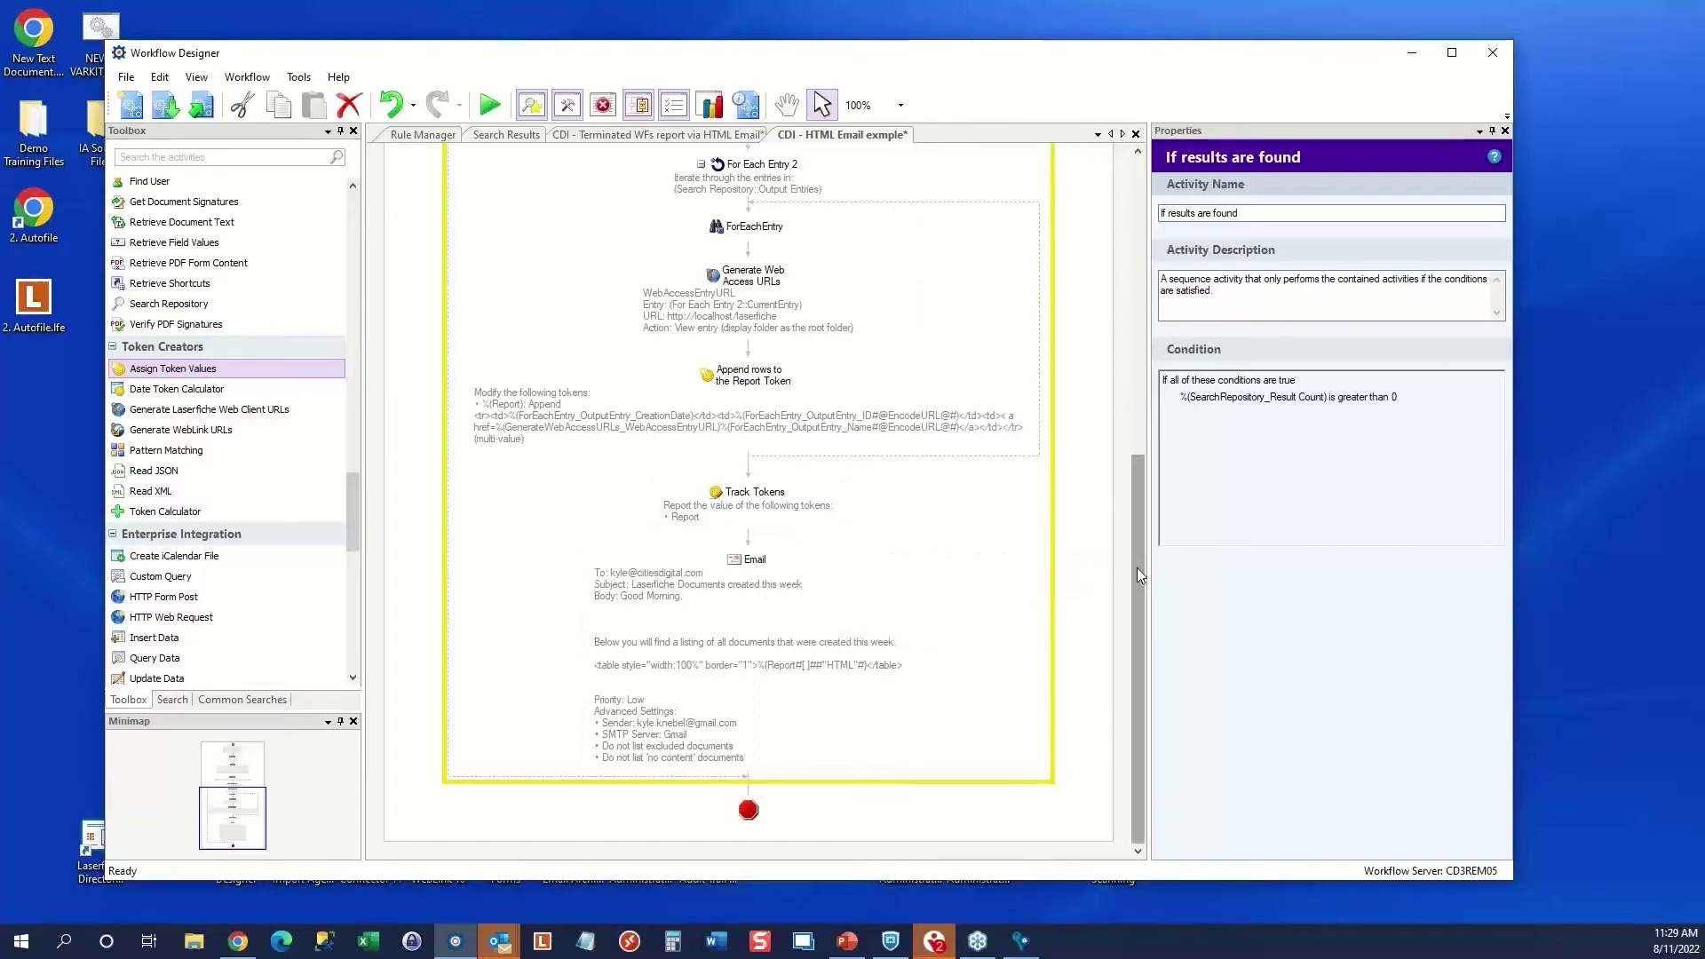
{"action": "left_click_drag", "start_coordinate": [1136, 568], "coordinate": [1131, 441]}
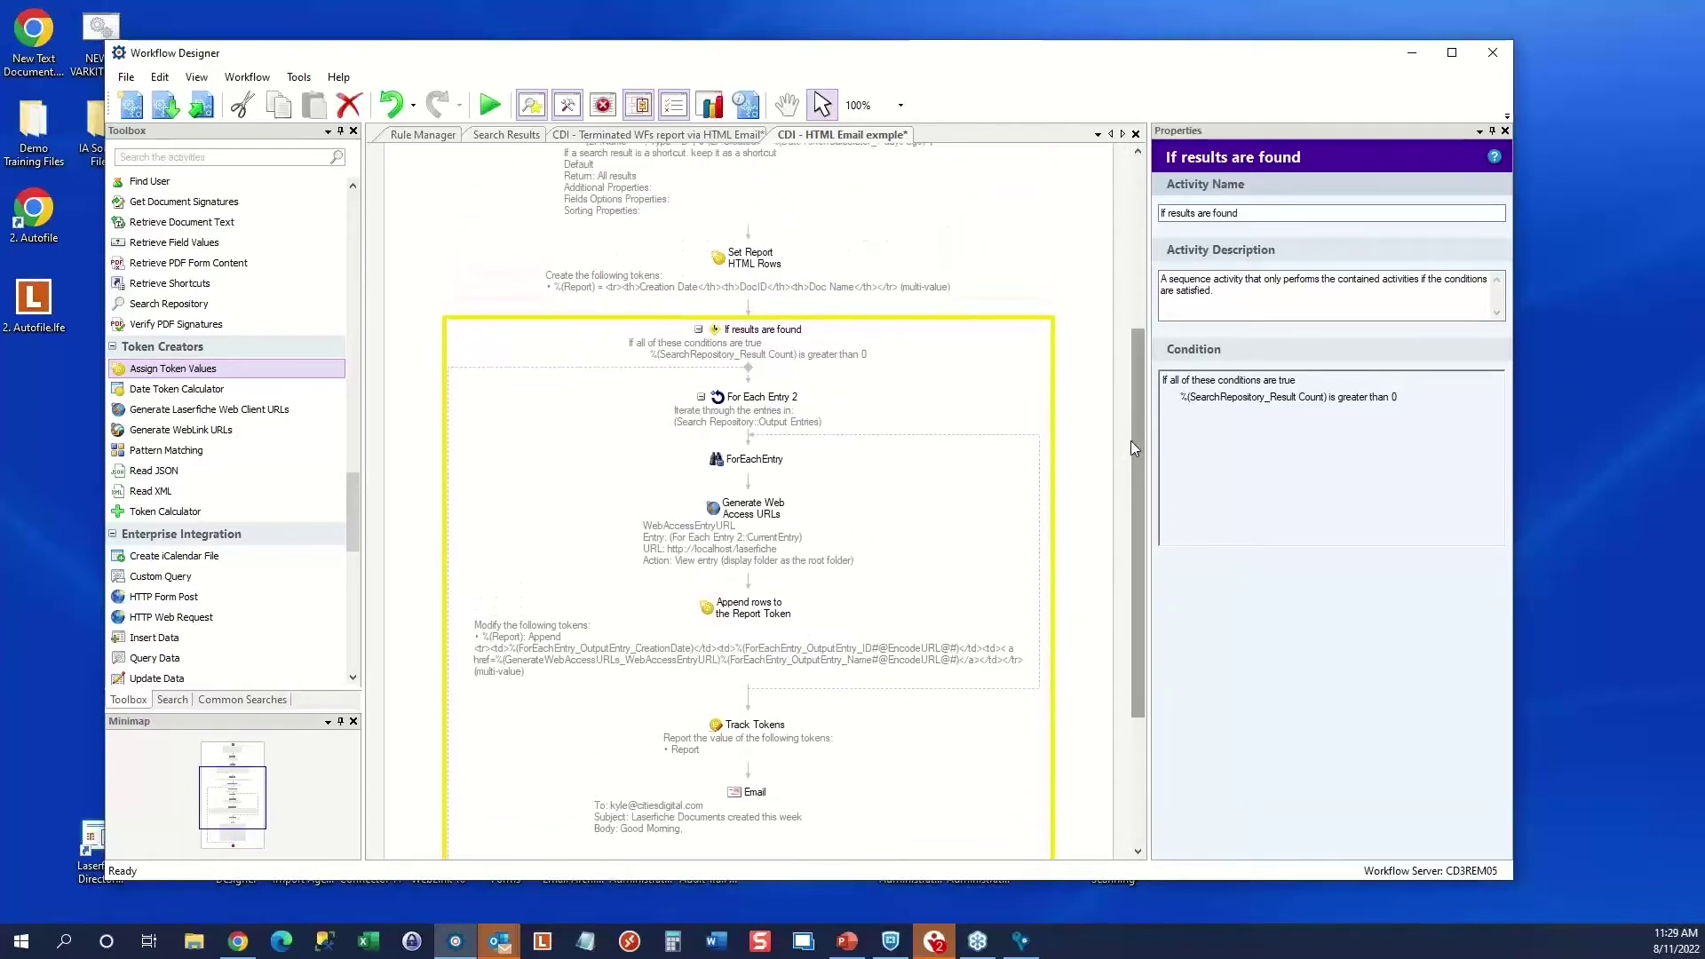
{"action": "left_click", "coordinate": [759, 413]}
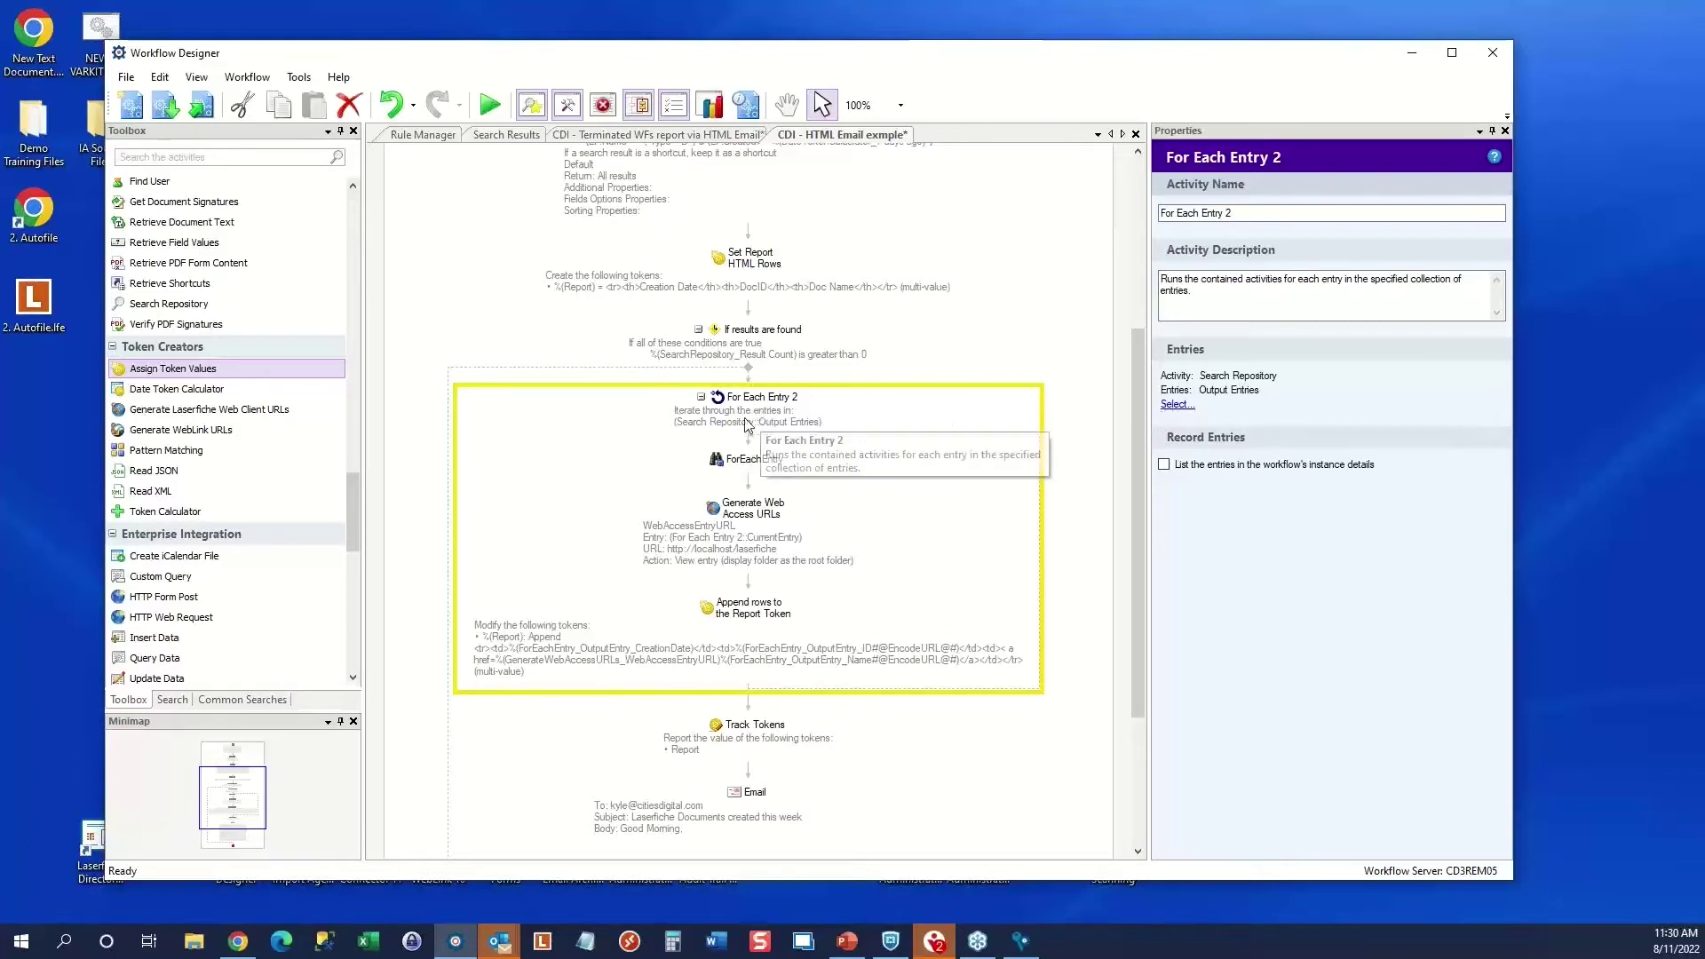
Correct the ForEachEntry activity's entry ID token to %(ForEachEntry2_CurrentEntry_ID) and check the tokens offered by For Each Entry 2
{"action": "left_click", "coordinate": [750, 466]}
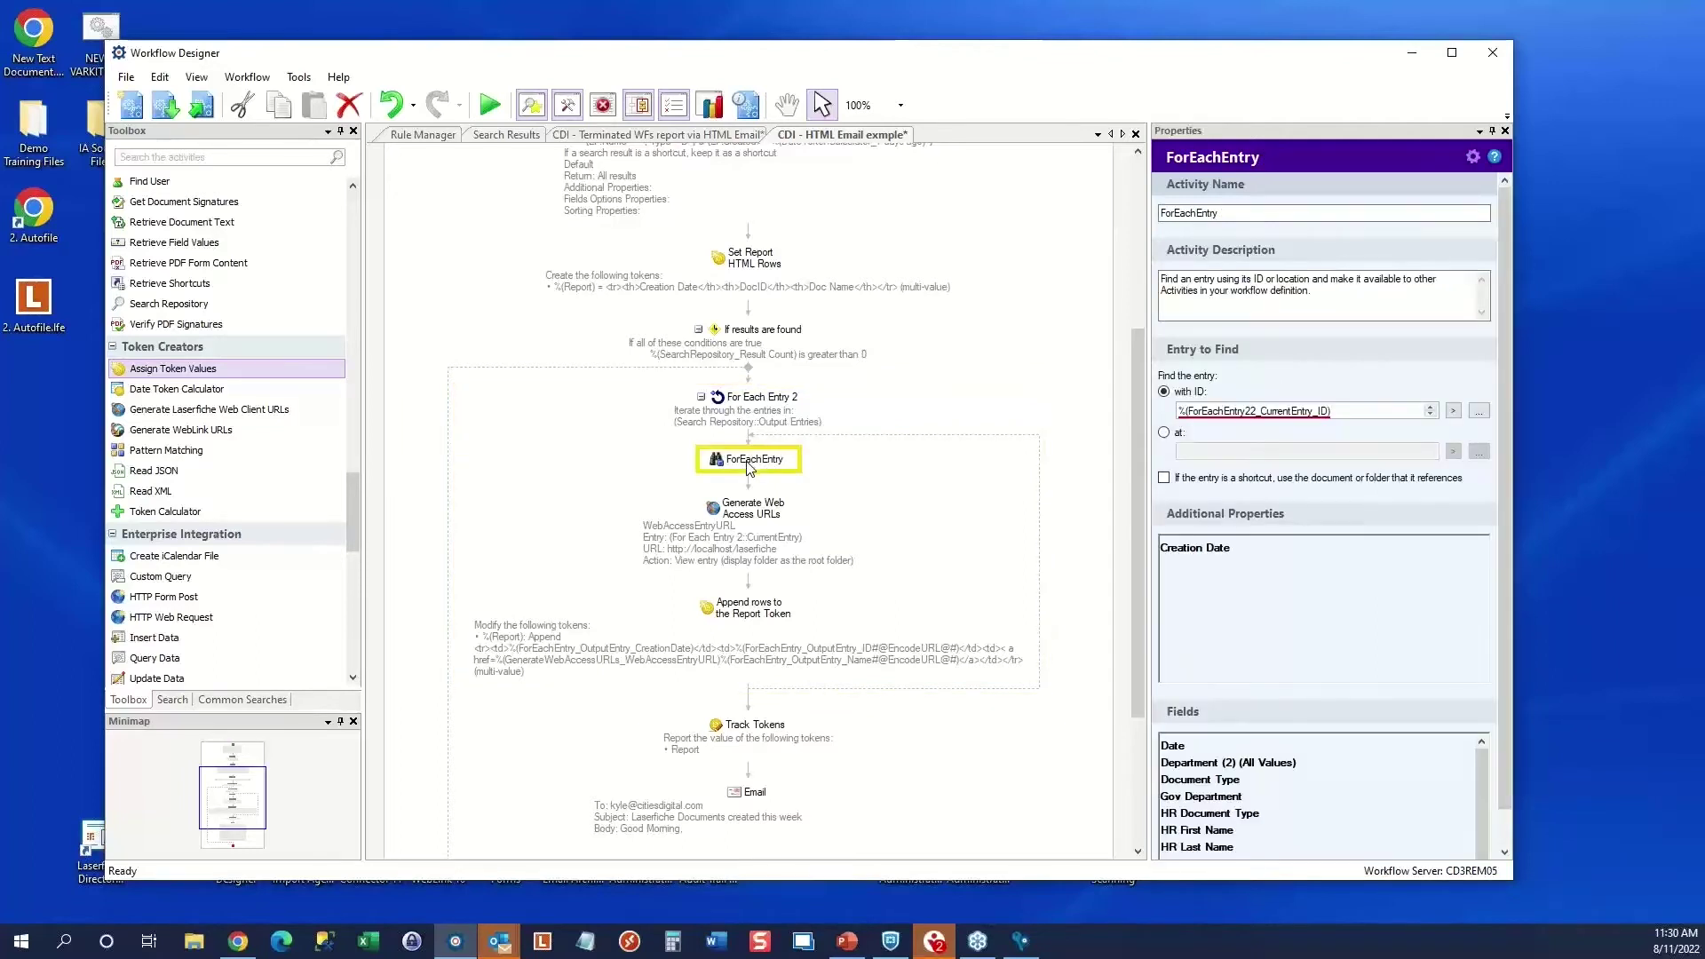
{"action": "left_click", "coordinate": [1252, 410]}
{"action": "key", "text": "BackSpace"}
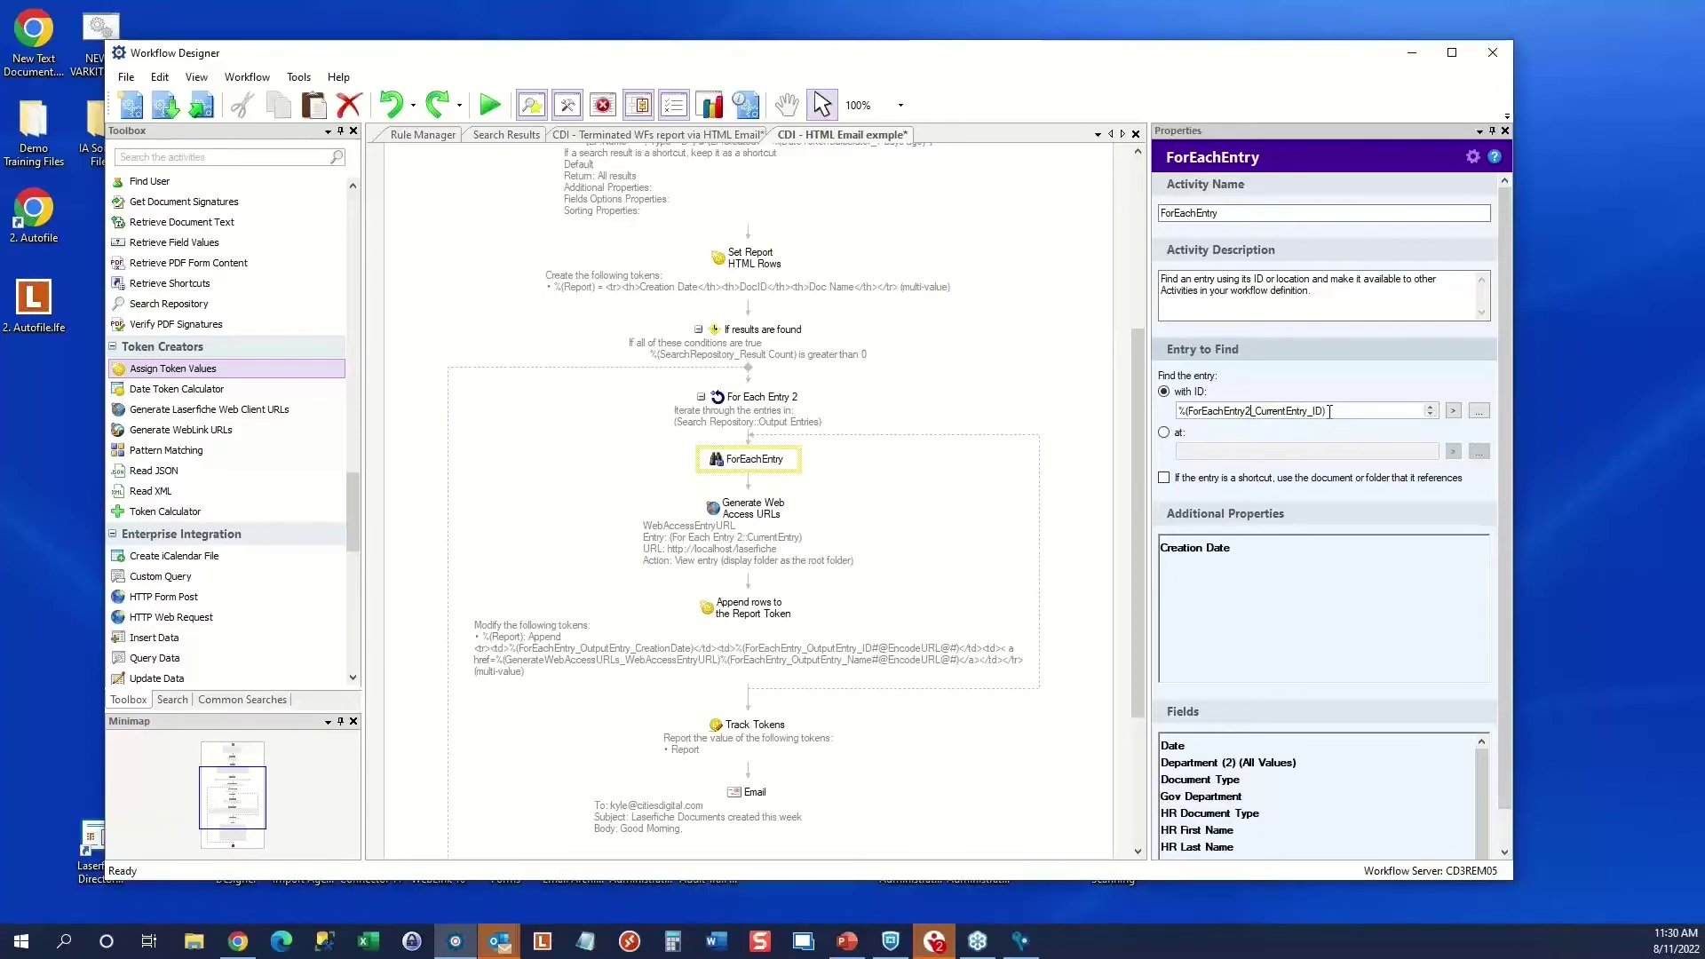
{"action": "left_click", "coordinate": [1454, 412]}
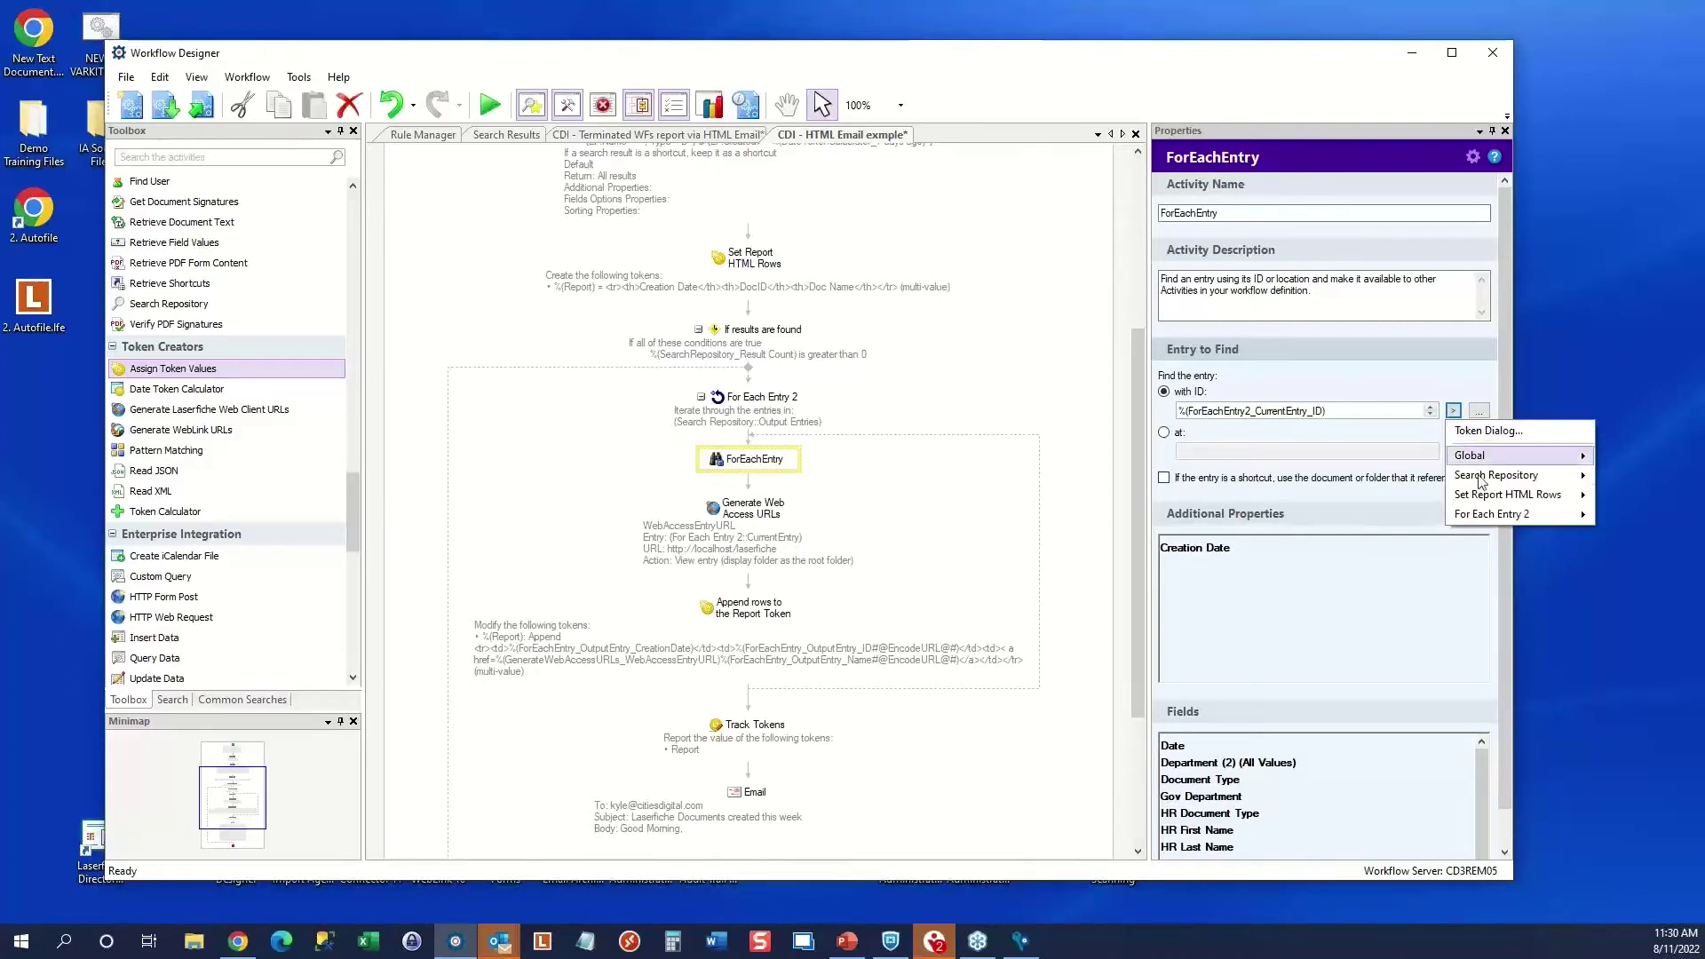
{"action": "mouse_move", "coordinate": [1480, 519]}
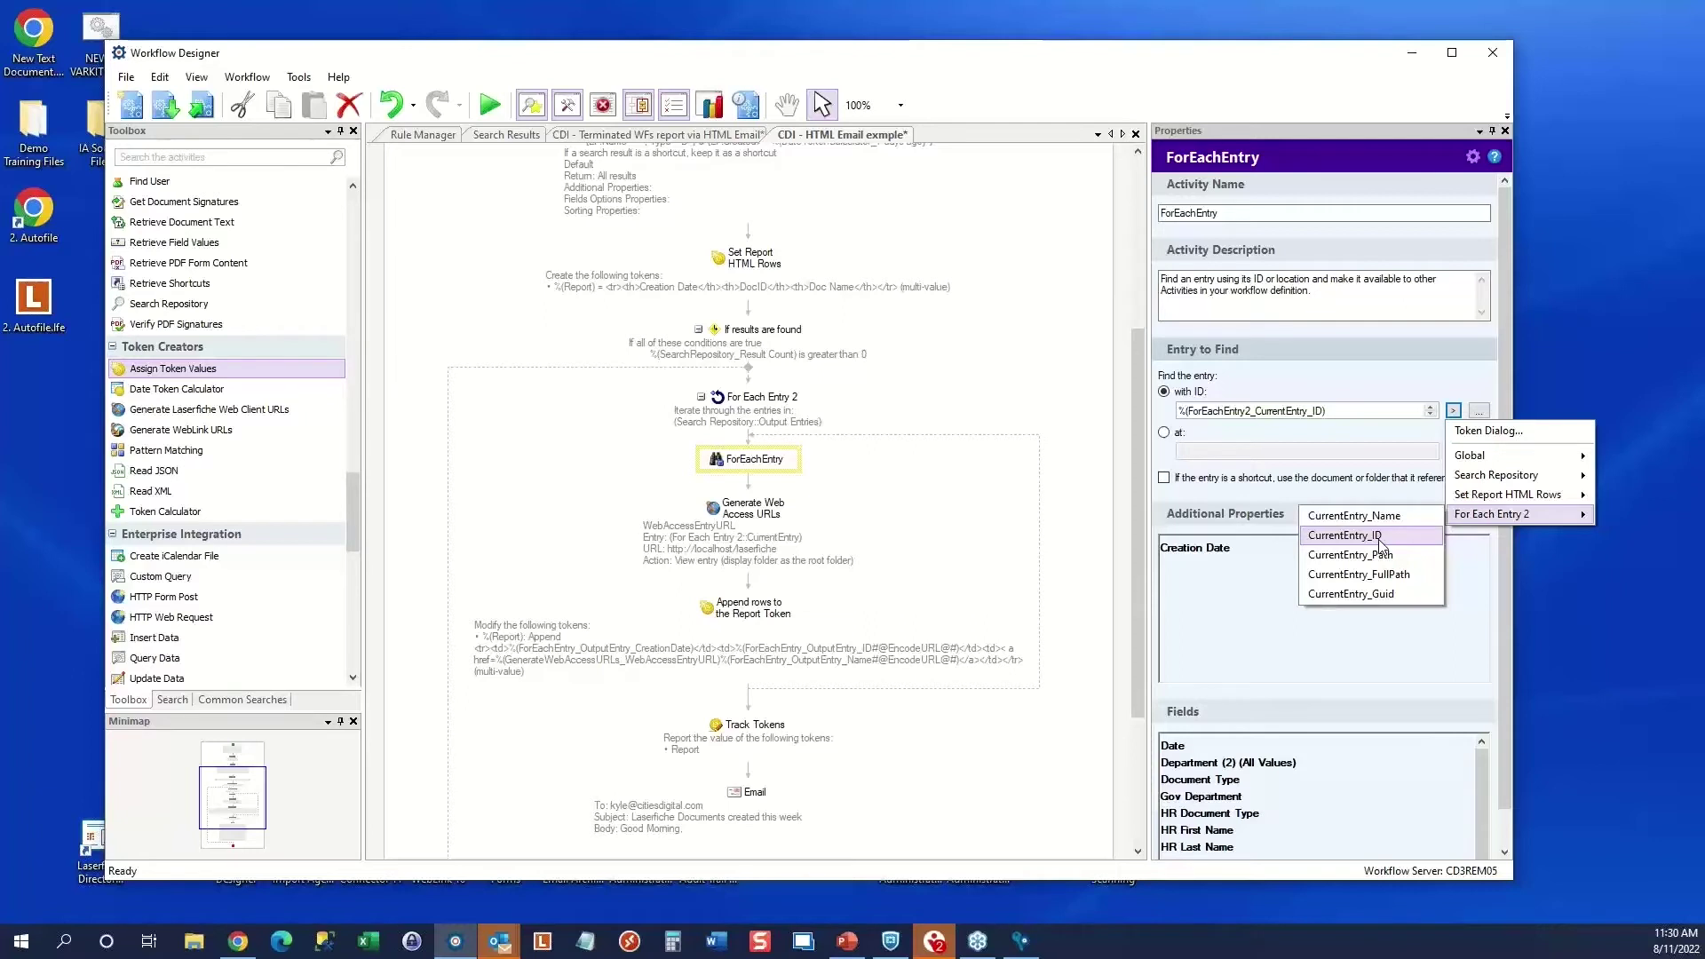
{"action": "left_click", "coordinate": [1317, 489]}
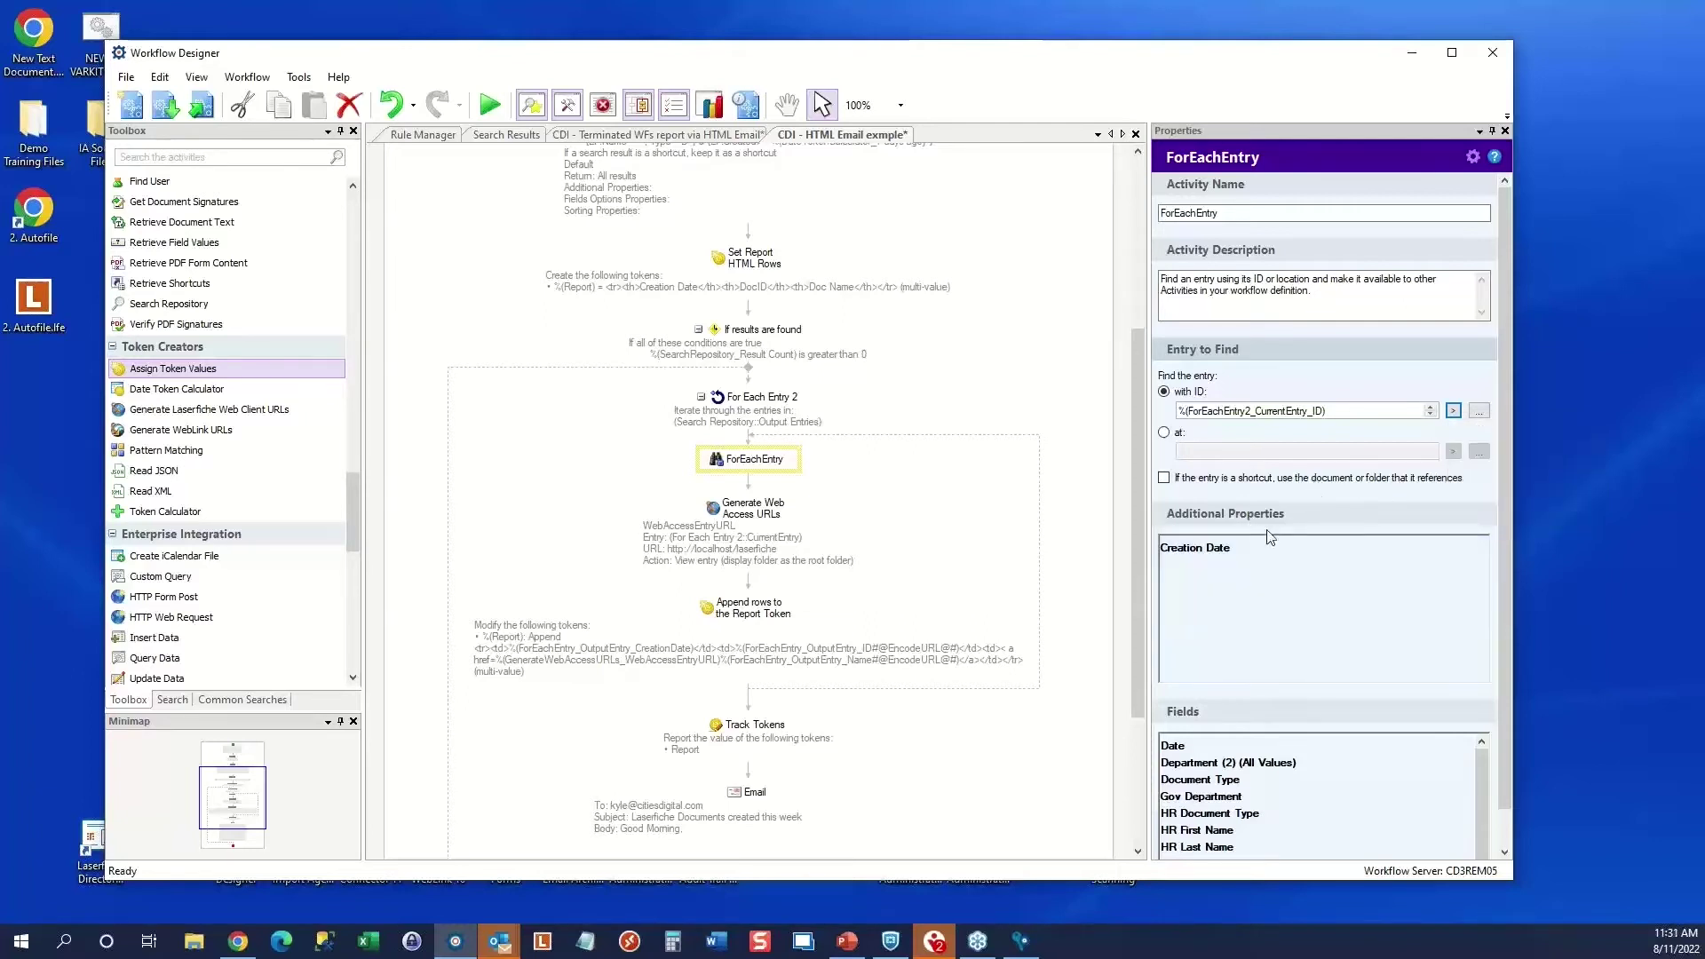
Review the selectable additional properties and the fields retrieved by the ForEachEntry activity
{"action": "left_click", "coordinate": [1265, 595]}
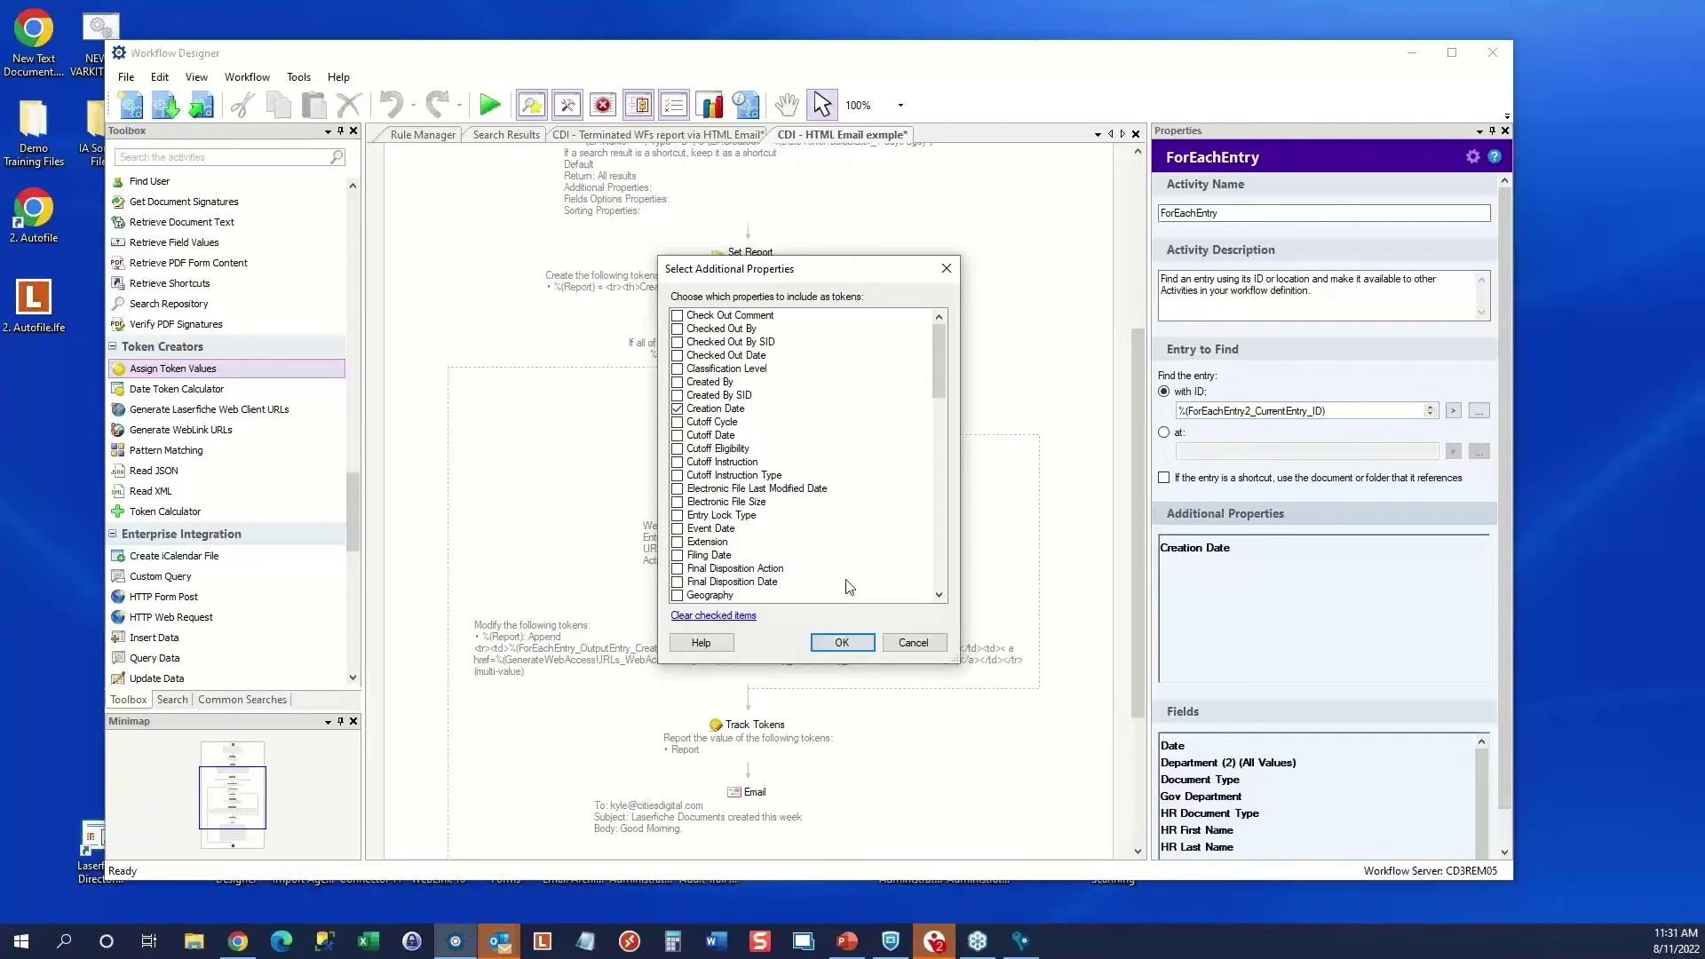
{"action": "left_click", "coordinate": [913, 642]}
{"action": "scroll", "coordinate": [1474, 648], "scroll_direction": "down", "scroll_amount": 1}
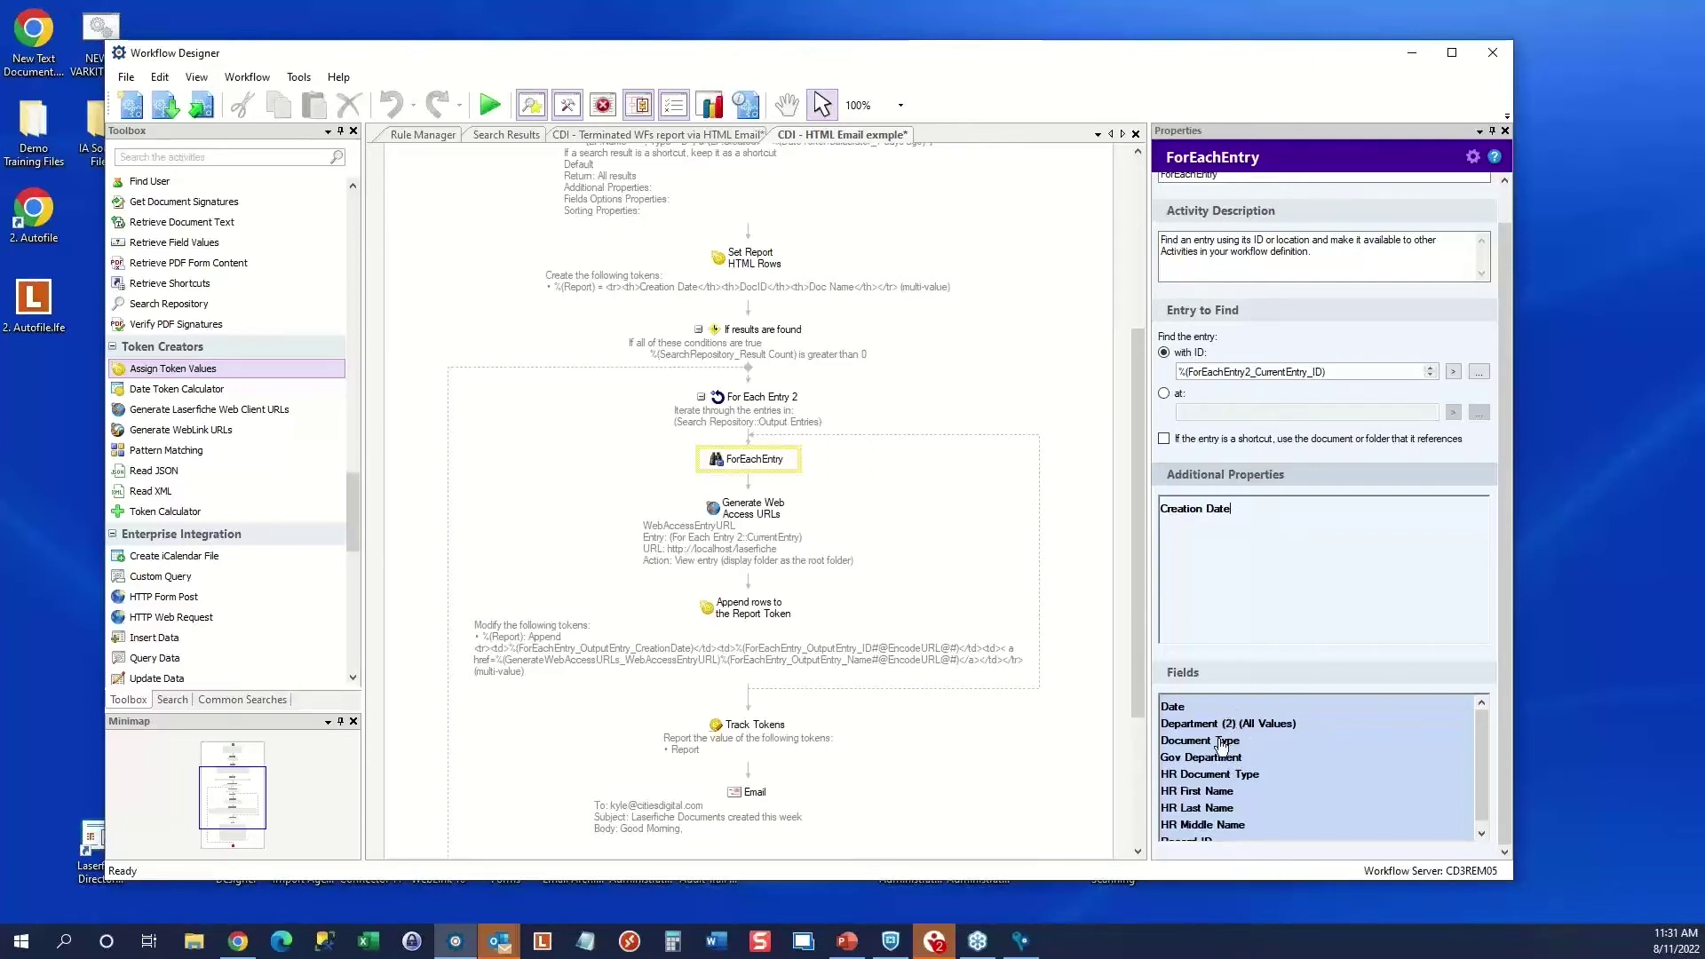
Review the Generate Web Access URLs activity and the name and selected entry of its WebAccessEntryURL token
{"action": "left_click", "coordinate": [746, 526]}
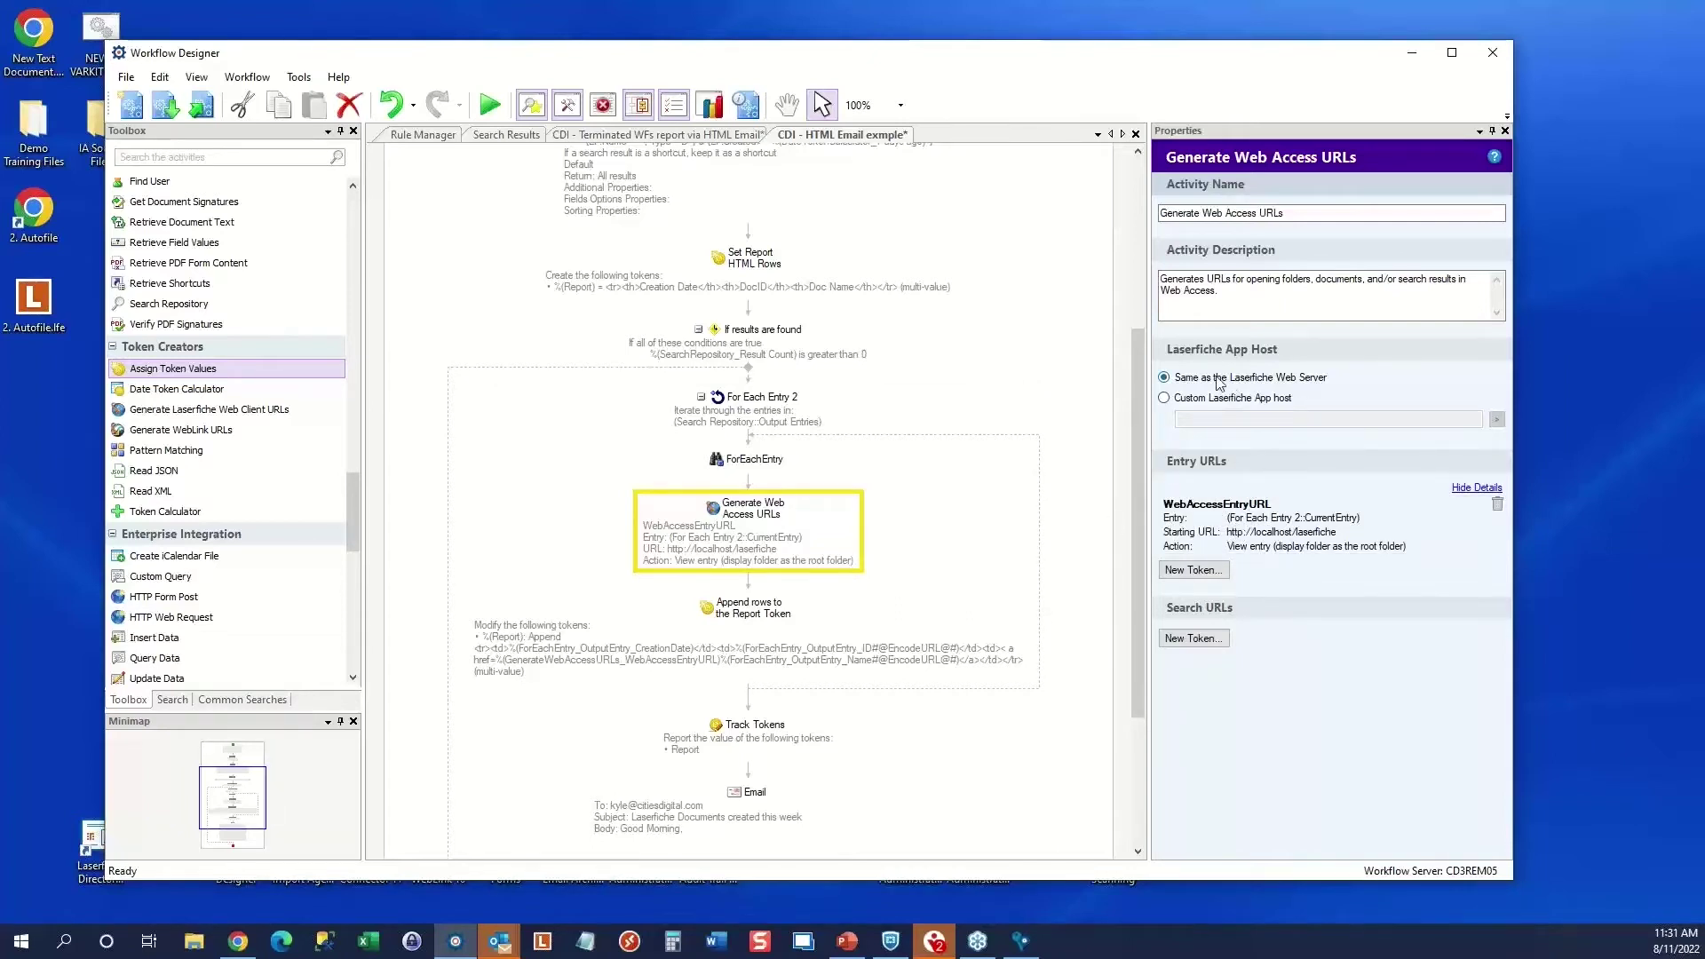
{"action": "double_click", "coordinate": [1235, 534]}
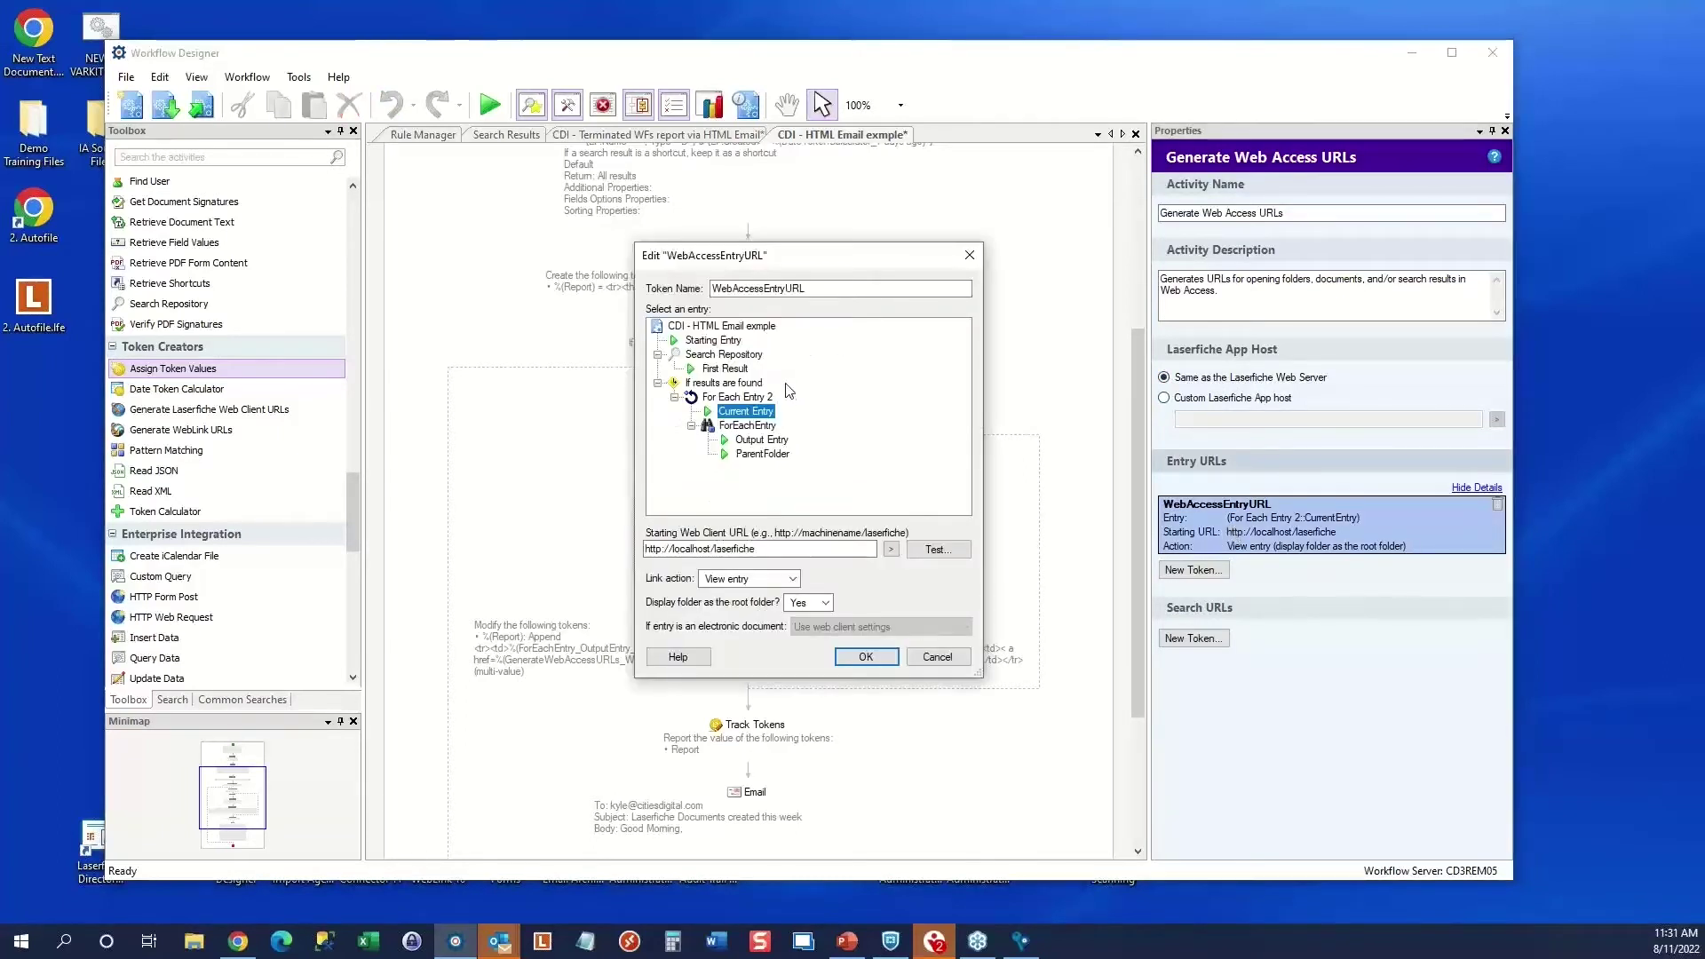
{"action": "left_click", "coordinate": [802, 289]}
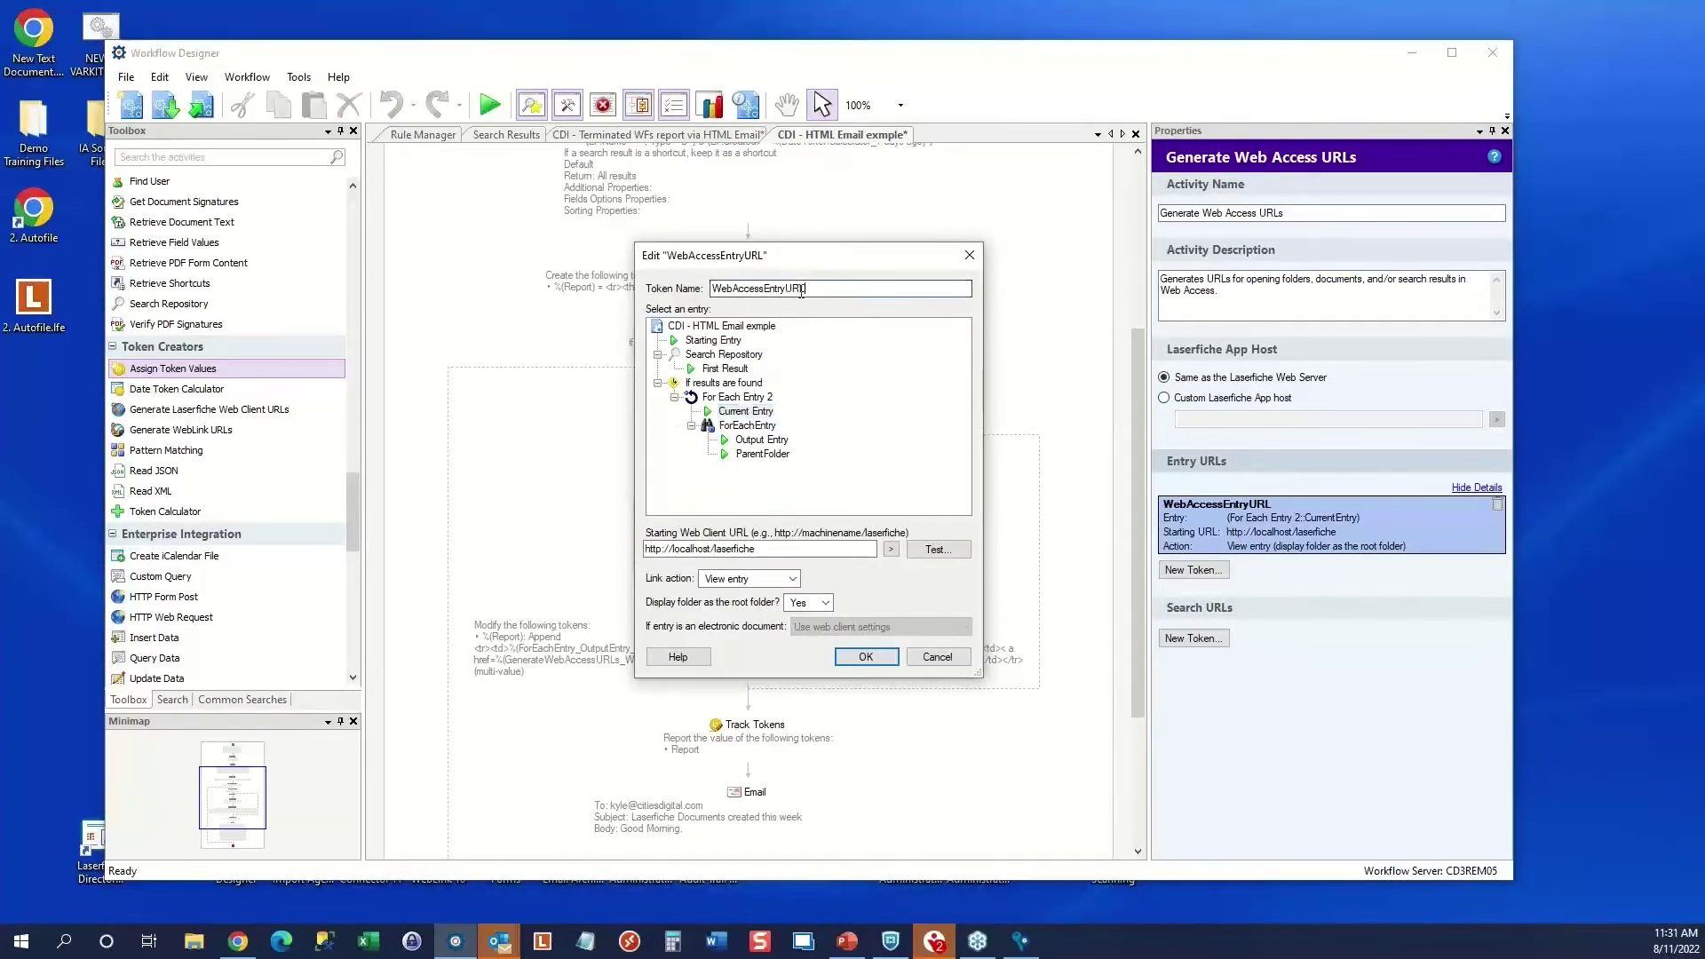
{"action": "left_click_drag", "start_coordinate": [802, 291], "coordinate": [697, 298]}
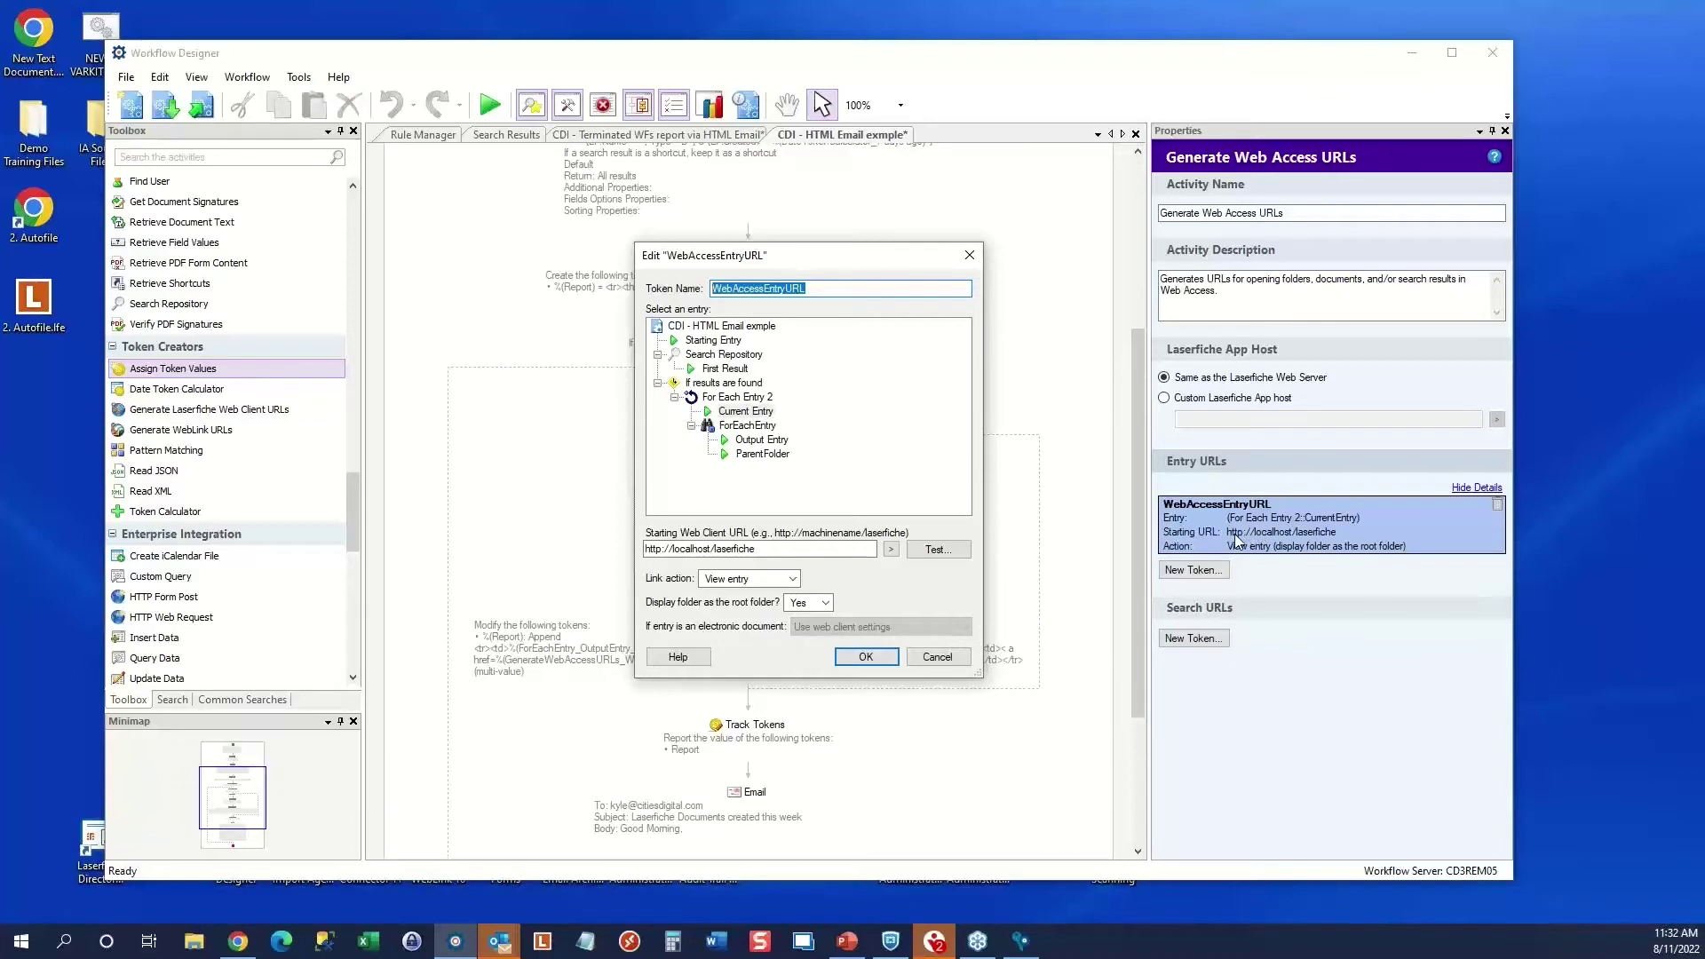
Try appending a query string beginning with "?doc" to the WebAccessEntryURL token's starting Web Client URL
{"action": "left_click", "coordinate": [672, 549]}
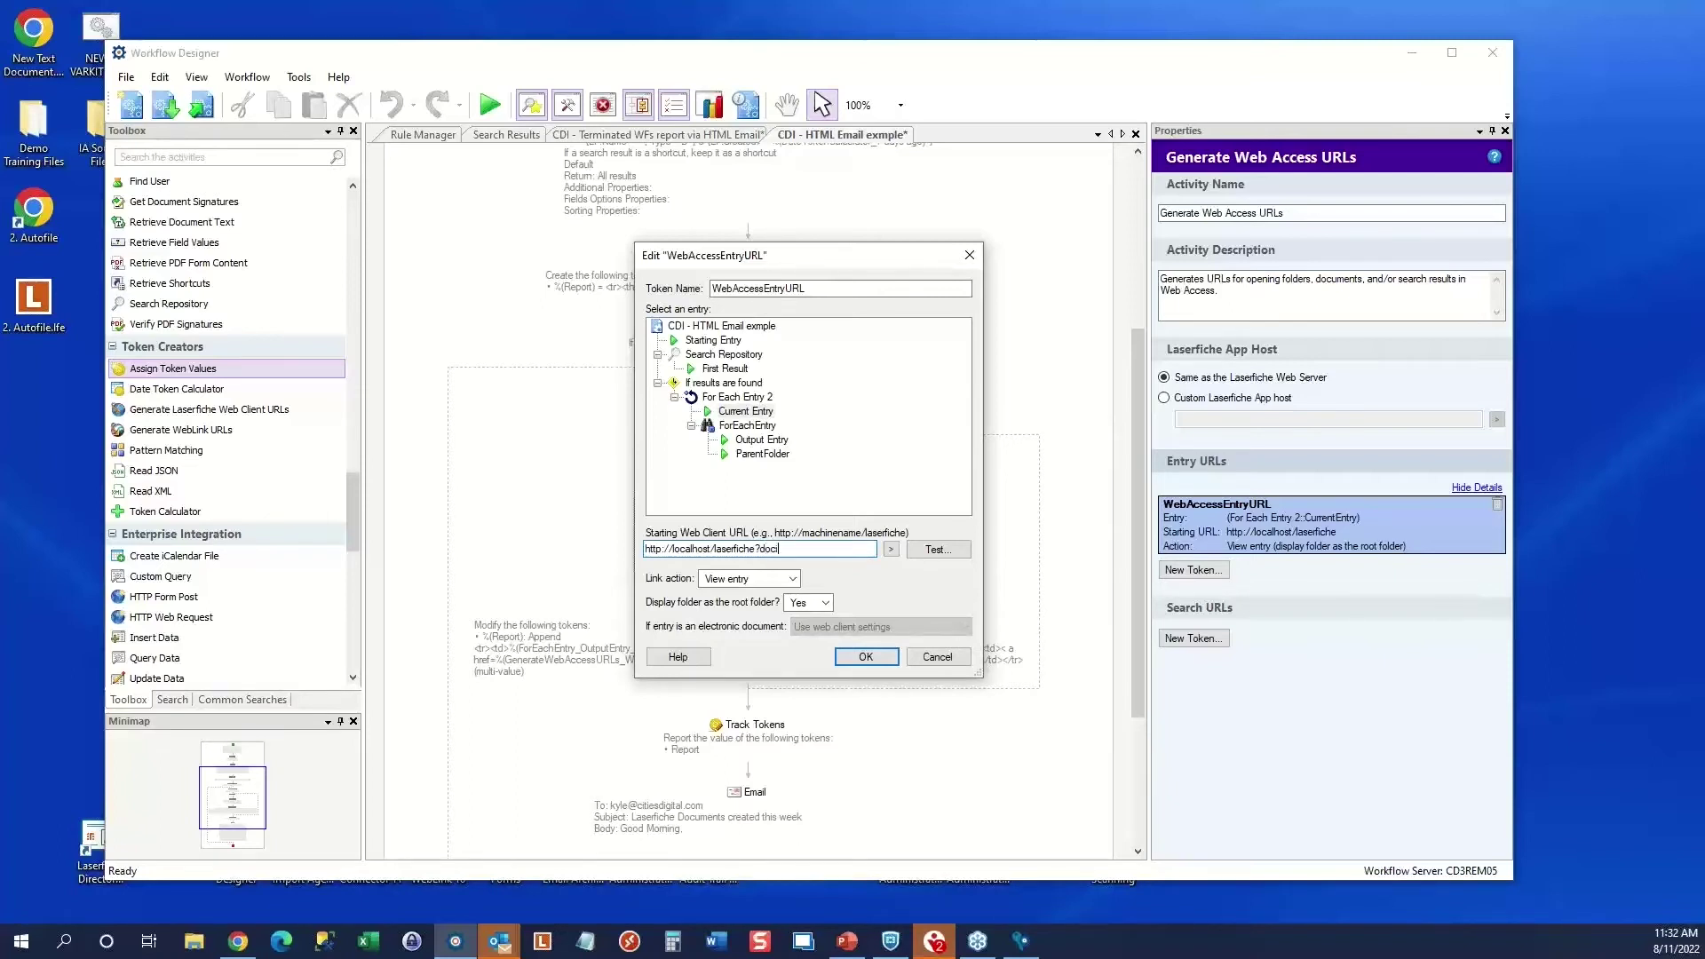
{"action": "type", "text": "="}
{"action": "left_click_drag", "start_coordinate": [758, 550], "coordinate": [821, 550]}
{"action": "key", "text": "BackSpace"}
{"action": "left_click", "coordinate": [866, 657]}
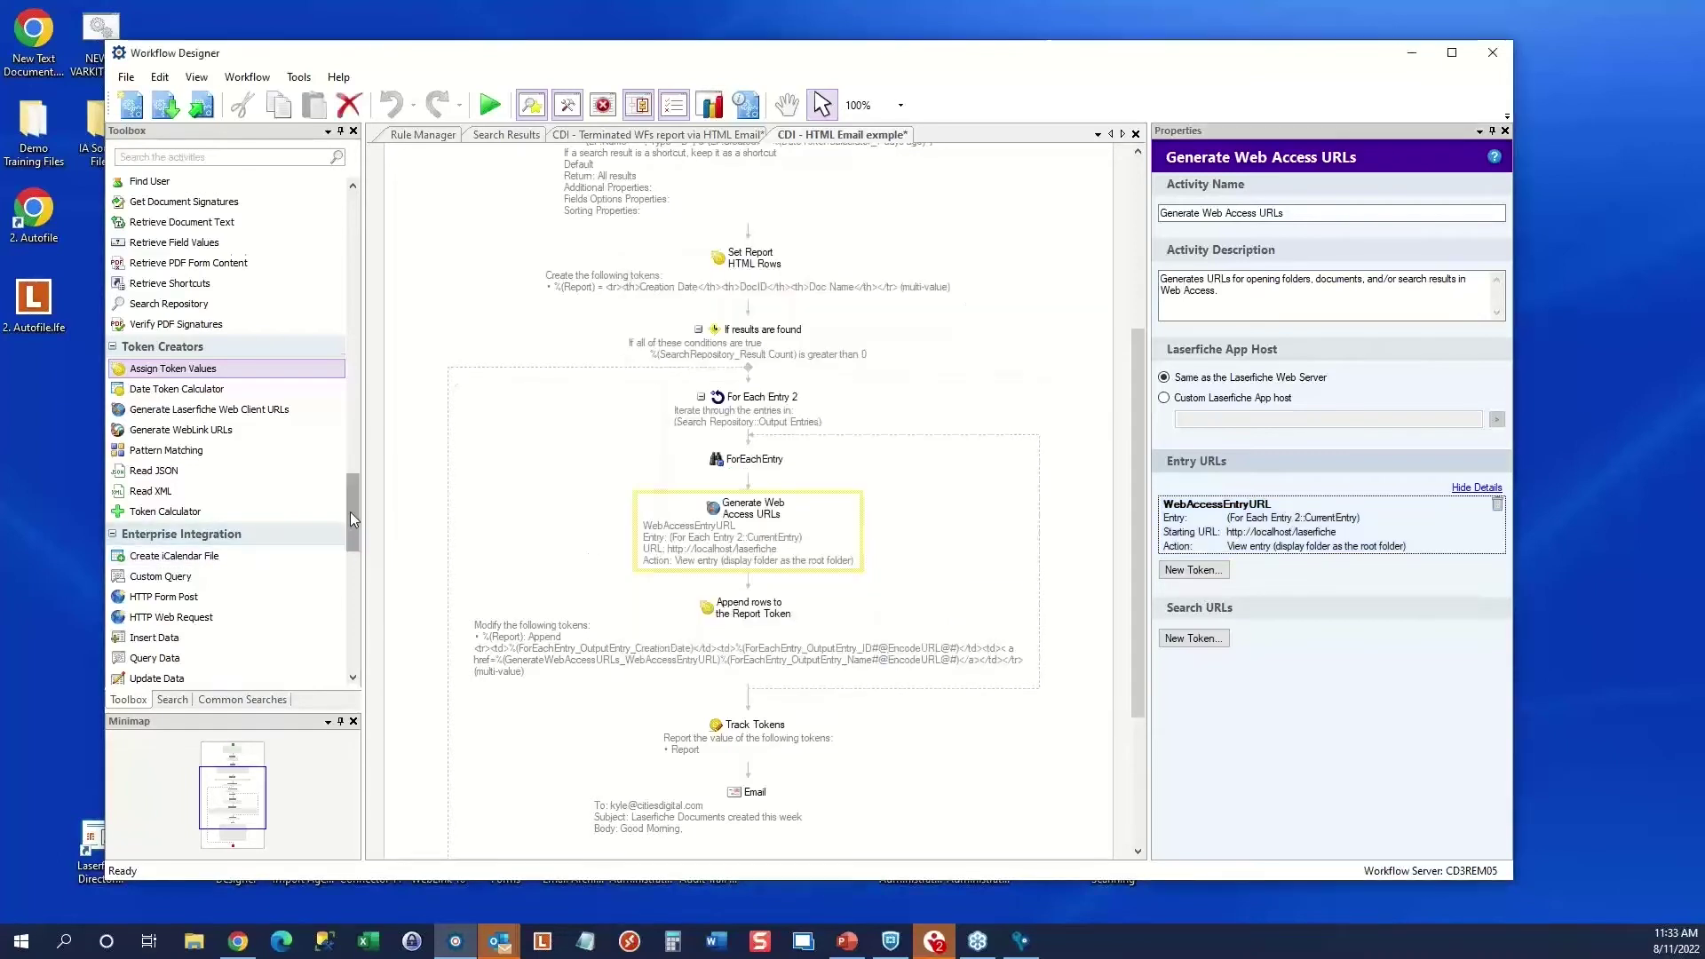
{"action": "left_click_drag", "start_coordinate": [350, 511], "coordinate": [355, 519]}
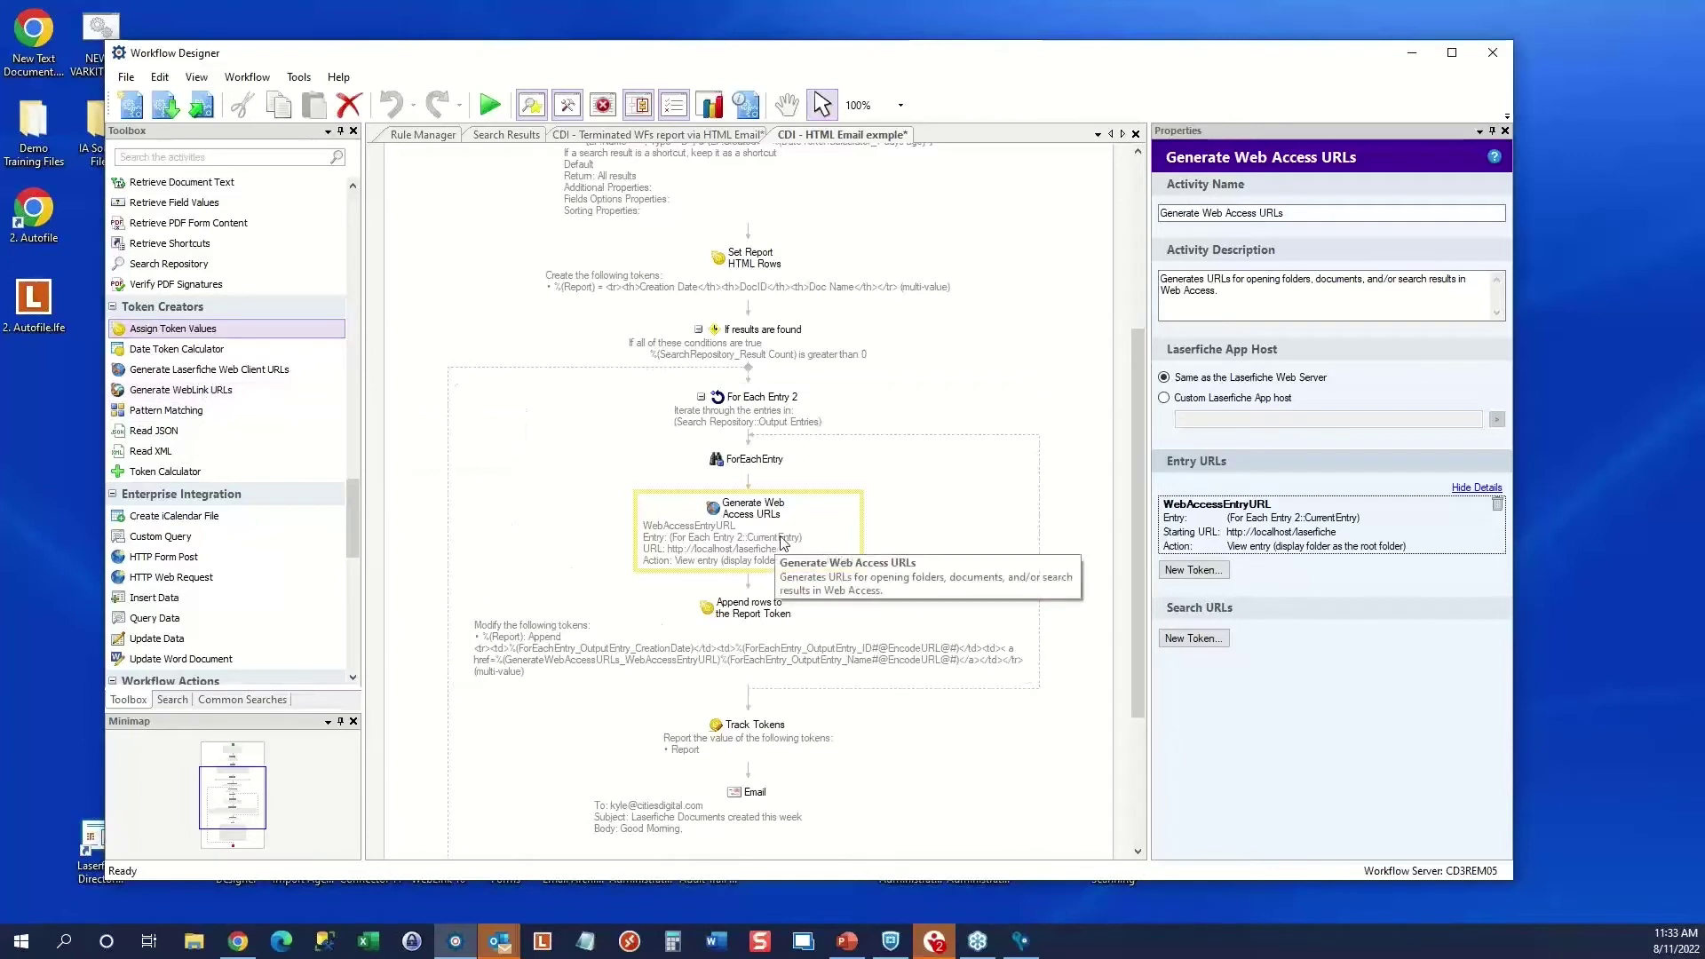
Try adding a modification in Append rows to the Report Token that appends to the Report token of Set Report HTML Rows
{"action": "left_click", "coordinate": [759, 622]}
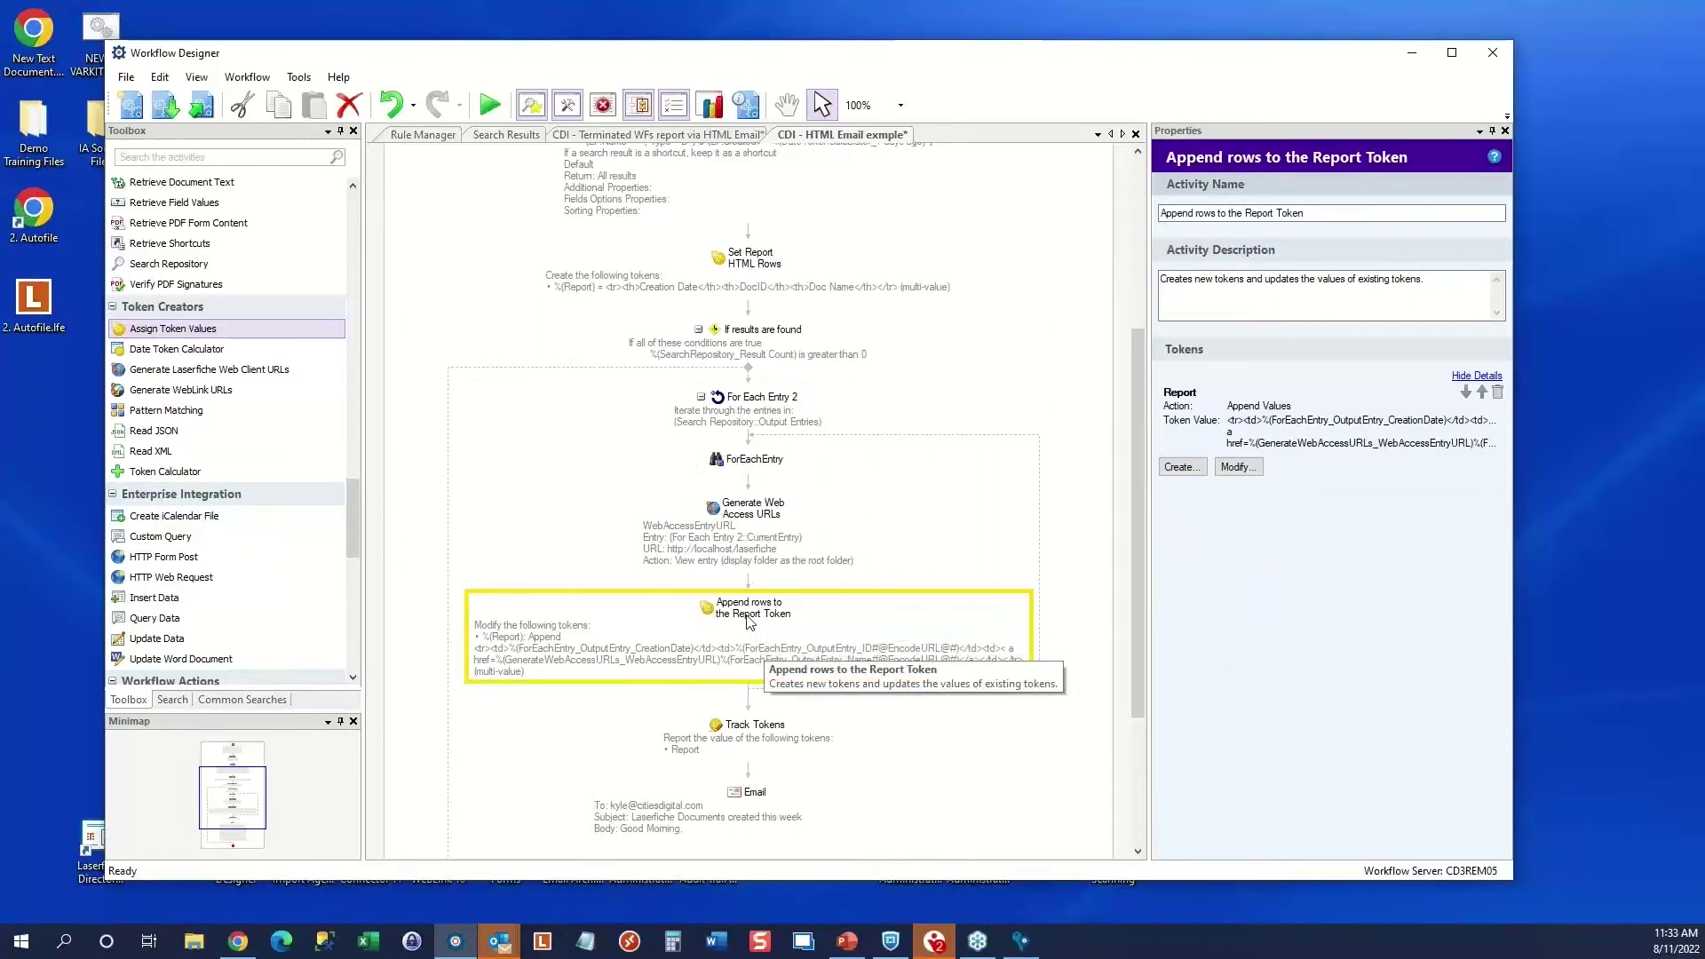
{"action": "left_click", "coordinate": [1239, 468]}
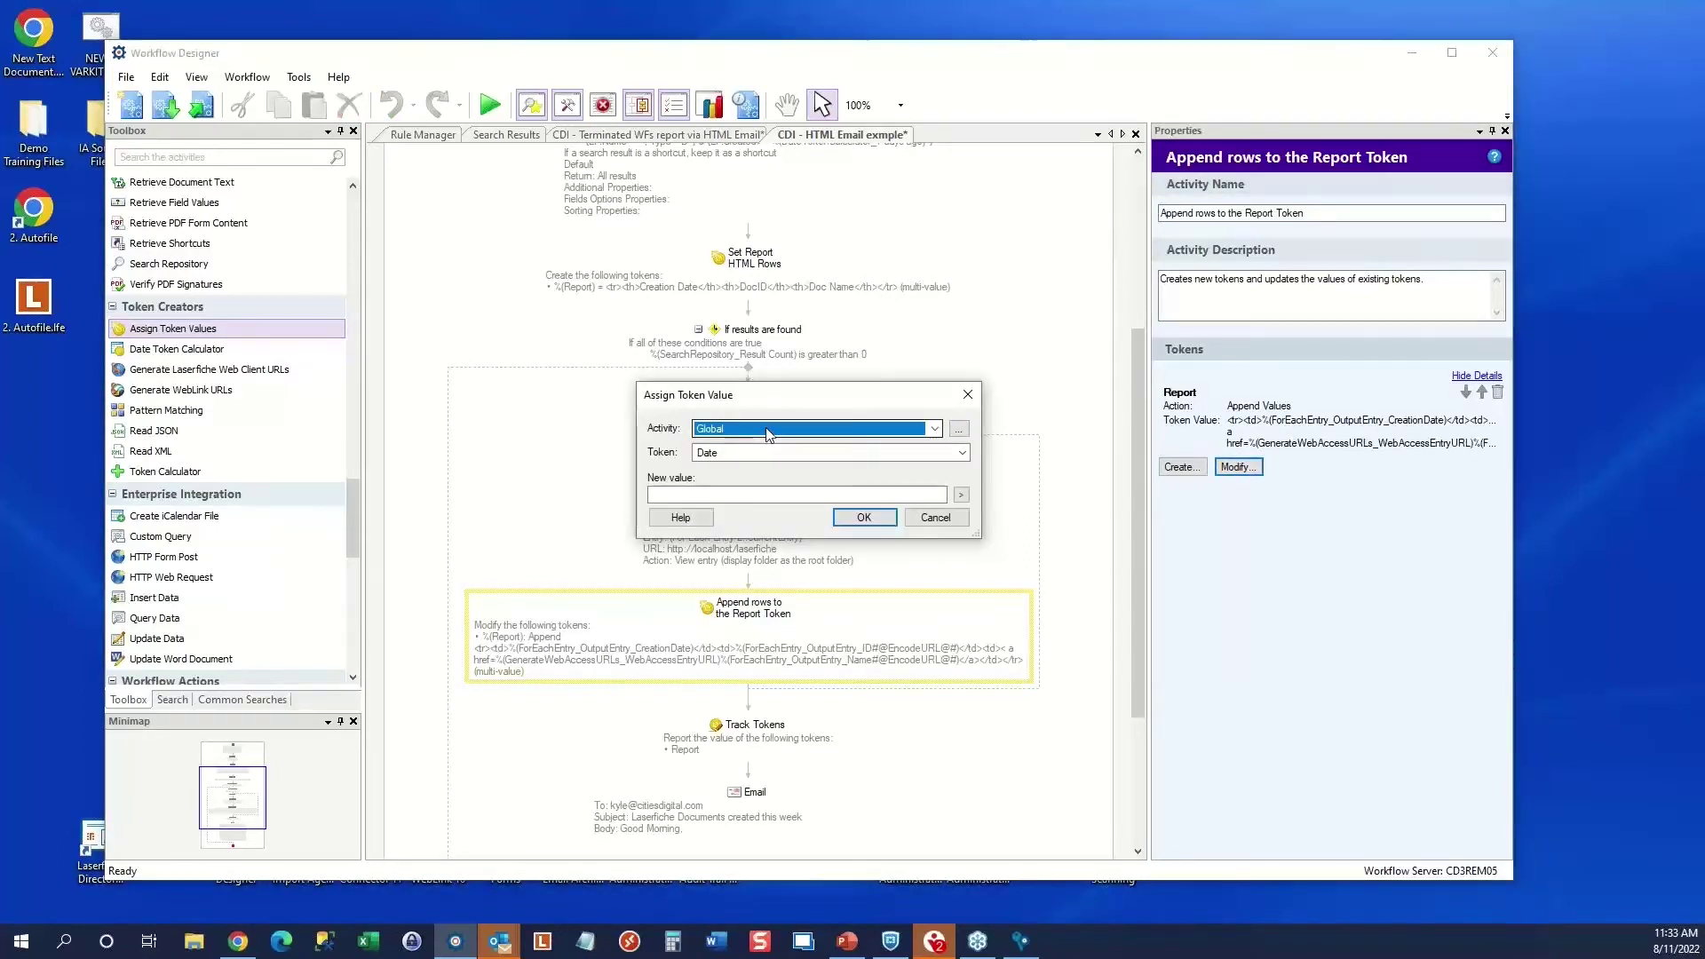
{"action": "left_click", "coordinate": [766, 430]}
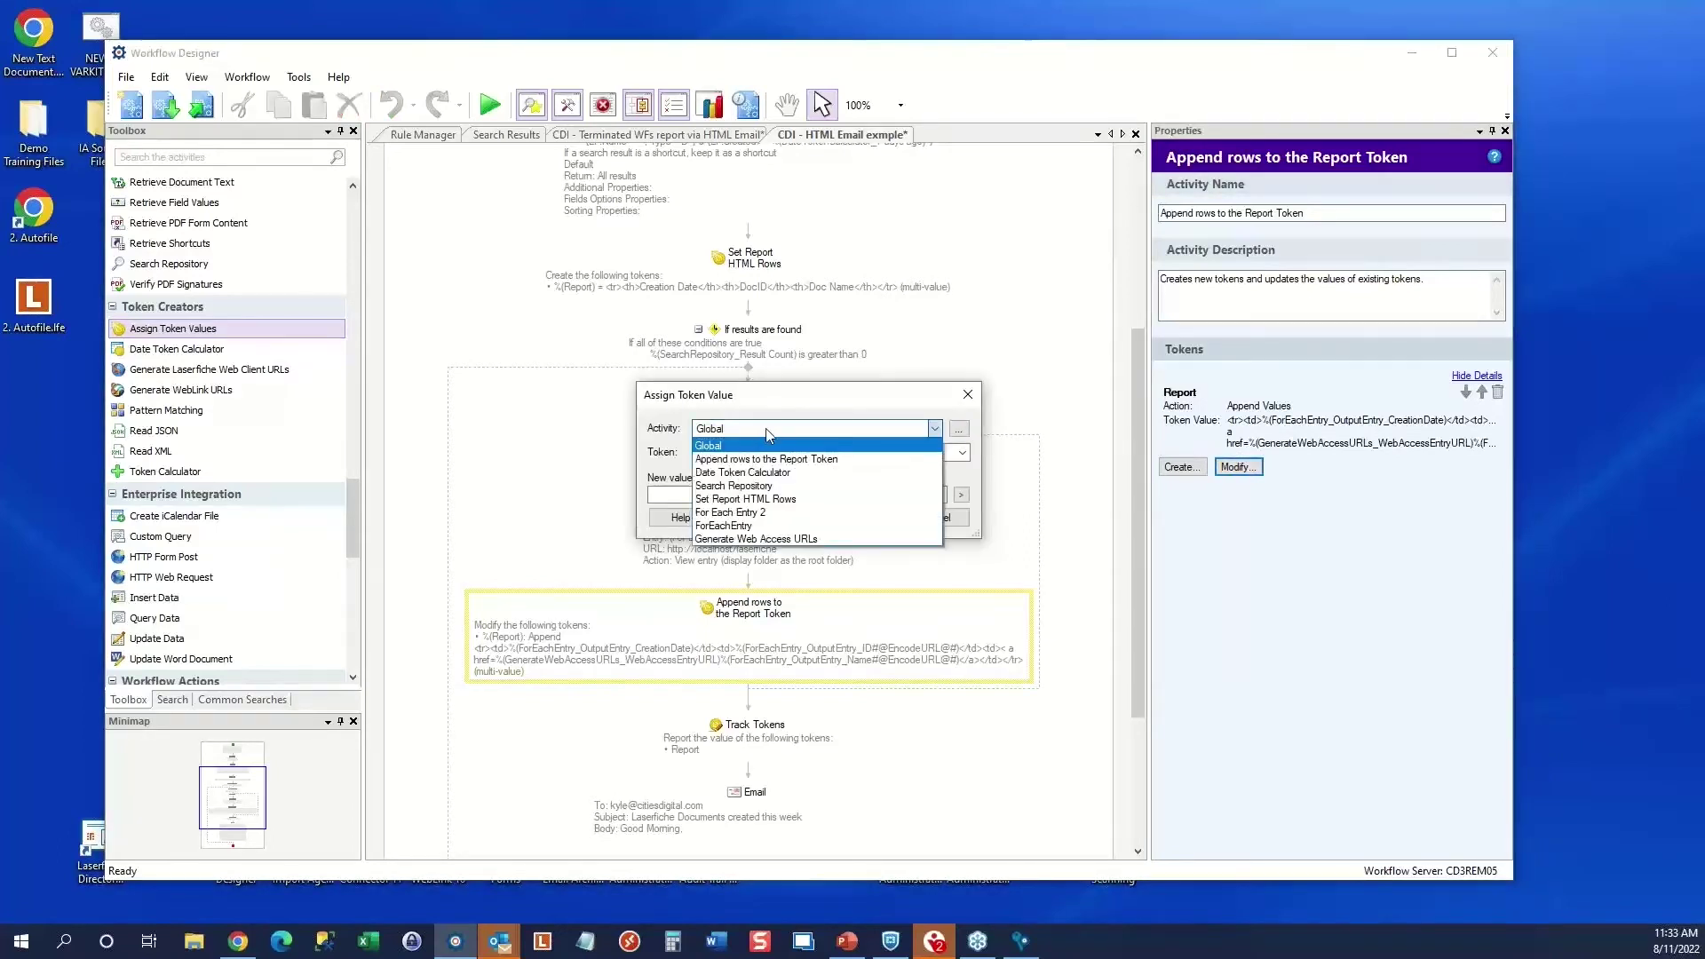
{"action": "left_click", "coordinate": [757, 501]}
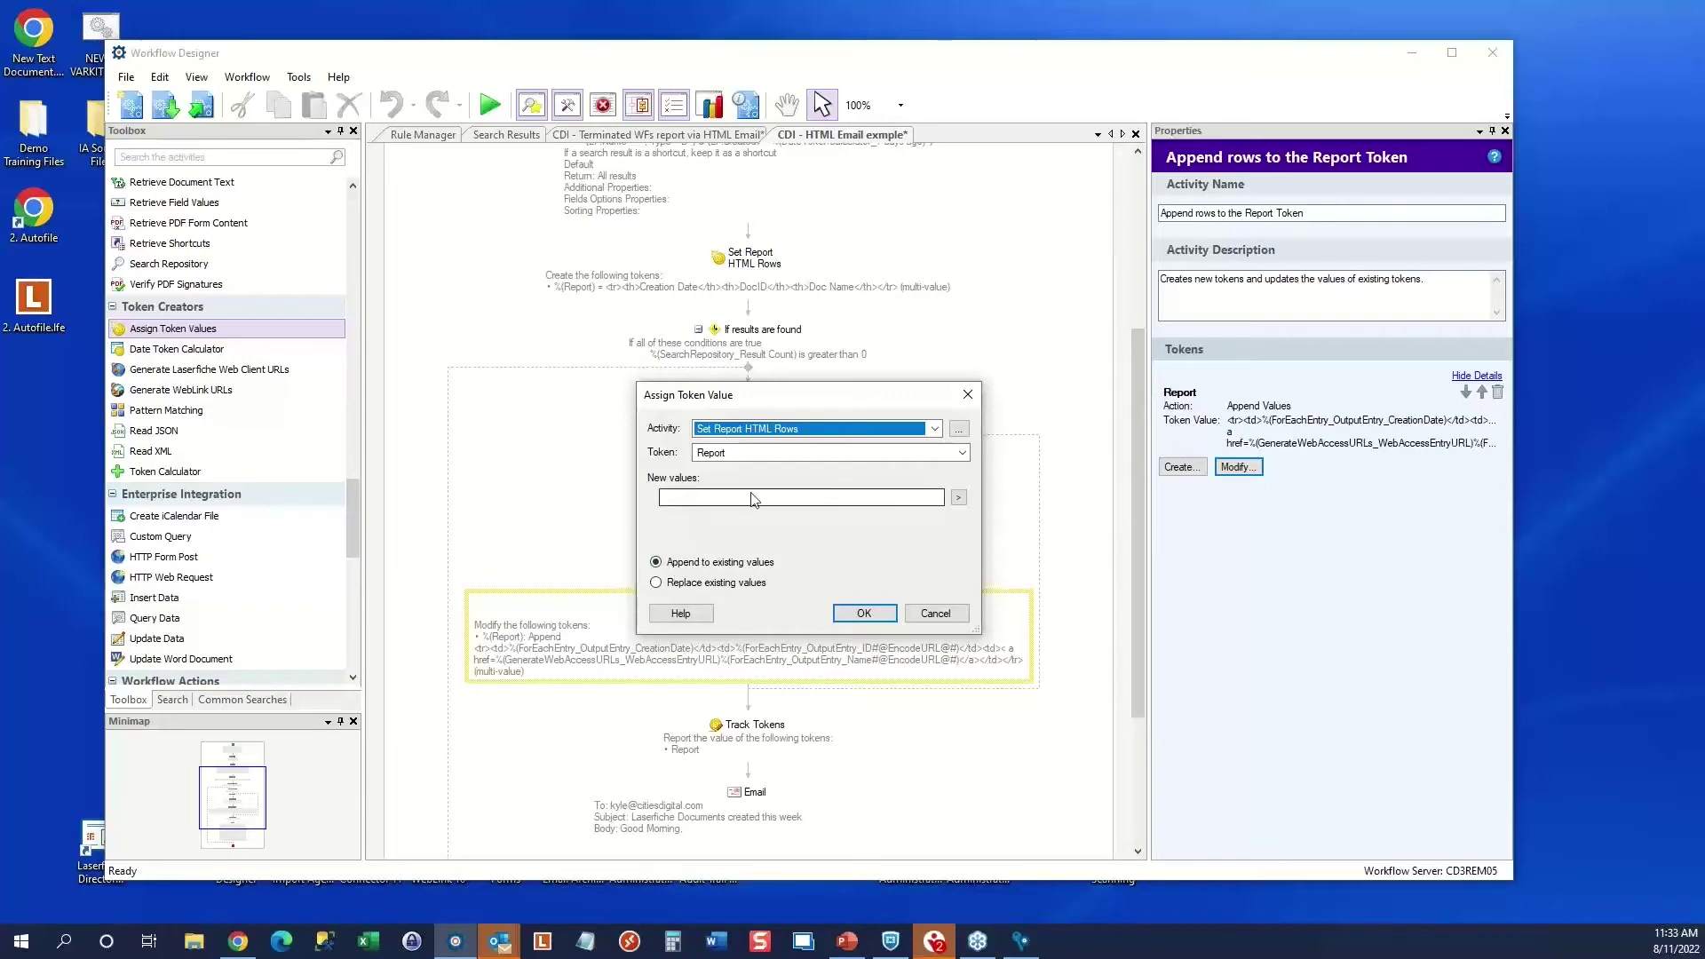
{"action": "left_click", "coordinate": [935, 612]}
Inspect the row value appended to the Report token, widening the configuration dialog to read its row and cell tags
{"action": "double_click", "coordinate": [1217, 424]}
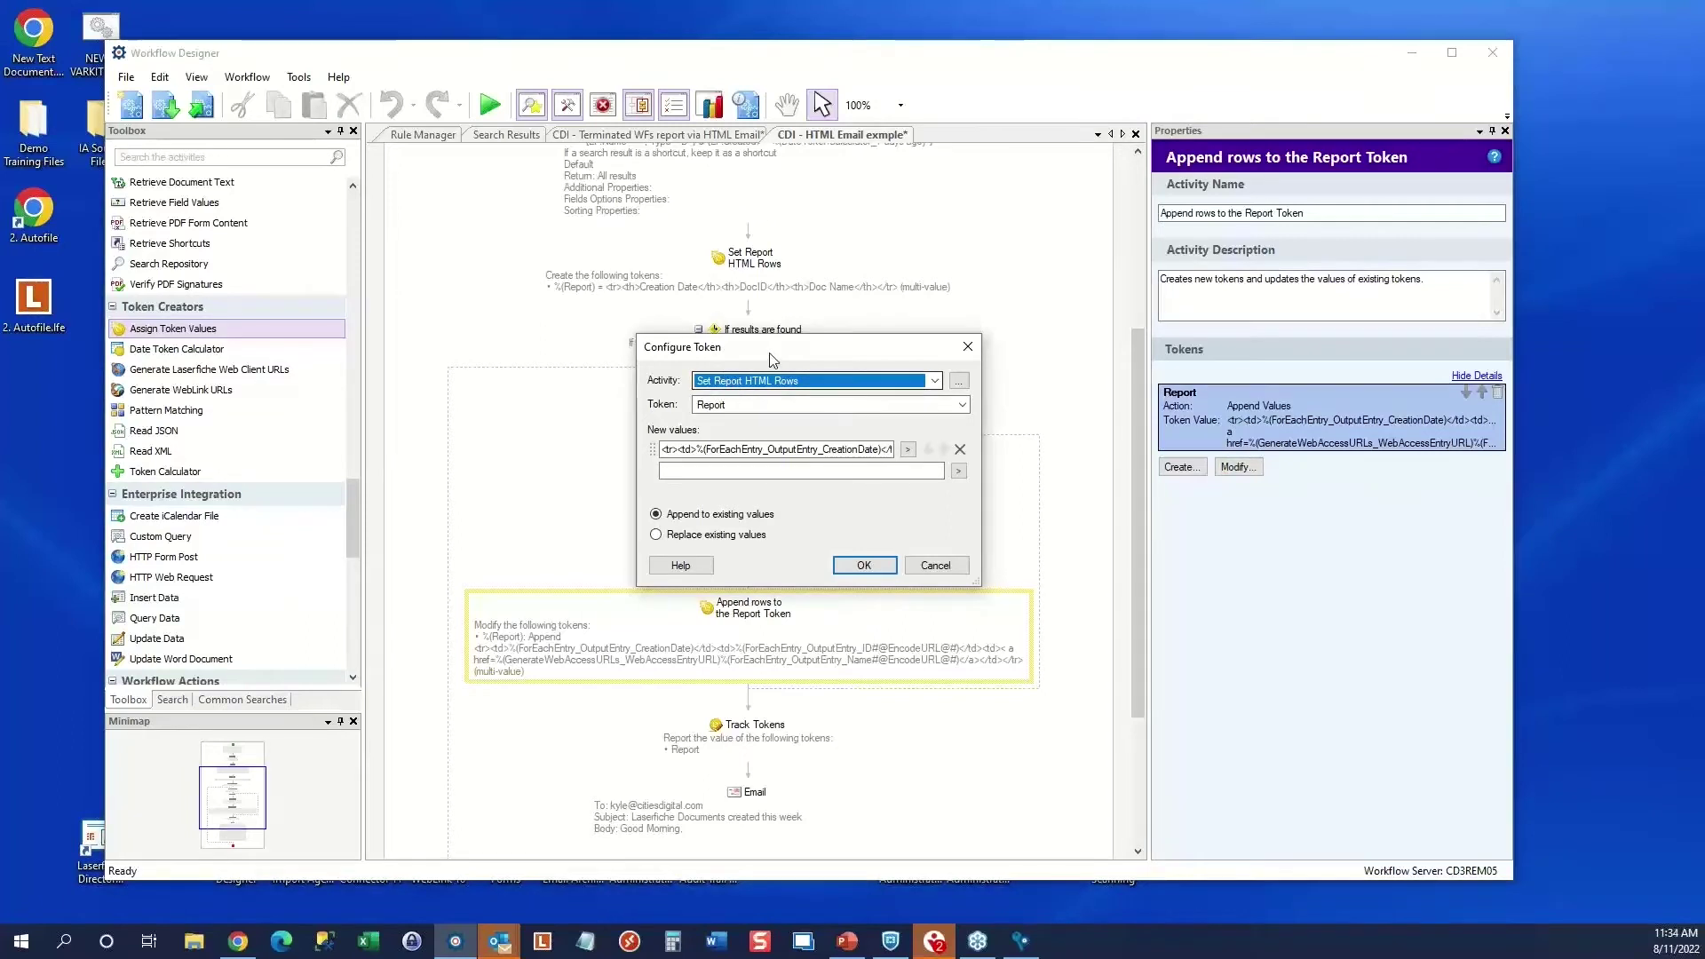
{"action": "left_click_drag", "start_coordinate": [771, 345], "coordinate": [771, 400]}
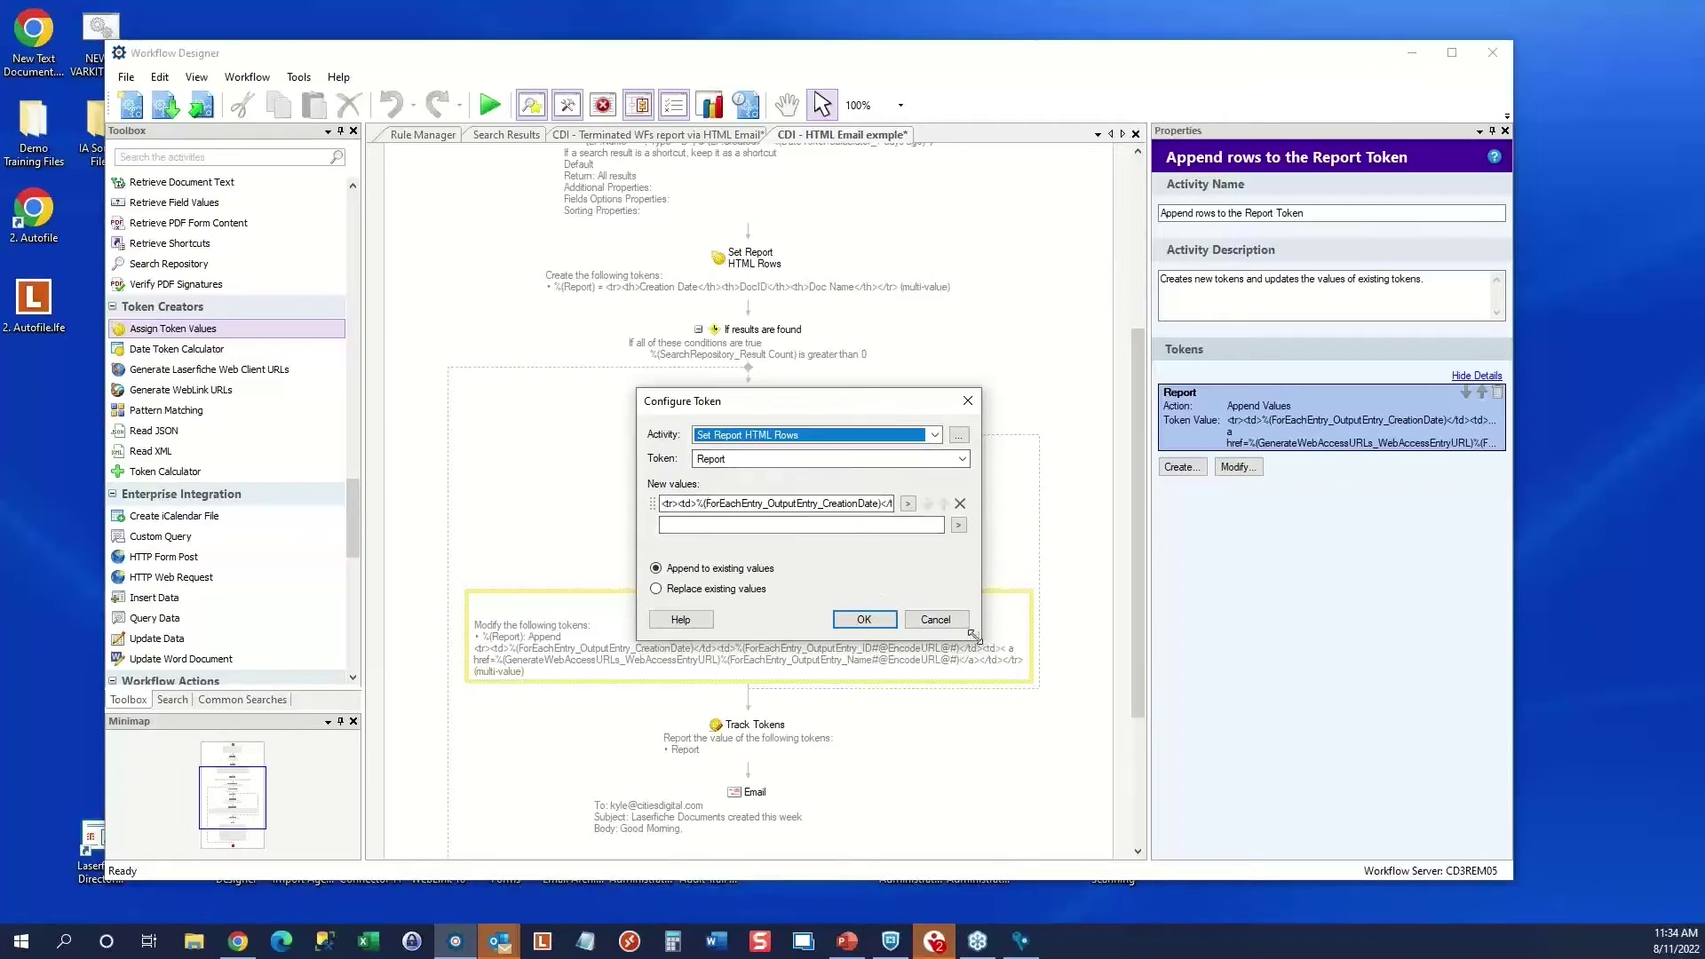
{"action": "left_click_drag", "start_coordinate": [977, 636], "coordinate": [1487, 662]}
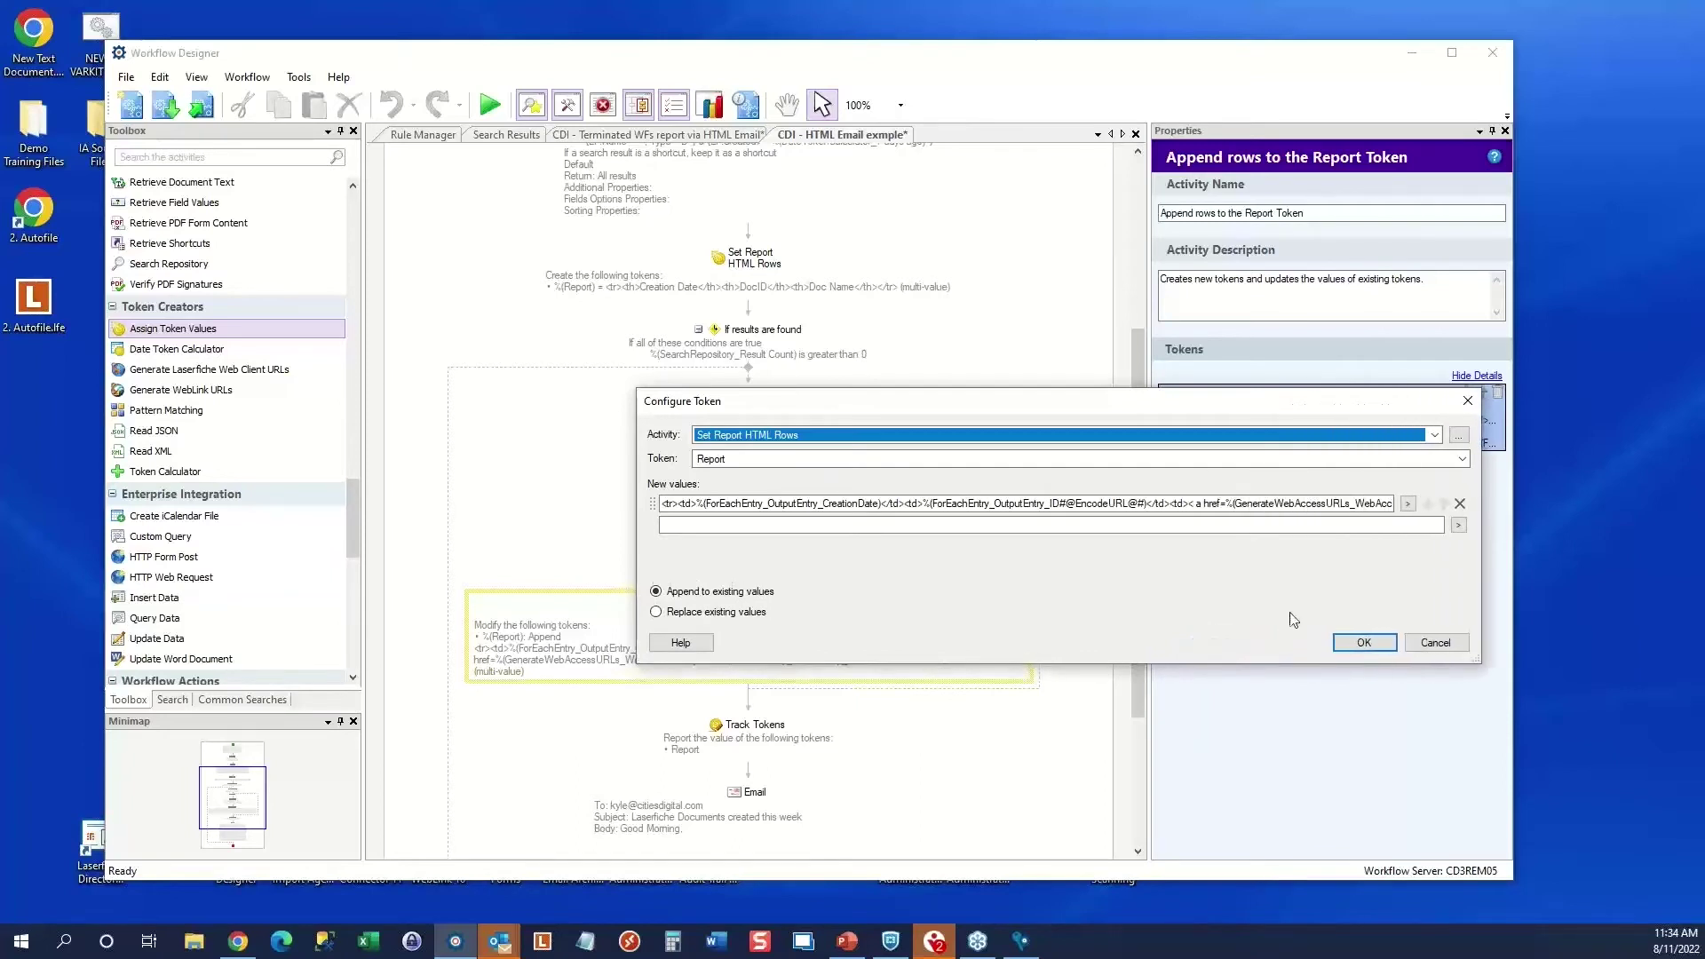
{"action": "double_click", "coordinate": [667, 503]}
{"action": "left_click_drag", "start_coordinate": [667, 504], "coordinate": [679, 504]}
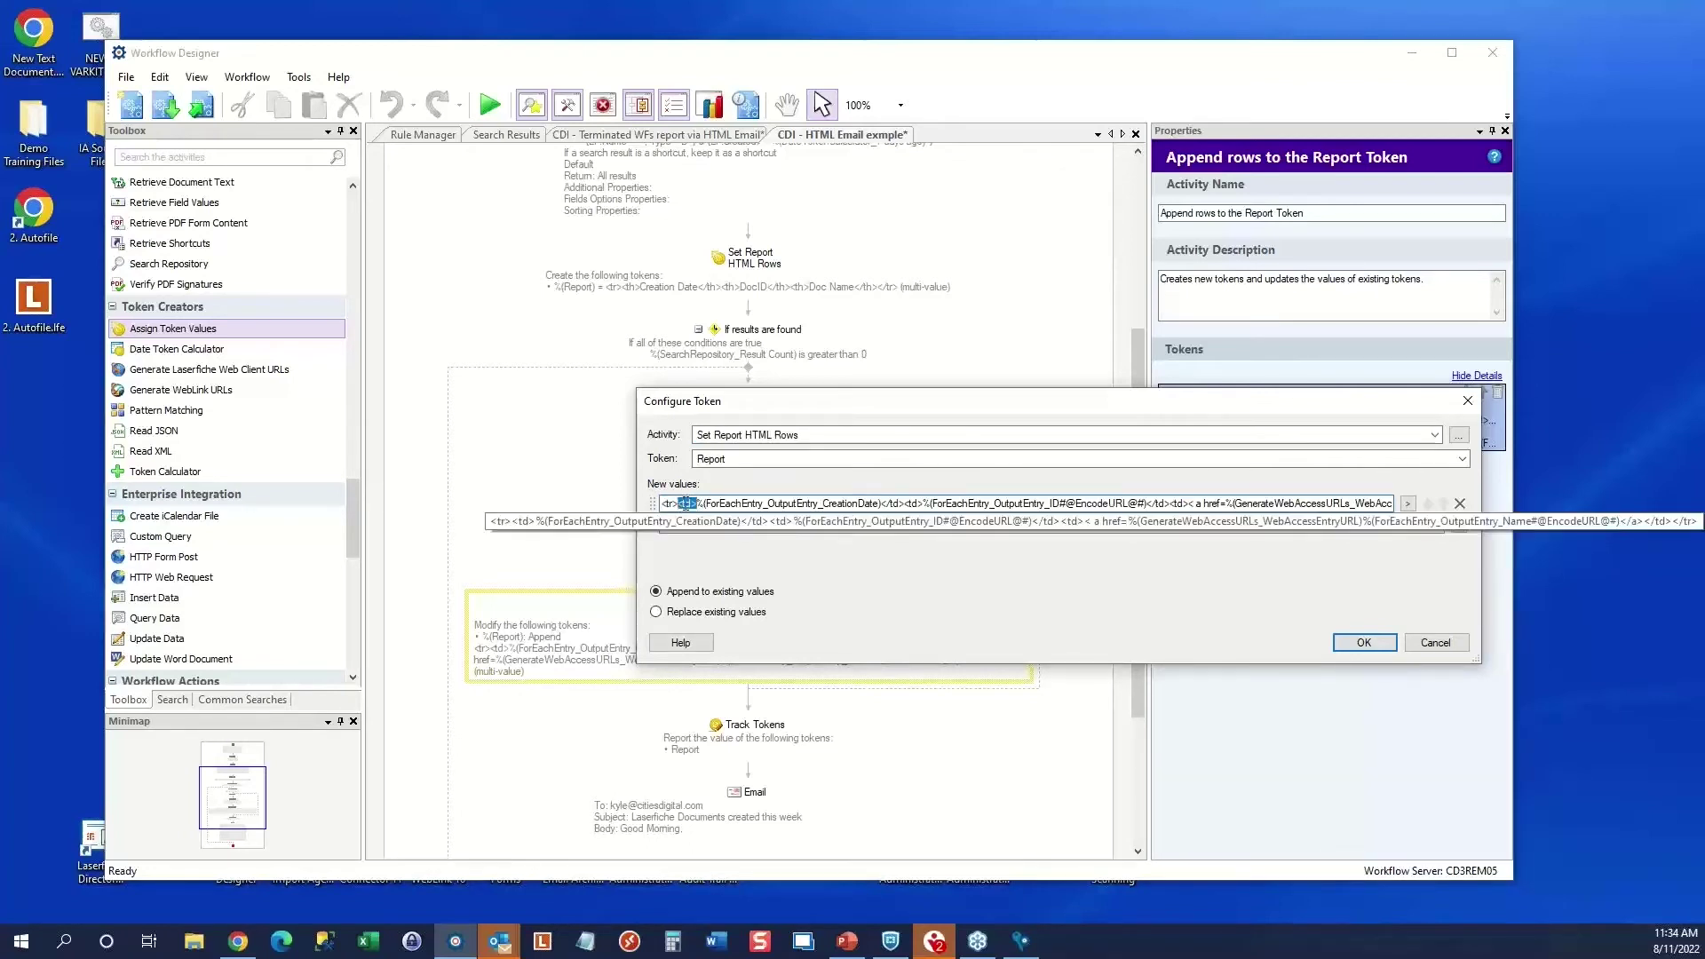
{"action": "left_click", "coordinate": [792, 507]}
Reinsert the ForEachEntry OutputEntry_CreationDate token in the first cell of the appended row and remove the extra closing parenthesis
{"action": "left_click_drag", "start_coordinate": [698, 503], "coordinate": [879, 503]}
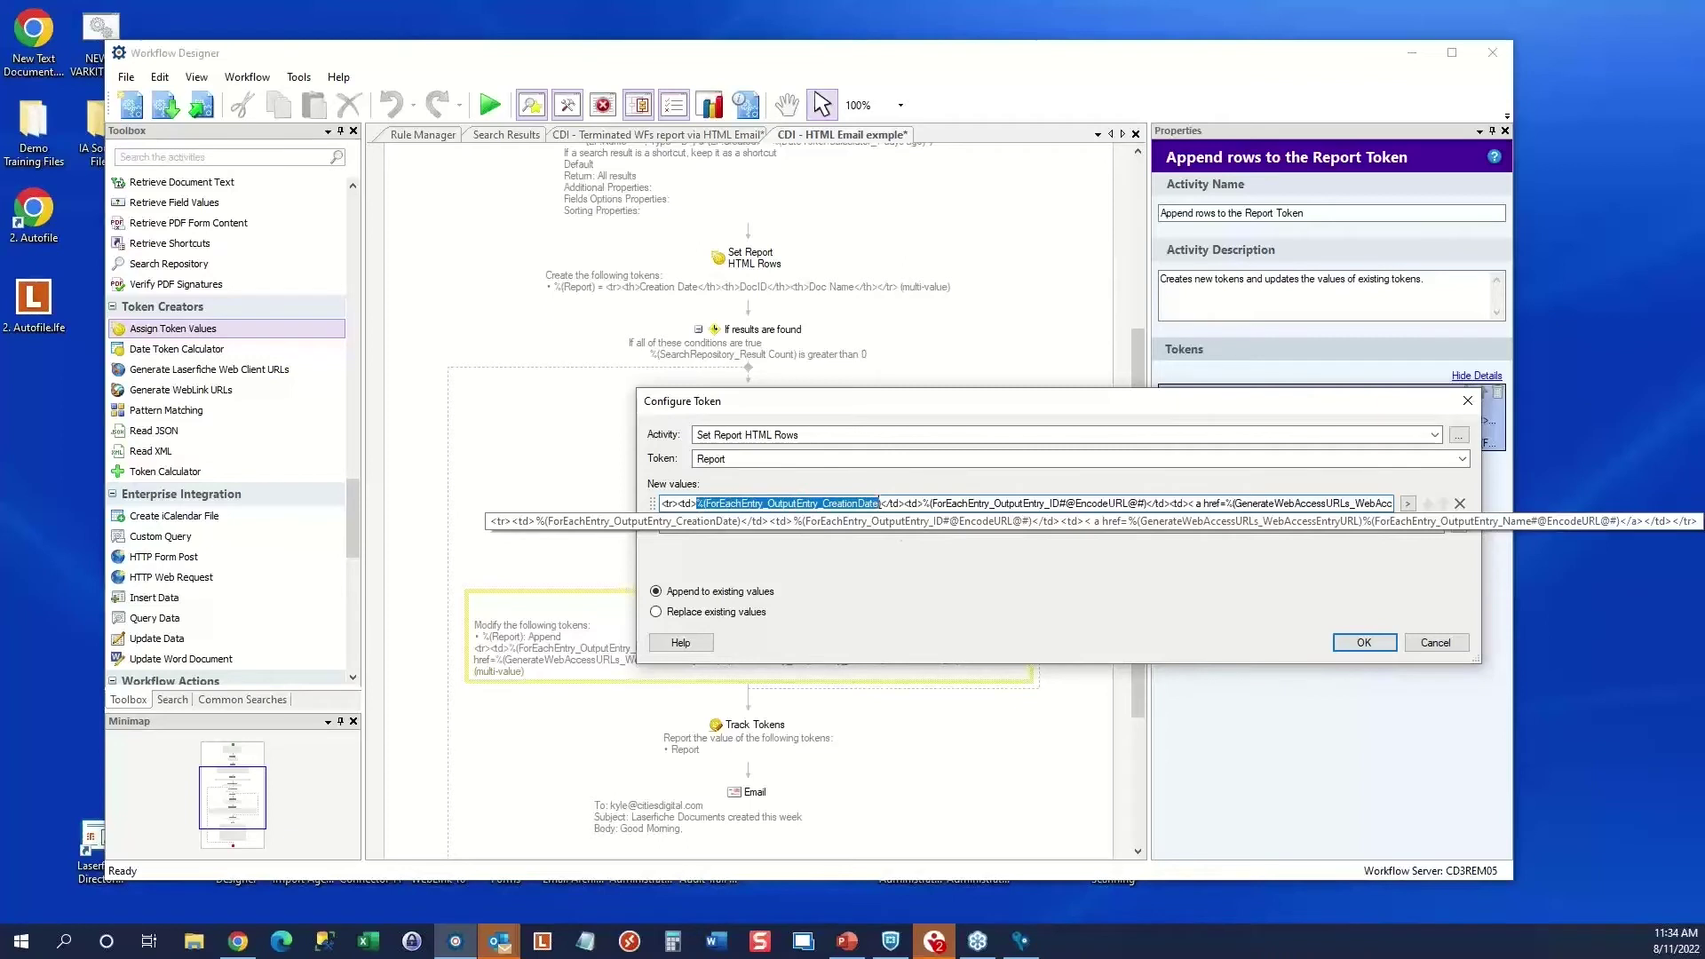
{"action": "left_click", "coordinate": [1408, 505]}
{"action": "mouse_move", "coordinate": [1451, 636]}
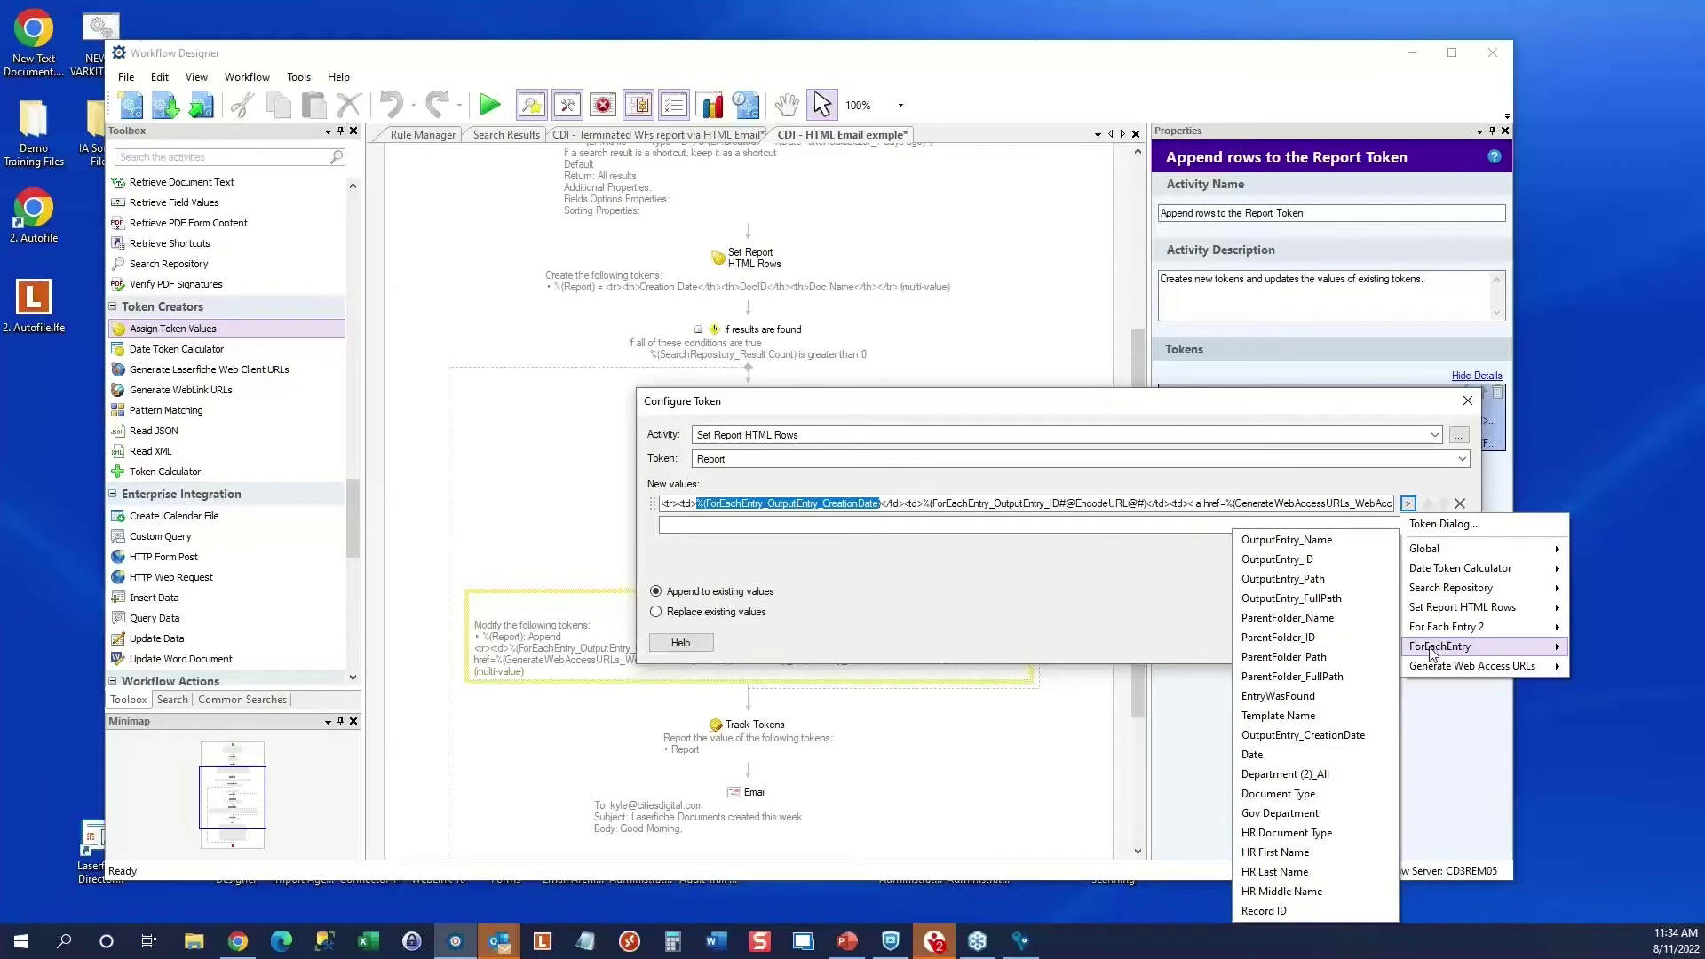
{"action": "left_click", "coordinate": [1301, 736]}
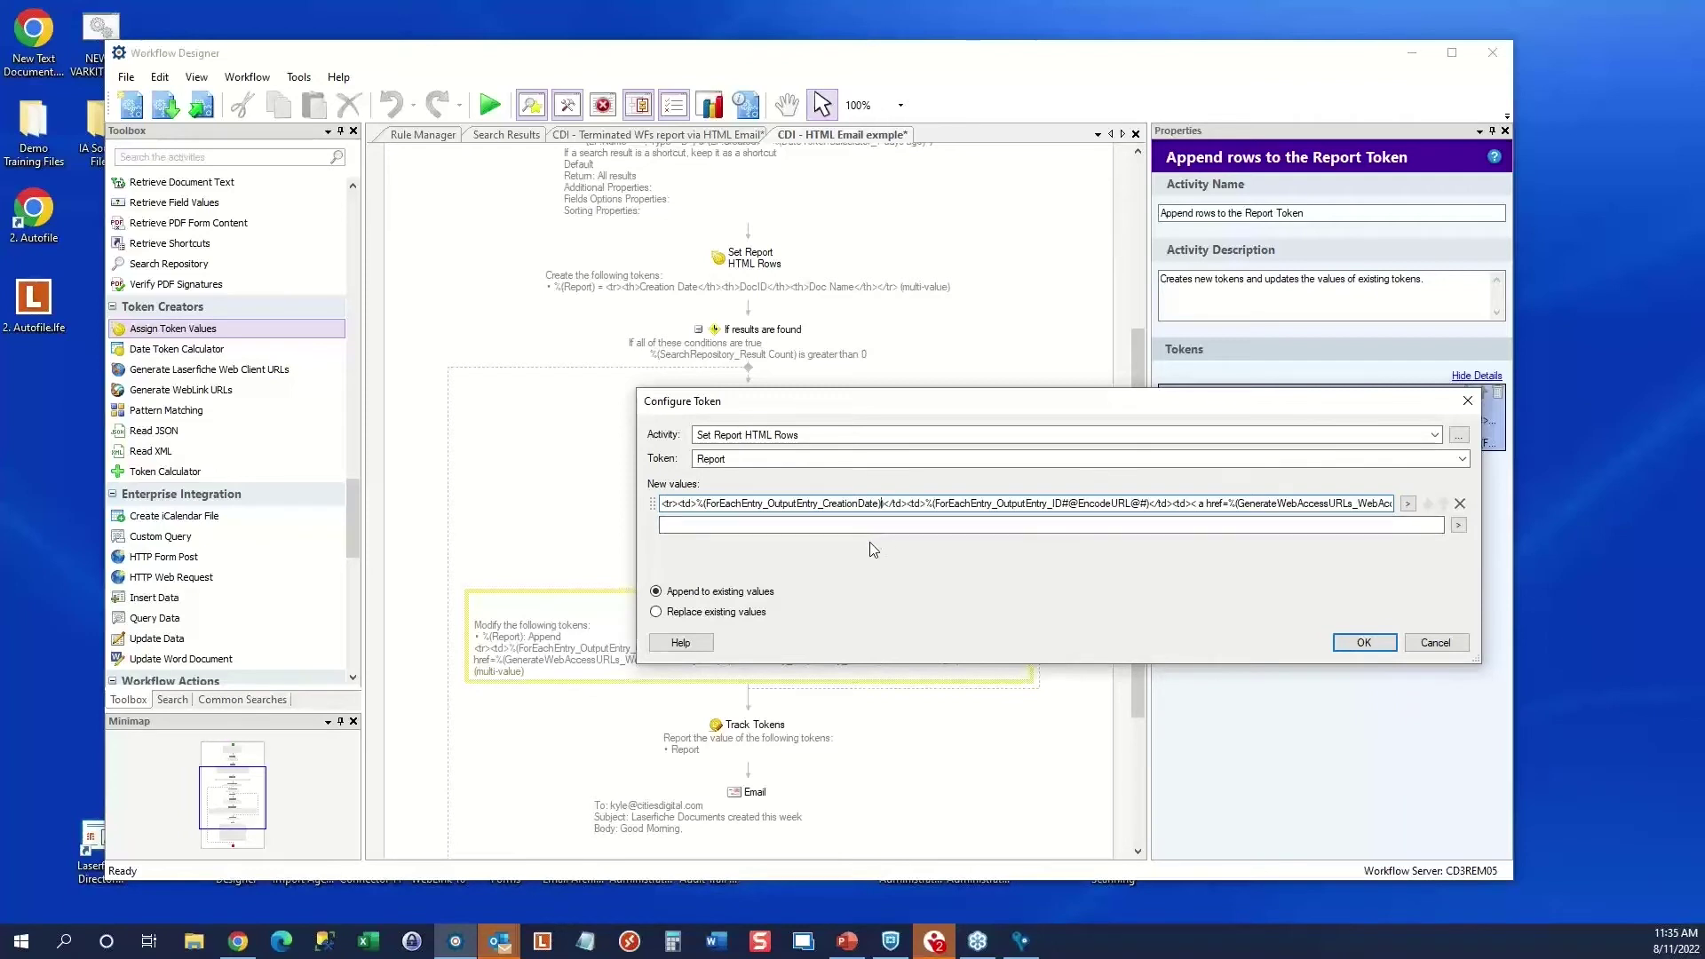
{"action": "key", "text": "BackSpace"}
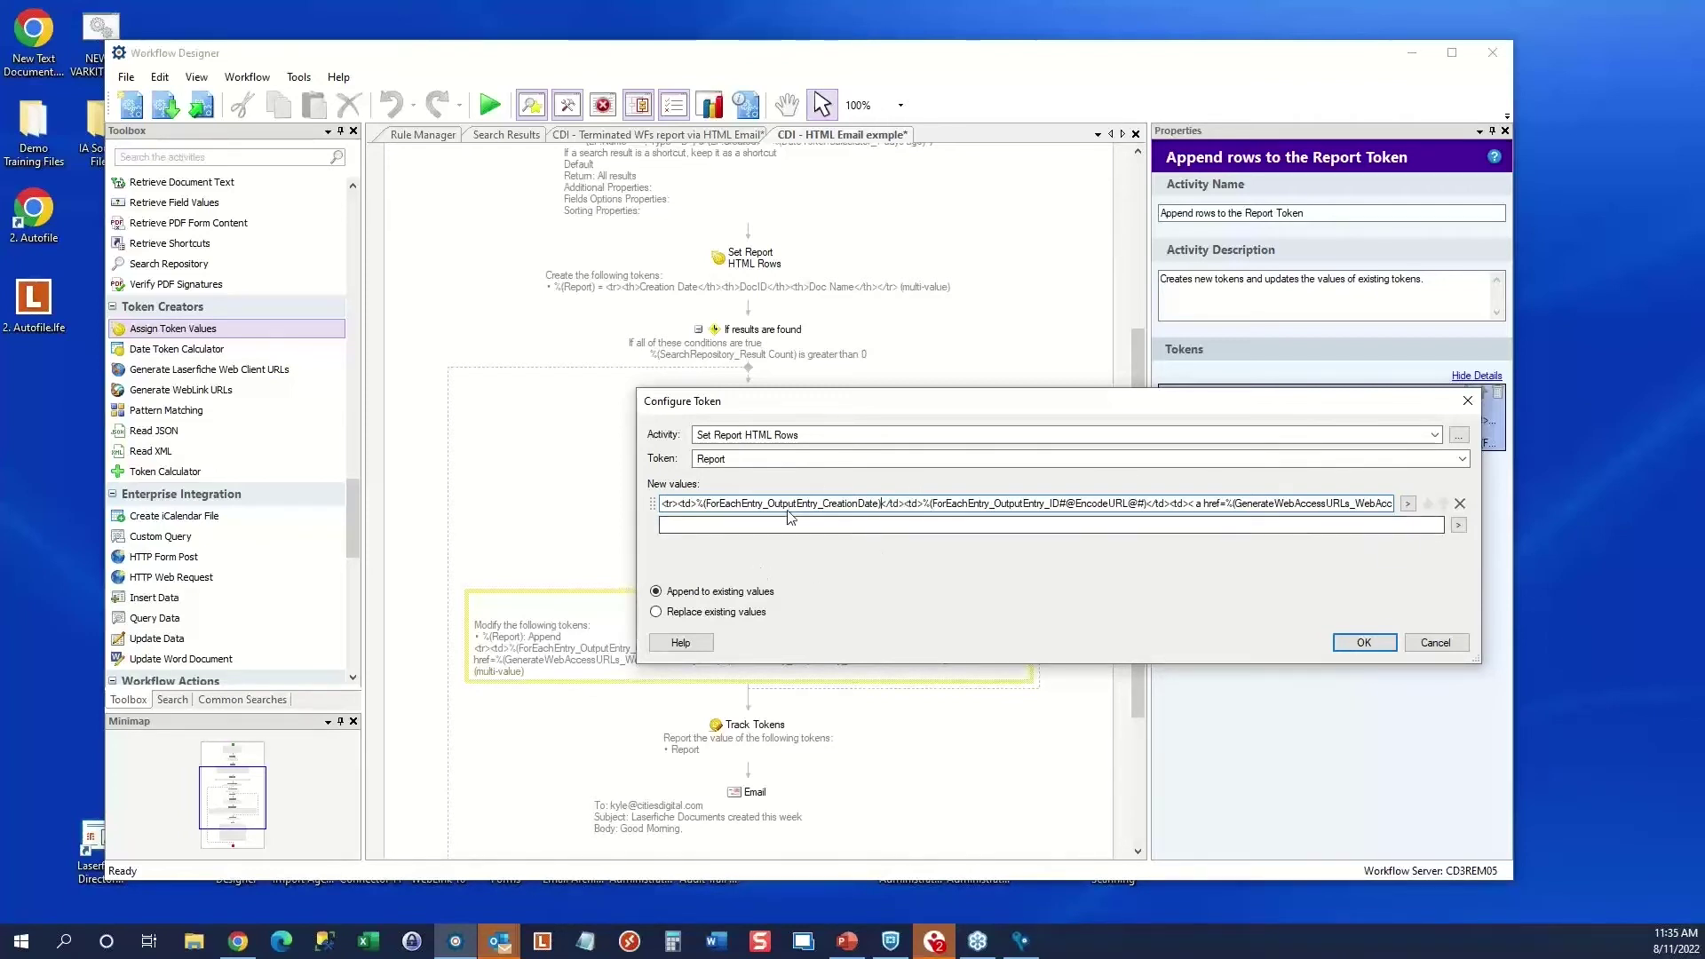
{"action": "left_click", "coordinate": [1363, 644]}
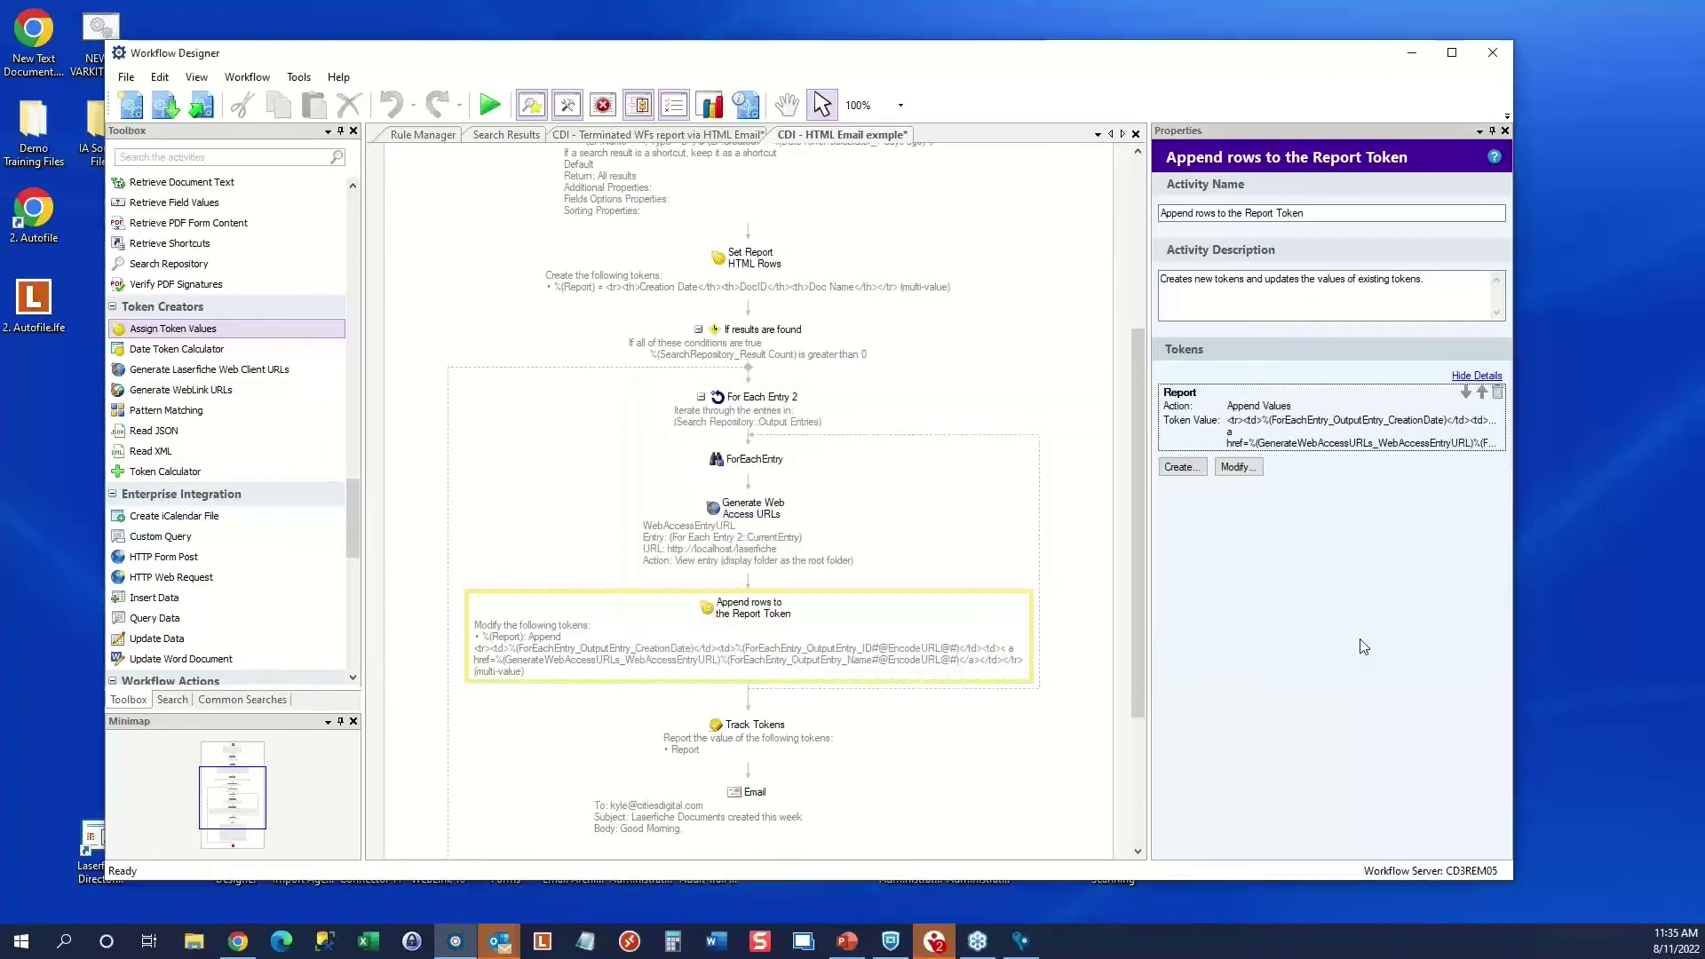
Check which token the Track Tokens activity records, and disable that activity
{"action": "left_click_drag", "start_coordinate": [1137, 430], "coordinate": [1148, 583]}
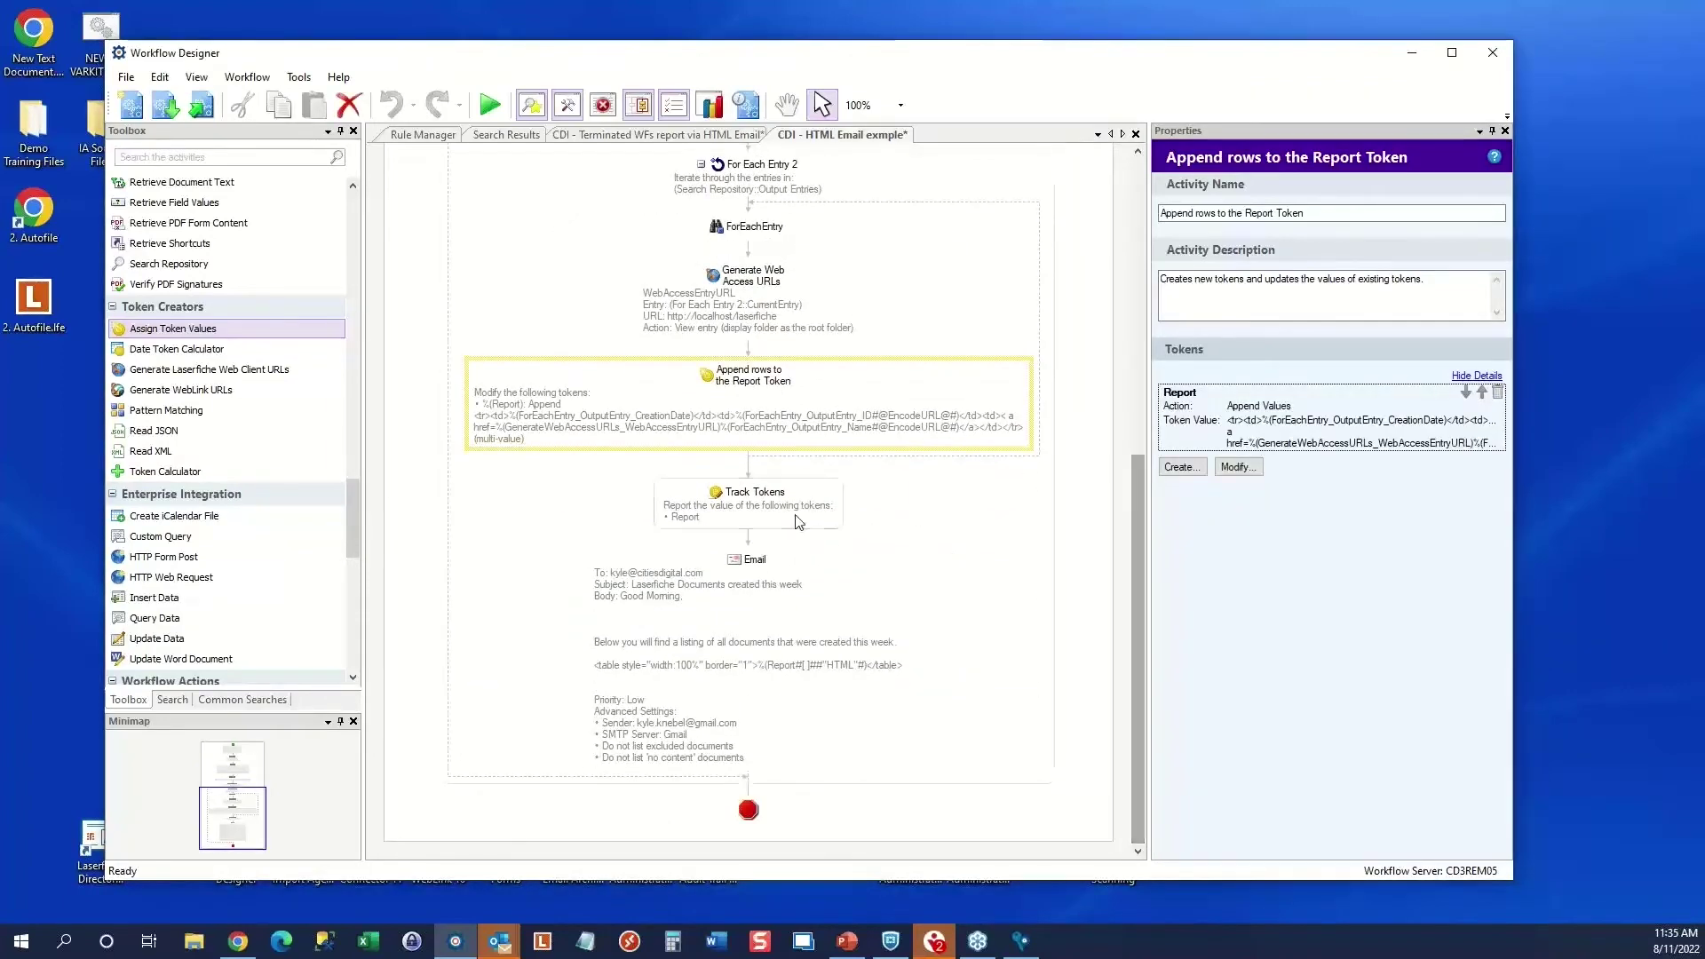
{"action": "left_click", "coordinate": [759, 517]}
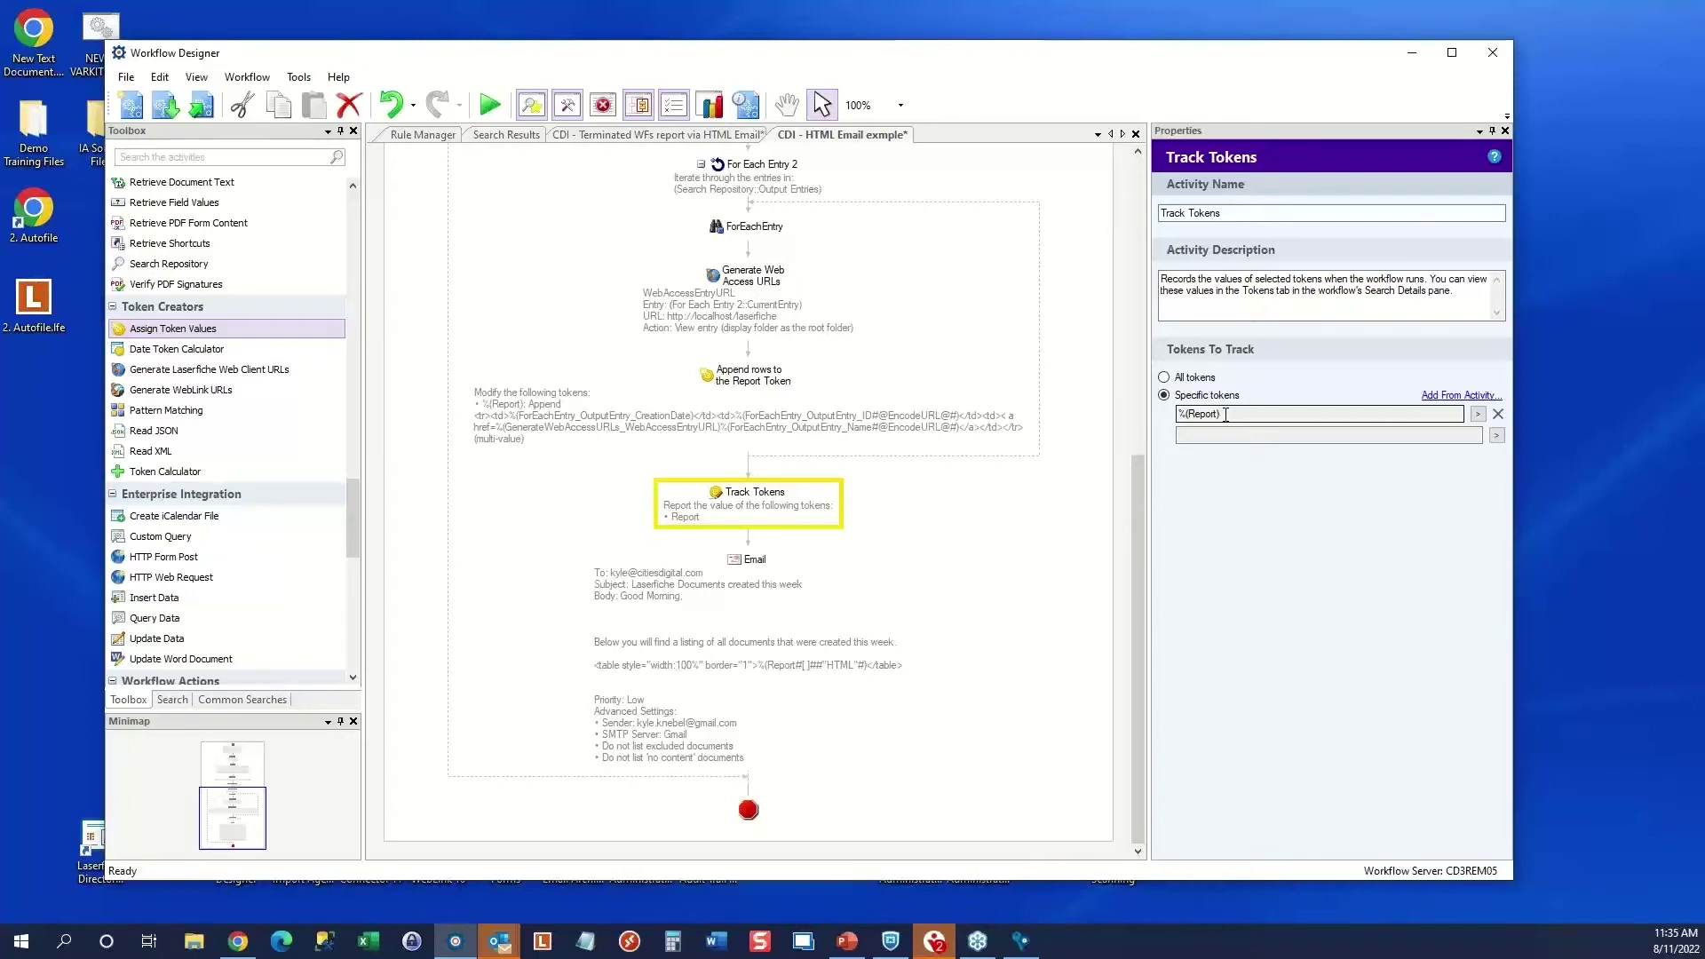
{"action": "right_click", "coordinate": [748, 502]}
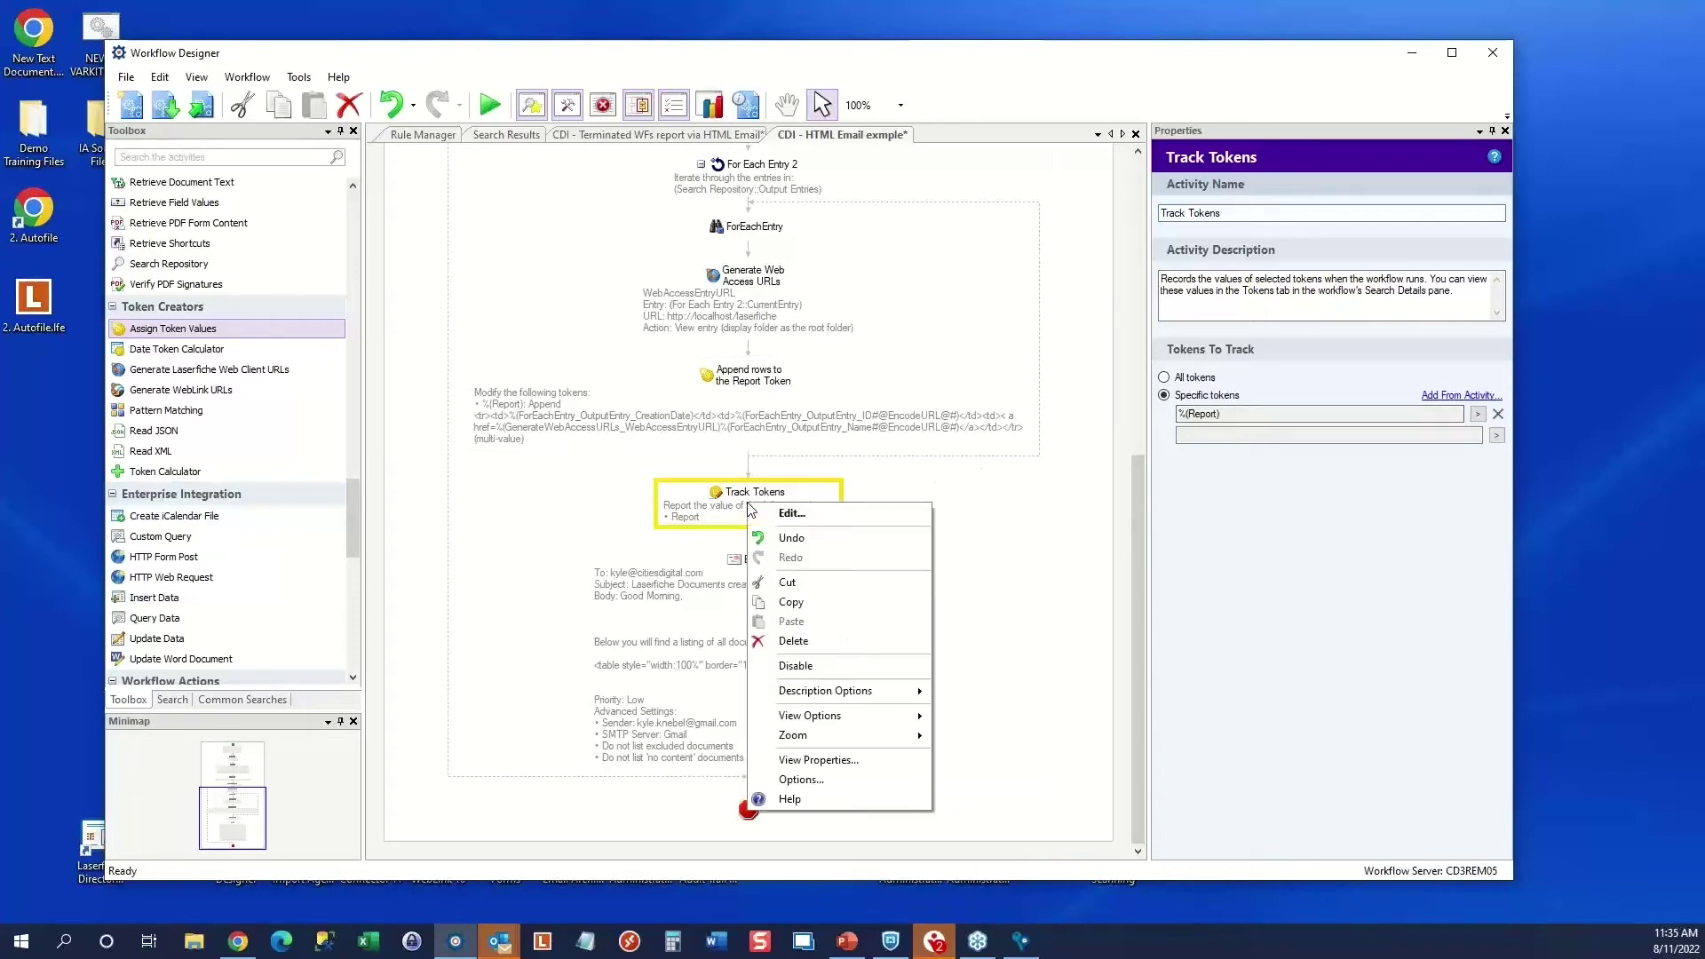
{"action": "left_click", "coordinate": [794, 666]}
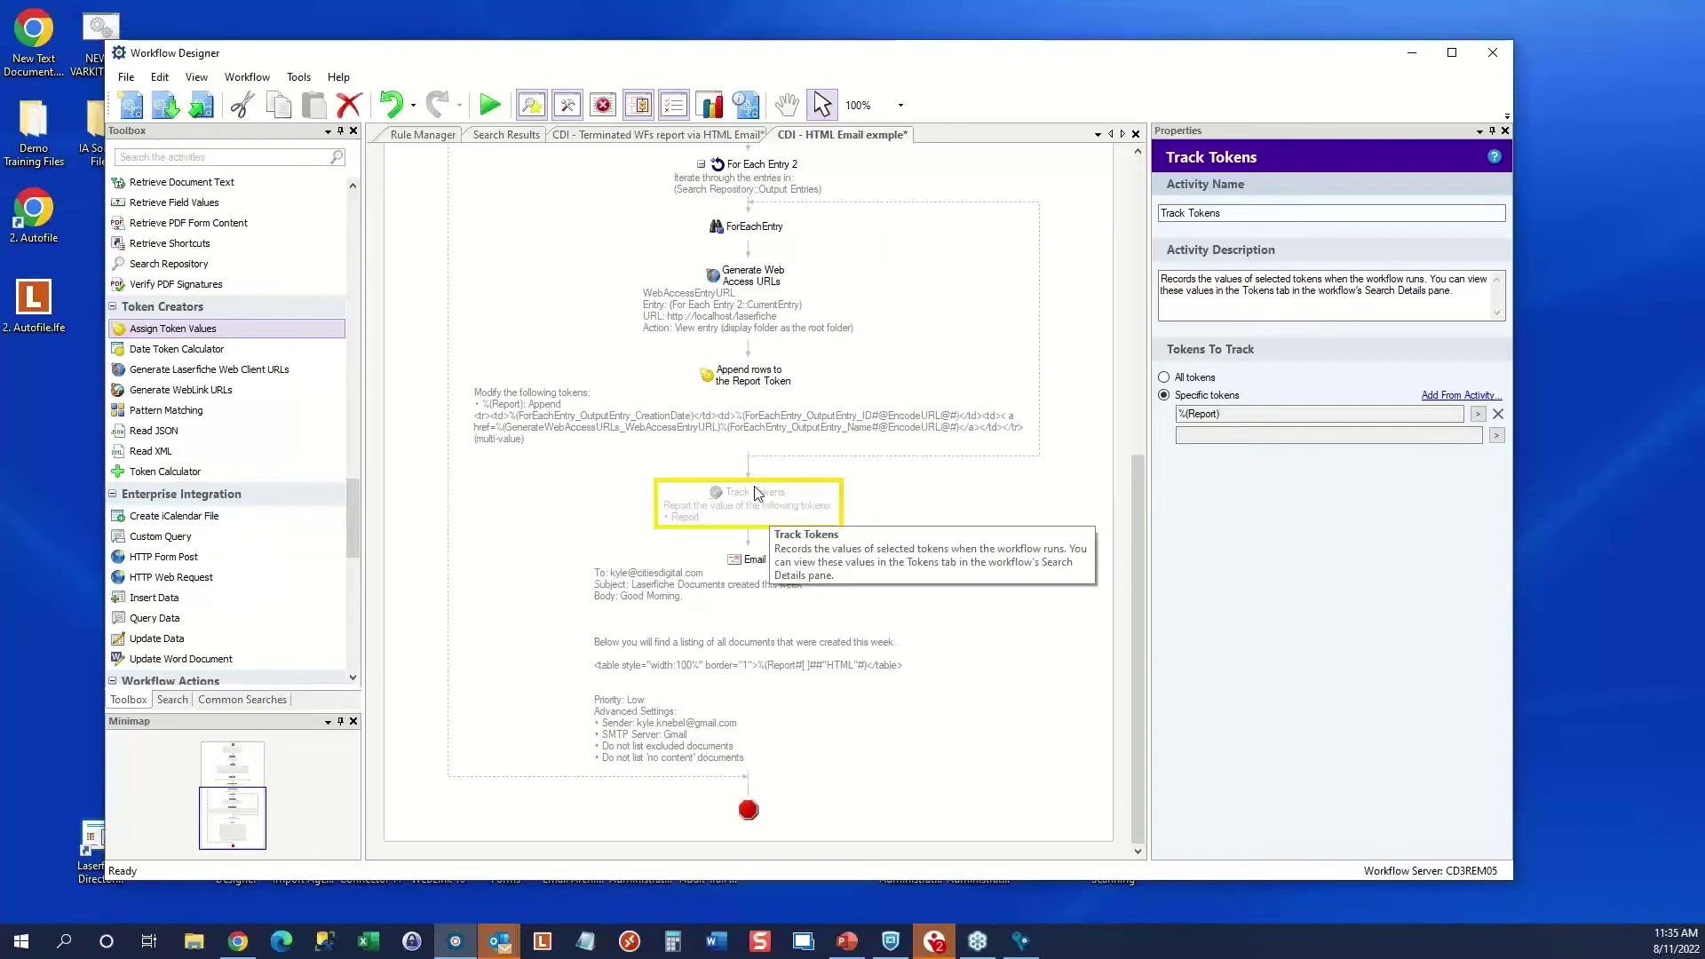
Review the Email activity's recipient, subject line and message body, including the HTML table line
{"action": "left_click", "coordinate": [753, 576]}
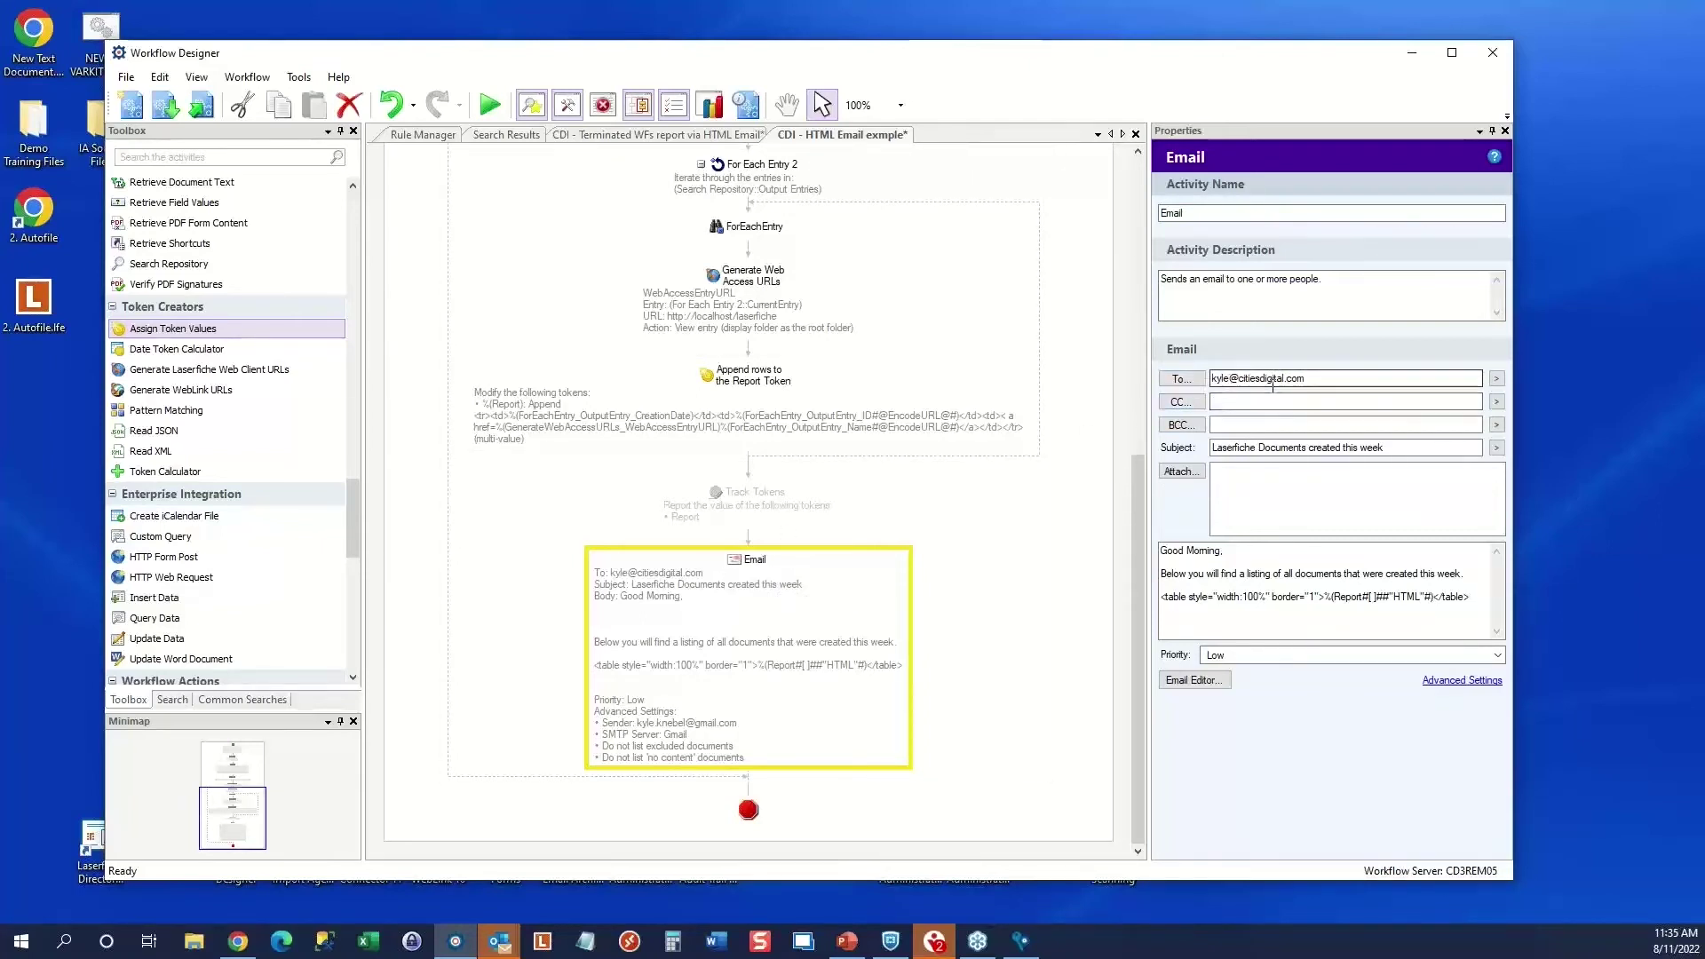
{"action": "left_click_drag", "start_coordinate": [1401, 448], "coordinate": [1211, 448]}
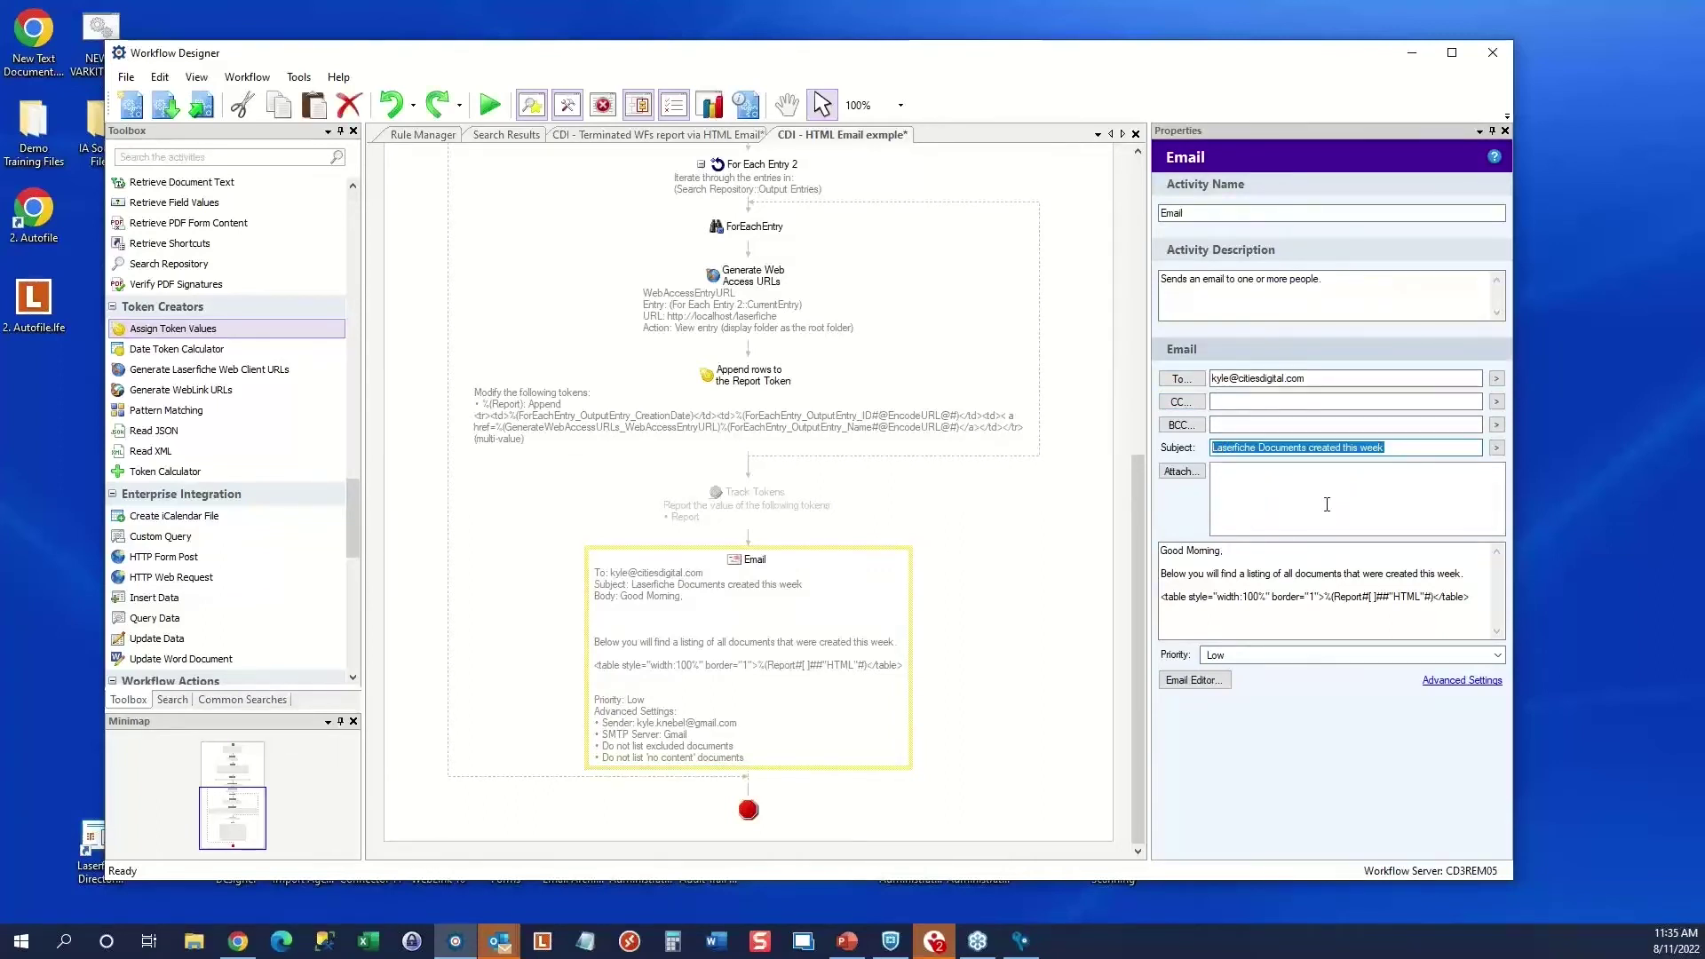
{"action": "left_click", "coordinate": [1245, 562]}
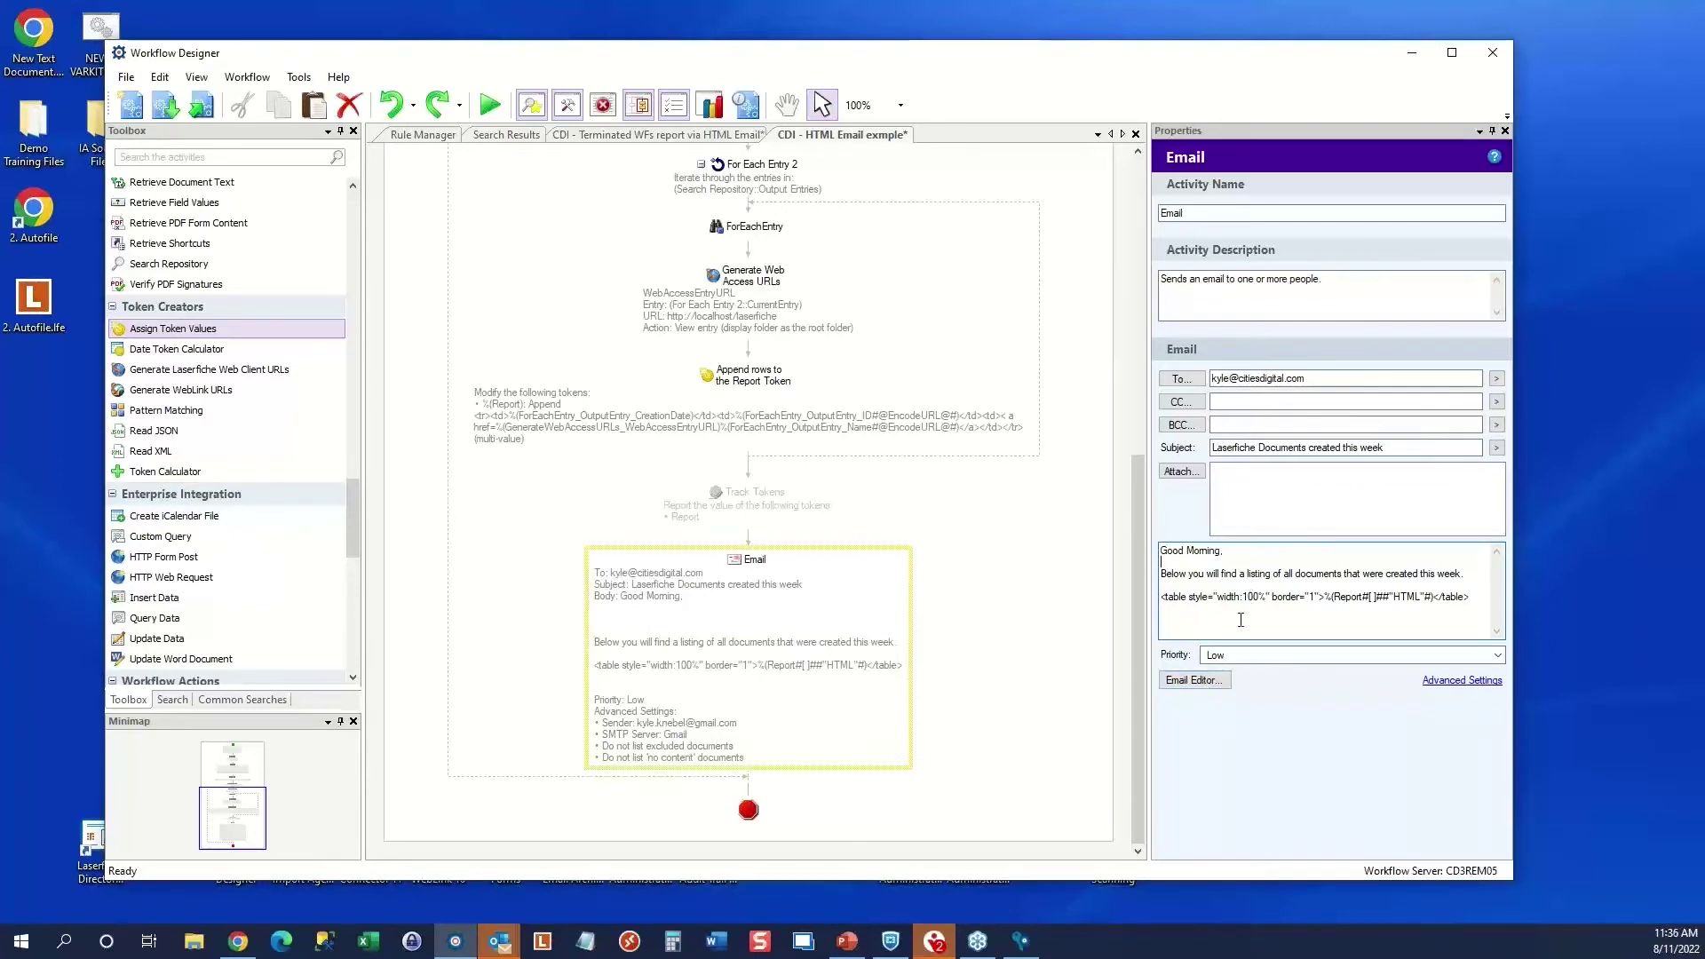
{"action": "left_click_drag", "start_coordinate": [1473, 598], "coordinate": [1158, 600]}
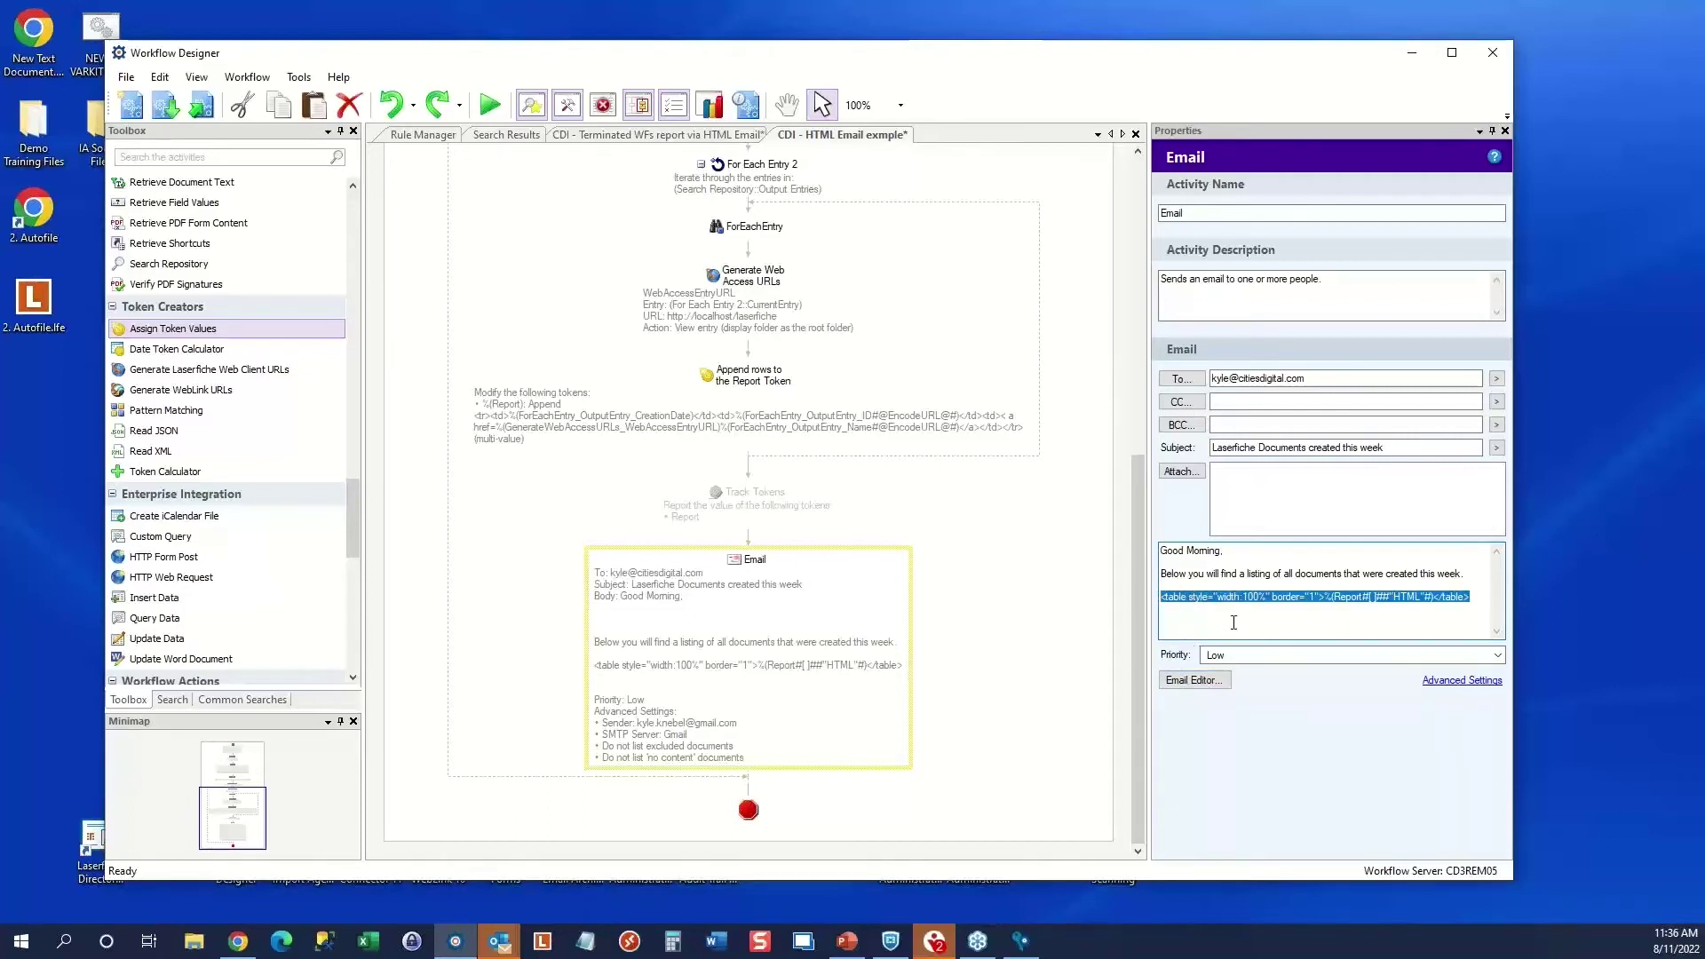
Examine the table tag's width and border attributes and the Report token's index and formatting in the email editor
{"action": "left_click", "coordinate": [1199, 682]}
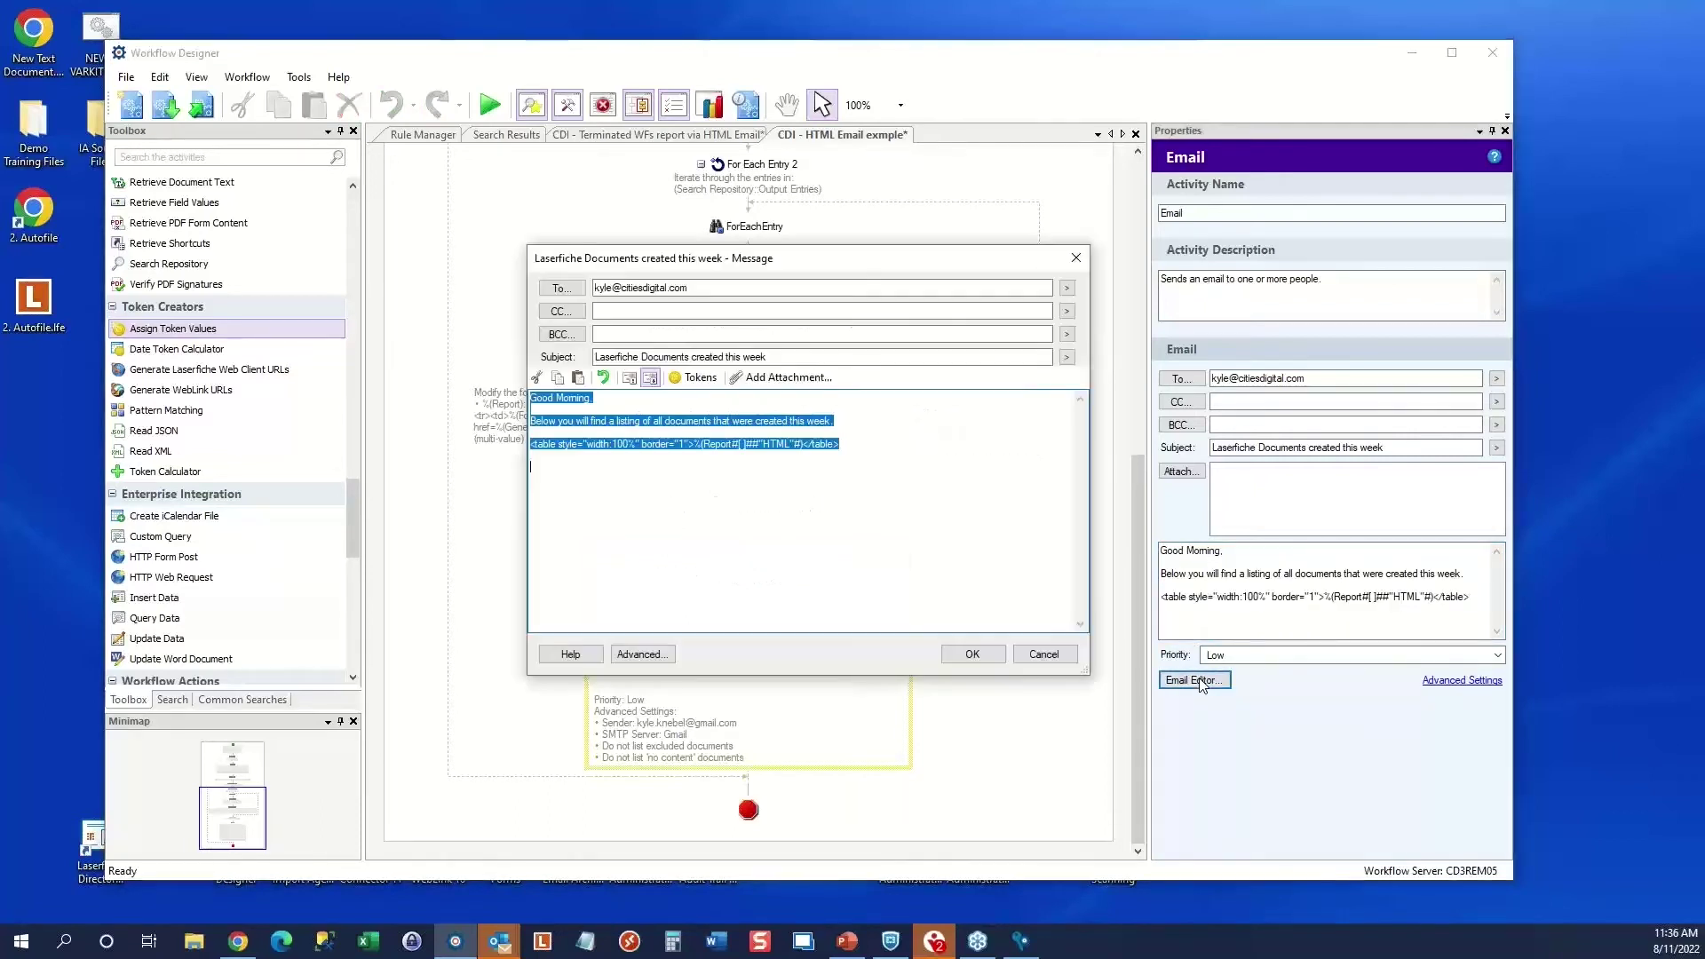
{"action": "left_click", "coordinate": [869, 467]}
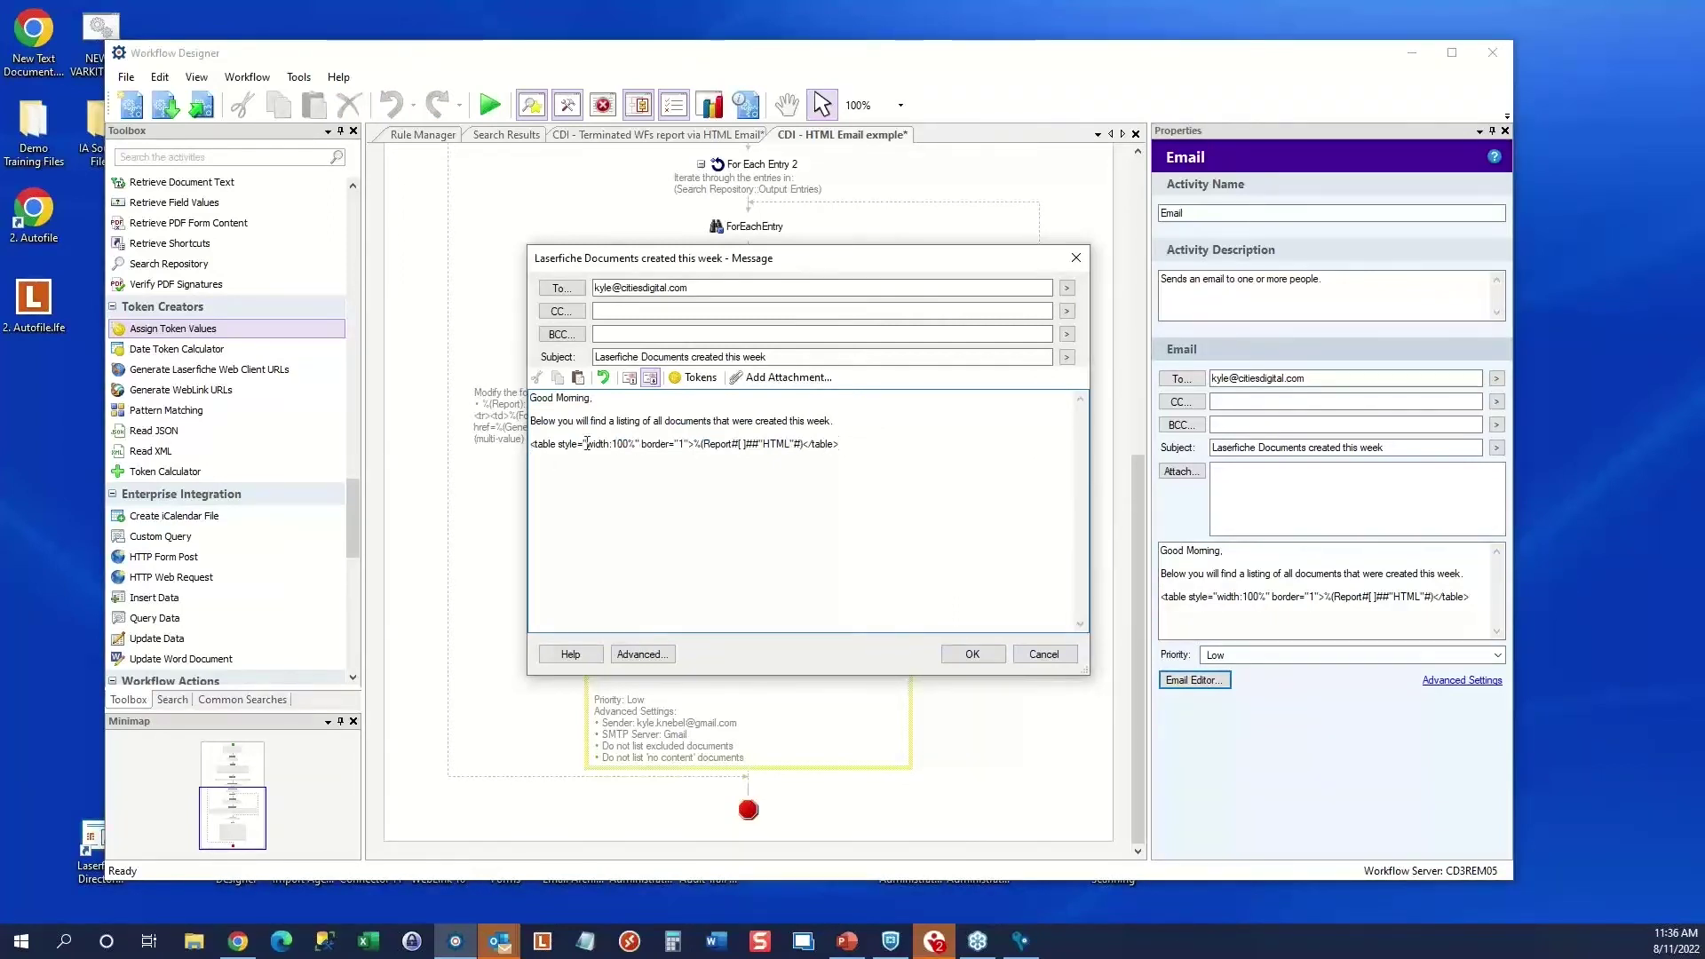
{"action": "left_click_drag", "start_coordinate": [531, 448], "coordinate": [585, 454]}
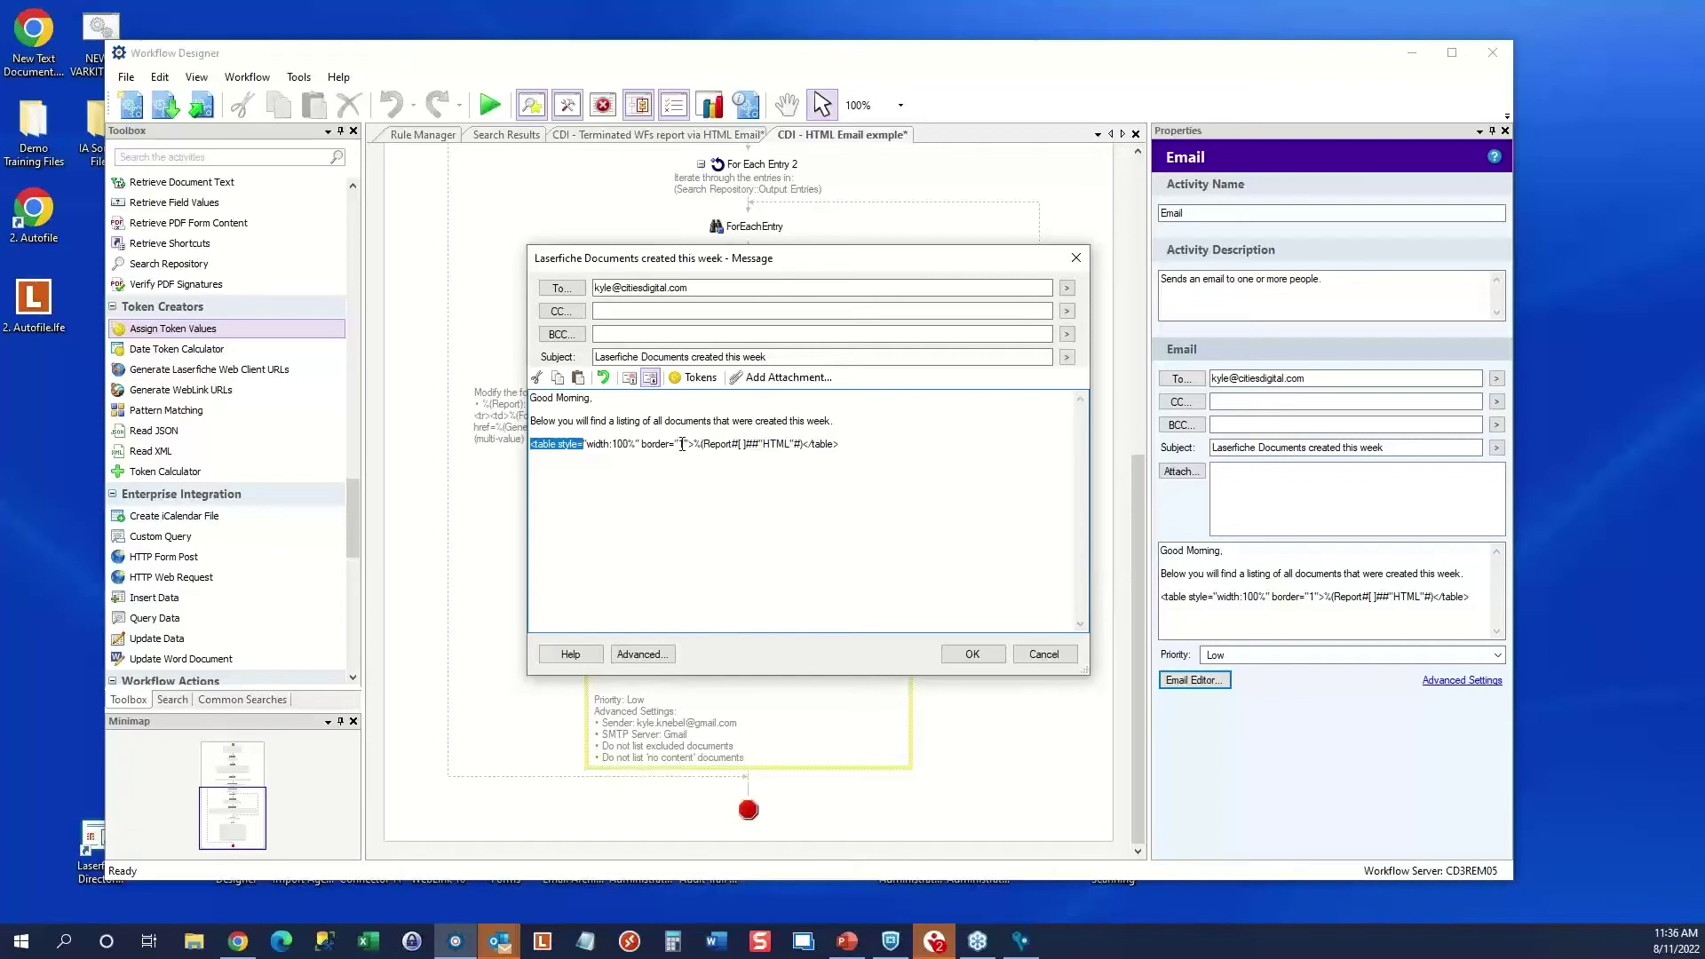
{"action": "left_click_drag", "start_coordinate": [696, 444], "coordinate": [531, 446]}
{"action": "left_click_drag", "start_coordinate": [799, 444], "coordinate": [739, 444]}
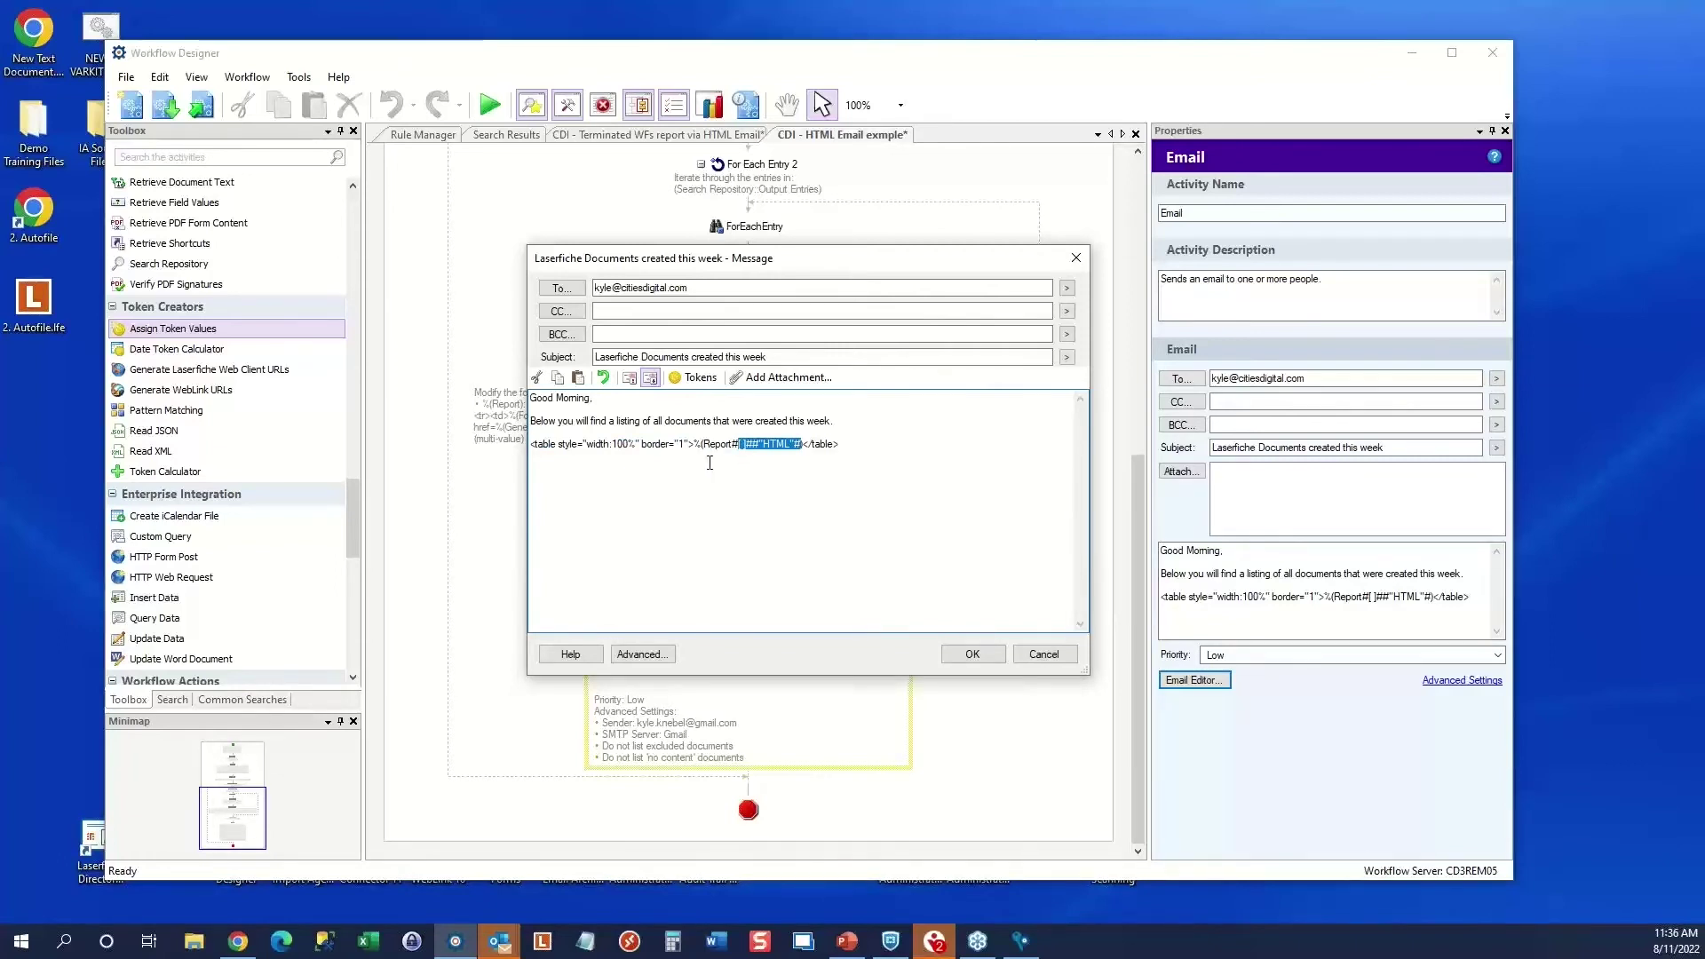
{"action": "left_click", "coordinate": [723, 469]}
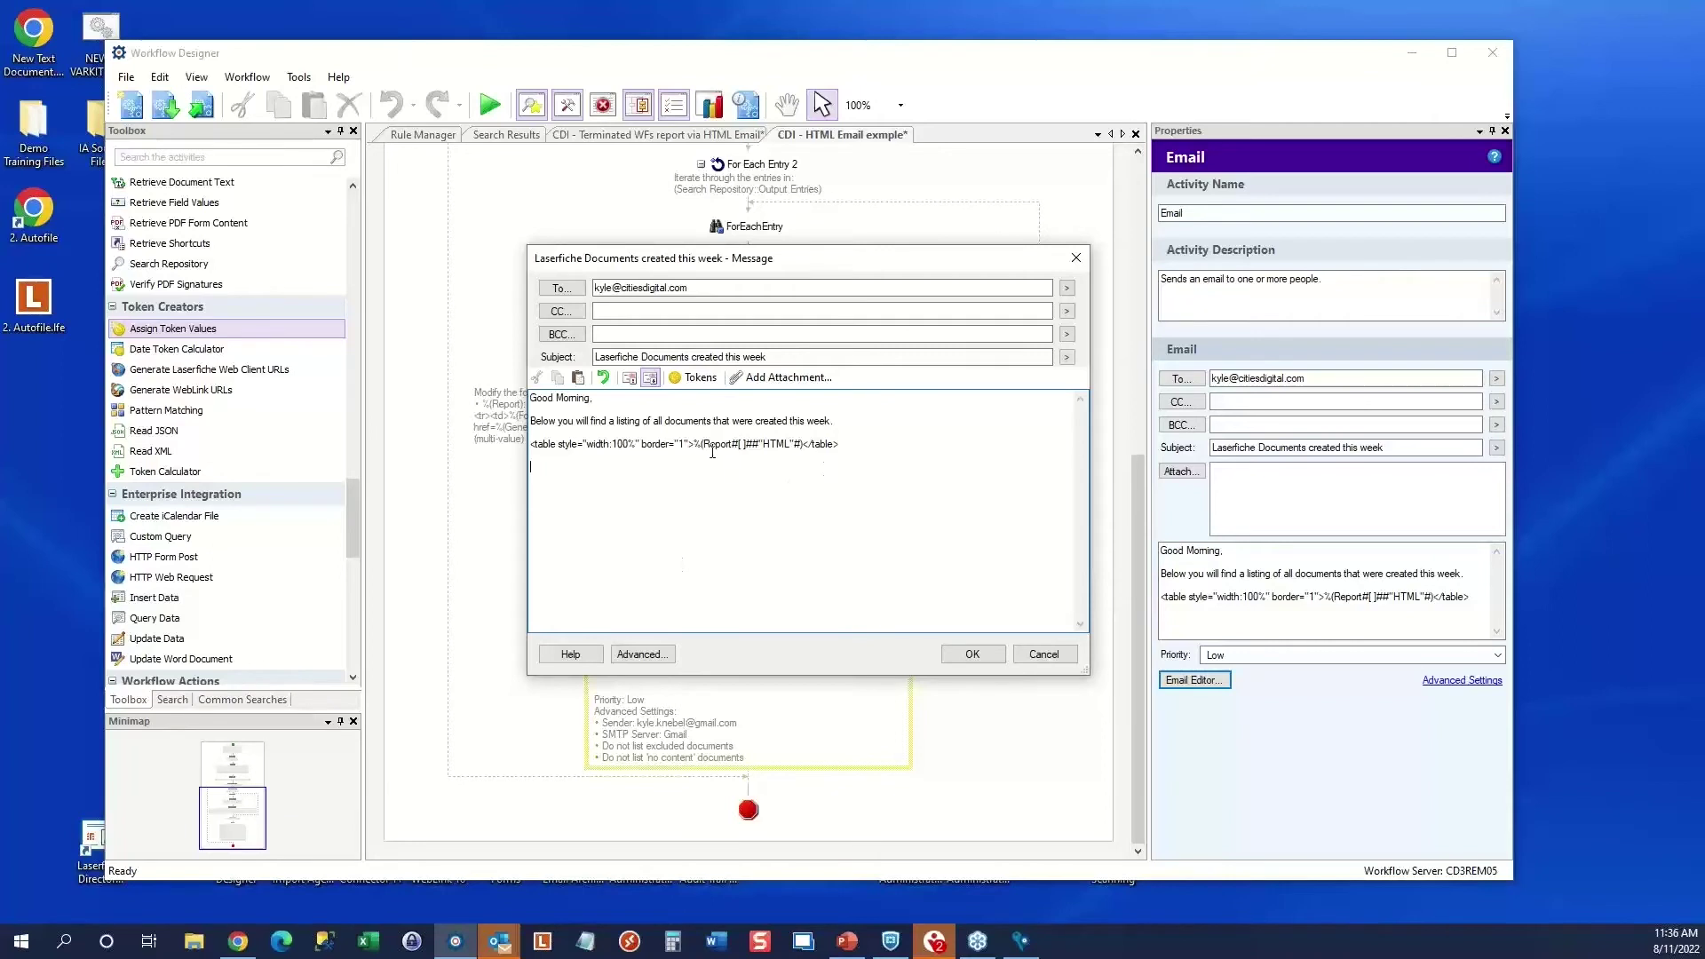
Inspect the Report token's separator, HTML formatting and formatted expression in the token editor for the email body's table line
{"action": "left_click_drag", "start_coordinate": [840, 446], "coordinate": [551, 453]}
{"action": "left_click_drag", "start_coordinate": [840, 444], "coordinate": [530, 447]}
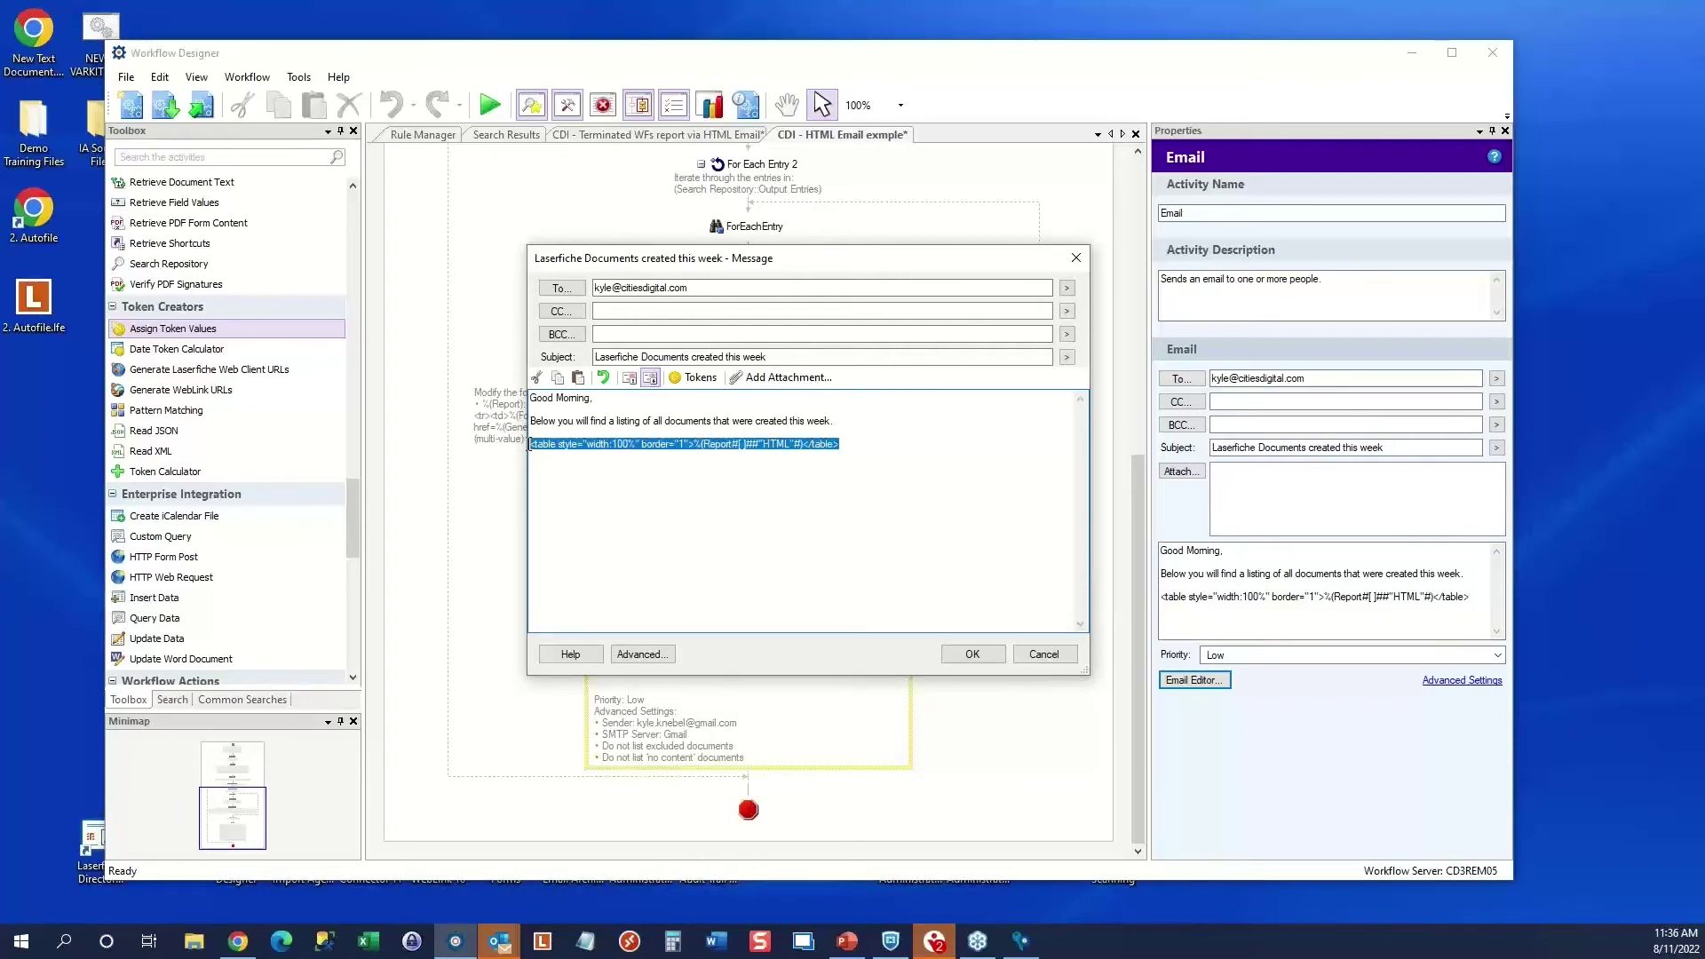
{"action": "left_click", "coordinate": [701, 379]}
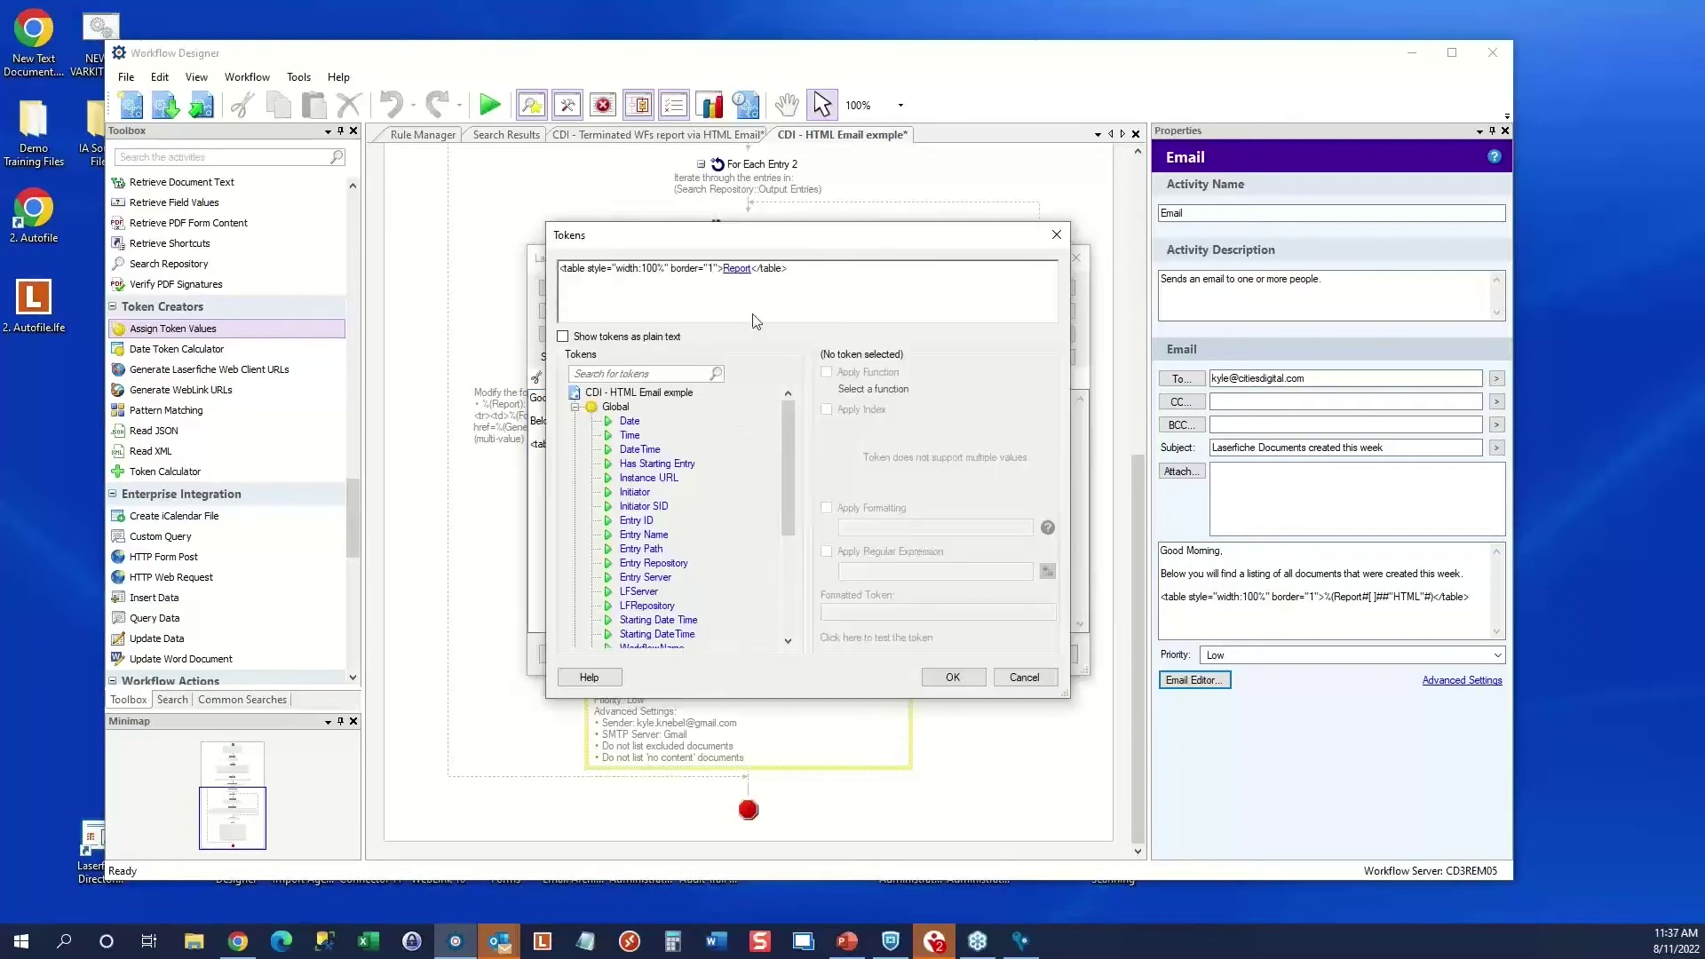
{"action": "left_click", "coordinate": [736, 269]}
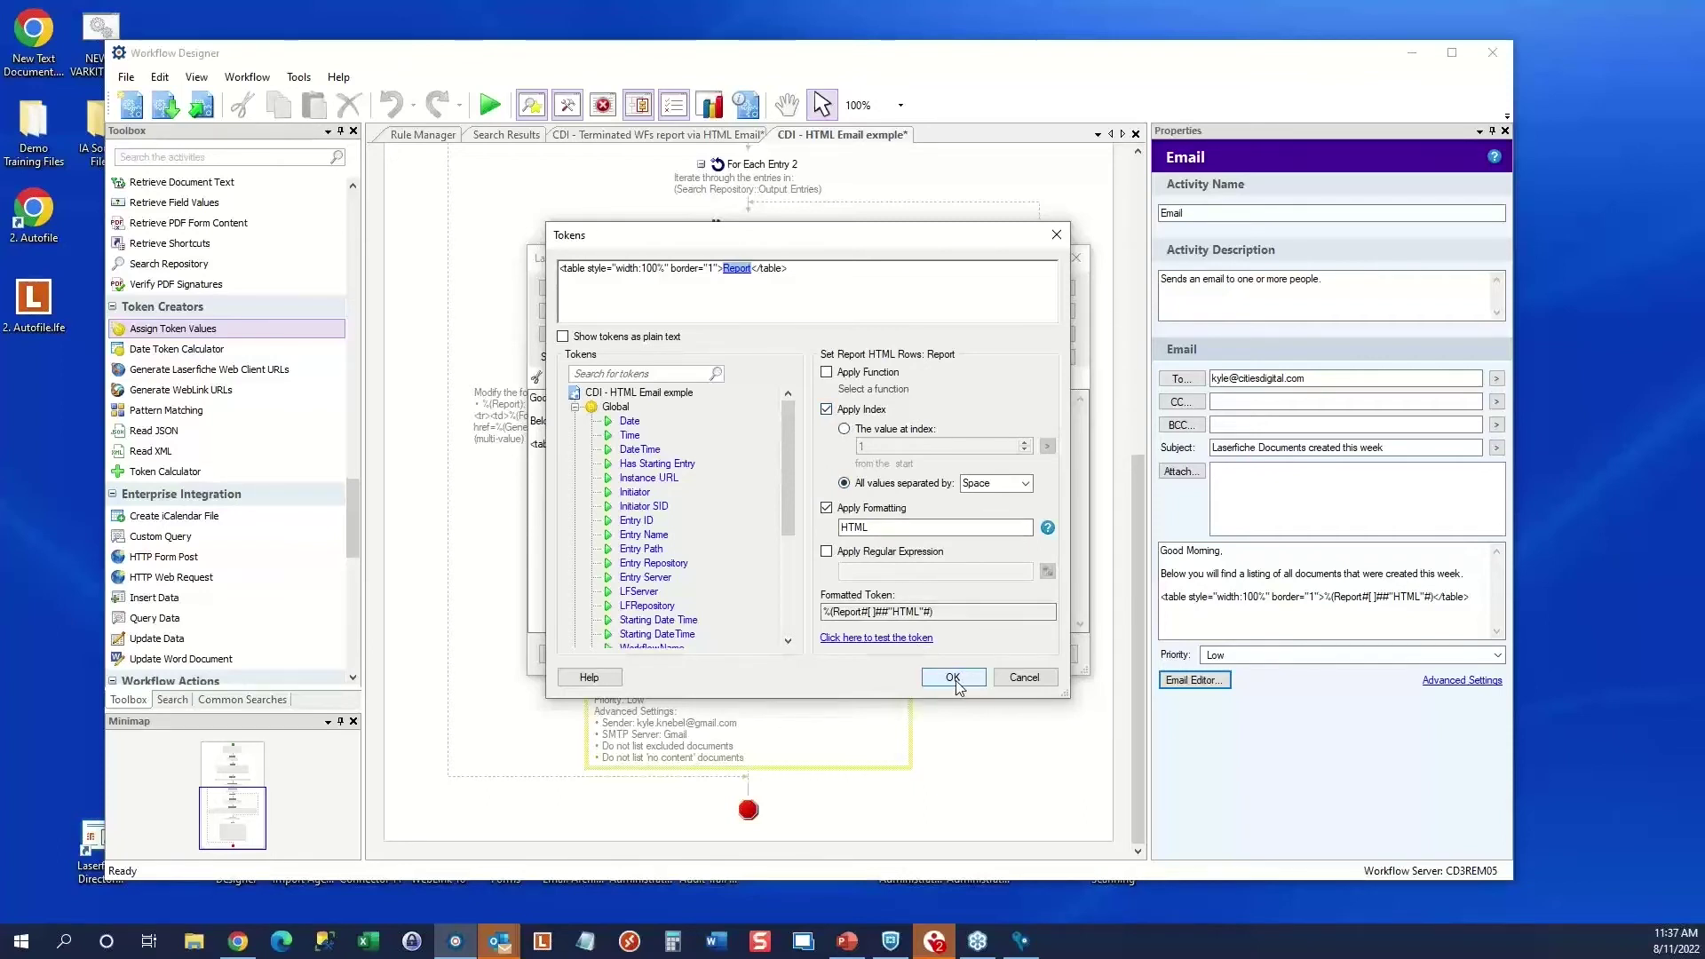
{"action": "left_click_drag", "start_coordinate": [942, 612], "coordinate": [811, 613]}
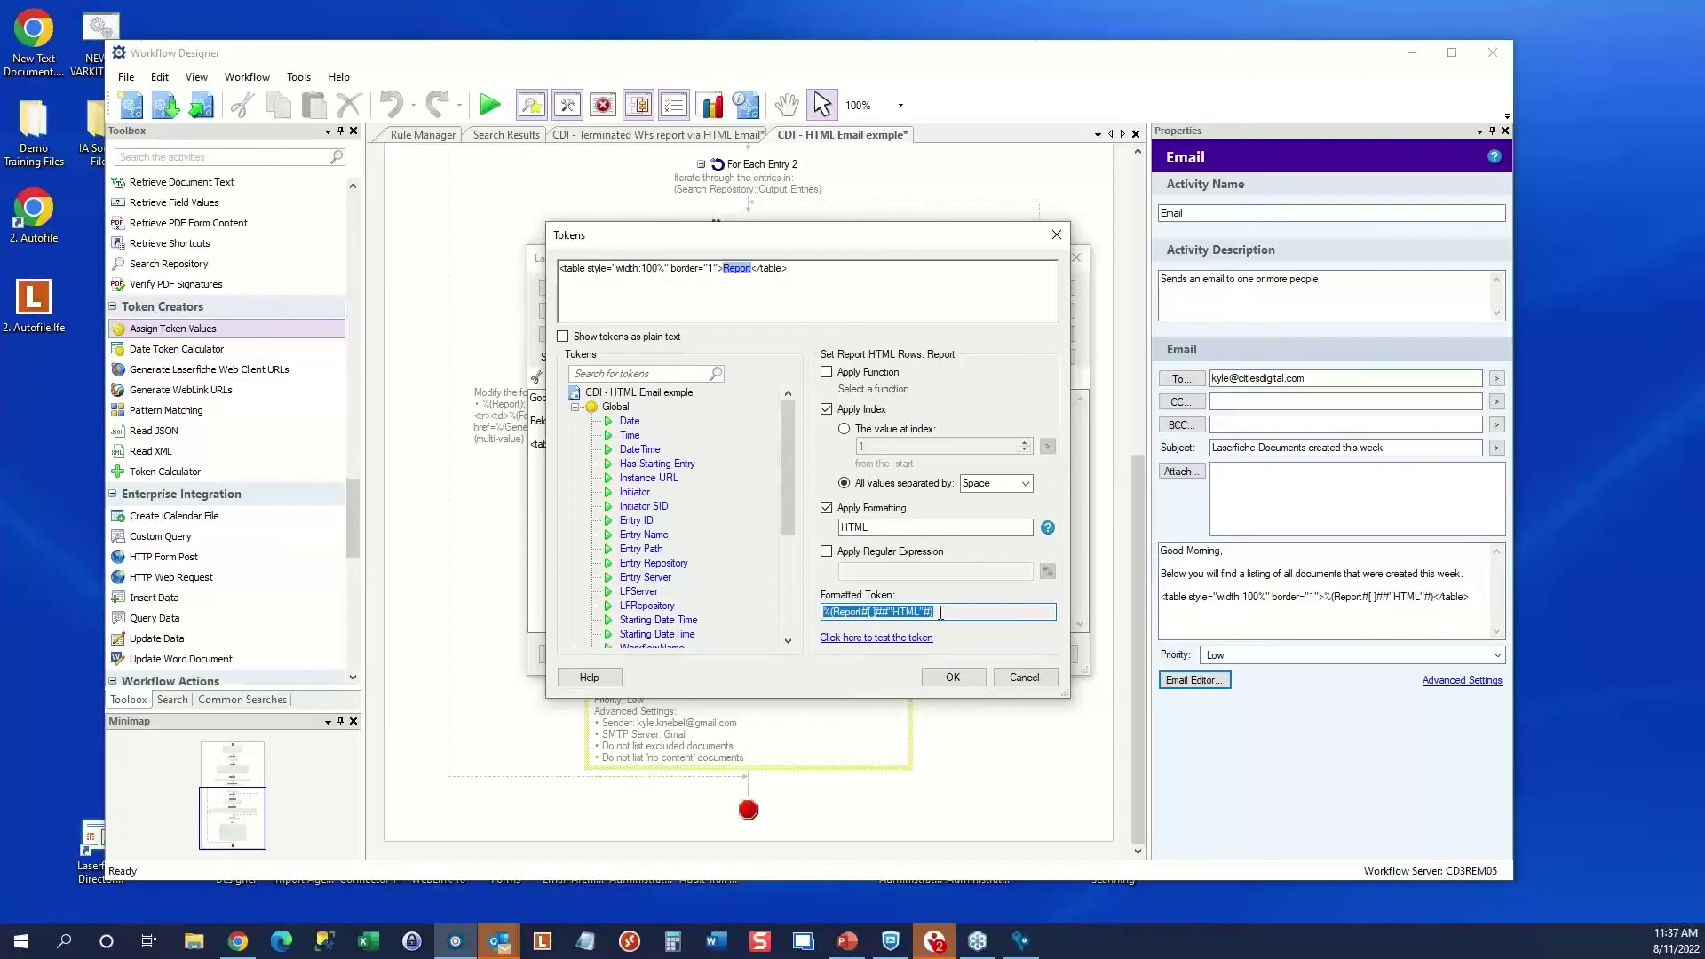
{"action": "left_click", "coordinate": [876, 614]}
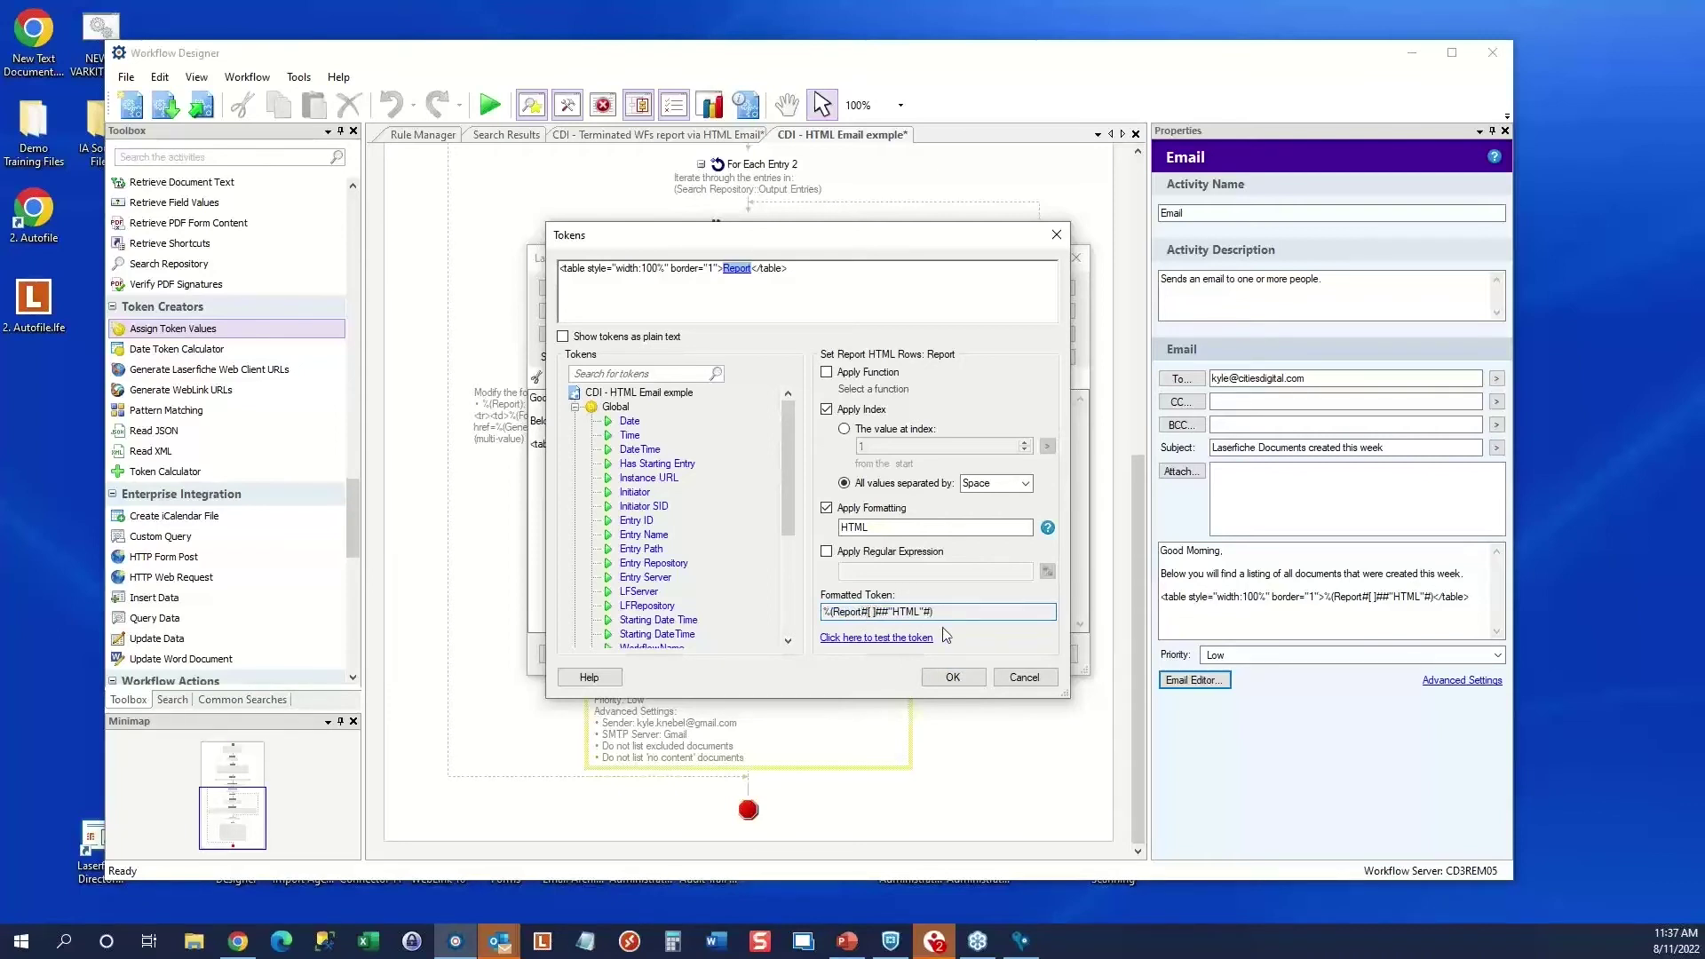
{"action": "left_click", "coordinate": [953, 677]}
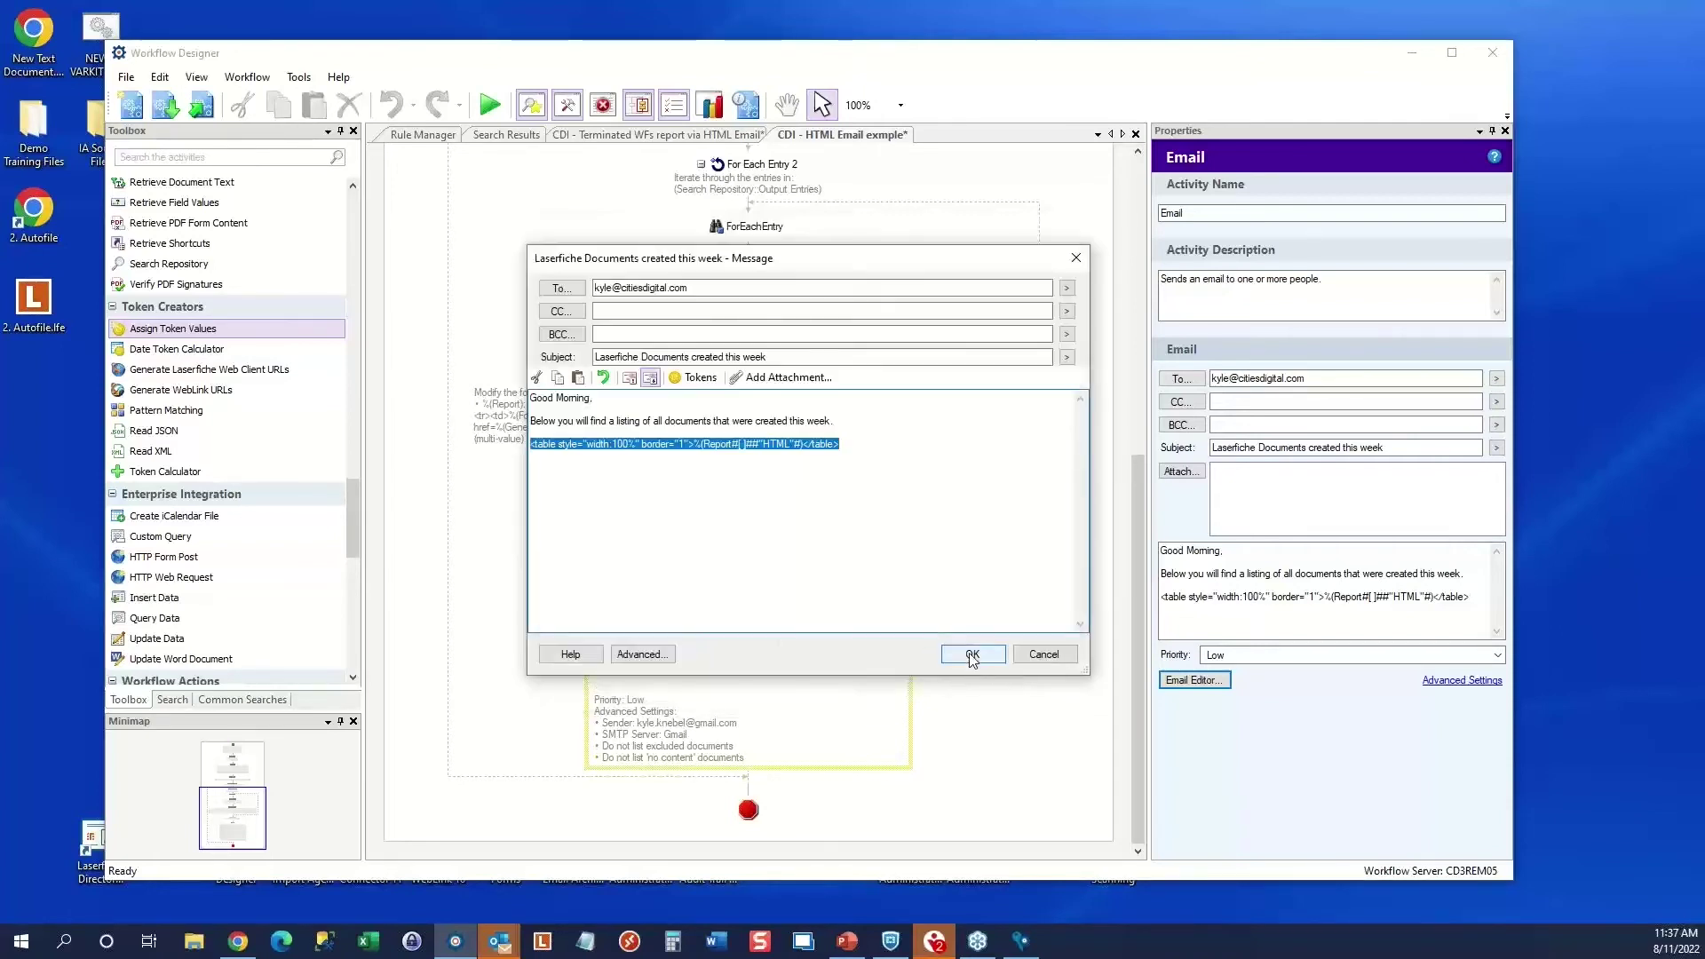
{"action": "left_click", "coordinate": [972, 655]}
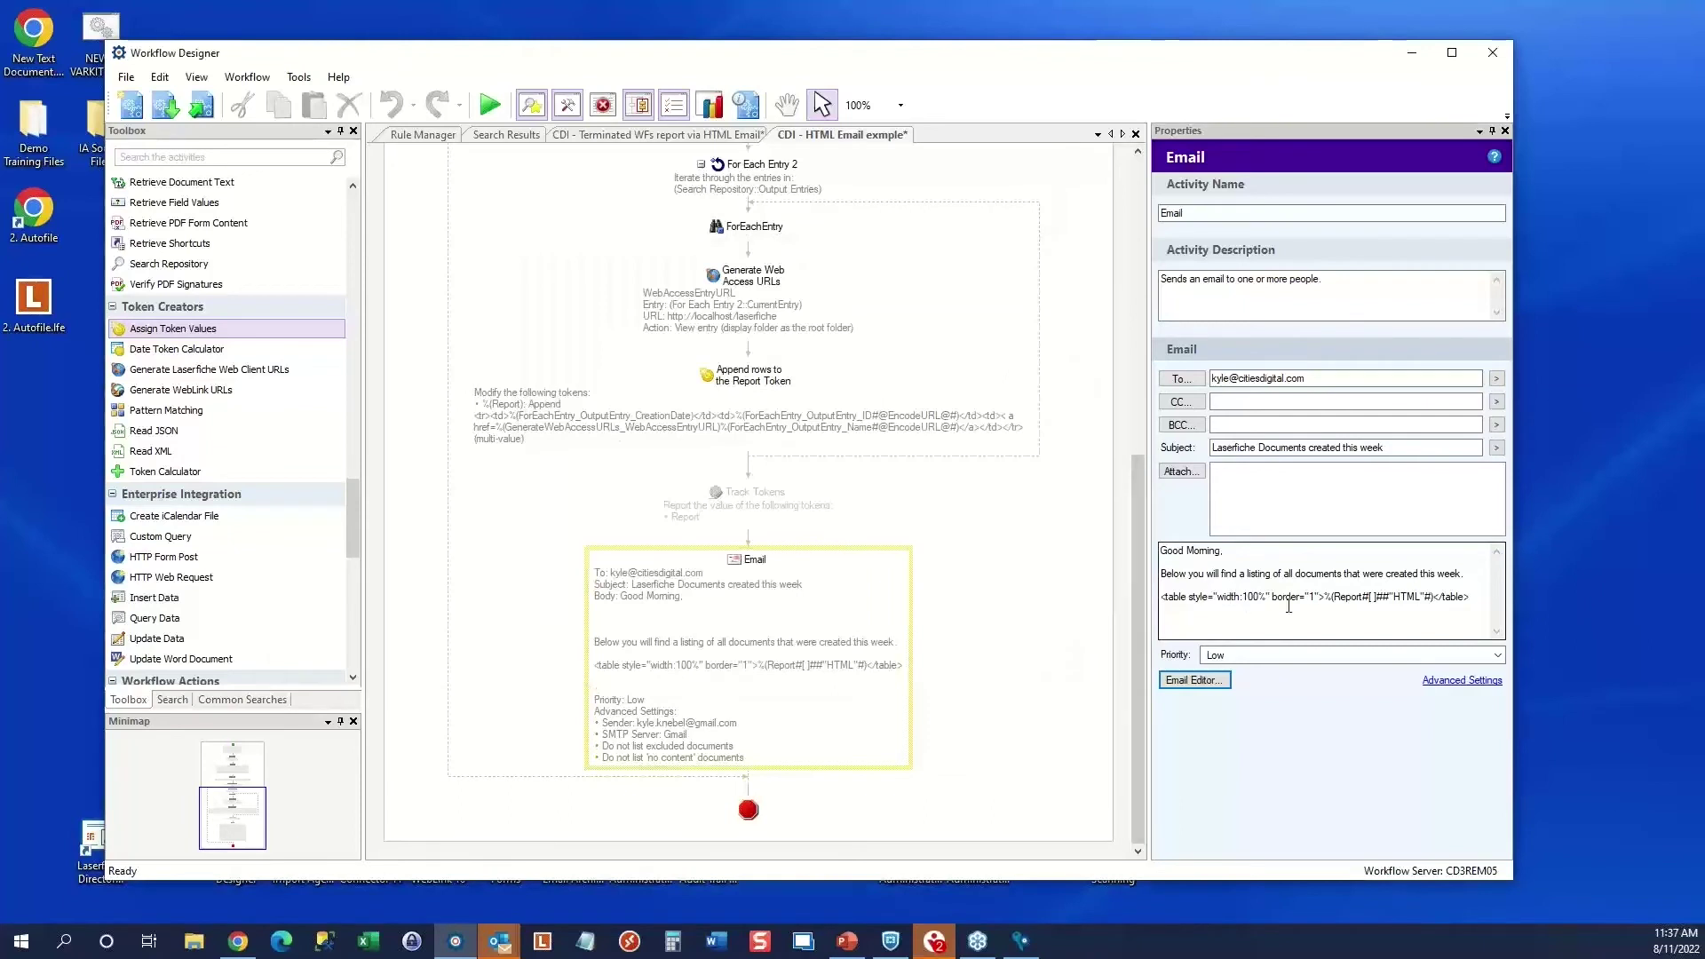
{"action": "double_click", "coordinate": [1446, 600]}
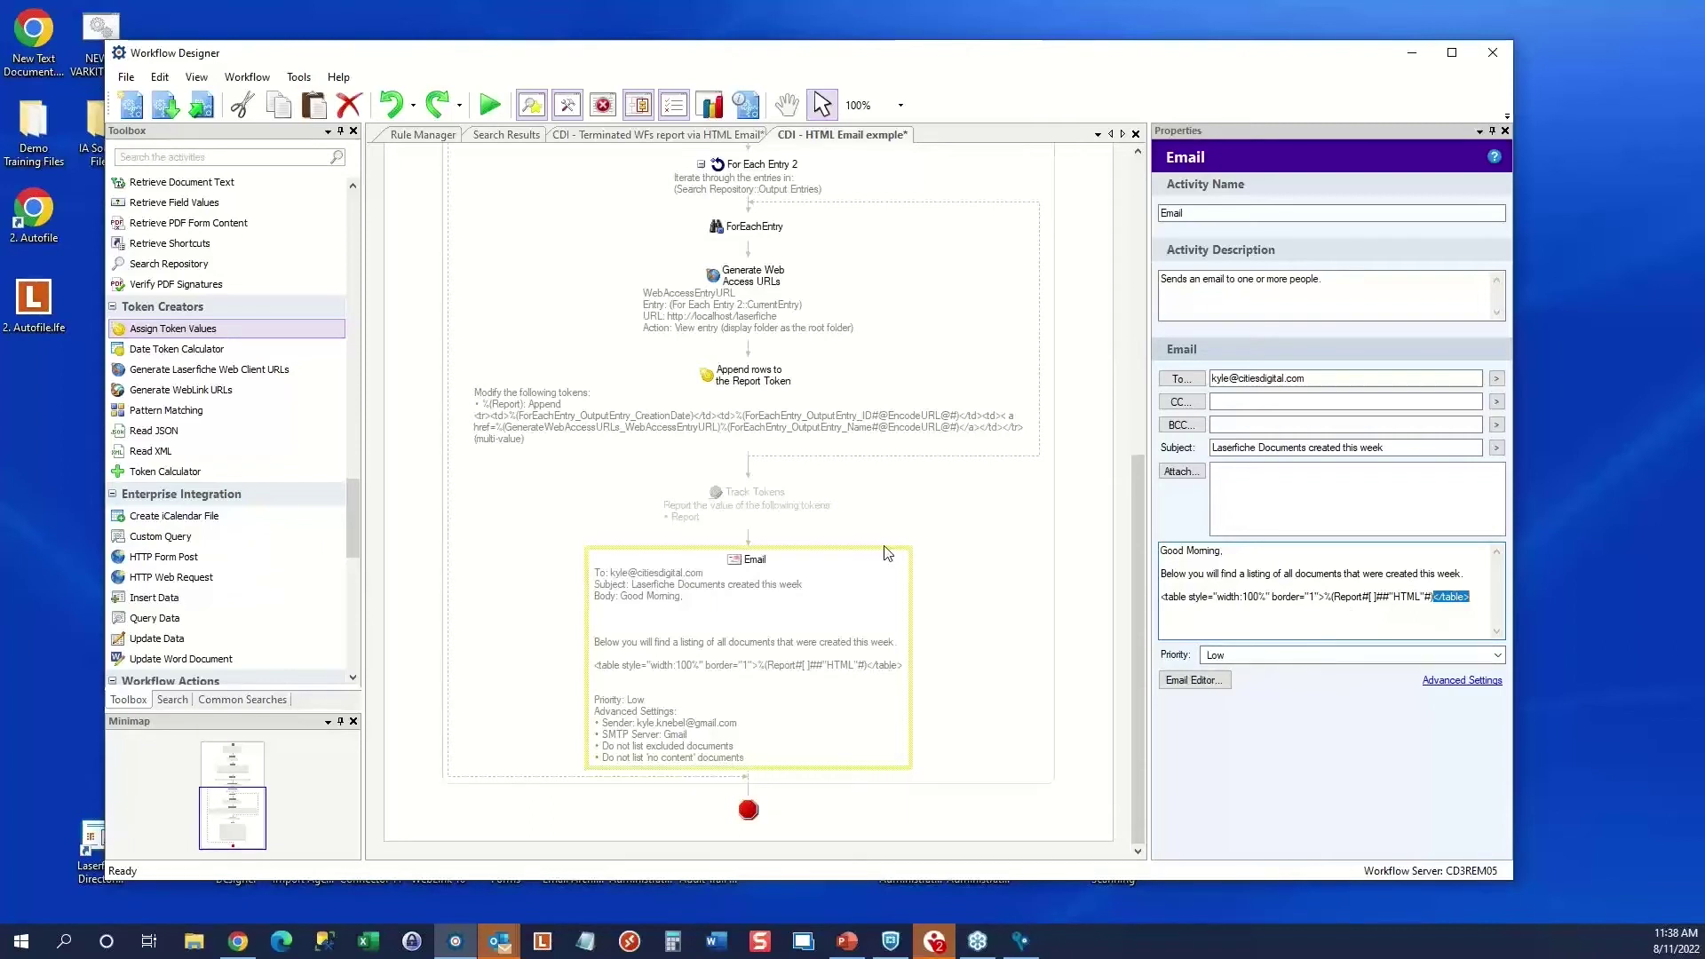
Enable the Track Tokens activity and publish the workflow over the existing version without creating a starting rule
{"action": "right_click", "coordinate": [737, 508]}
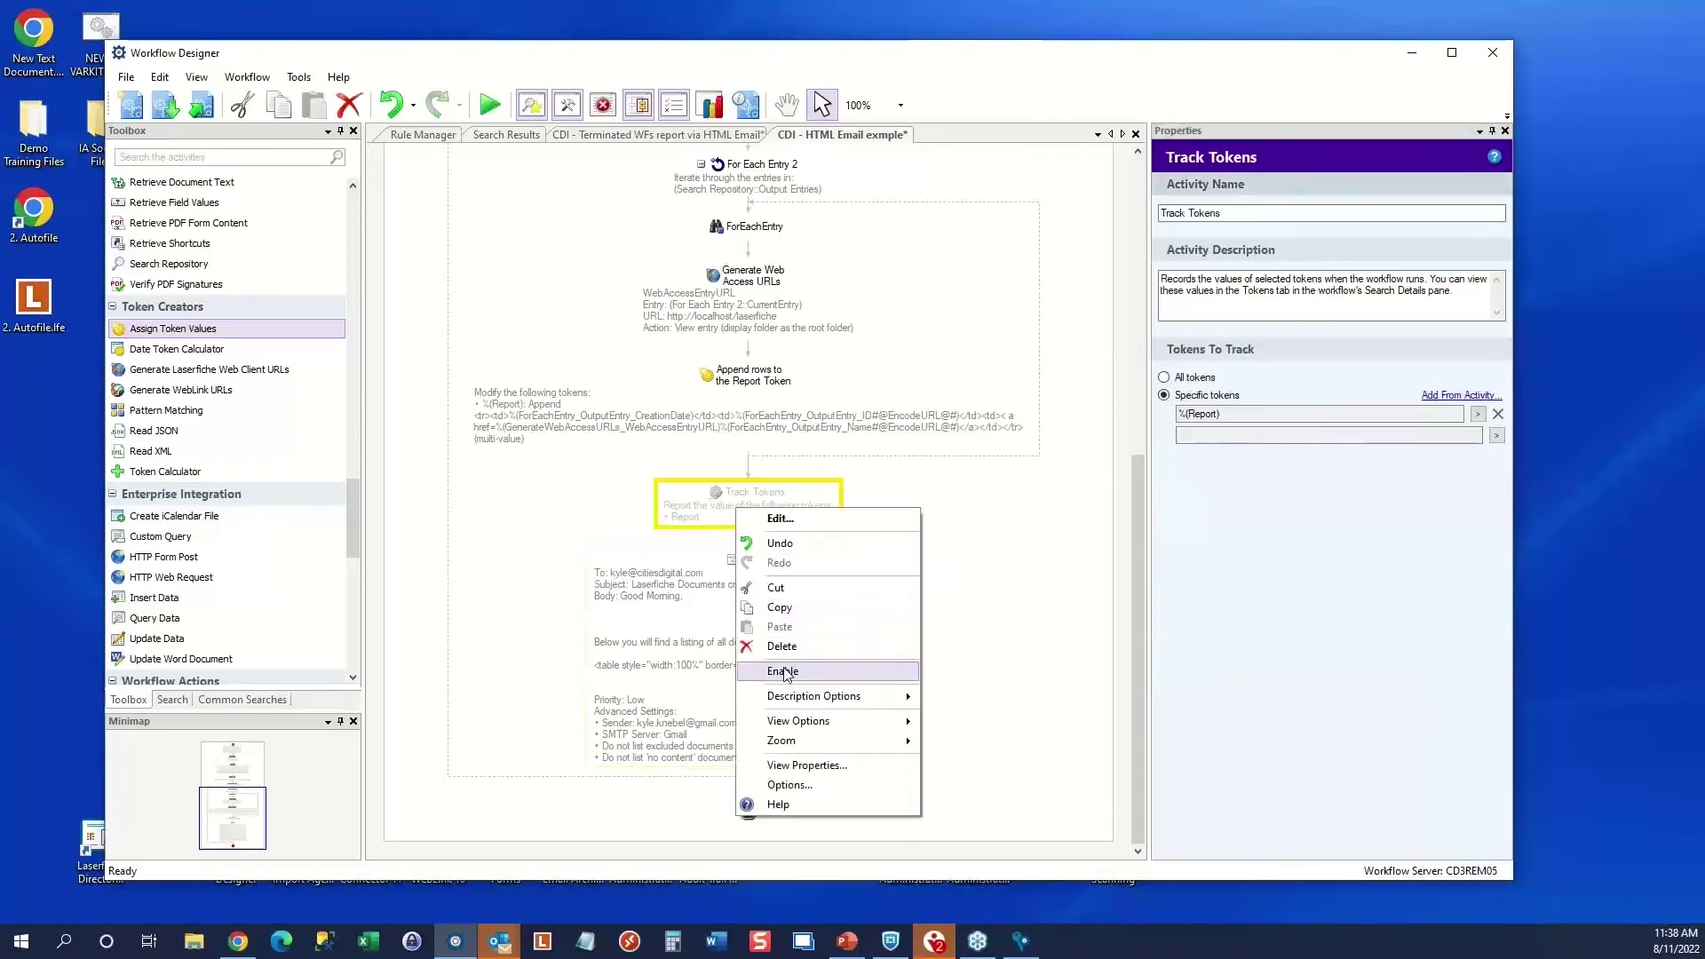
{"action": "left_click", "coordinate": [784, 672]}
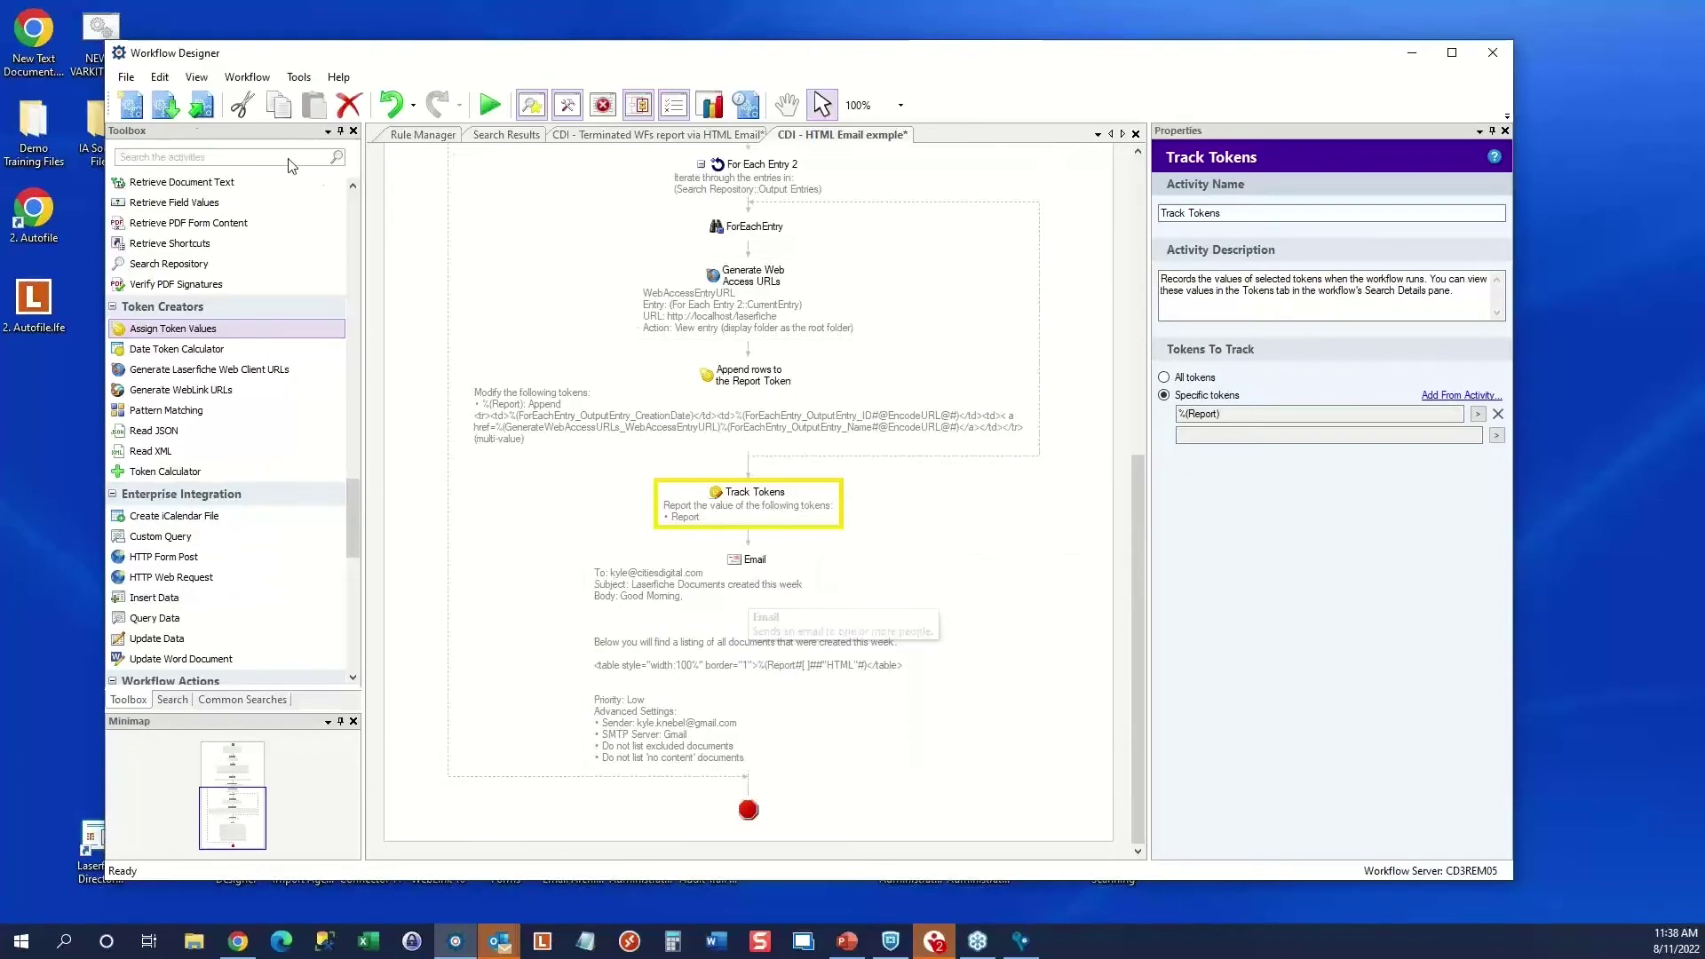
{"action": "left_click", "coordinate": [199, 108]}
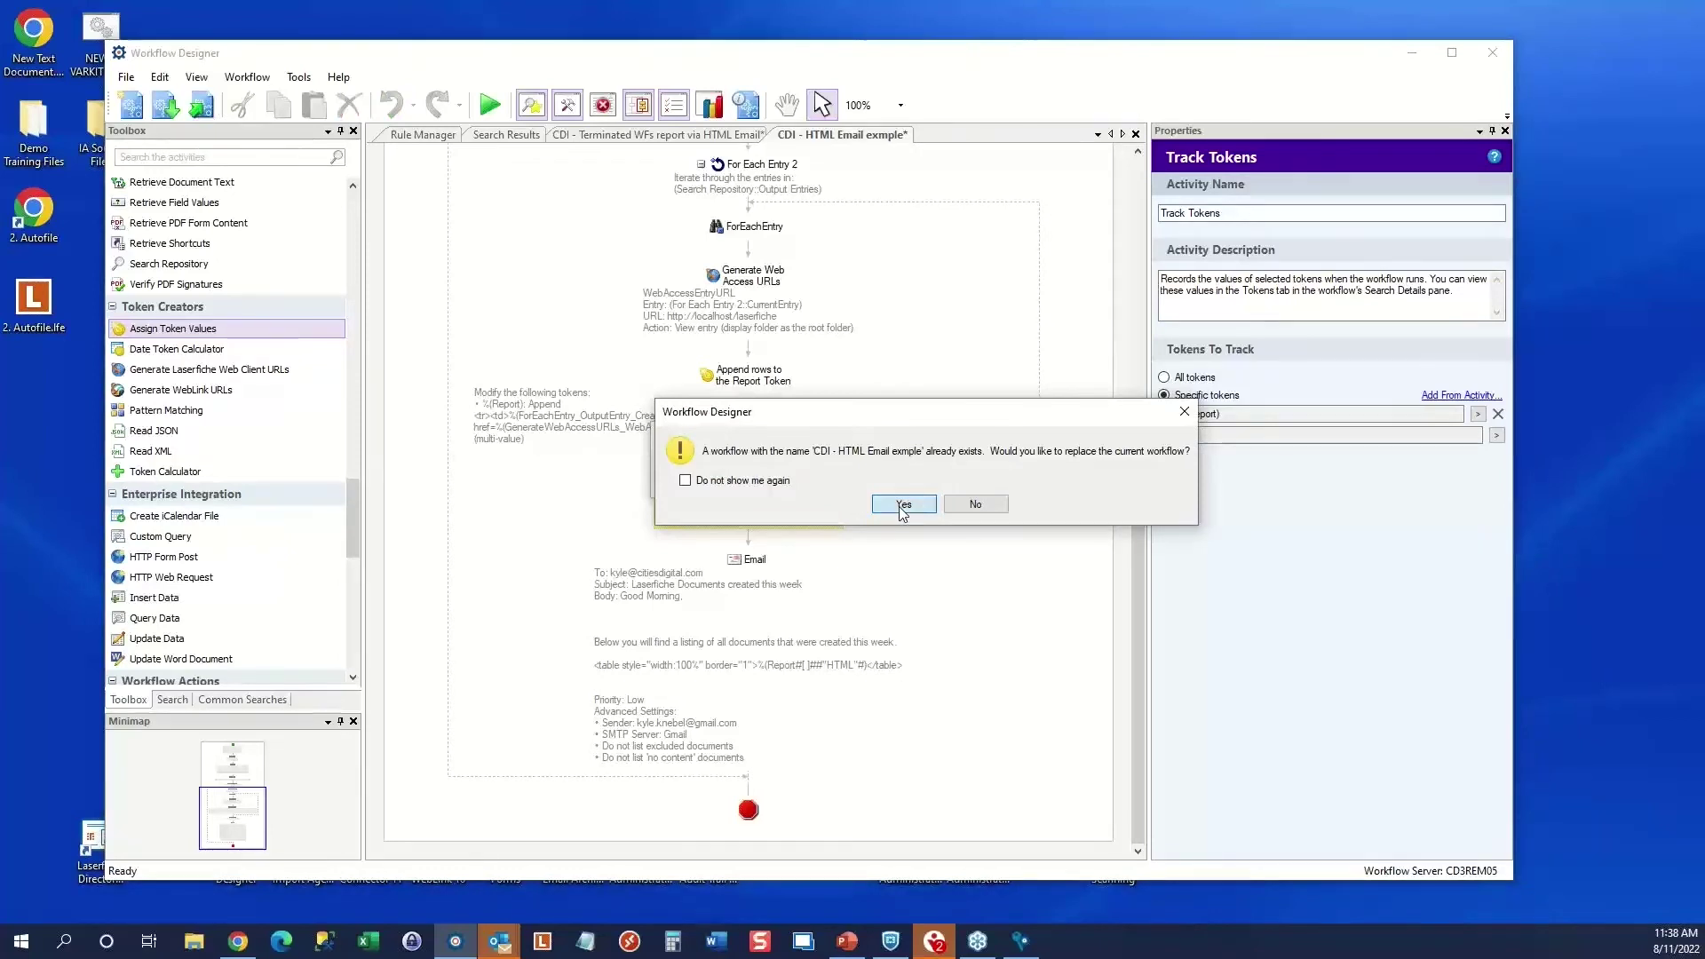
{"action": "left_click", "coordinate": [902, 507]}
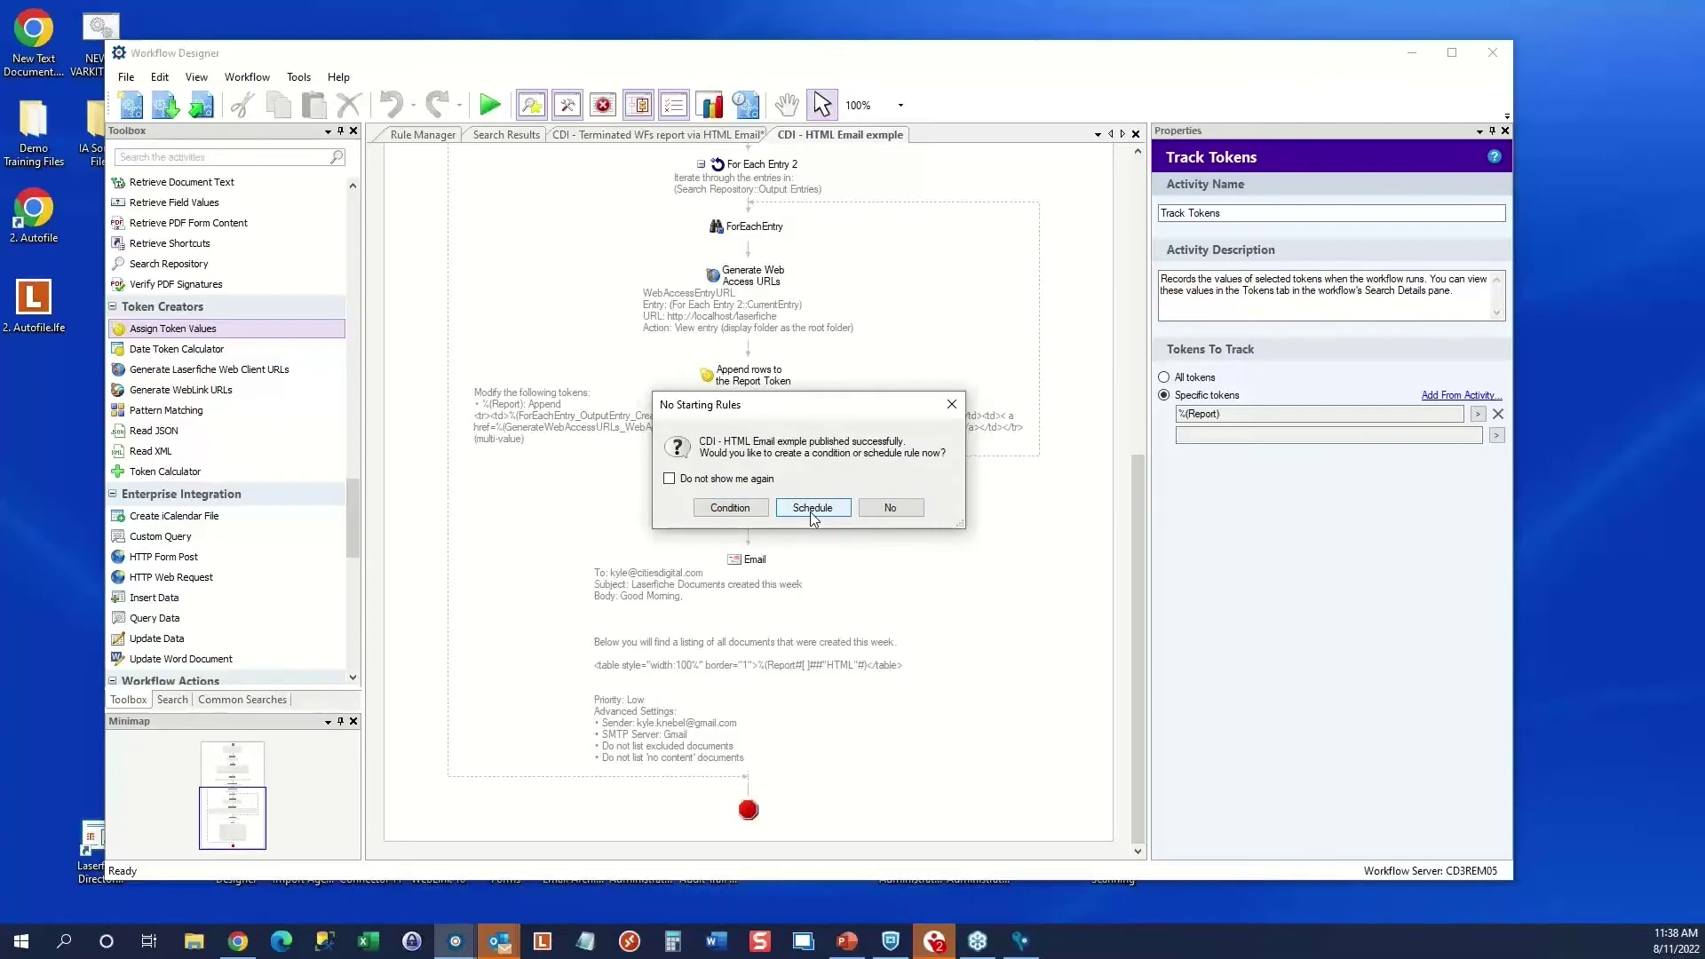
{"action": "left_click", "coordinate": [885, 513]}
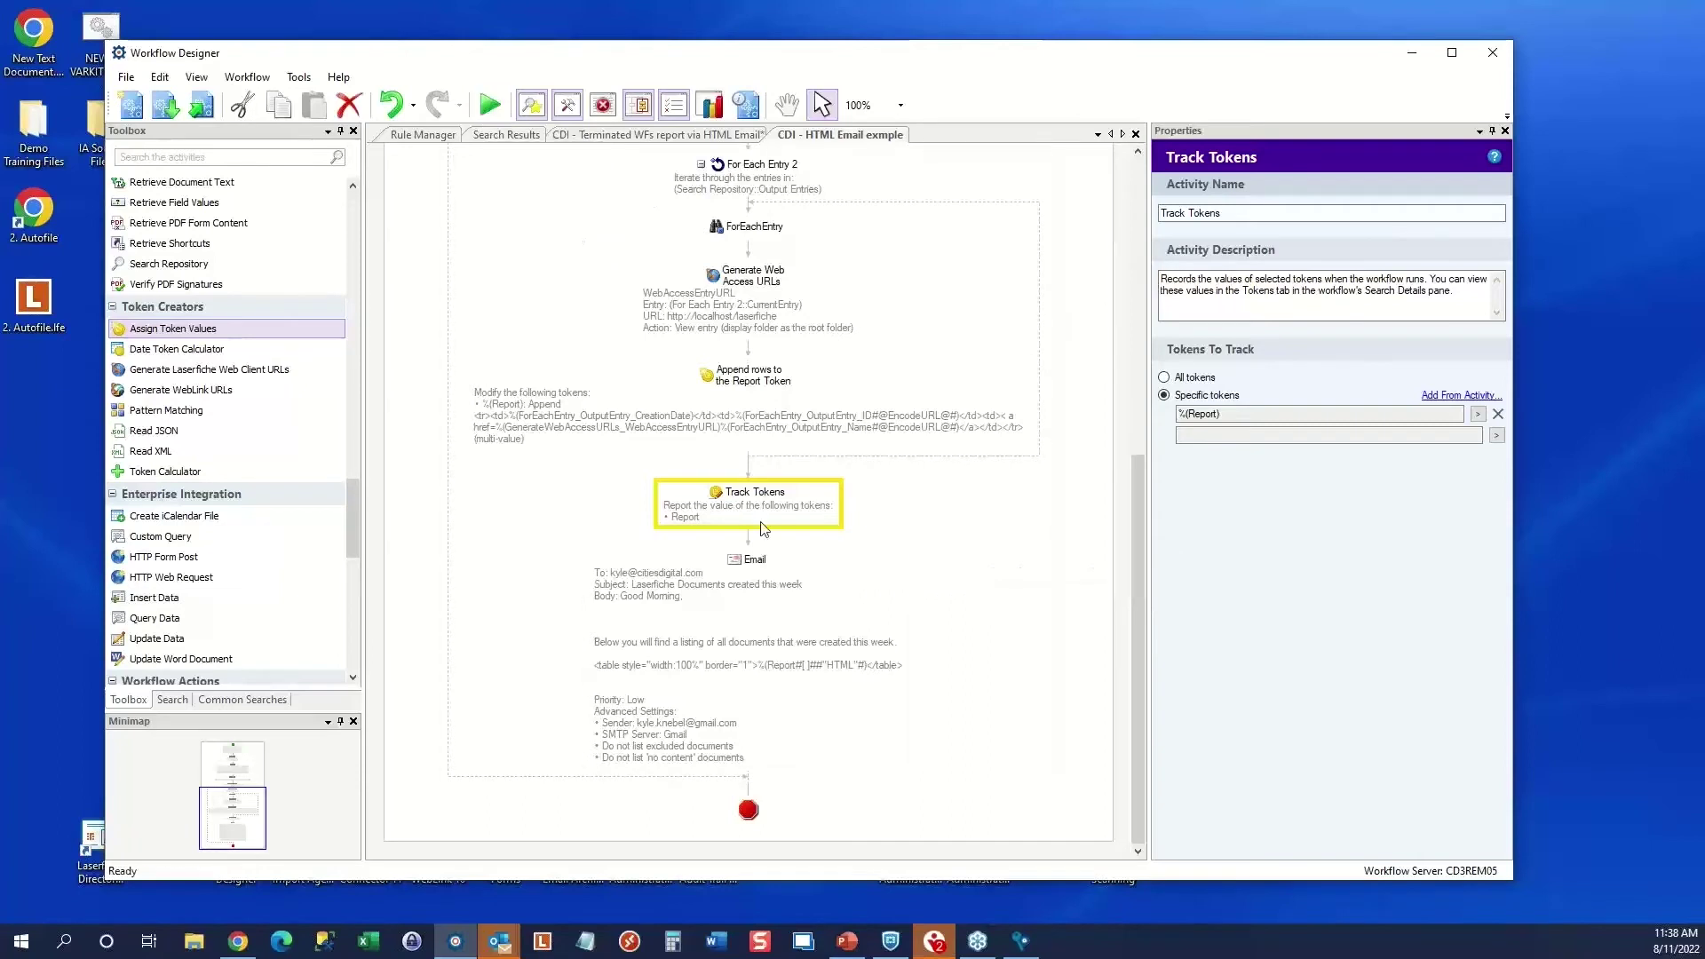
Disable the Email activity and run the workflow, publishing the changes before it starts
{"action": "left_click", "coordinate": [749, 579]}
{"action": "right_click", "coordinate": [753, 576]}
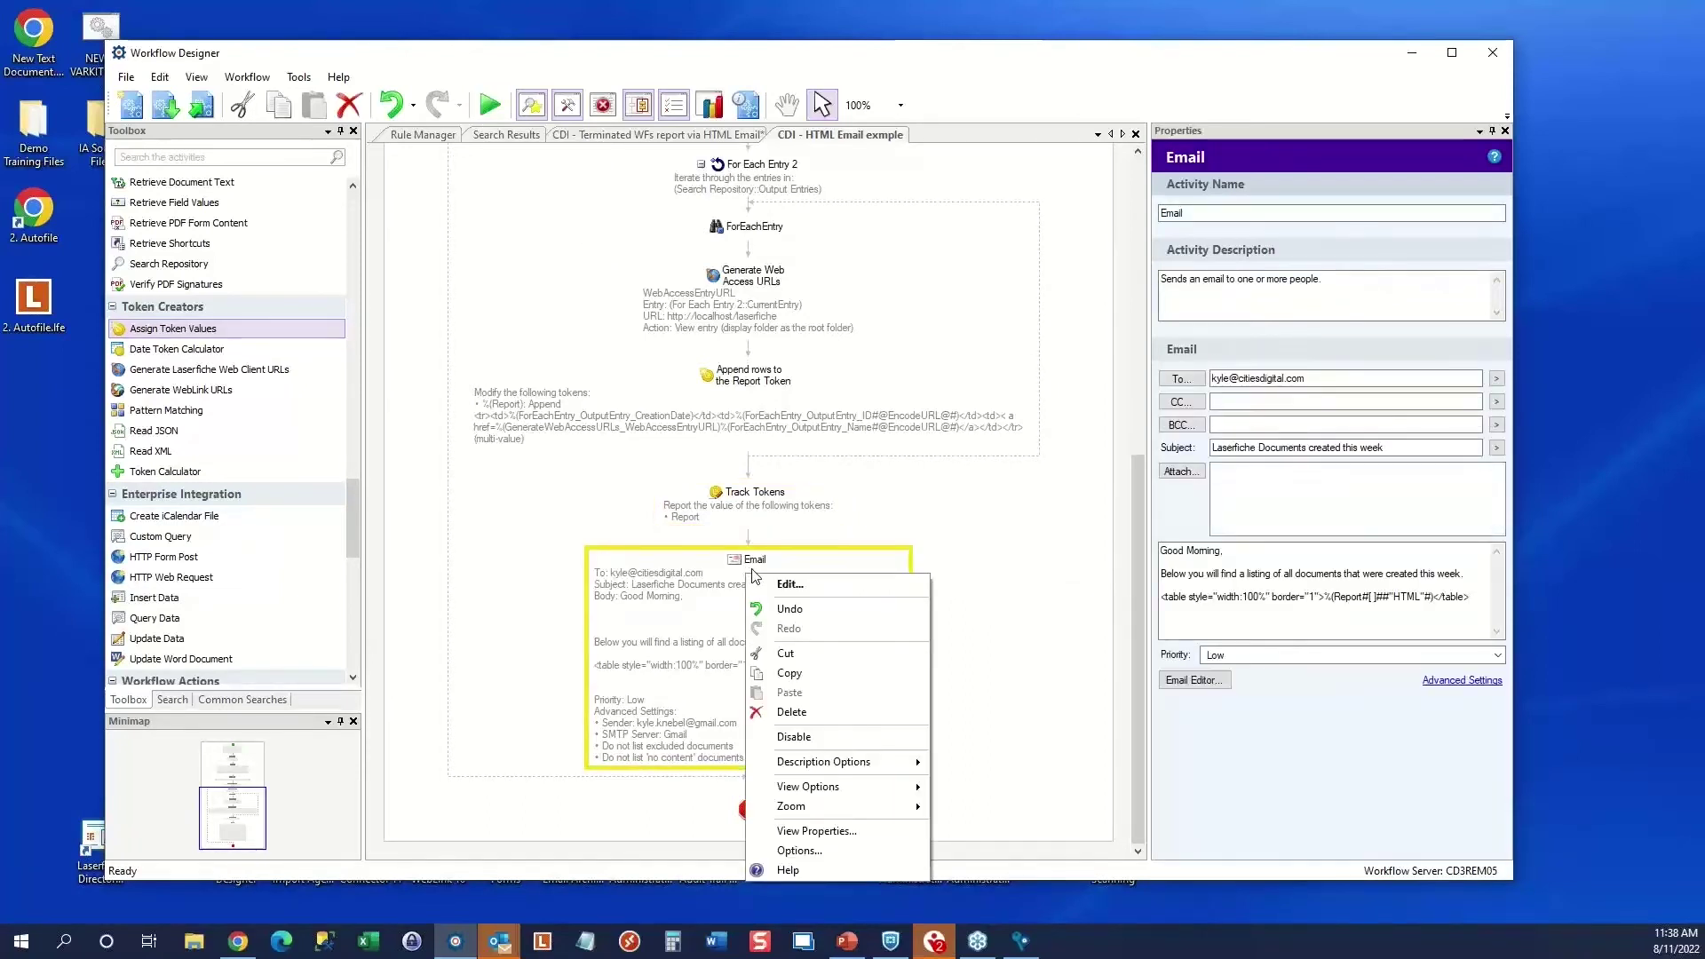
{"action": "left_click", "coordinate": [795, 742]}
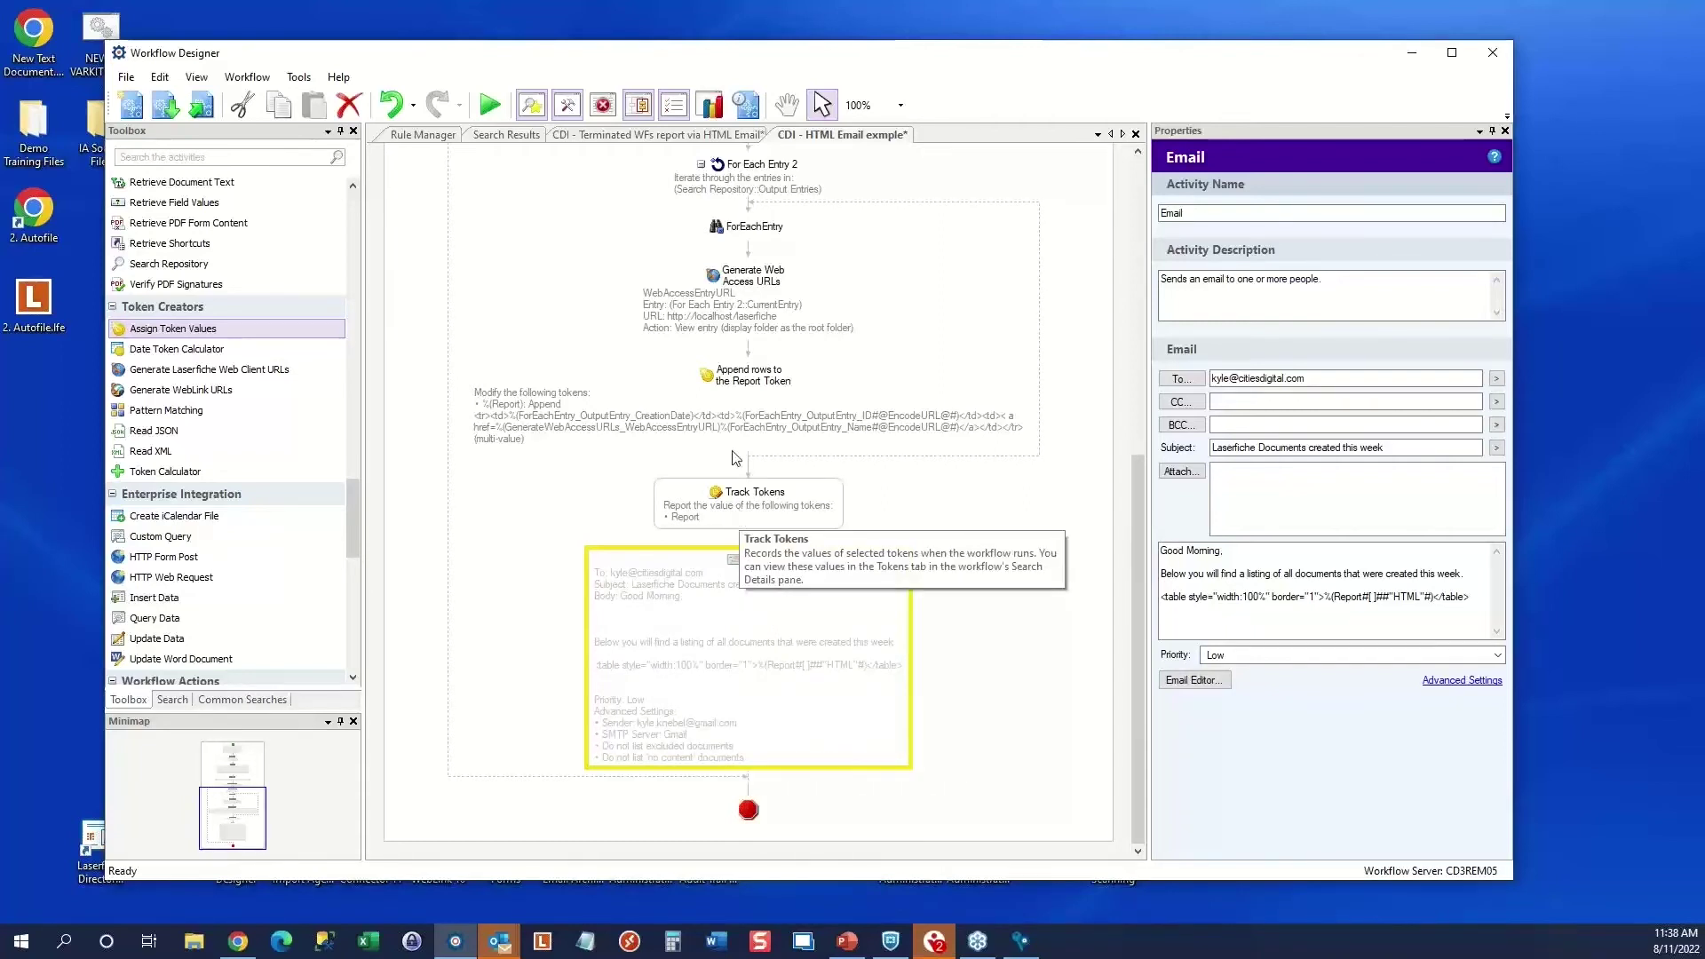
{"action": "left_click", "coordinate": [490, 105]}
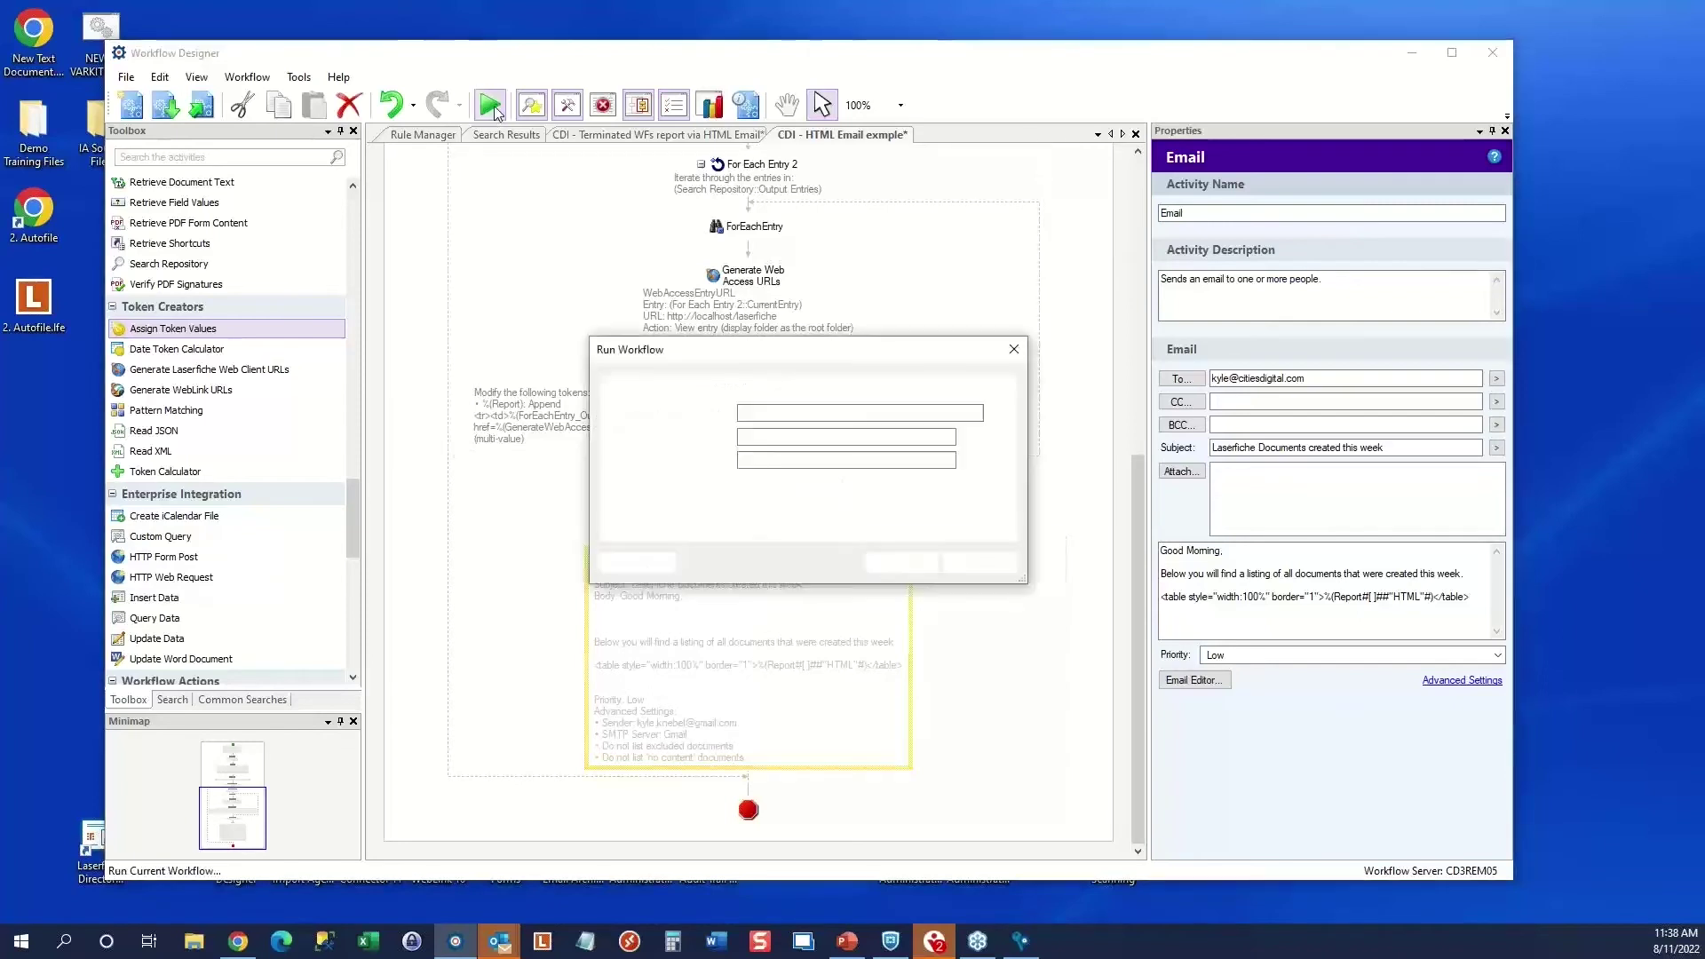
{"action": "left_click", "coordinate": [902, 564]}
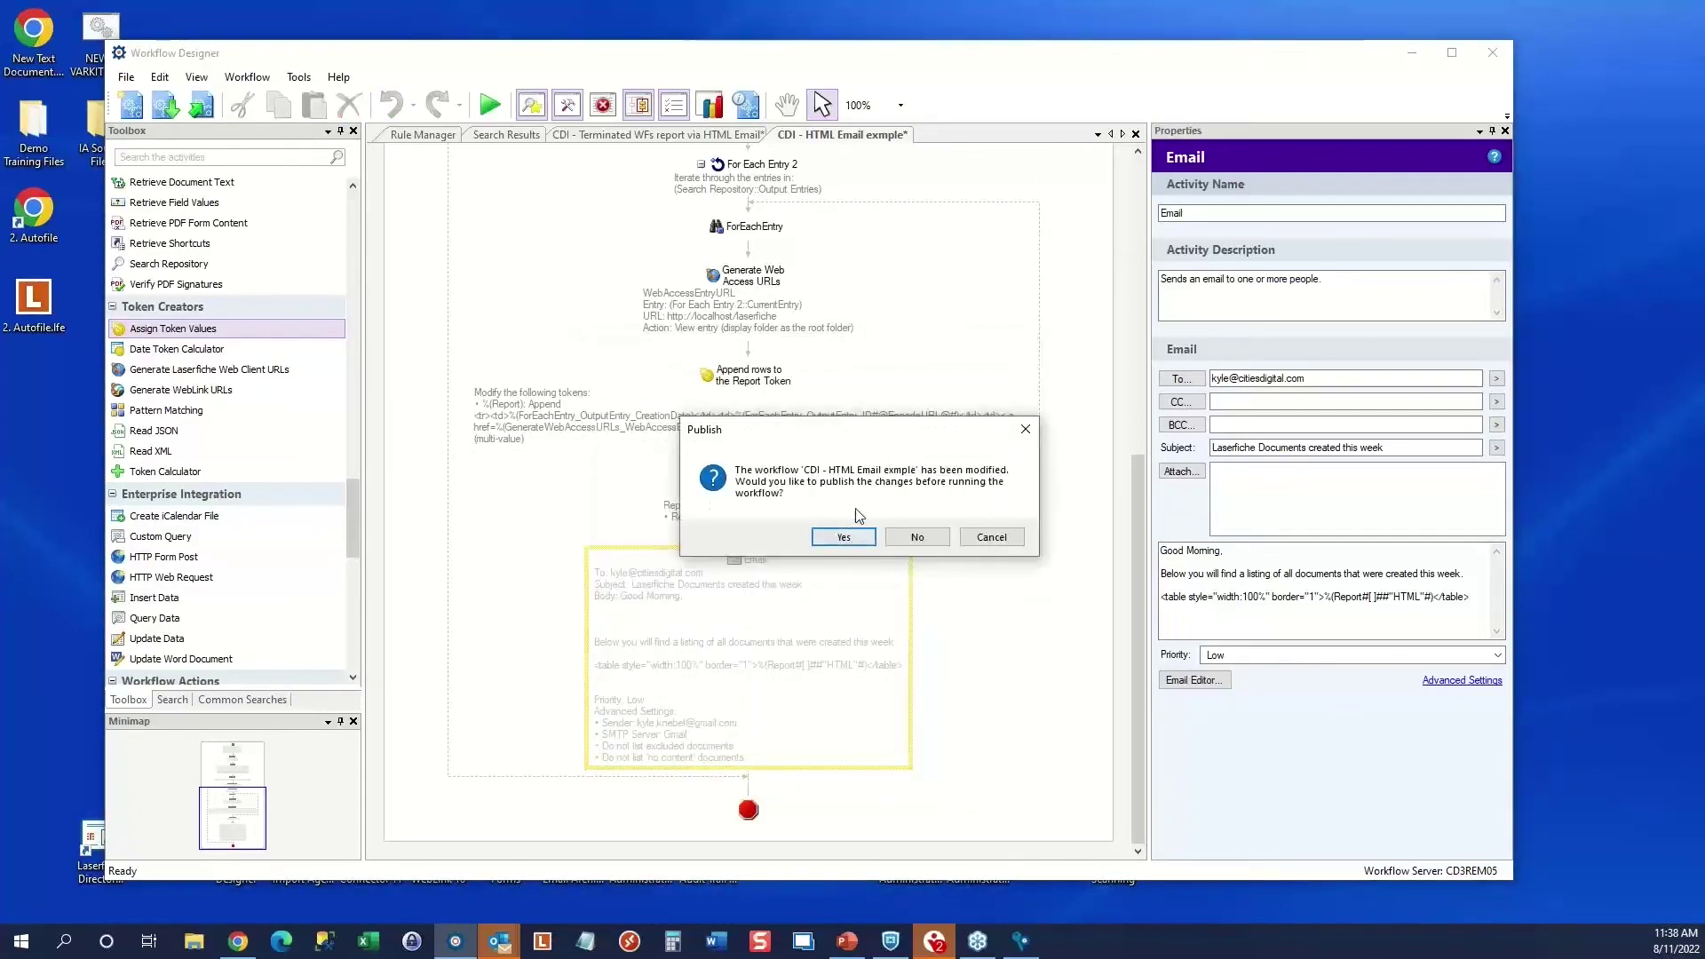
{"action": "left_click", "coordinate": [840, 538]}
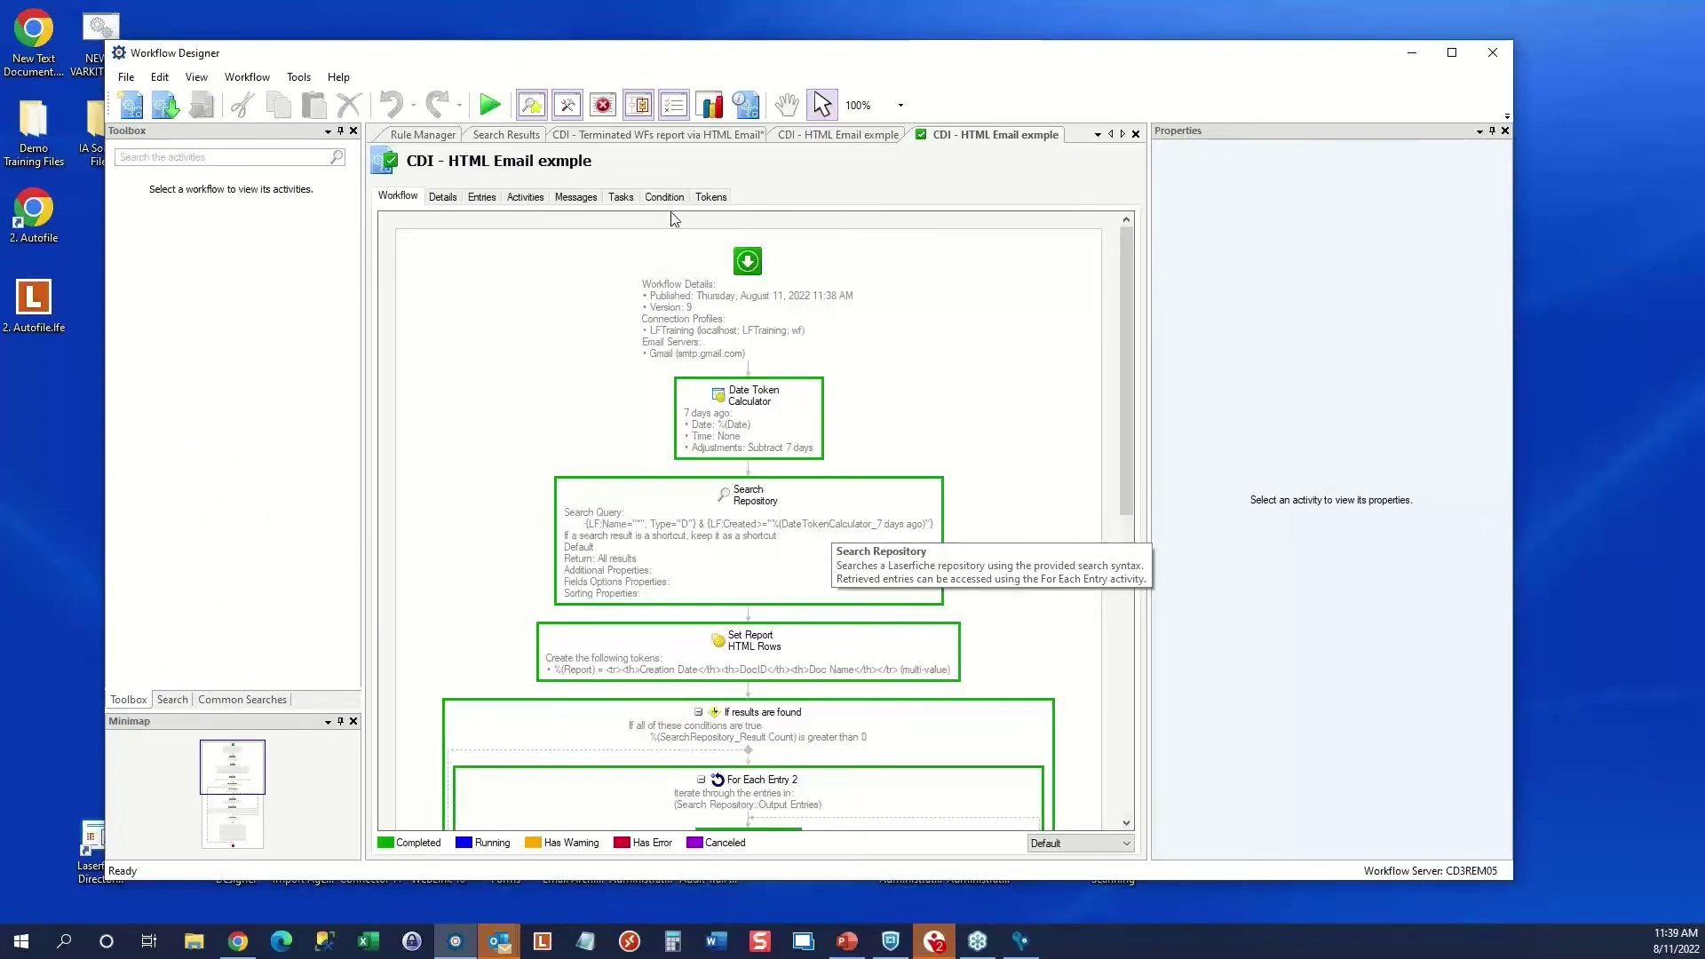
Examine the full tracked value of the Report token in the completed workflow run
{"action": "left_click", "coordinate": [711, 196]}
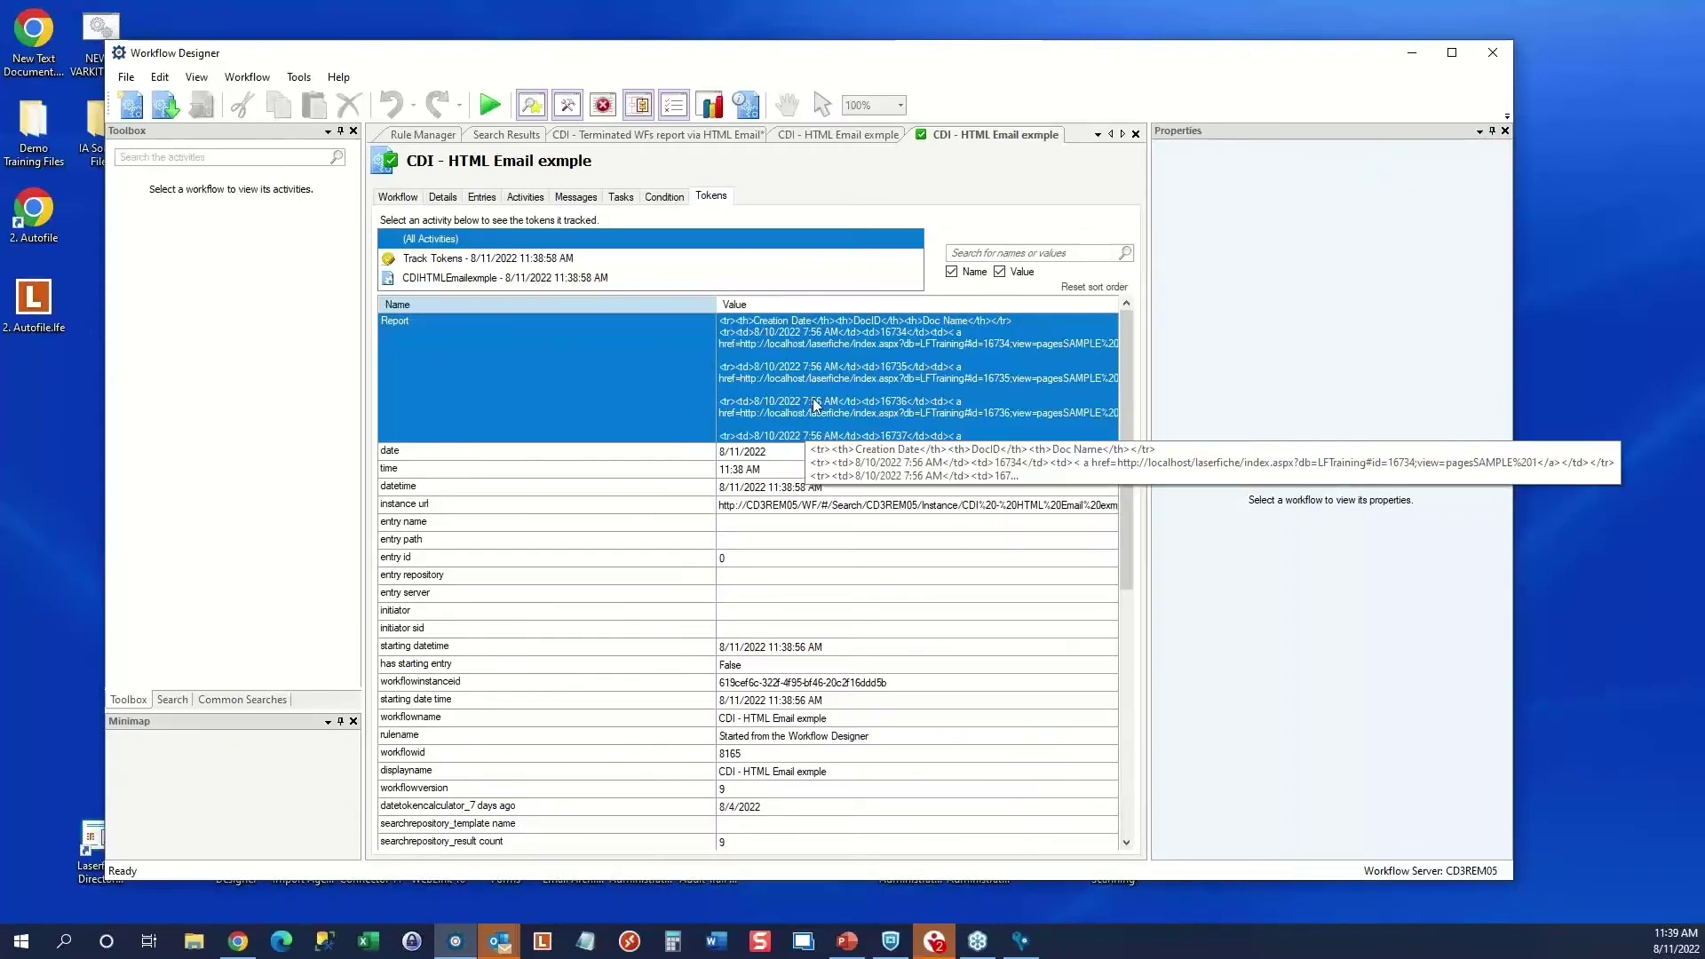
{"action": "scroll", "coordinate": [765, 604], "scroll_direction": "down", "scroll_amount": 4}
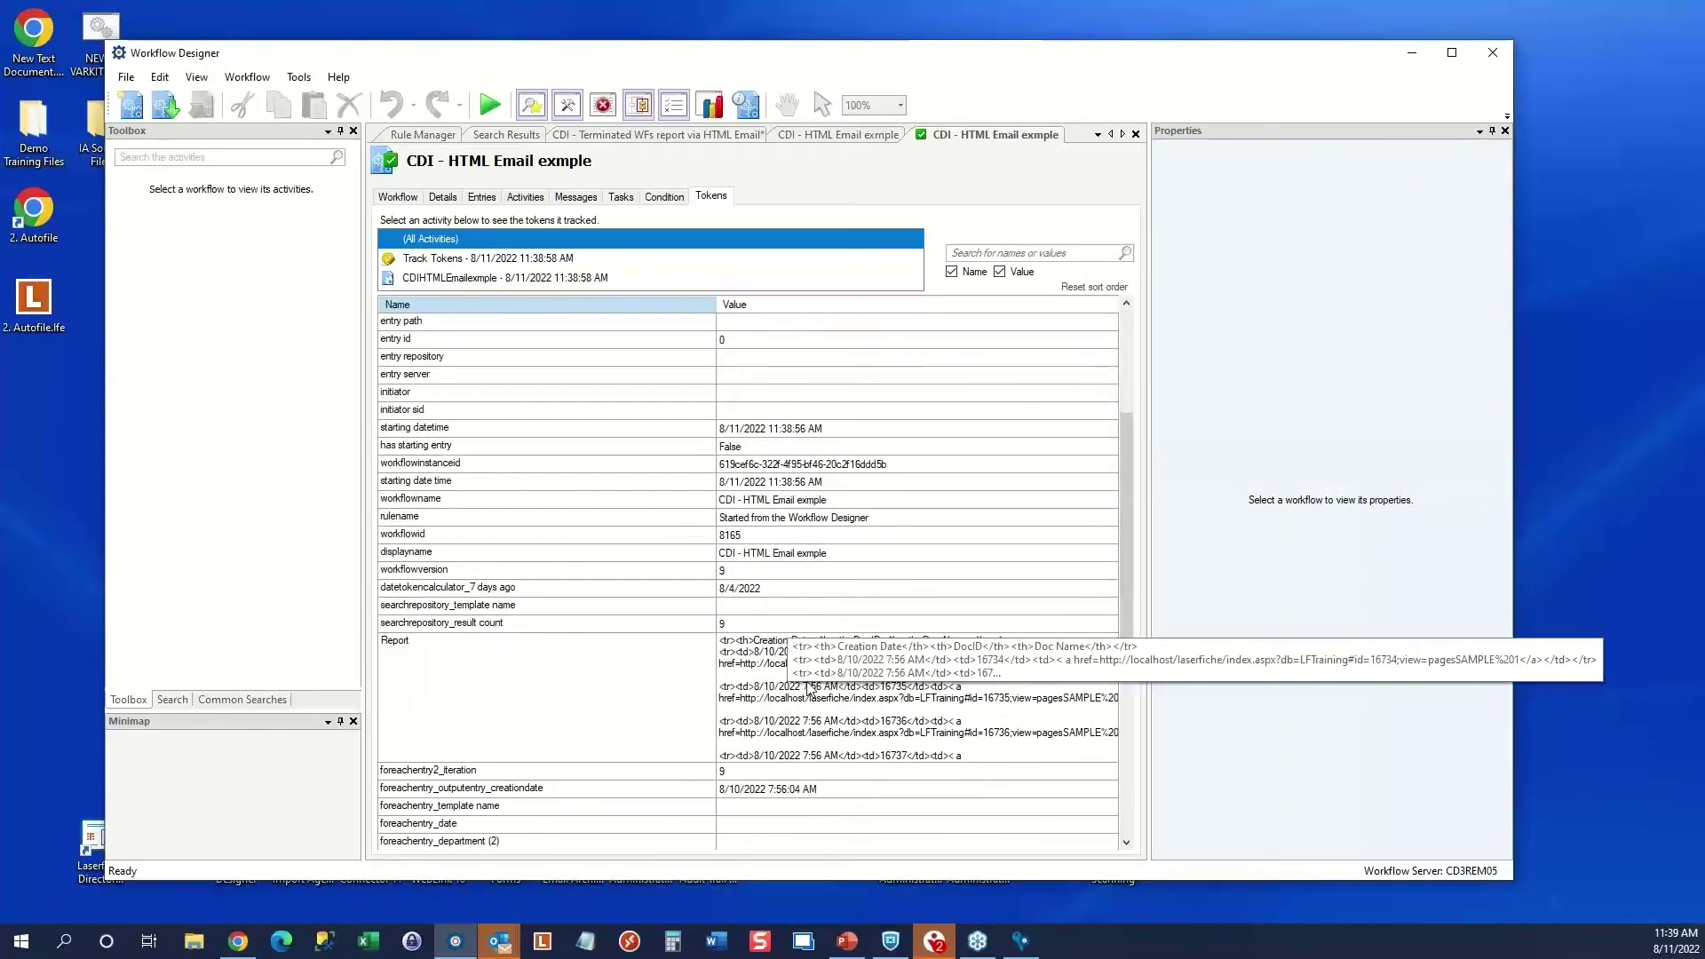
{"action": "double_click", "coordinate": [781, 711]}
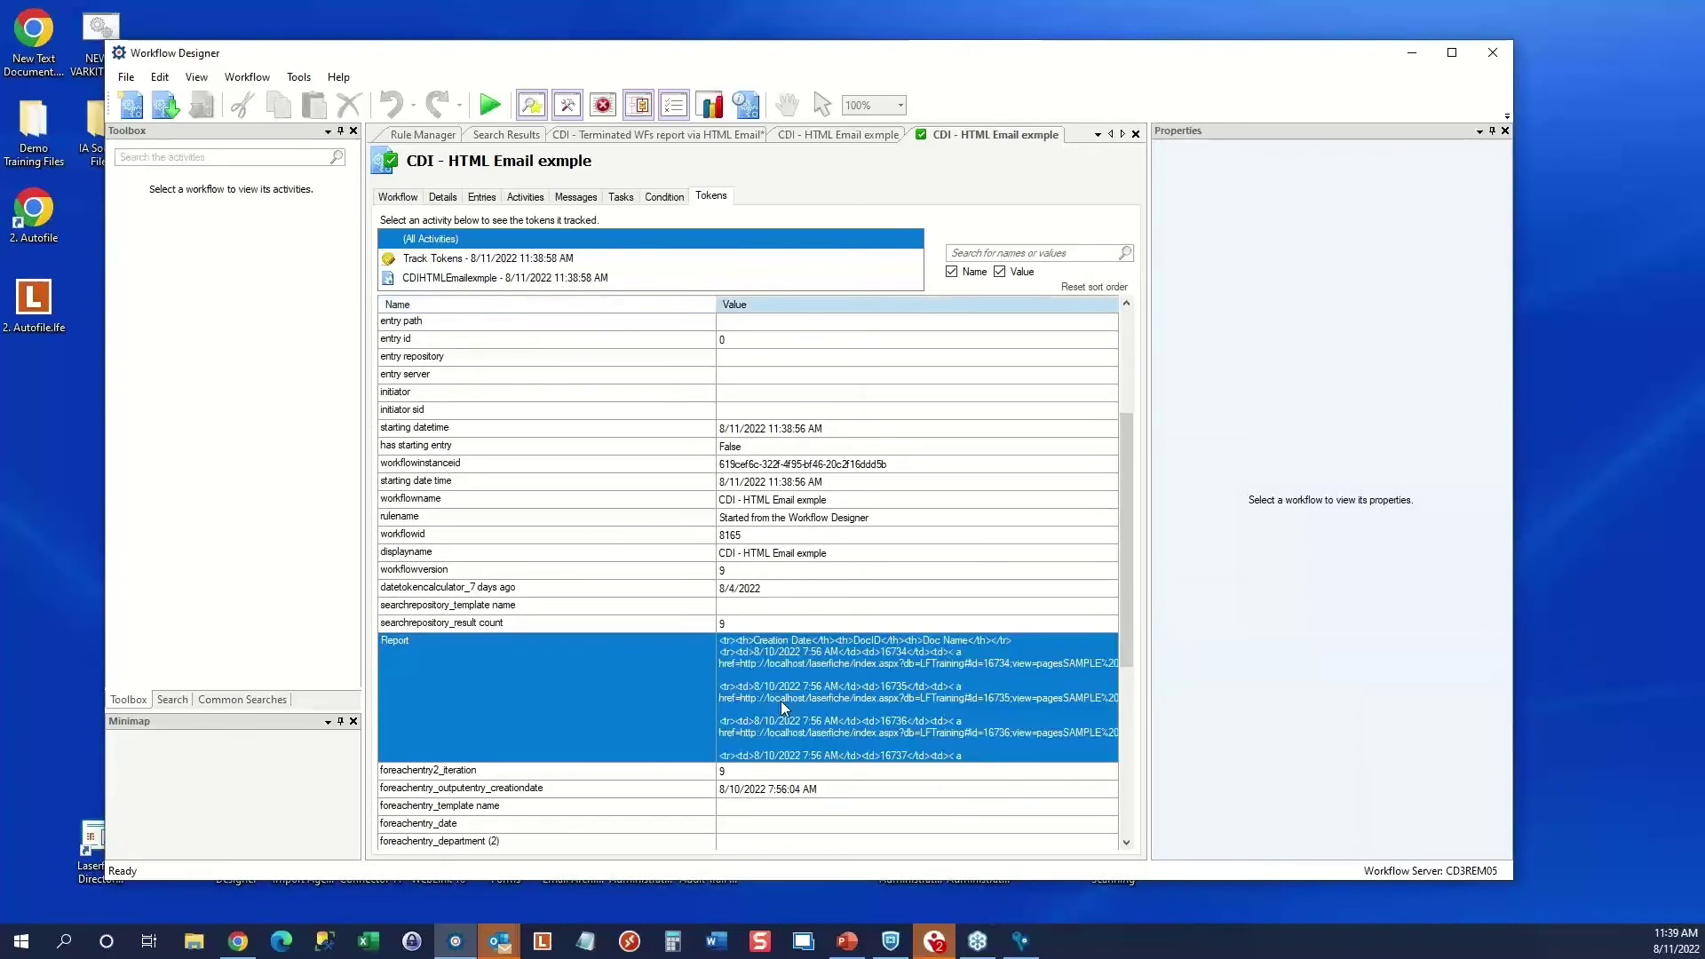
{"action": "left_click_drag", "start_coordinate": [756, 545], "coordinate": [754, 544]}
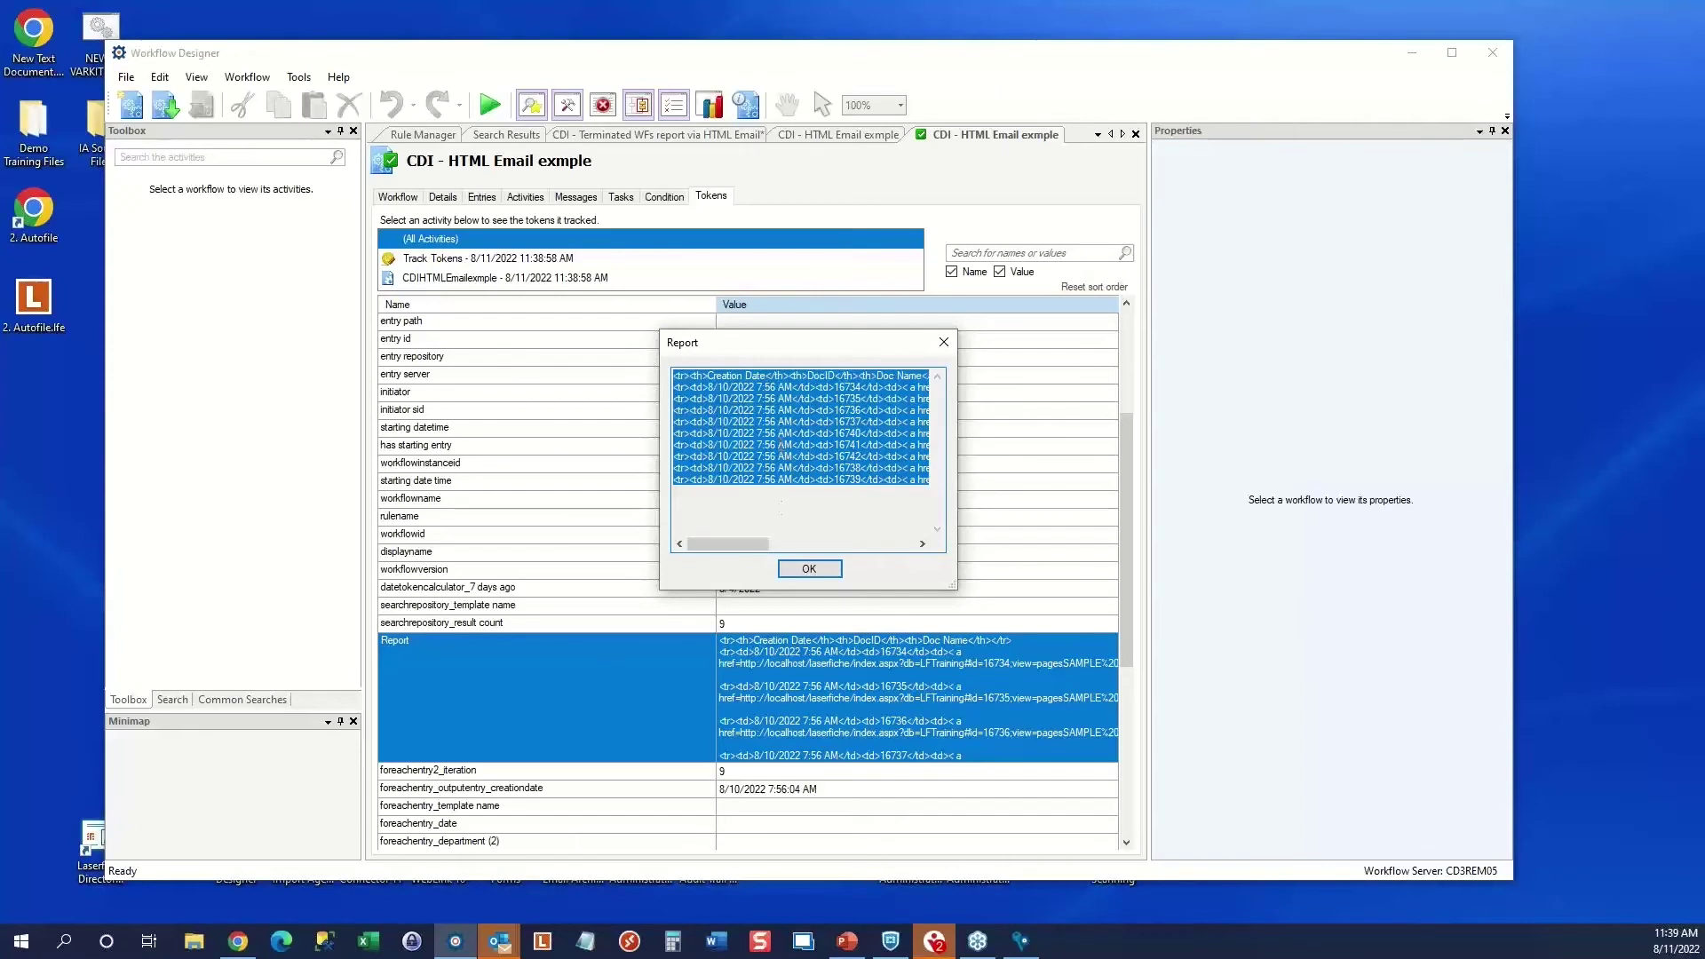
{"action": "left_click", "coordinate": [809, 569]}
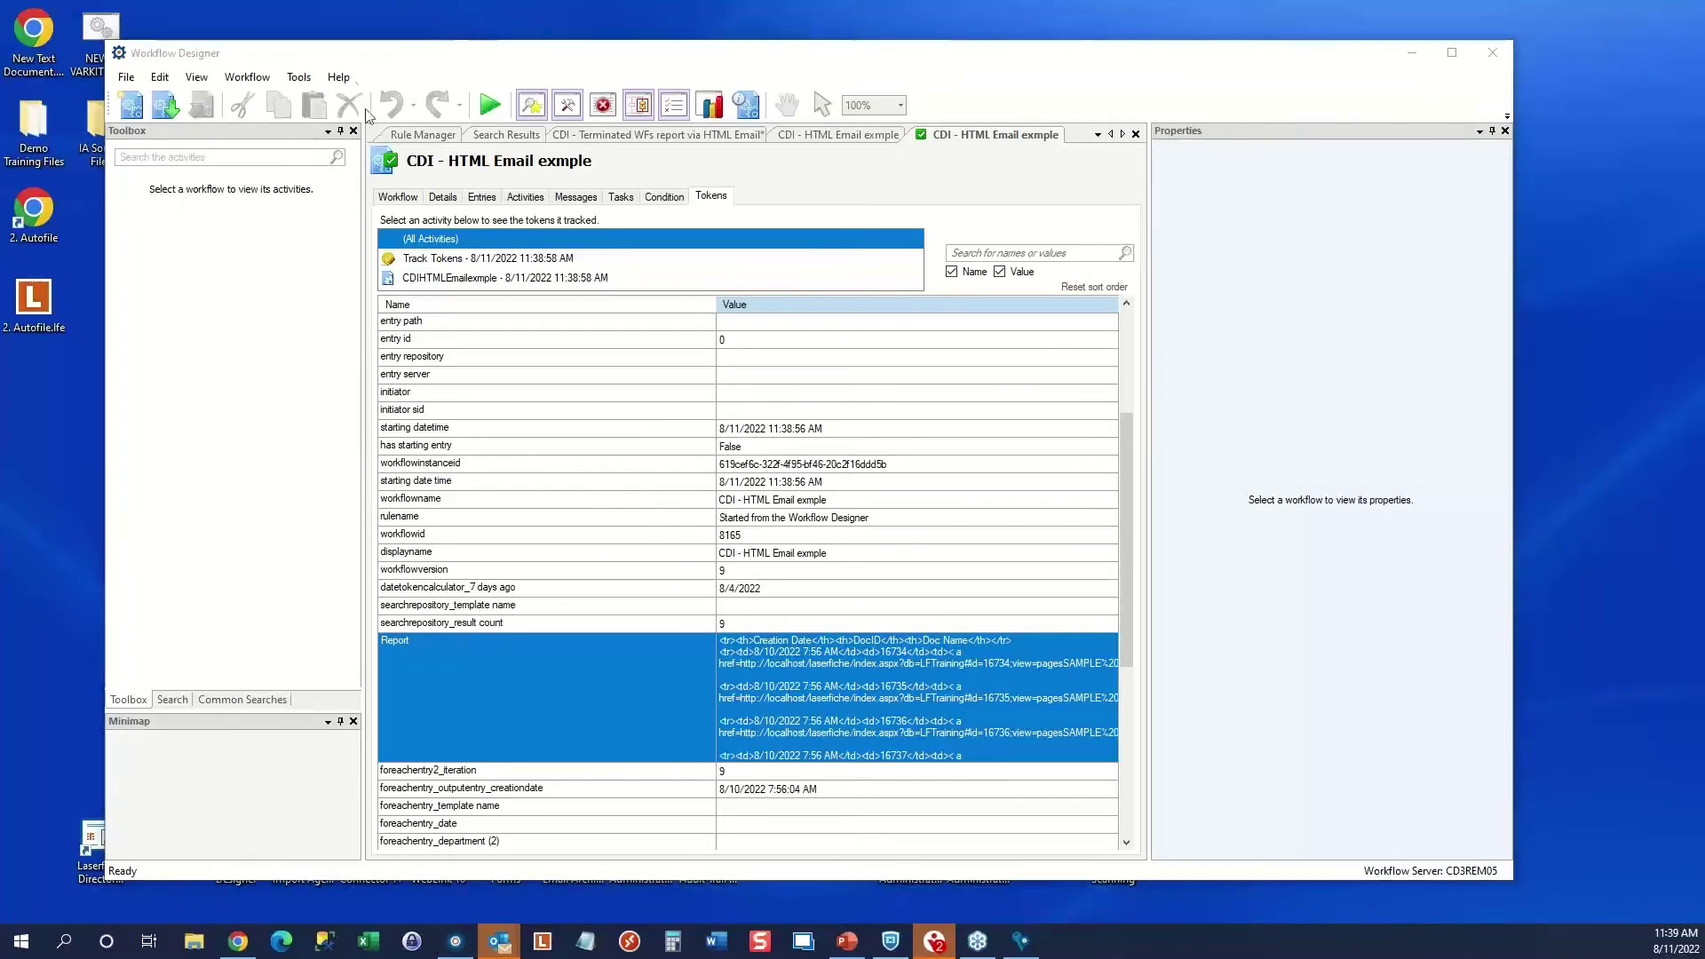
Open TAble.html from the HTML Pages desktop folder in the browser, examine the rendered document table, and close it
{"action": "left_click_drag", "start_coordinate": [441, 53], "coordinate": [670, 77]}
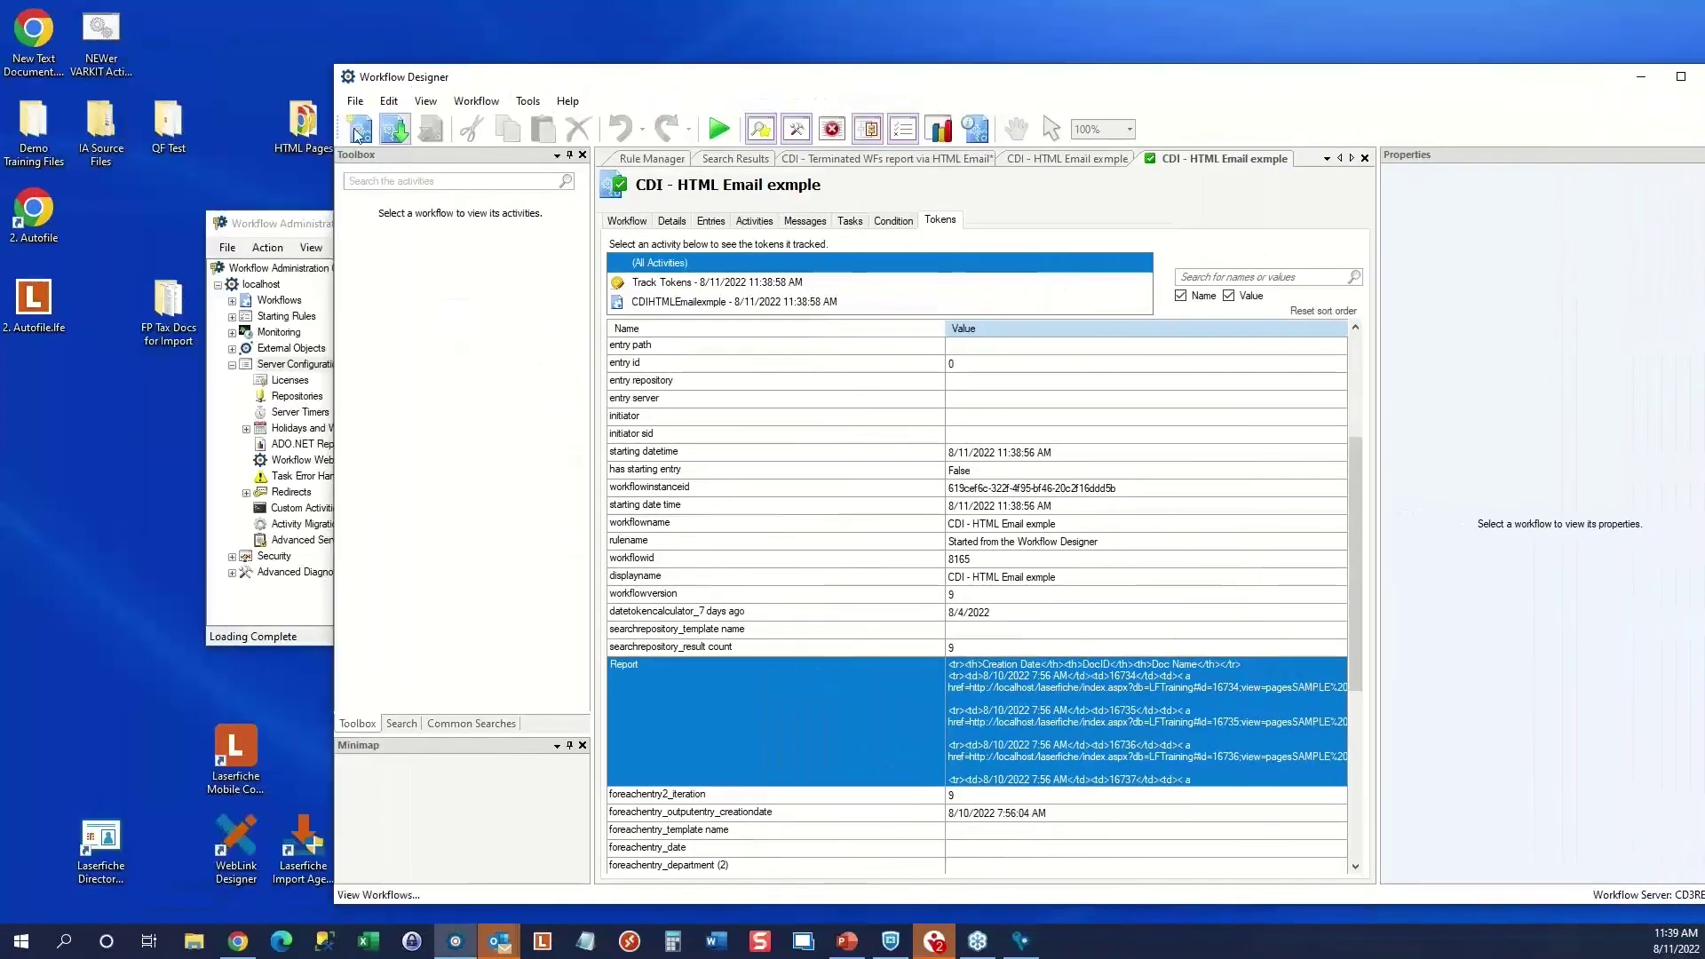
{"action": "double_click", "coordinate": [308, 127]}
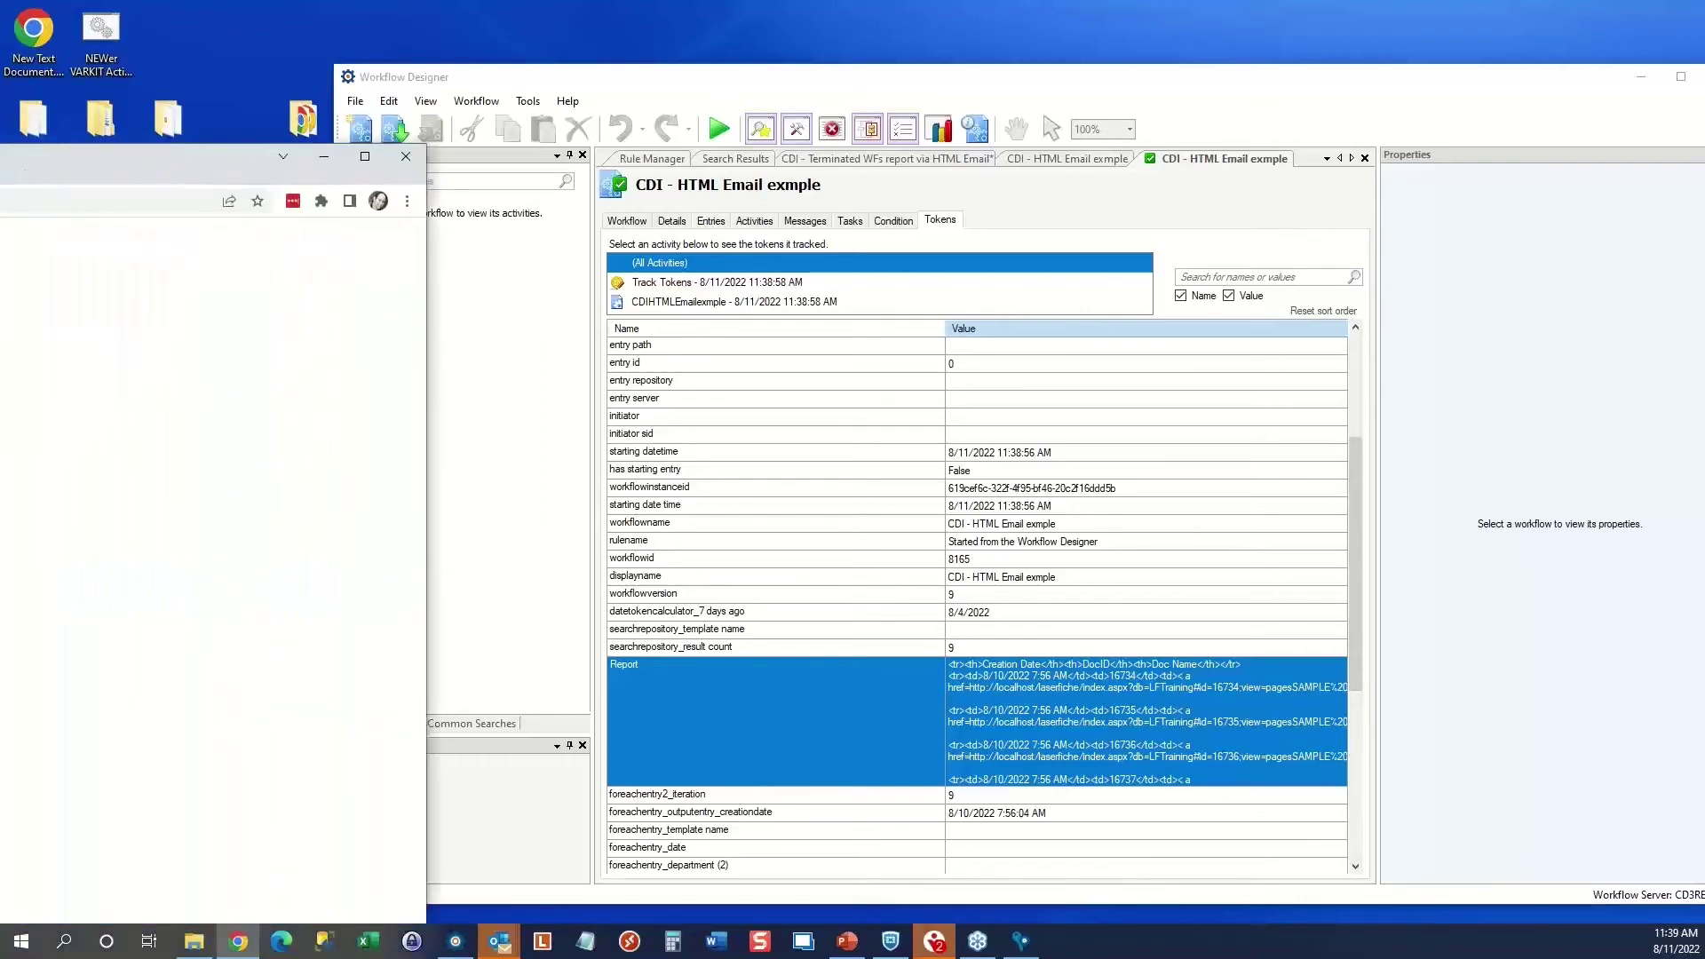
{"action": "left_click_drag", "start_coordinate": [74, 171], "coordinate": [0, 175]}
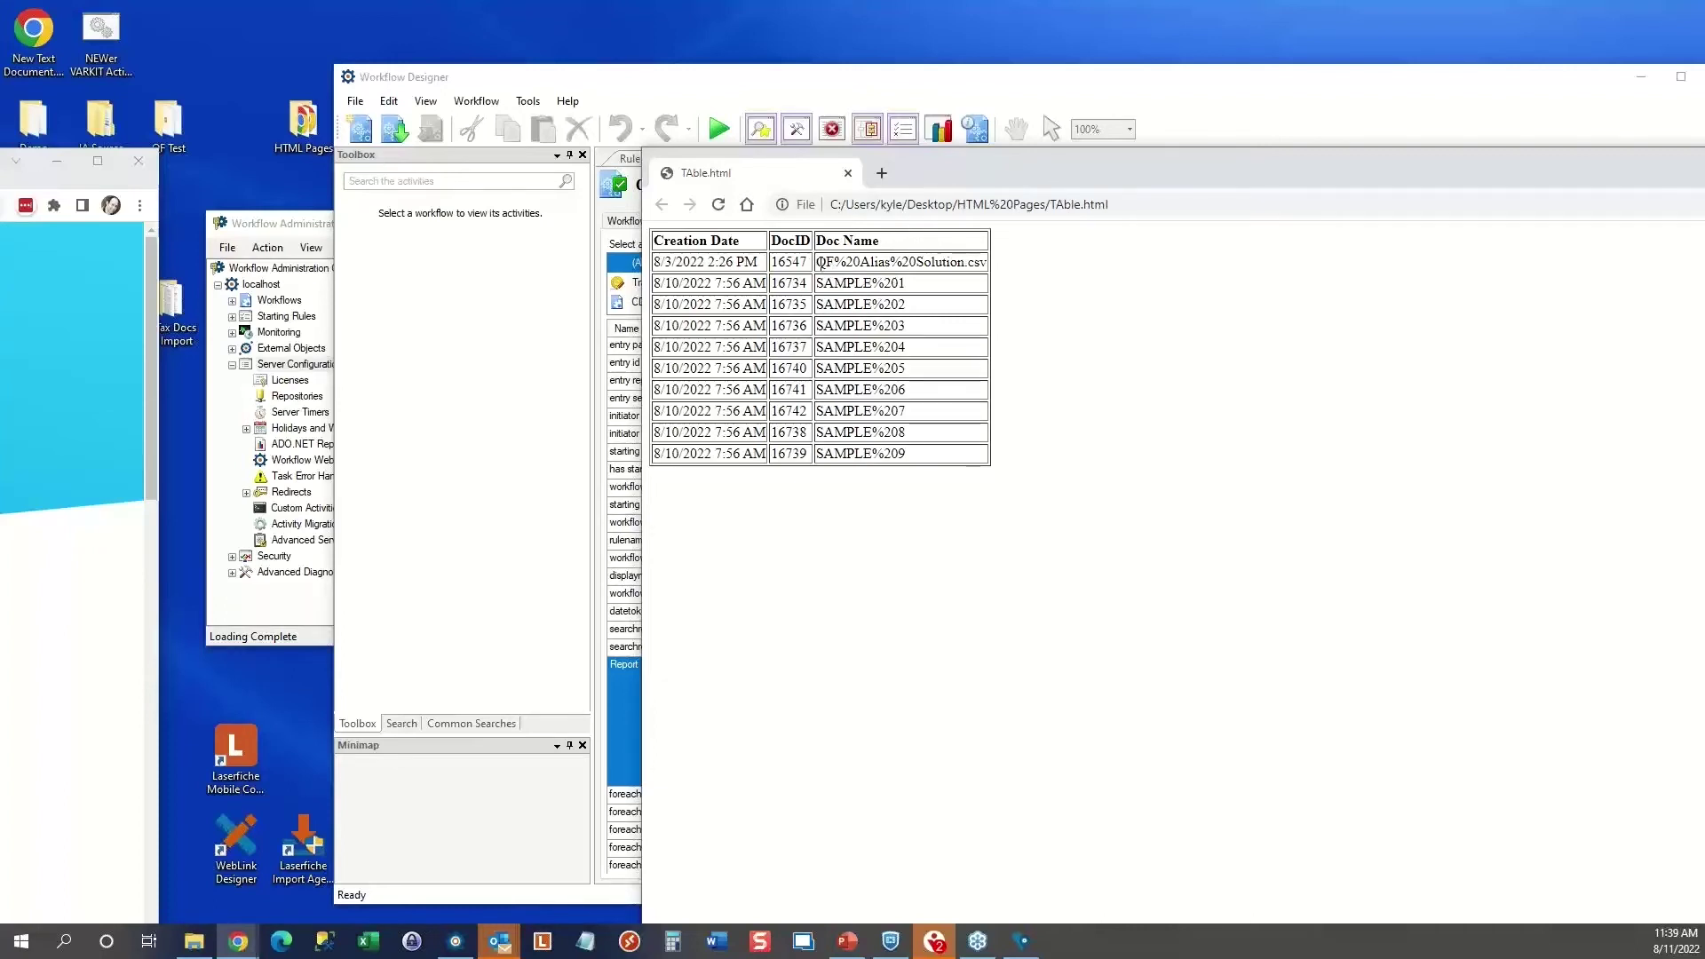
{"action": "left_click_drag", "start_coordinate": [821, 263], "coordinate": [982, 263]}
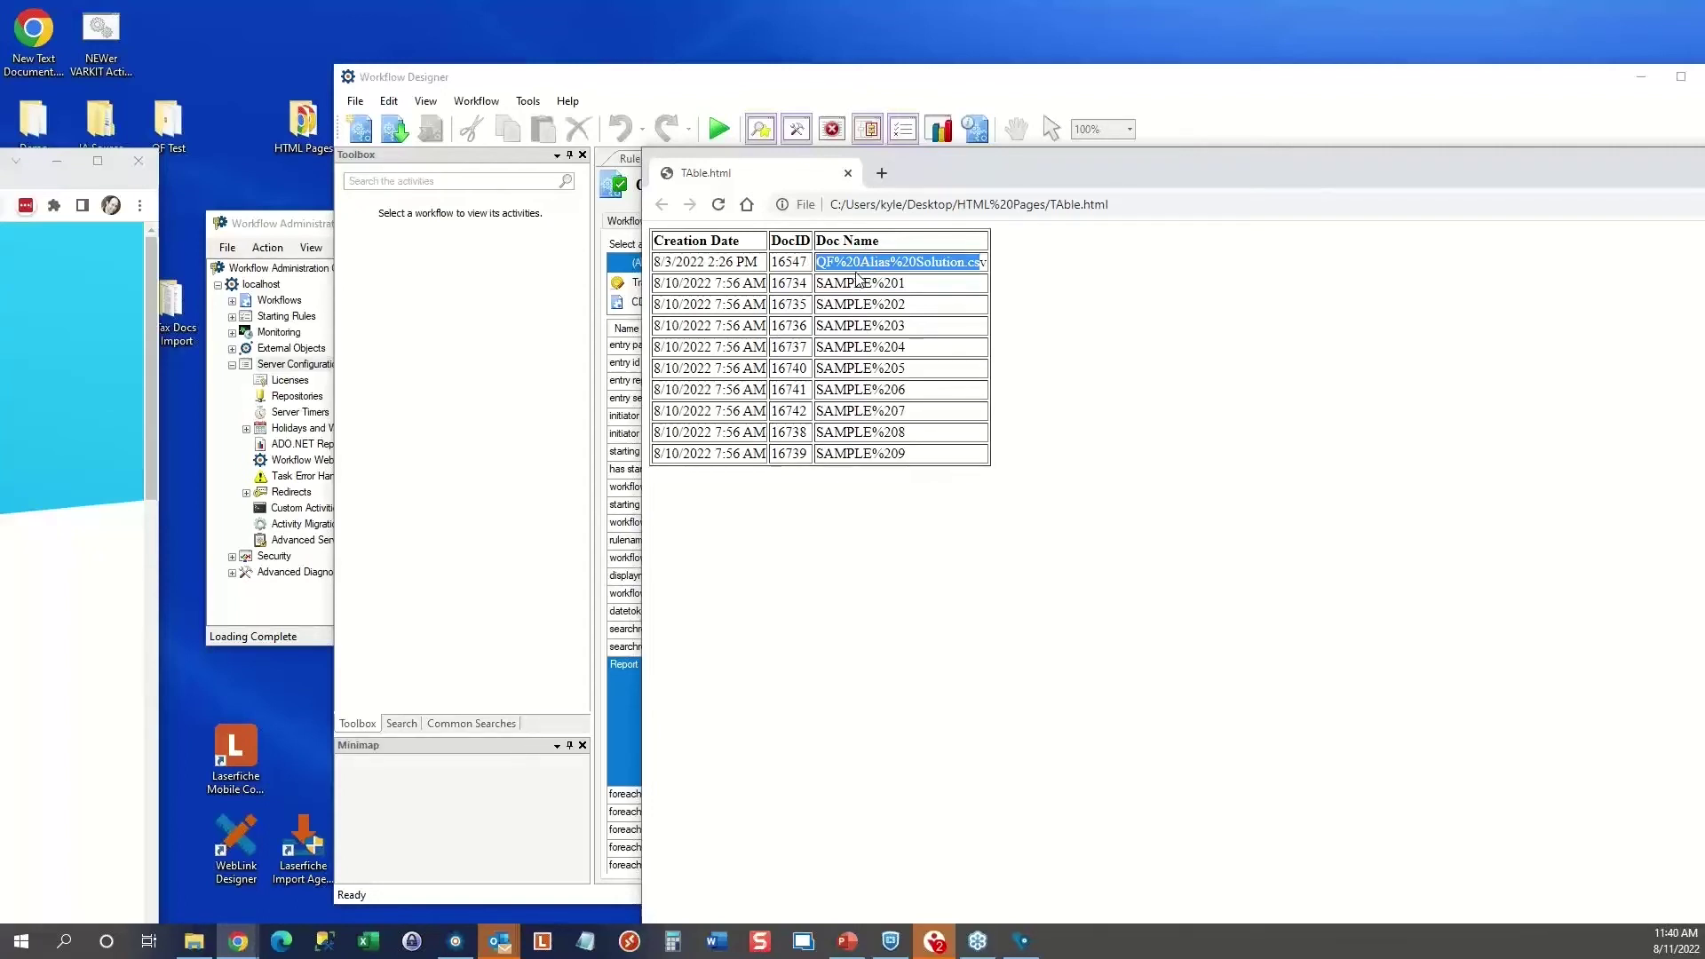
{"action": "left_click", "coordinate": [911, 462]}
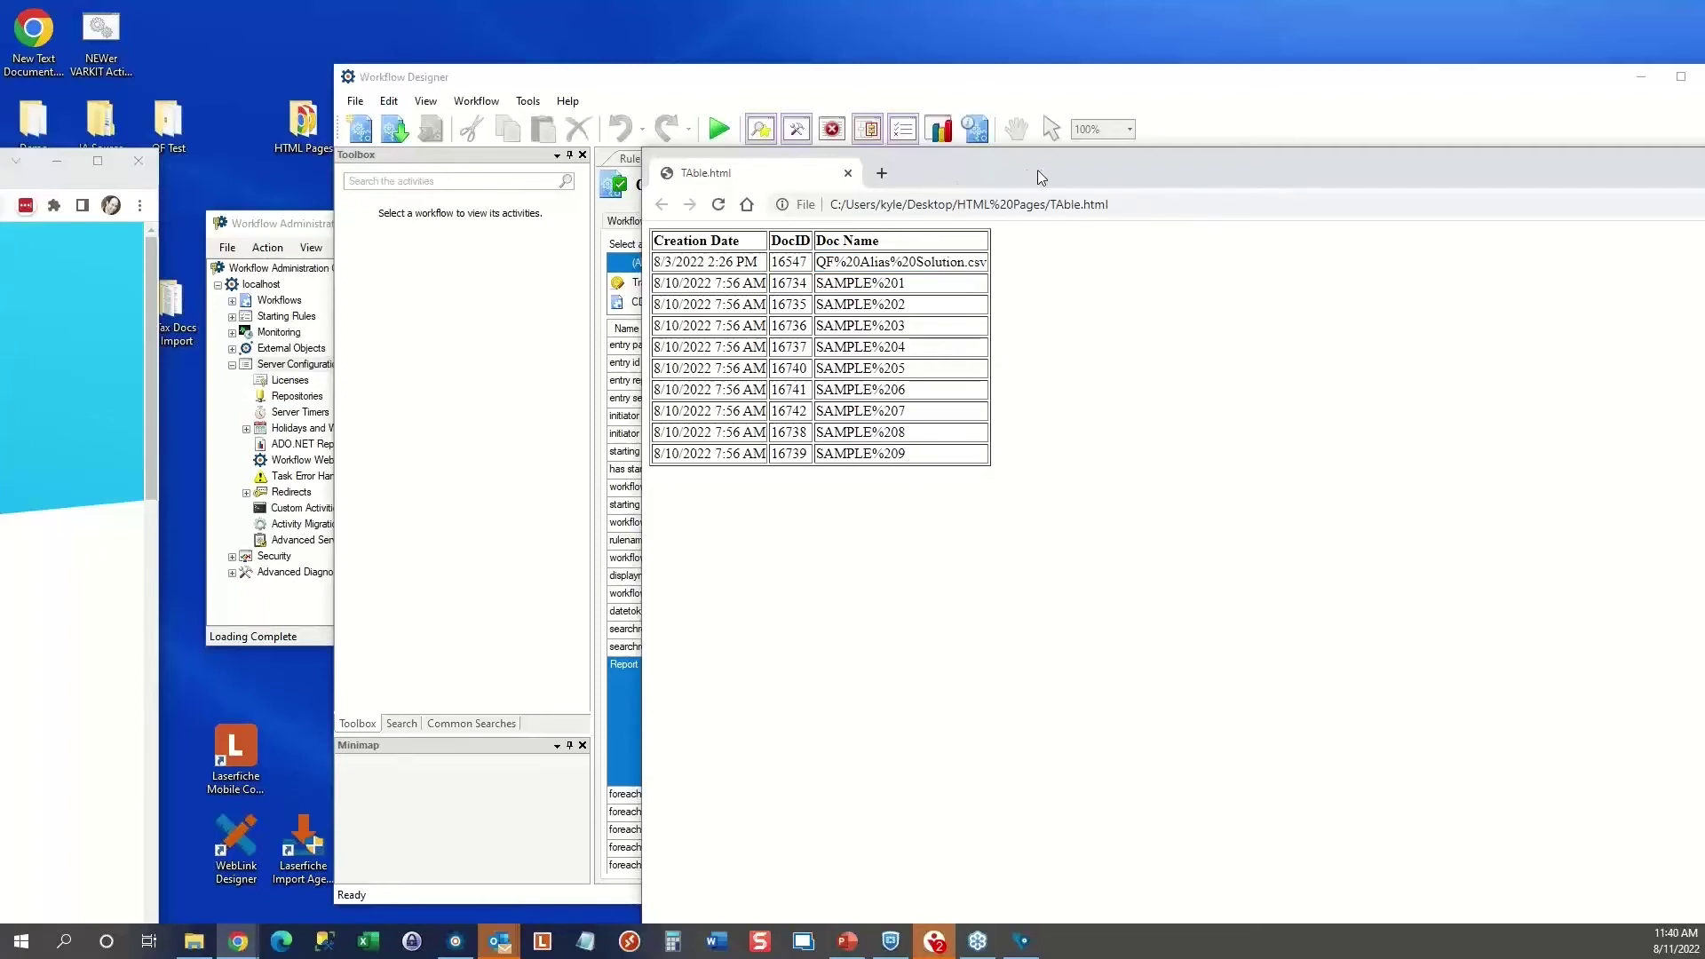
{"action": "left_click_drag", "start_coordinate": [1037, 169], "coordinate": [810, 201]}
{"action": "left_click", "coordinate": [1512, 194]}
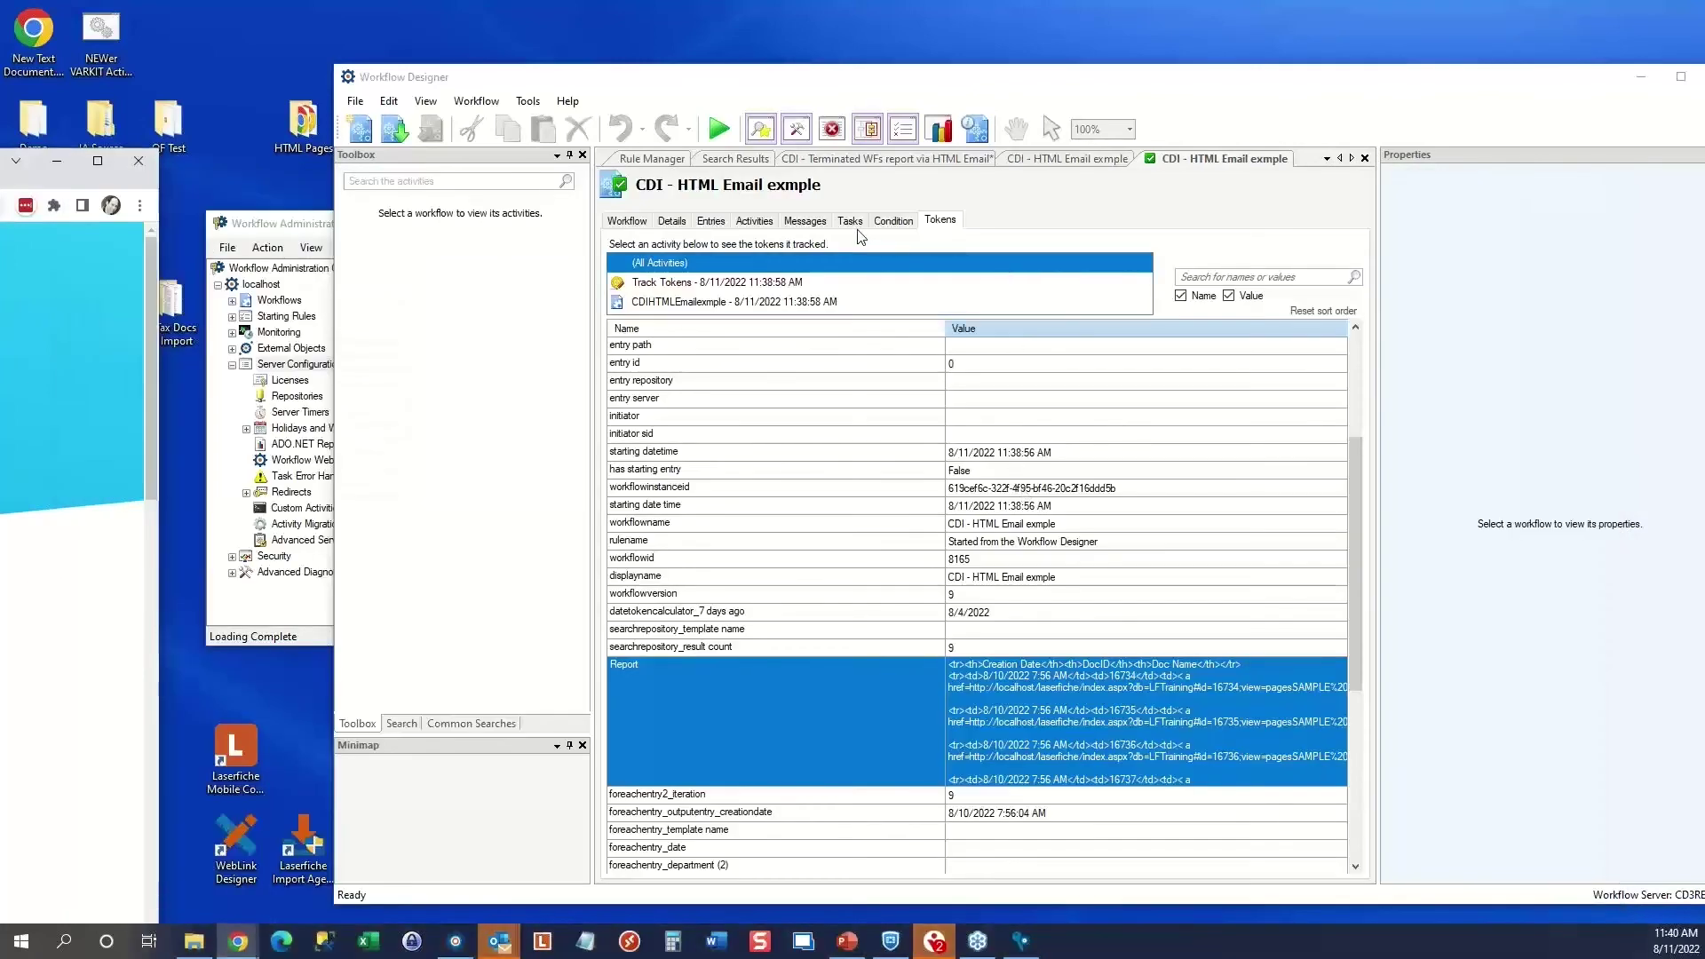
Check the Email activity's advanced settings in the completed run's diagram, and return to the CDI - HTML Email exmple workflow definition
{"action": "left_click", "coordinate": [634, 229]}
{"action": "scroll", "coordinate": [890, 471], "scroll_direction": "down", "scroll_amount": 10}
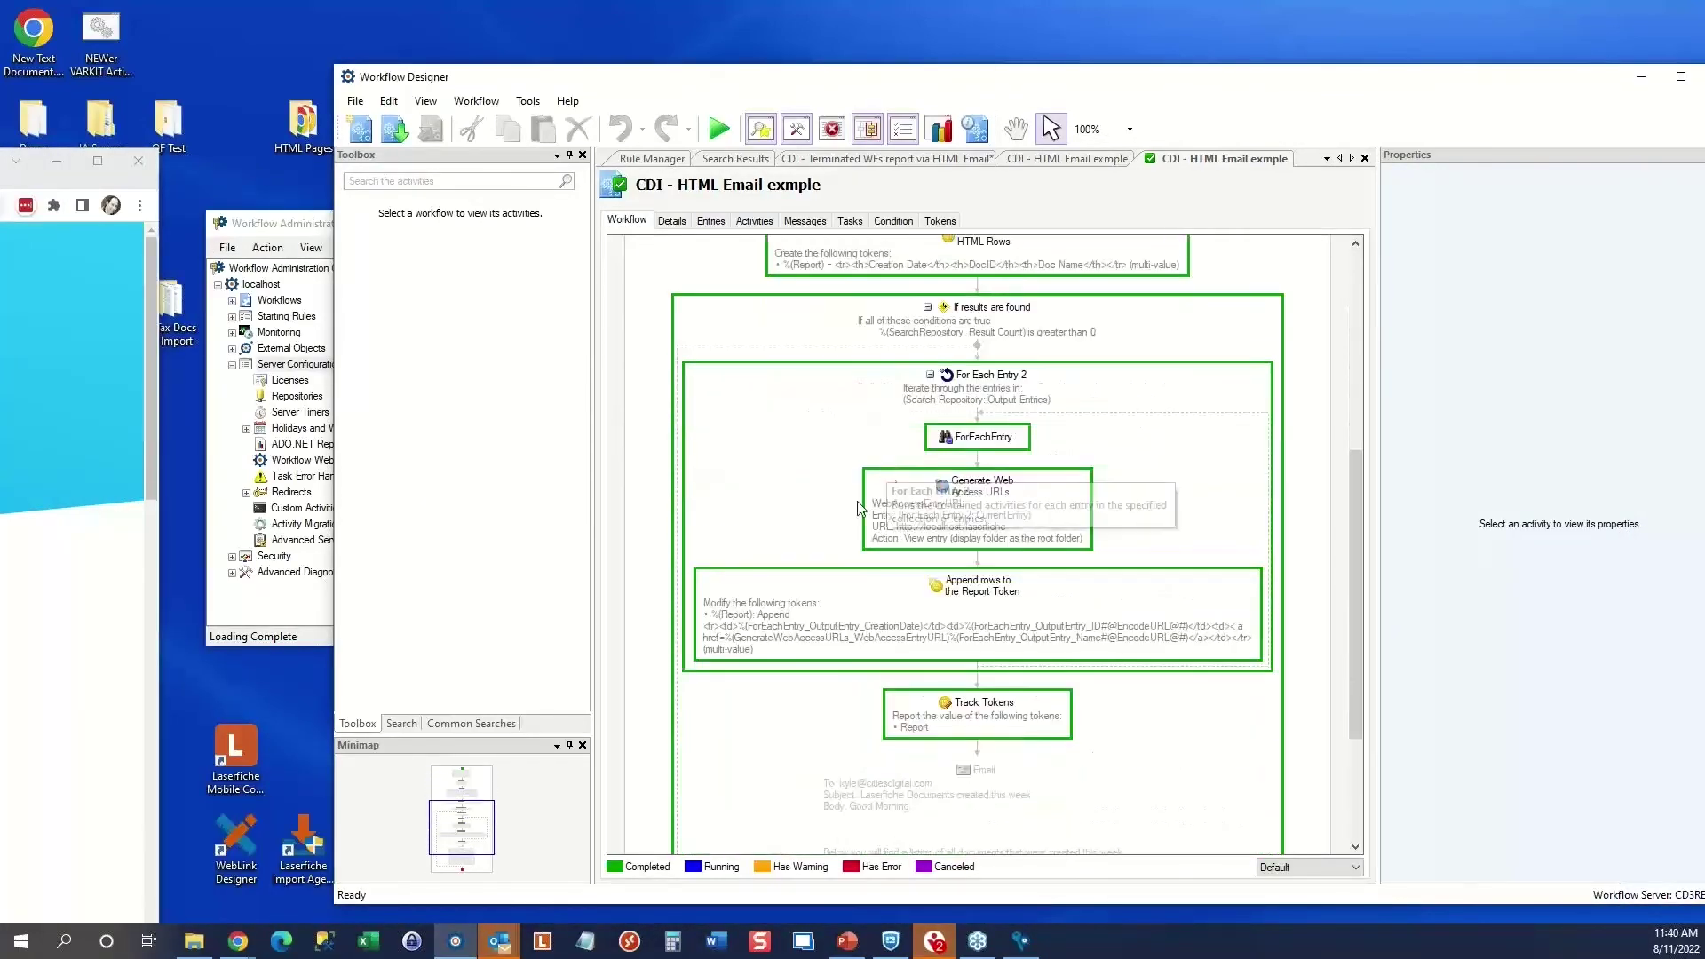
{"action": "scroll", "coordinate": [880, 497], "scroll_direction": "down", "scroll_amount": 3}
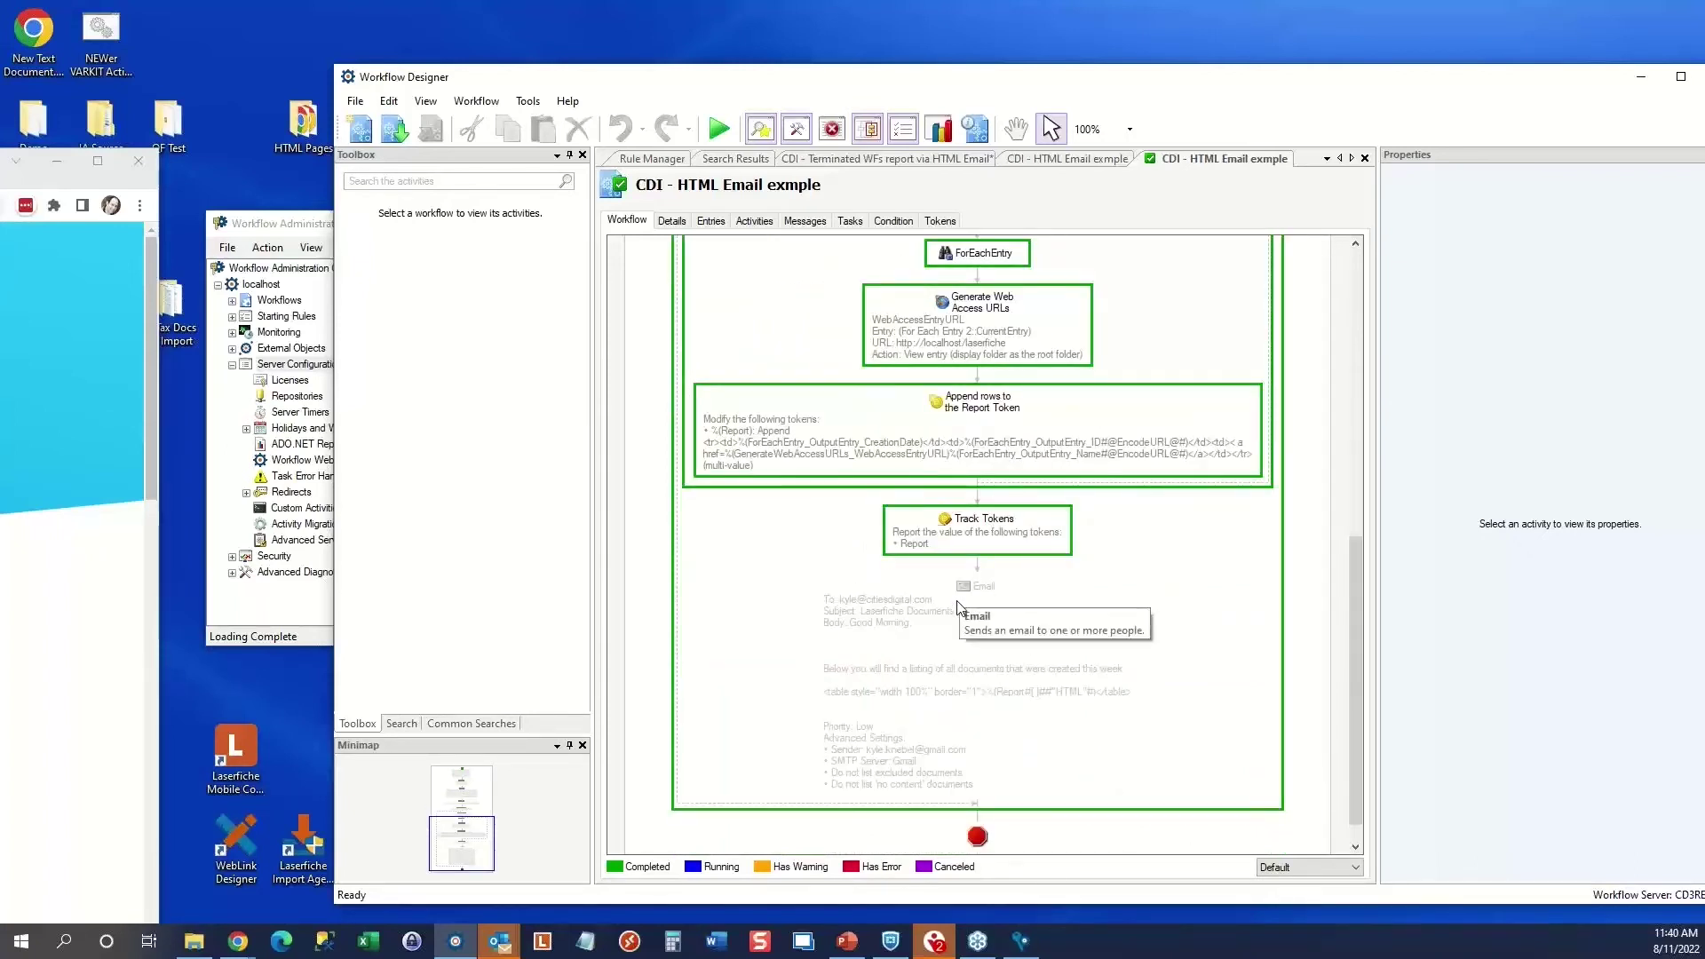
{"action": "left_click", "coordinate": [919, 636]}
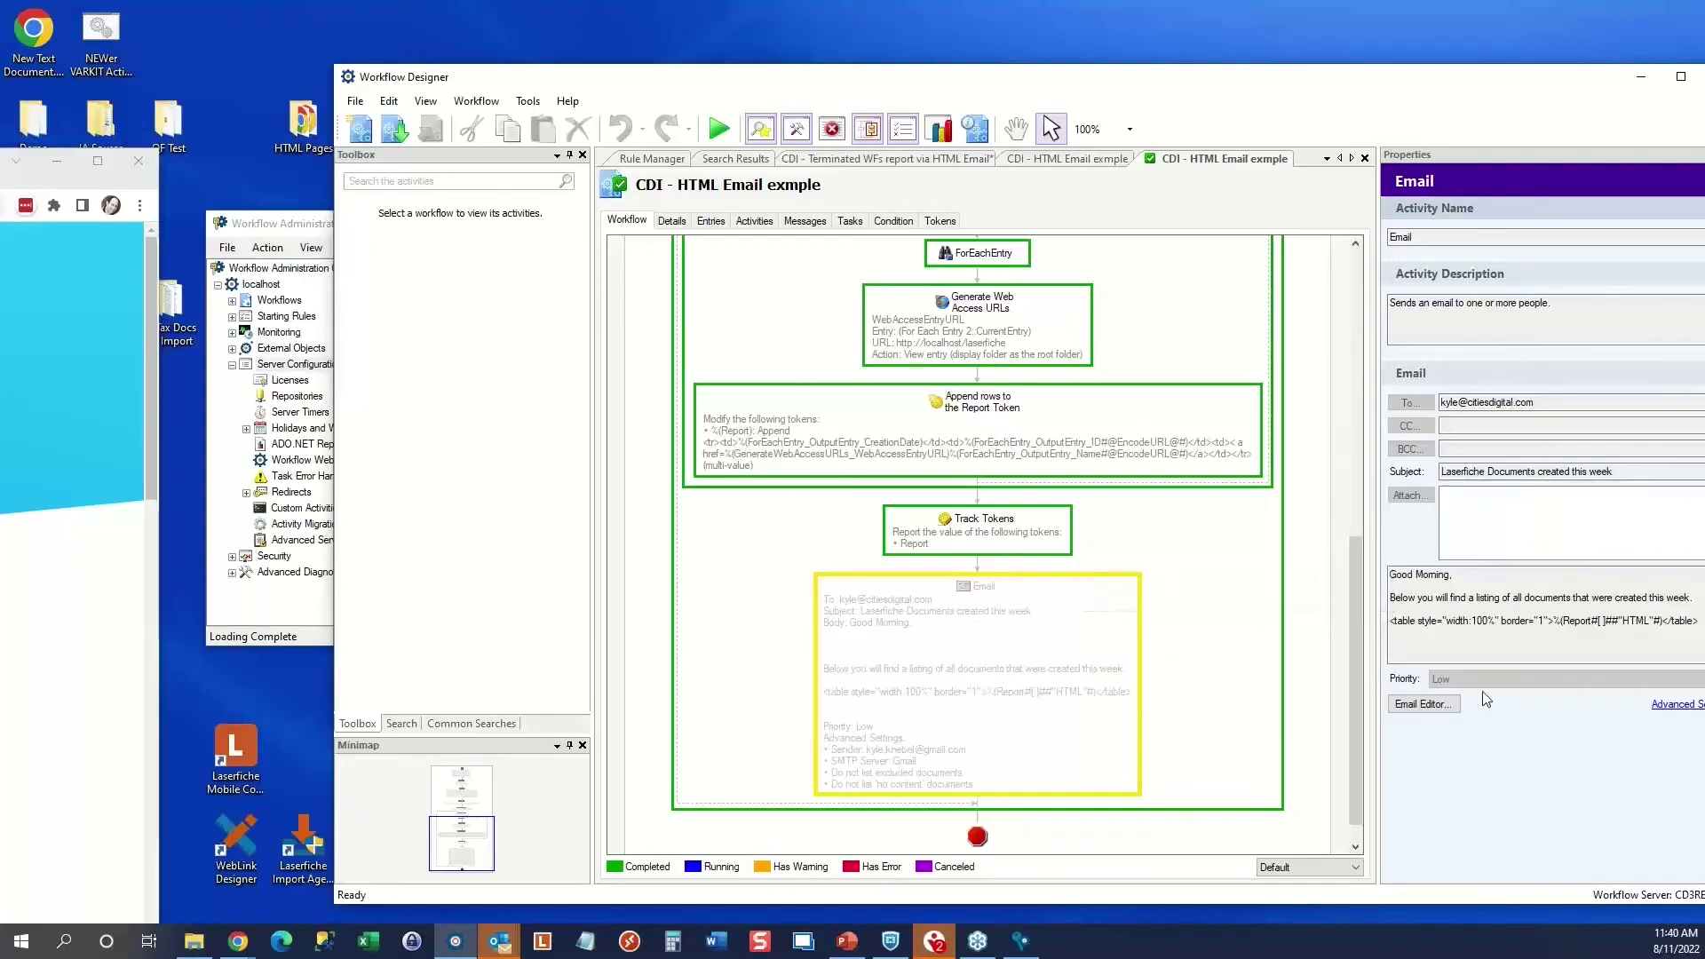
{"action": "left_click", "coordinate": [1666, 706]}
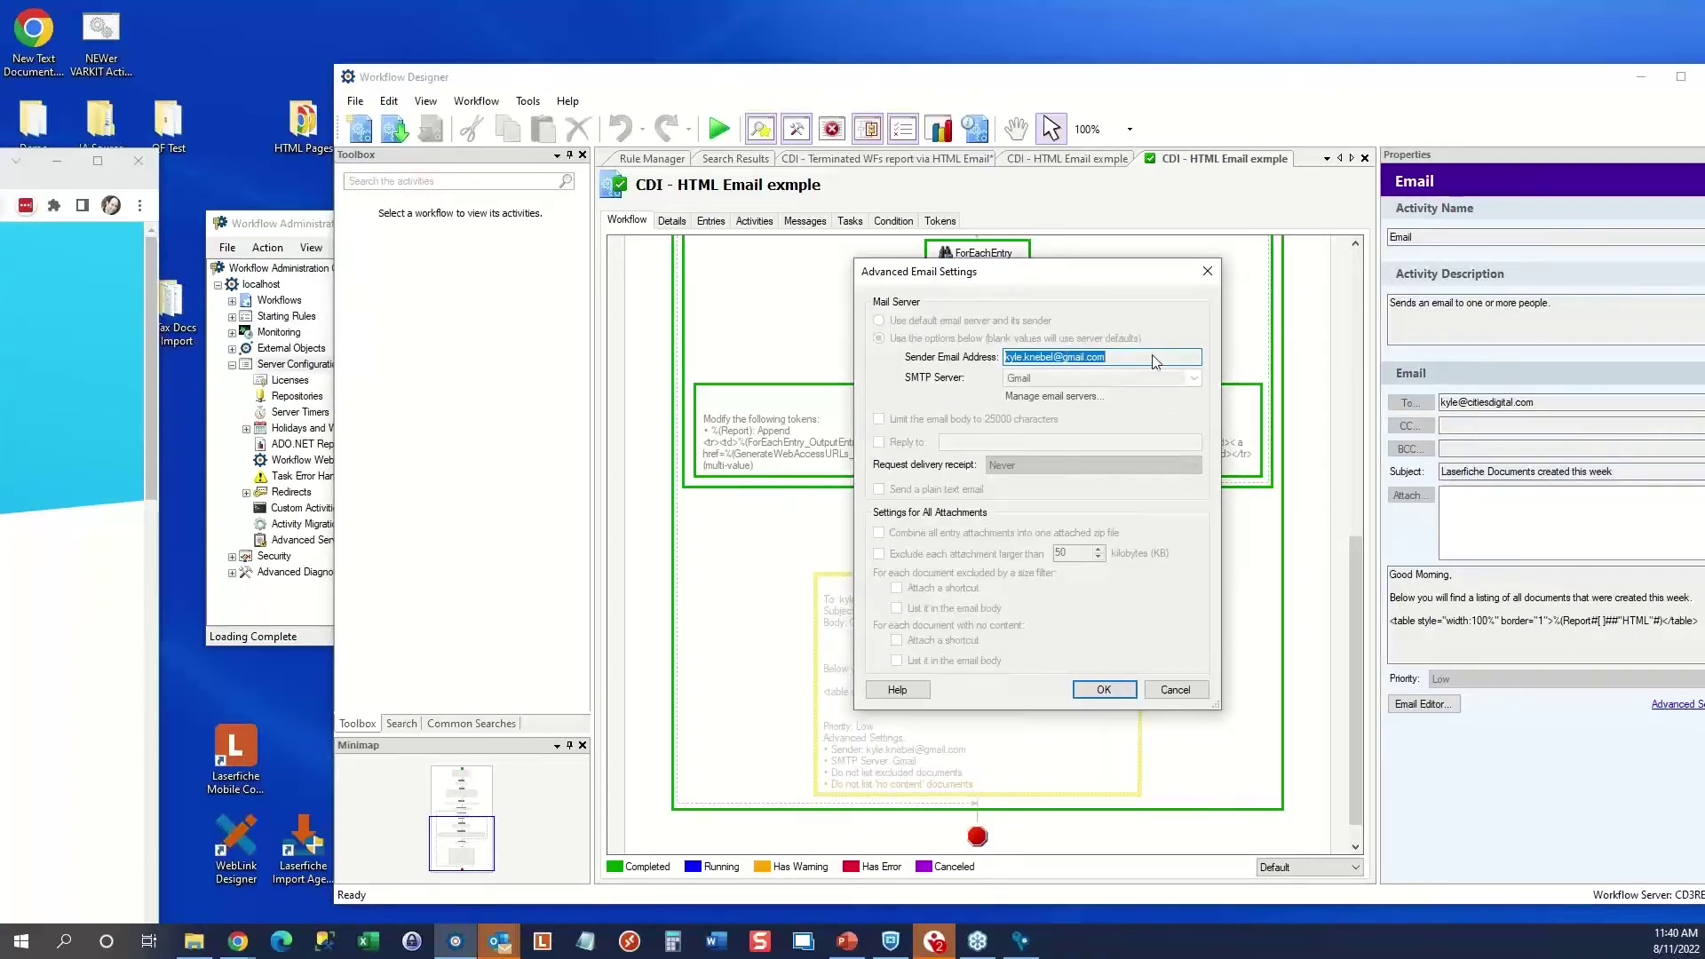
{"action": "left_click", "coordinate": [1172, 691]}
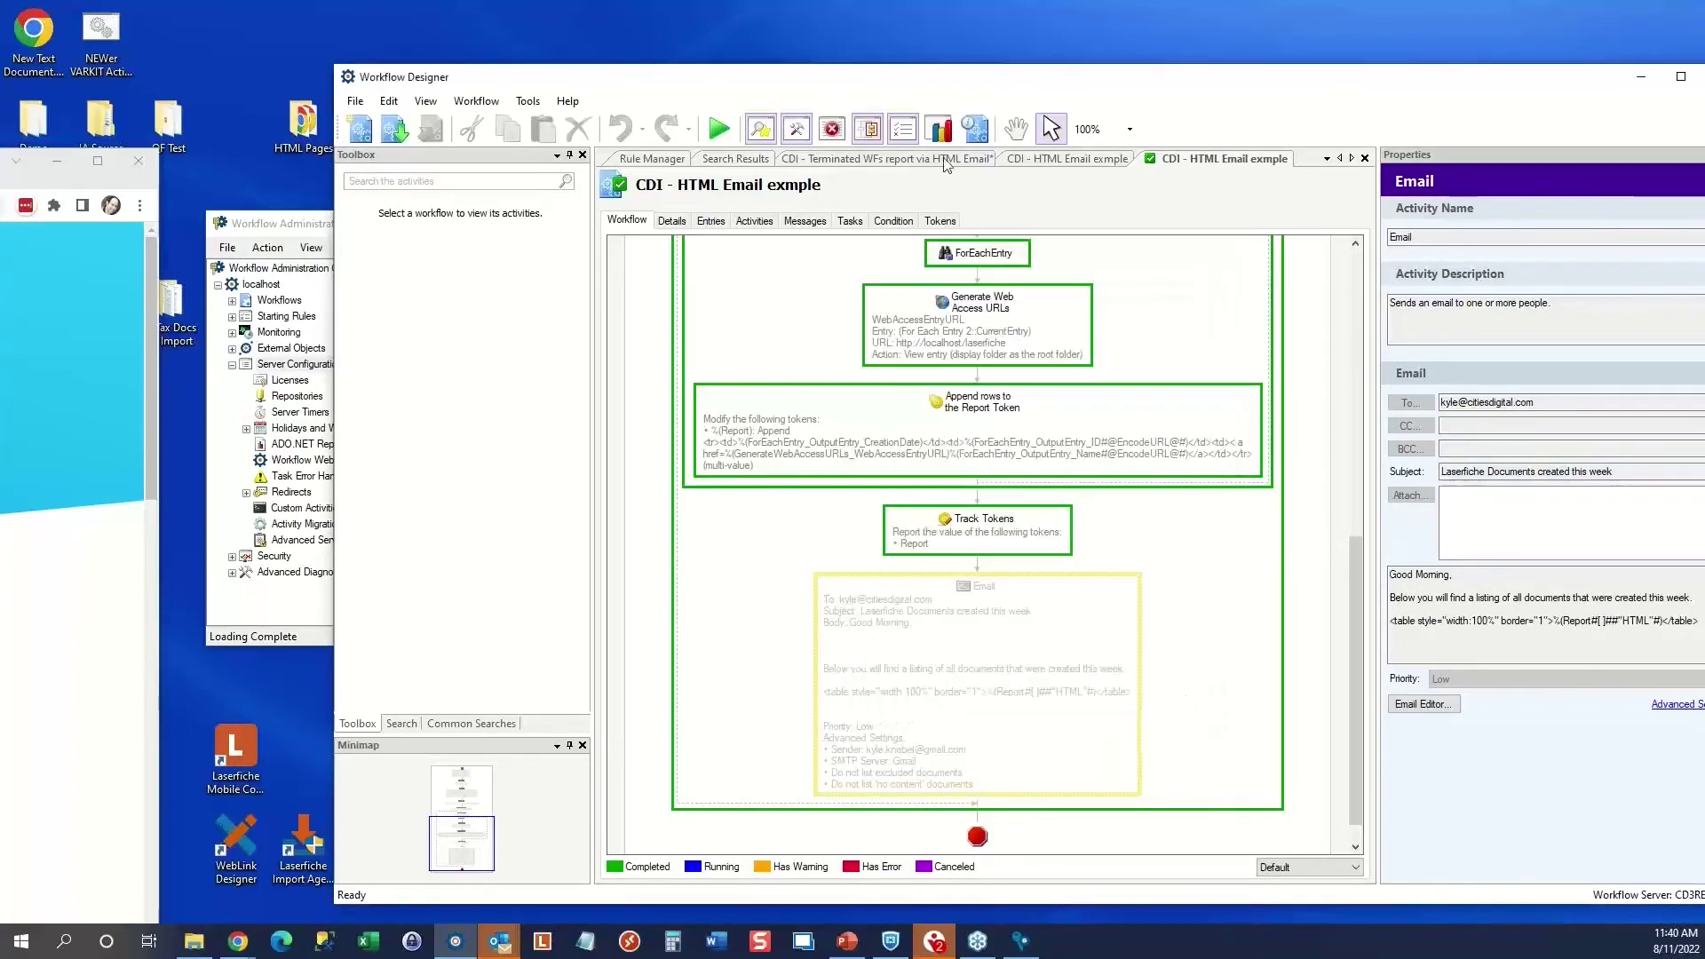
{"action": "left_click", "coordinate": [1043, 160]}
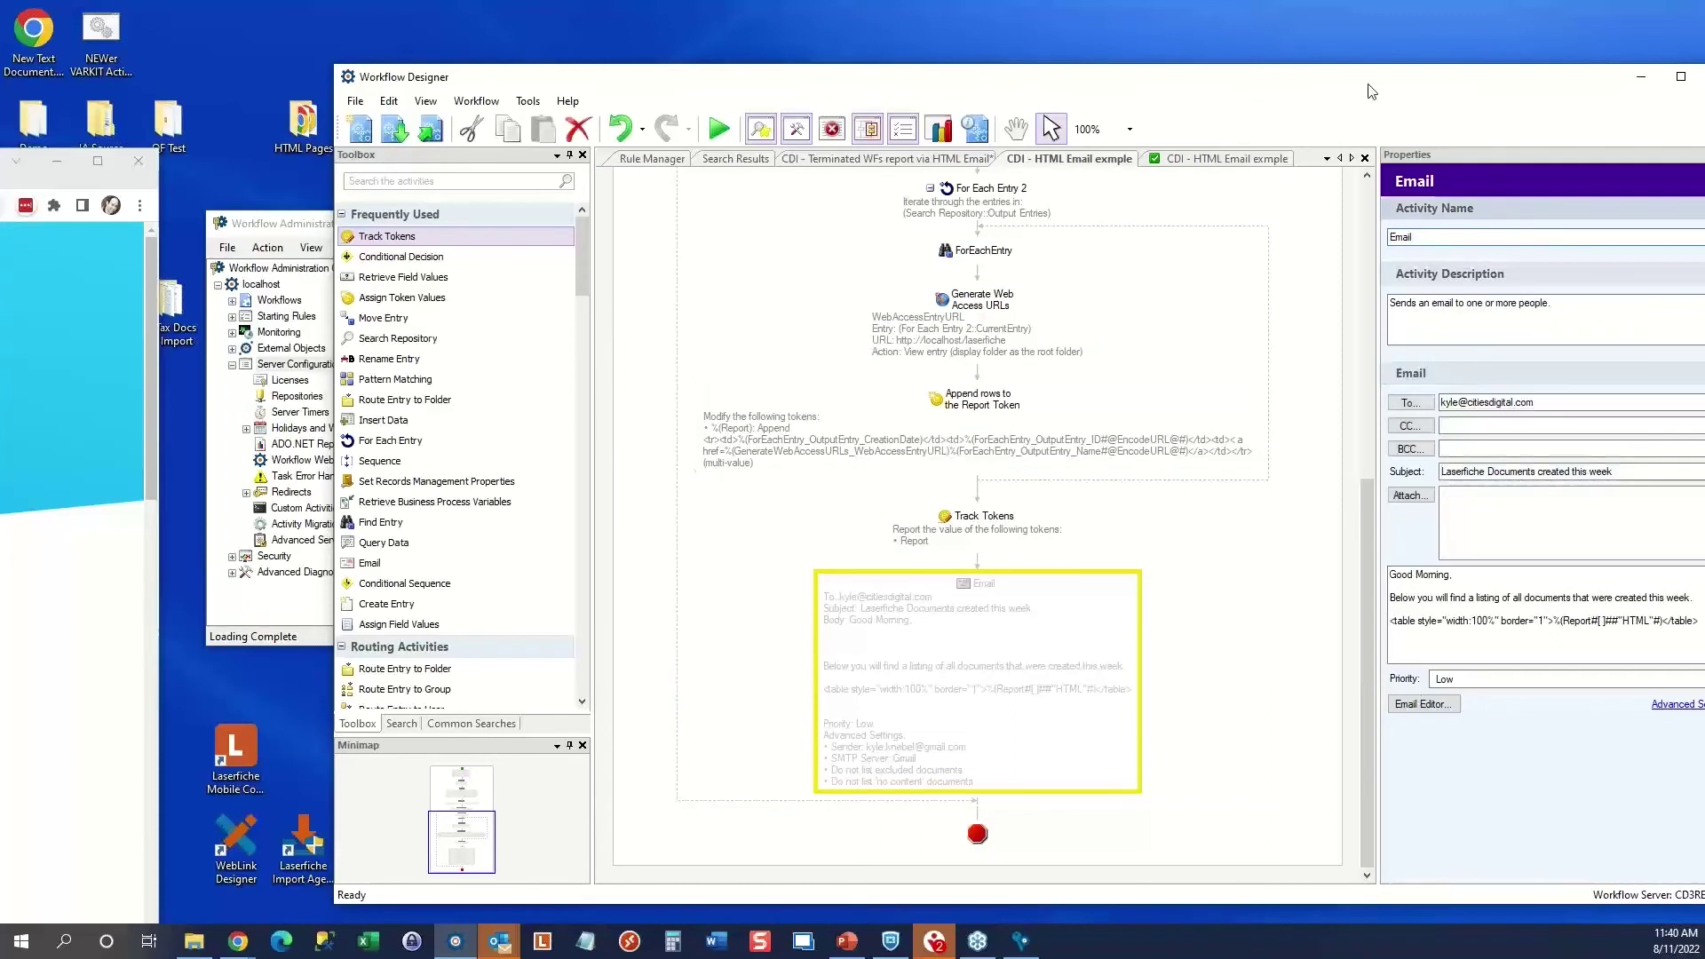
Check the sender and SMTP server options in the Email activity's advanced settings of the workflow definition, and close them without changes
{"action": "left_click_drag", "start_coordinate": [1321, 87], "coordinate": [1087, 64]}
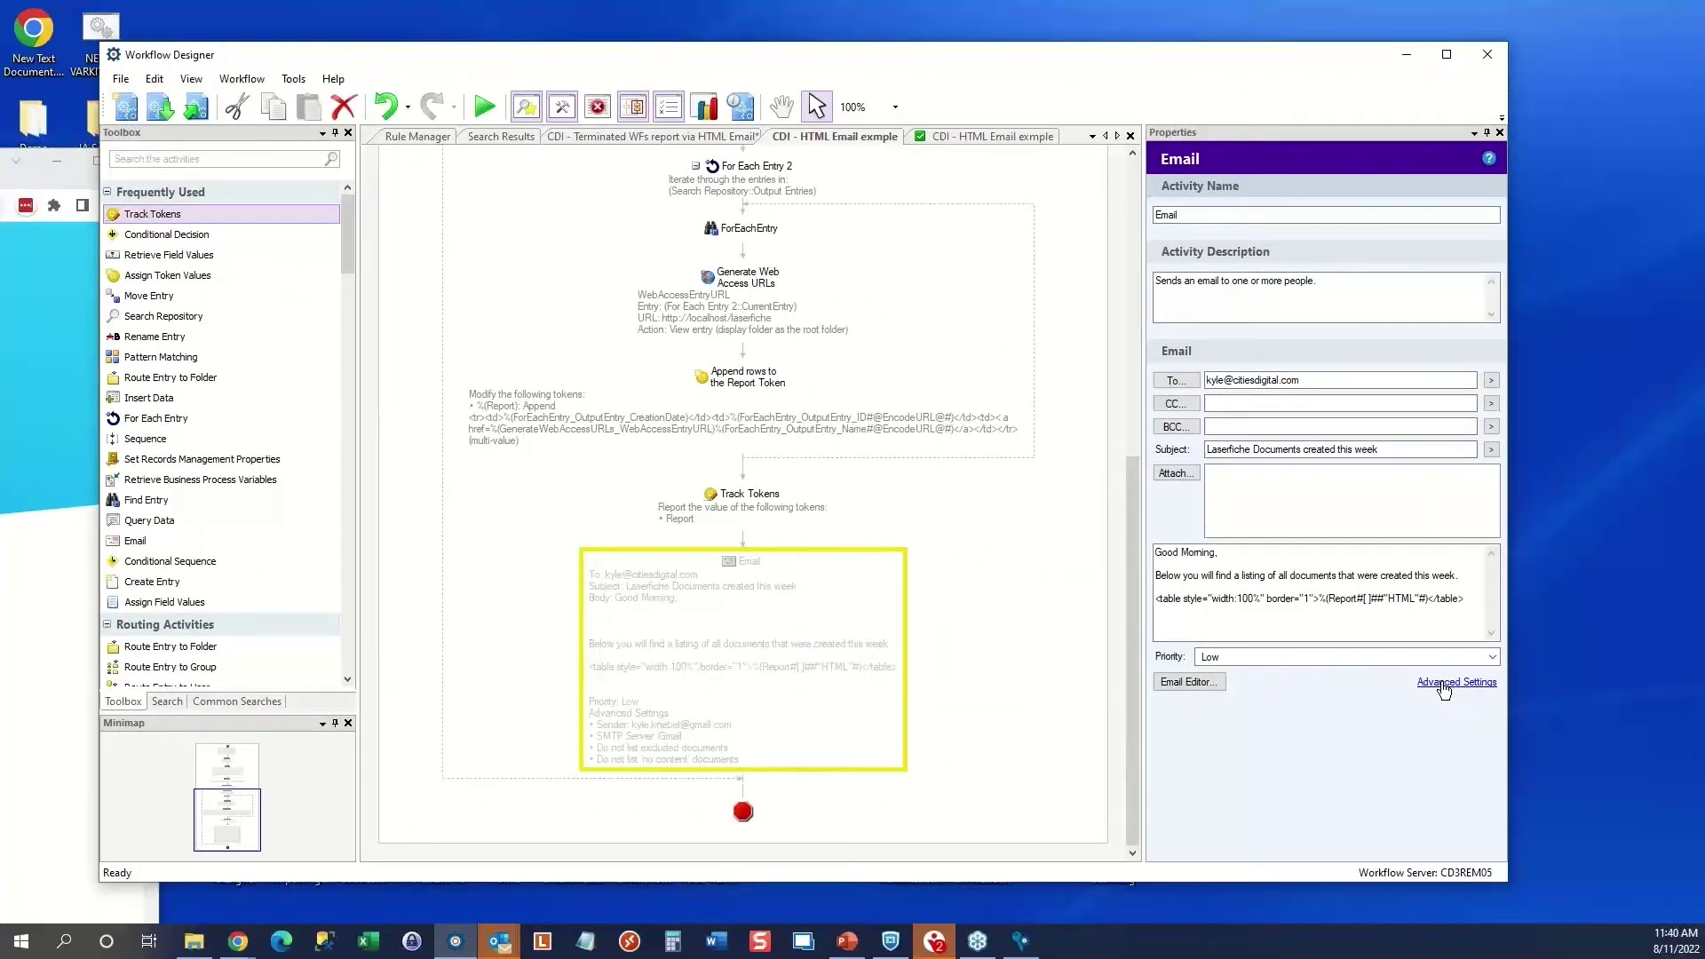
{"action": "left_click", "coordinate": [1445, 683]}
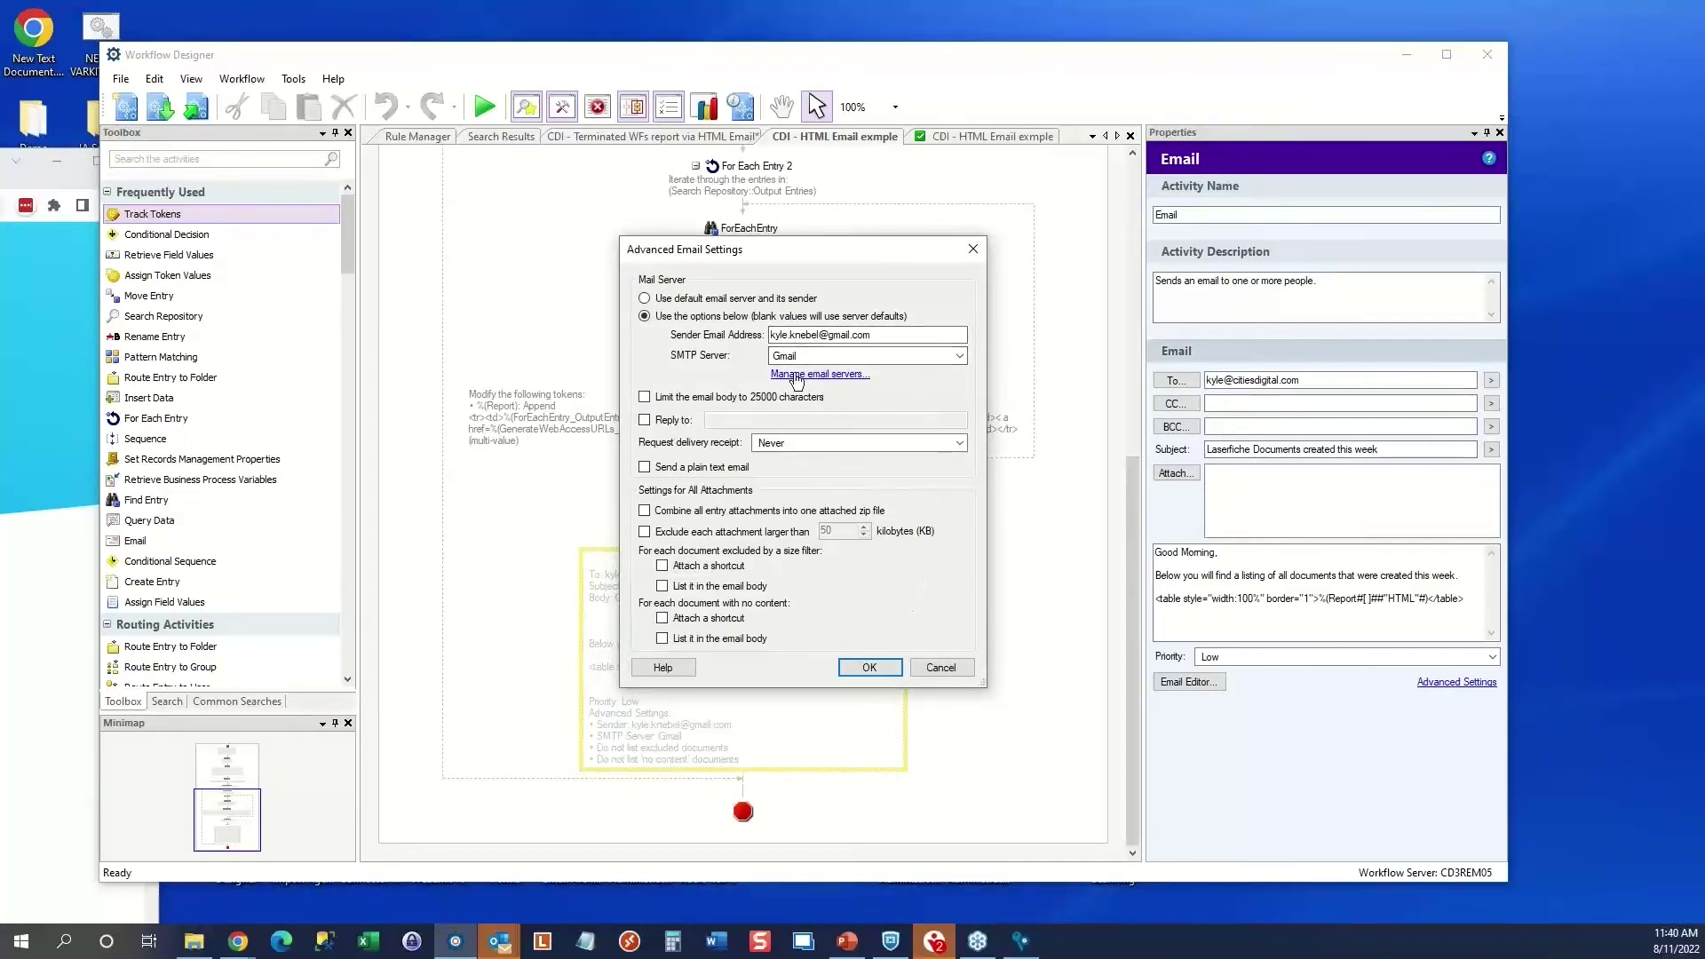
{"action": "left_click", "coordinate": [939, 668]}
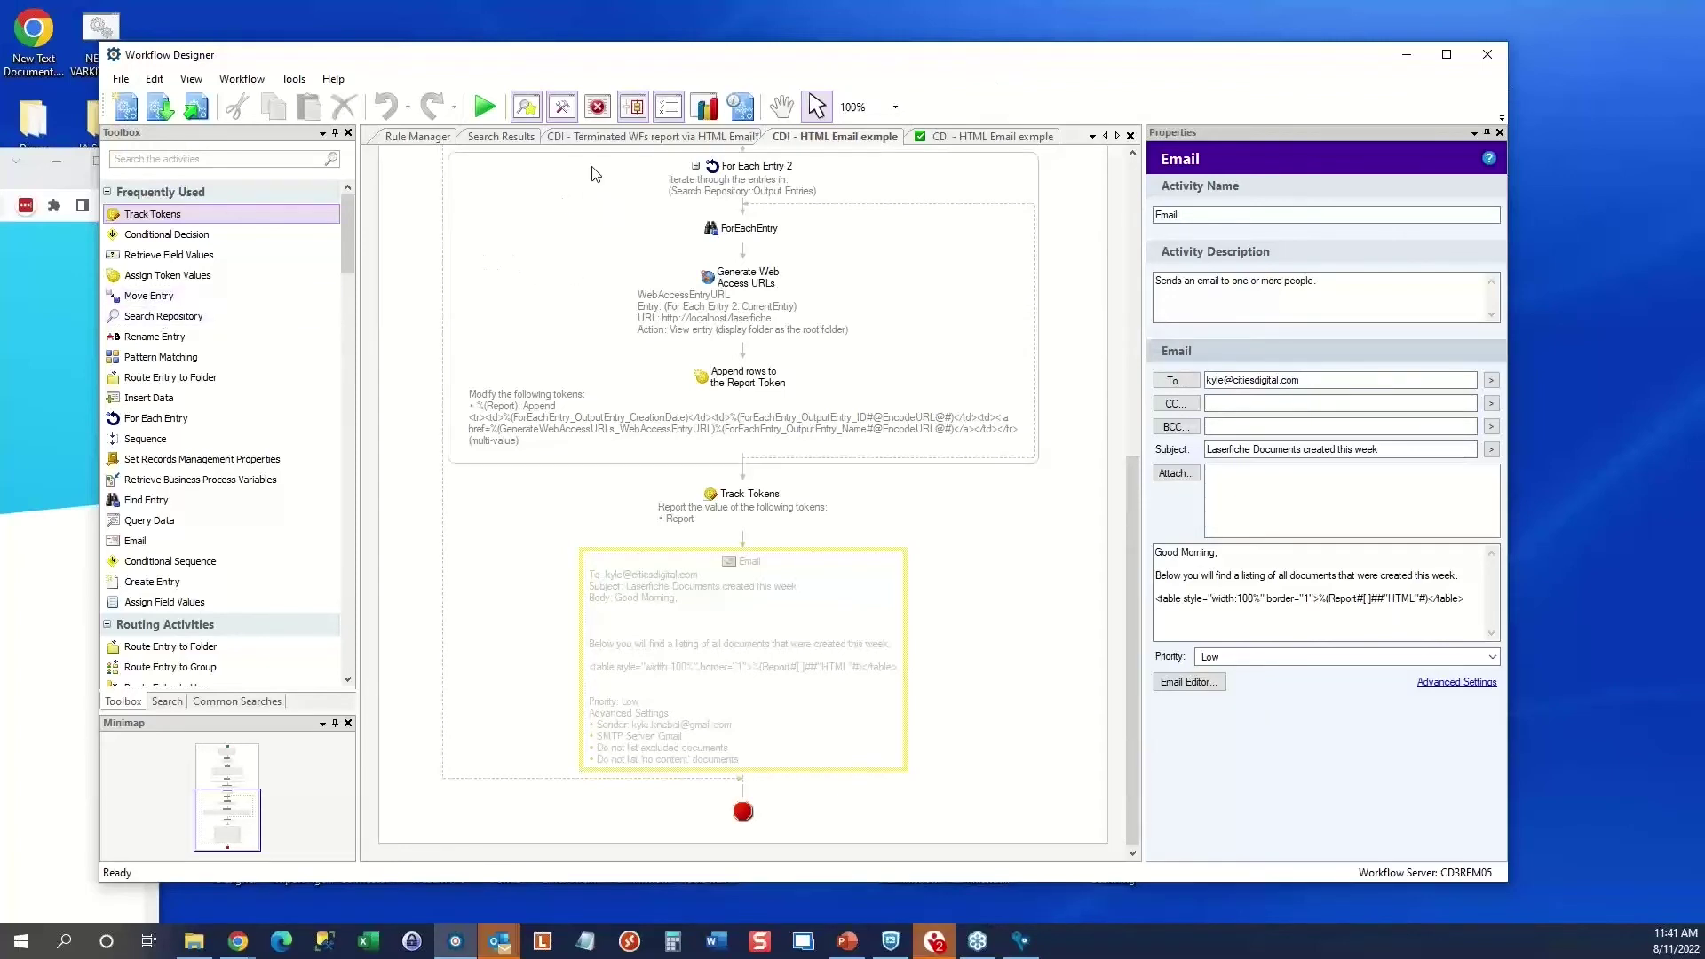
Open the CDI - Terminated WFs report via HTML Email workflow from its beginning and bring up the workflow search criteria
{"action": "left_click", "coordinate": [634, 140]}
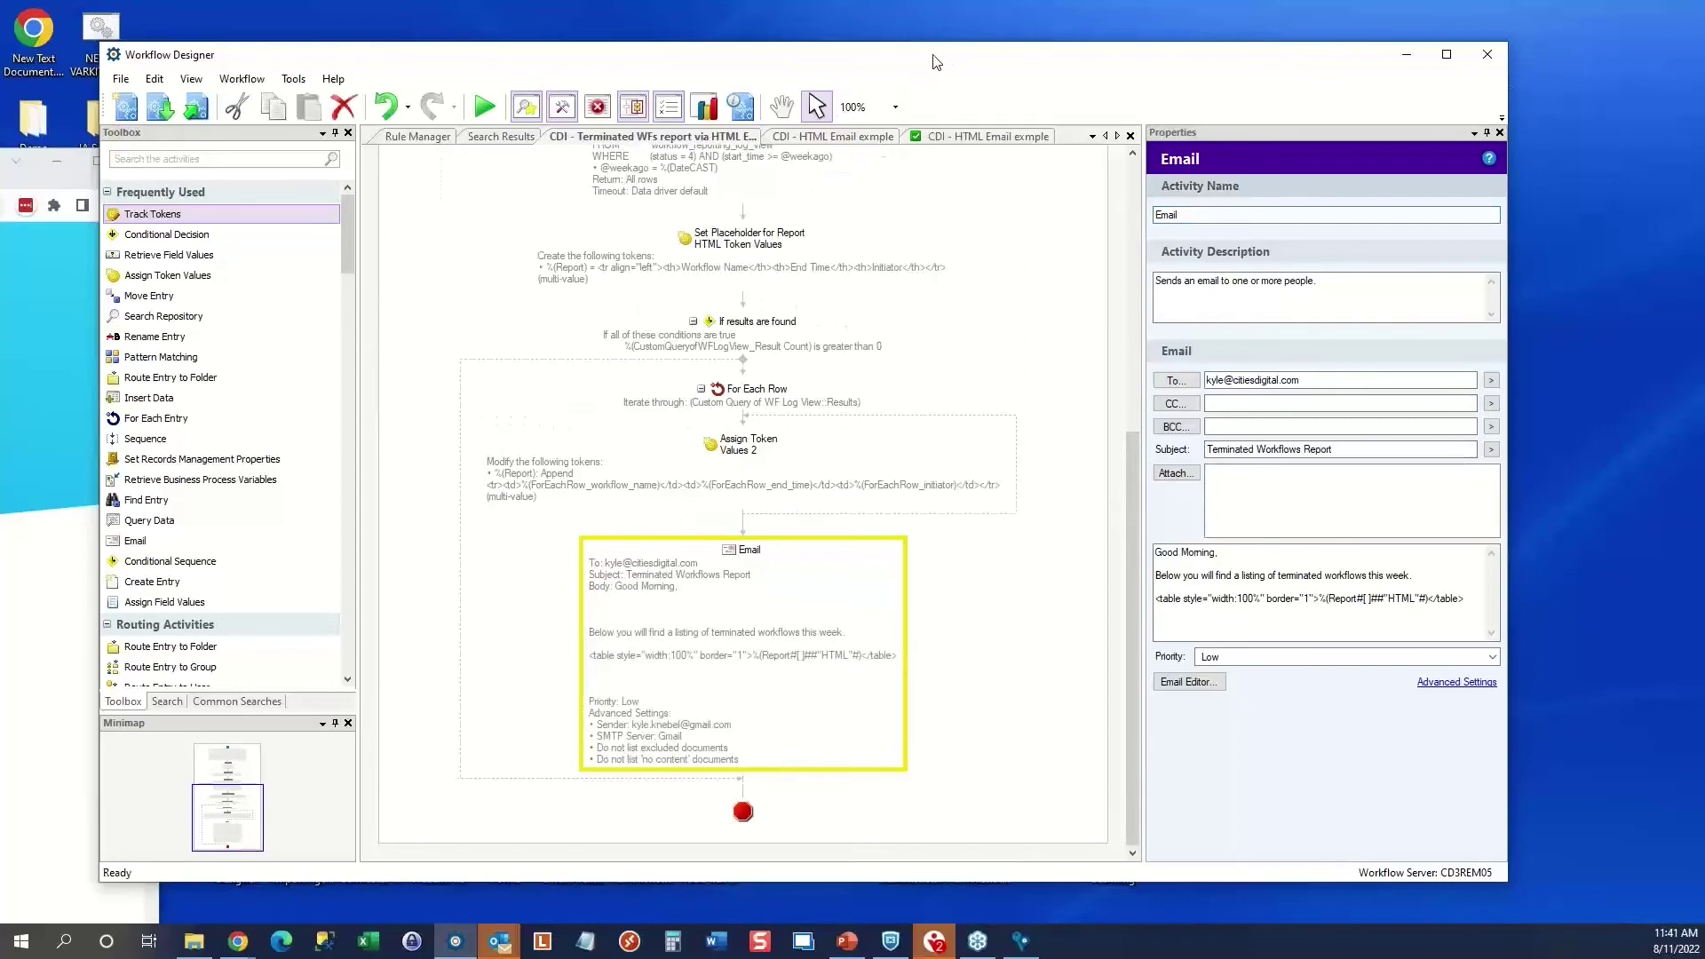
{"action": "scroll", "coordinate": [893, 433], "scroll_direction": "up", "scroll_amount": 5}
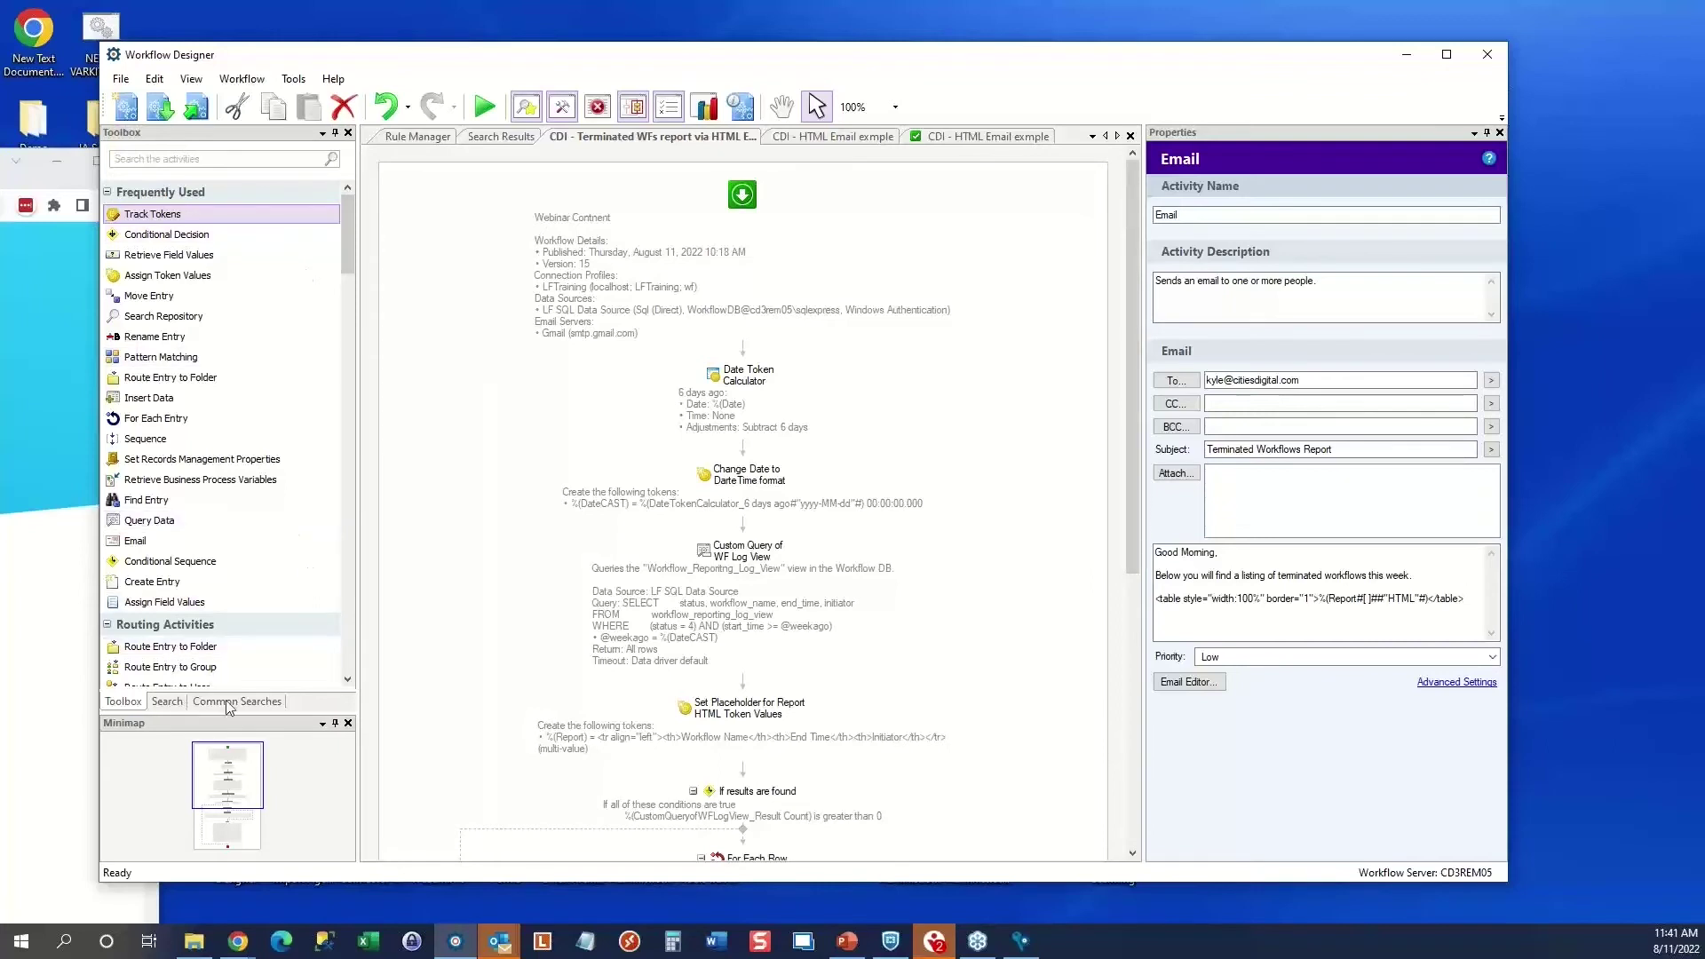
{"action": "left_click", "coordinate": [168, 703]}
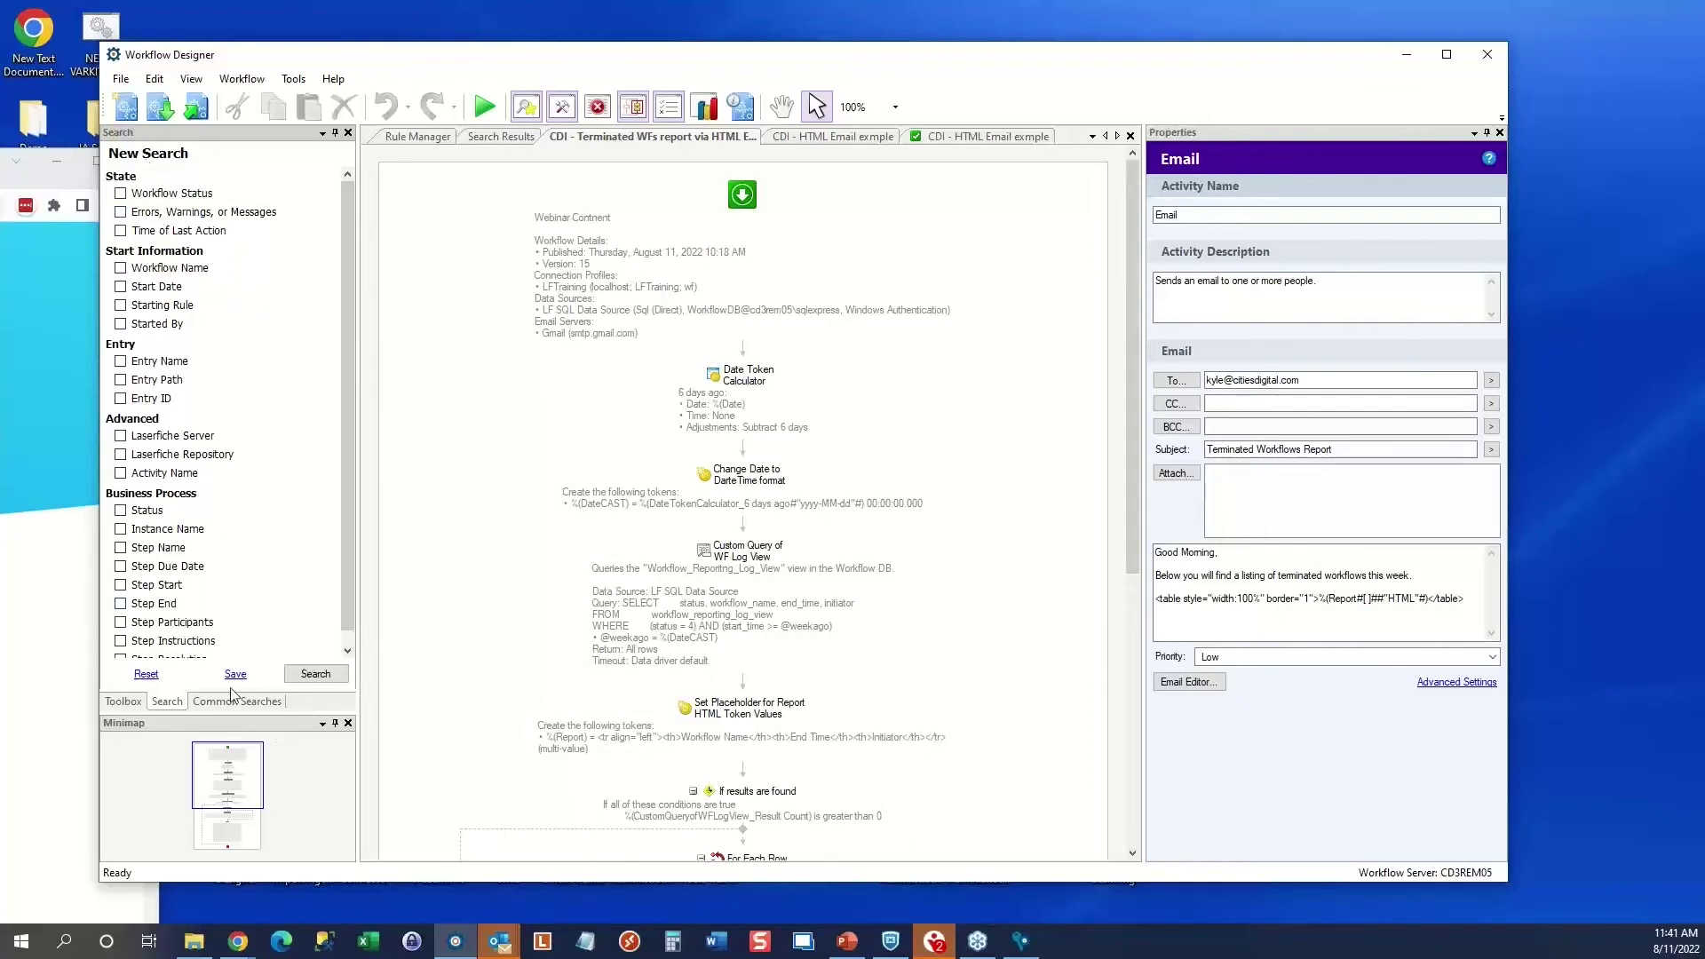
{"action": "left_click", "coordinate": [190, 79]}
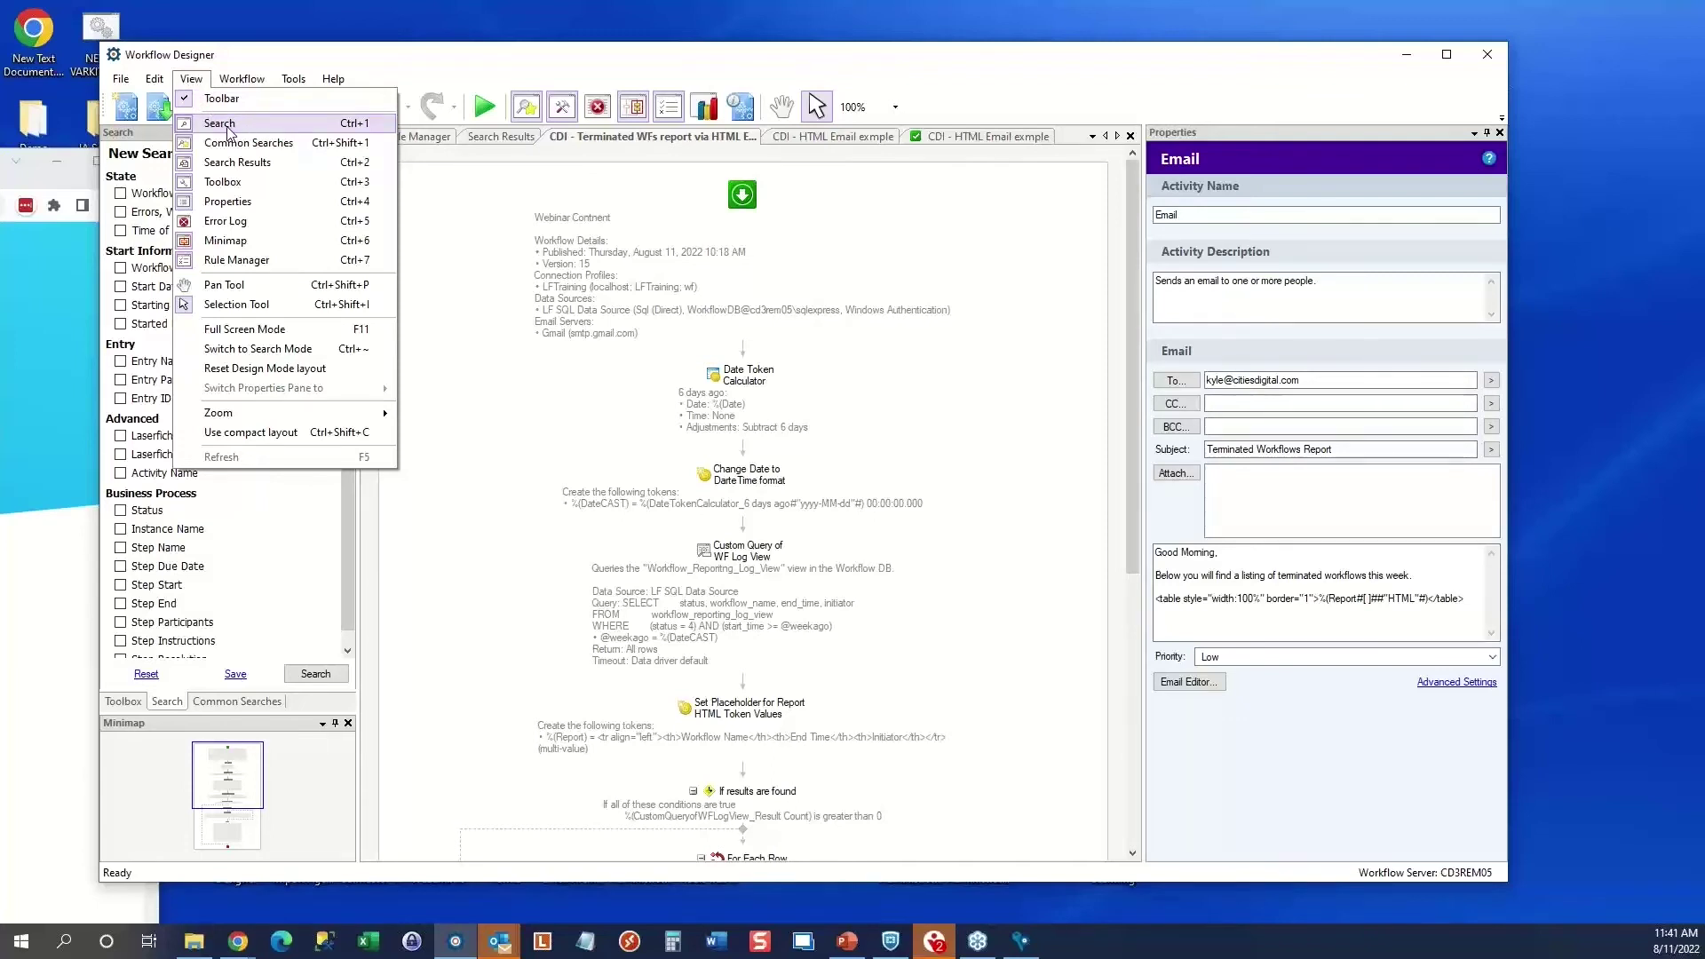
{"action": "left_click", "coordinate": [344, 56]}
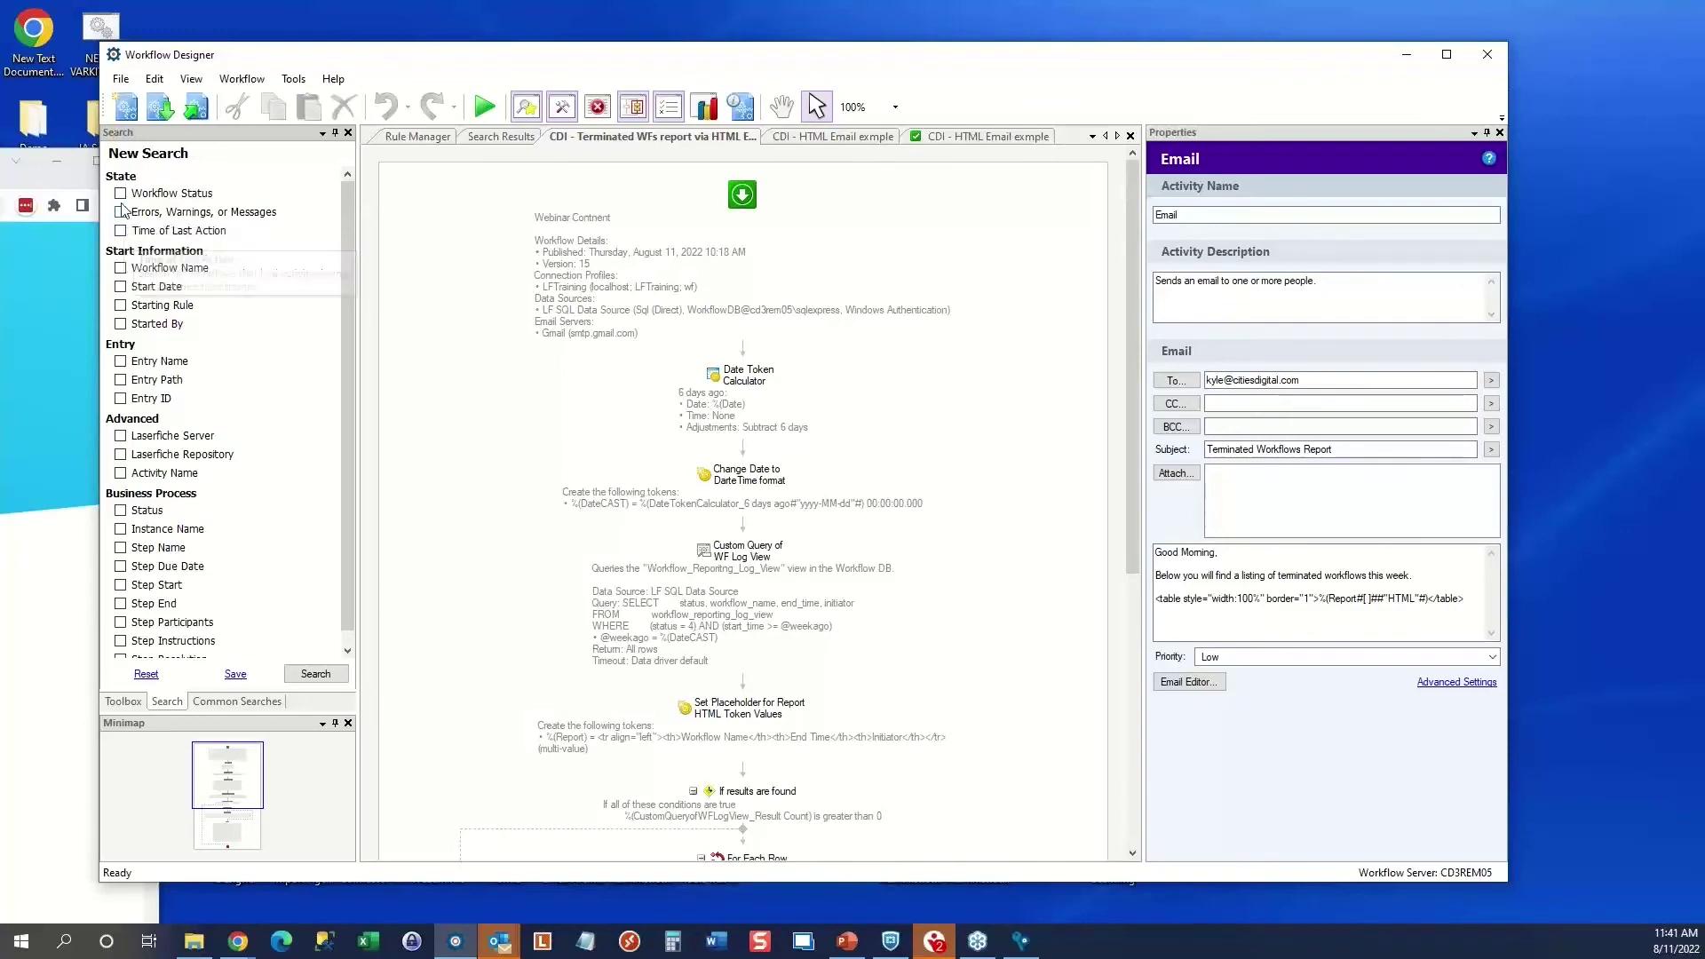
Search for workflow instances with the Terminated status and a start date of this week
{"action": "left_click", "coordinate": [121, 194]}
{"action": "left_click", "coordinate": [138, 247]}
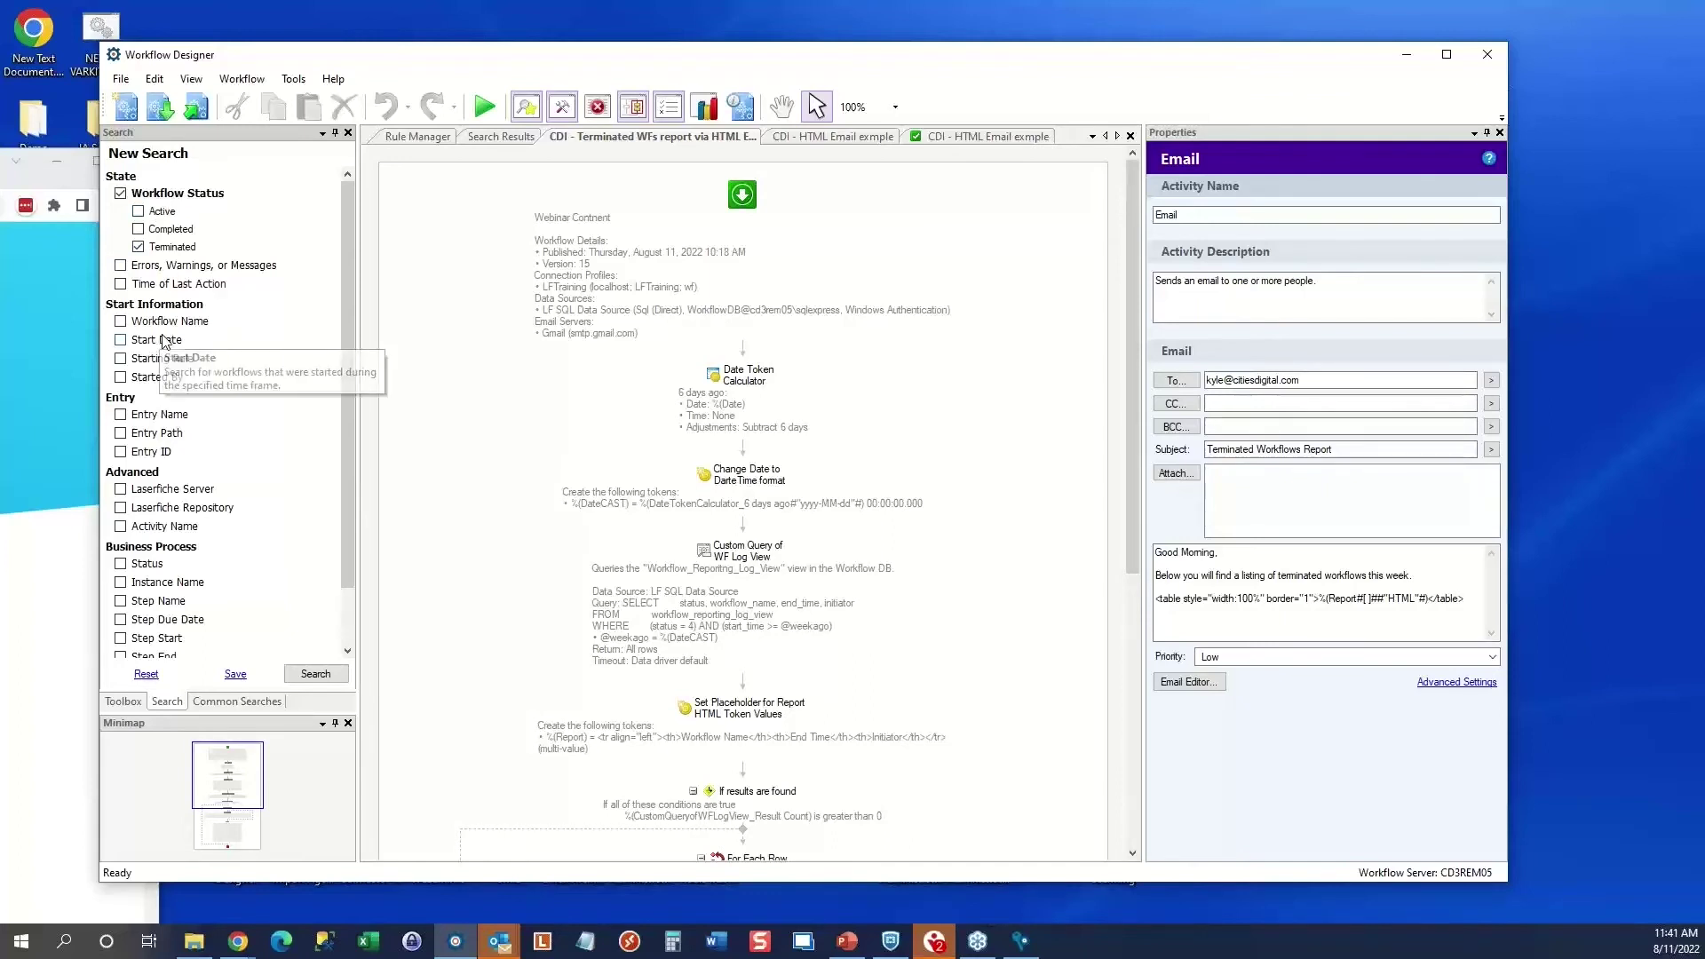
{"action": "left_click", "coordinate": [121, 340]}
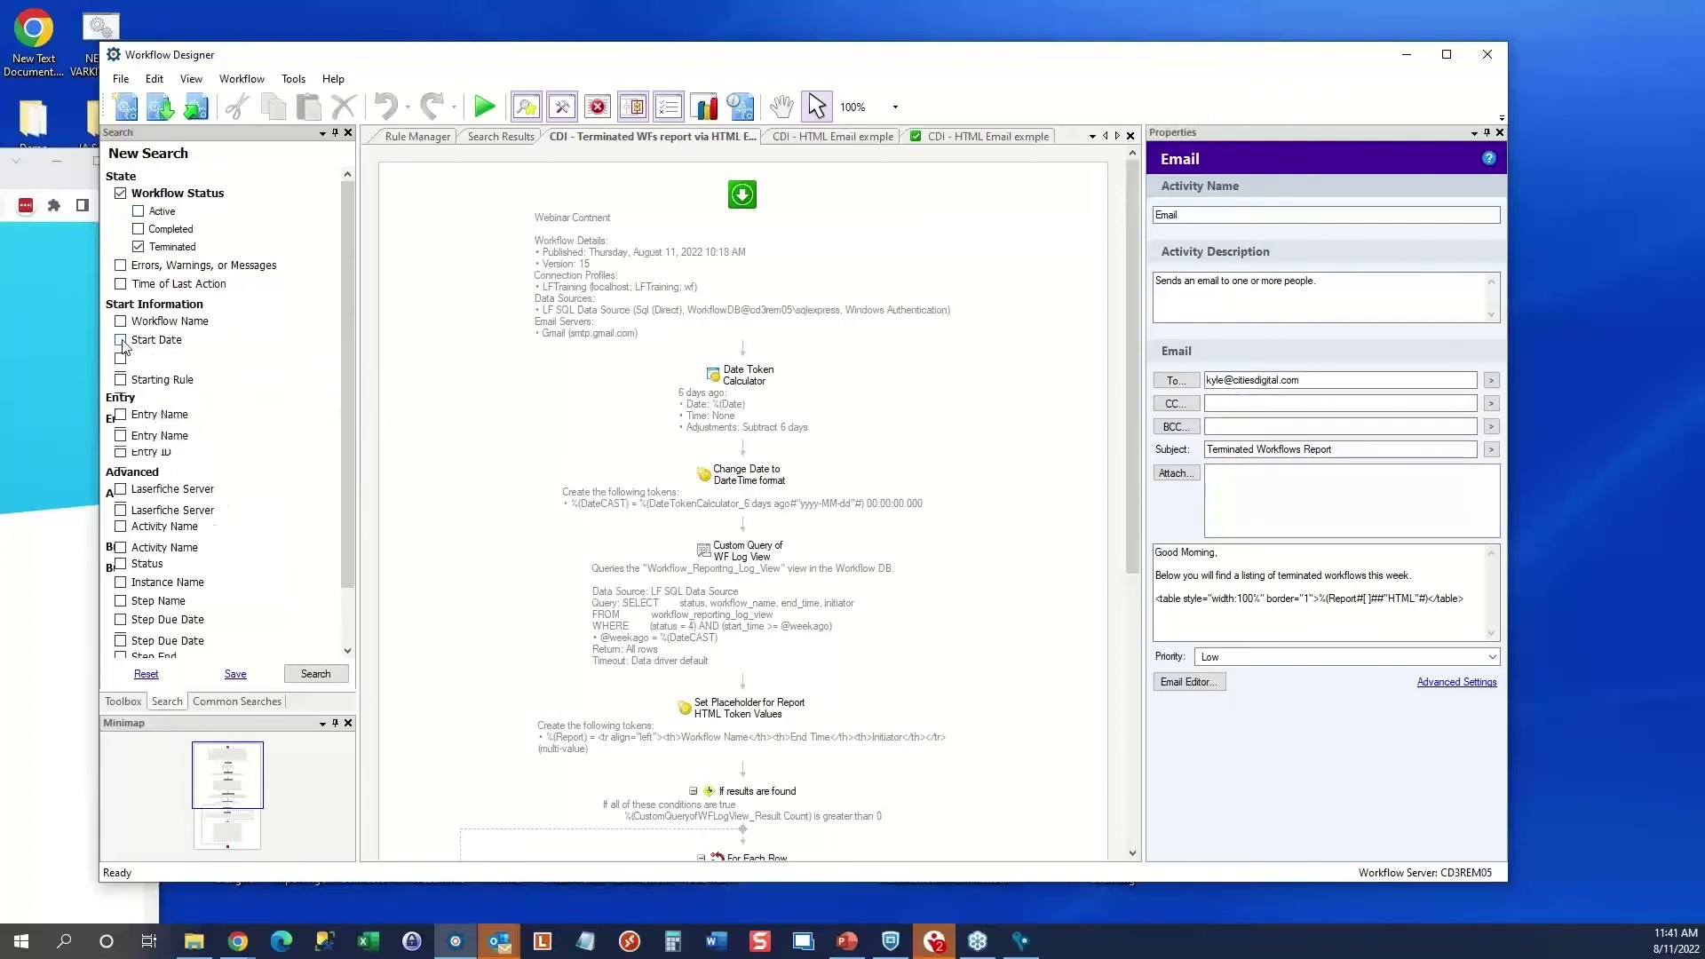
{"action": "left_click", "coordinate": [304, 361]}
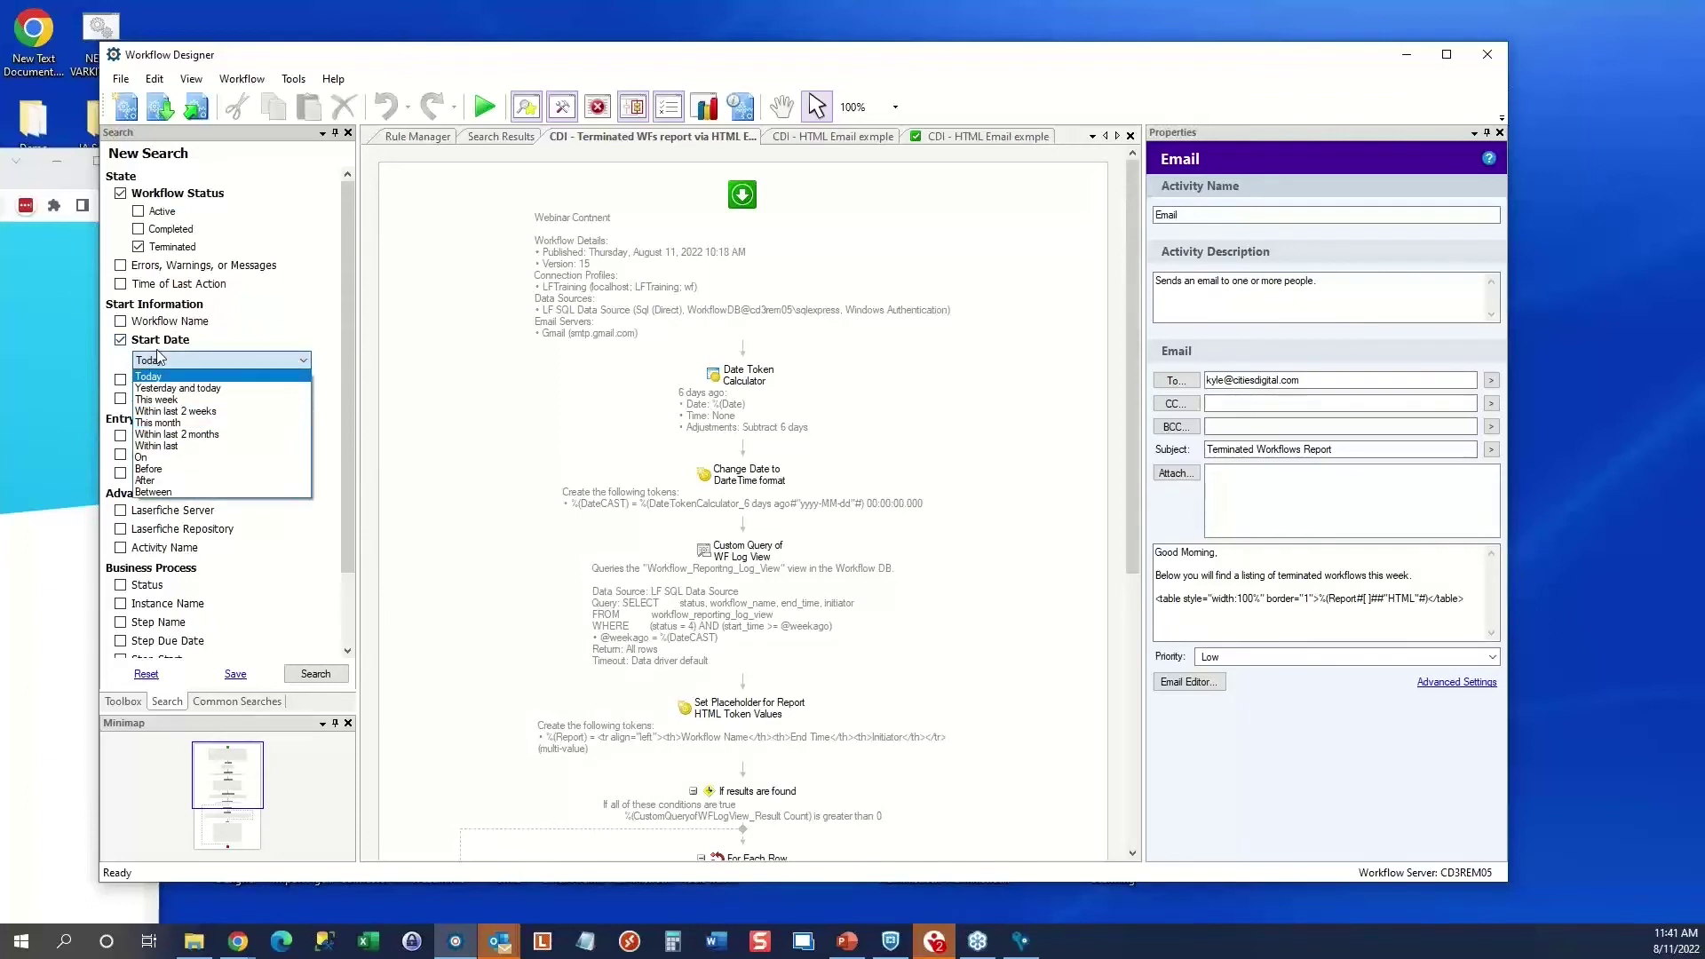
{"action": "left_click", "coordinate": [158, 399]}
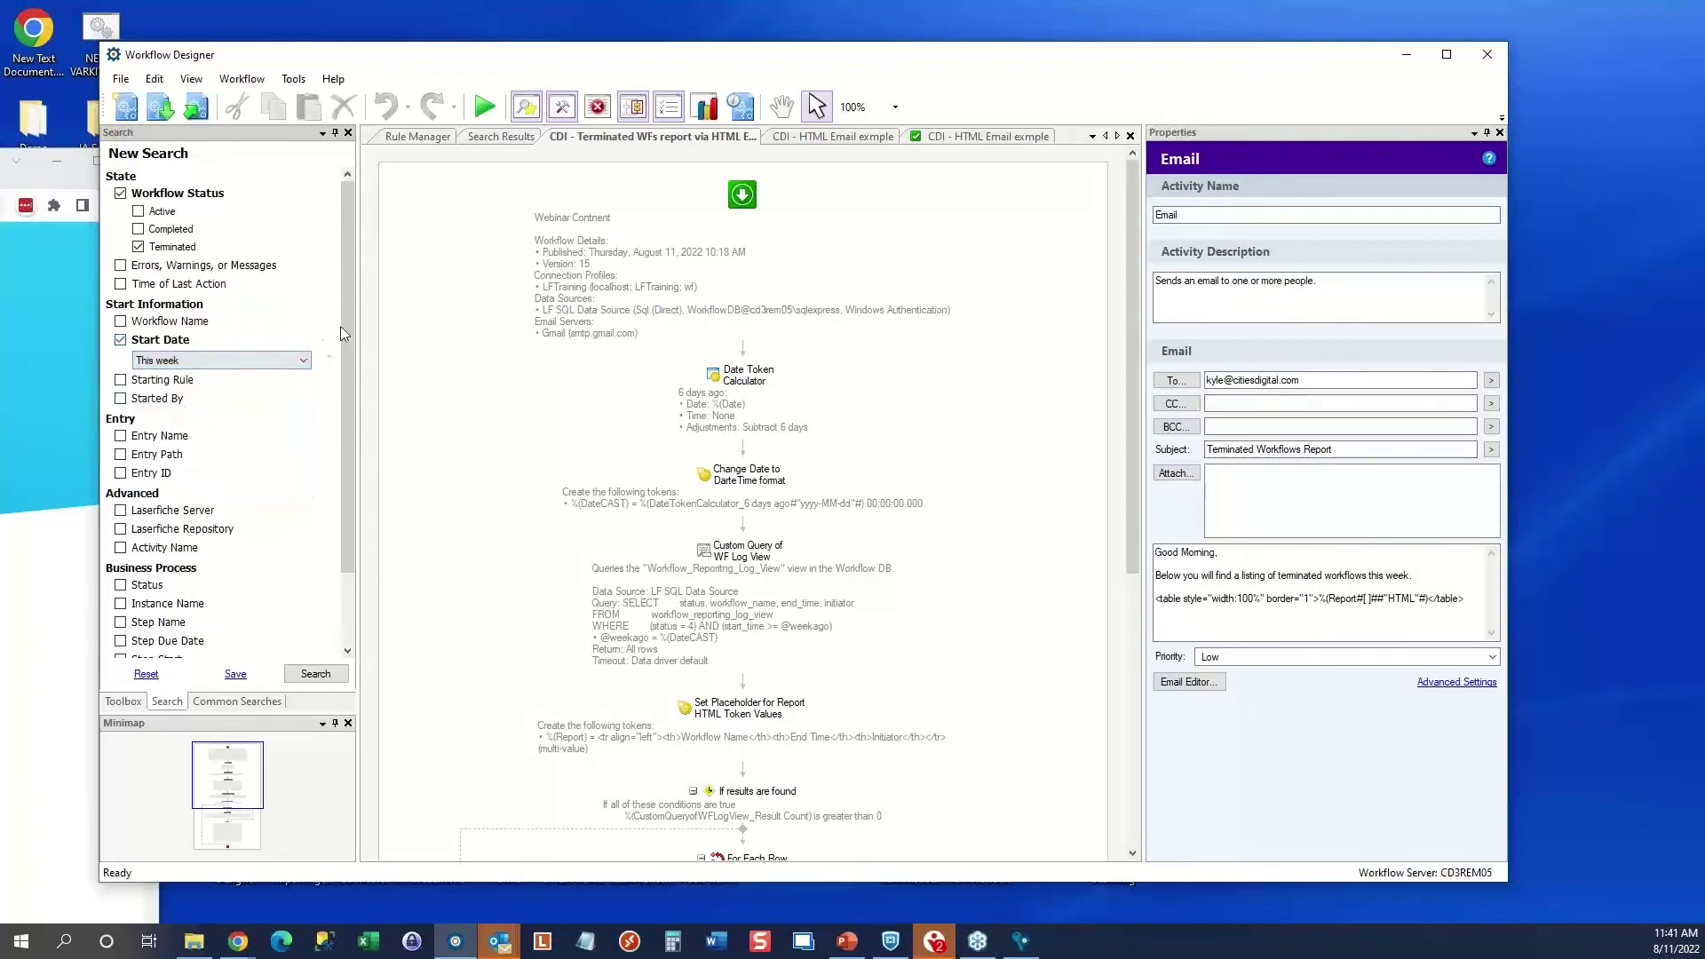
{"action": "left_click_drag", "start_coordinate": [344, 299], "coordinate": [346, 355]}
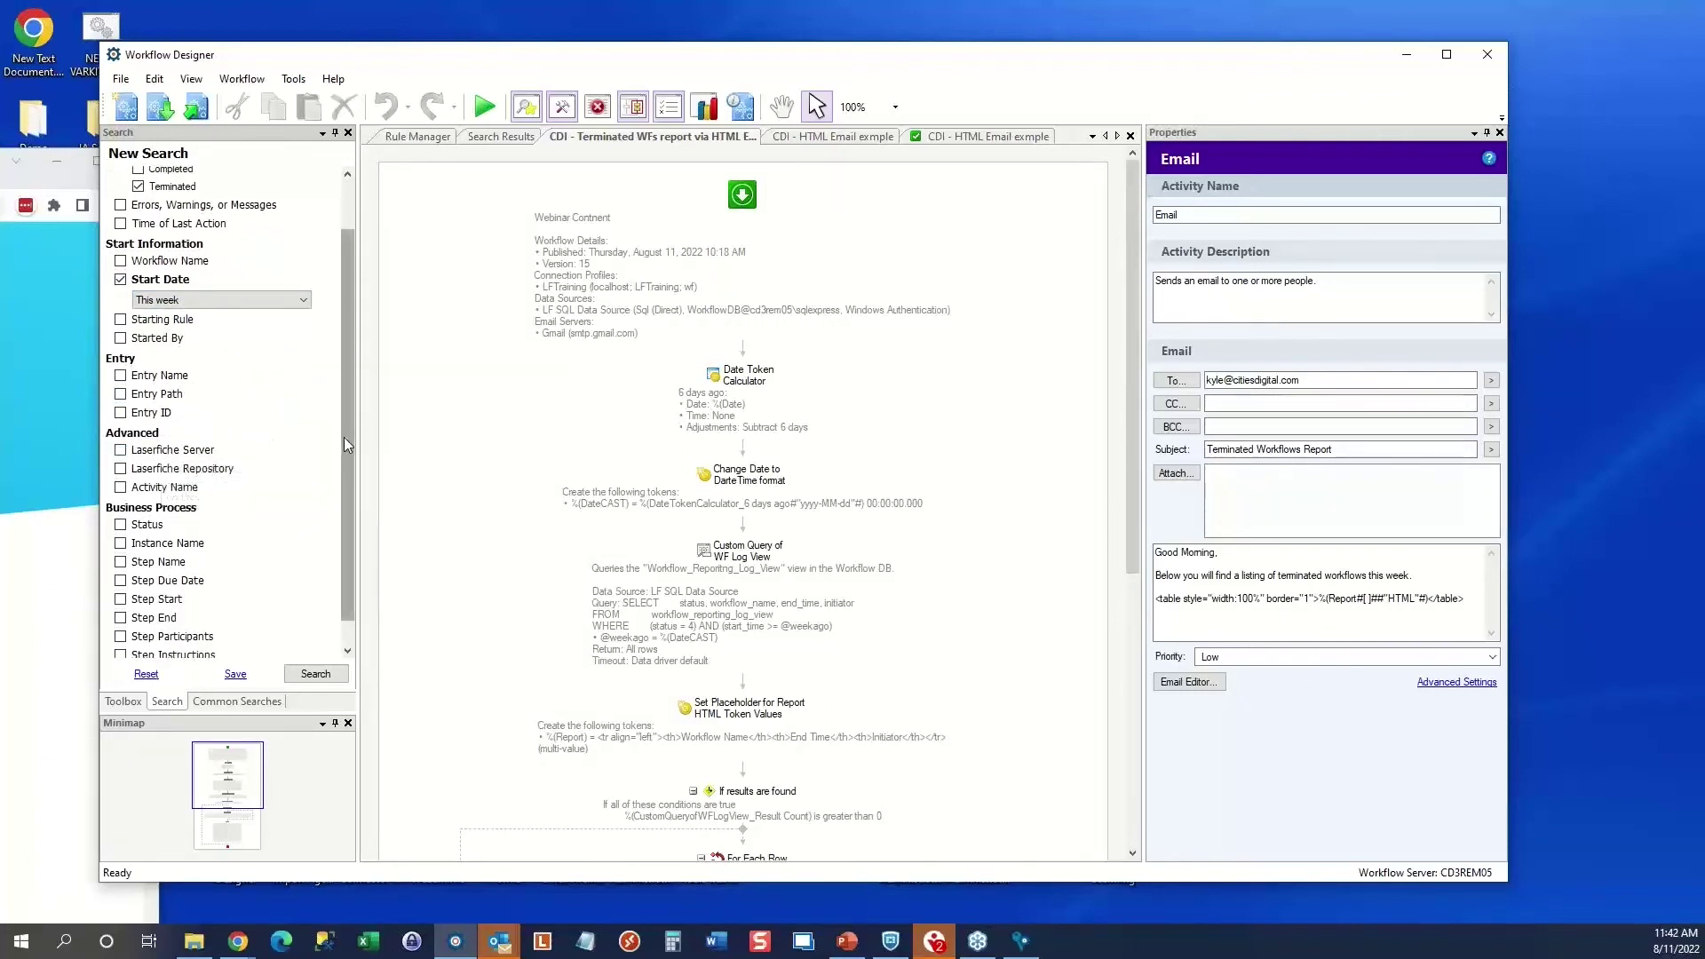
{"action": "left_click_drag", "start_coordinate": [343, 433], "coordinate": [336, 351]}
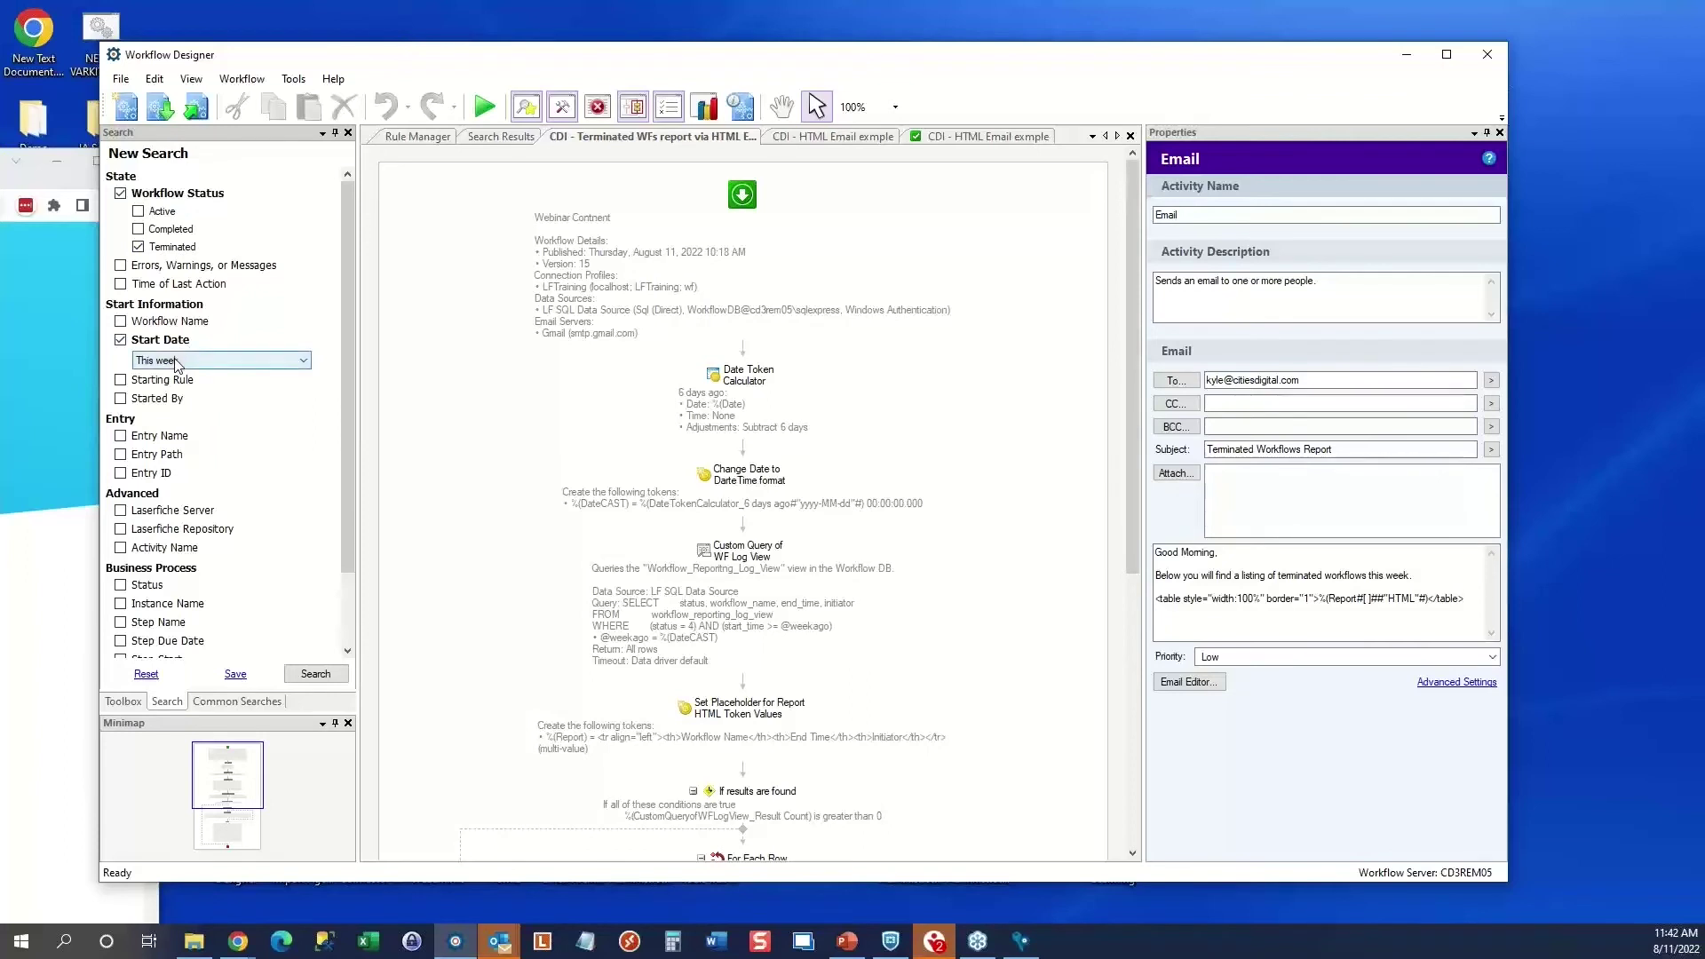
{"action": "left_click", "coordinate": [311, 677]}
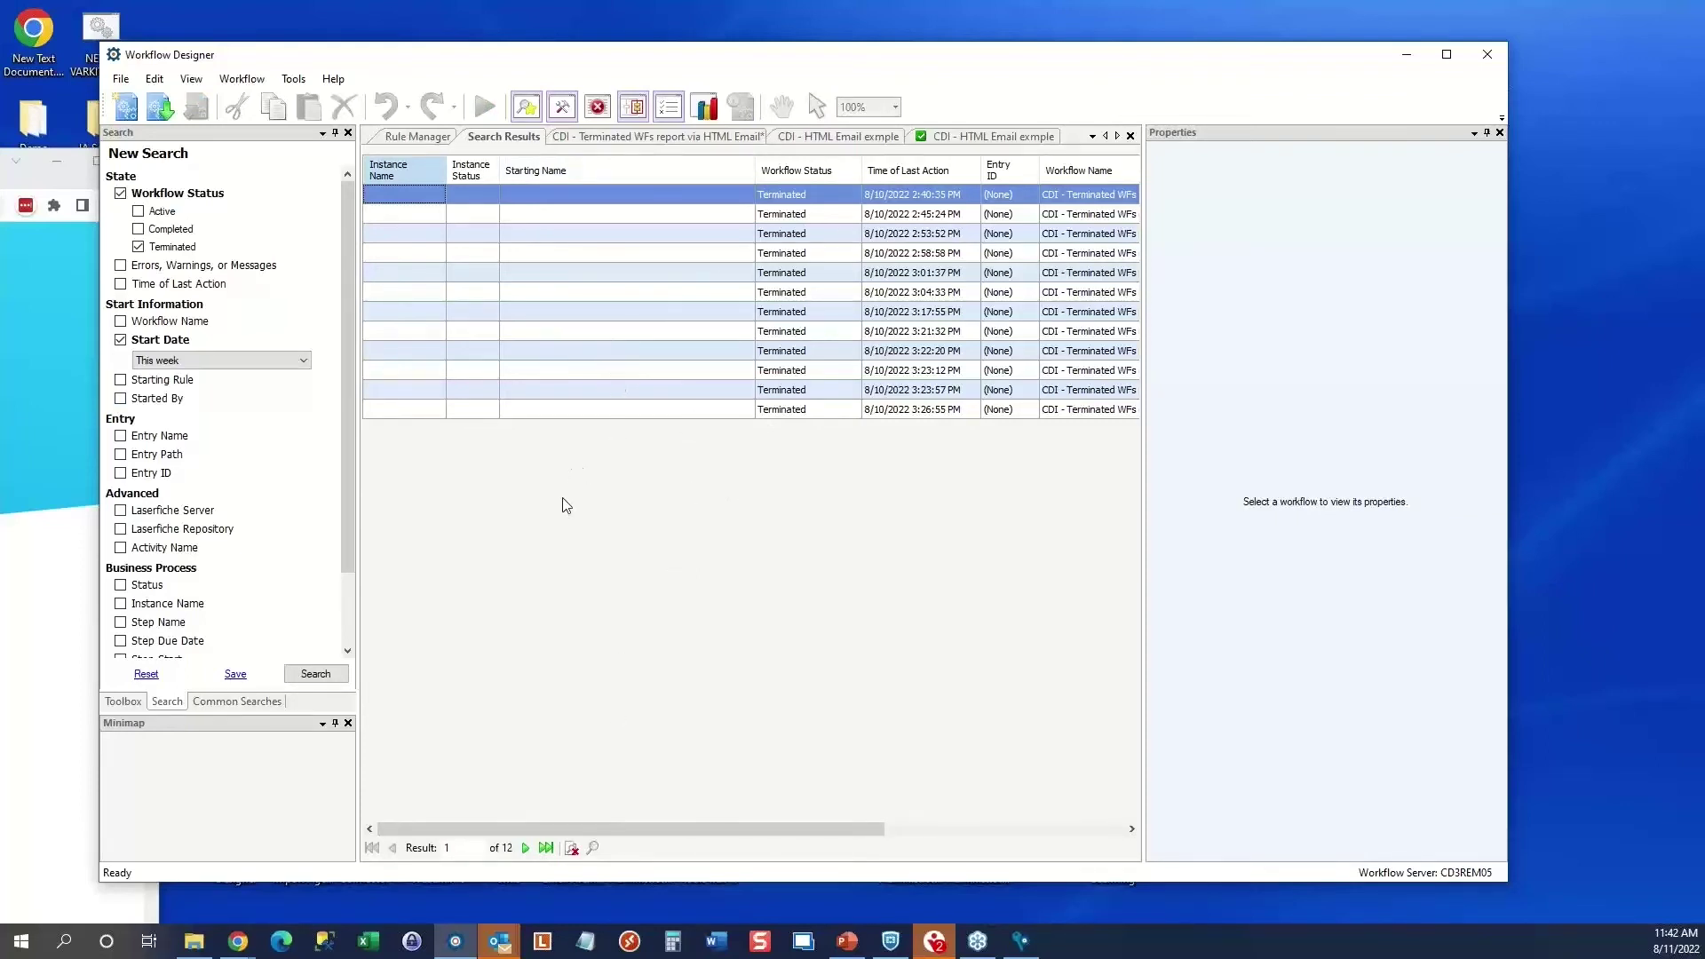
Examine the Date Token Calculator and the DateCAST token's value in the terminated workflows report, leaving the token unchanged
{"action": "left_click", "coordinate": [628, 141]}
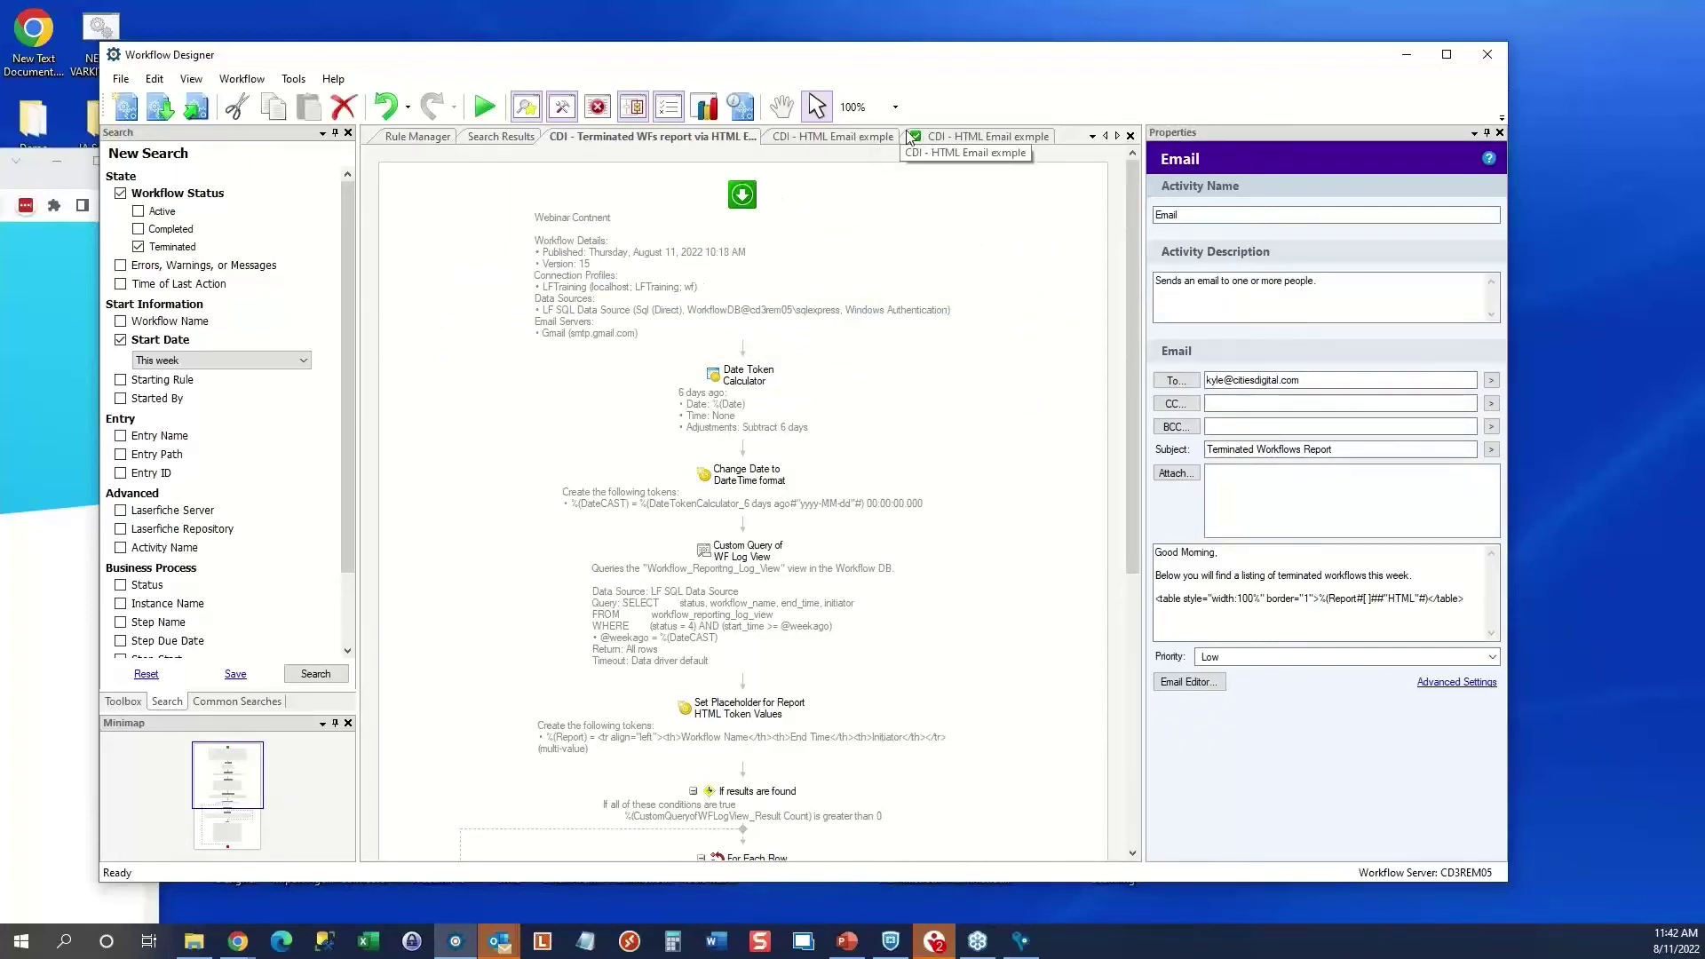
{"action": "left_click", "coordinate": [747, 394]}
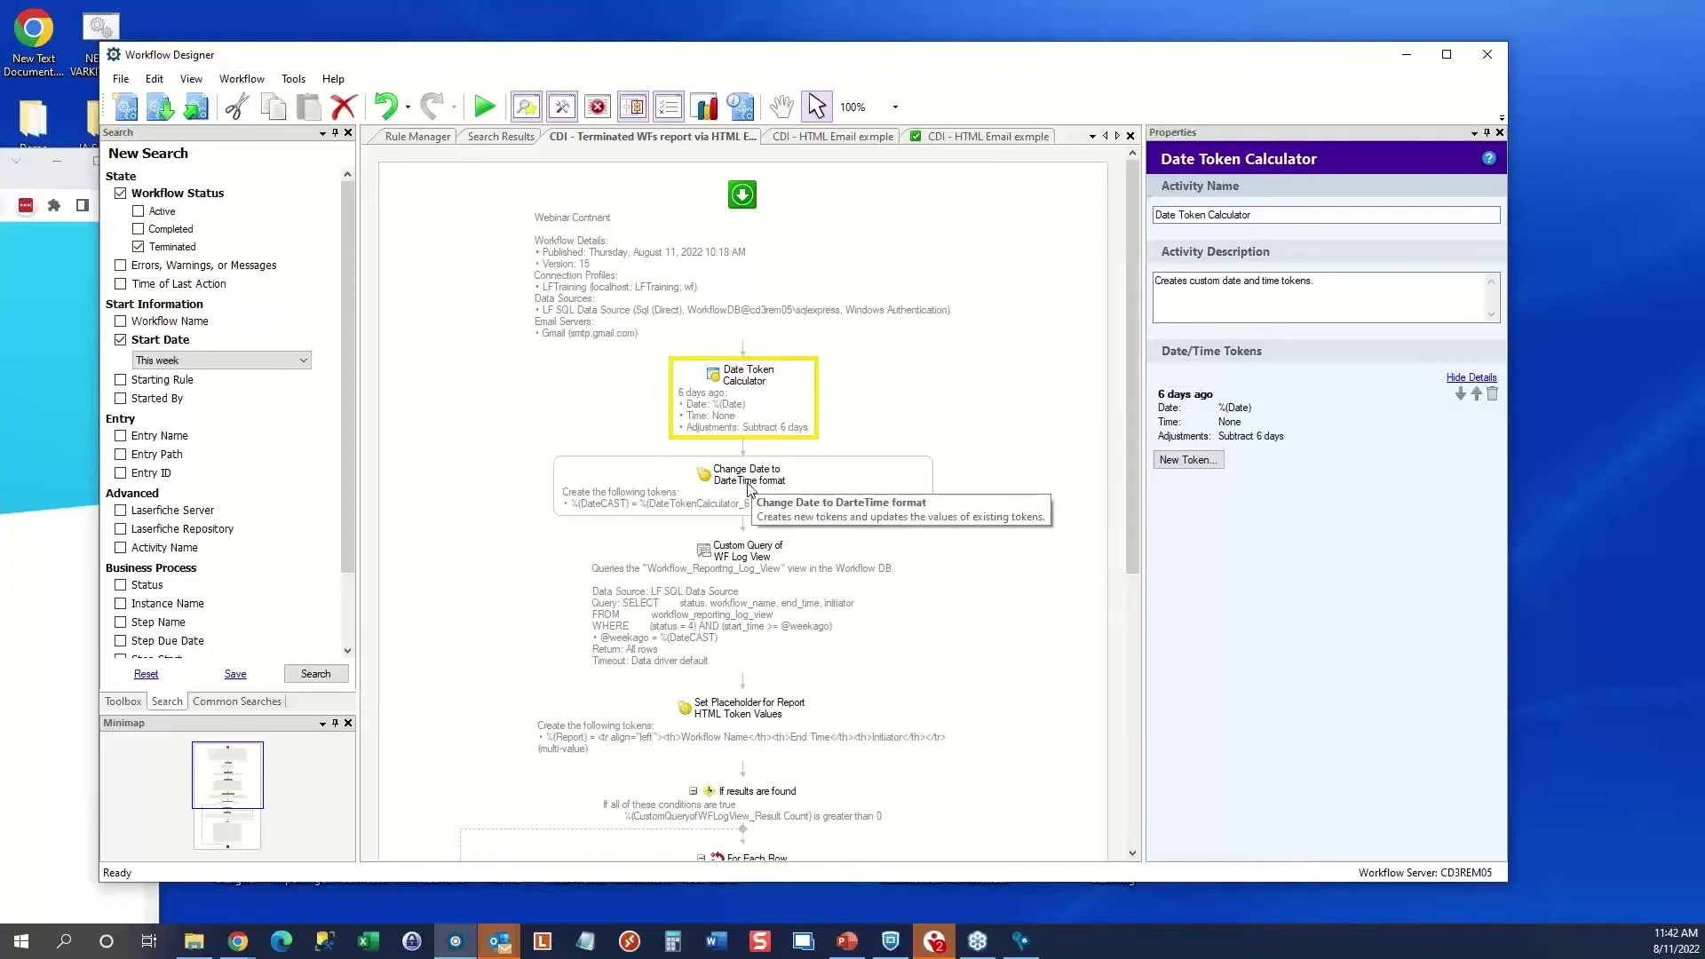
{"action": "left_click", "coordinate": [750, 487]}
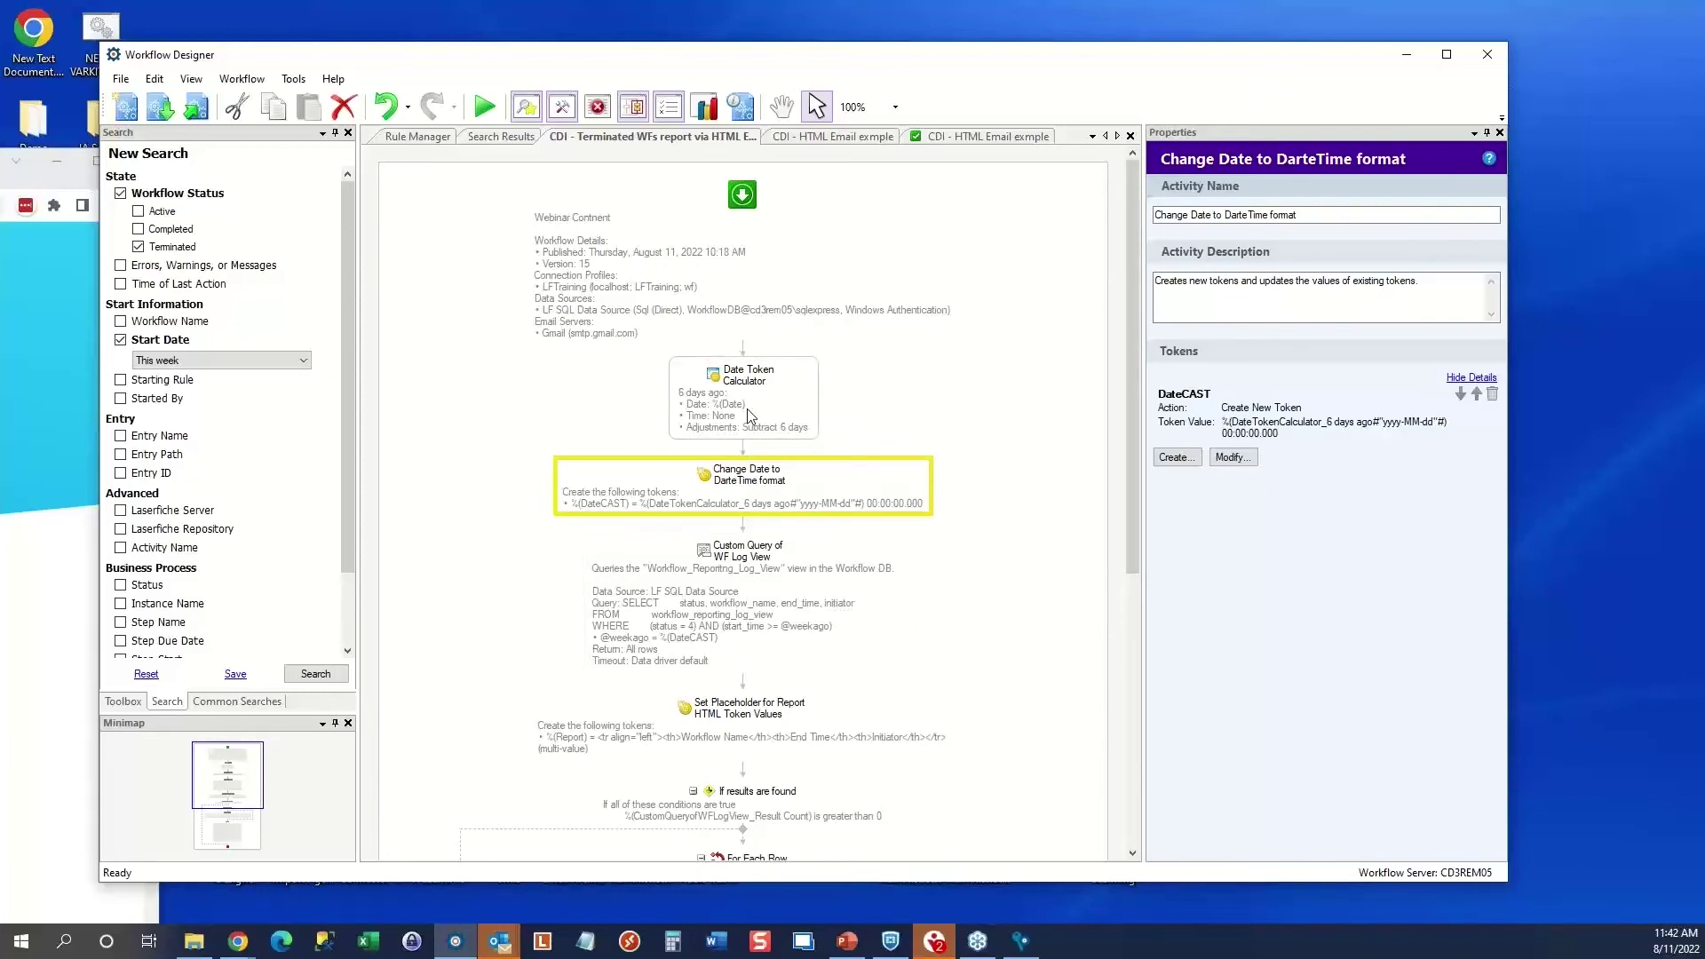
{"action": "double_click", "coordinate": [1229, 422]}
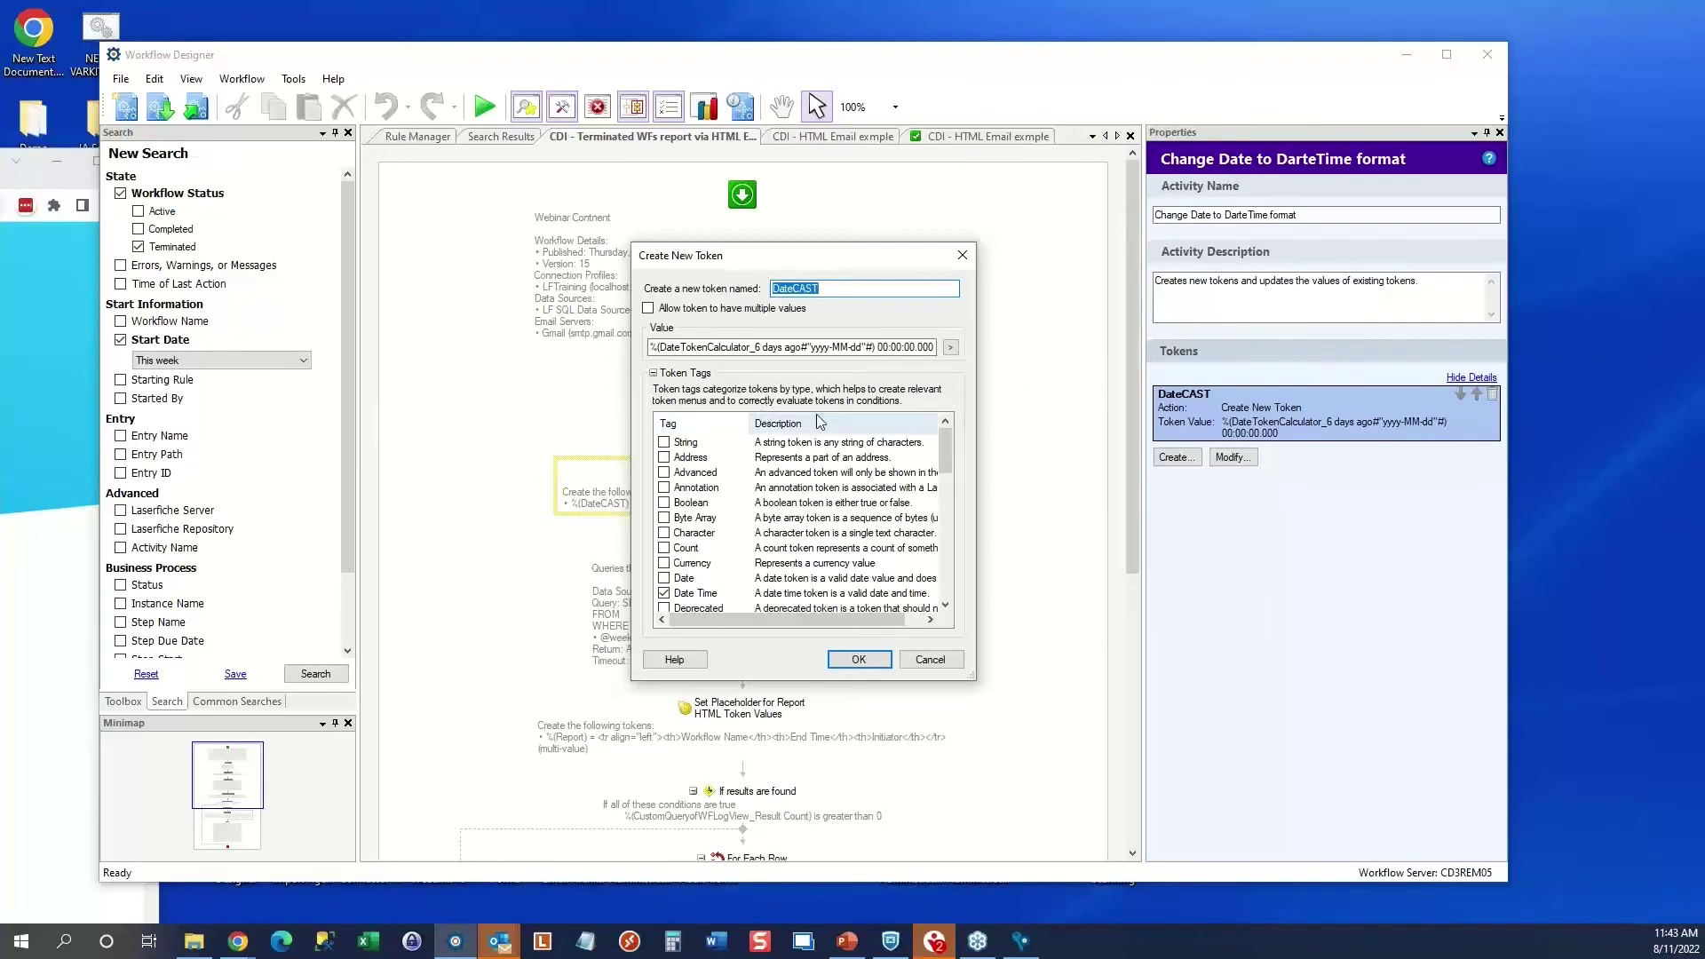
{"action": "left_click", "coordinate": [655, 374]}
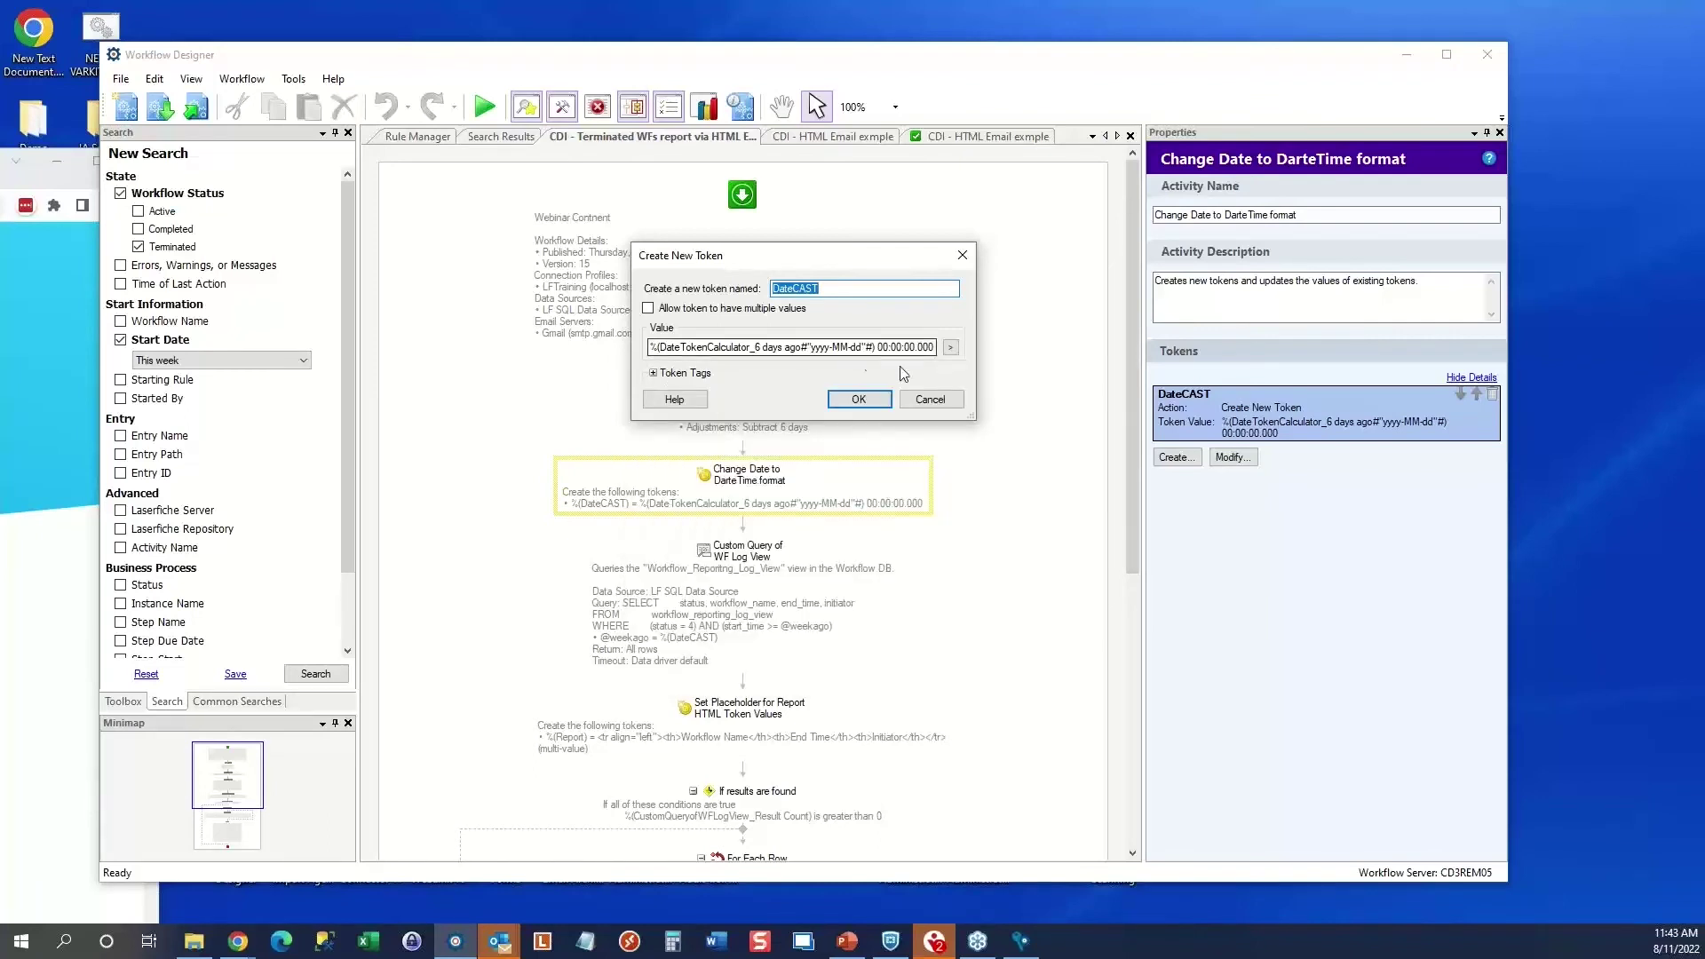
{"action": "double_click", "coordinate": [816, 349]}
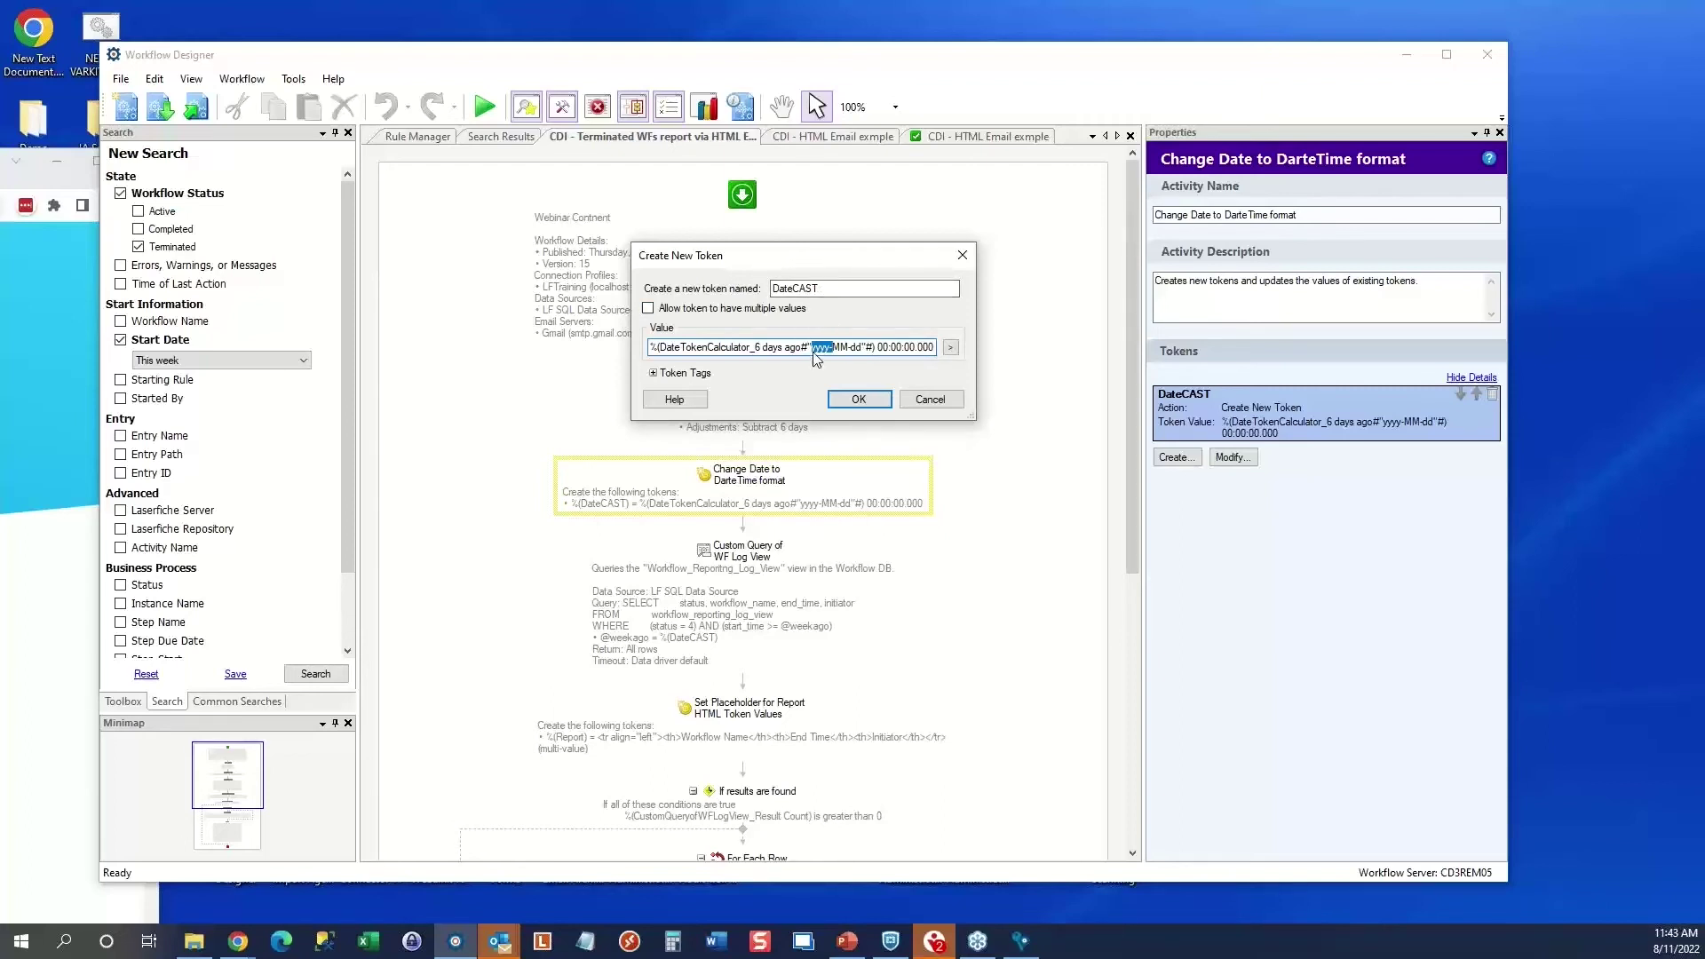
{"action": "left_click", "coordinate": [926, 405]}
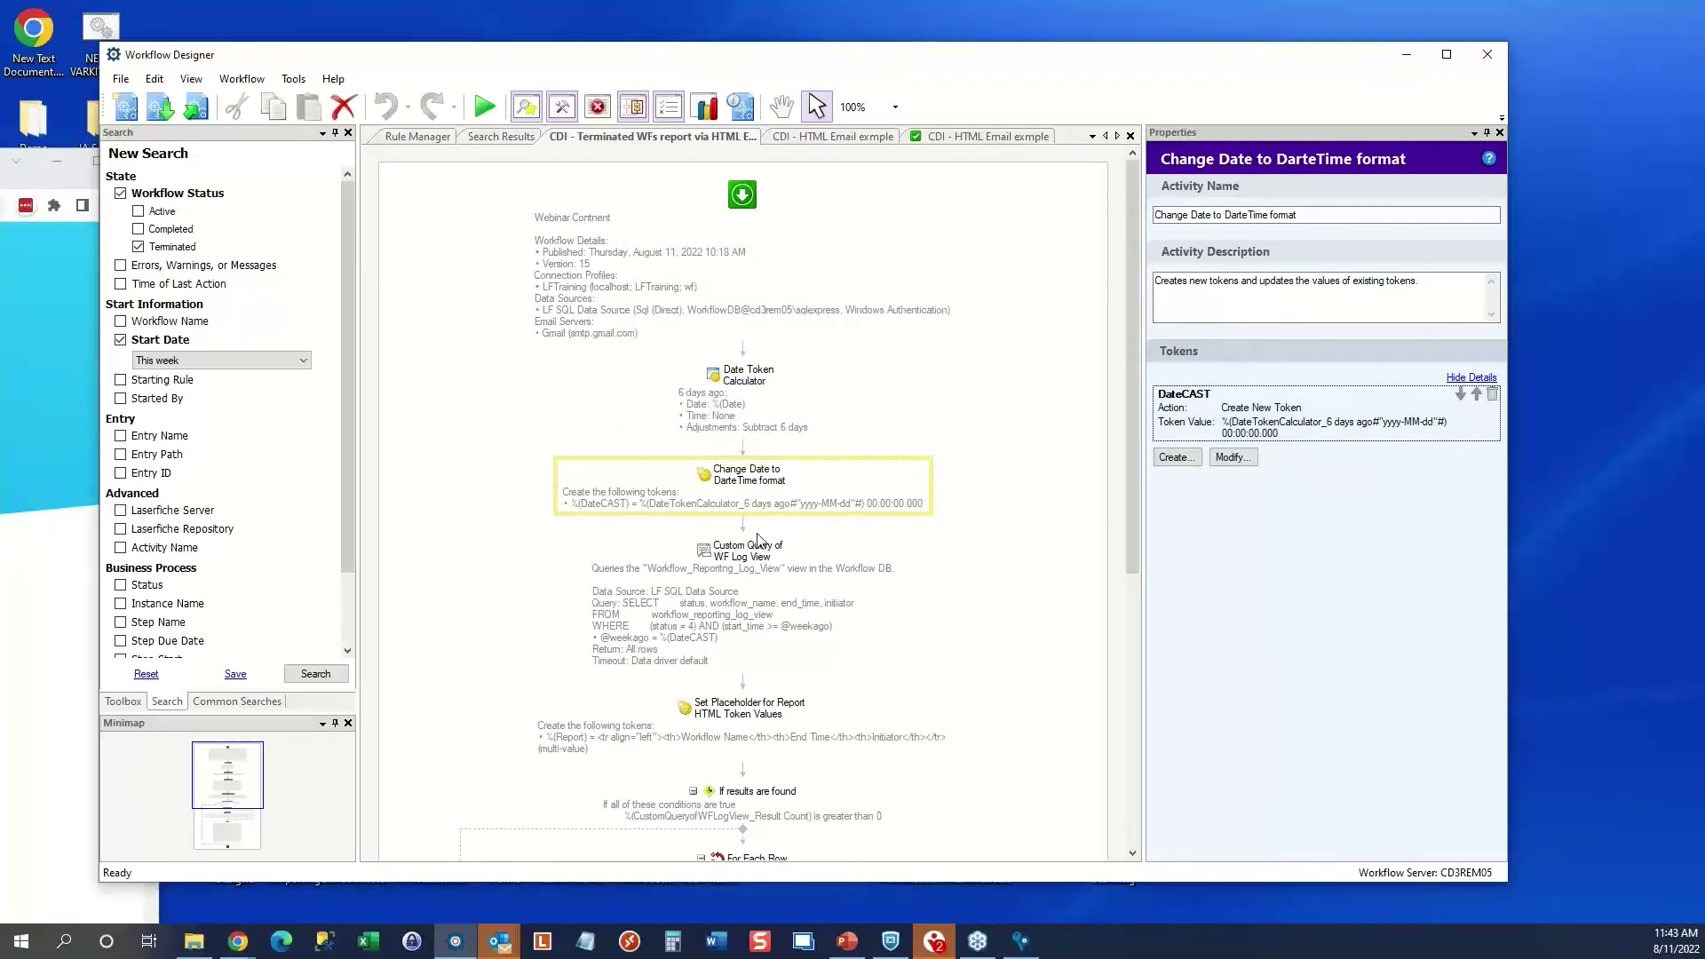
Examine the Custom Query of WF Log View activity, compare it with the search results, and locate Custom Query under Enterprise Integration
{"action": "left_click", "coordinate": [752, 588]}
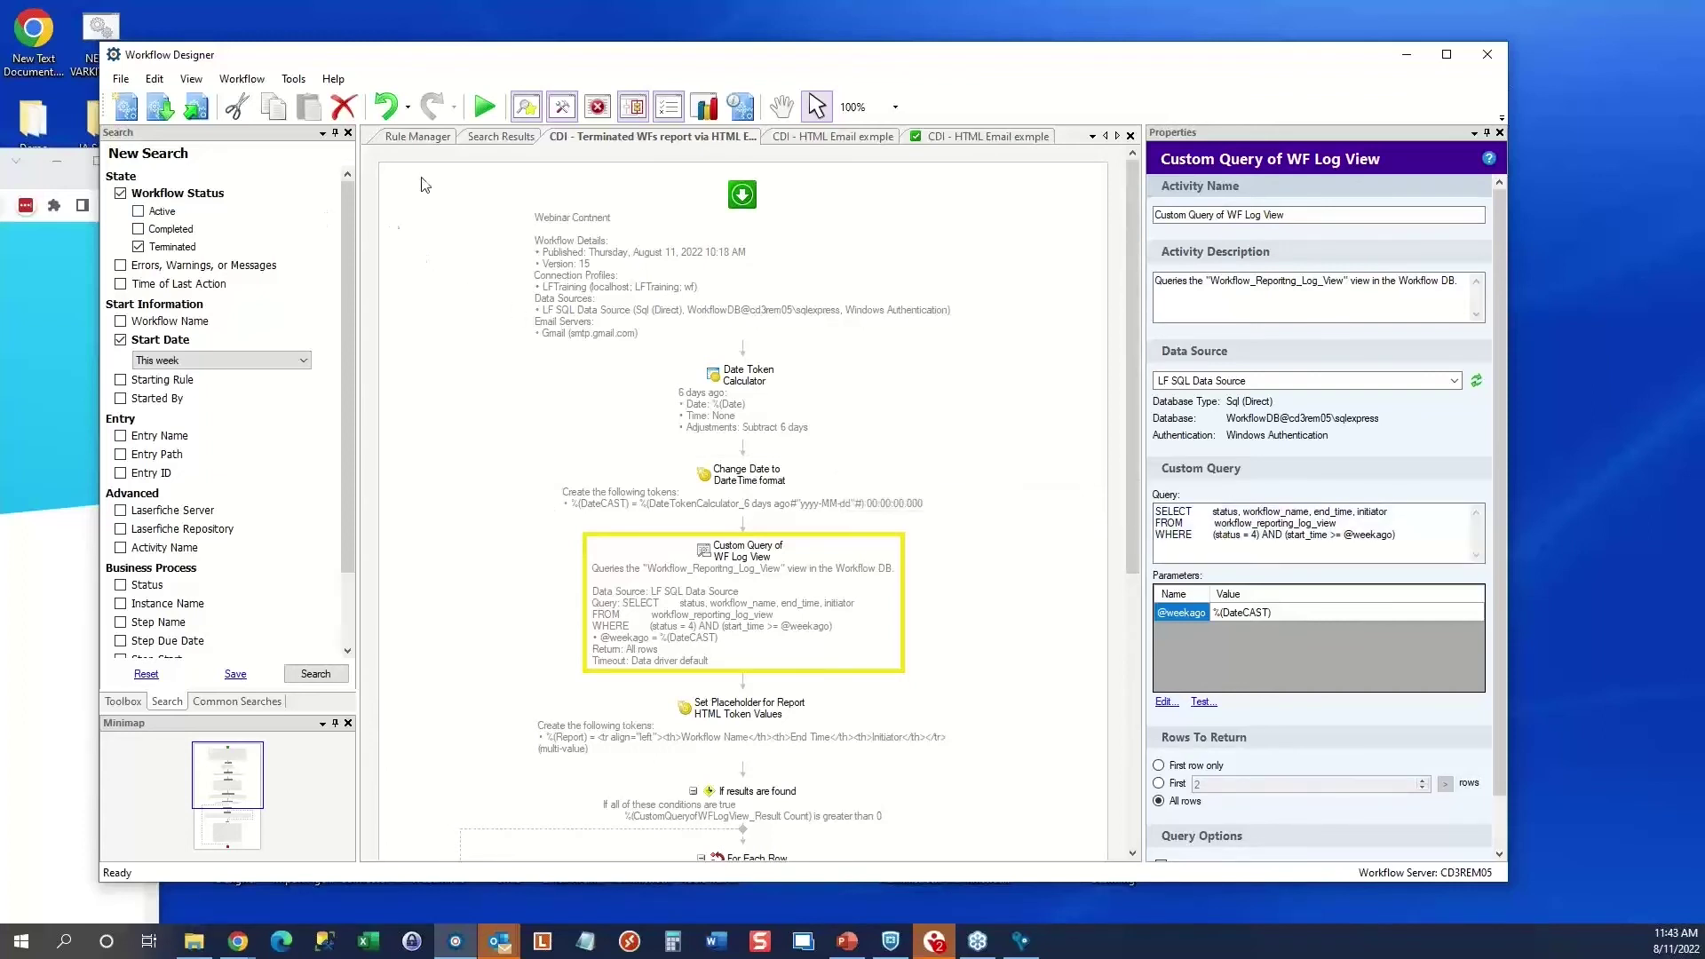
{"action": "left_click", "coordinate": [495, 138]}
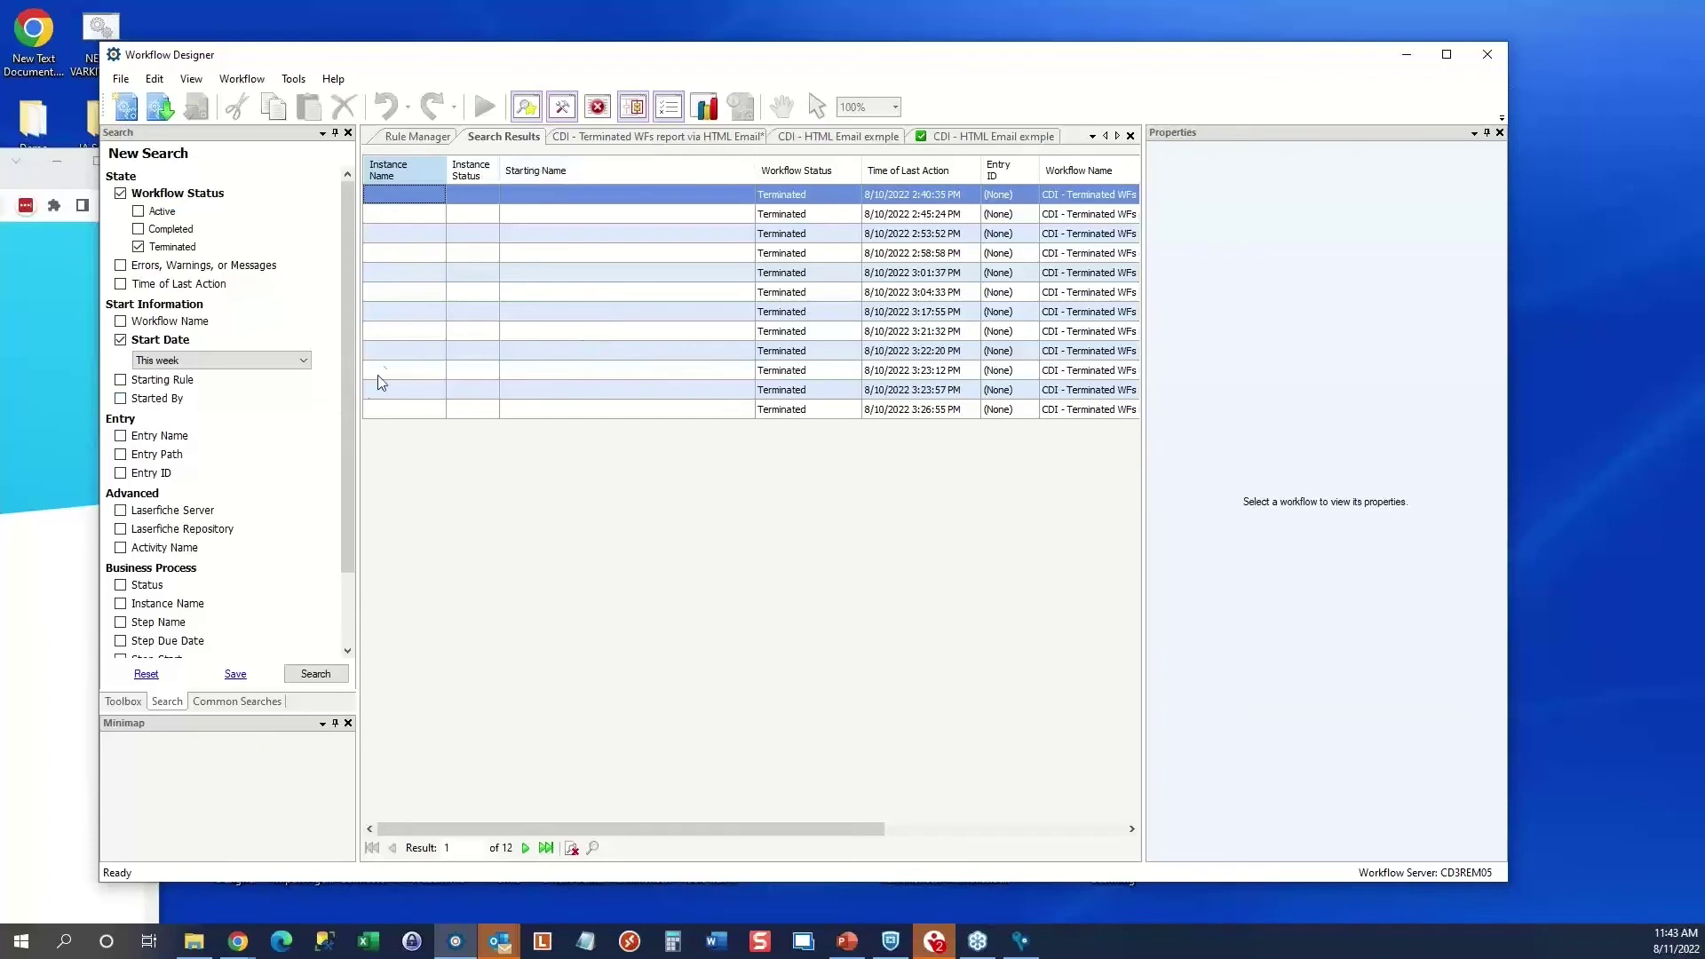
{"action": "left_click", "coordinate": [628, 135]}
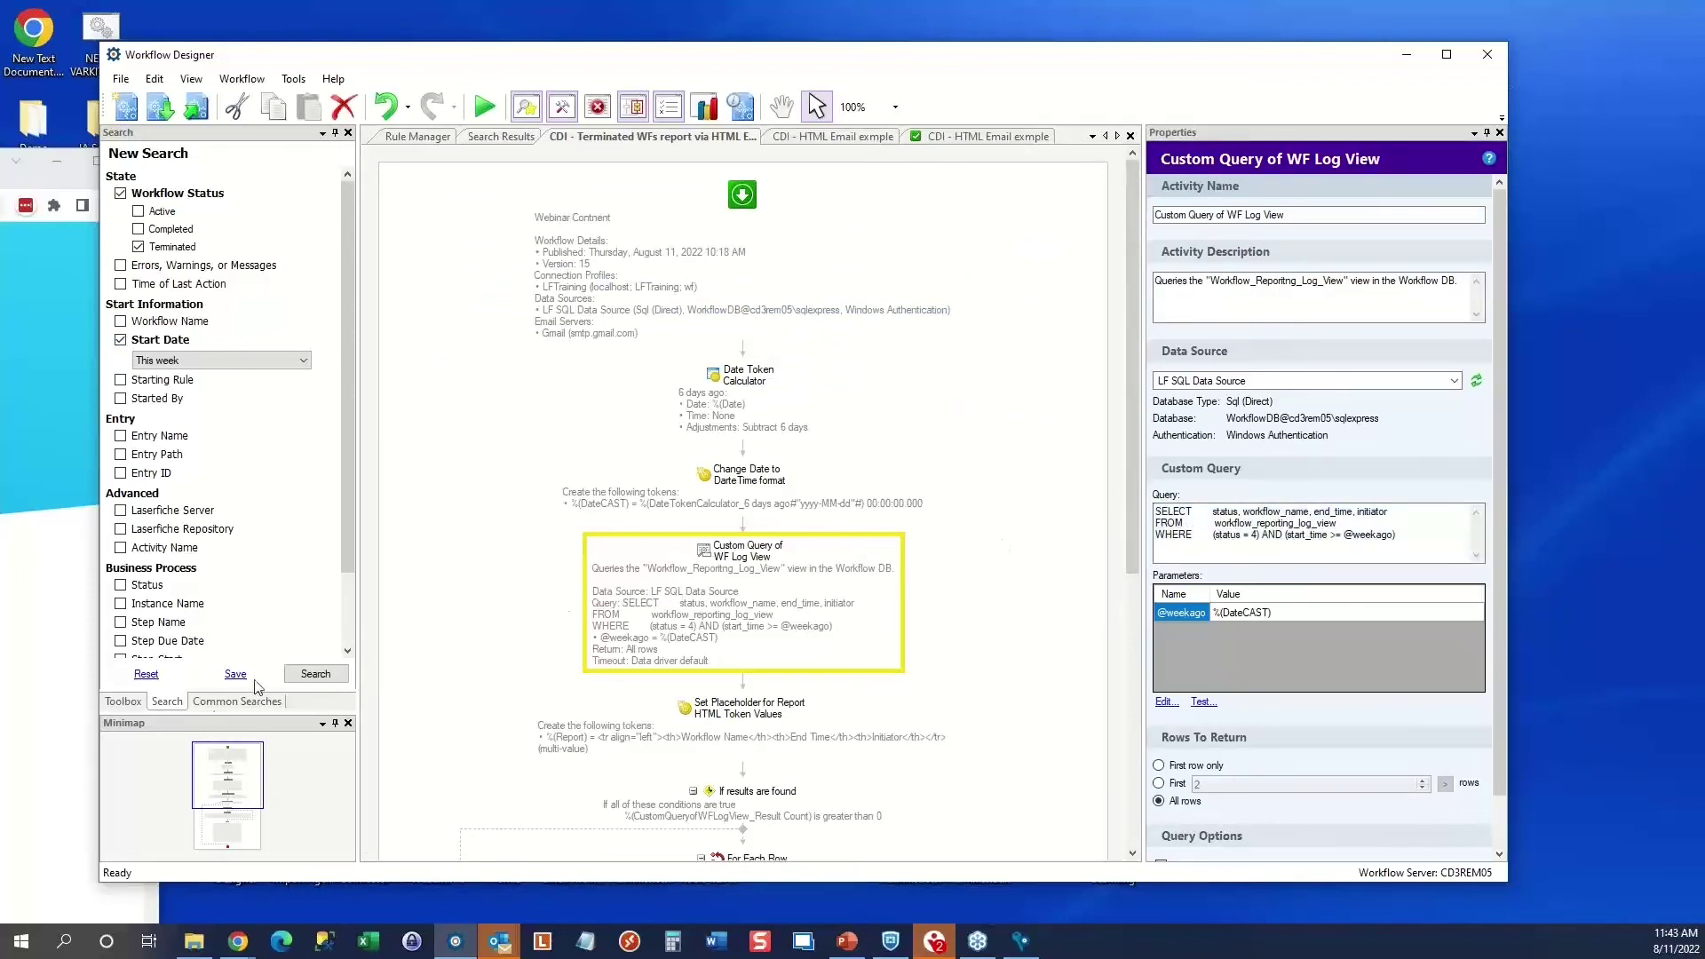
{"action": "left_click", "coordinate": [123, 702]}
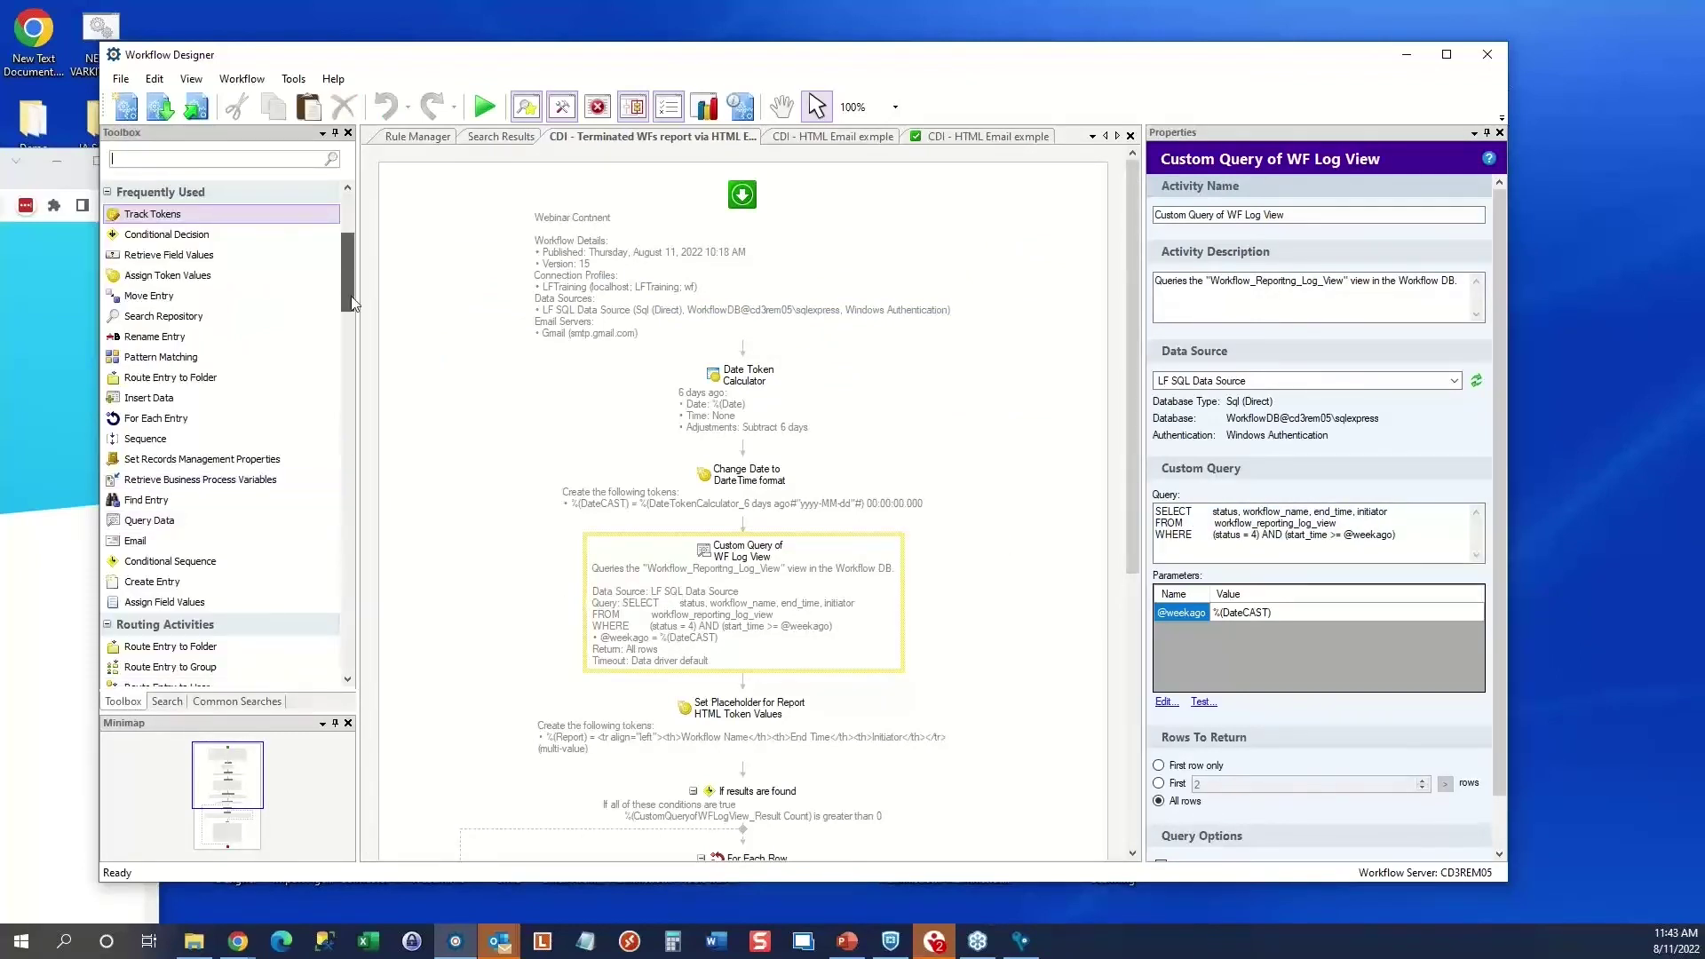
{"action": "left_click_drag", "start_coordinate": [348, 353], "coordinate": [374, 570]}
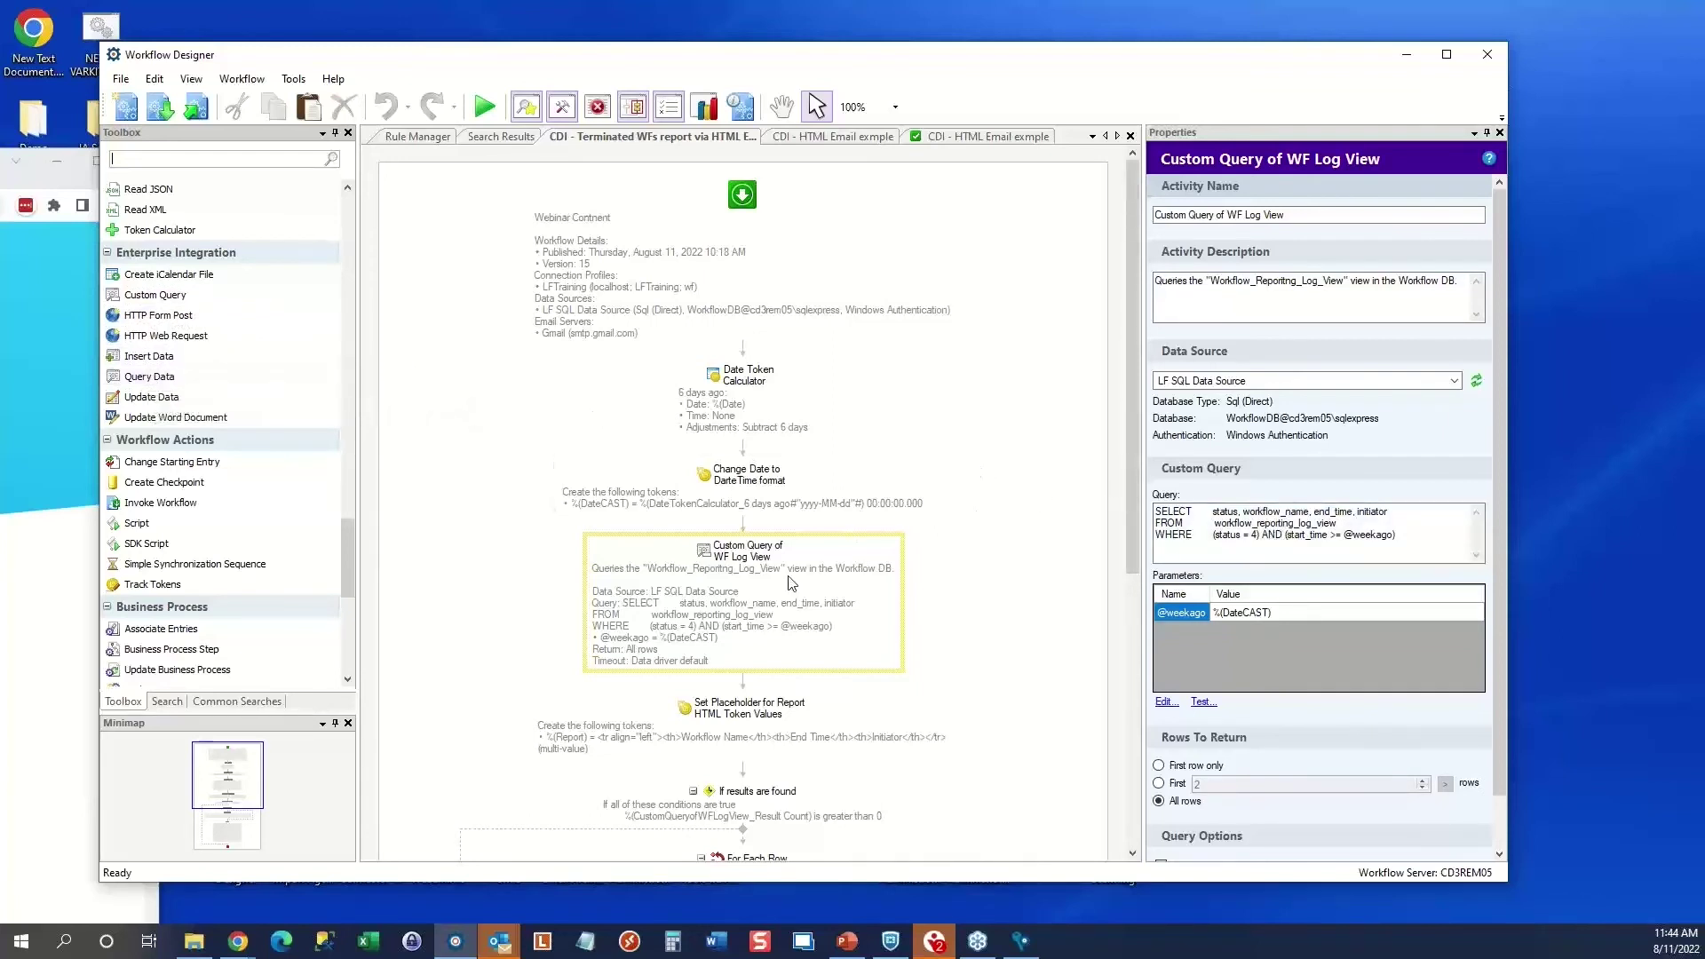
Replace end_time with start_time in the SELECT line of the Custom Query of WF Log View activity
{"action": "left_click", "coordinate": [1261, 528]}
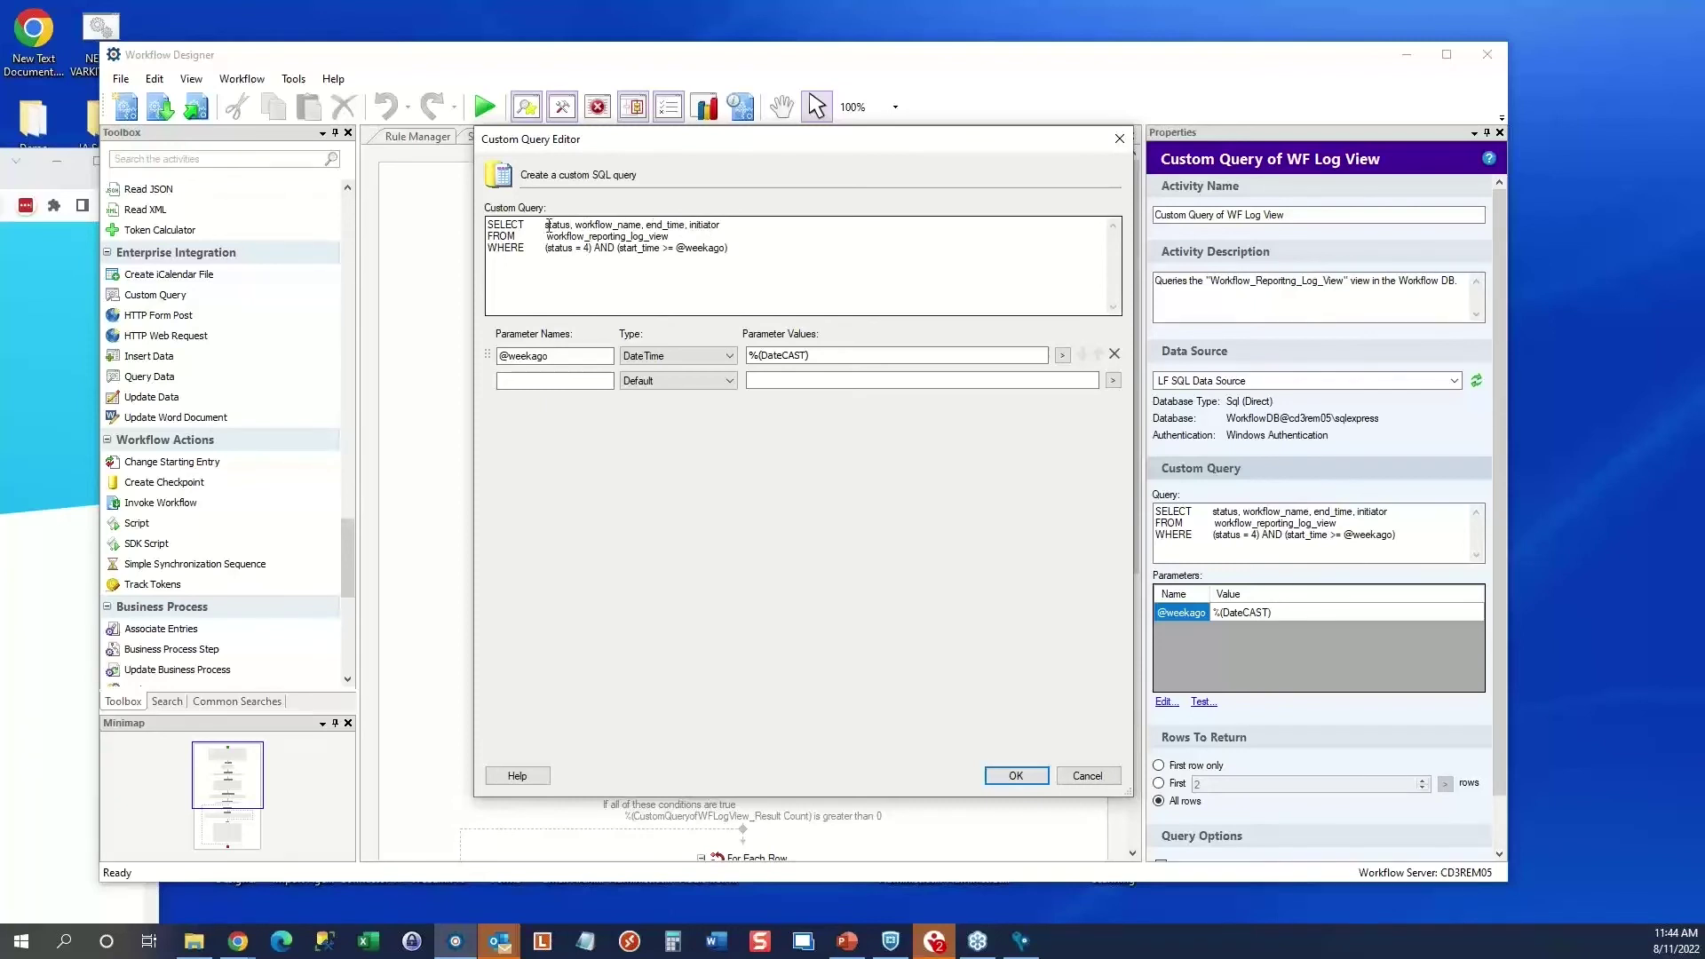
{"action": "left_click_drag", "start_coordinate": [545, 227], "coordinate": [576, 228]}
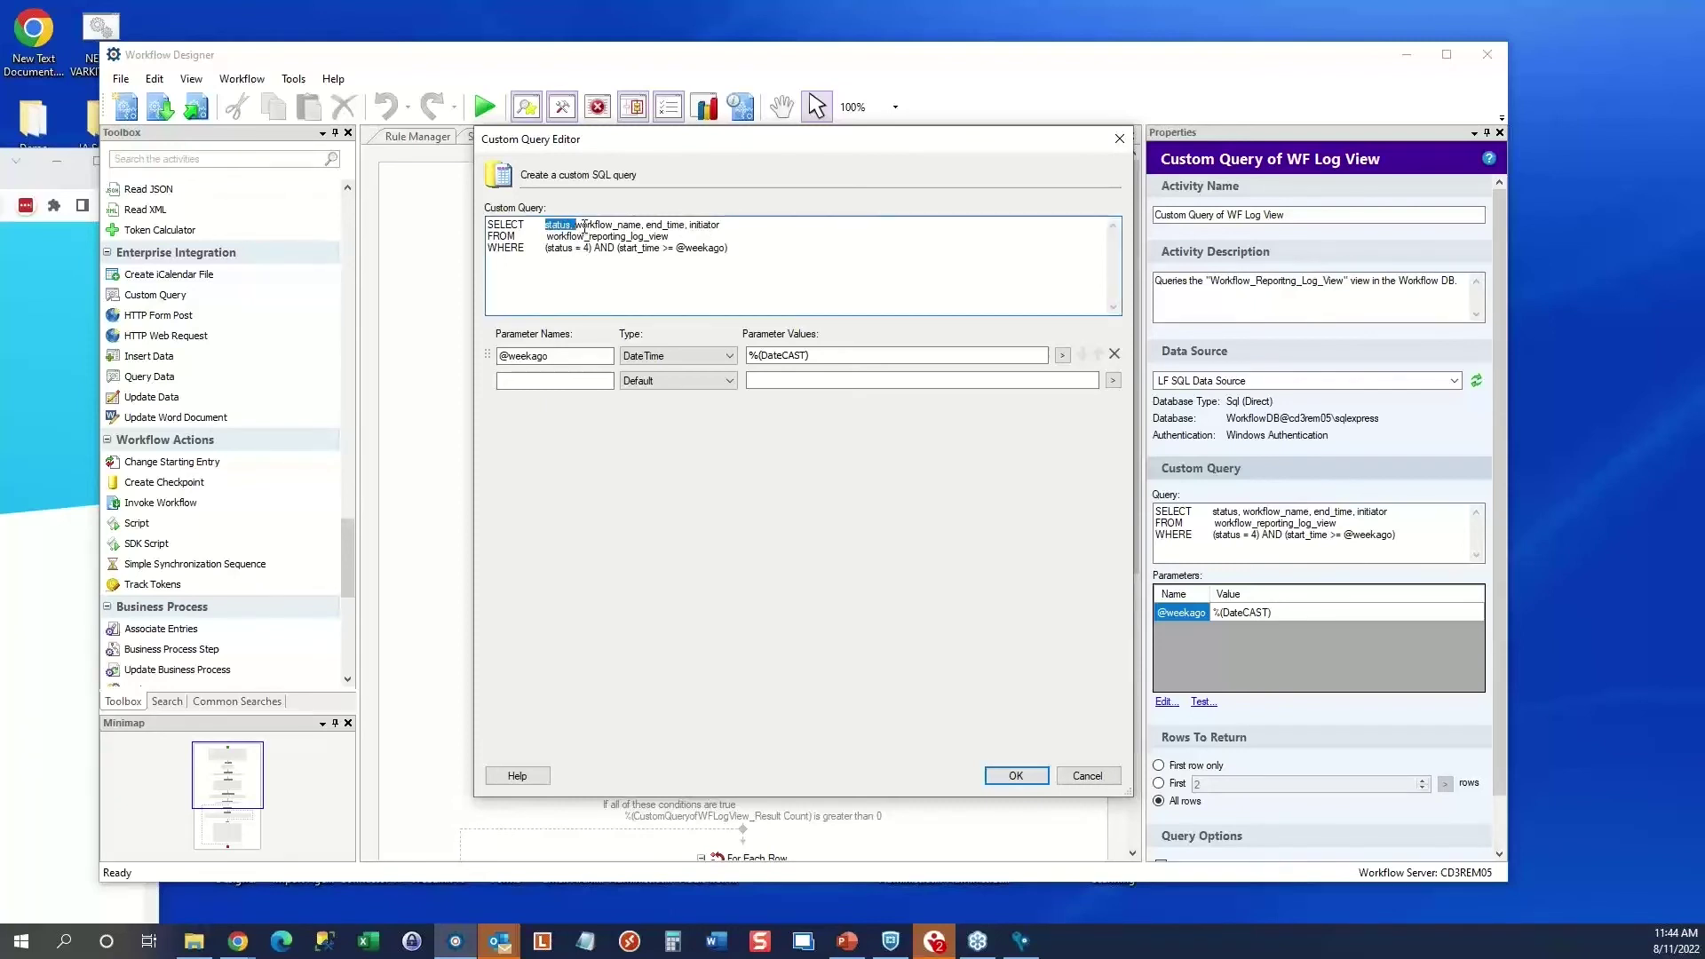
{"action": "double_click", "coordinate": [614, 230]}
{"action": "left_click", "coordinate": [649, 226]}
{"action": "left_click_drag", "start_coordinate": [648, 225], "coordinate": [664, 228]}
{"action": "type", "text": "start"}
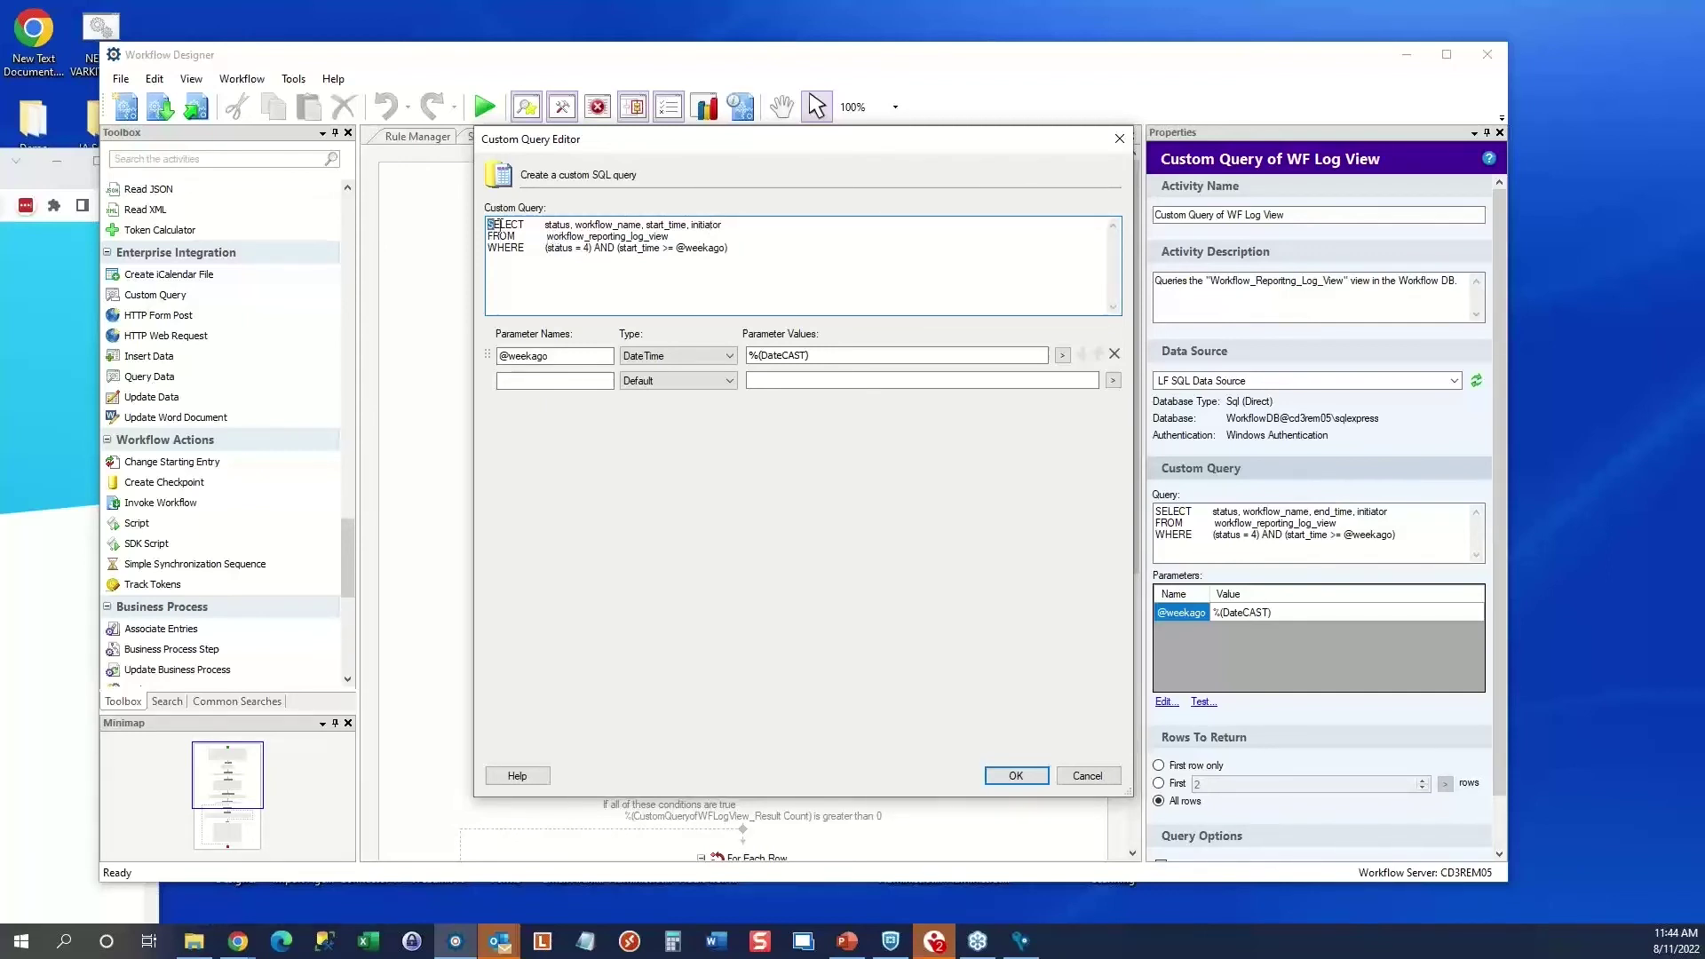
{"action": "left_click_drag", "start_coordinate": [494, 225], "coordinate": [725, 228]}
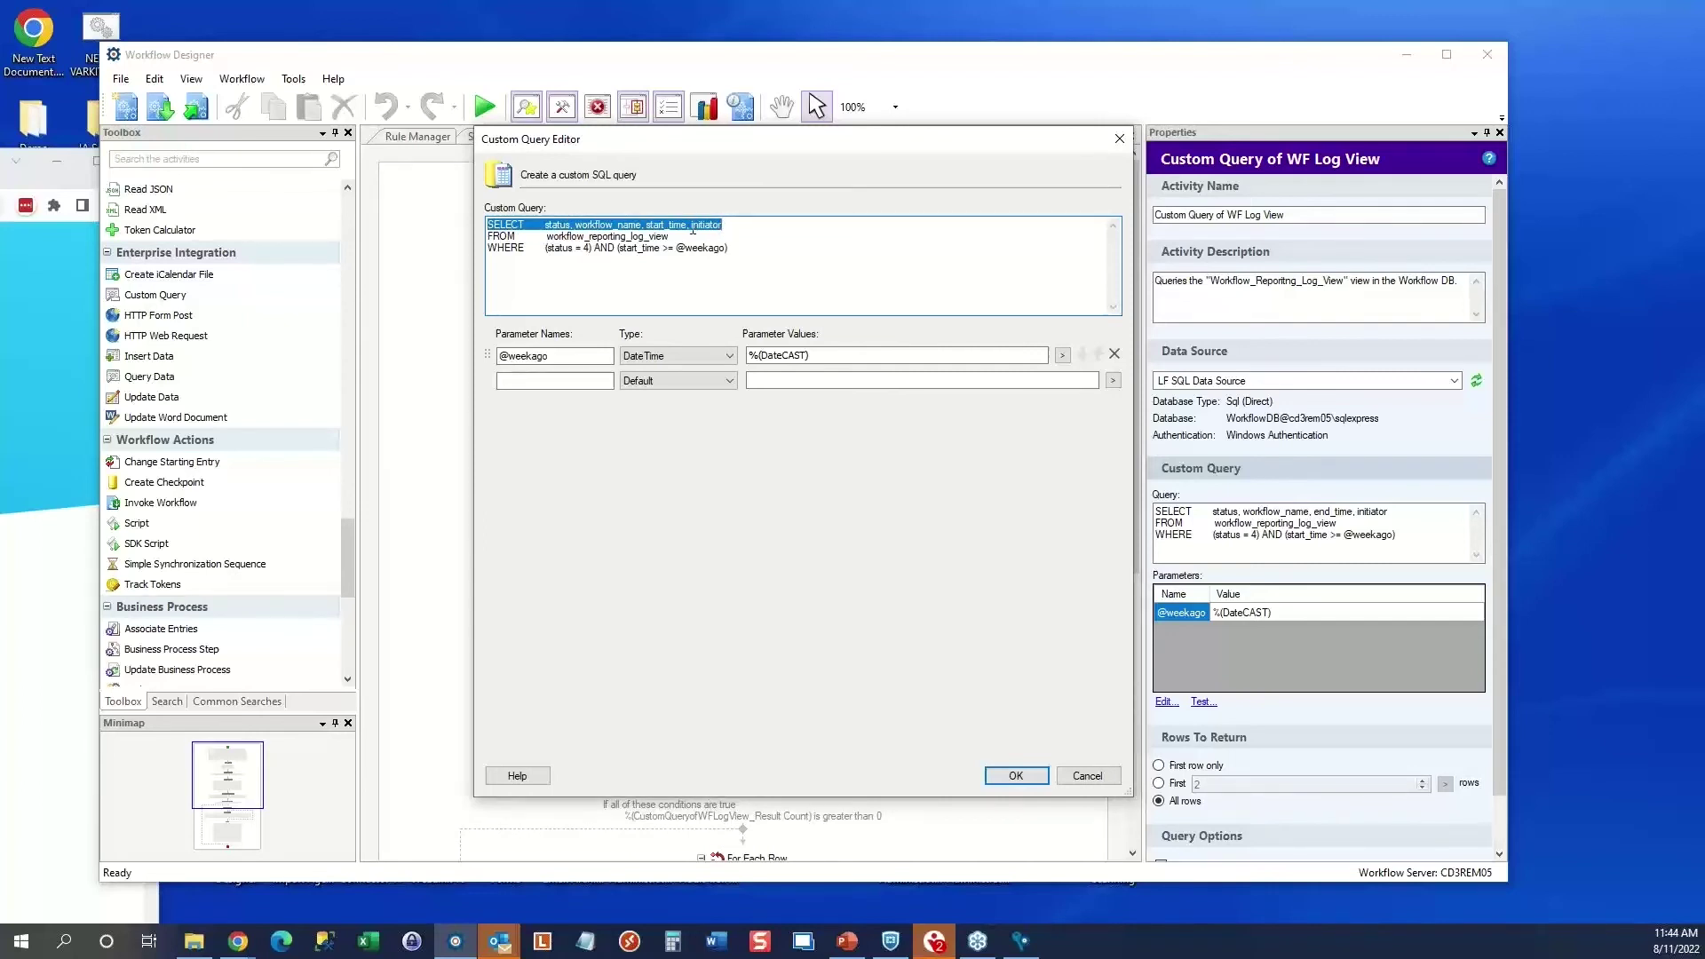
{"action": "left_click", "coordinate": [727, 227]}
{"action": "key", "text": "BackSpace"}
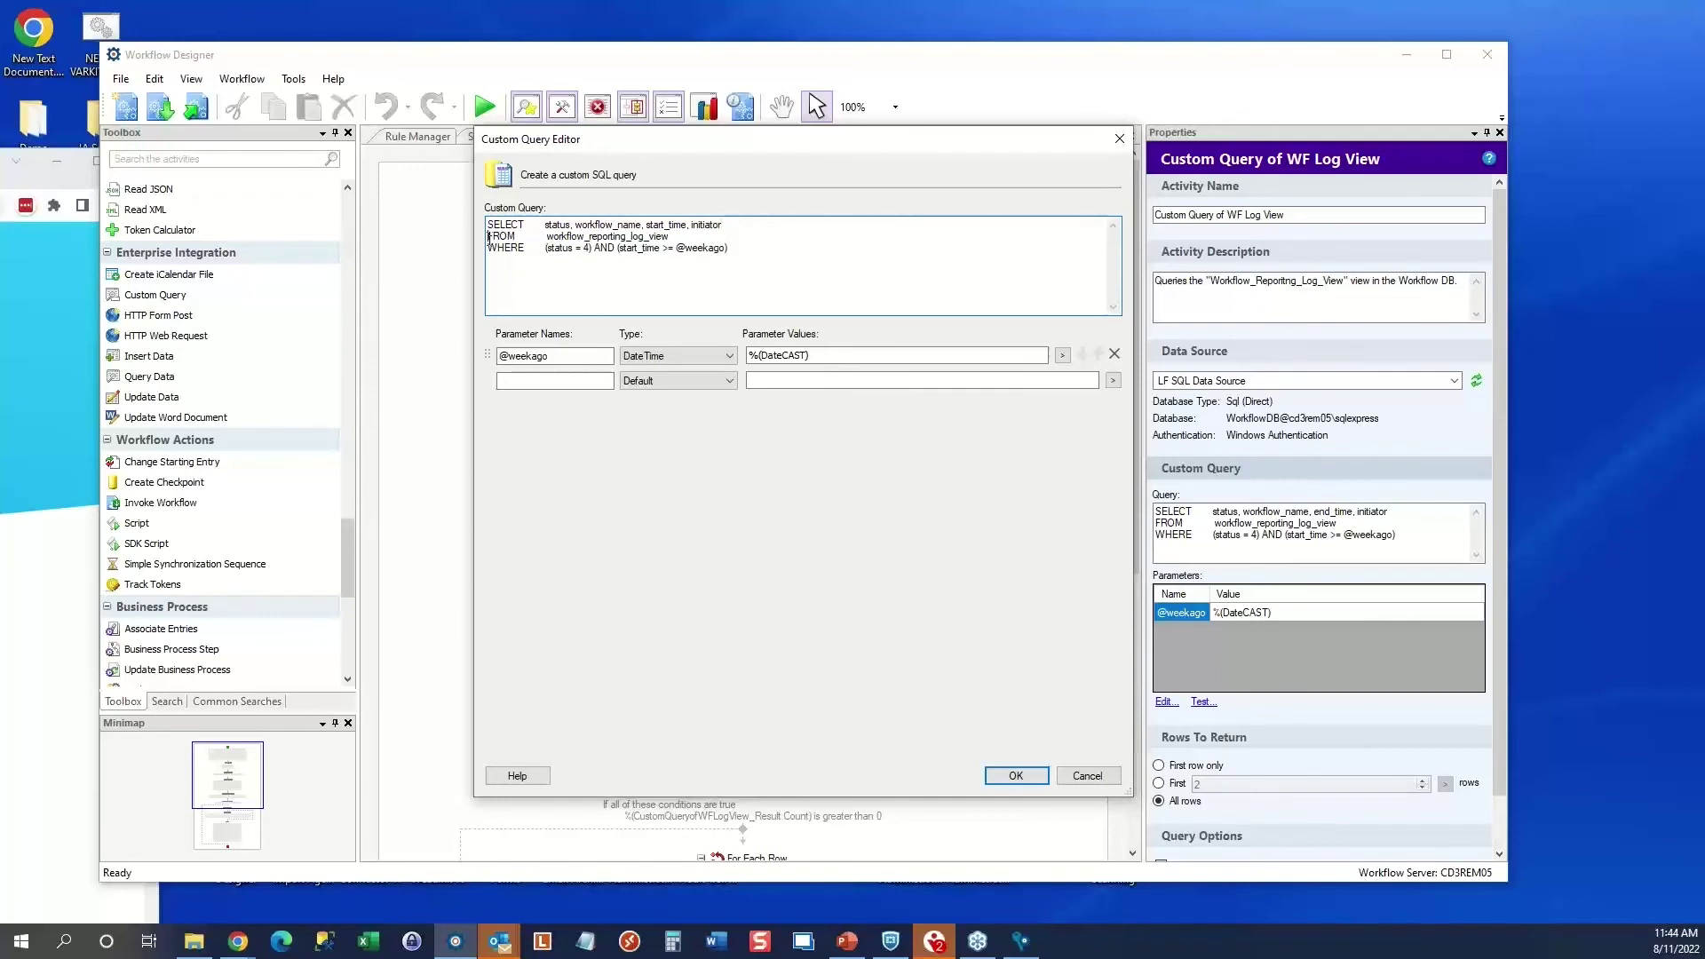
{"action": "left_click_drag", "start_coordinate": [487, 237], "coordinate": [670, 240]}
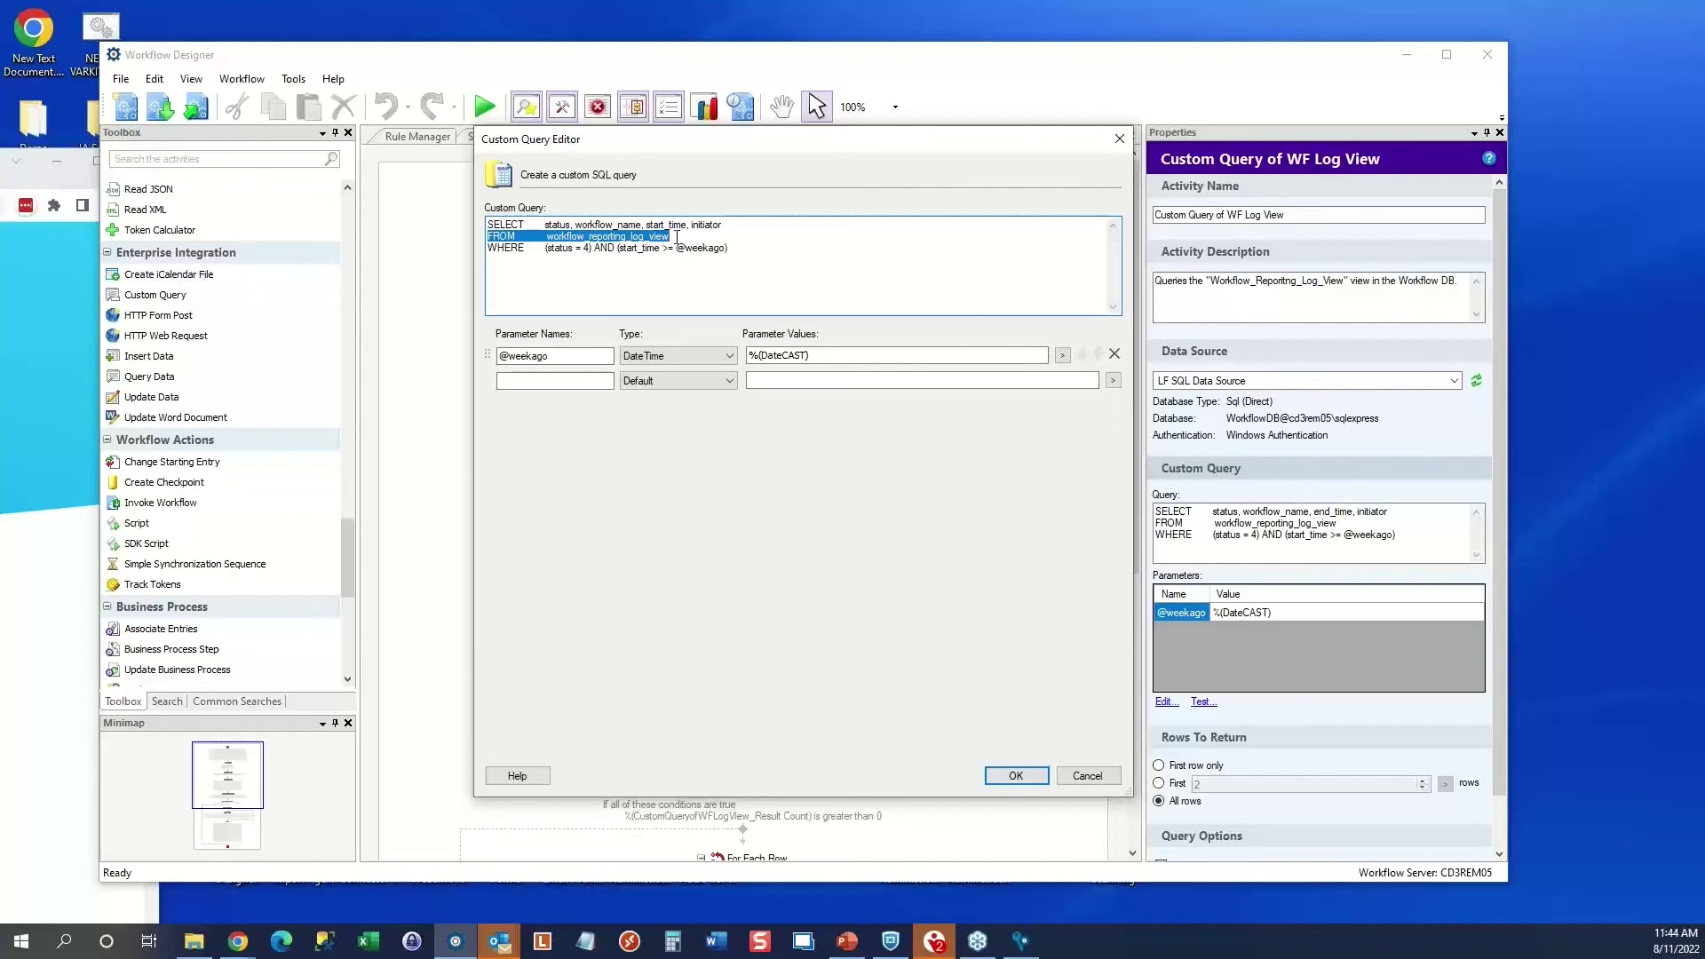
{"action": "left_click", "coordinate": [522, 238]}
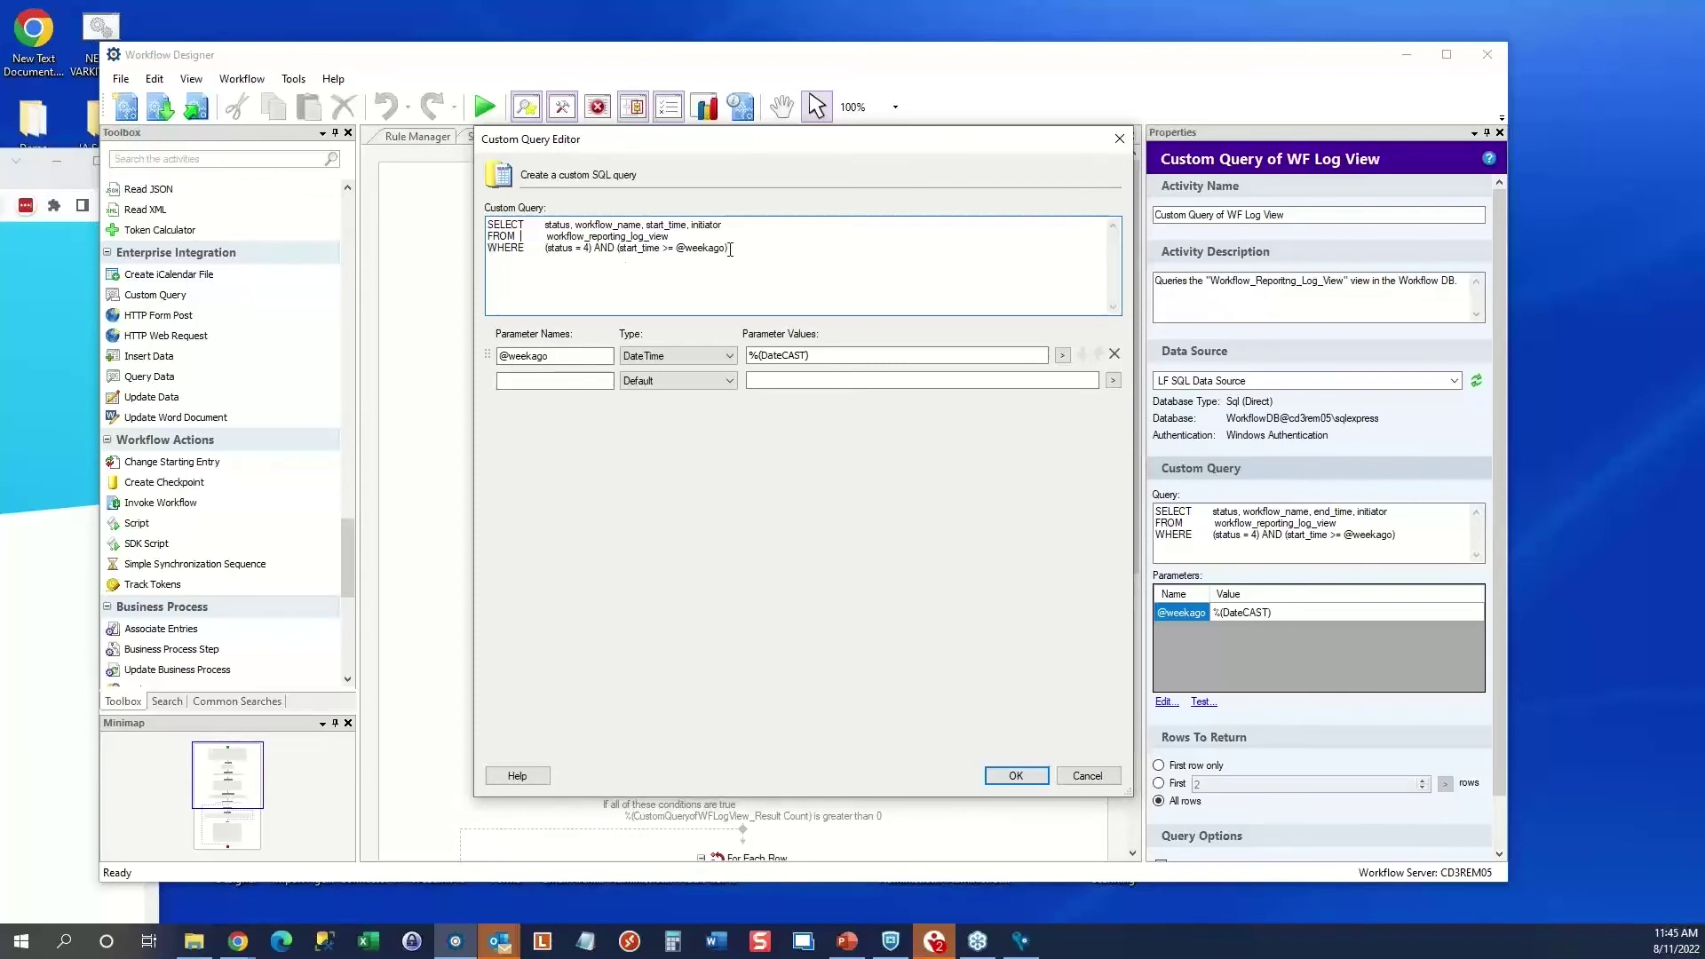
{"action": "left_click_drag", "start_coordinate": [726, 250], "coordinate": [630, 252]}
{"action": "left_click_drag", "start_coordinate": [545, 250], "coordinate": [484, 249]}
{"action": "left_click", "coordinate": [538, 259]}
{"action": "left_click_drag", "start_coordinate": [487, 249], "coordinate": [576, 250]}
{"action": "double_click", "coordinate": [581, 252]}
{"action": "double_click", "coordinate": [588, 251]}
{"action": "left_click", "coordinate": [610, 249]}
{"action": "left_click_drag", "start_coordinate": [700, 156], "coordinate": [705, 307]}
{"action": "left_click", "coordinate": [818, 516]}
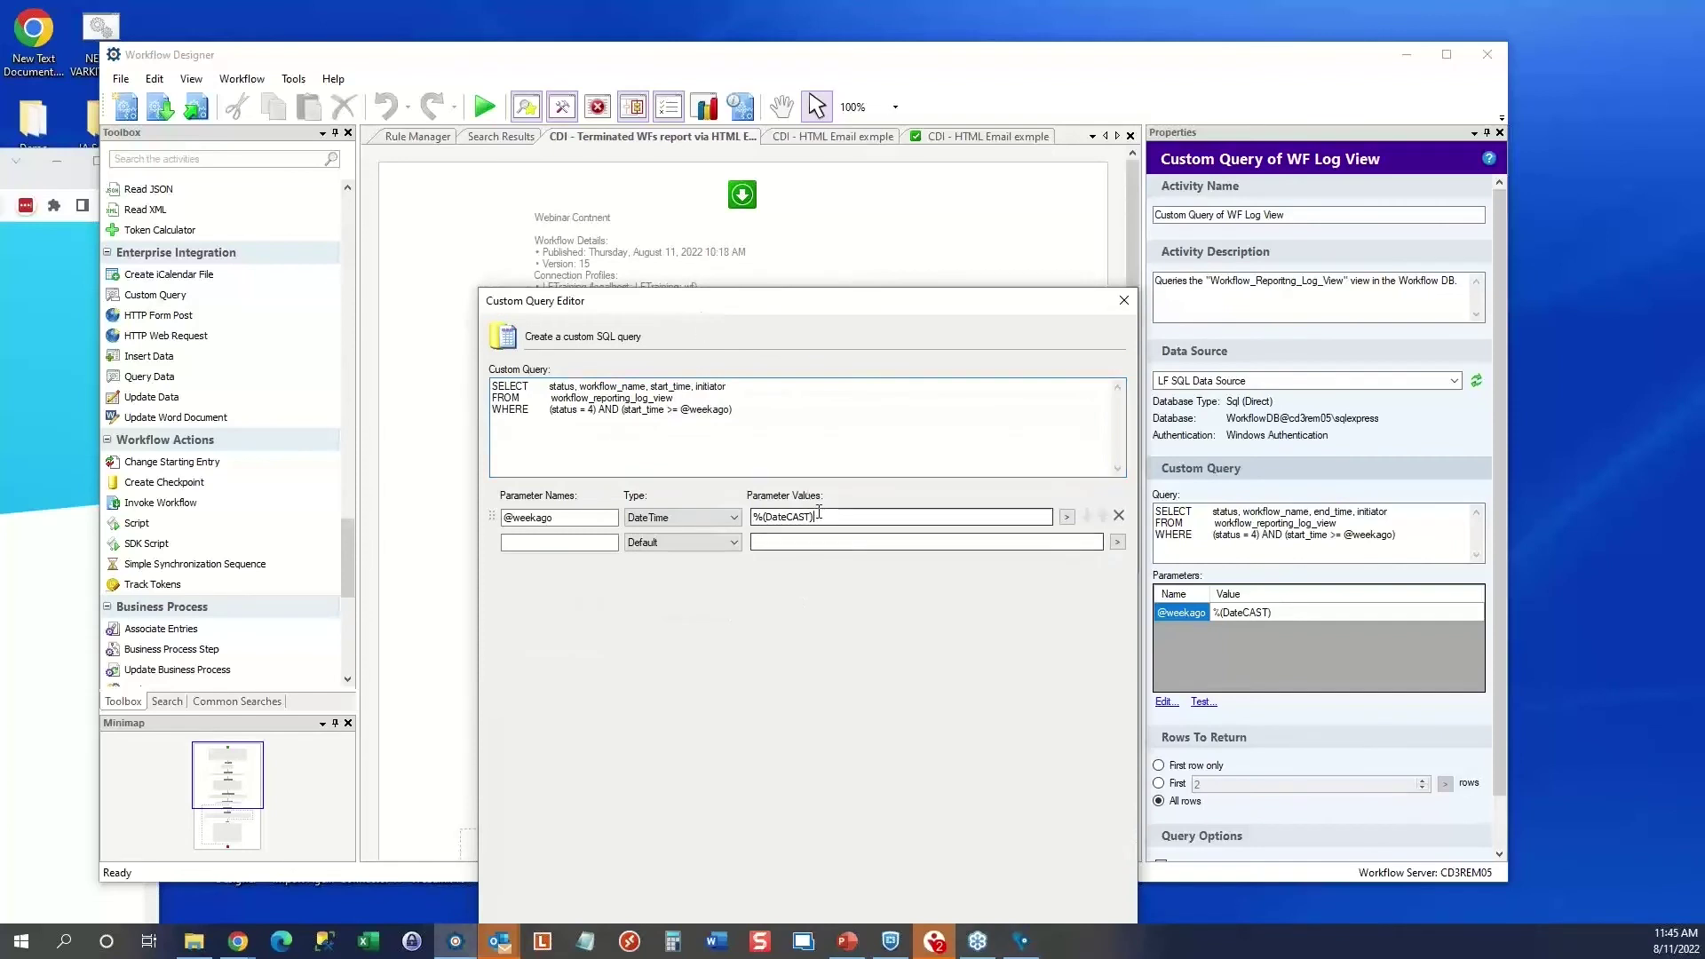
{"action": "double_click", "coordinate": [818, 515]}
{"action": "left_click", "coordinate": [572, 520]}
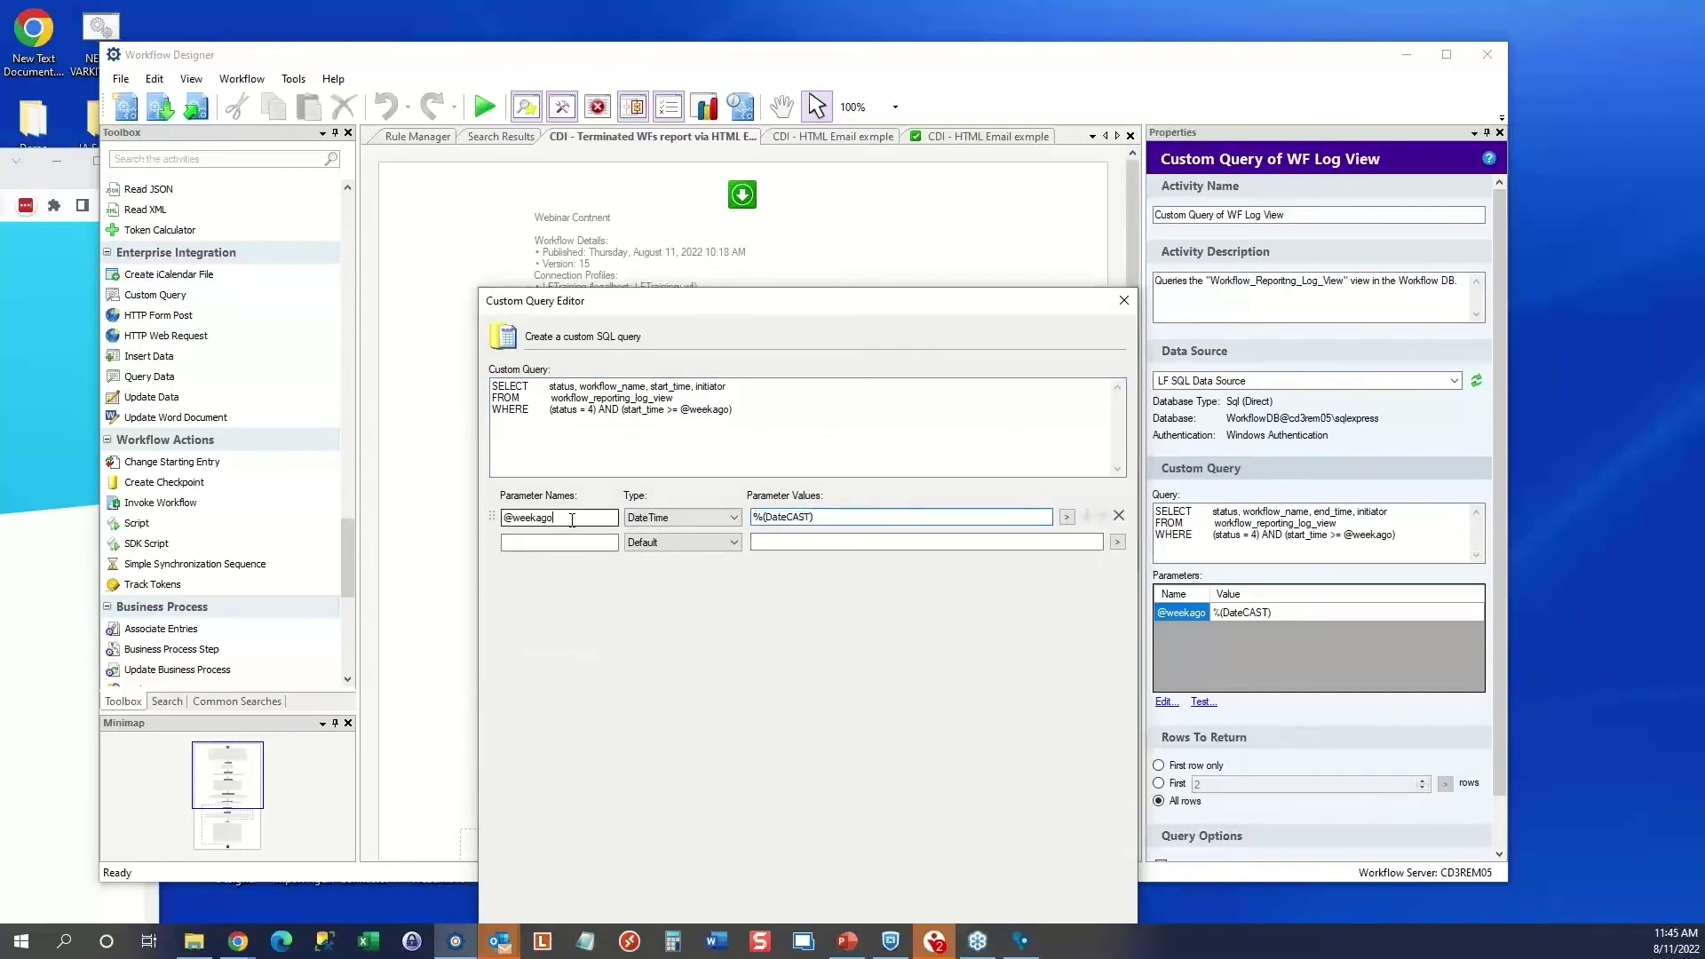
{"action": "left_click_drag", "start_coordinate": [572, 521], "coordinate": [479, 551]}
{"action": "left_click", "coordinate": [573, 522]}
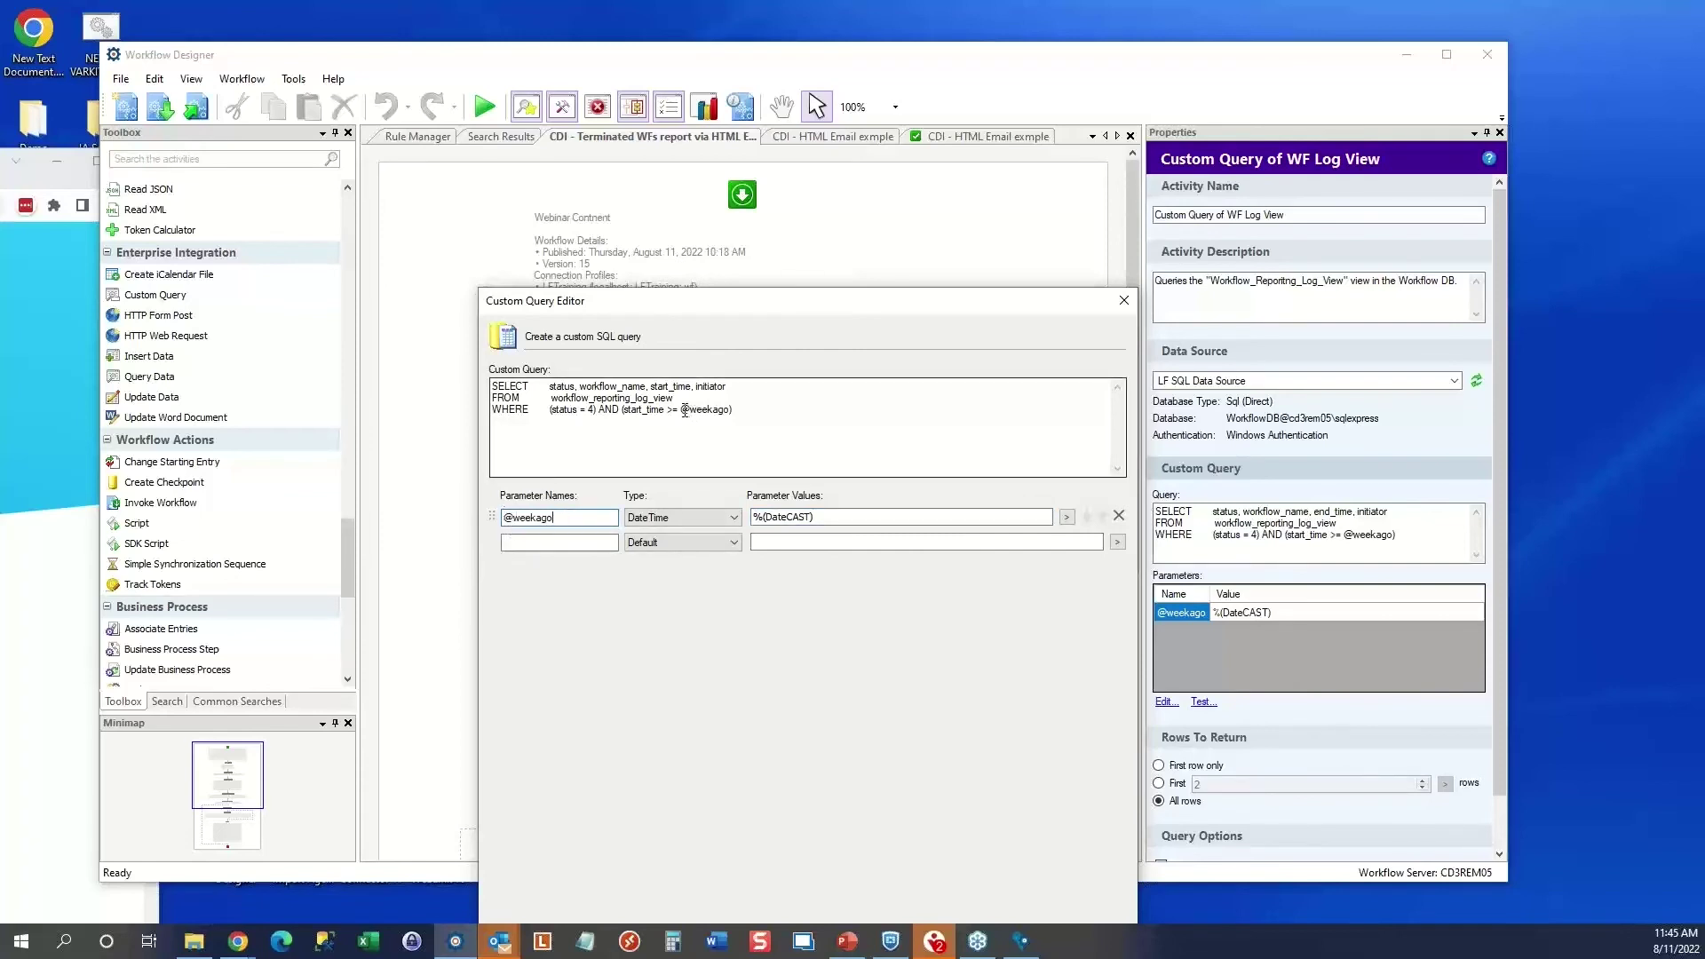
{"action": "left_click_drag", "start_coordinate": [680, 410], "coordinate": [728, 413]}
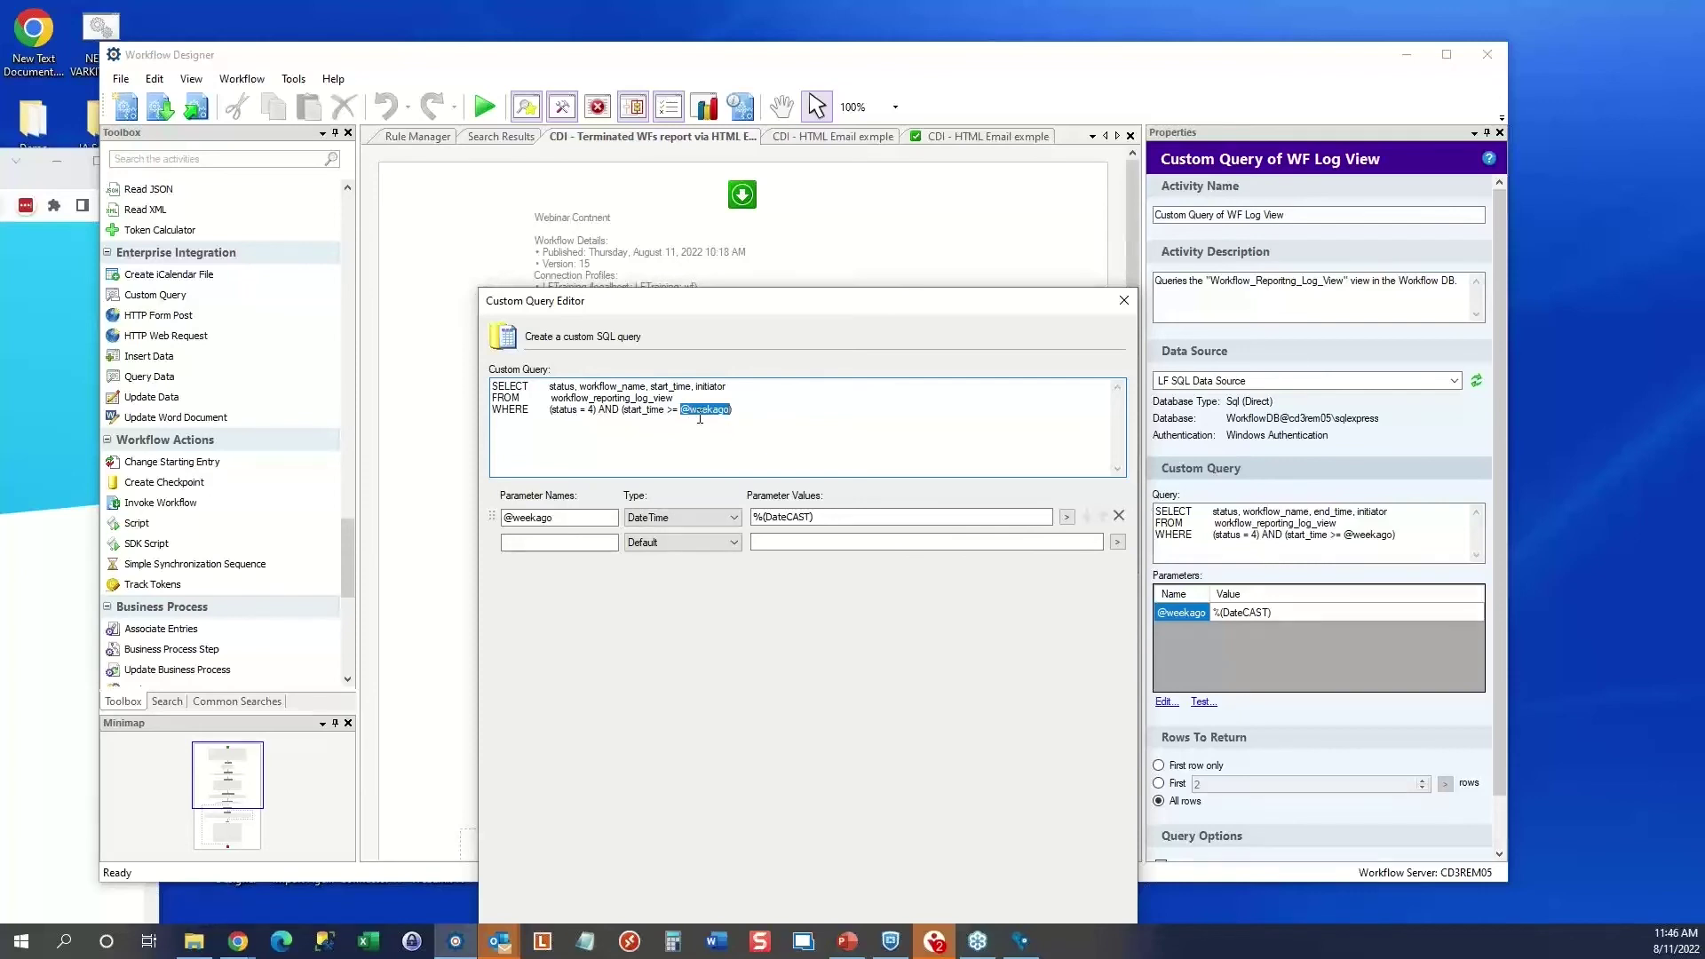
{"action": "left_click", "coordinate": [749, 409]}
{"action": "left_click_drag", "start_coordinate": [914, 299], "coordinate": [884, 191]}
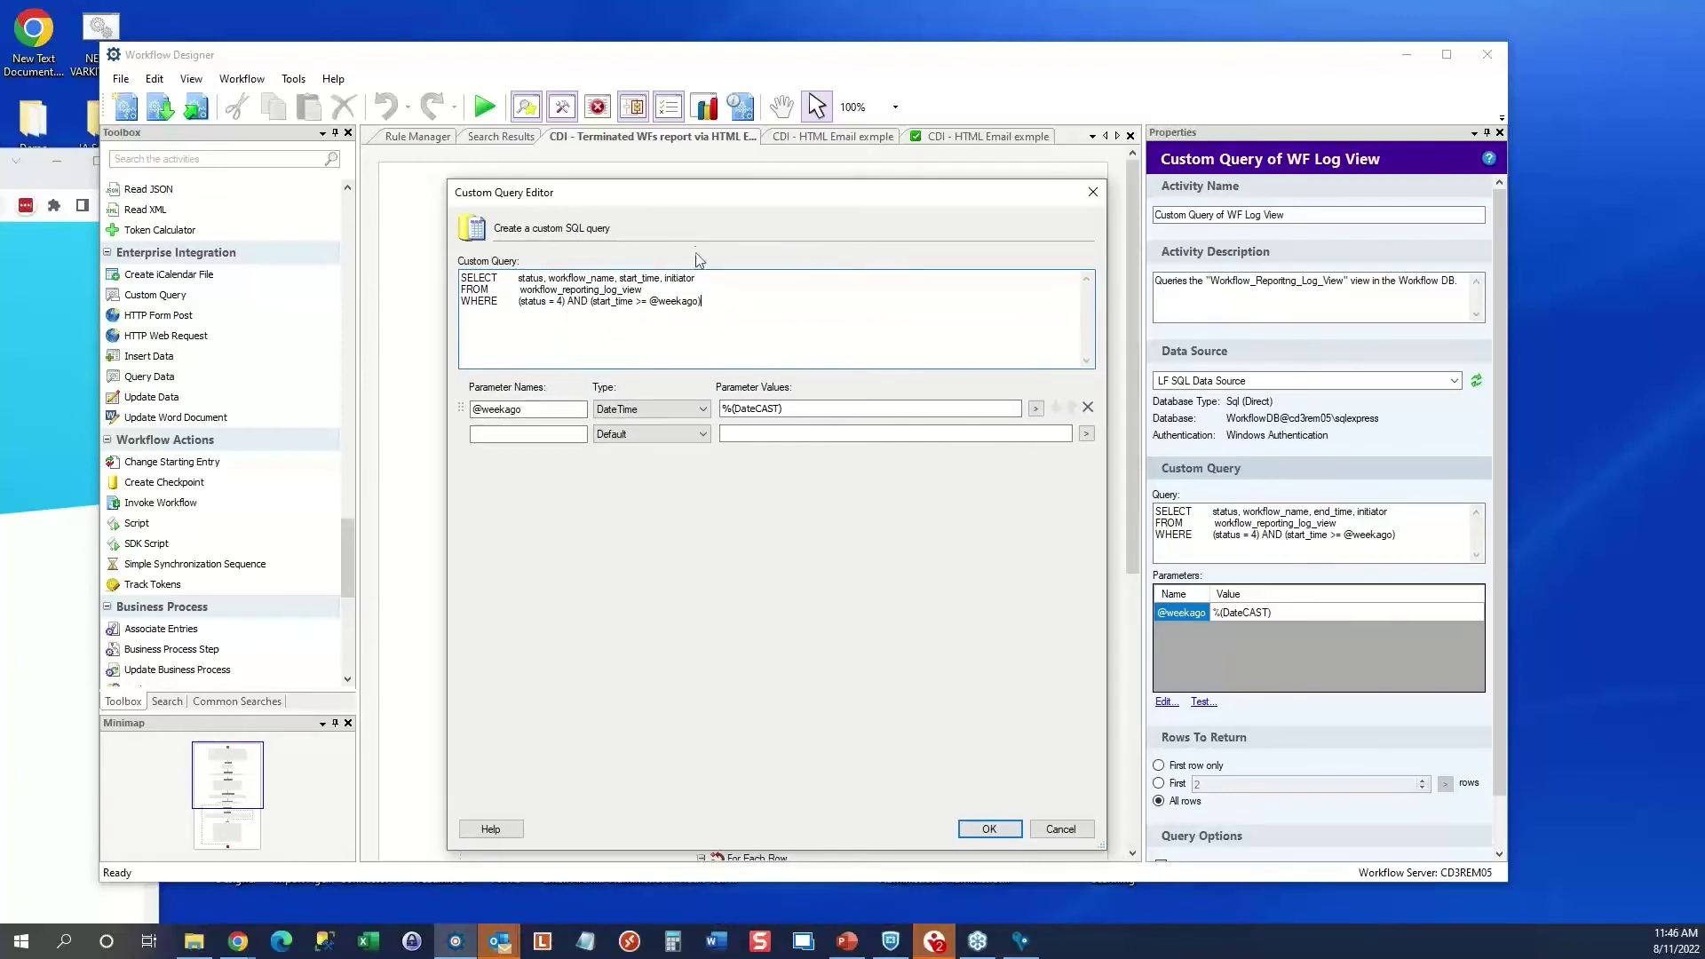
{"action": "left_click", "coordinate": [1093, 192]}
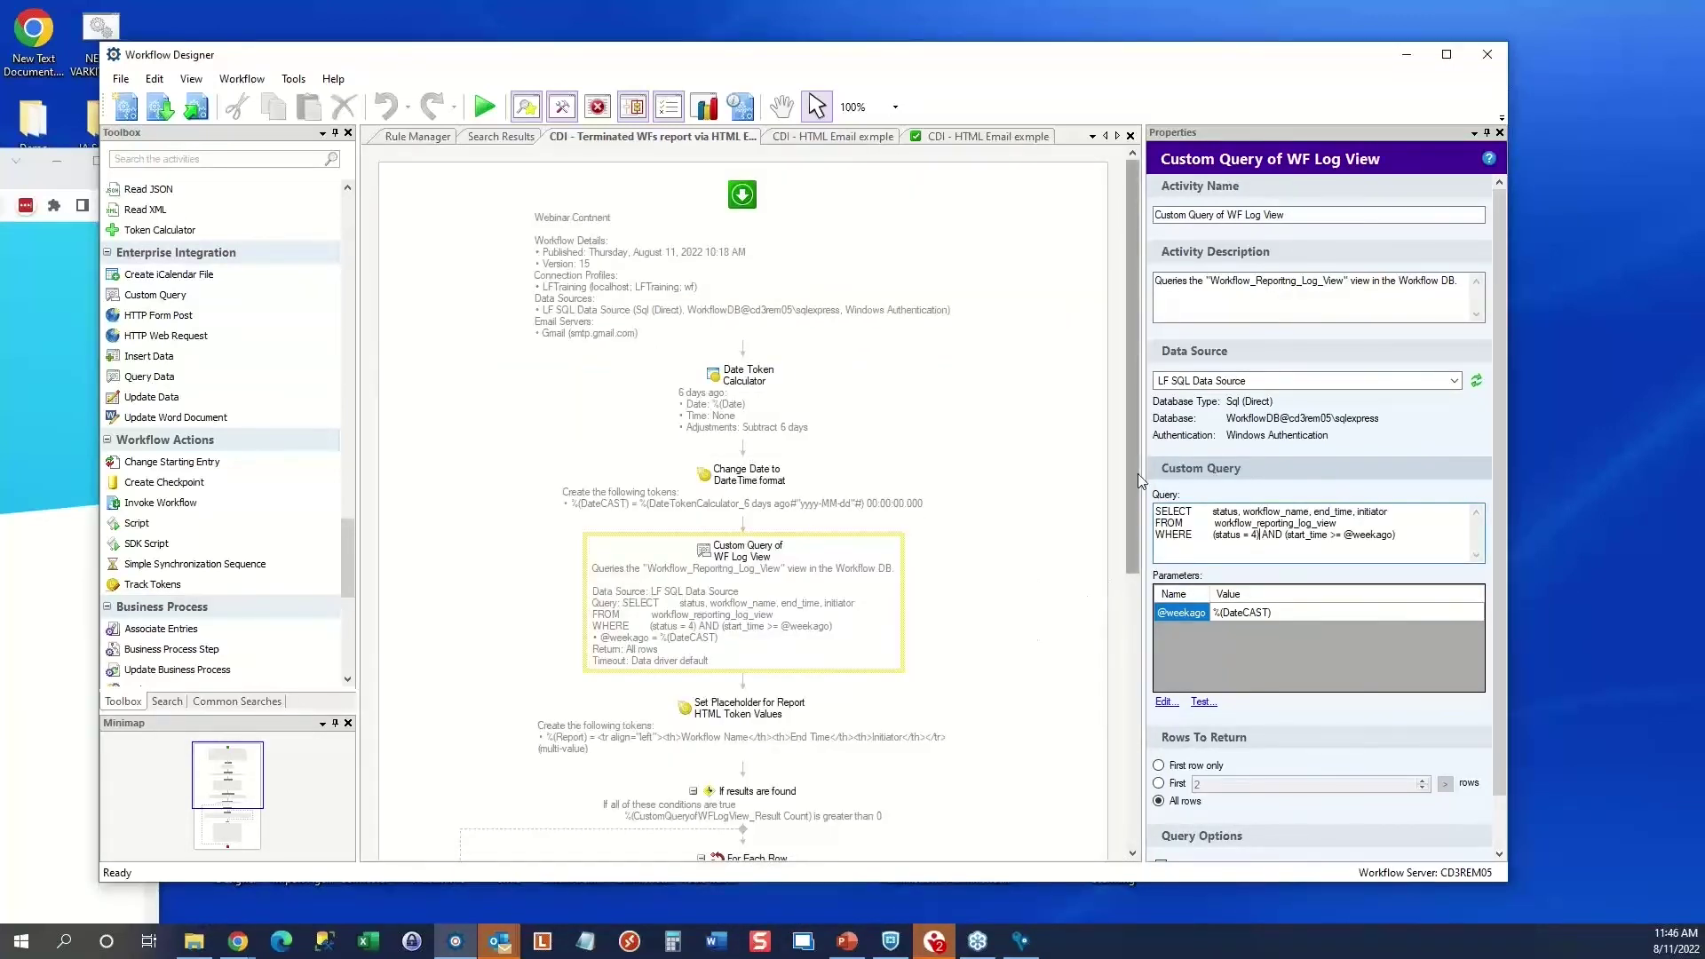
Replace End with Start in the time column heading of the Report token in Set Placeholder for Report HTML Token Values
{"action": "left_click_drag", "start_coordinate": [1133, 477], "coordinate": [1137, 614]}
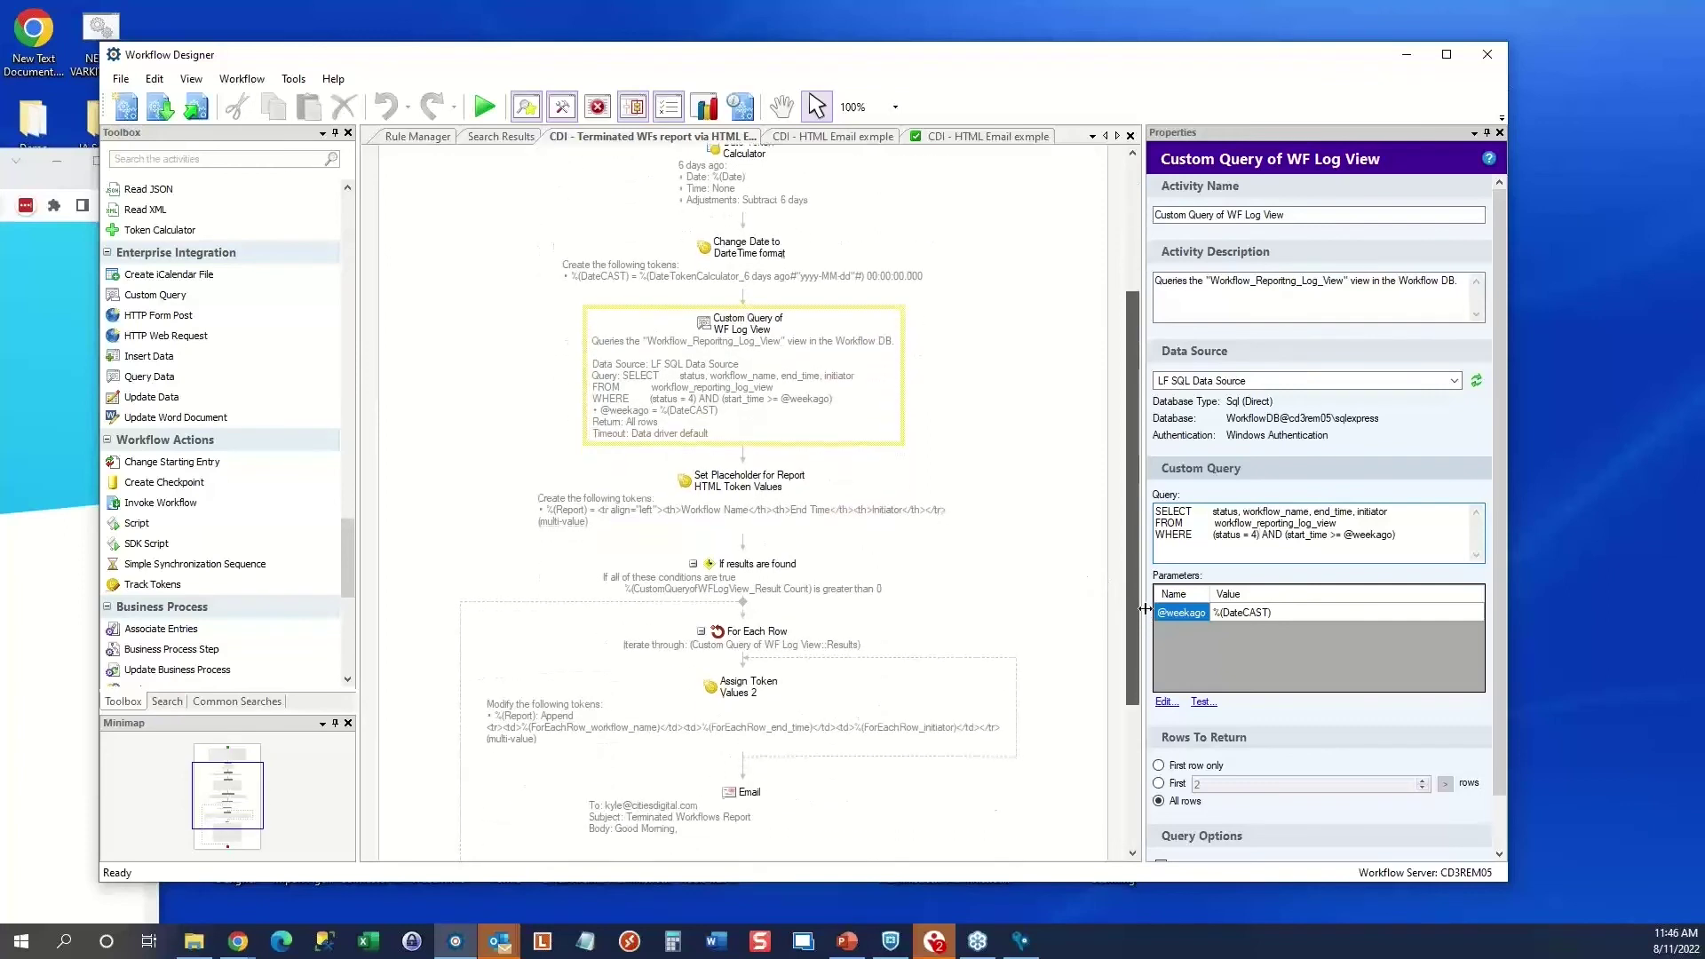
{"action": "left_click", "coordinate": [759, 496]}
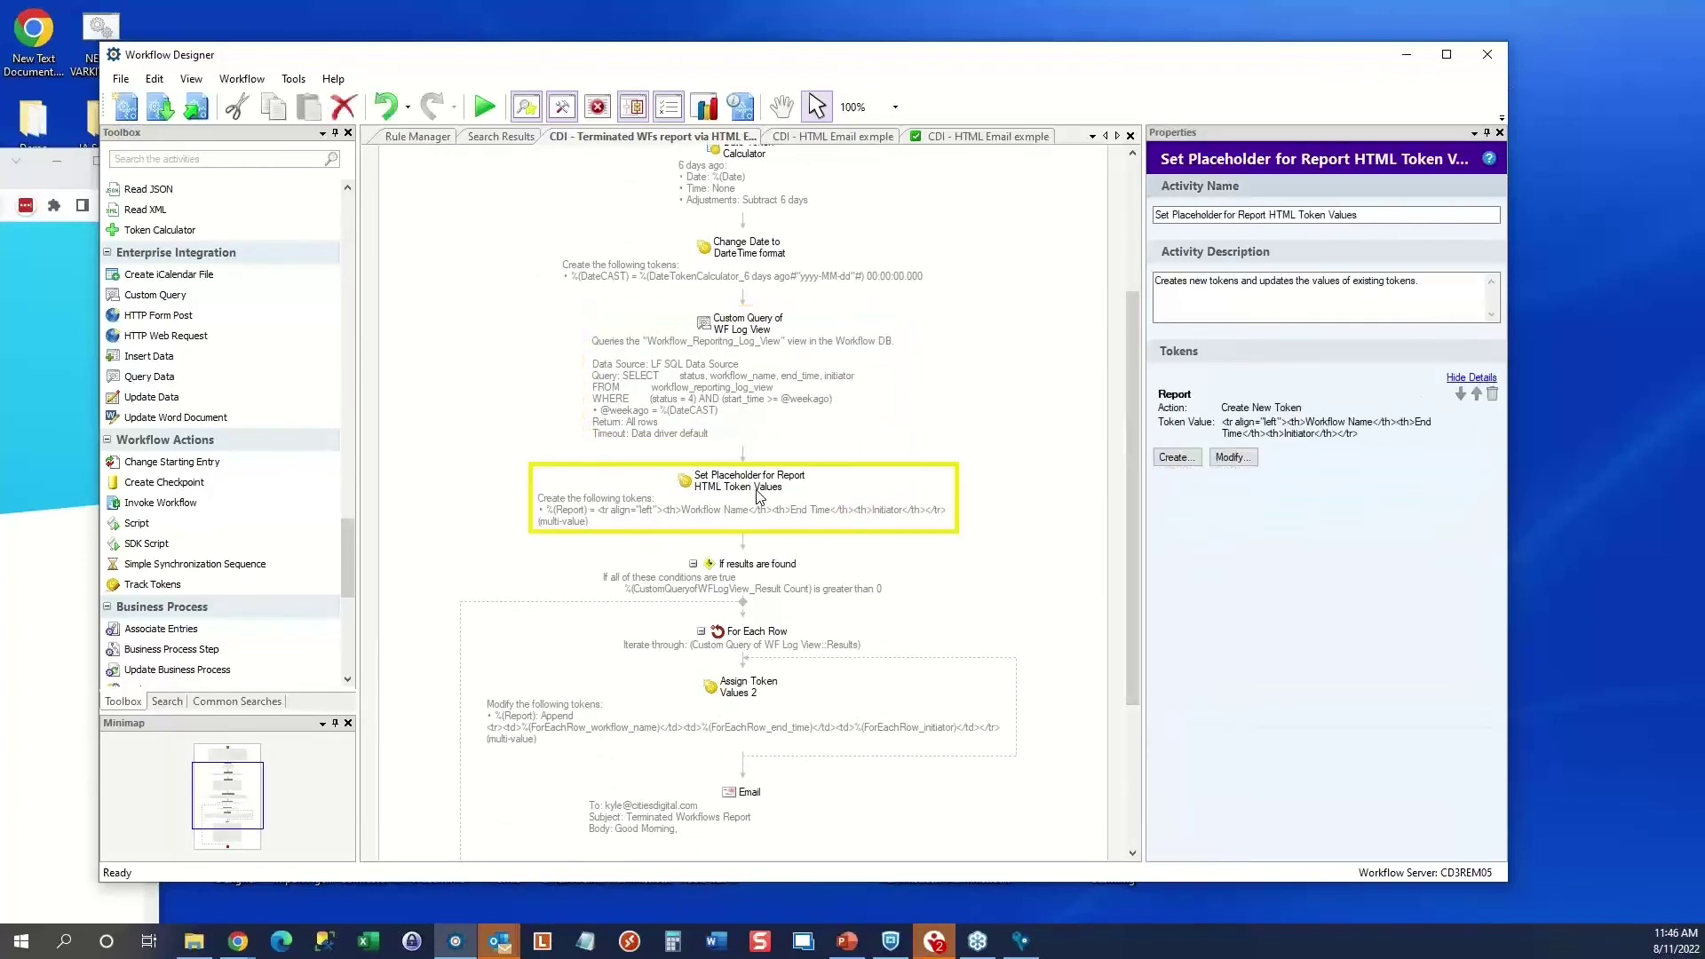
{"action": "left_click", "coordinate": [1250, 429]}
{"action": "double_click", "coordinate": [1250, 429]}
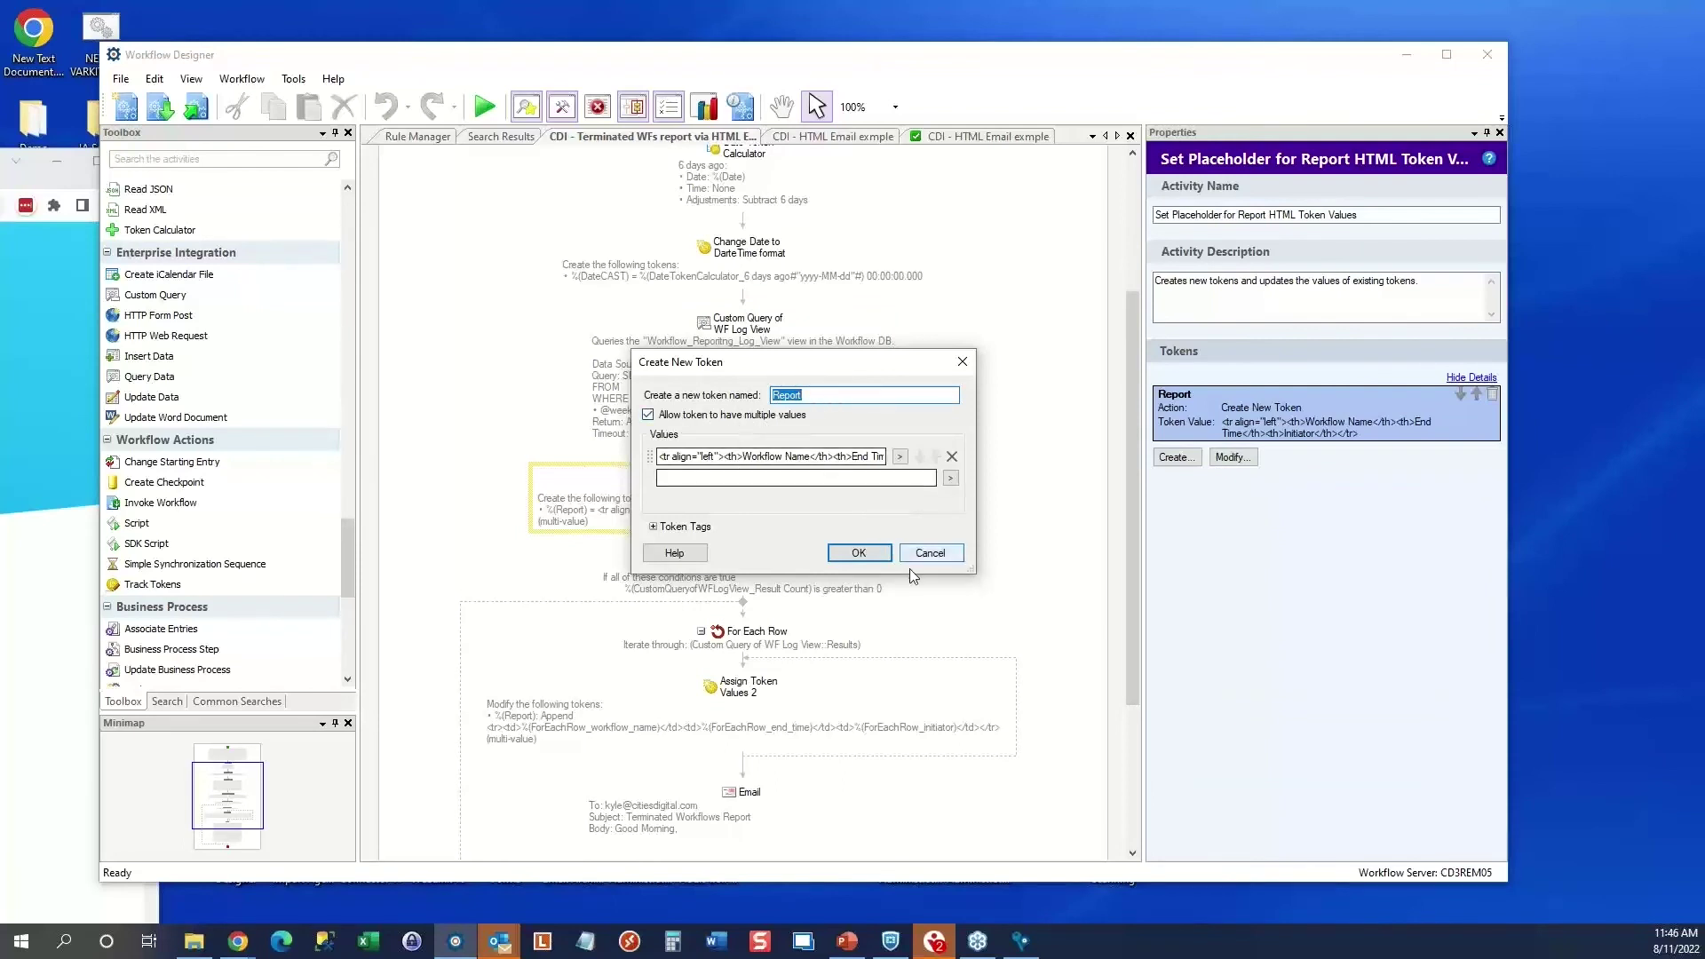
{"action": "left_click_drag", "start_coordinate": [972, 571], "coordinate": [1325, 626]}
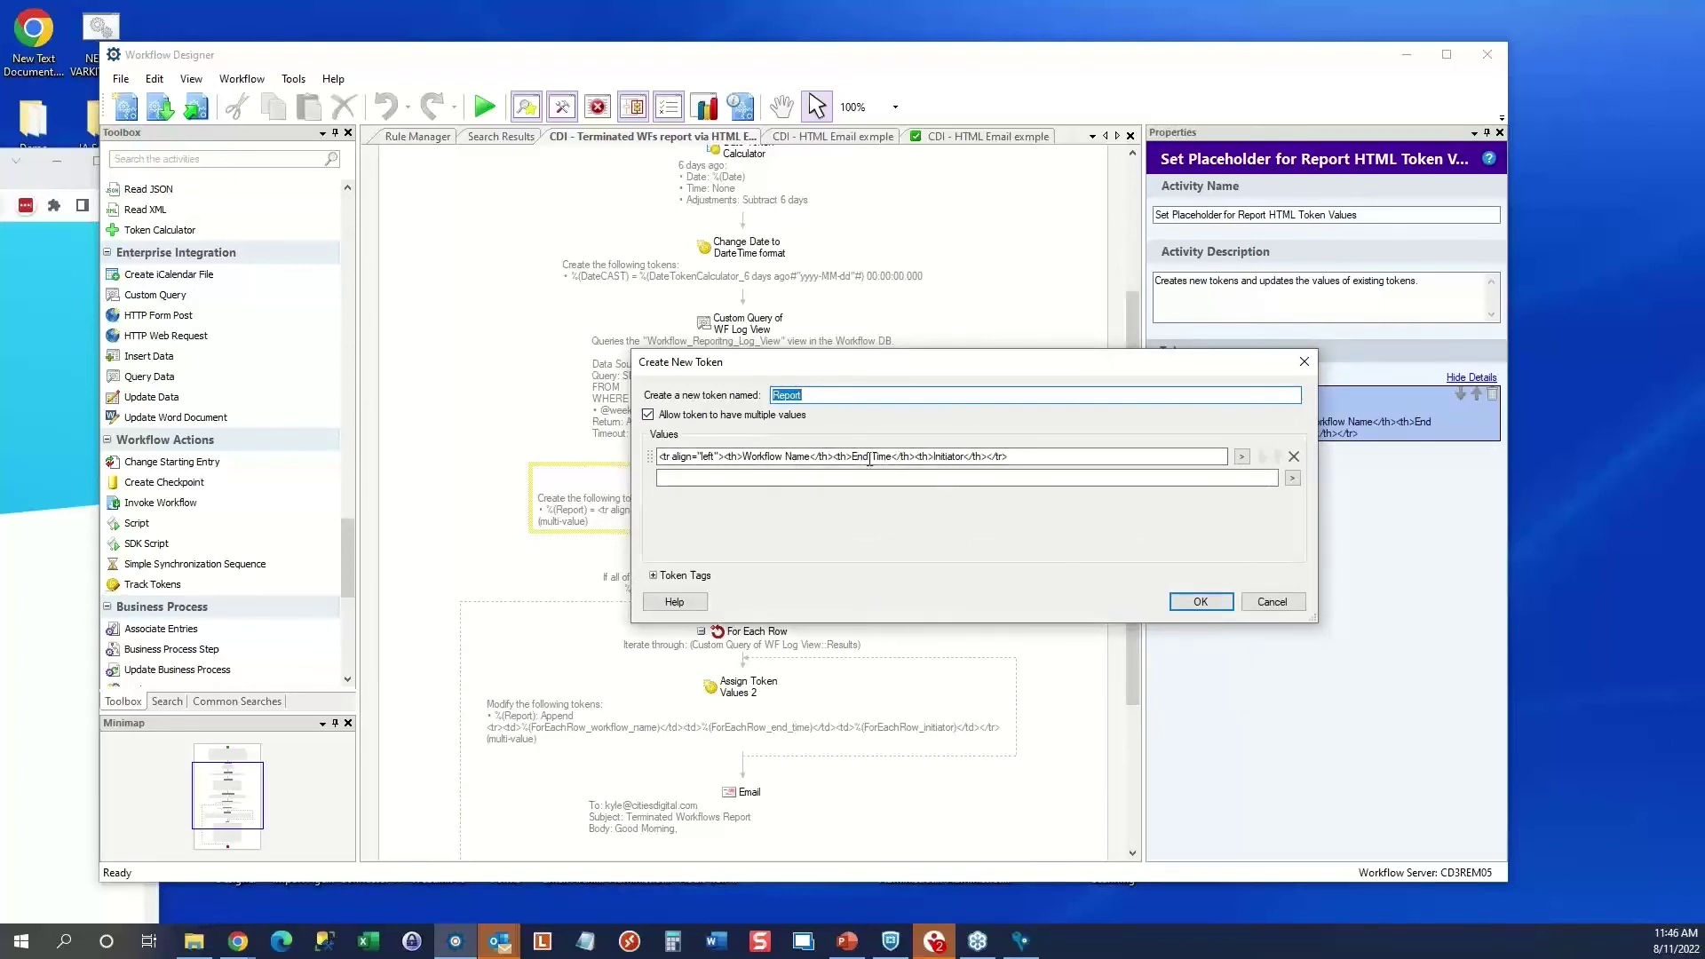
{"action": "left_click_drag", "start_coordinate": [851, 457], "coordinate": [867, 459]}
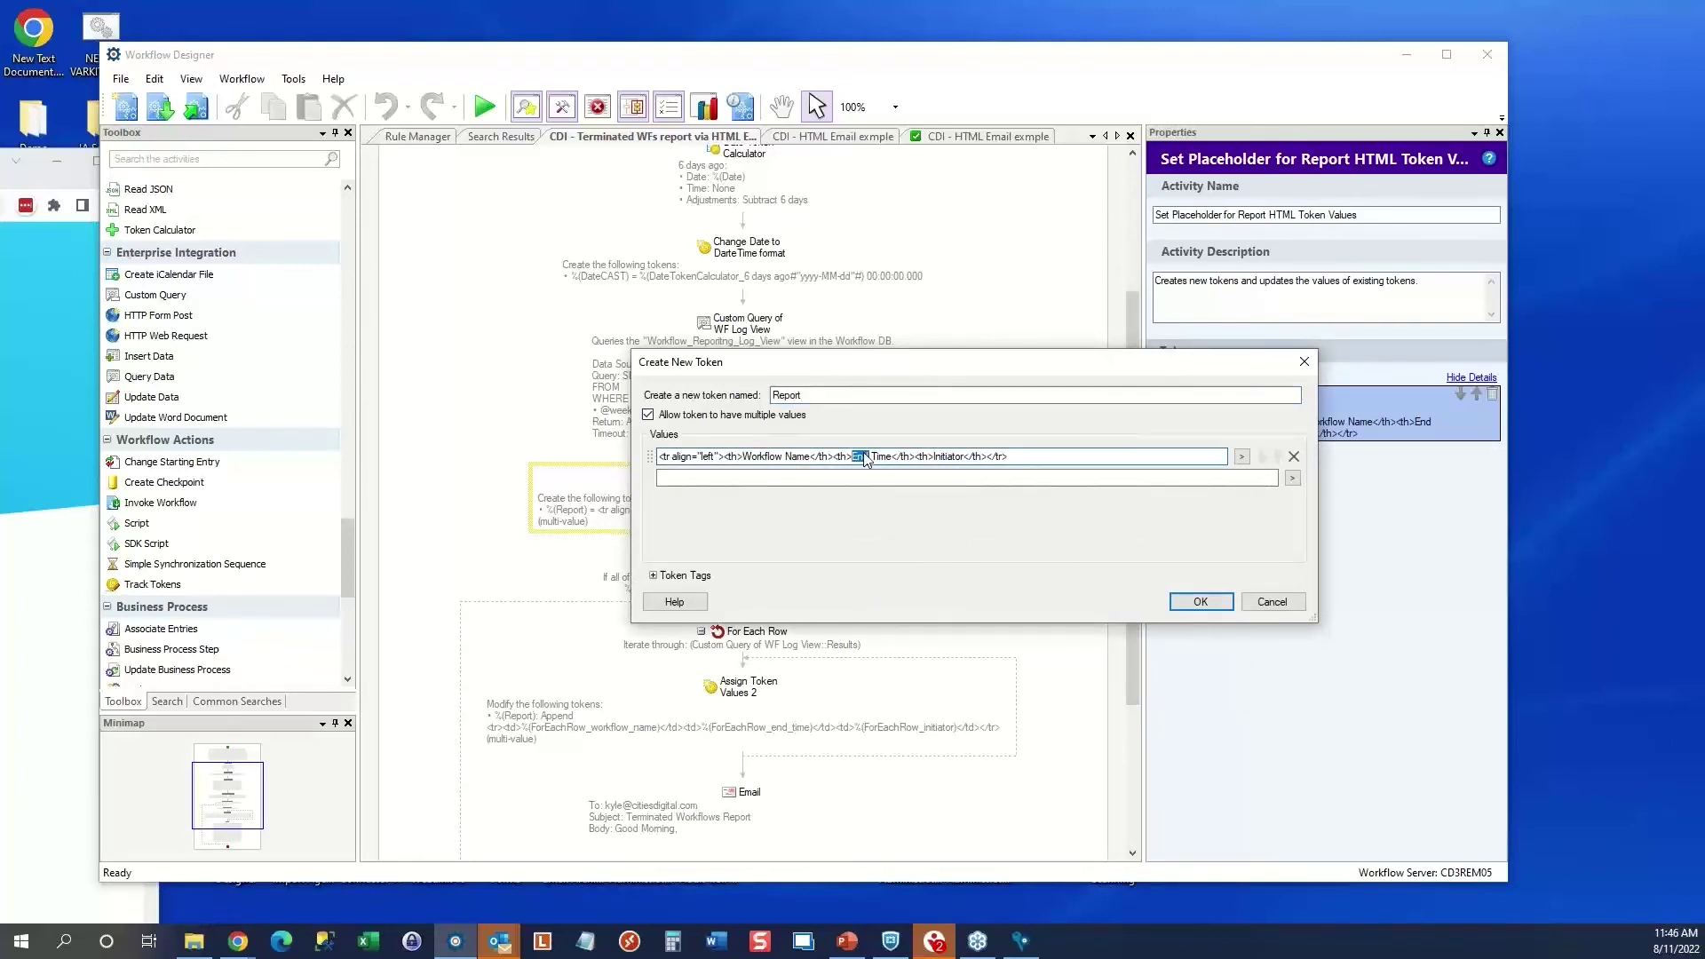
{"action": "type", "text": "Start"}
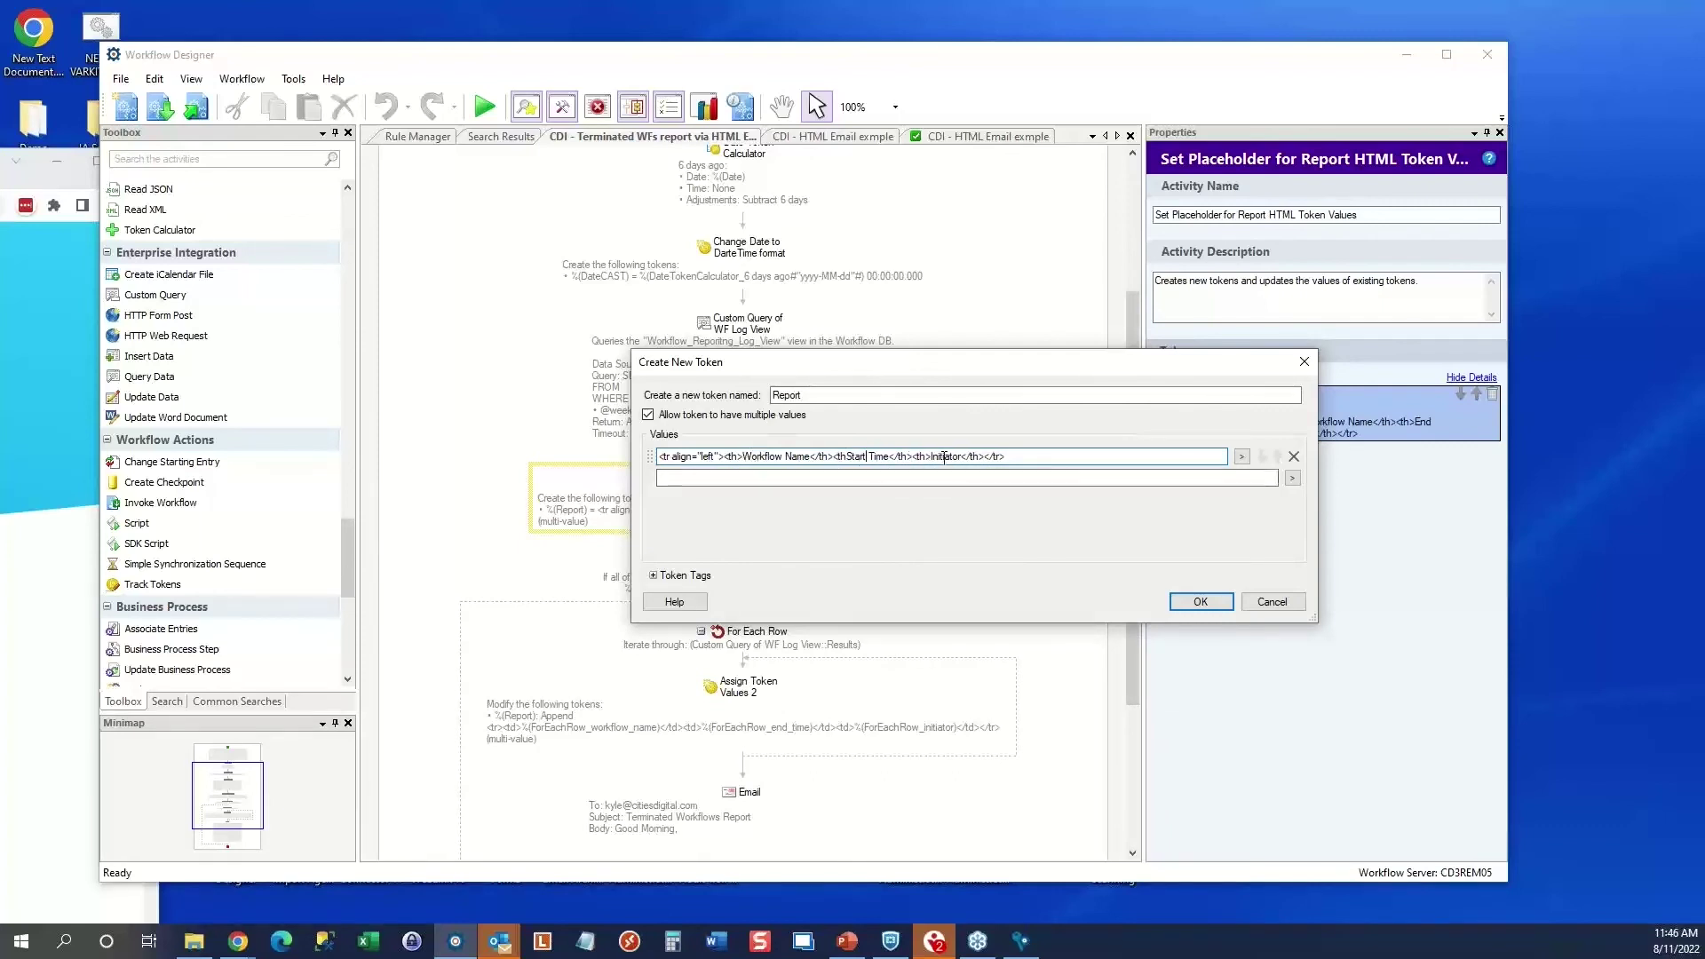
{"action": "left_click", "coordinate": [1191, 604]}
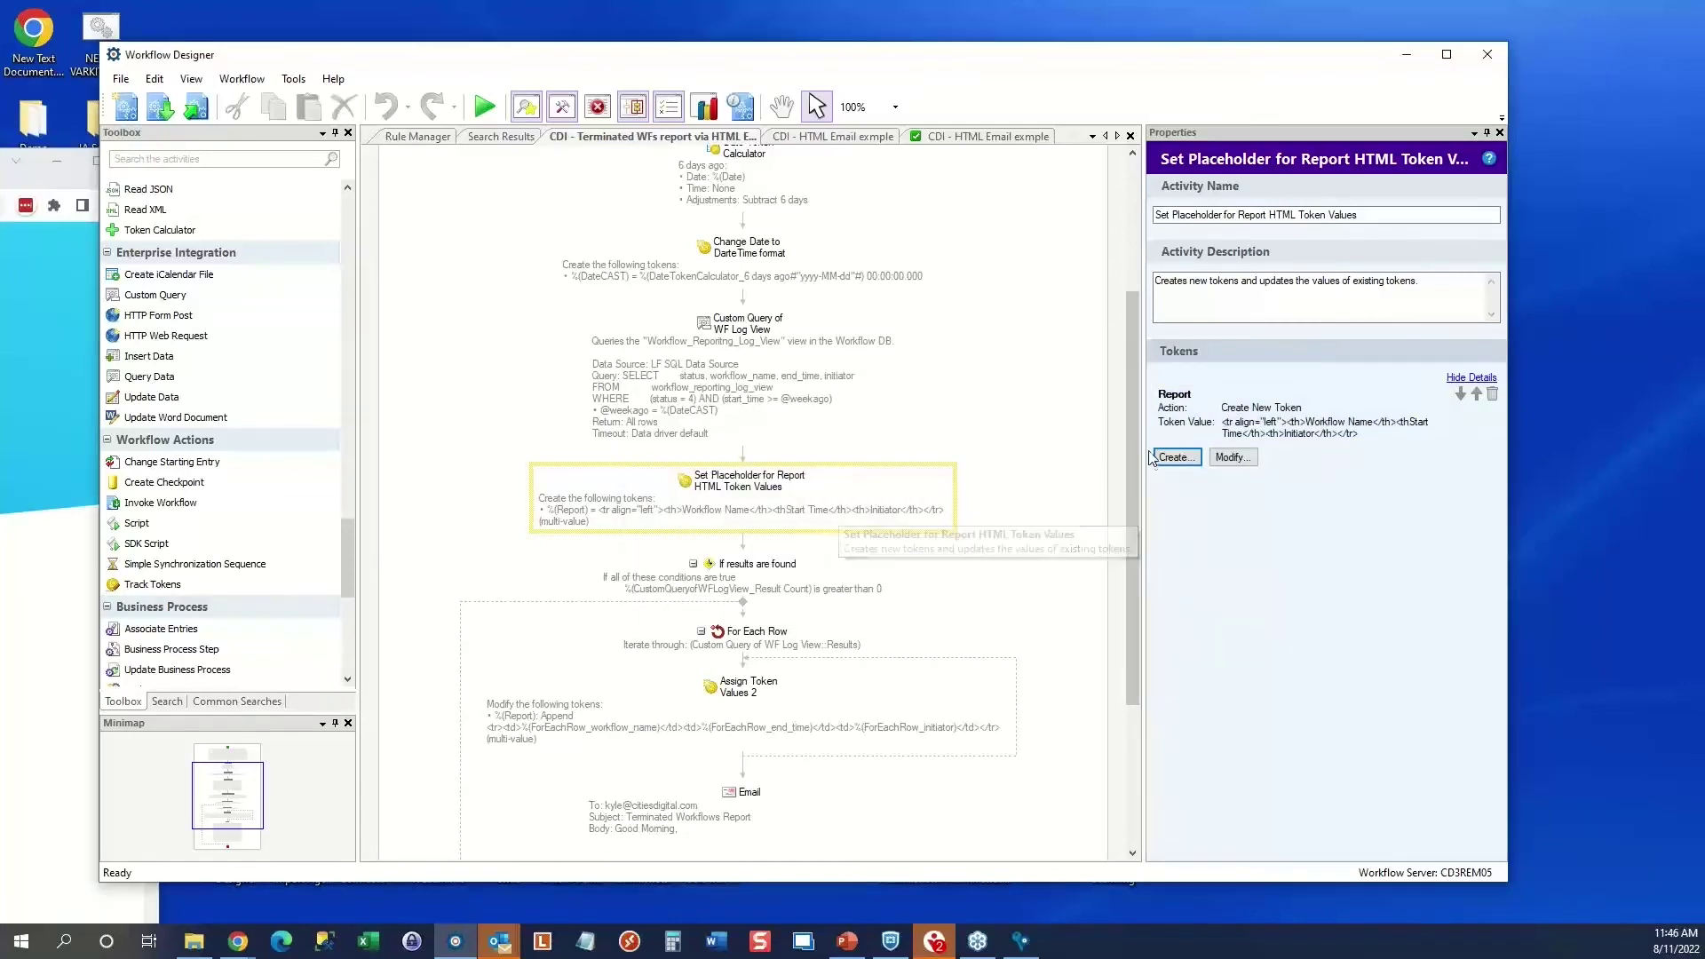
Examine the result-count condition of the If results are found activity, leaving it unchanged
{"action": "left_click_drag", "start_coordinate": [1134, 447], "coordinate": [1138, 517]}
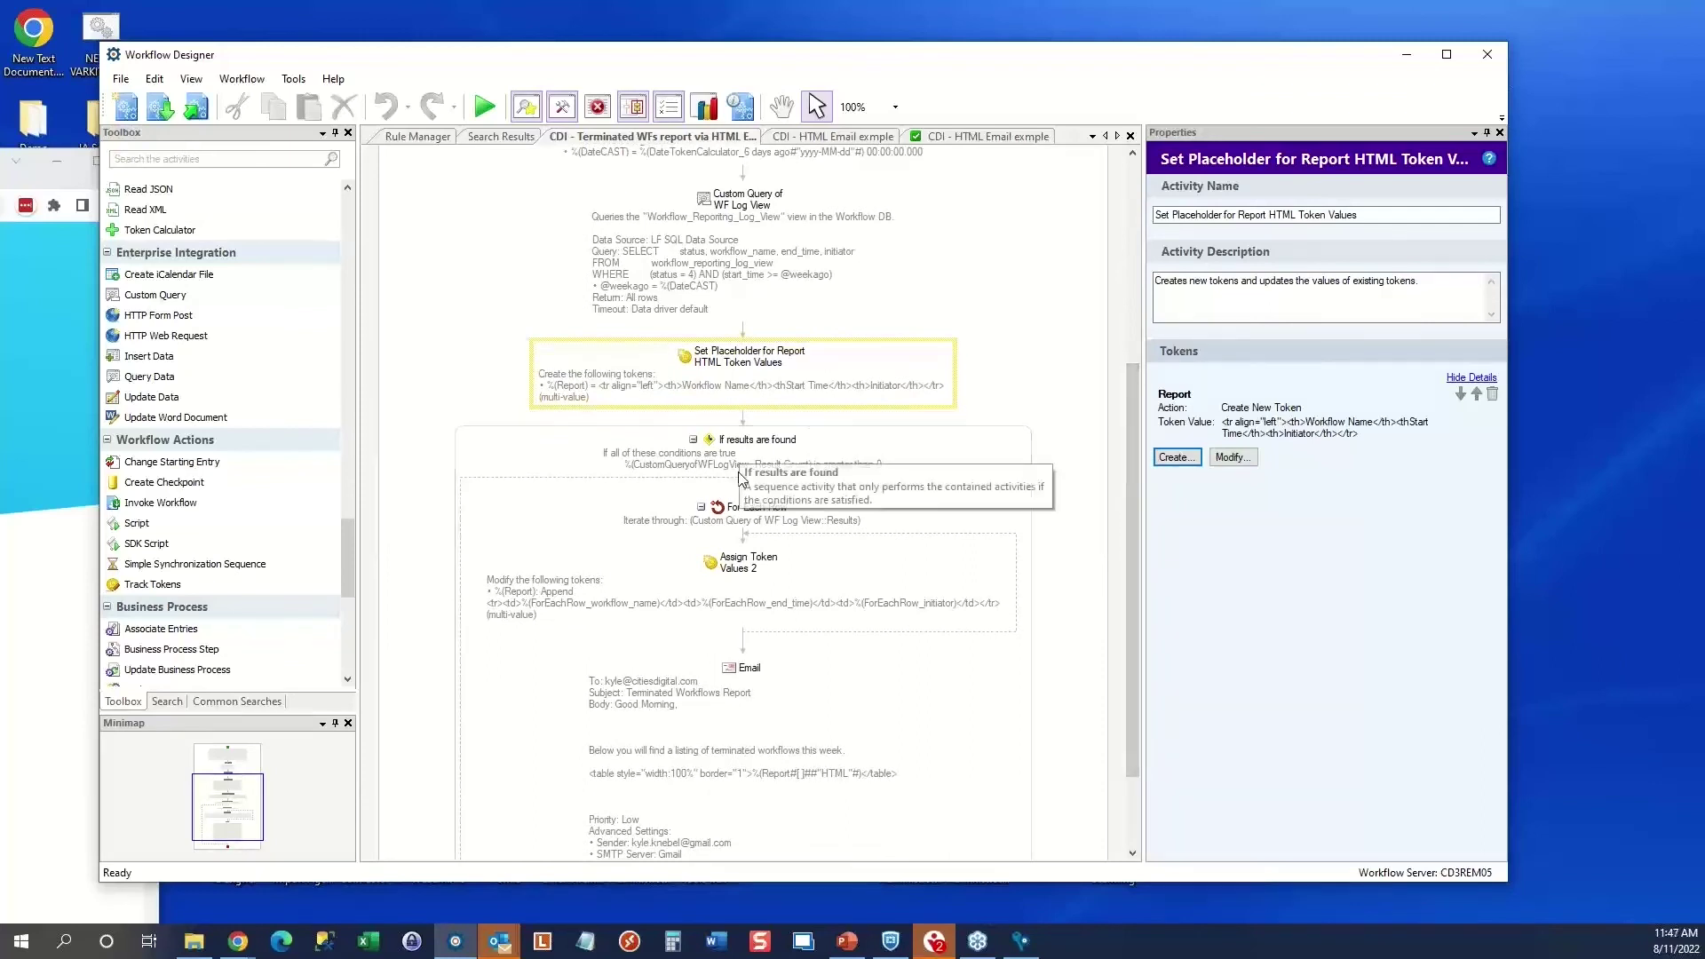
{"action": "left_click", "coordinate": [742, 446]}
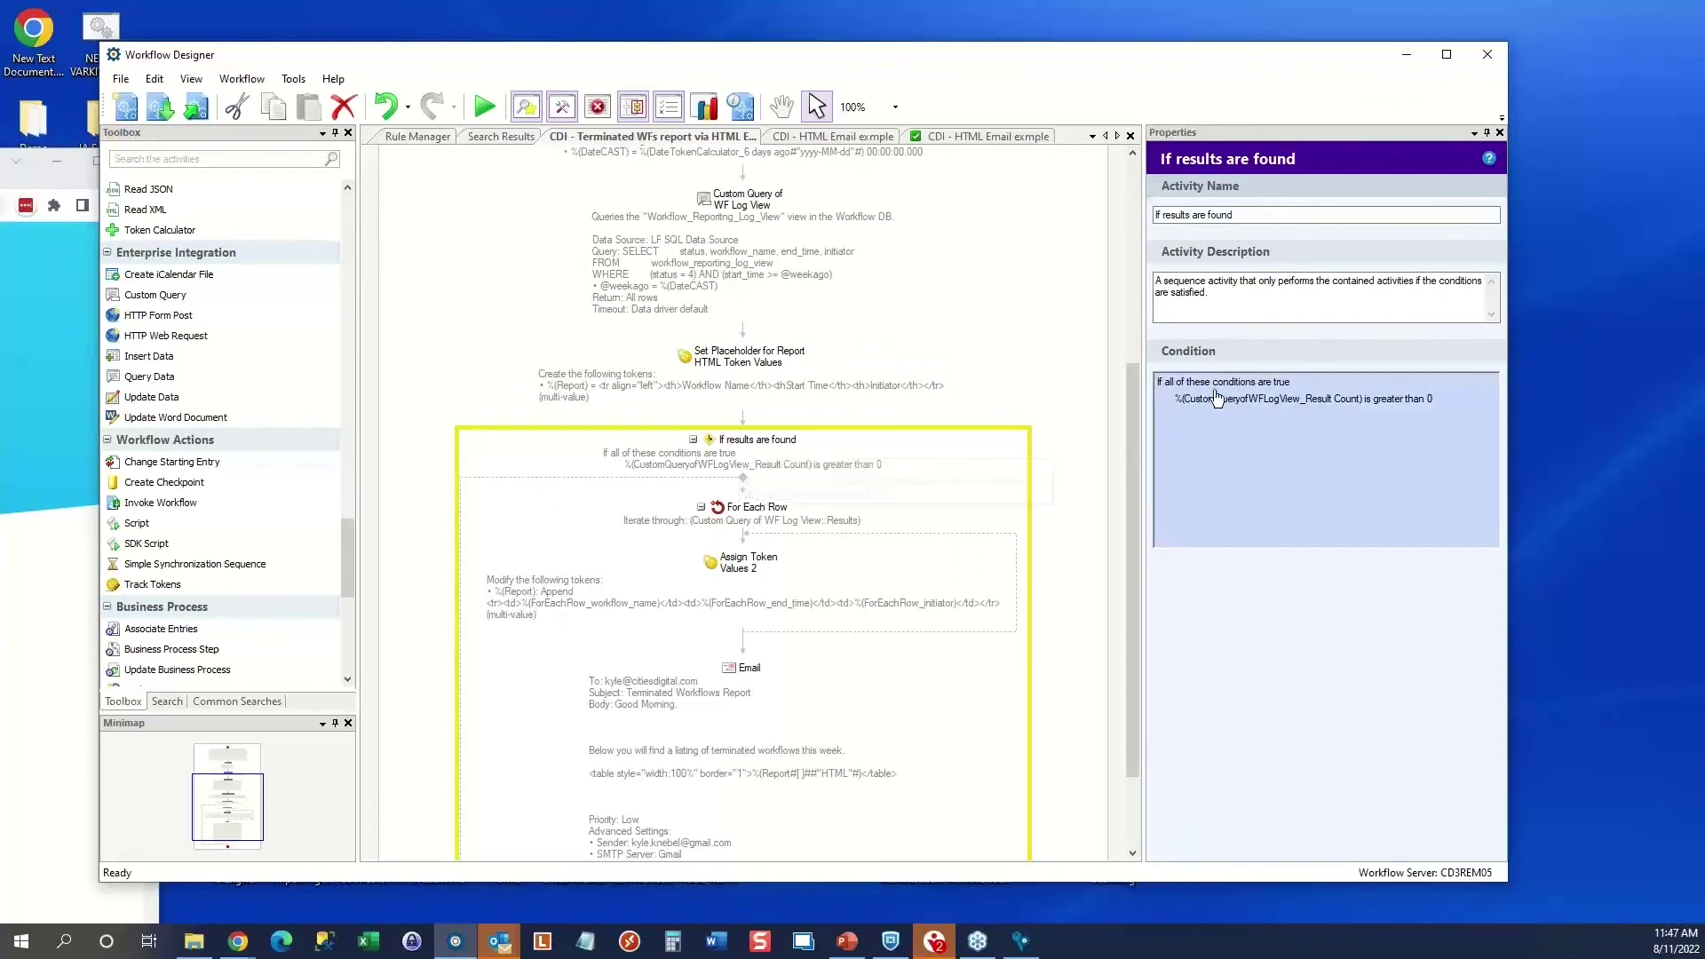
{"action": "left_click", "coordinate": [1315, 424]}
{"action": "double_click", "coordinate": [1292, 430]}
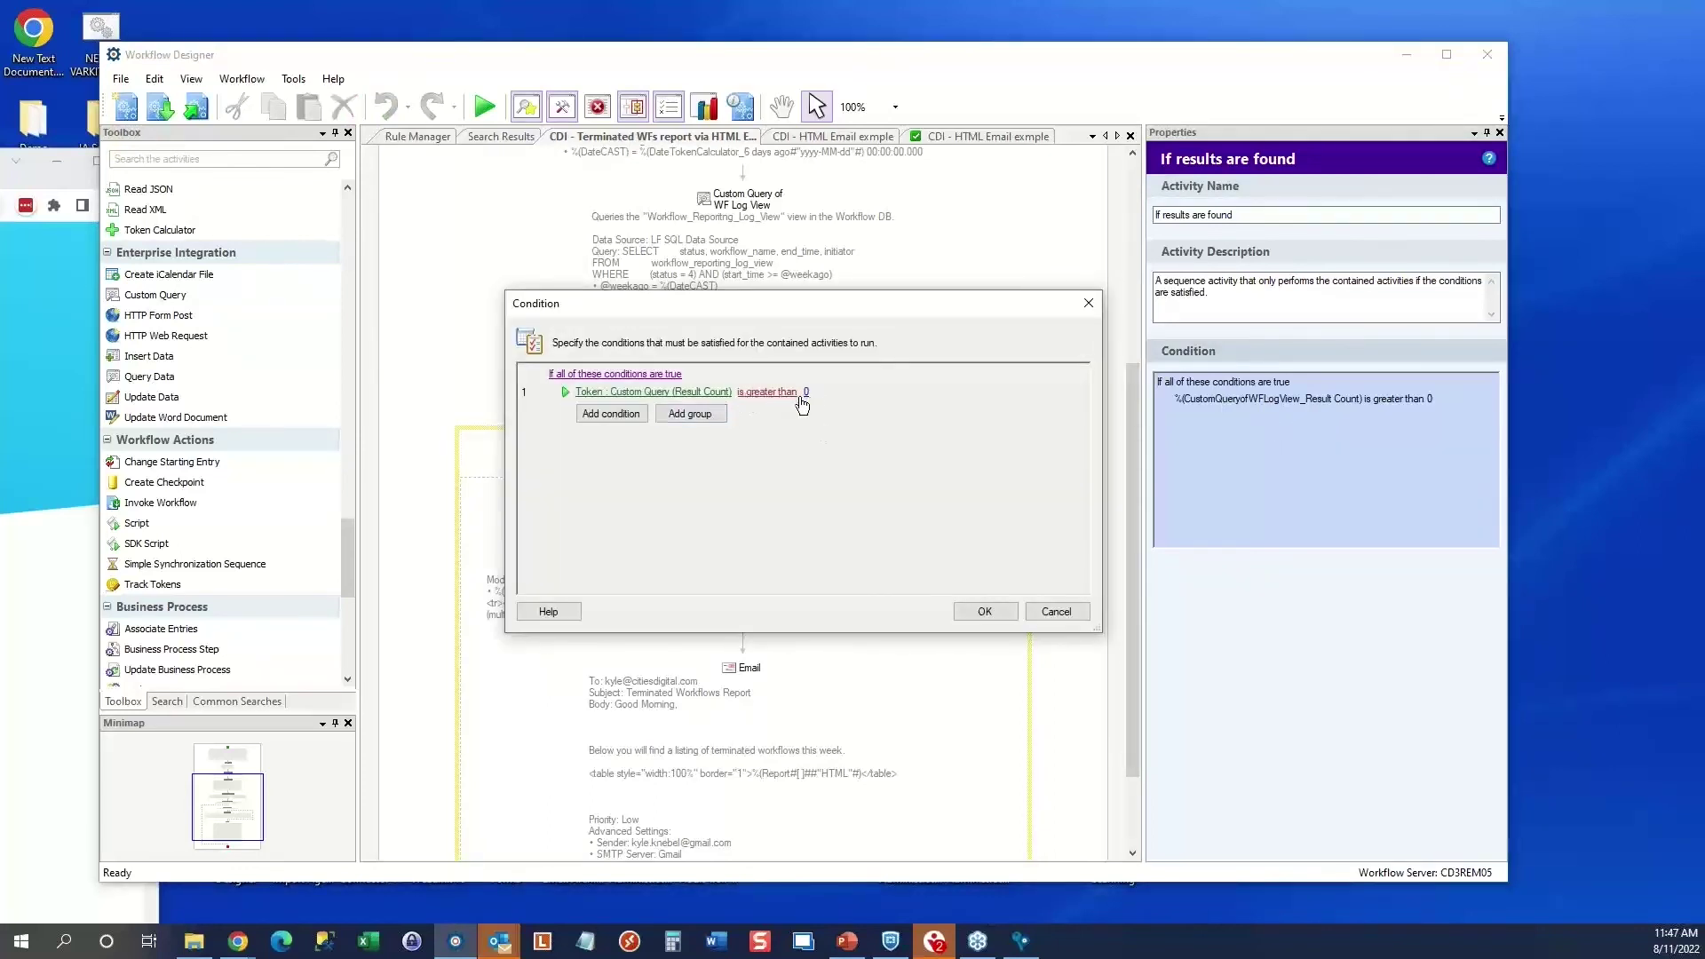
{"action": "left_click", "coordinate": [986, 611]}
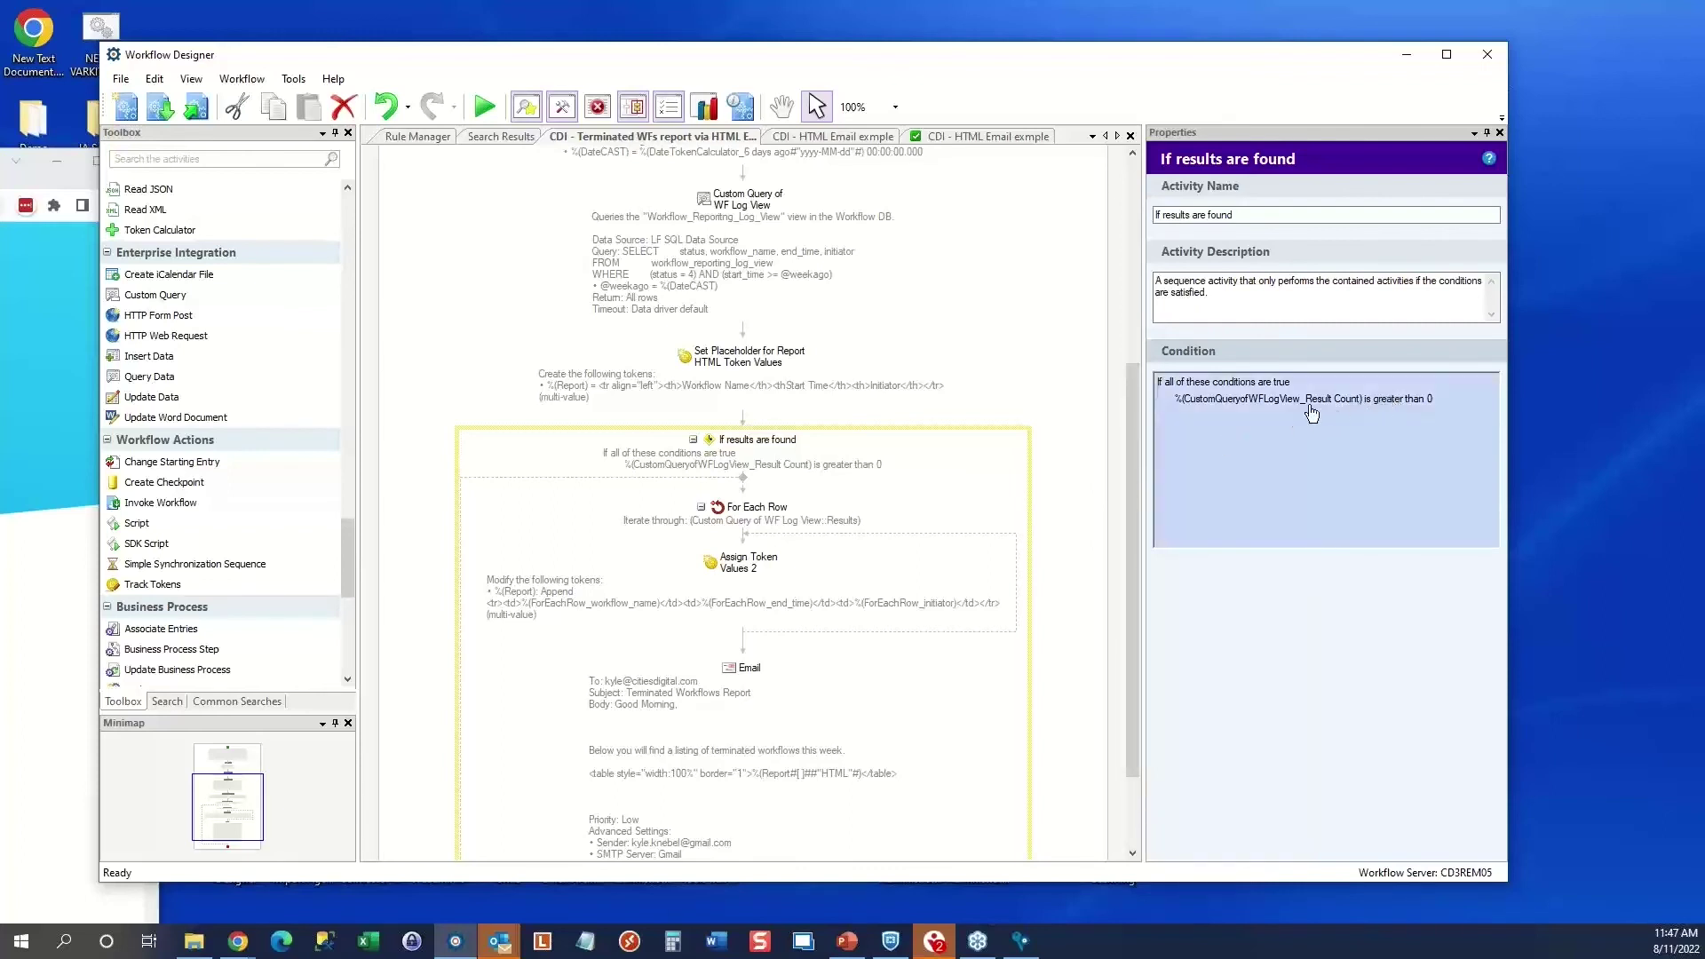
Examine the Repeating activities and the collection that For Each Row iterates through, keeping the custom query's Results selected
{"action": "left_click_drag", "start_coordinate": [1133, 454], "coordinate": [1139, 522]}
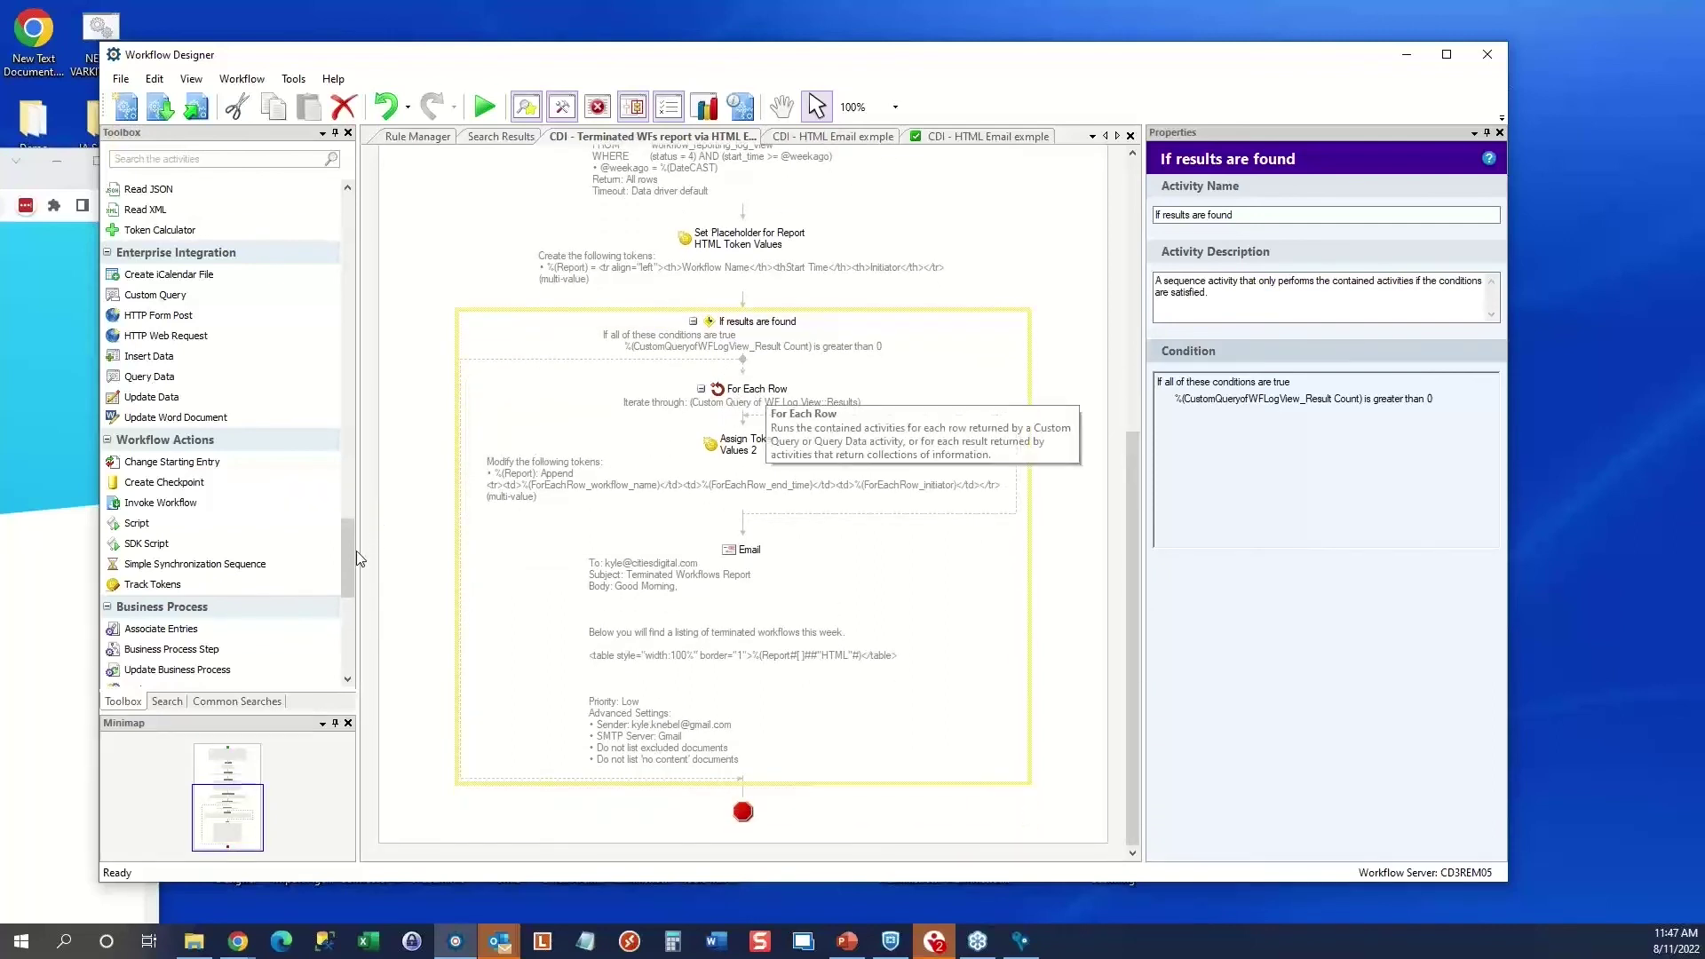
{"action": "left_click_drag", "start_coordinate": [355, 550], "coordinate": [348, 440]}
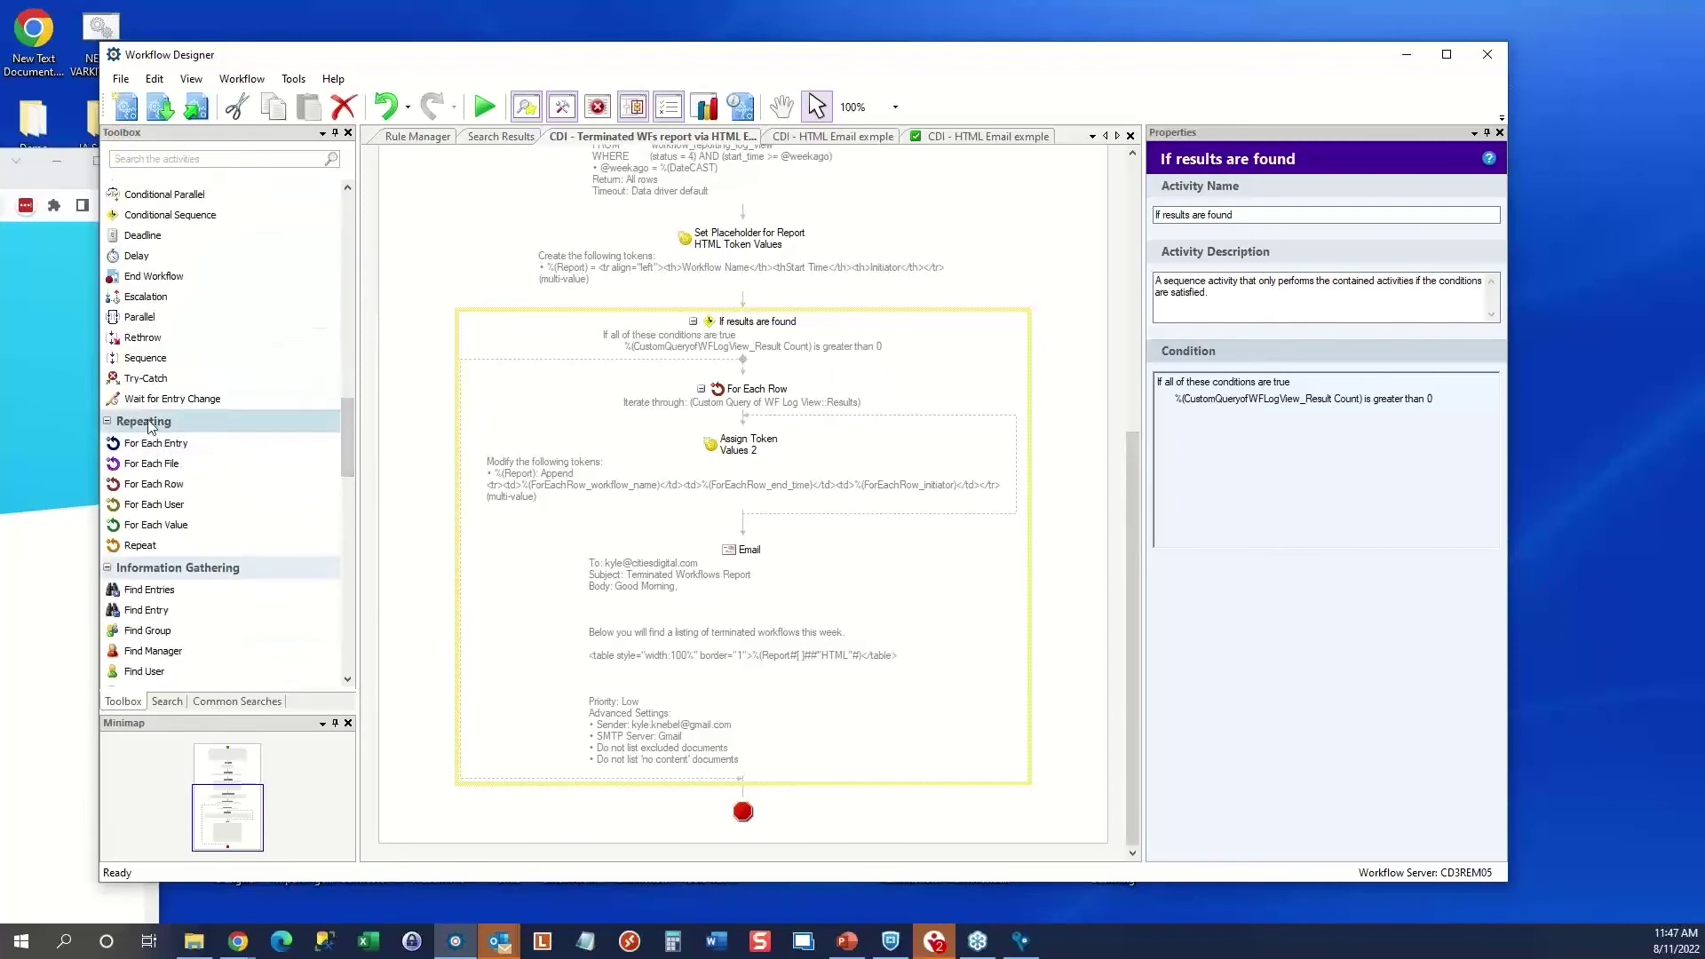
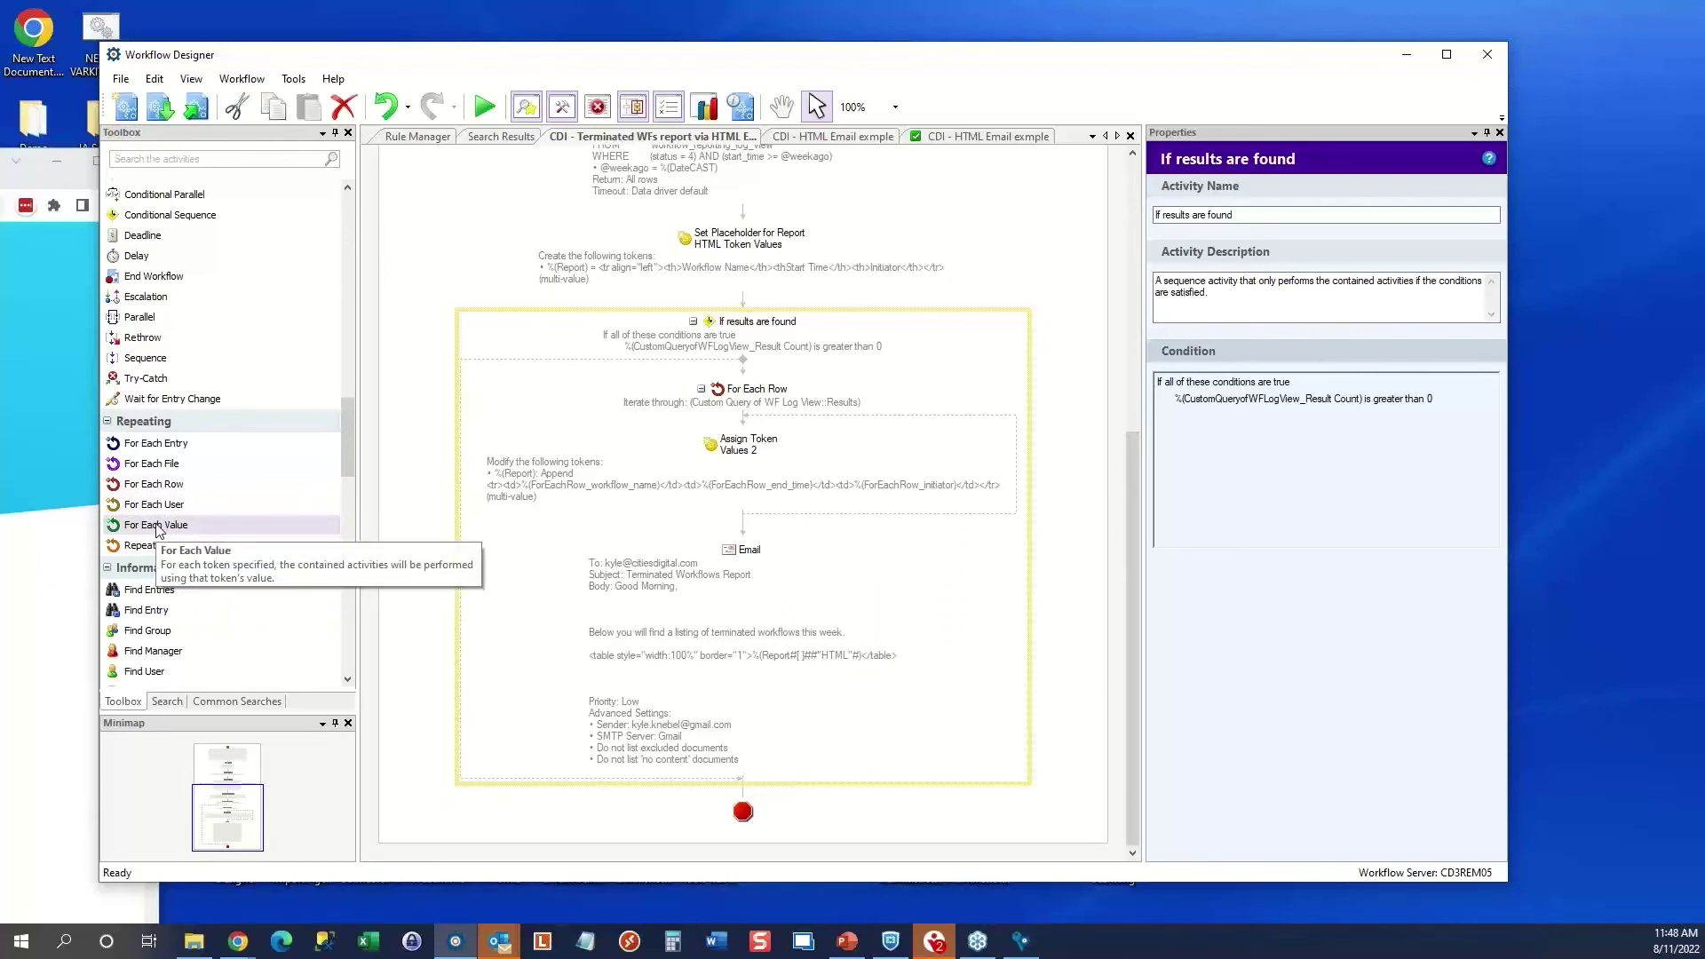
{"action": "left_click", "coordinate": [756, 402]}
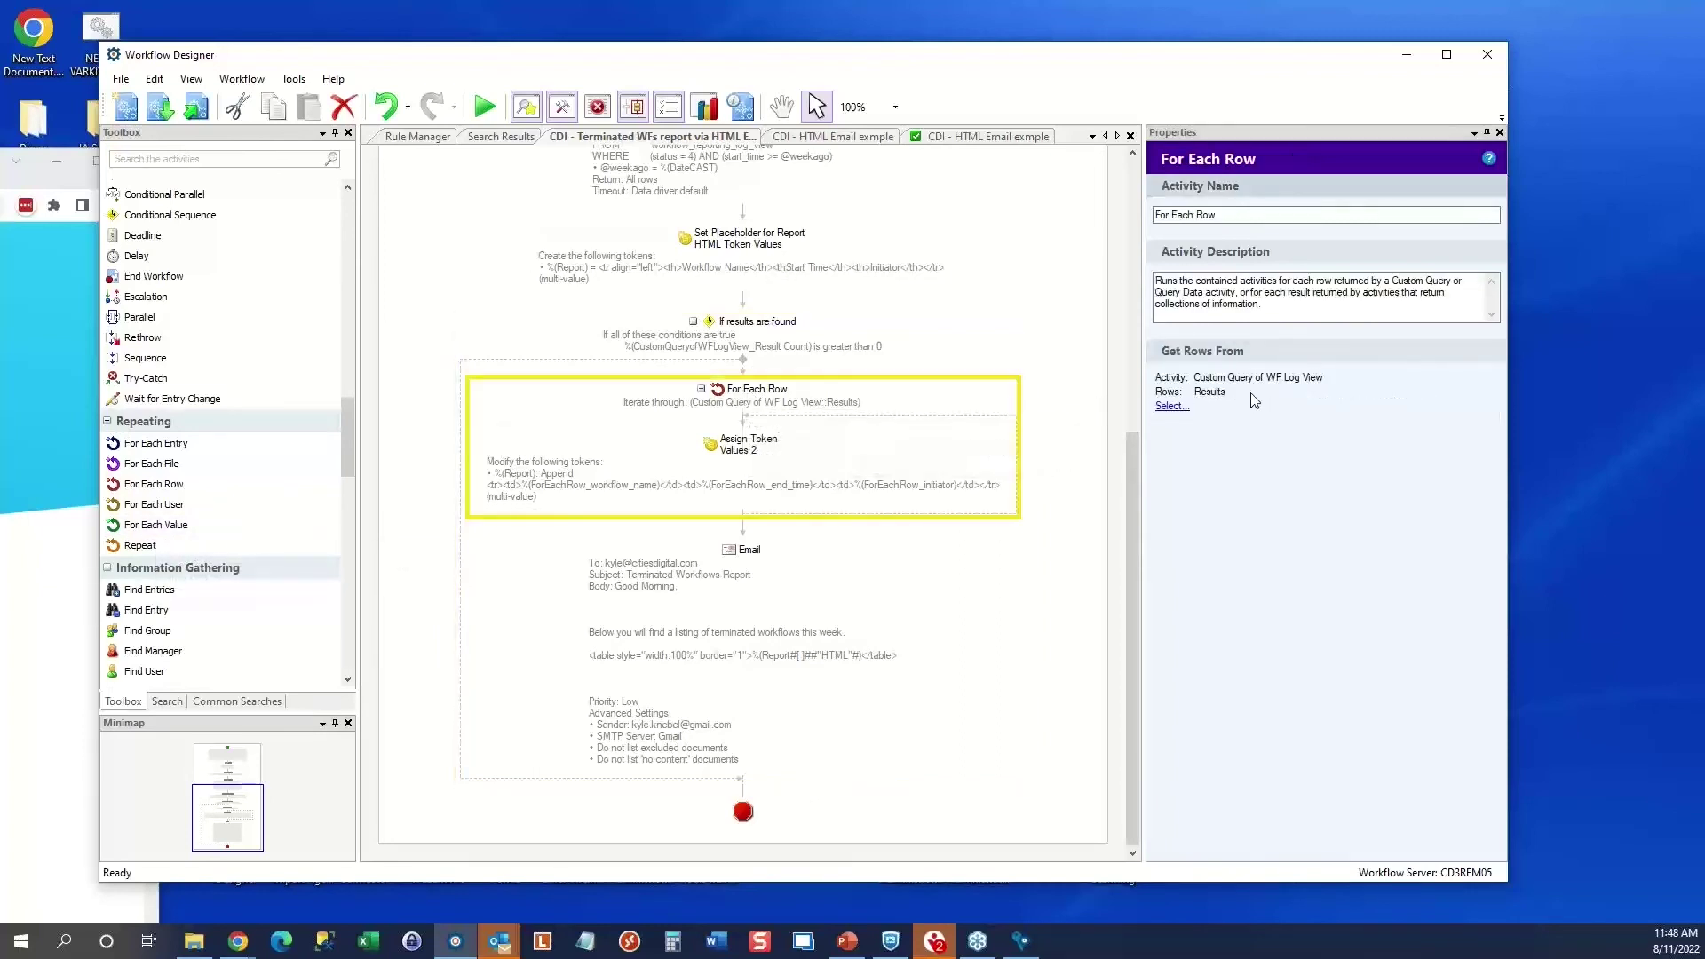
{"action": "left_click", "coordinate": [1169, 407]}
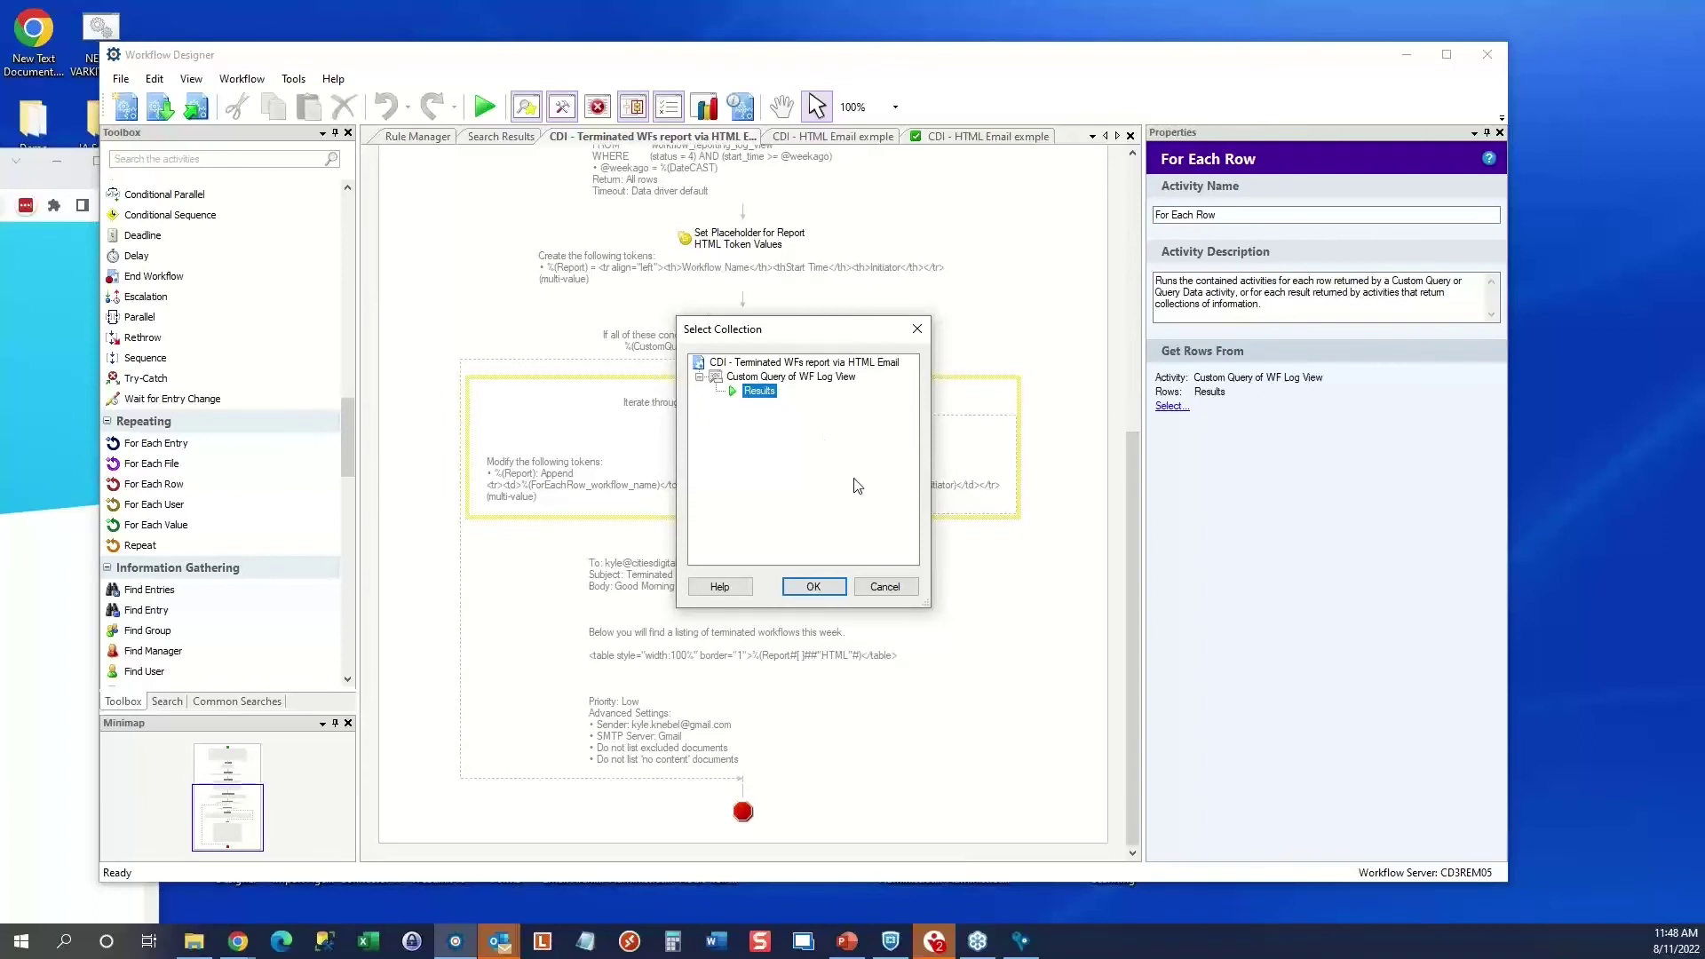
{"action": "left_click", "coordinate": [815, 587]}
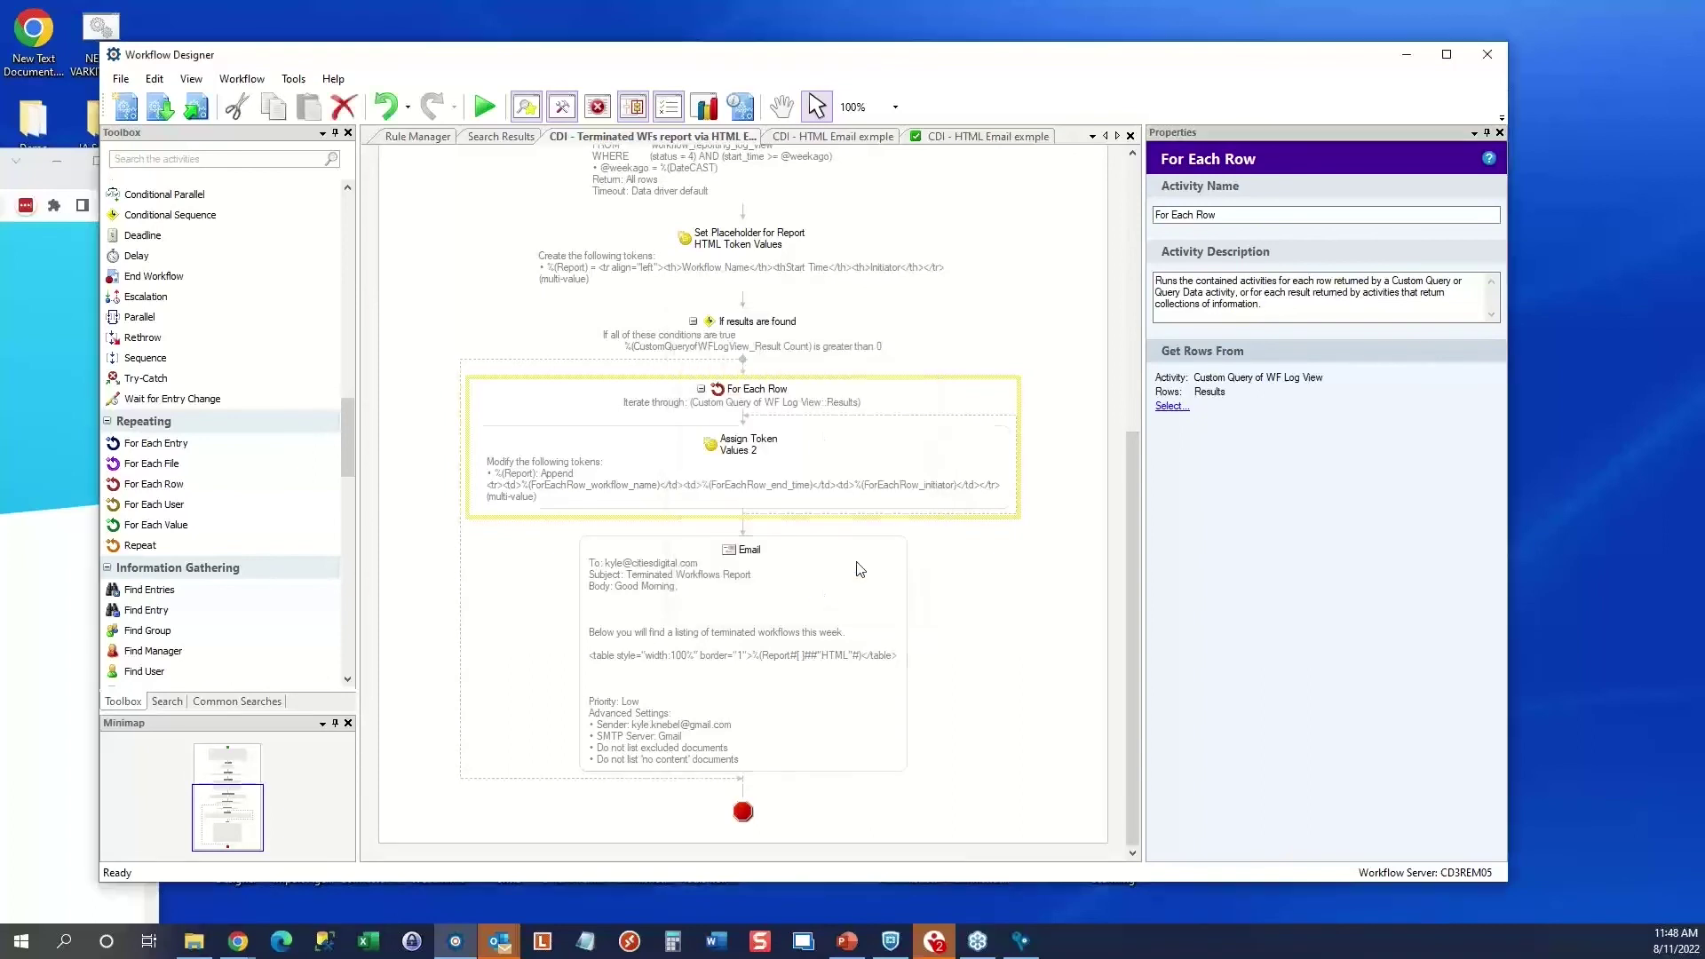
Examine the Report token's appended row values in Assign Token Values 2 and the tokens available for its end_time entry, keeping the values unchanged
{"action": "left_click", "coordinate": [740, 444]}
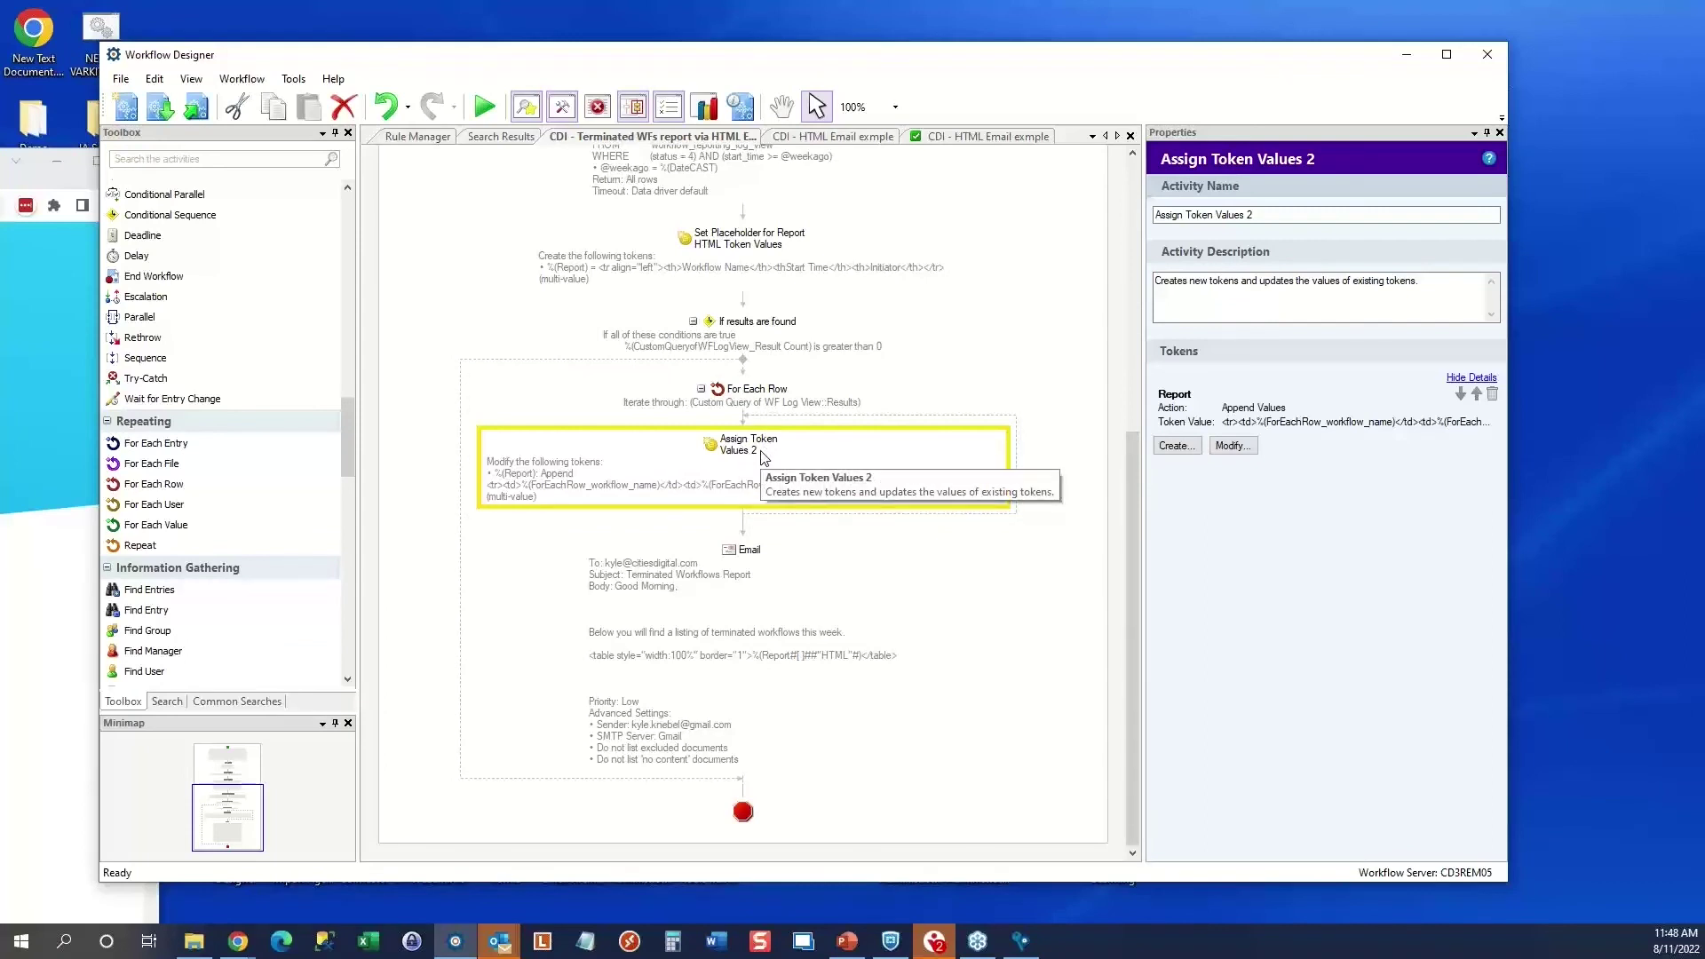
{"action": "left_click", "coordinate": [1196, 415]}
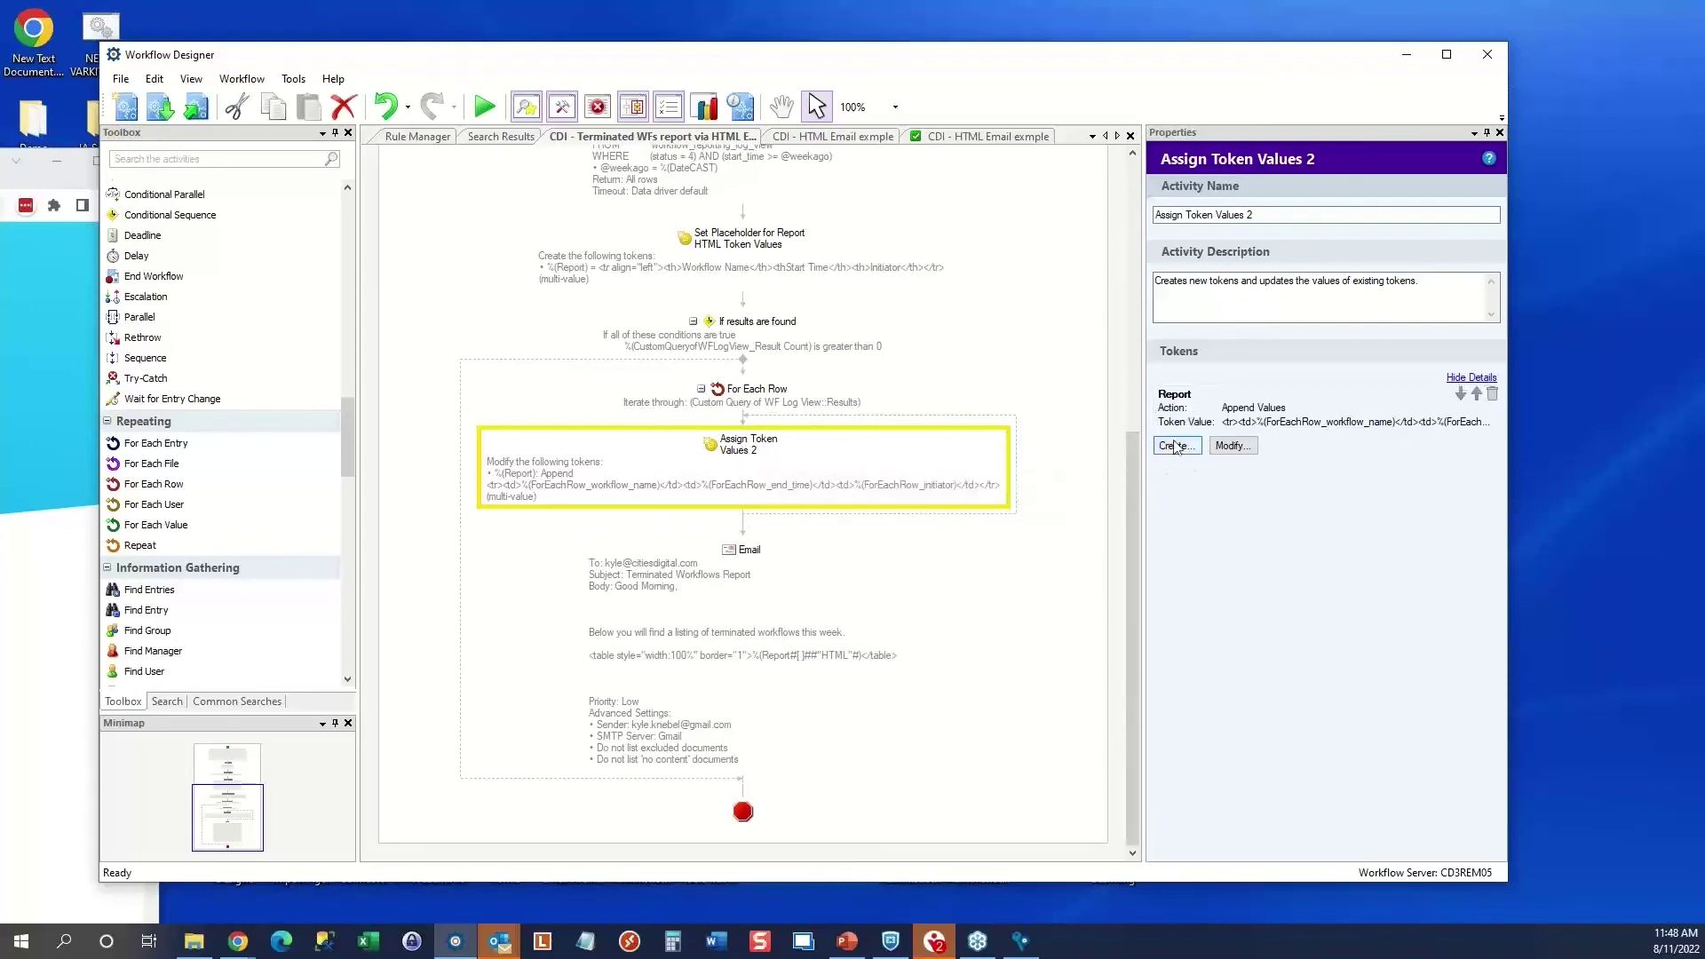
{"action": "left_click", "coordinate": [1235, 445]}
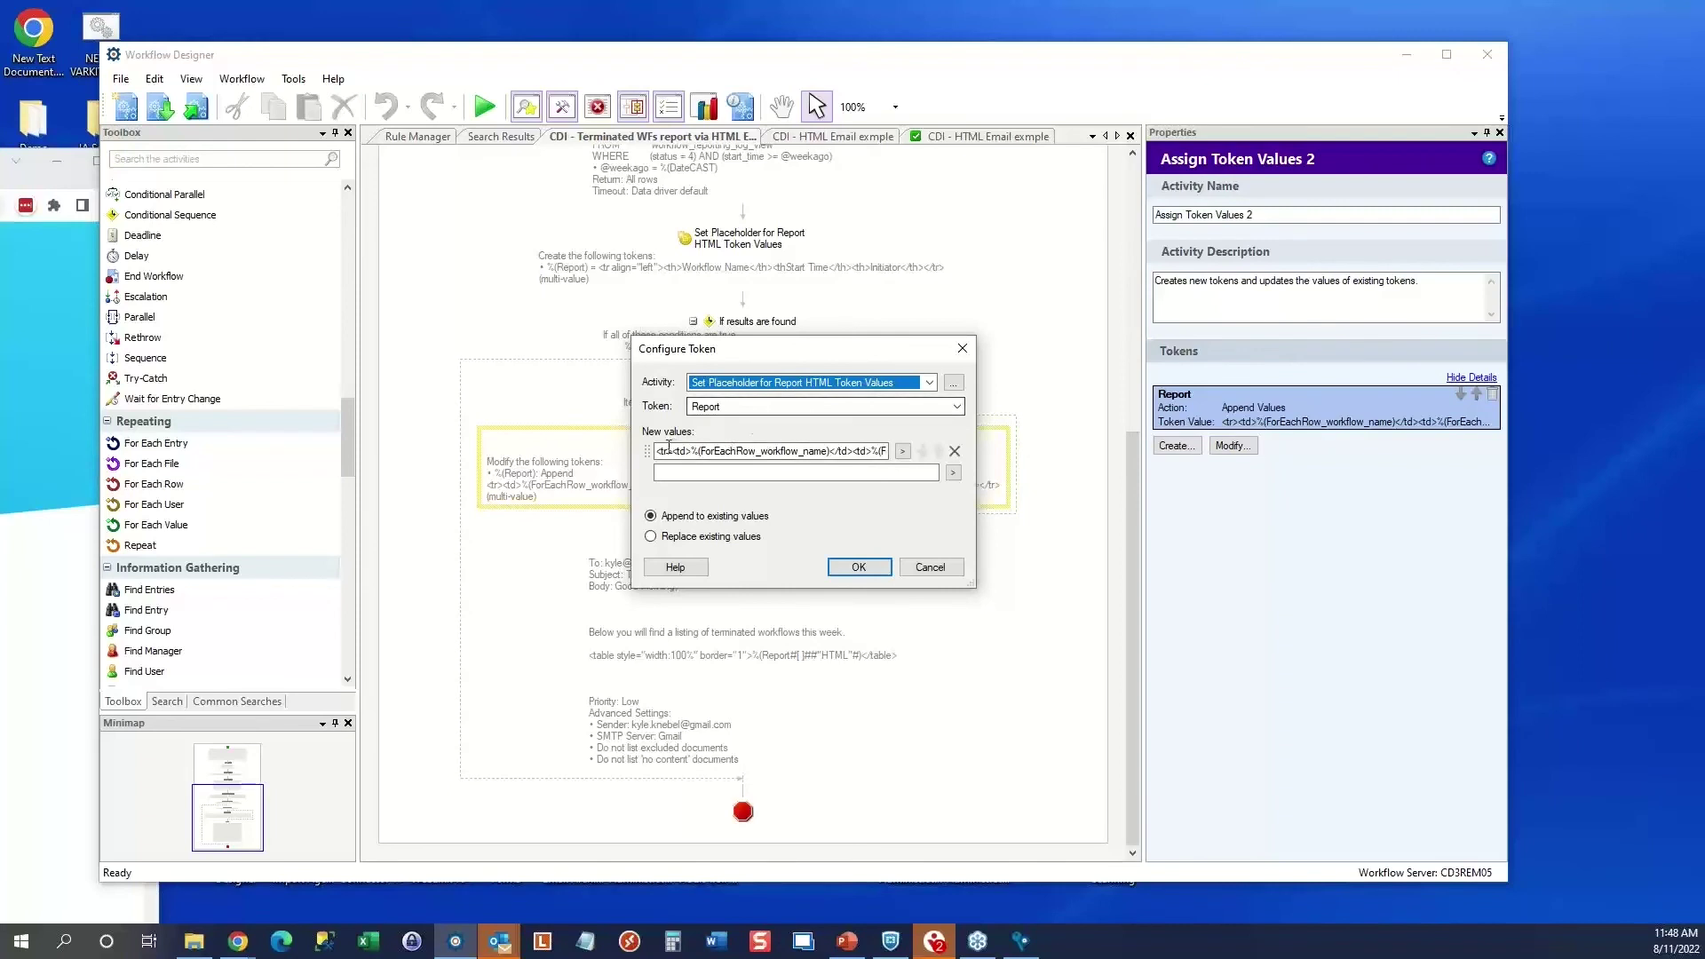
{"action": "left_click_drag", "start_coordinate": [972, 584], "coordinate": [1379, 656]}
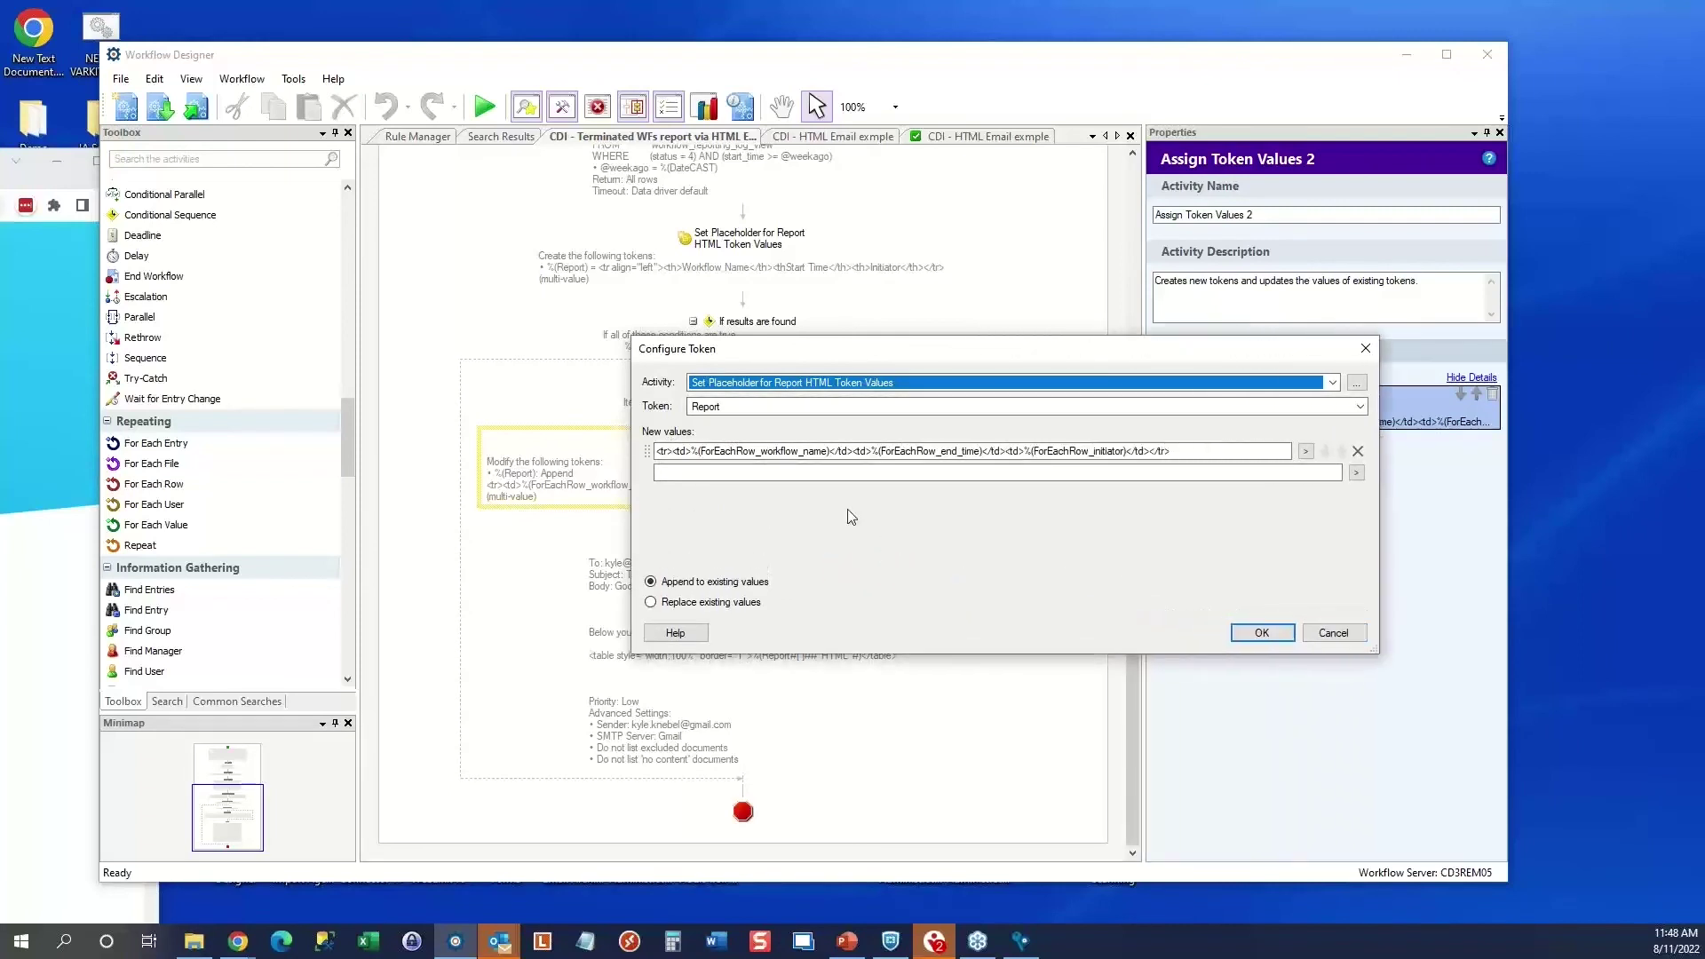
{"action": "left_click", "coordinate": [920, 453]}
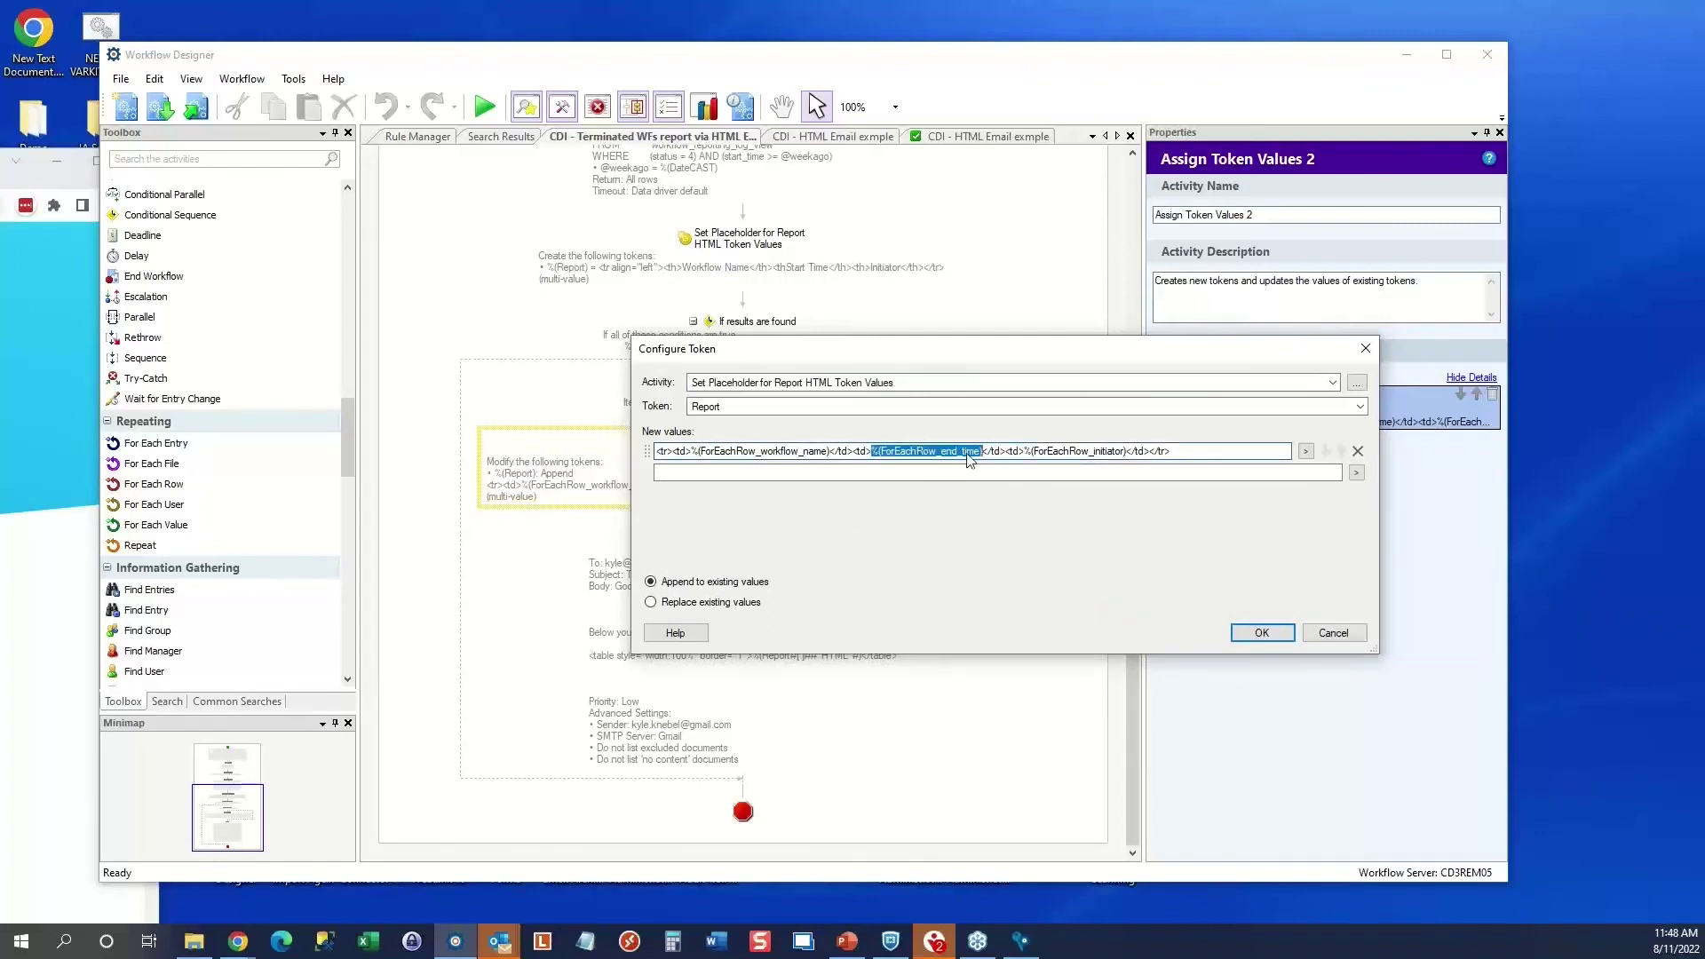
{"action": "left_click", "coordinate": [1306, 452]}
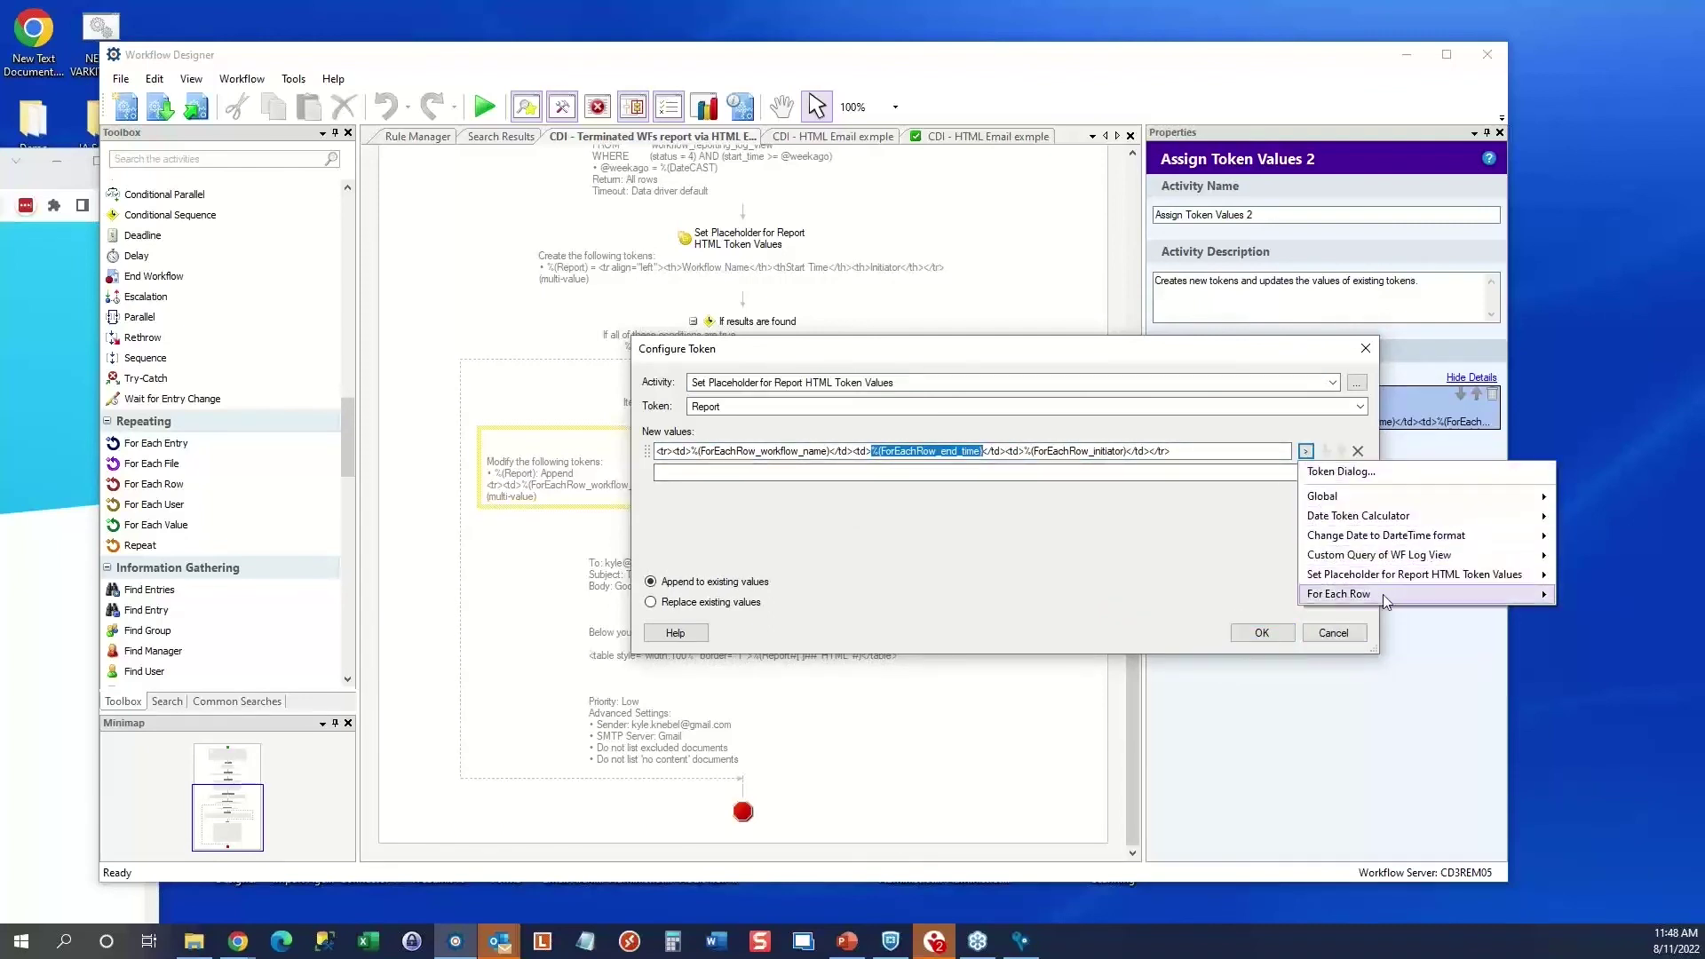
{"action": "mouse_move", "coordinate": [1386, 602]}
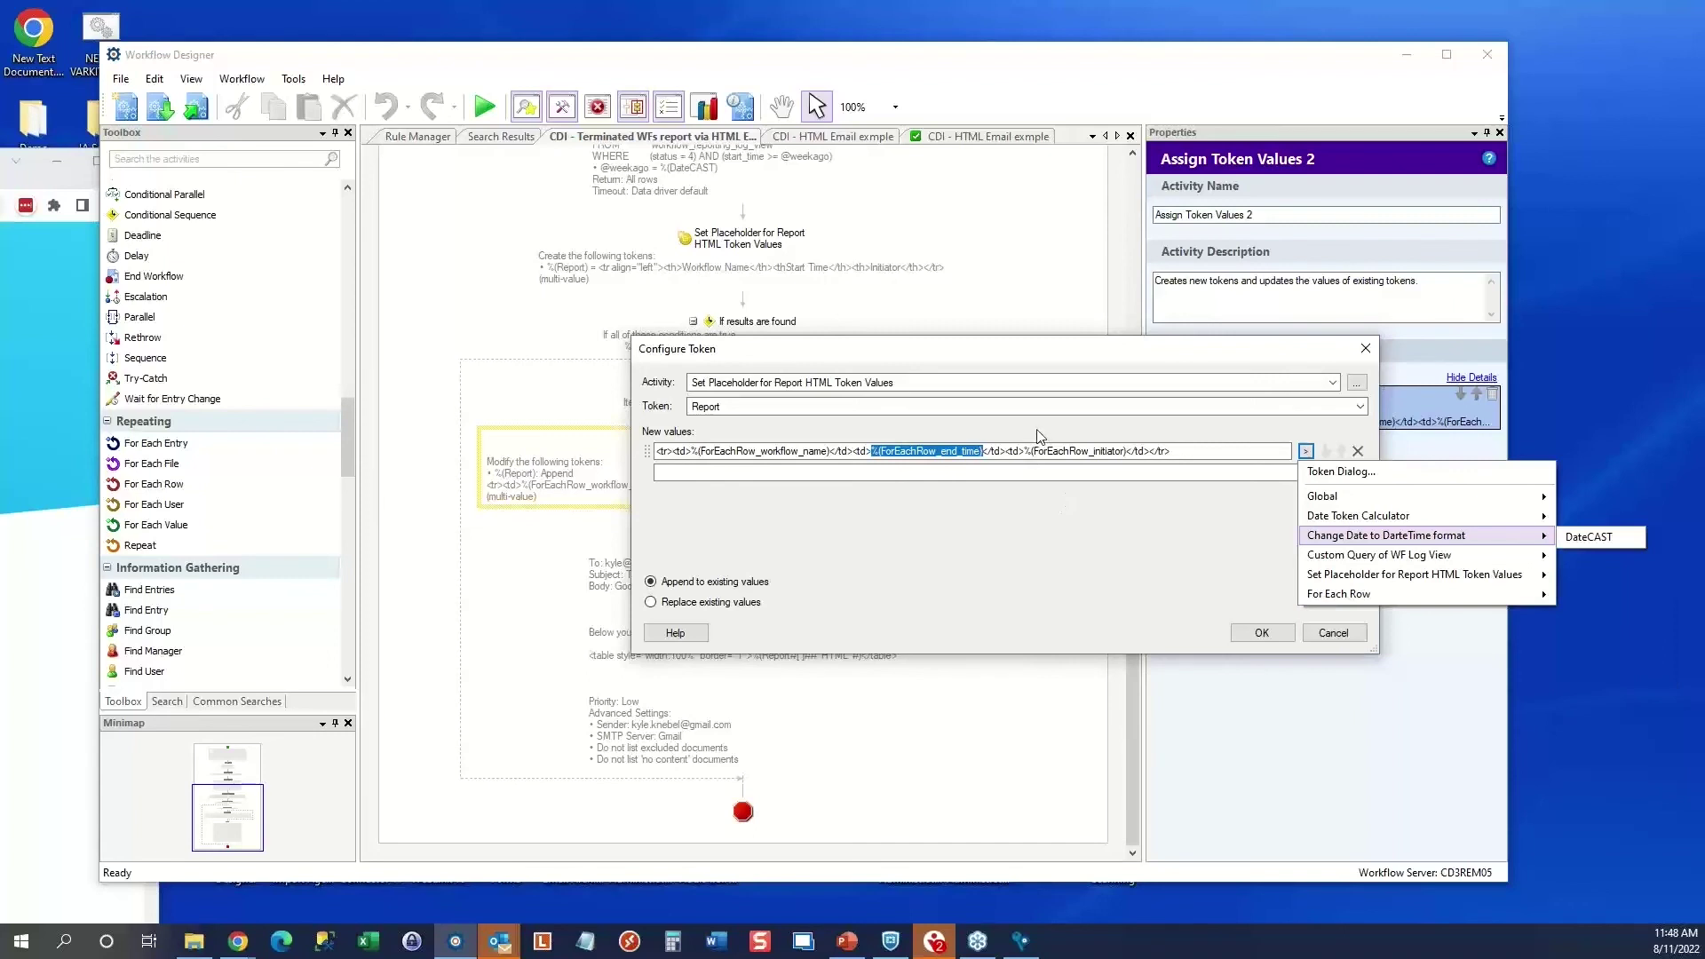
{"action": "left_click", "coordinate": [1241, 578]}
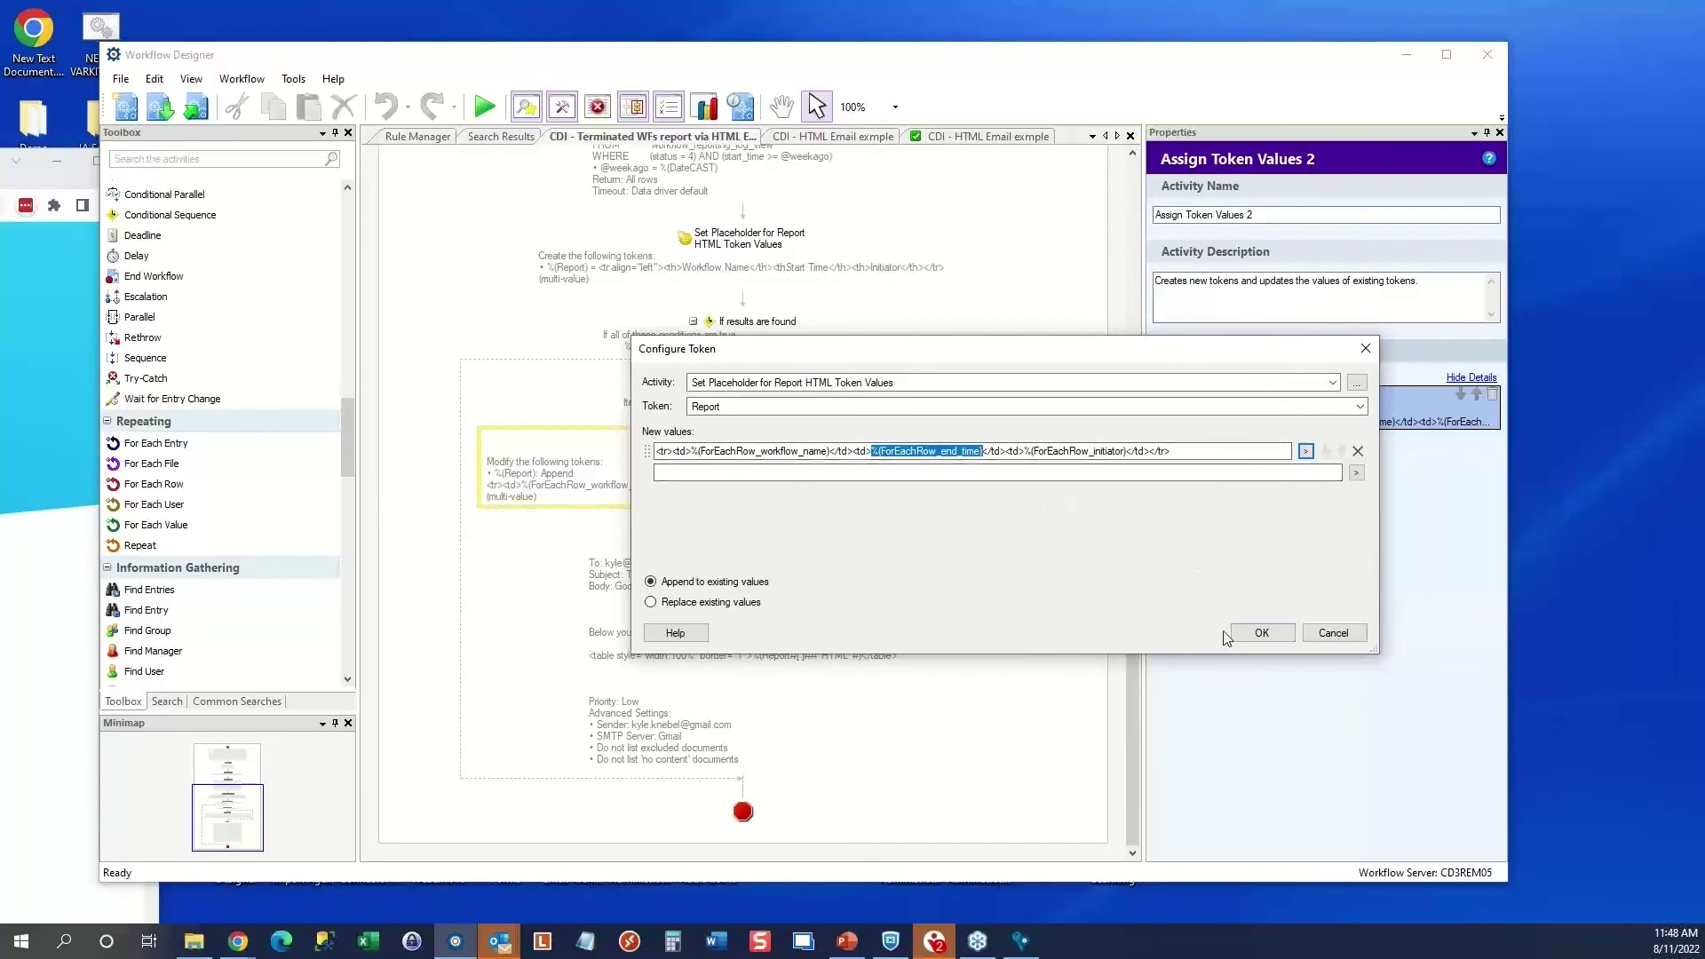
{"action": "left_click", "coordinate": [1262, 634]}
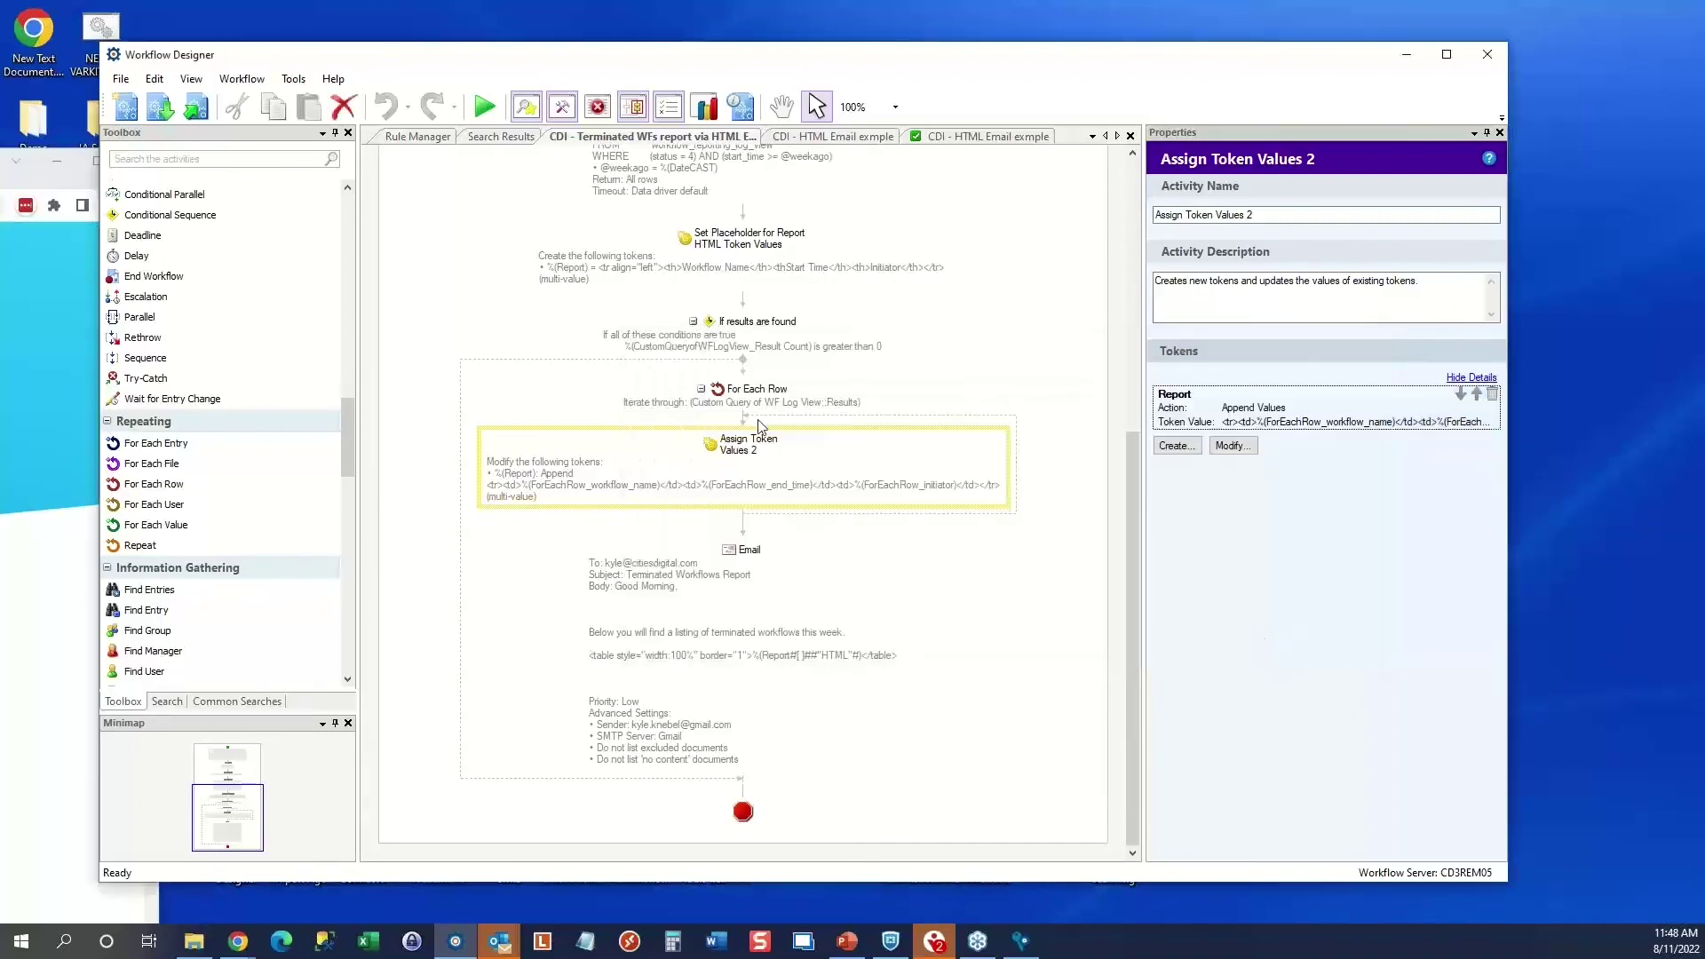
{"action": "scroll", "coordinate": [751, 405], "scroll_direction": "up", "scroll_amount": 3}
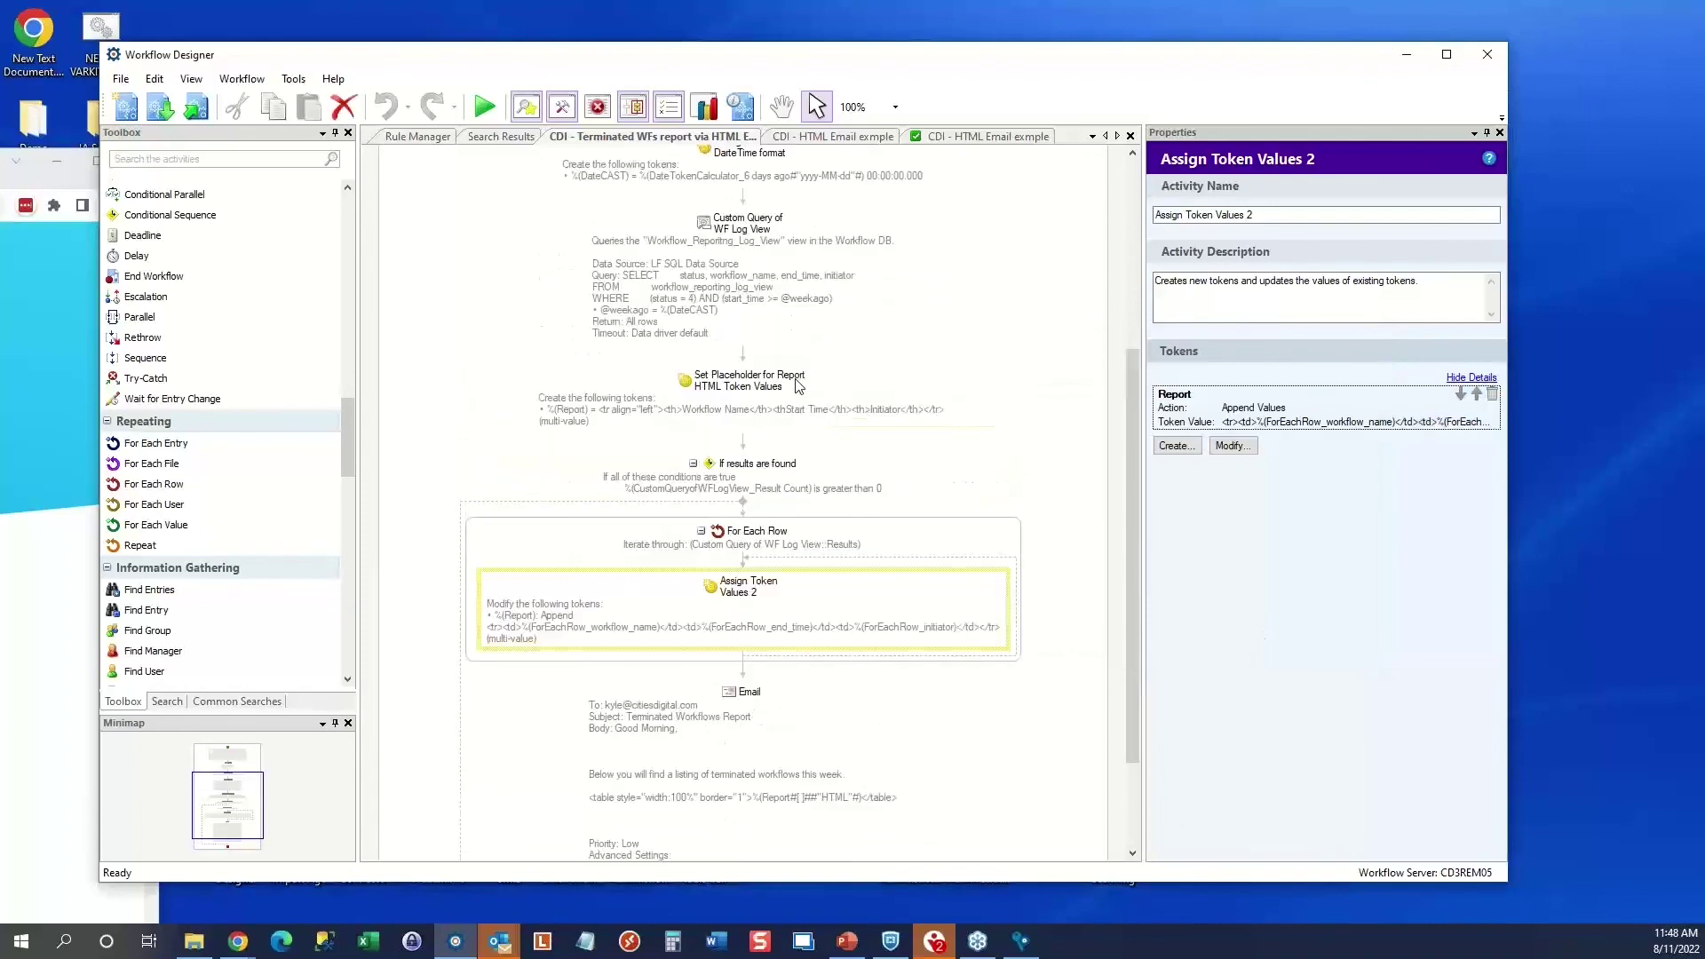
{"action": "left_click", "coordinate": [742, 249]}
{"action": "left_click", "coordinate": [1166, 702]}
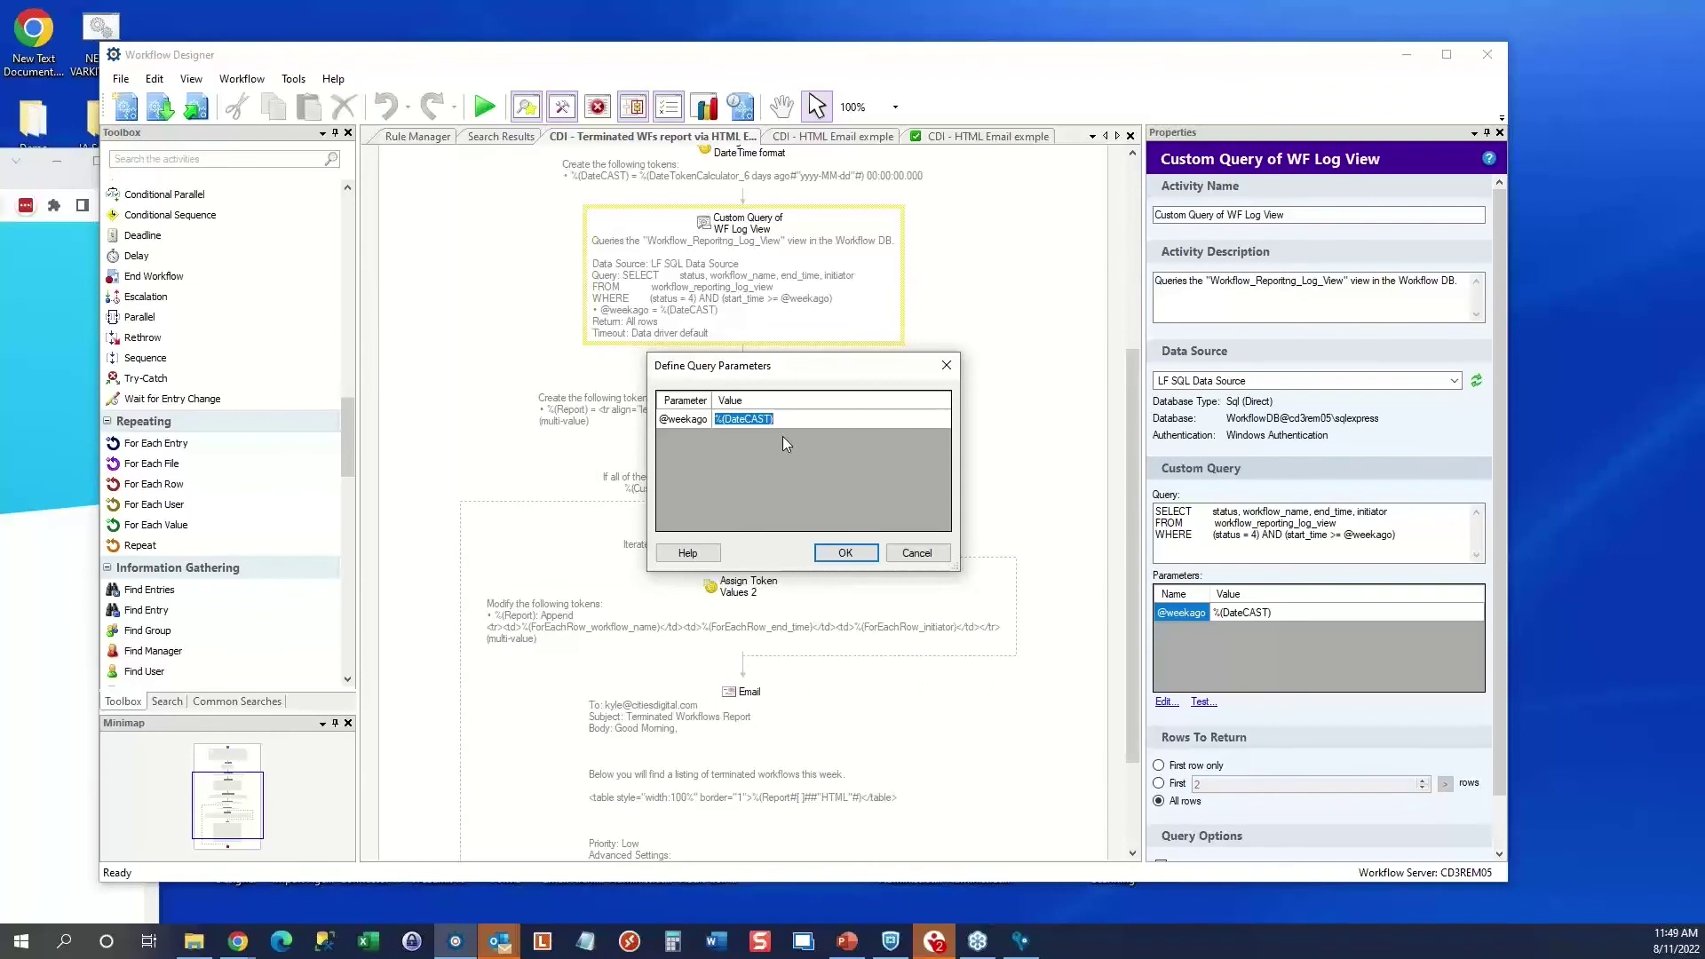
{"action": "type", "text": "2022-08-03 00:00:000"}
{"action": "left_click", "coordinate": [845, 550]}
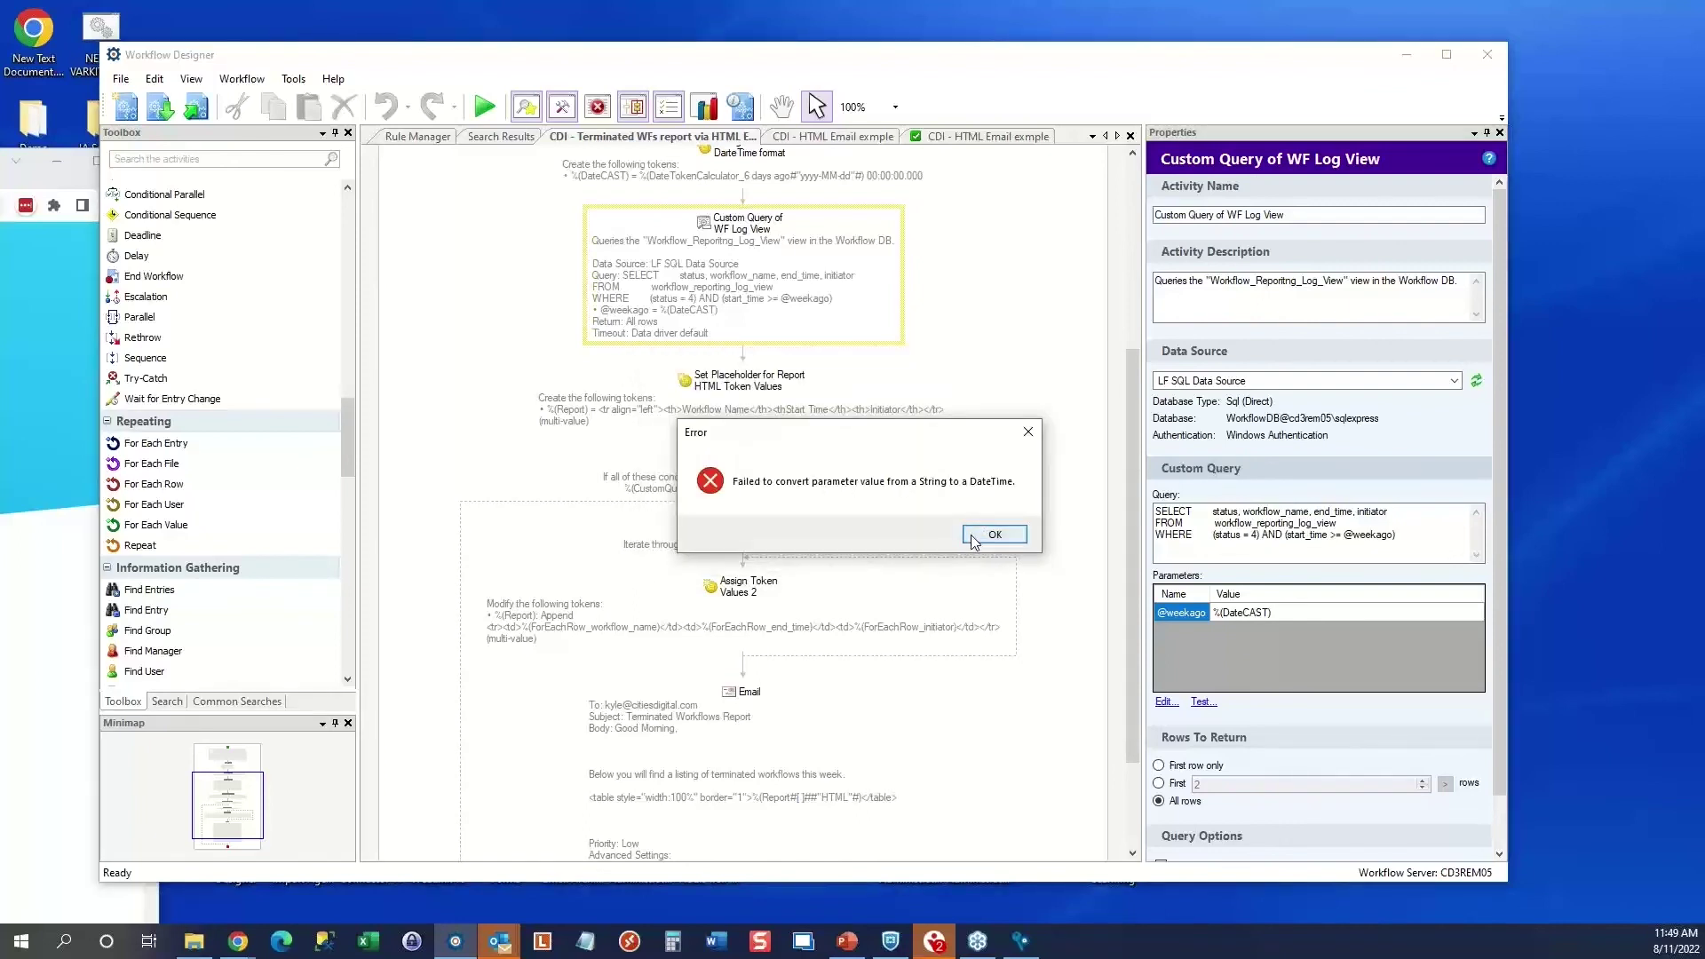
{"action": "left_click", "coordinate": [986, 533]}
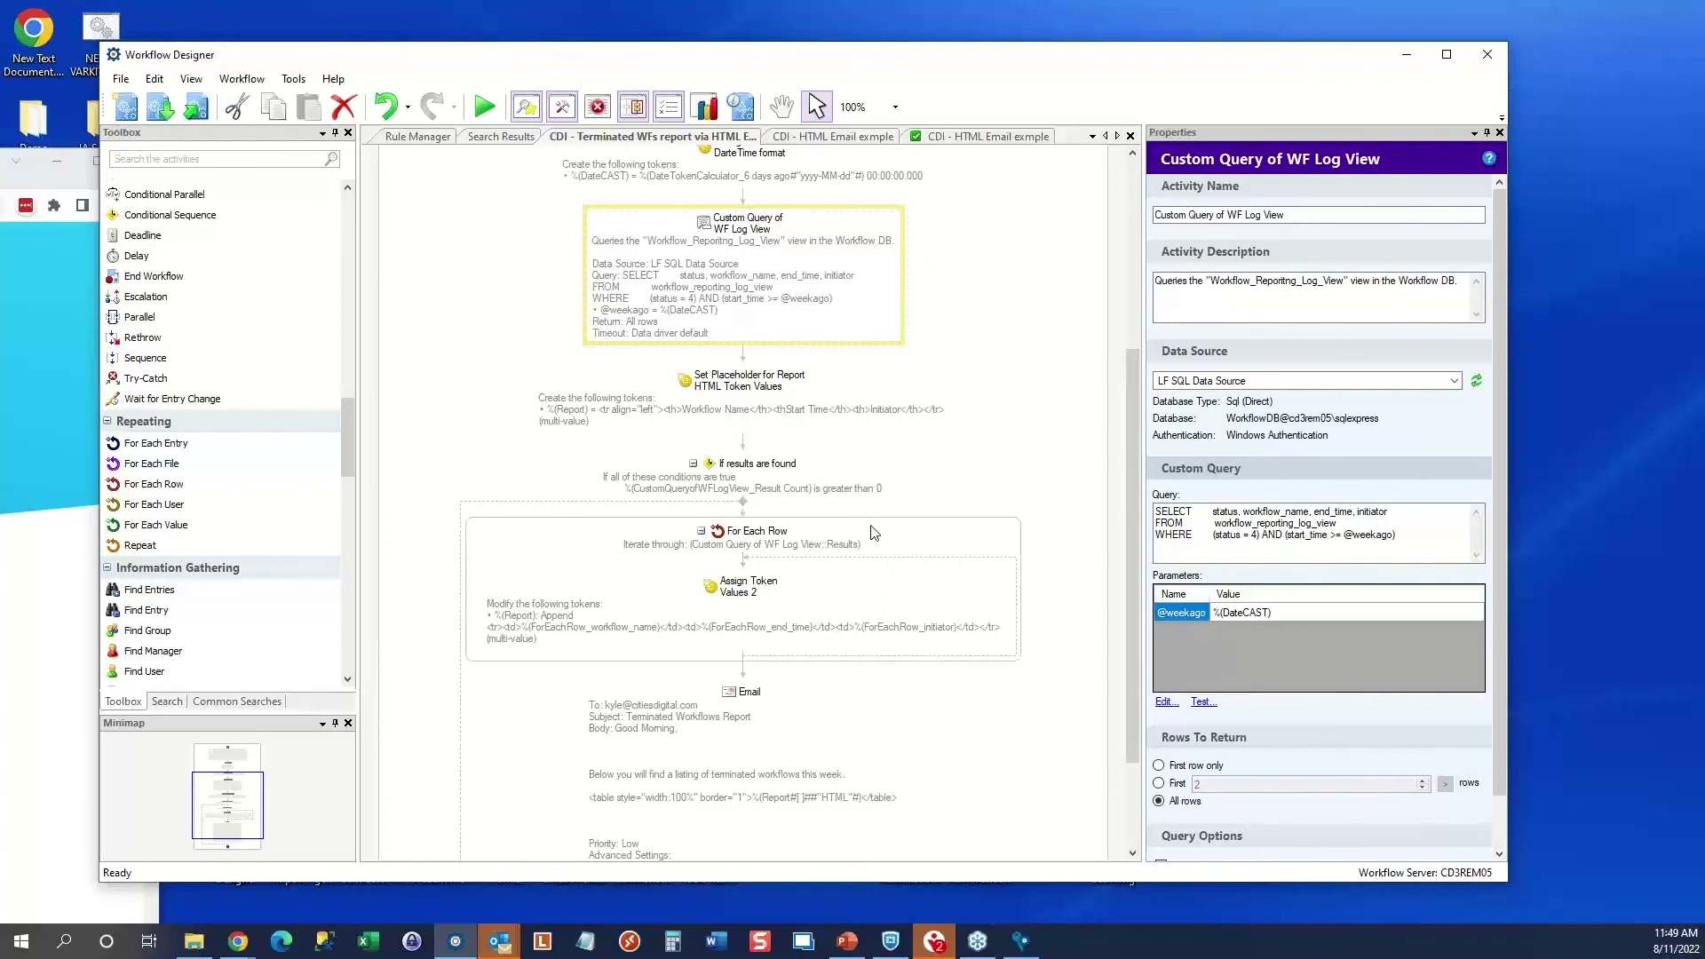
Check the tokens available for the workflow_name entry in the Report token's appended row of Assign Token Values 2
{"action": "left_click", "coordinate": [757, 593]}
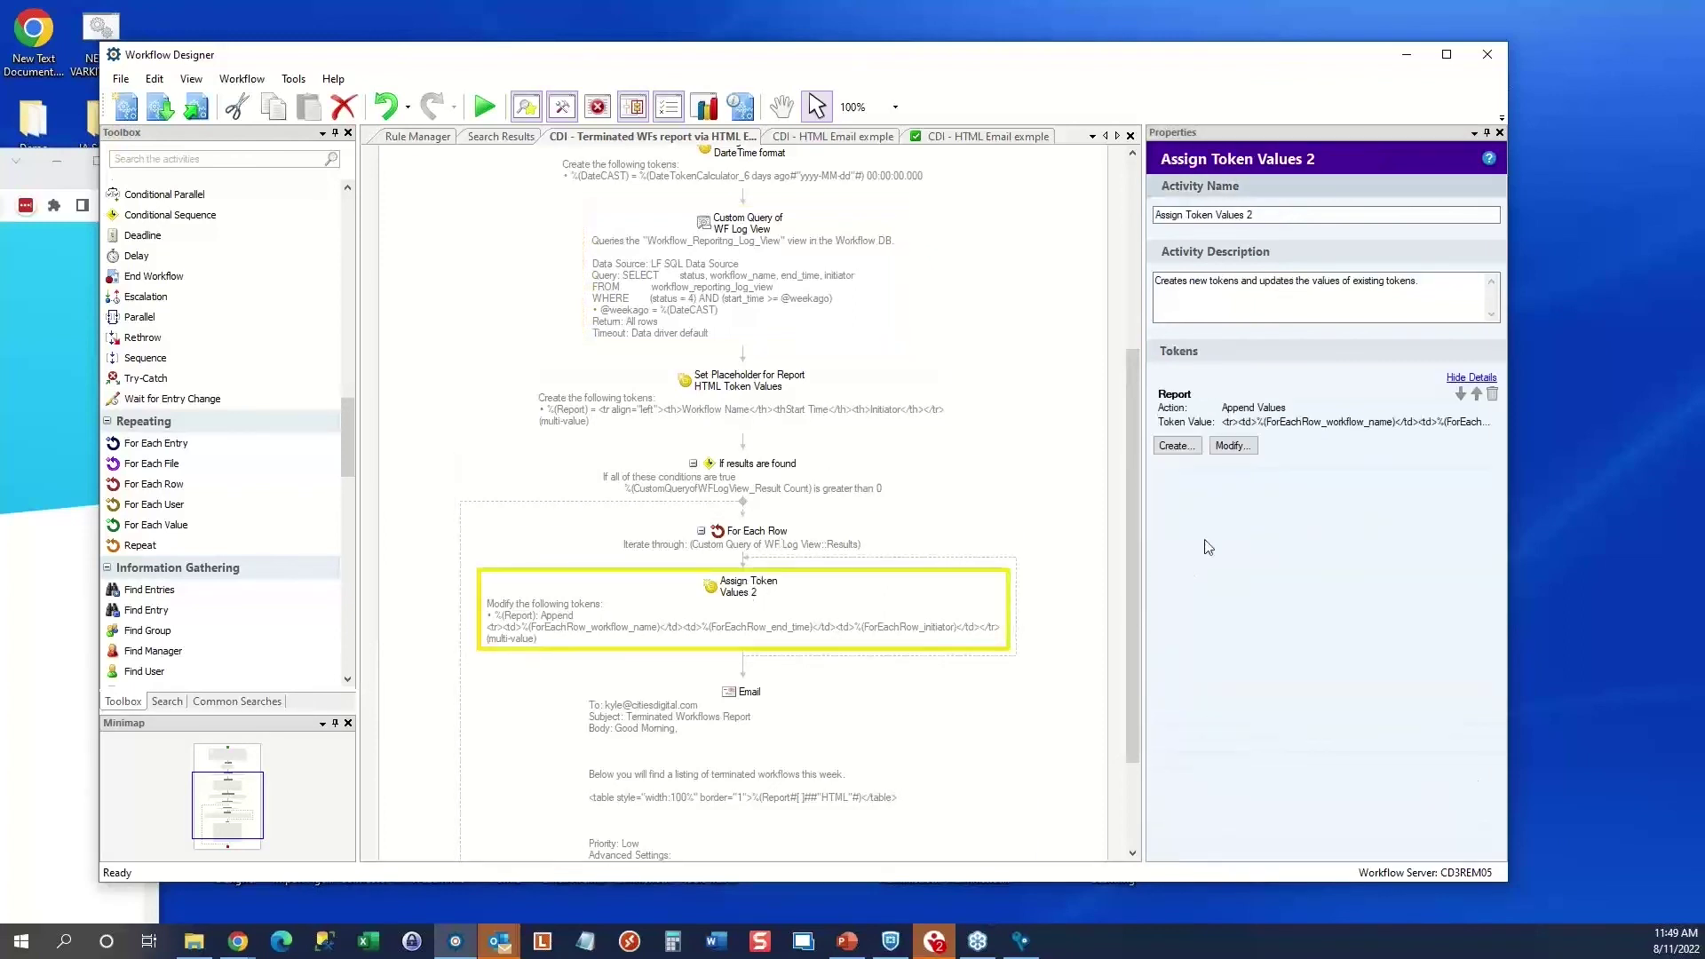
{"action": "double_click", "coordinate": [1224, 423]}
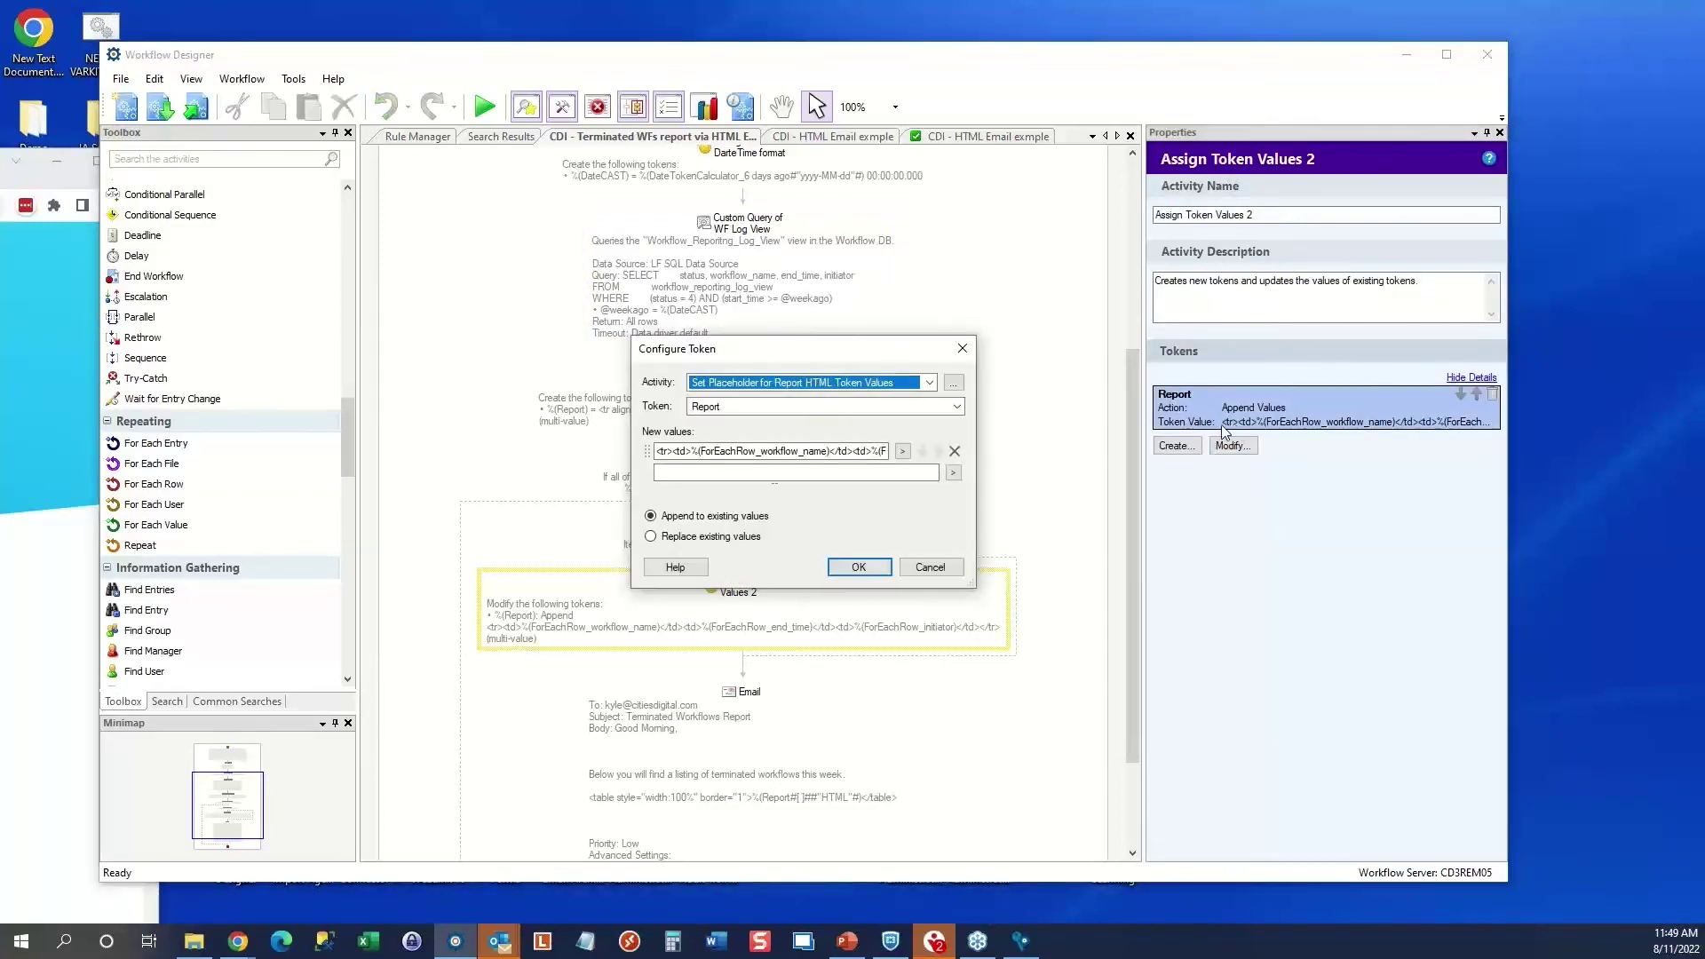
{"action": "double_click", "coordinate": [762, 451]}
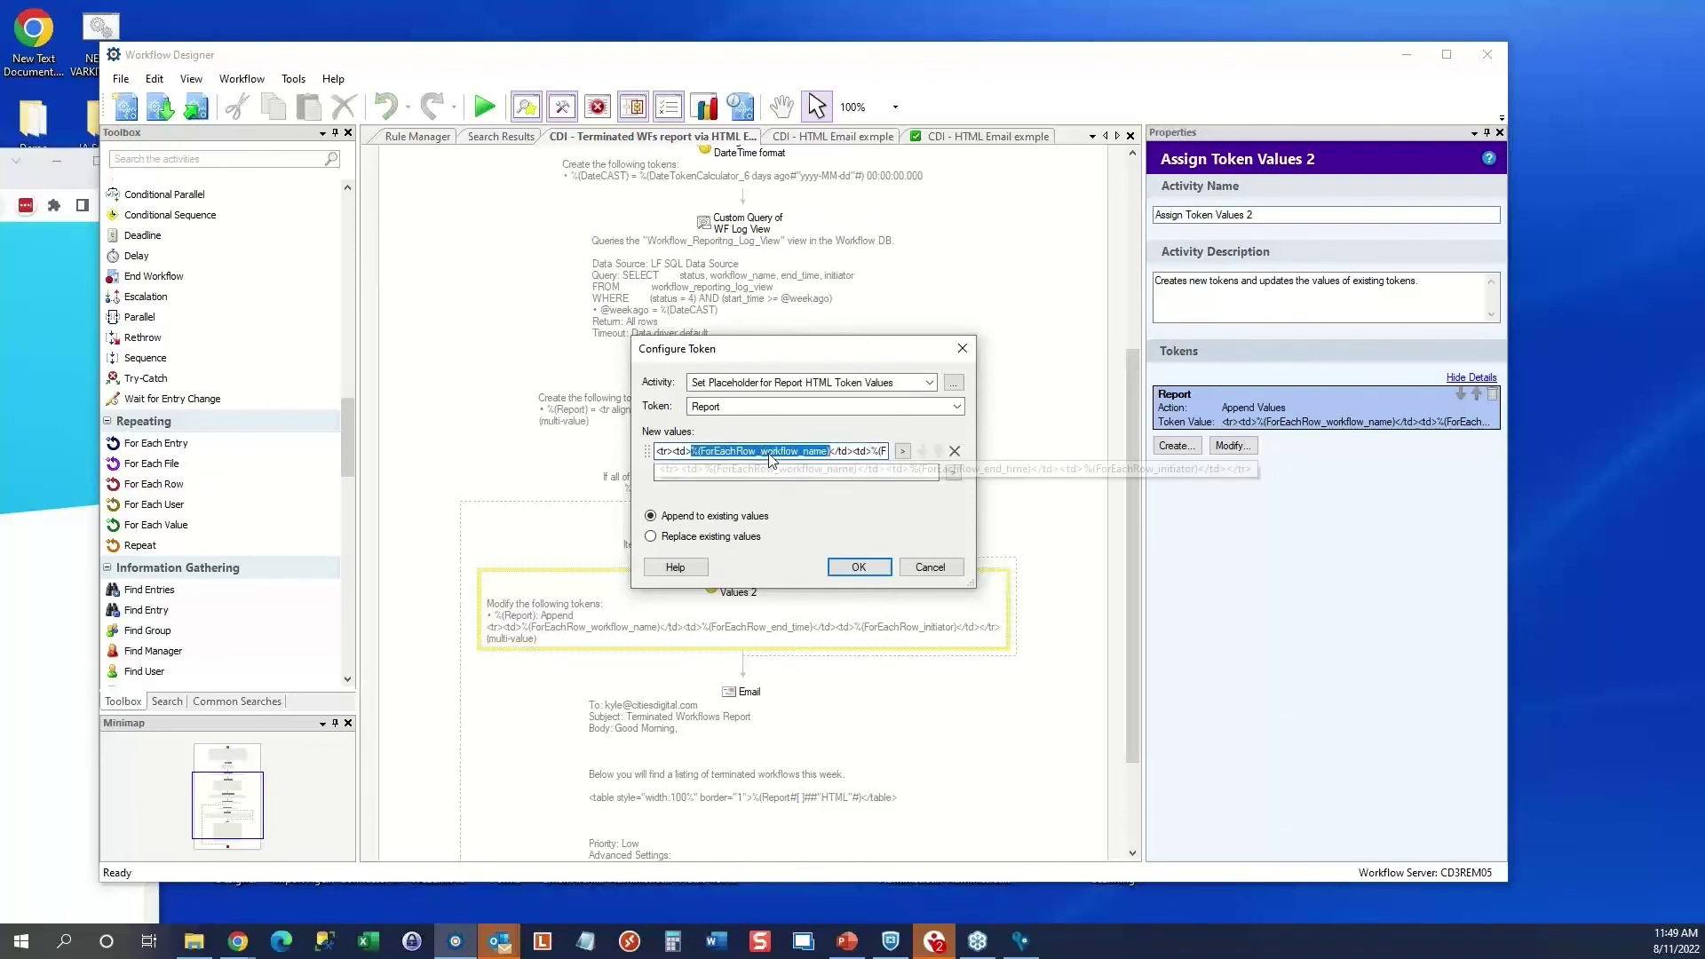
{"action": "left_click", "coordinate": [904, 453]}
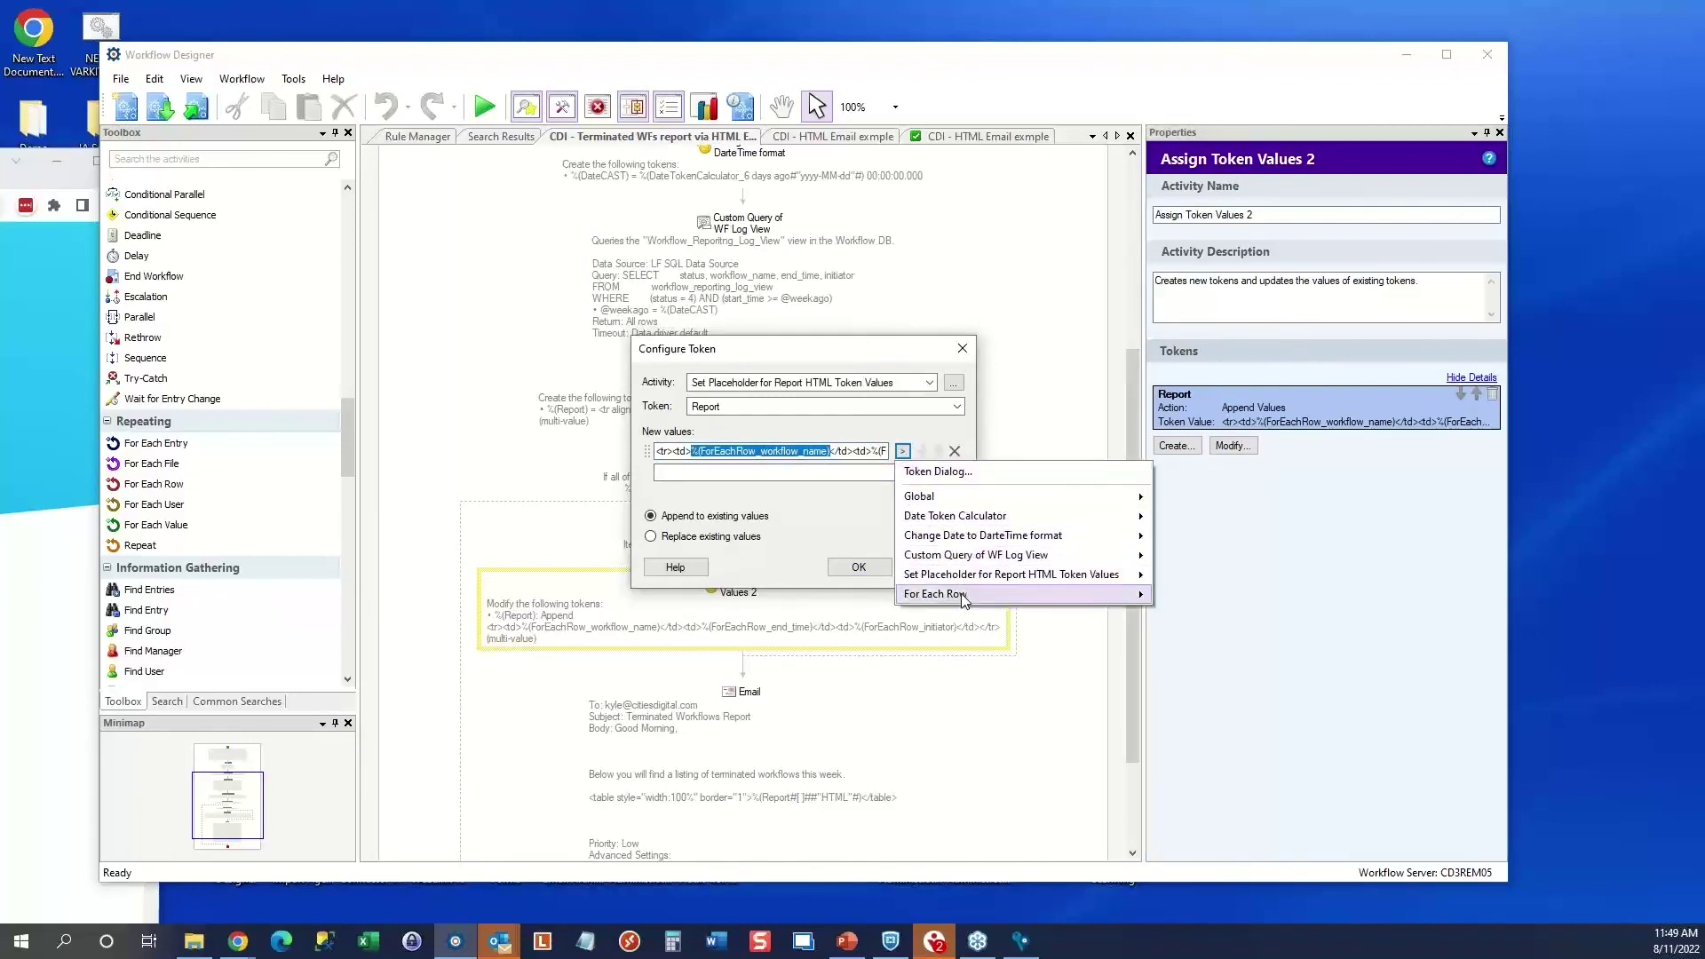
{"action": "mouse_move", "coordinate": [963, 601]}
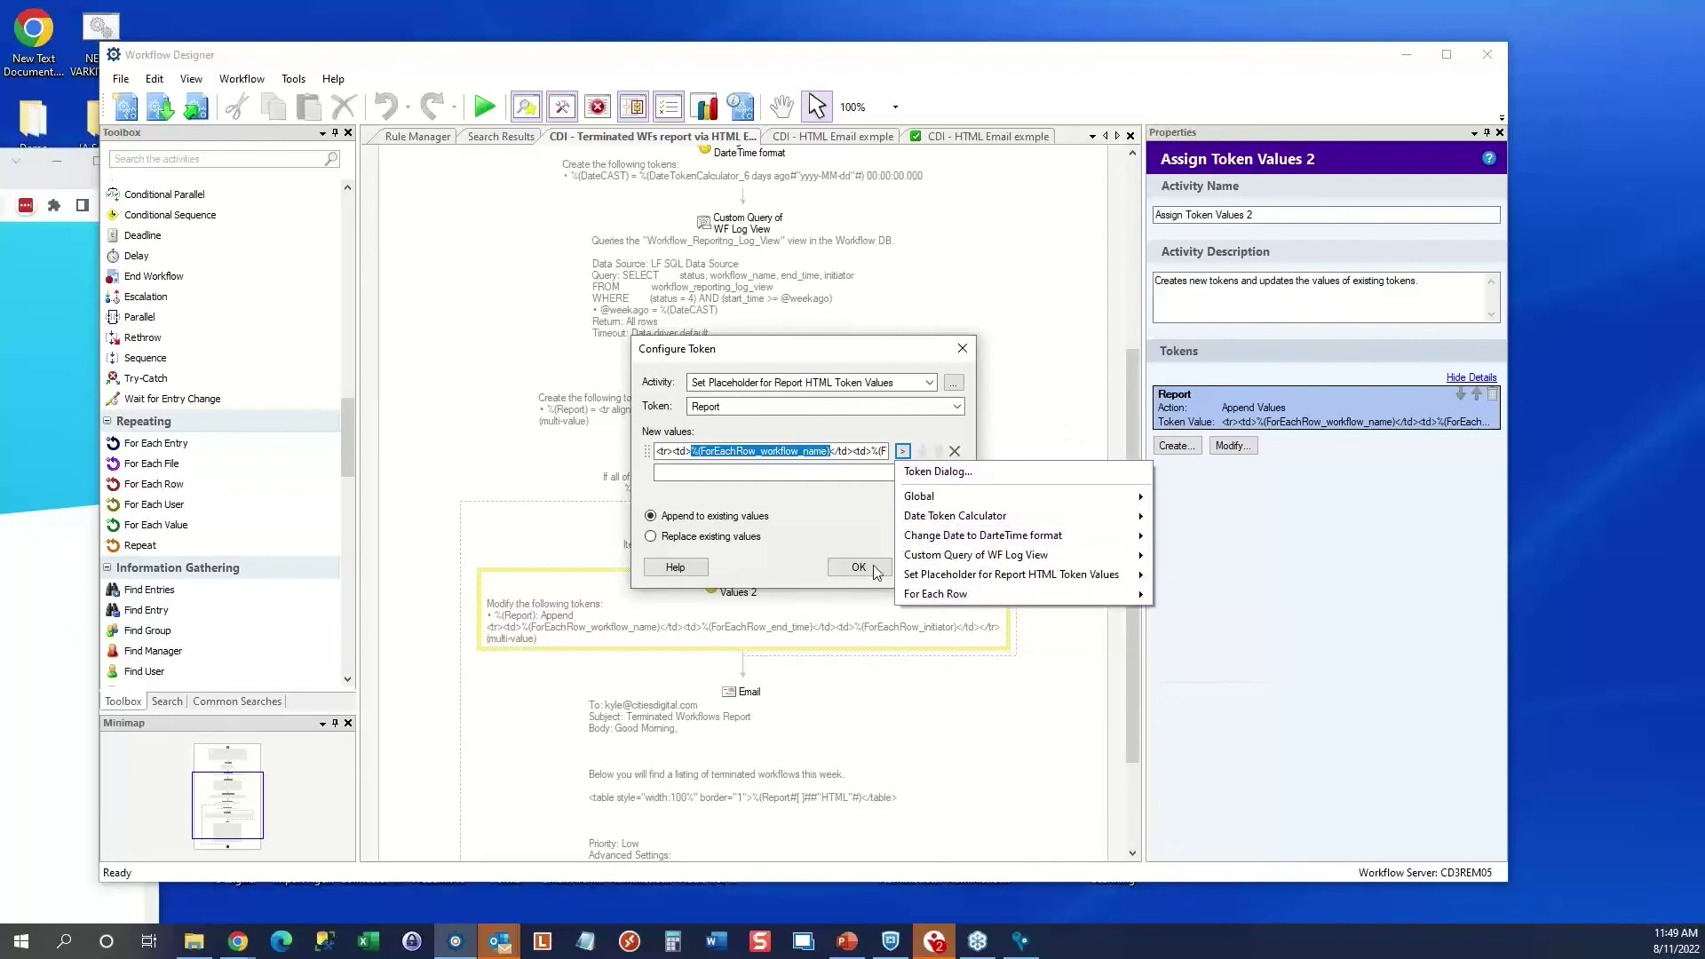
{"action": "left_click", "coordinate": [851, 538]}
{"action": "left_click", "coordinate": [927, 571]}
Replace end_time with start_time in the SELECT clause of the Custom Query of WF Log View
{"action": "left_click", "coordinate": [751, 293]}
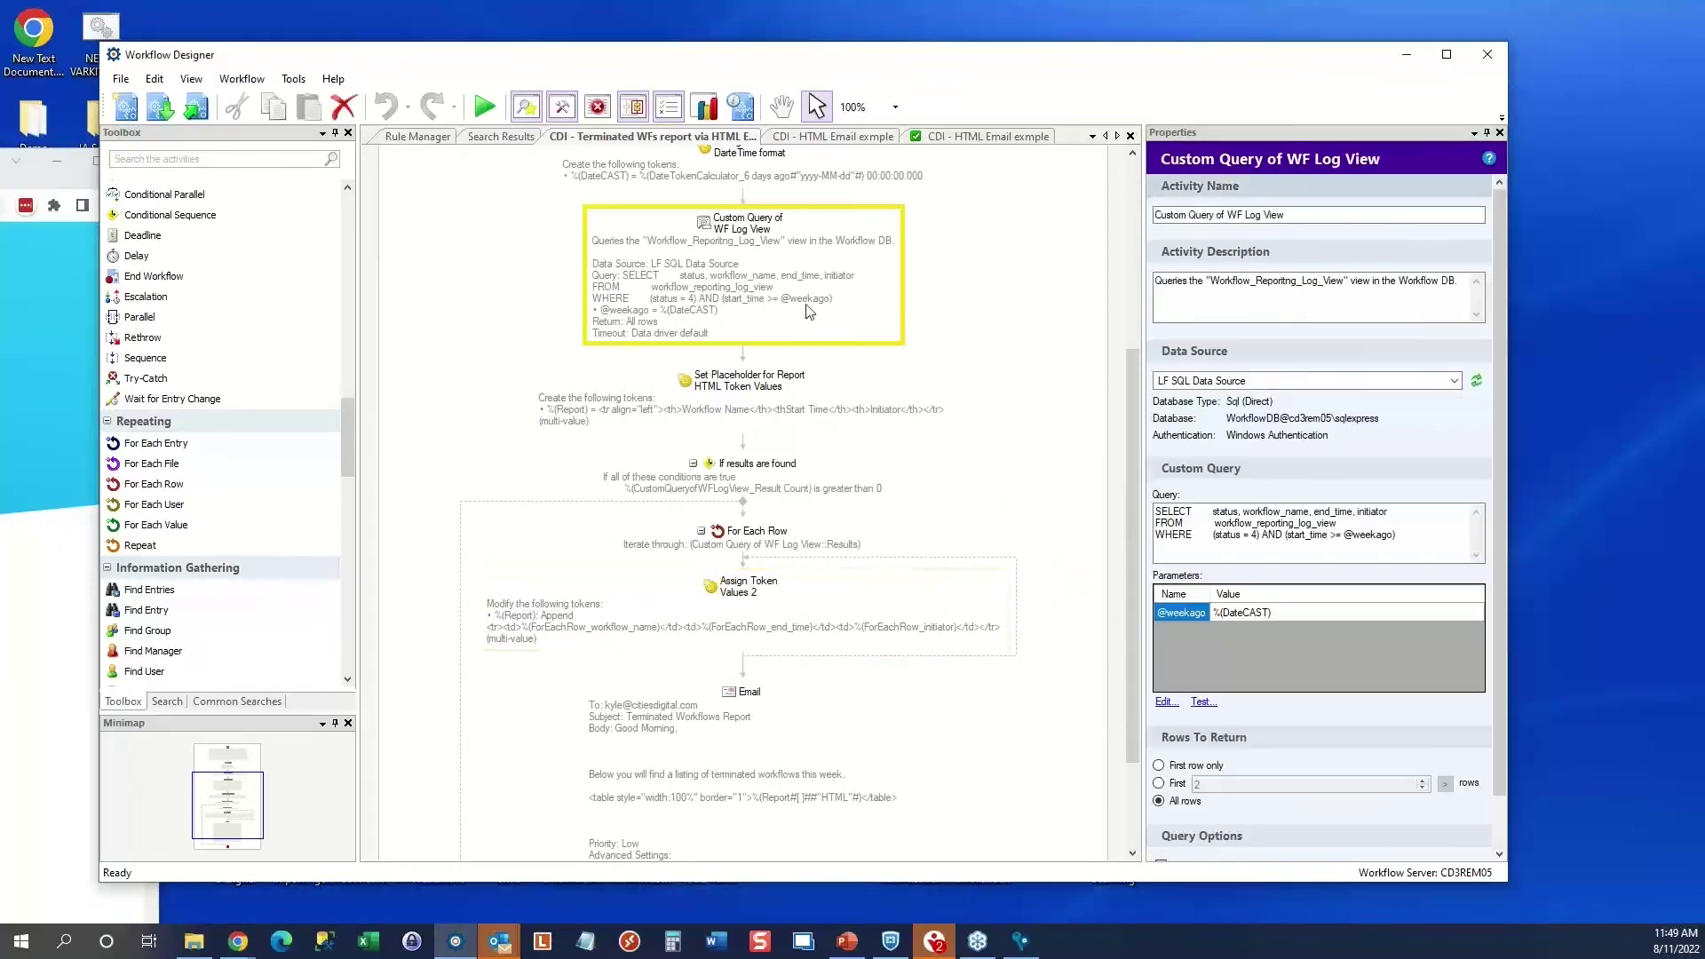
{"action": "double_click", "coordinate": [1298, 538]}
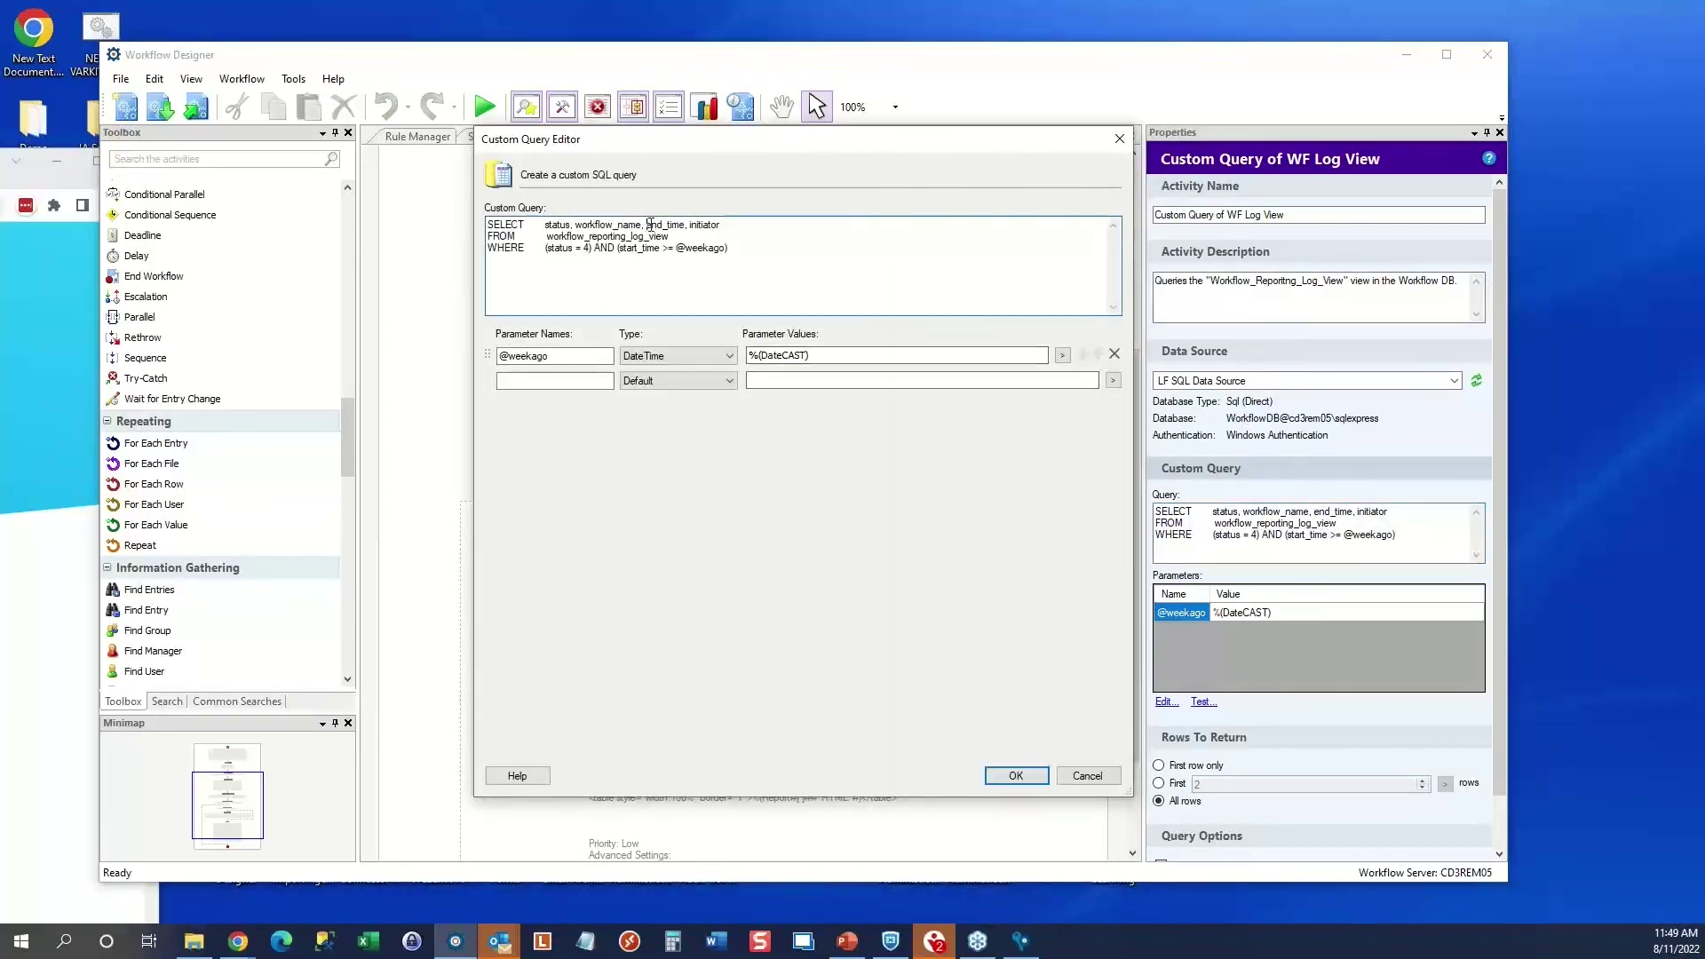
{"action": "left_click_drag", "start_coordinate": [646, 225], "coordinate": [672, 224]}
{"action": "type", "text": "start"}
{"action": "left_click", "coordinate": [1015, 775]}
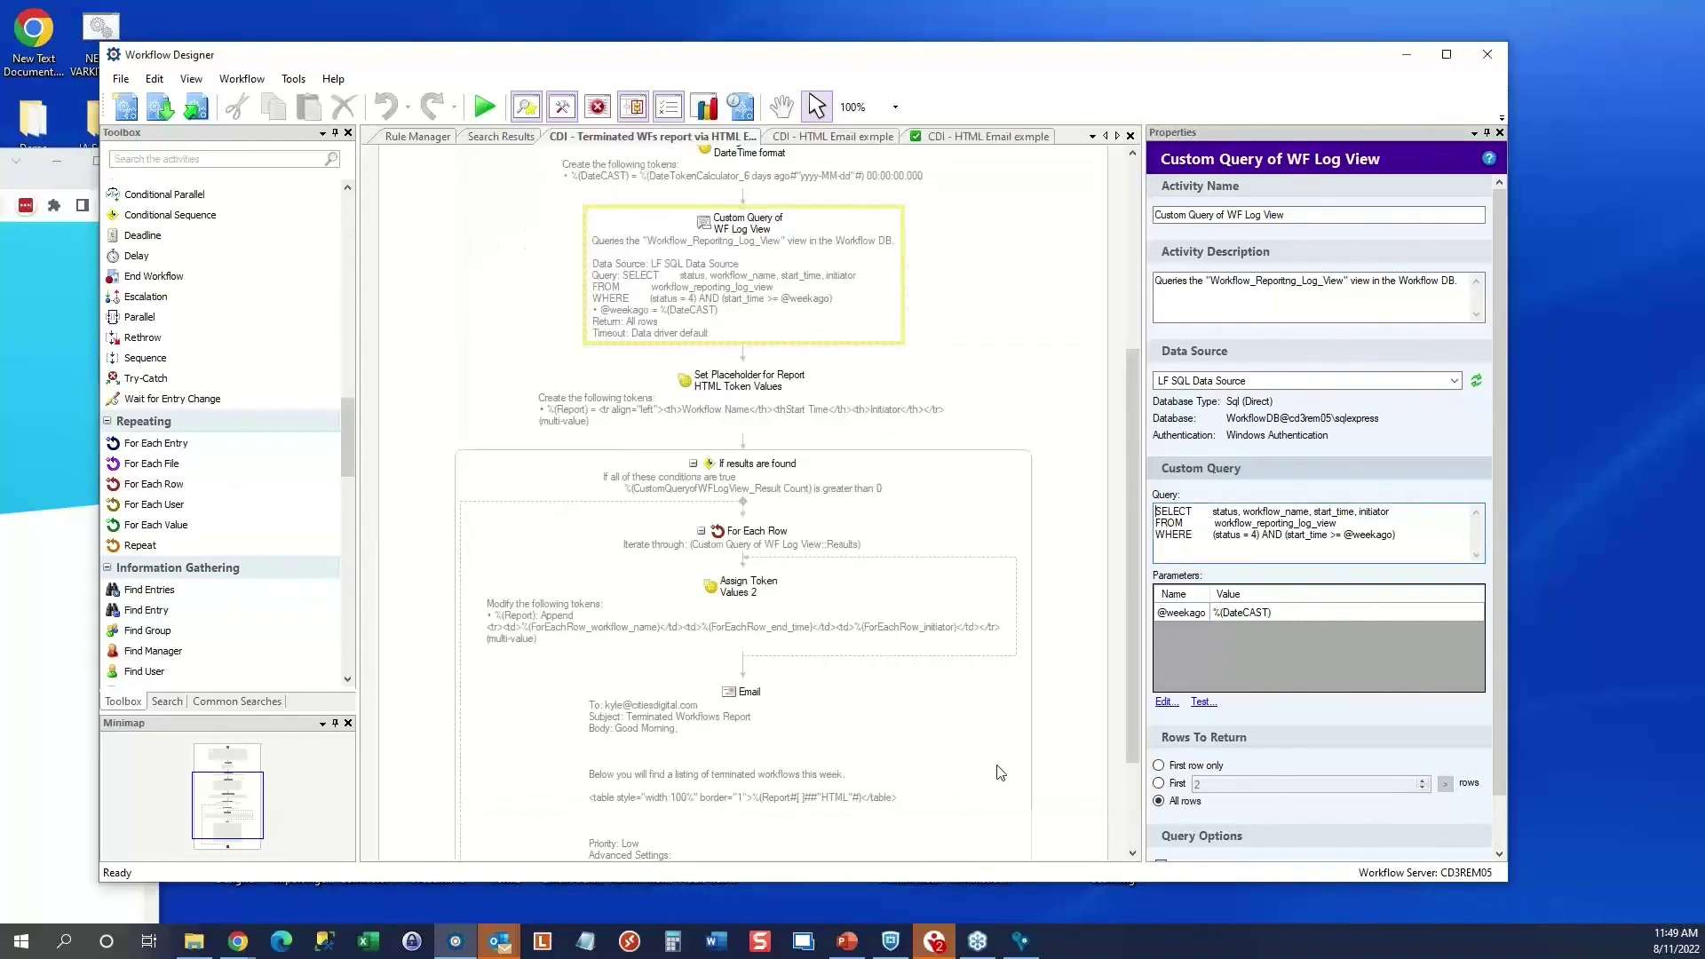
Check the For Each Row tokens offered for the end_time entry in Assign Token Values 2's Report token, keeping the row value unchanged
{"action": "left_click", "coordinate": [759, 621]}
{"action": "left_click", "coordinate": [1232, 444]}
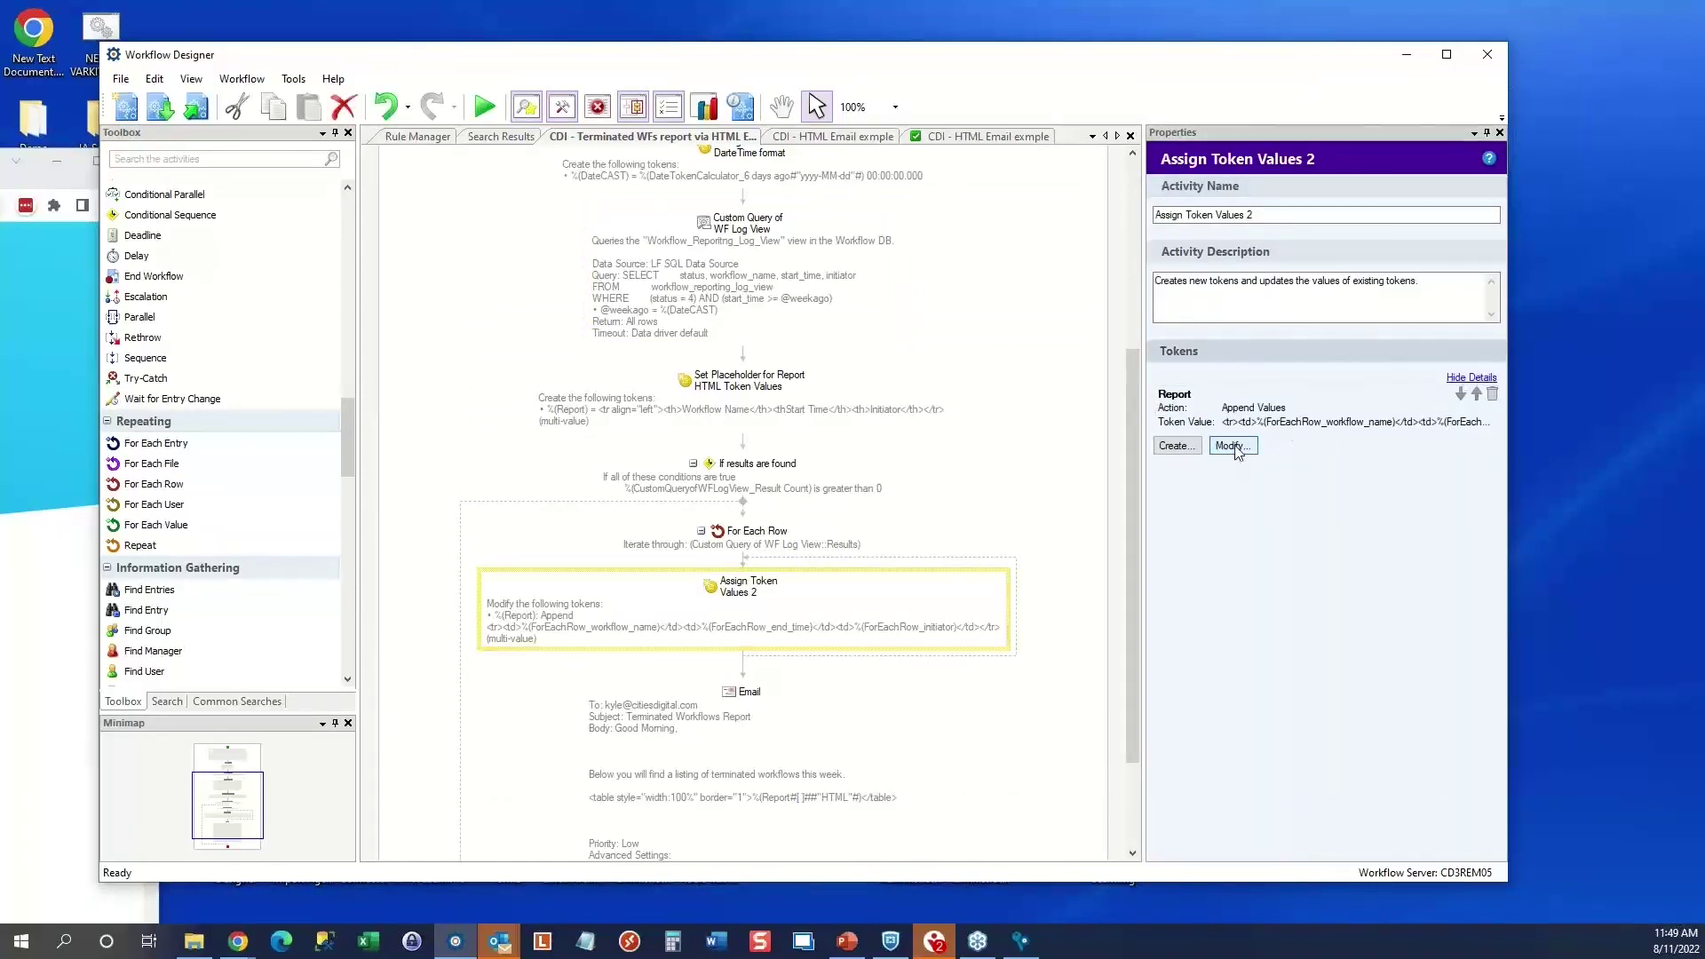
{"action": "left_click", "coordinate": [930, 518]}
{"action": "left_click", "coordinate": [1181, 399]}
{"action": "left_click", "coordinate": [1232, 445]}
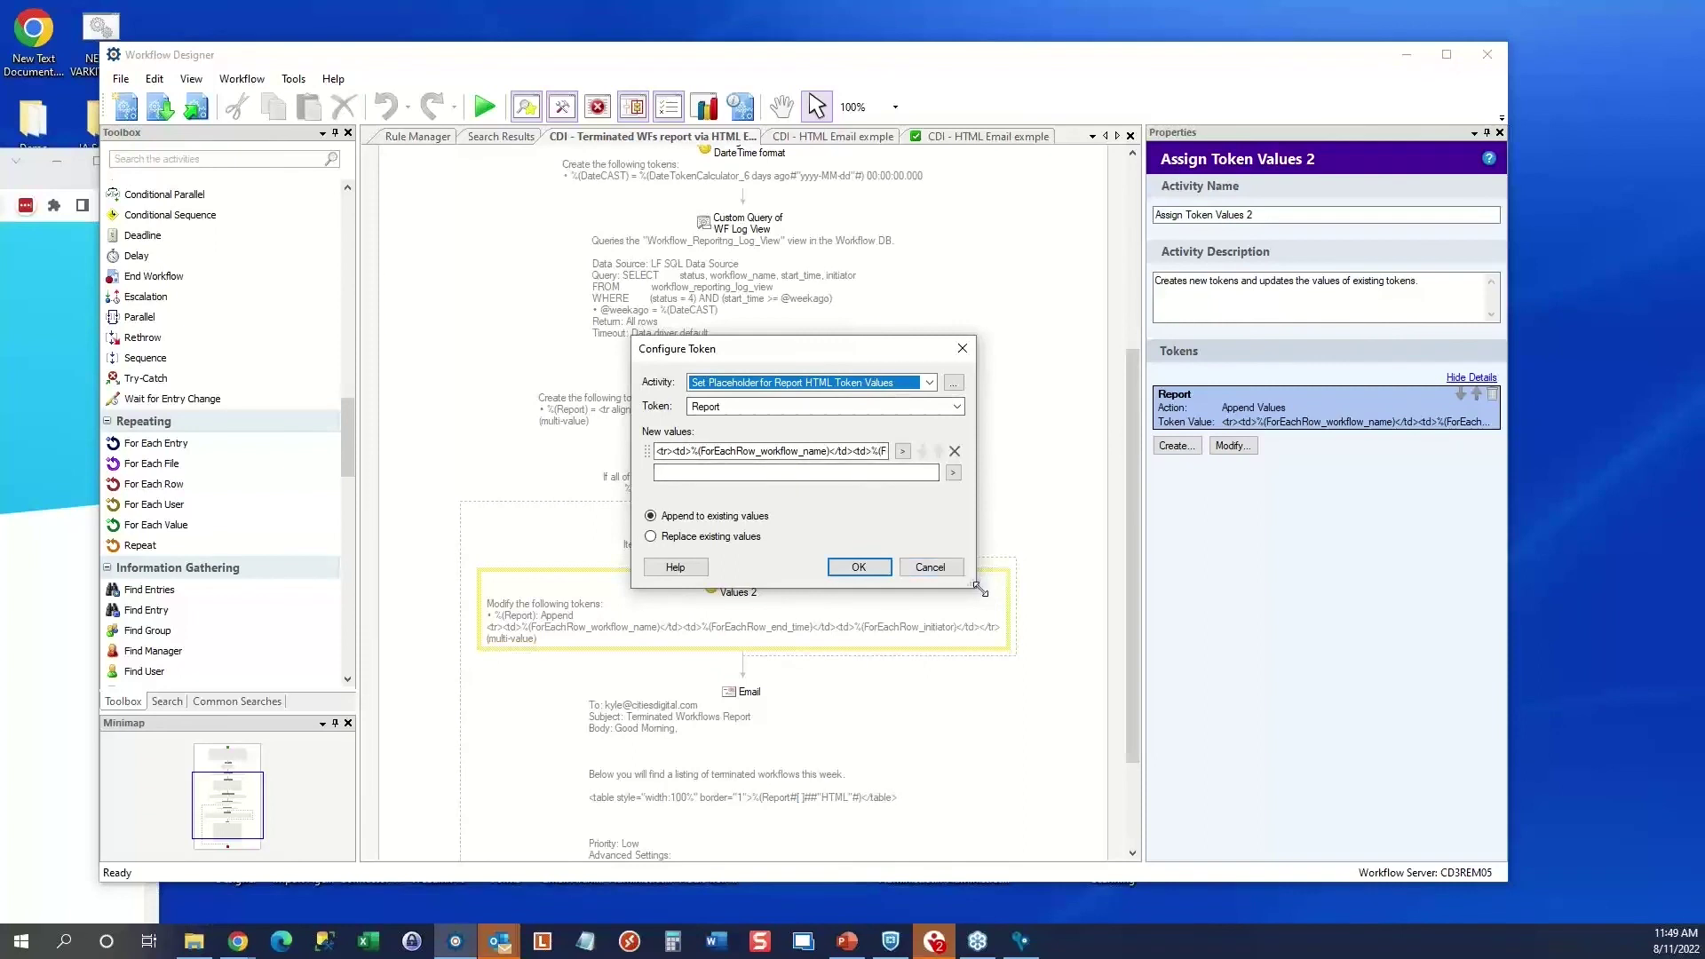
{"action": "left_click_drag", "start_coordinate": [973, 584], "coordinate": [1262, 618]}
{"action": "double_click", "coordinate": [963, 451]}
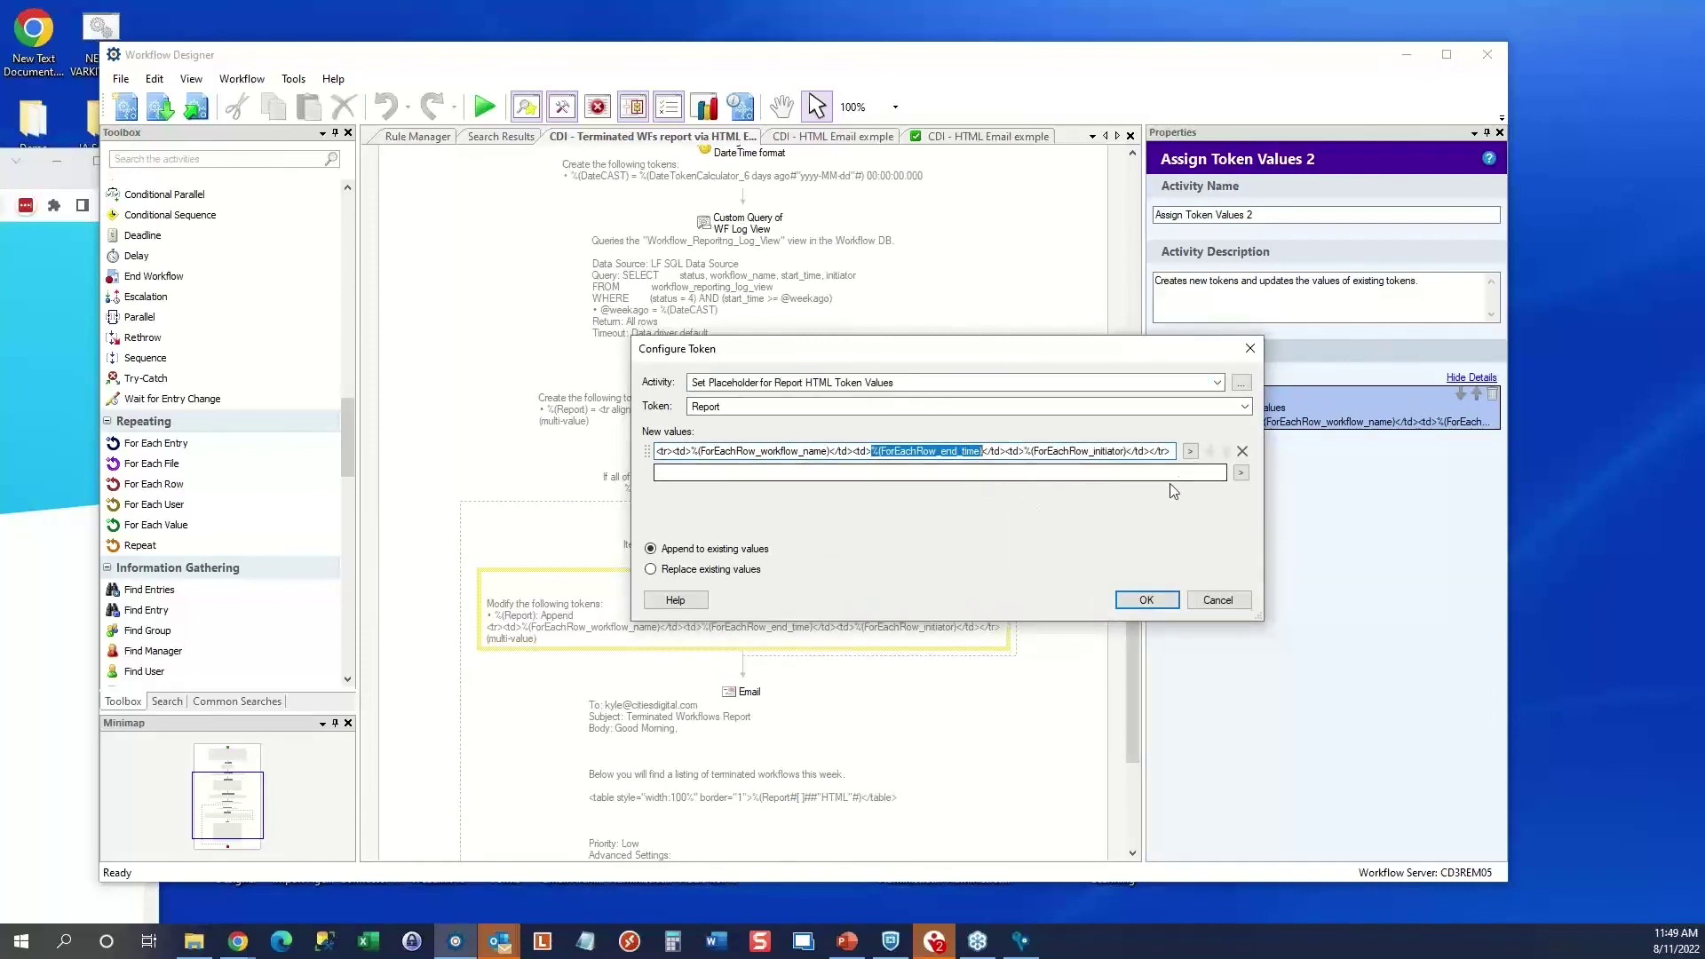
{"action": "left_click", "coordinate": [1189, 452]}
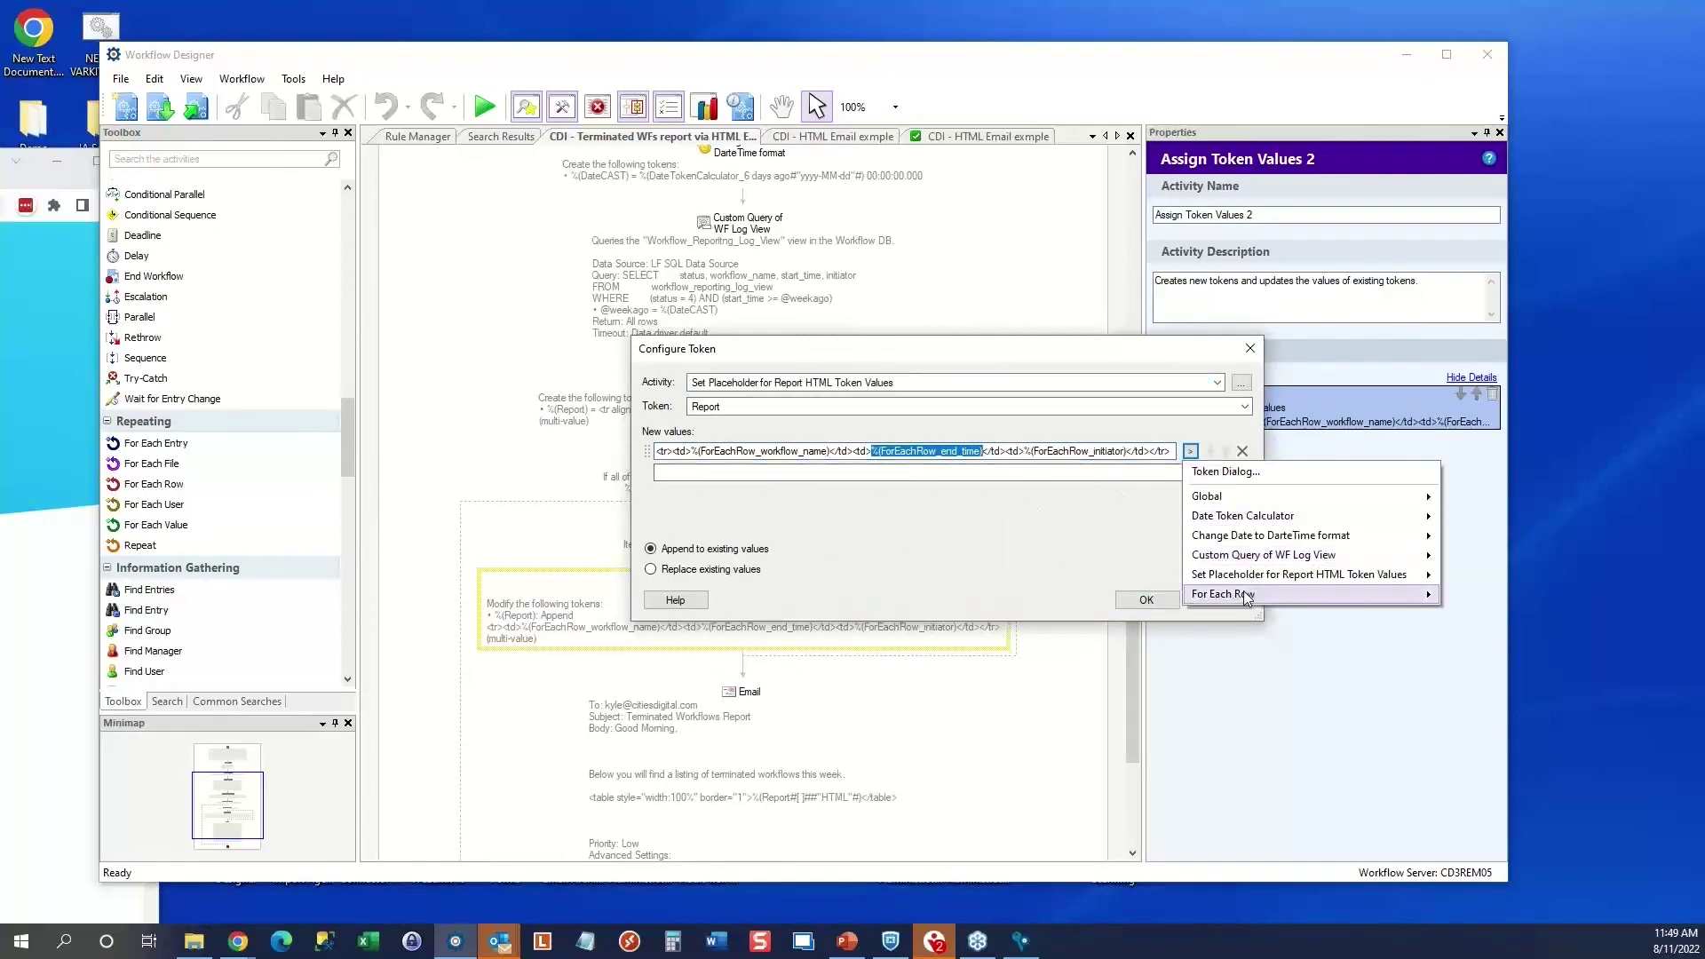
{"action": "mouse_move", "coordinate": [1246, 597]}
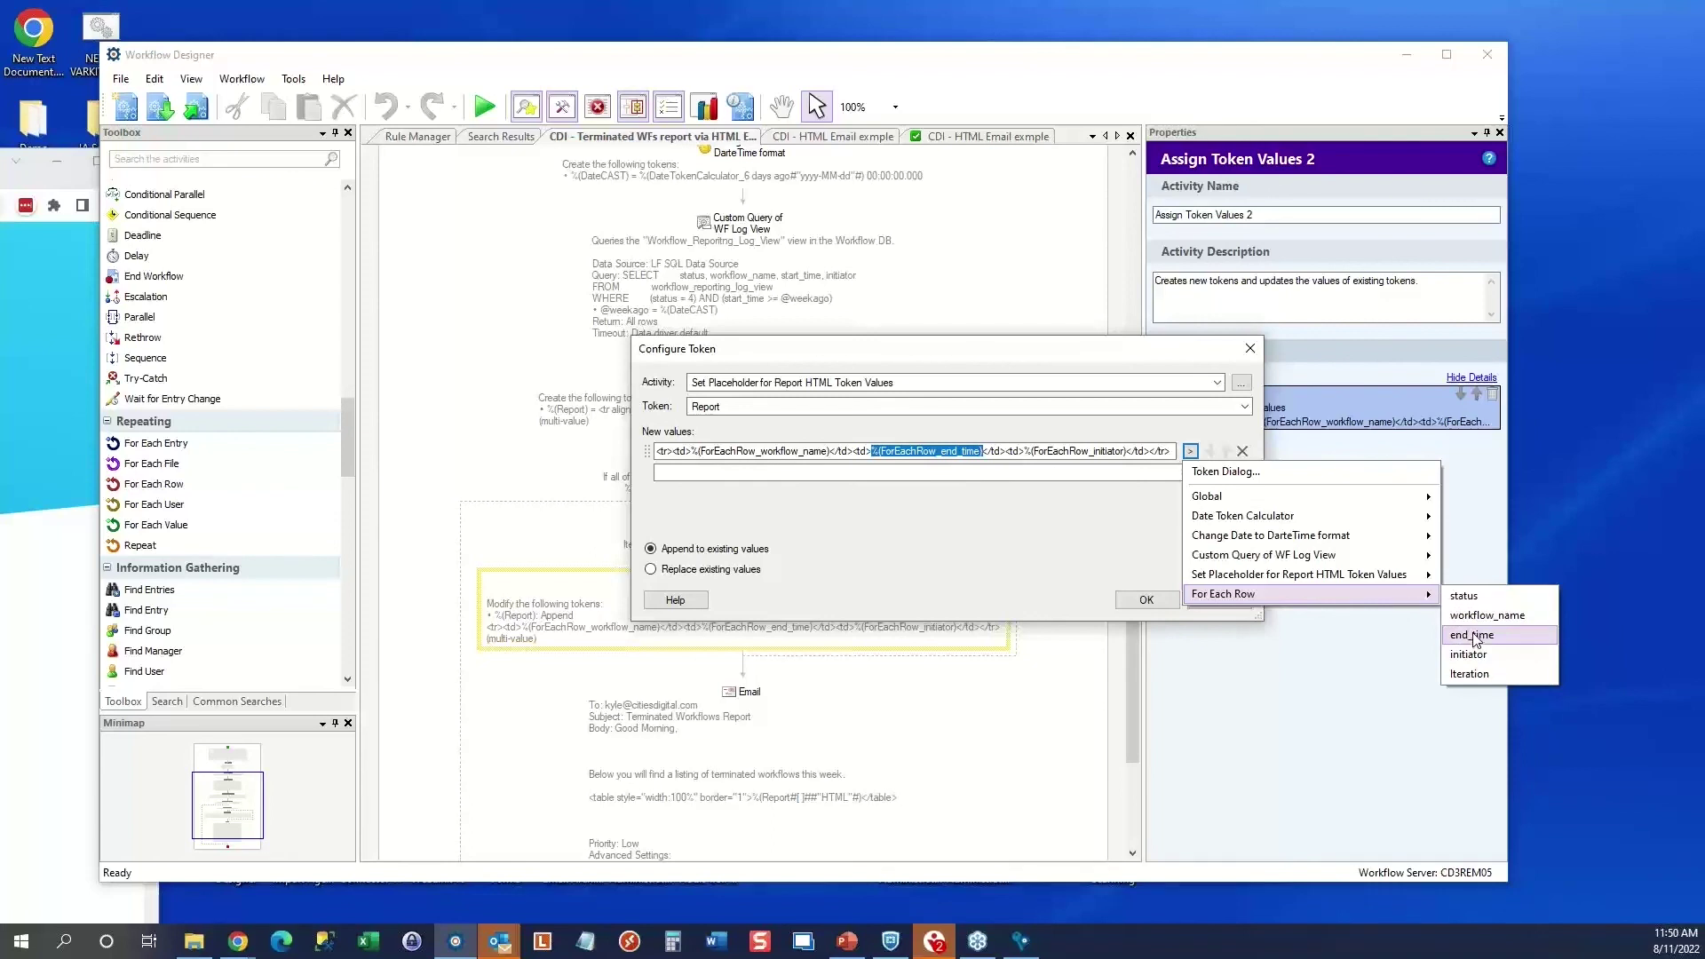
{"action": "left_click", "coordinate": [1087, 569]}
{"action": "left_click", "coordinate": [1151, 594]}
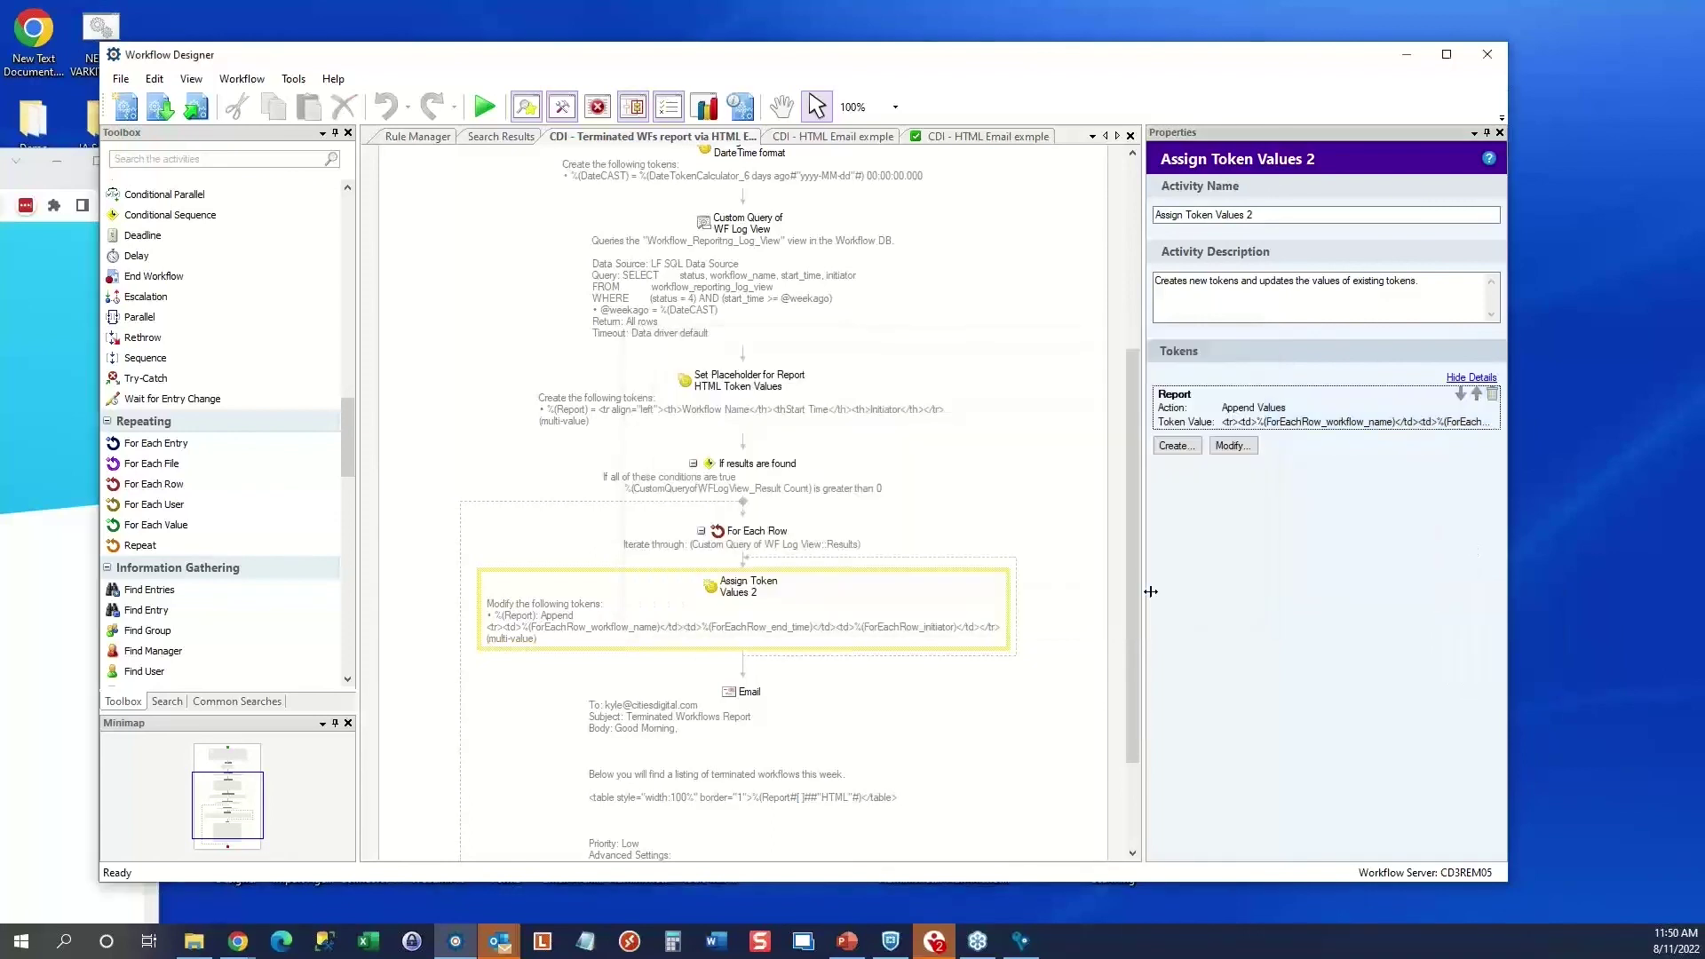
Examine the Email activity's body, including its HTML table tag with 100% width and border 1 around the Report token
{"action": "left_click_drag", "start_coordinate": [1136, 510], "coordinate": [1140, 594]}
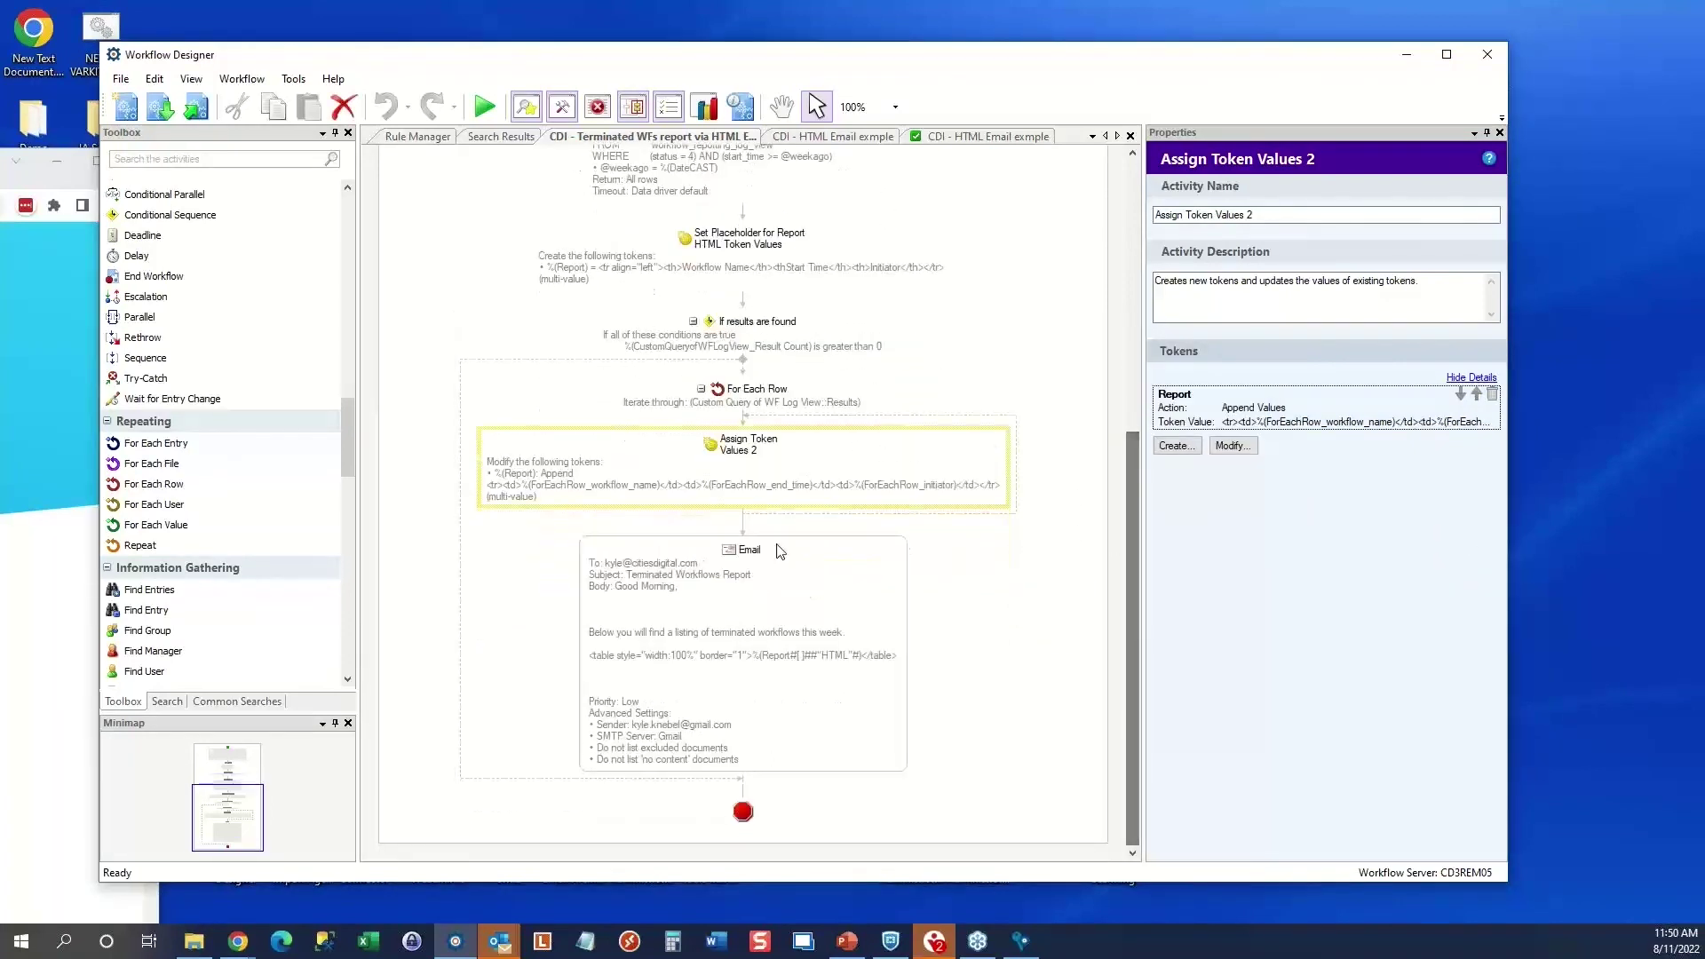
{"action": "left_click", "coordinate": [740, 552]}
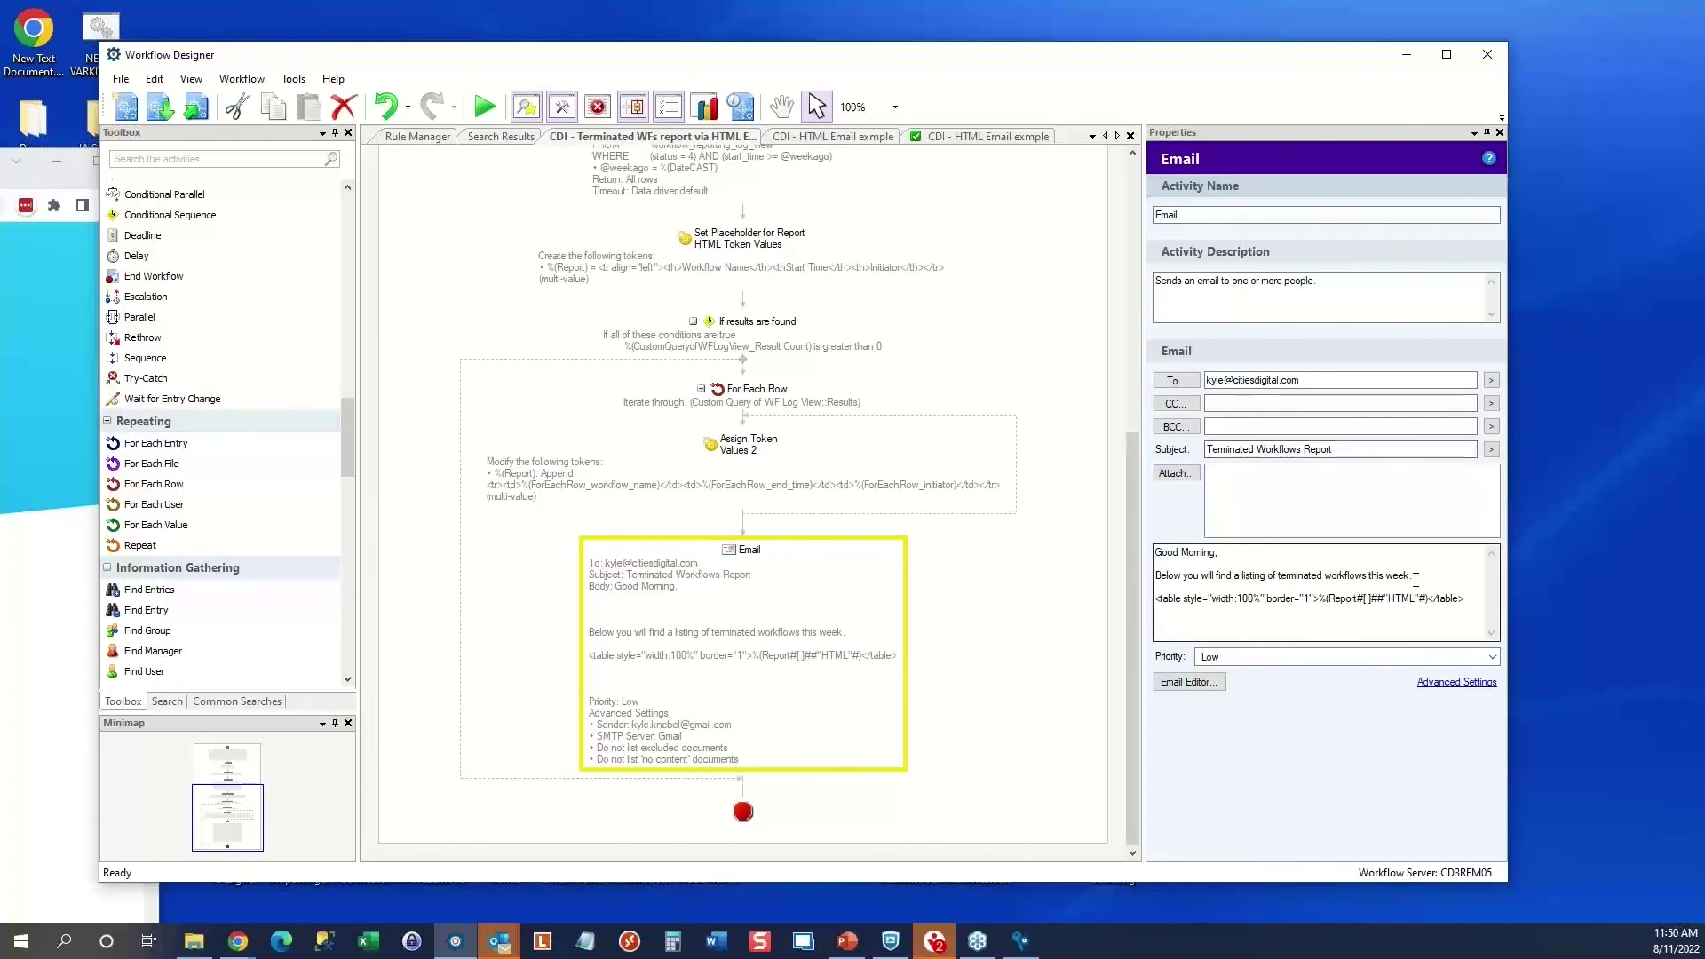
{"action": "left_click_drag", "start_coordinate": [1416, 579], "coordinate": [1201, 600]}
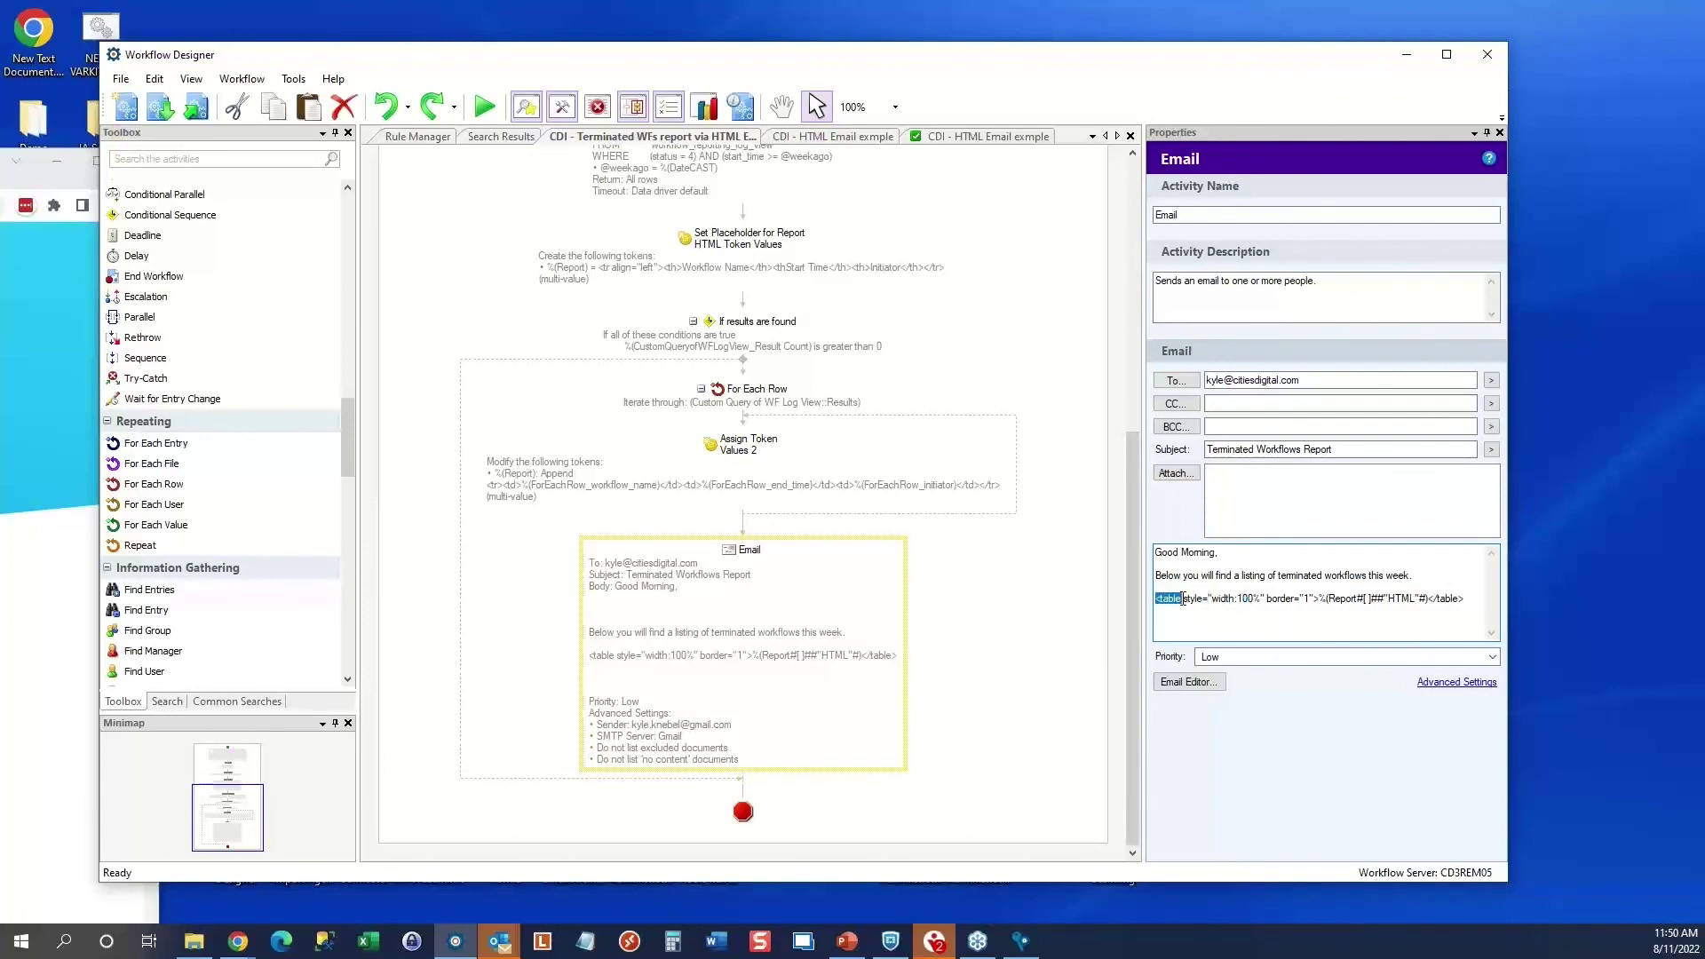
{"action": "left_click_drag", "start_coordinate": [1186, 606], "coordinate": [1183, 609]}
{"action": "left_click_drag", "start_coordinate": [1320, 601], "coordinate": [1167, 597]}
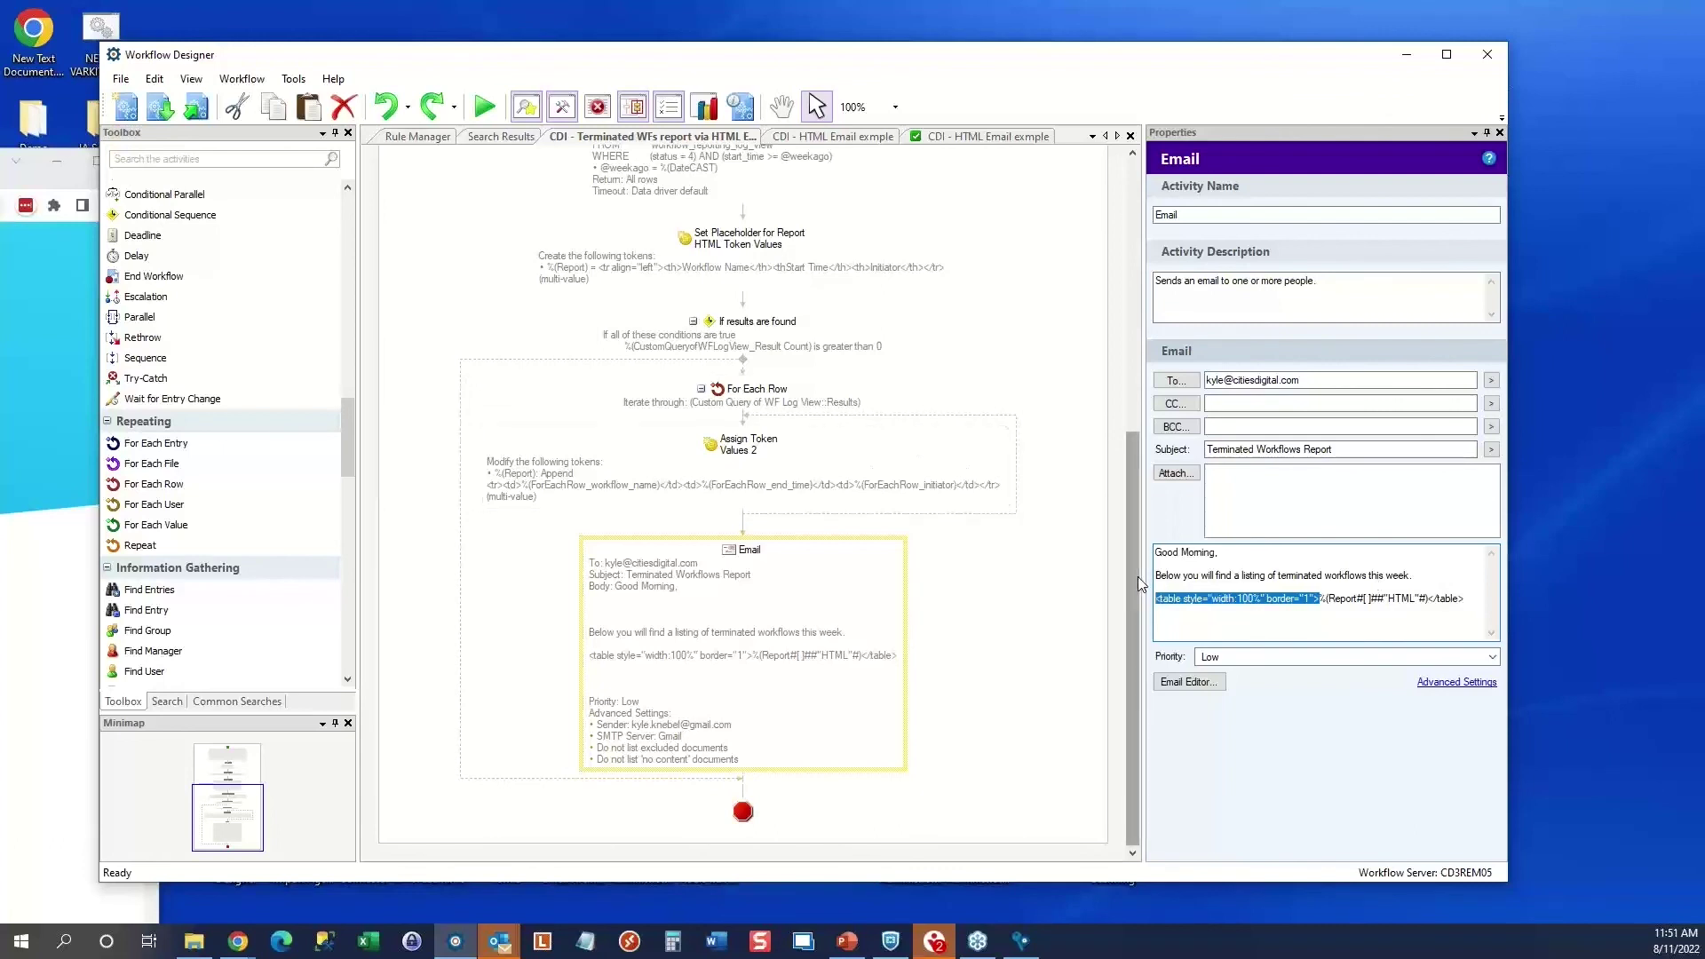
{"action": "left_click_drag", "start_coordinate": [1137, 577], "coordinate": [1128, 455]}
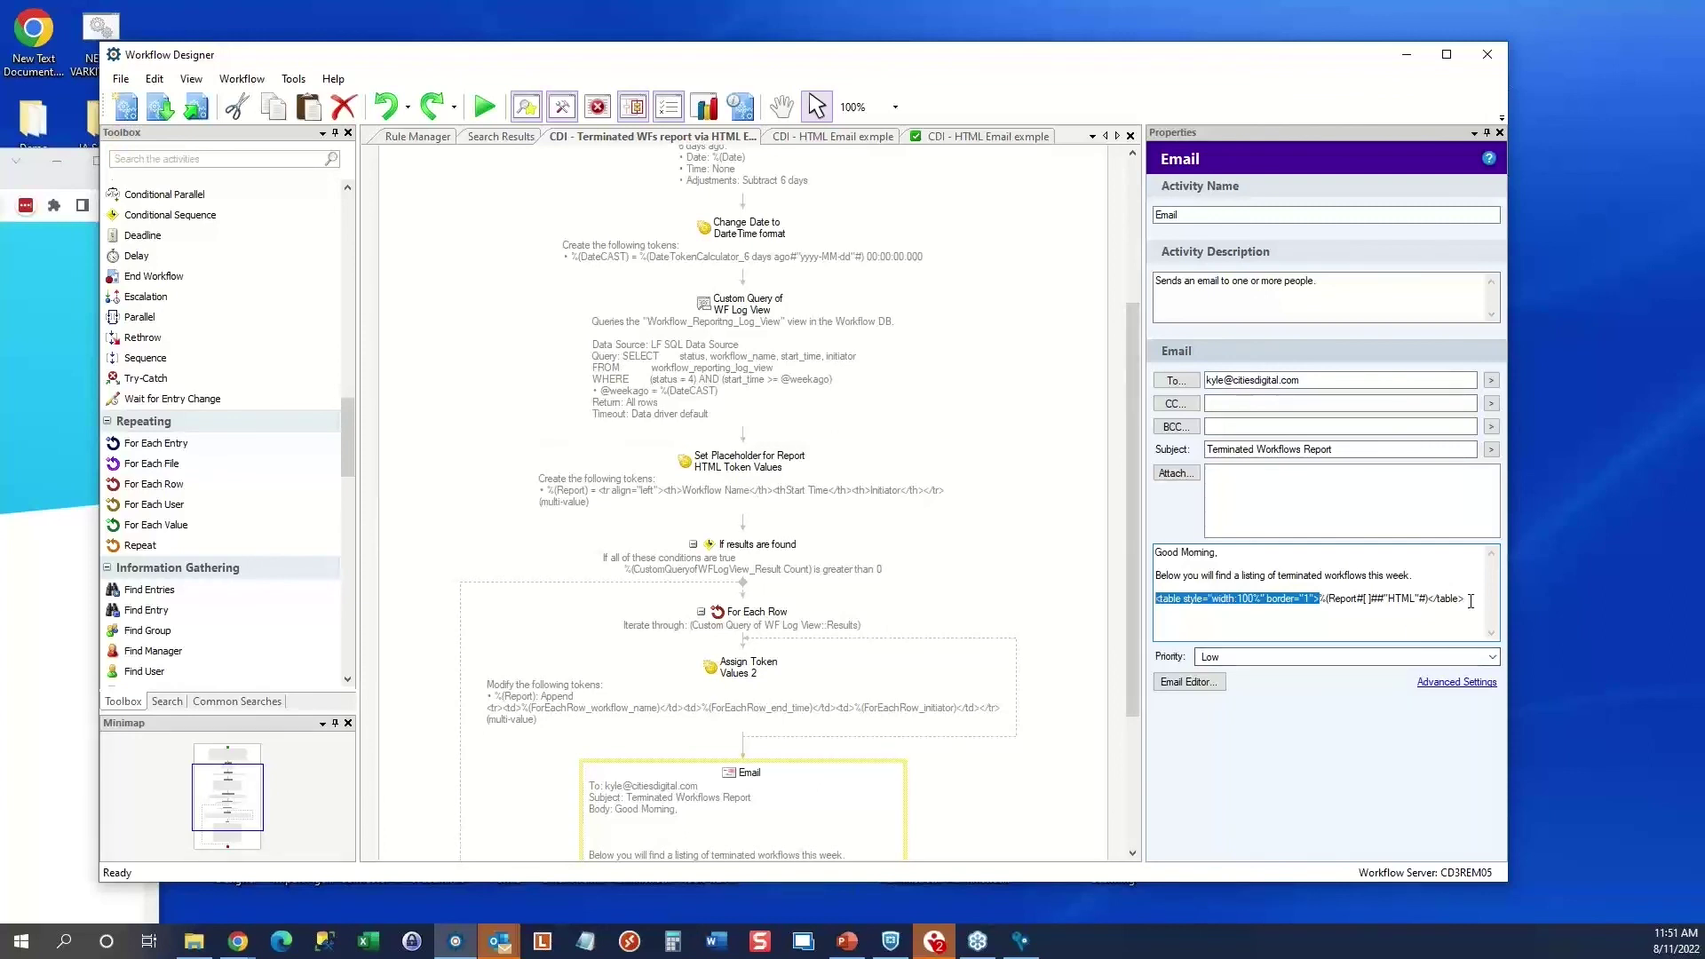
Examine the Report token's index and HTML formatting options from the table line in the email message editor
{"action": "left_click", "coordinate": [1210, 689]}
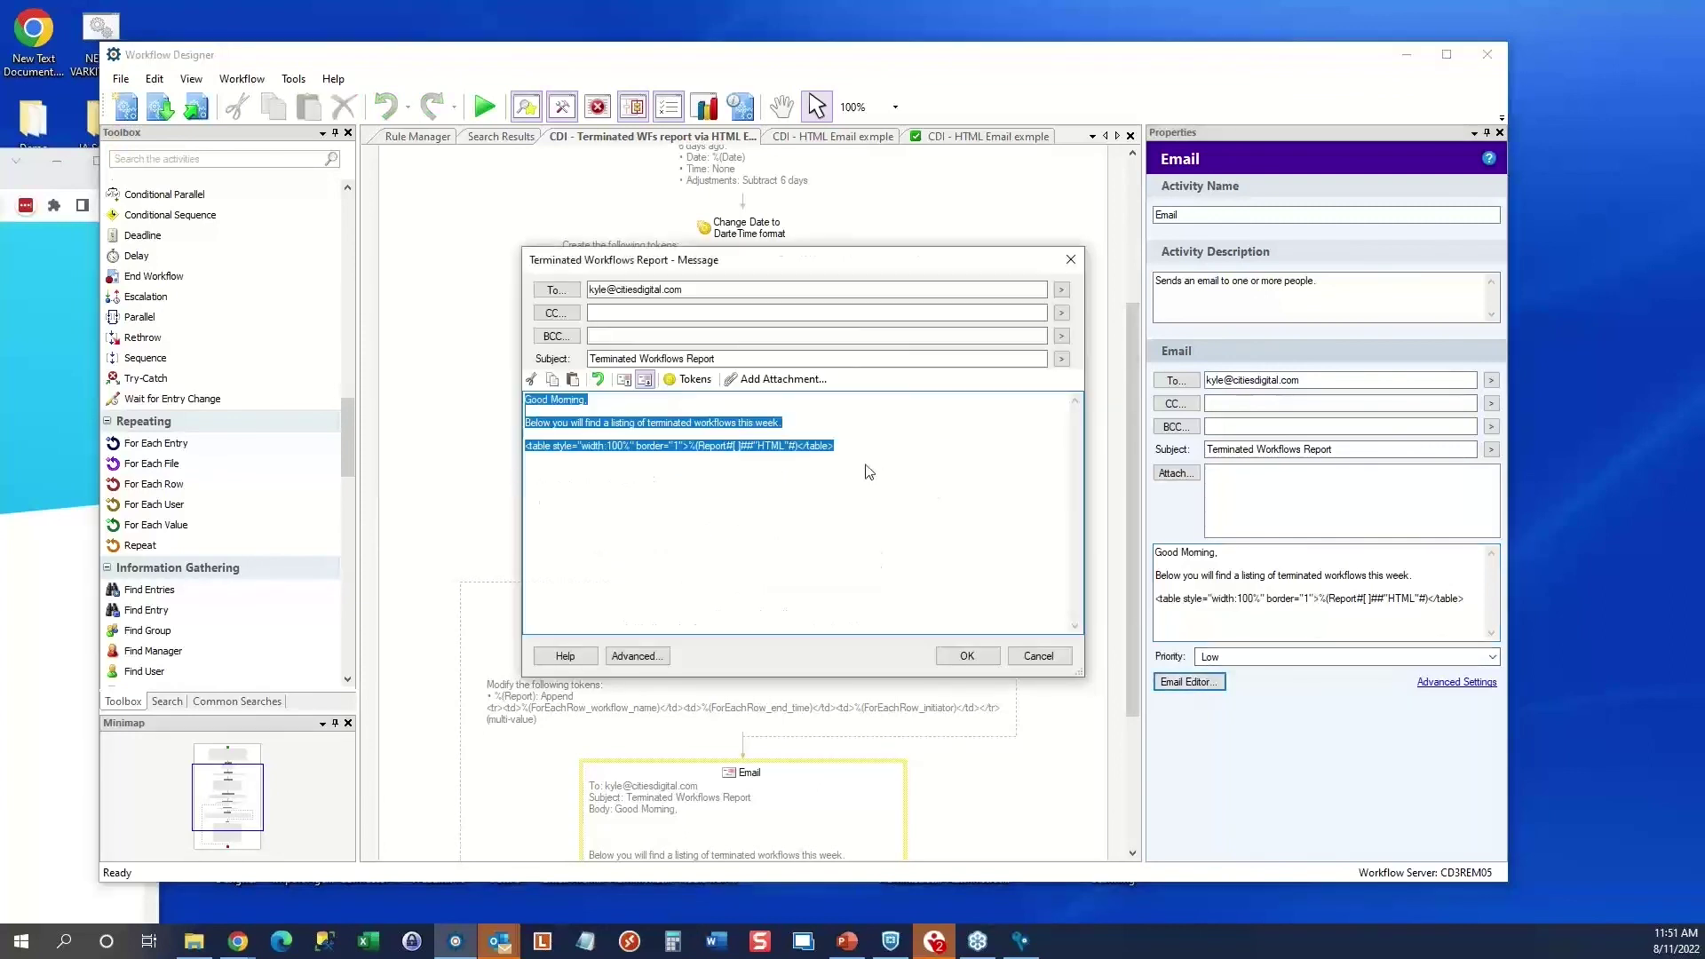
{"action": "left_click", "coordinate": [848, 457]}
{"action": "left_click_drag", "start_coordinate": [832, 446], "coordinate": [522, 446]}
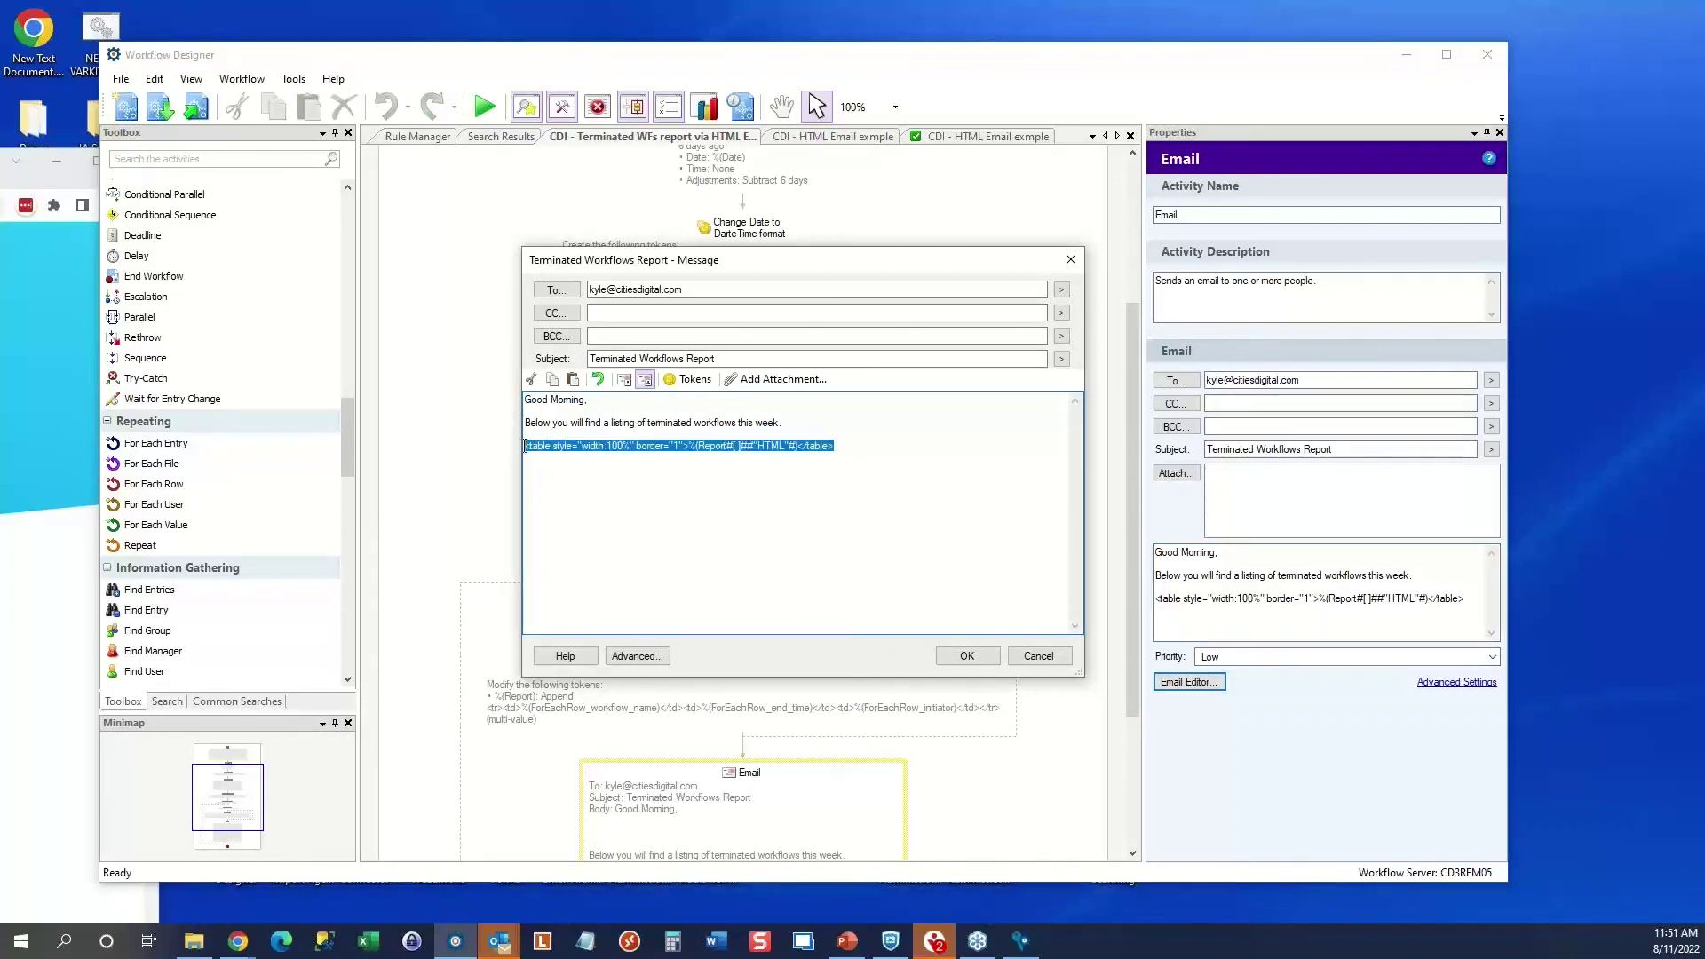
{"action": "left_click", "coordinate": [690, 380]}
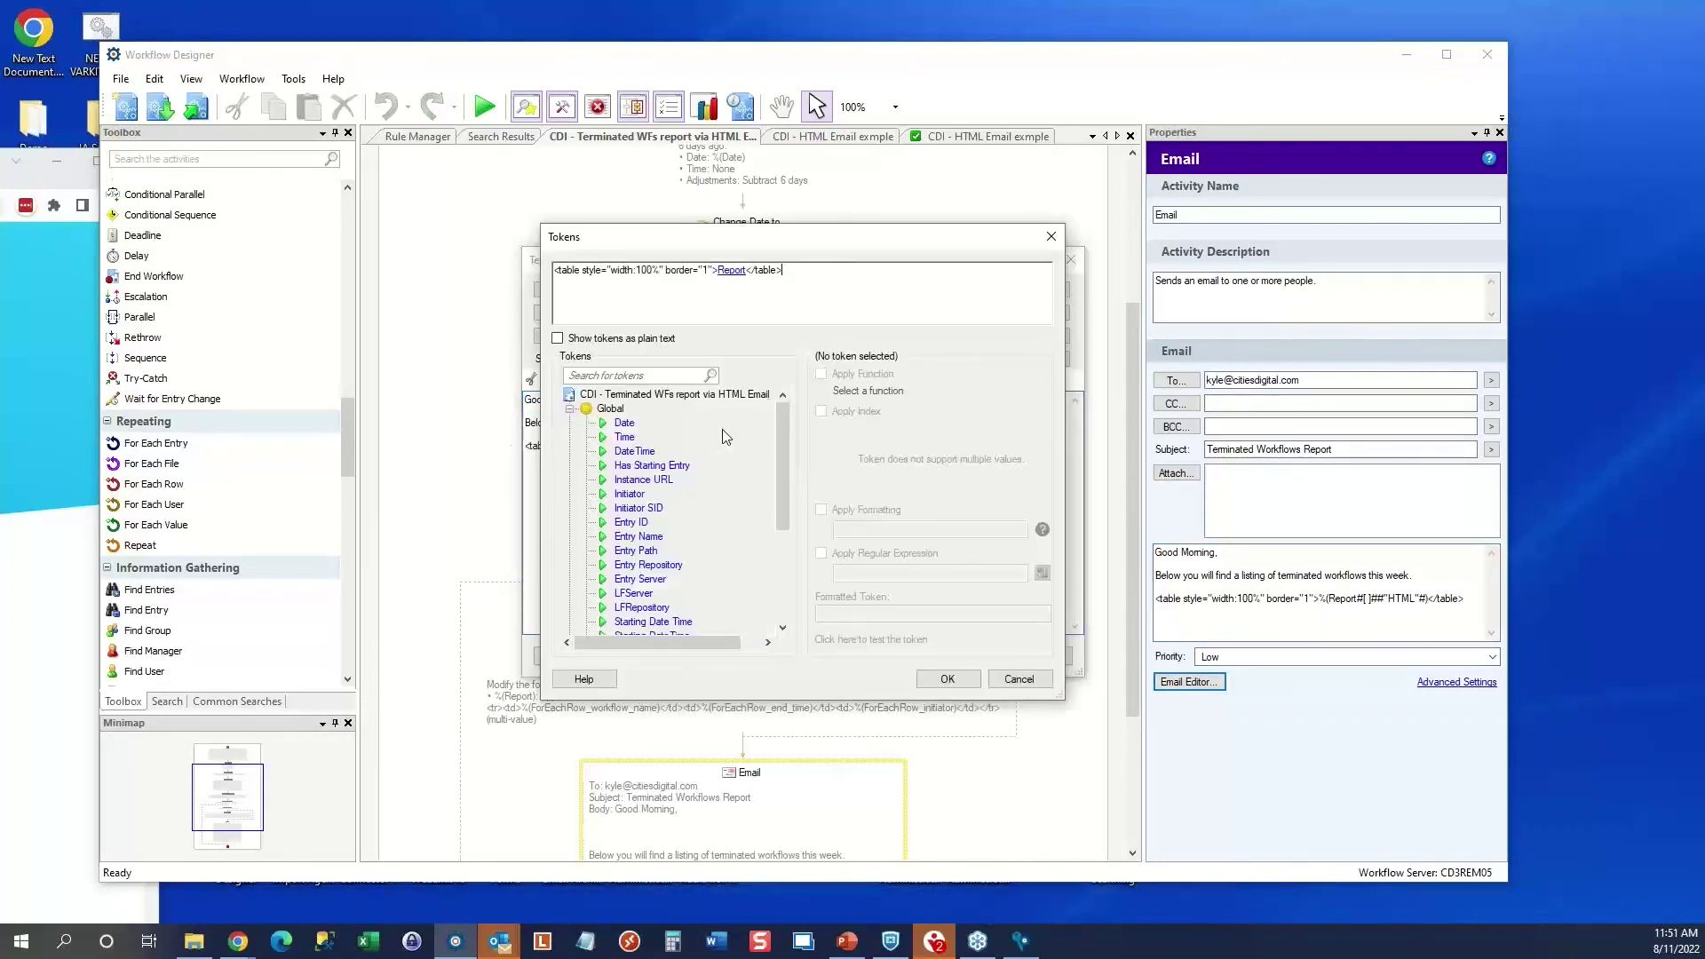
{"action": "left_click", "coordinate": [737, 271]}
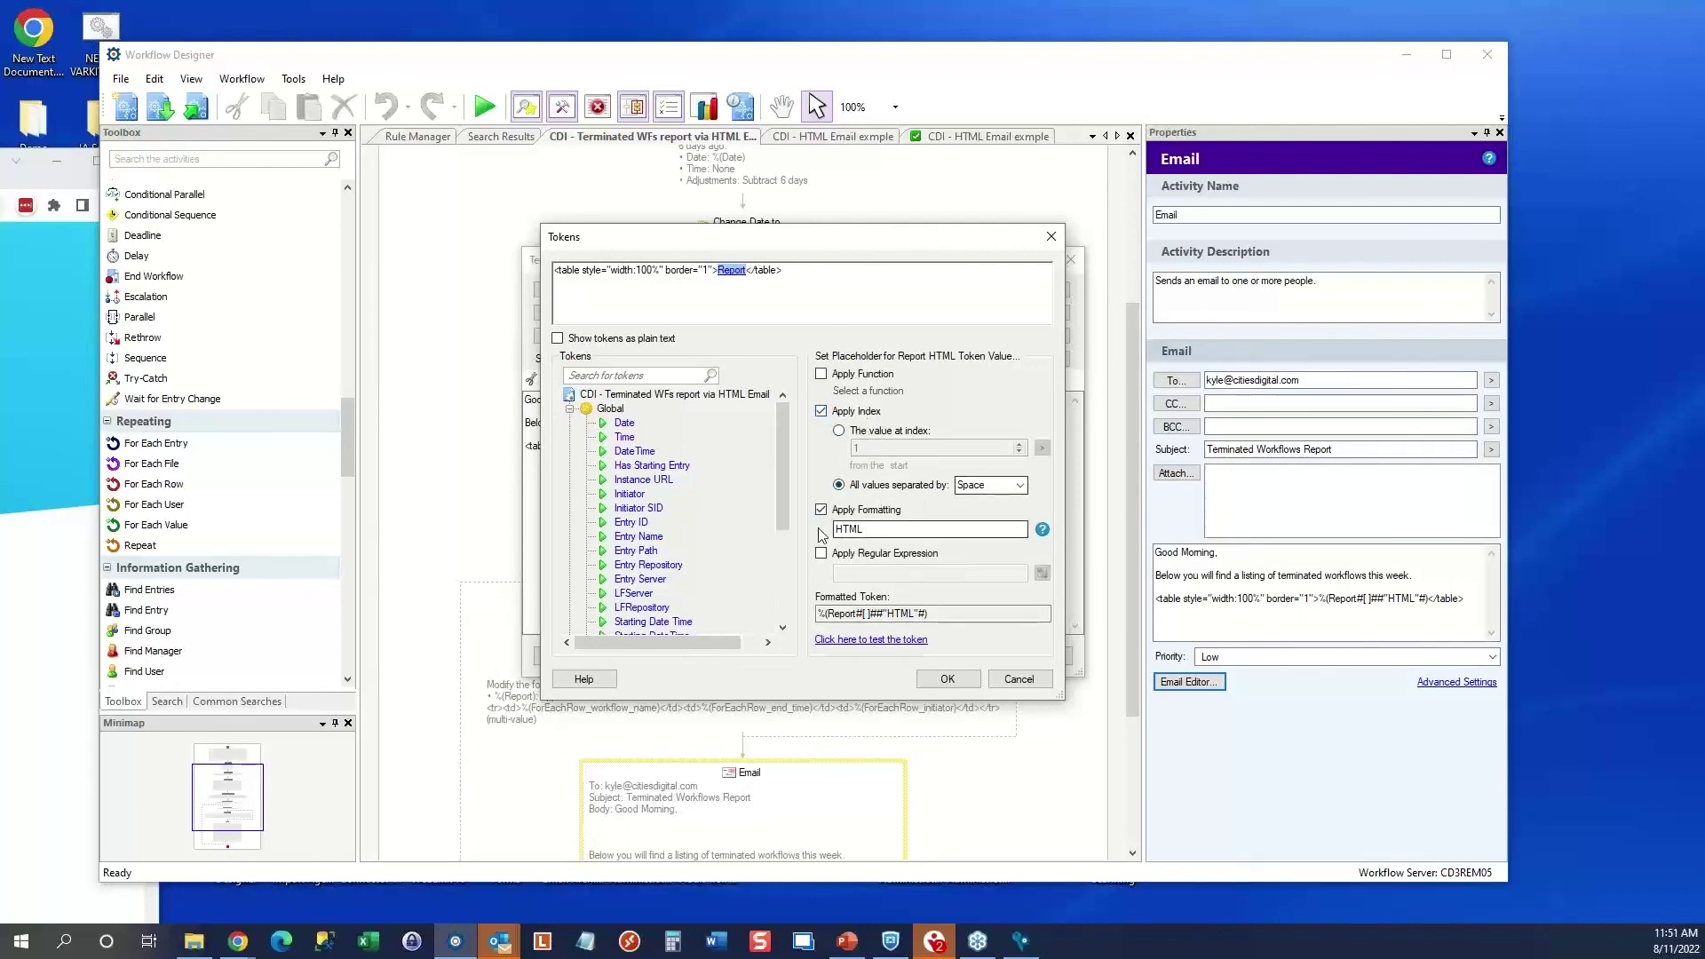
{"action": "left_click_drag", "start_coordinate": [875, 532], "coordinate": [804, 524]}
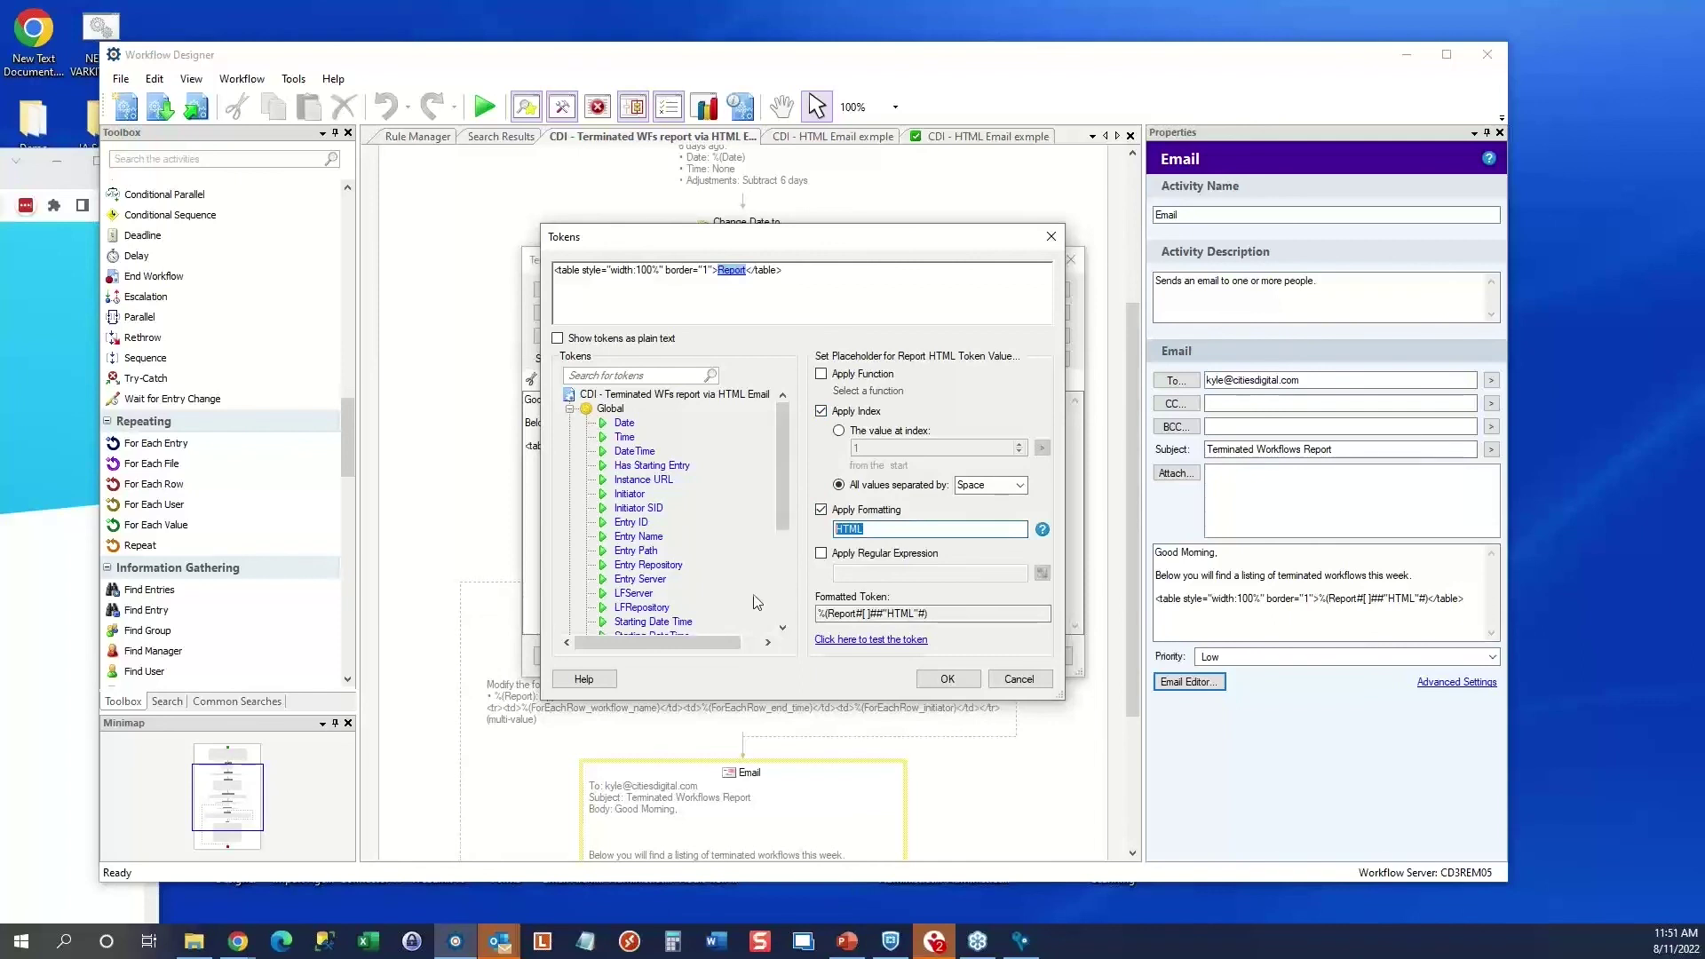
{"action": "left_click", "coordinate": [947, 678]}
{"action": "left_click", "coordinate": [1010, 657]}
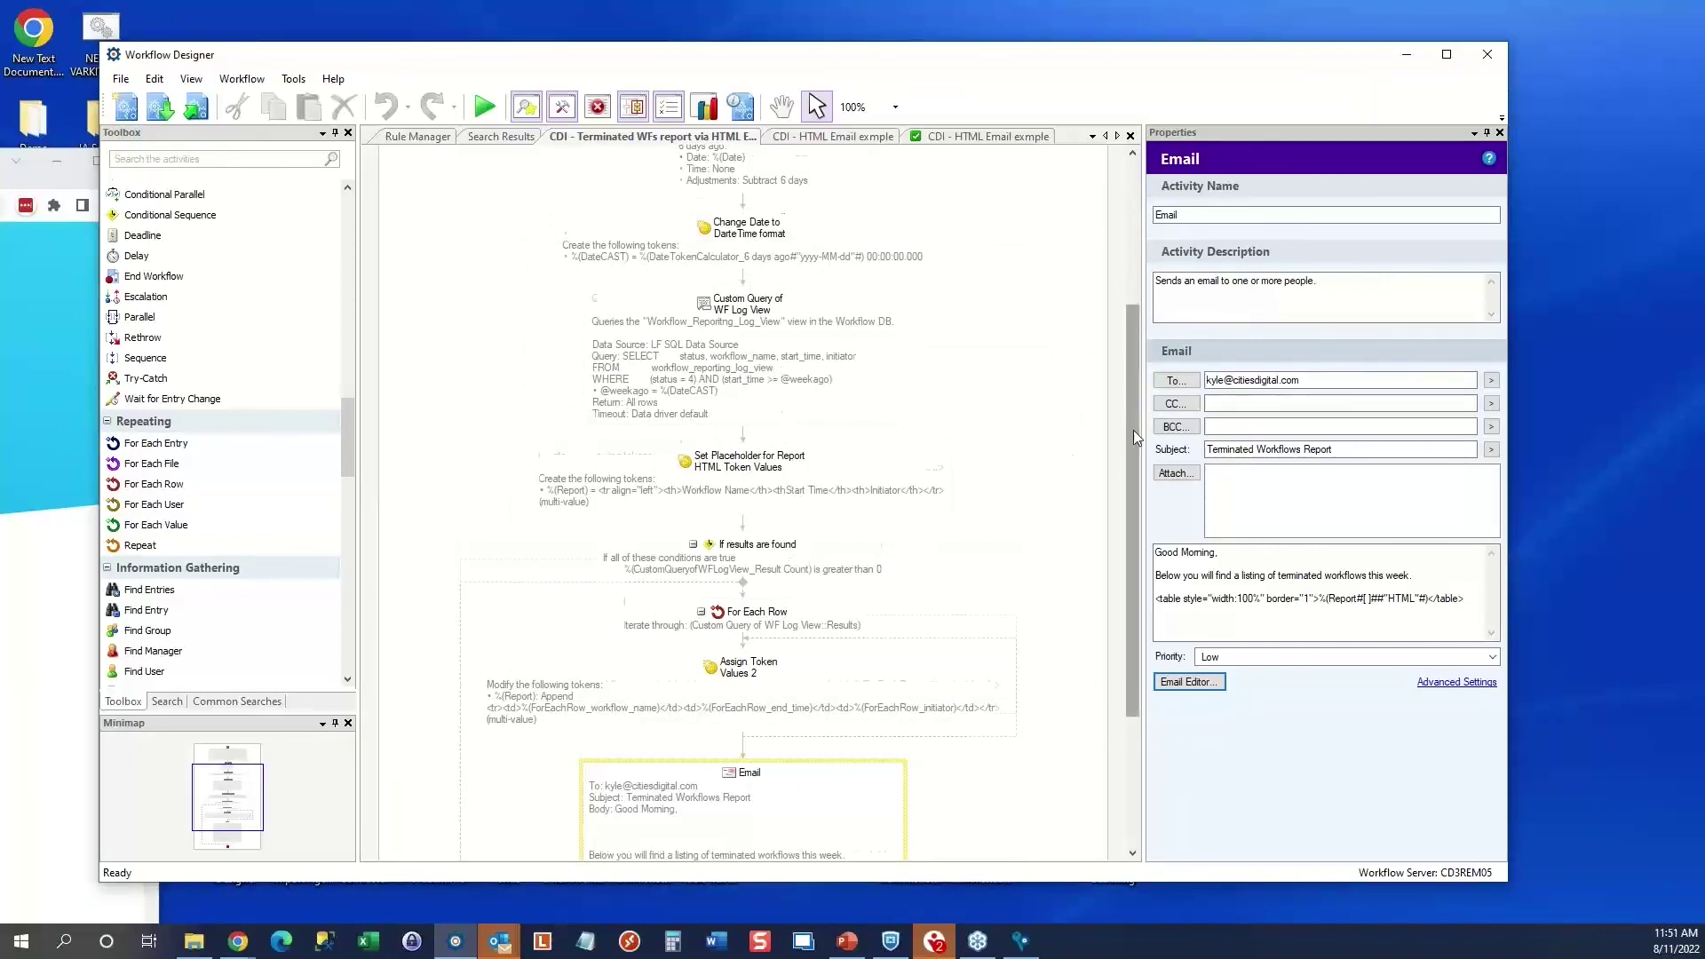
Disable the Email activity, then publish the workflow changes and run the terminated workflows report
{"action": "scroll", "coordinate": [849, 674], "scroll_direction": "down", "scroll_amount": 3}
{"action": "right_click", "coordinate": [756, 557]}
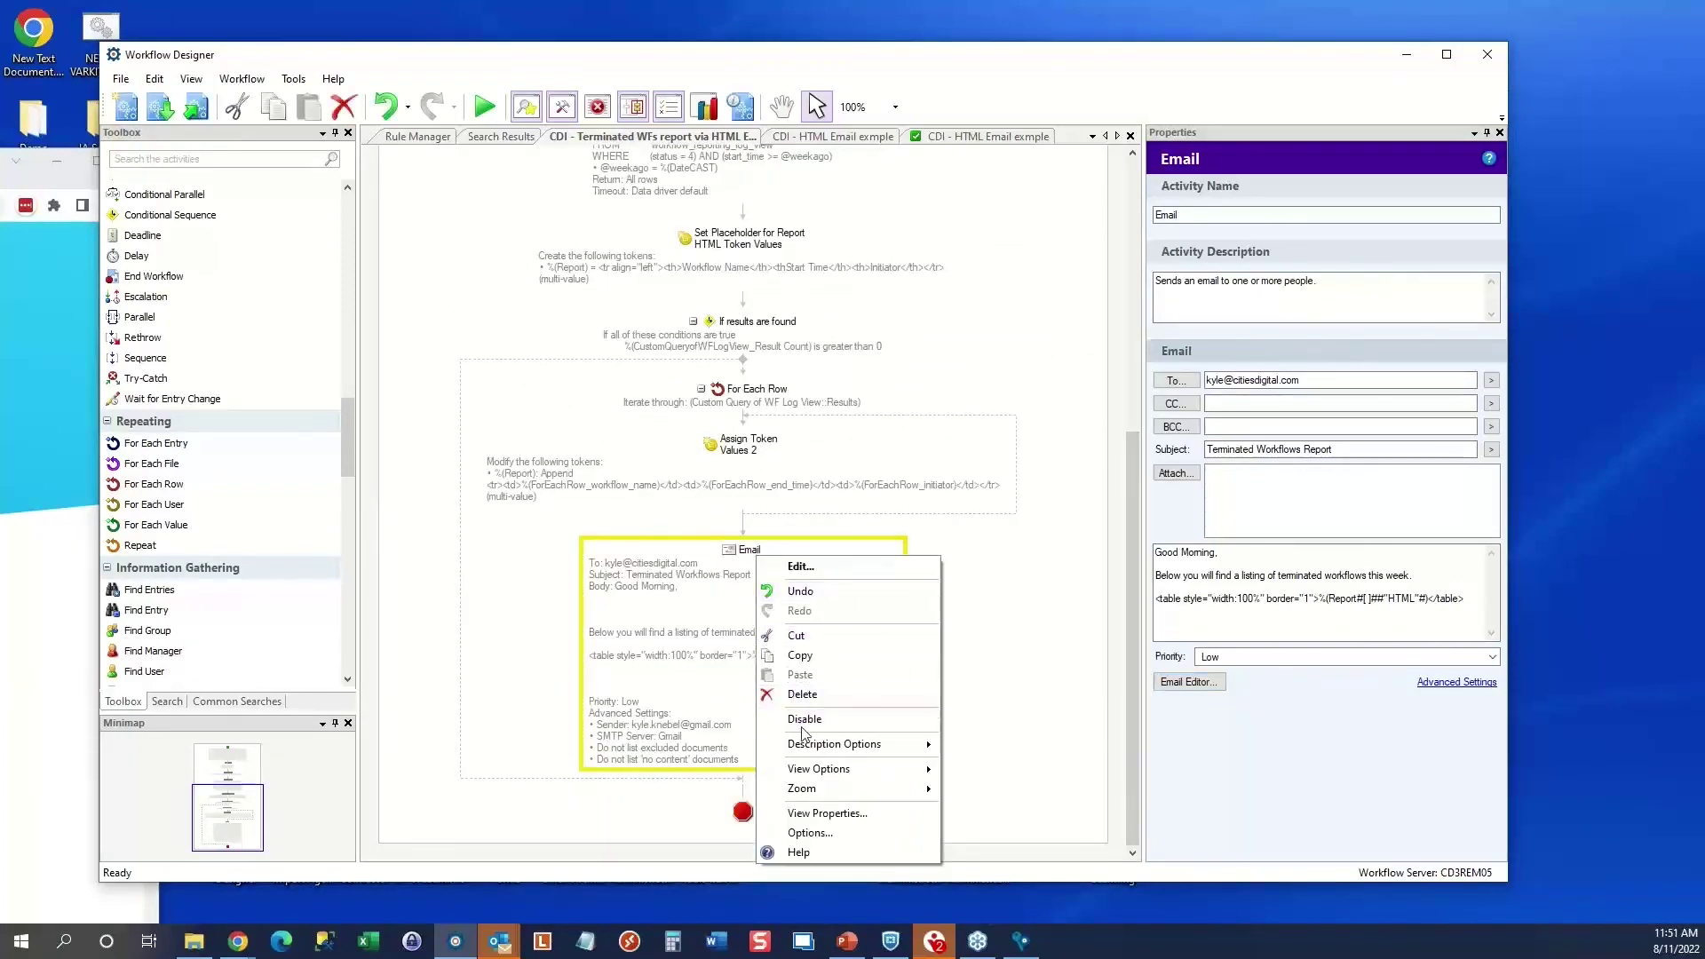
{"action": "left_click", "coordinate": [805, 723]}
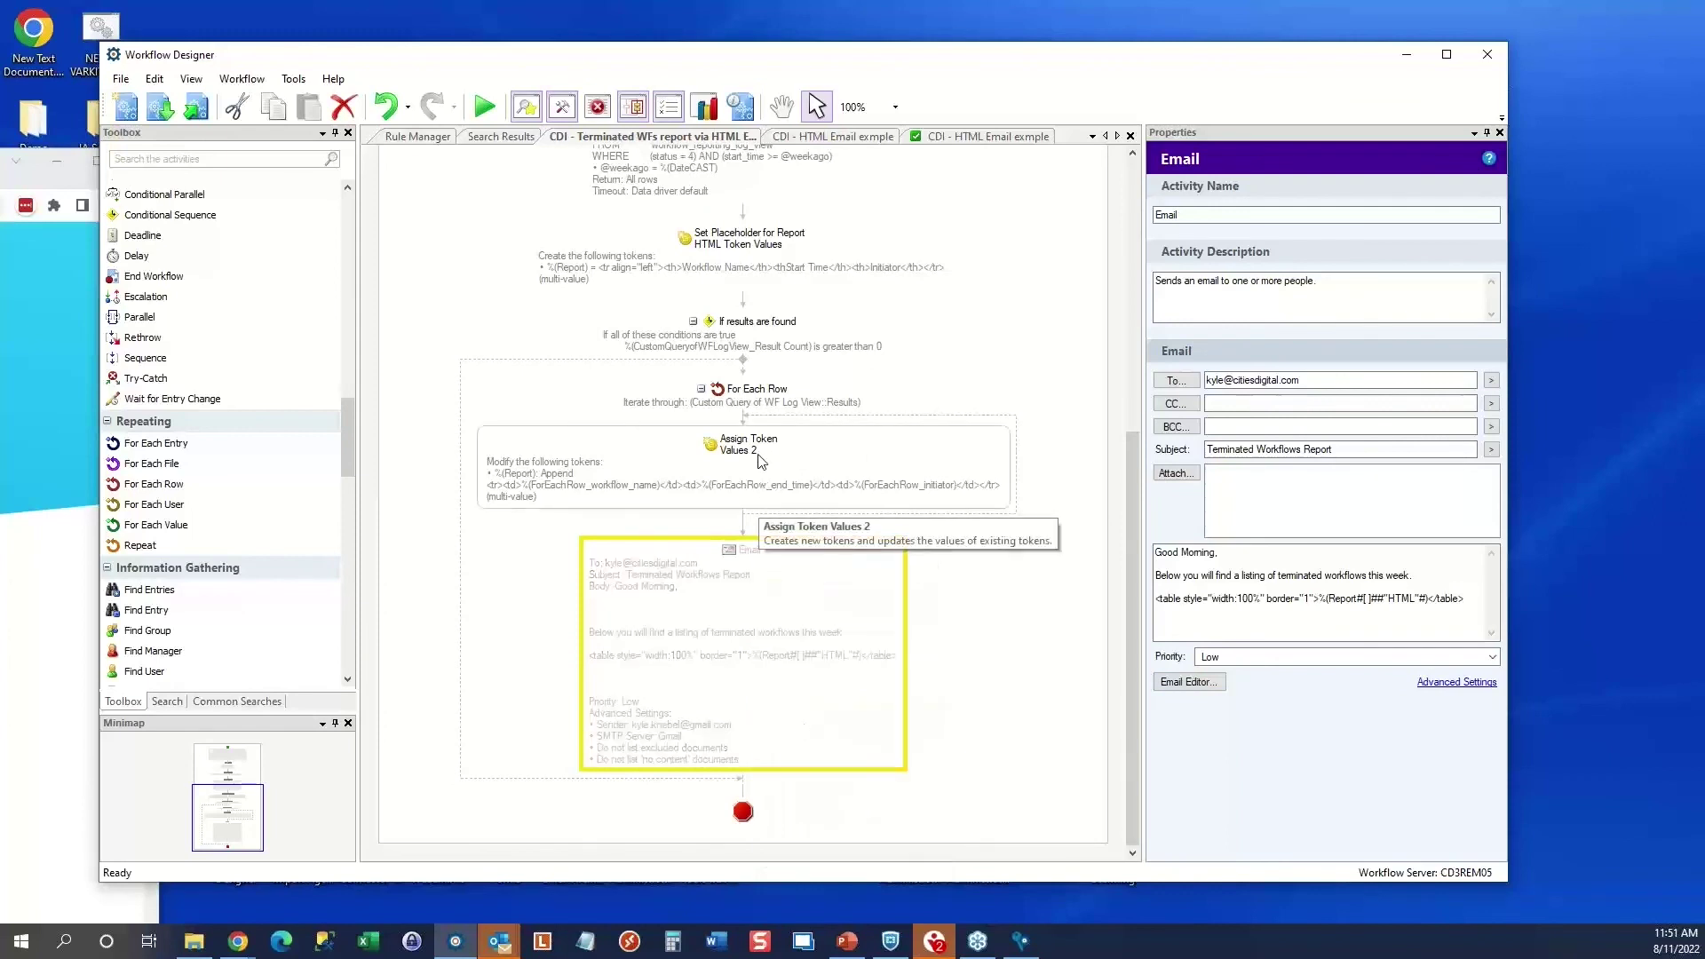
{"action": "left_click", "coordinate": [485, 113]}
{"action": "left_click", "coordinate": [895, 563]}
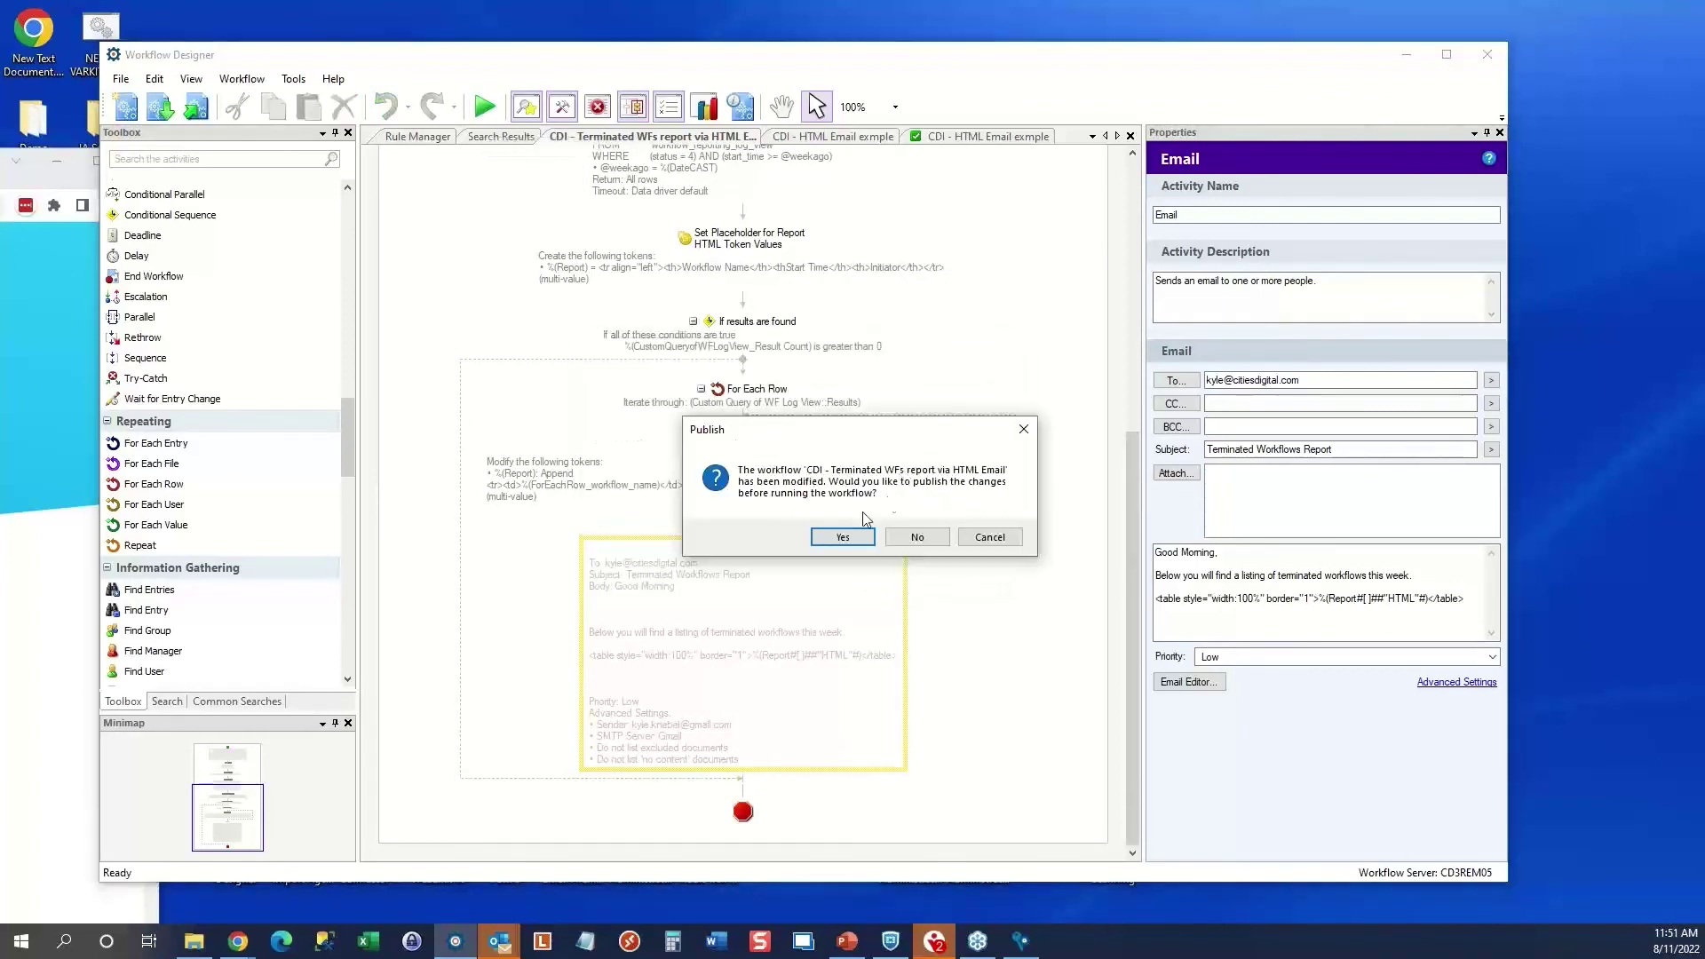
{"action": "left_click", "coordinate": [844, 537]}
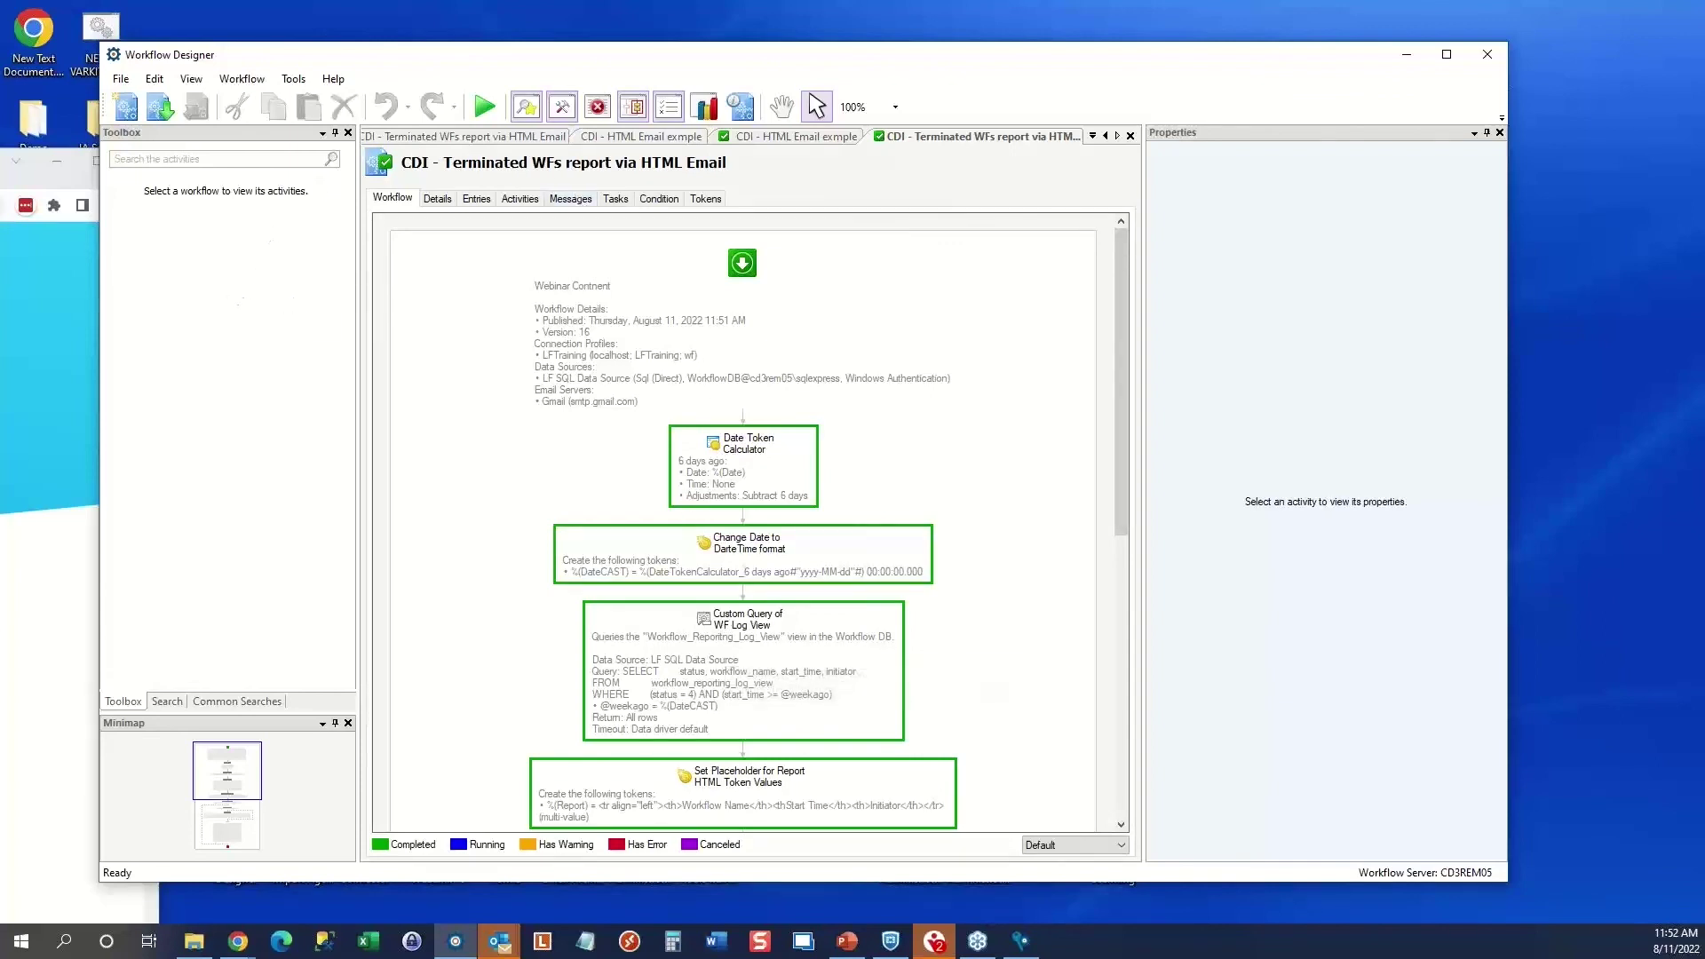
Examine the header rows and initiator values in the WF Report.html table in Chrome, then minimize the browser
{"action": "left_click", "coordinate": [95, 161]}
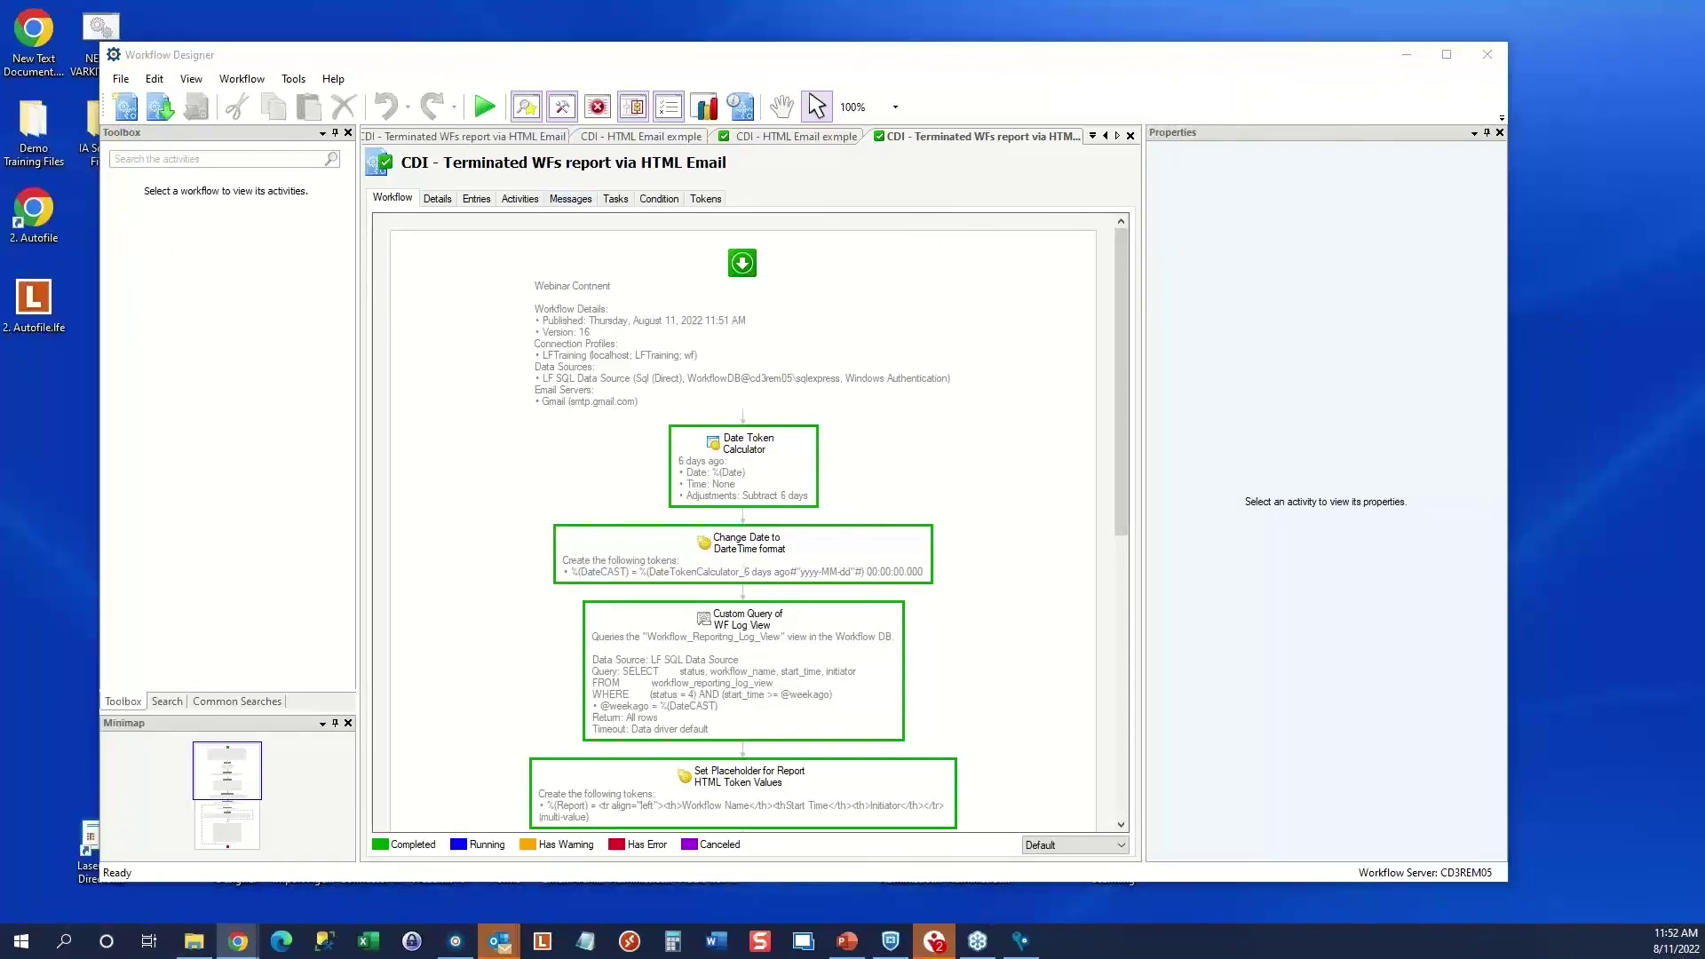
{"action": "left_click_drag", "start_coordinate": [262, 55], "coordinate": [461, 133]}
{"action": "double_click", "coordinate": [286, 125]}
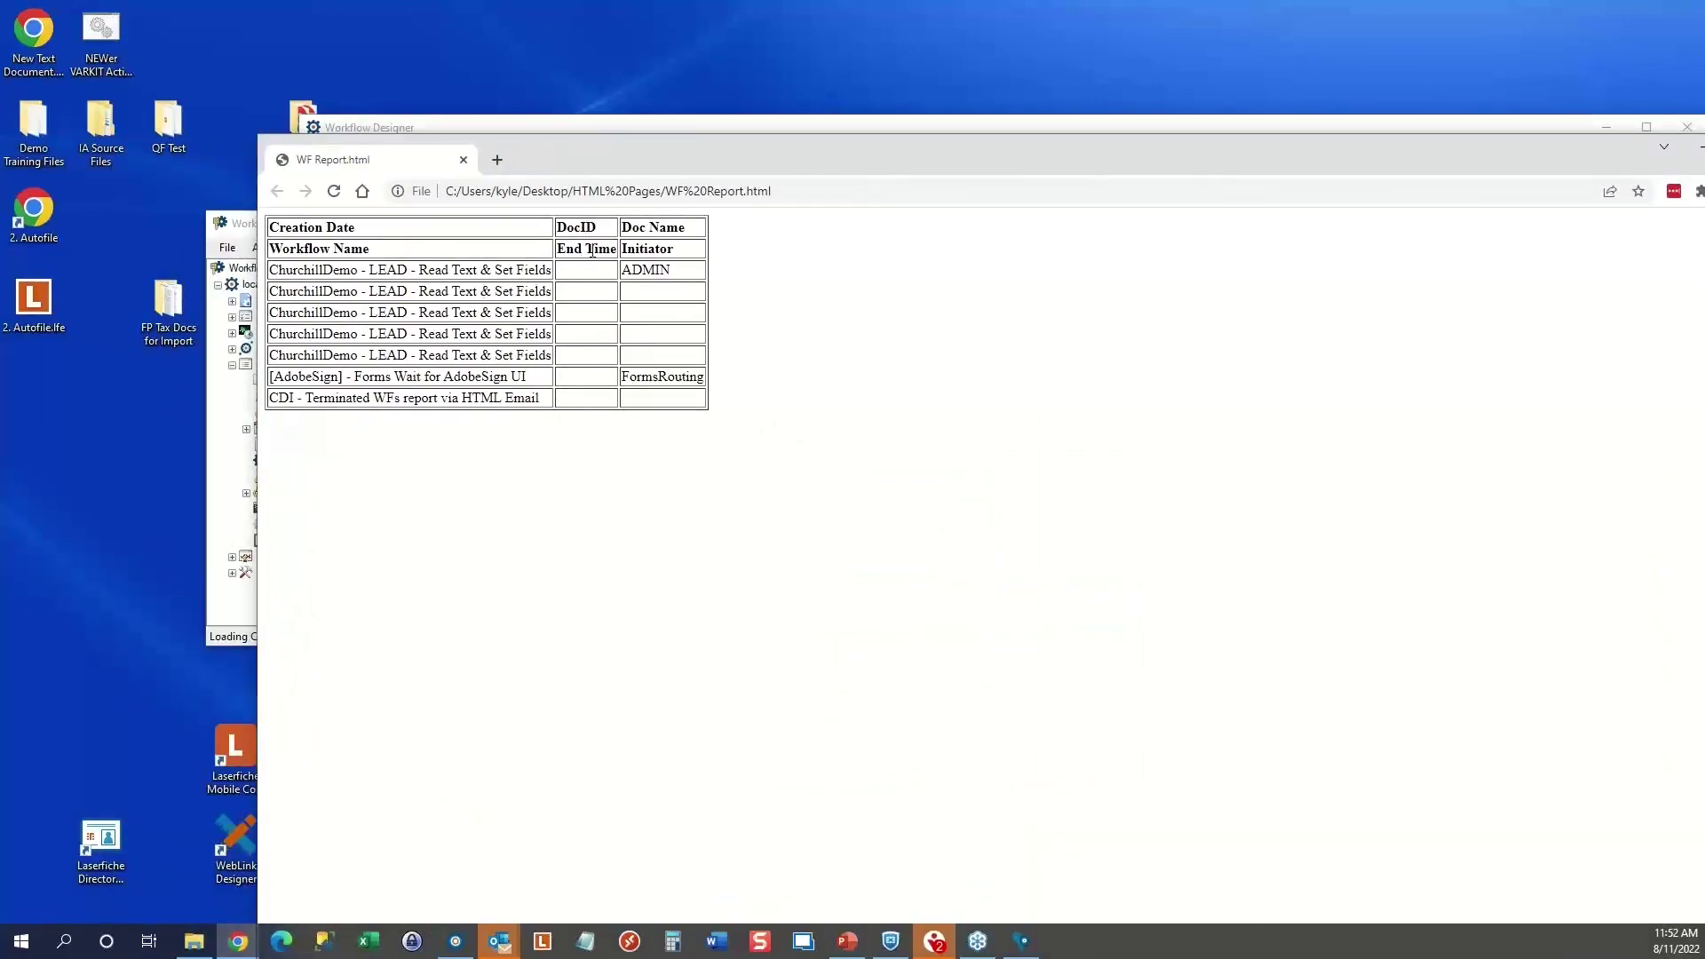
{"action": "left_click_drag", "start_coordinate": [558, 250], "coordinate": [628, 250]}
{"action": "left_click", "coordinate": [677, 254]}
{"action": "left_click_drag", "start_coordinate": [272, 229], "coordinate": [350, 232]}
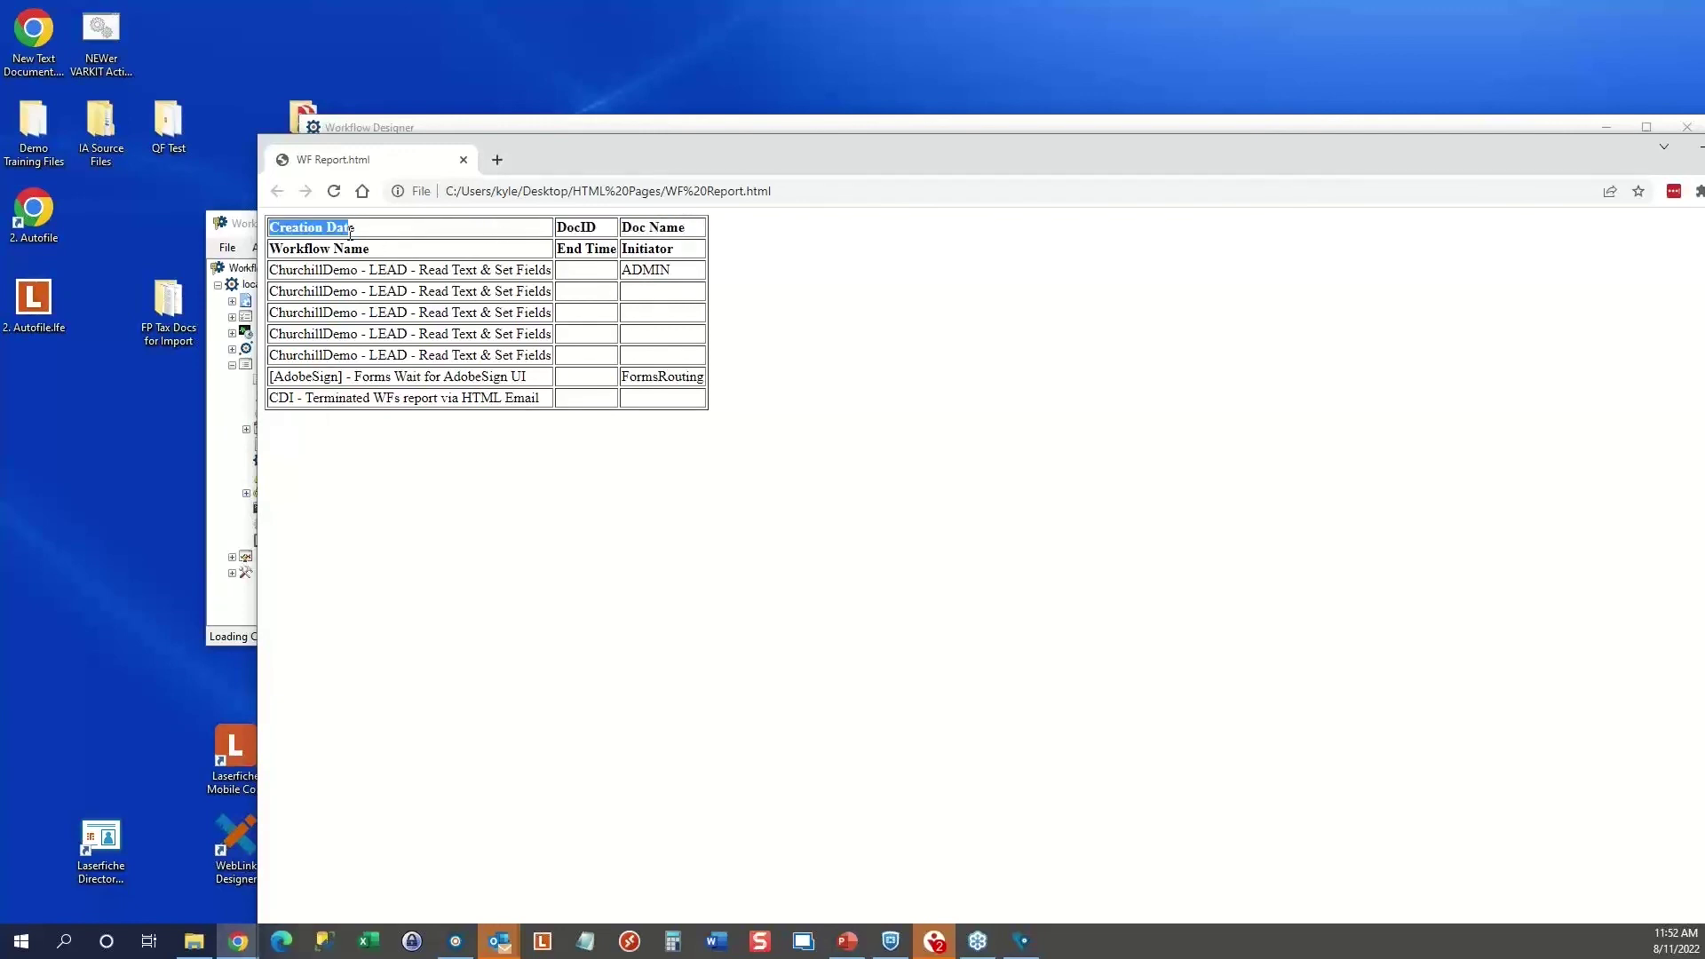
{"action": "double_click", "coordinate": [662, 377]}
{"action": "double_click", "coordinate": [645, 270]}
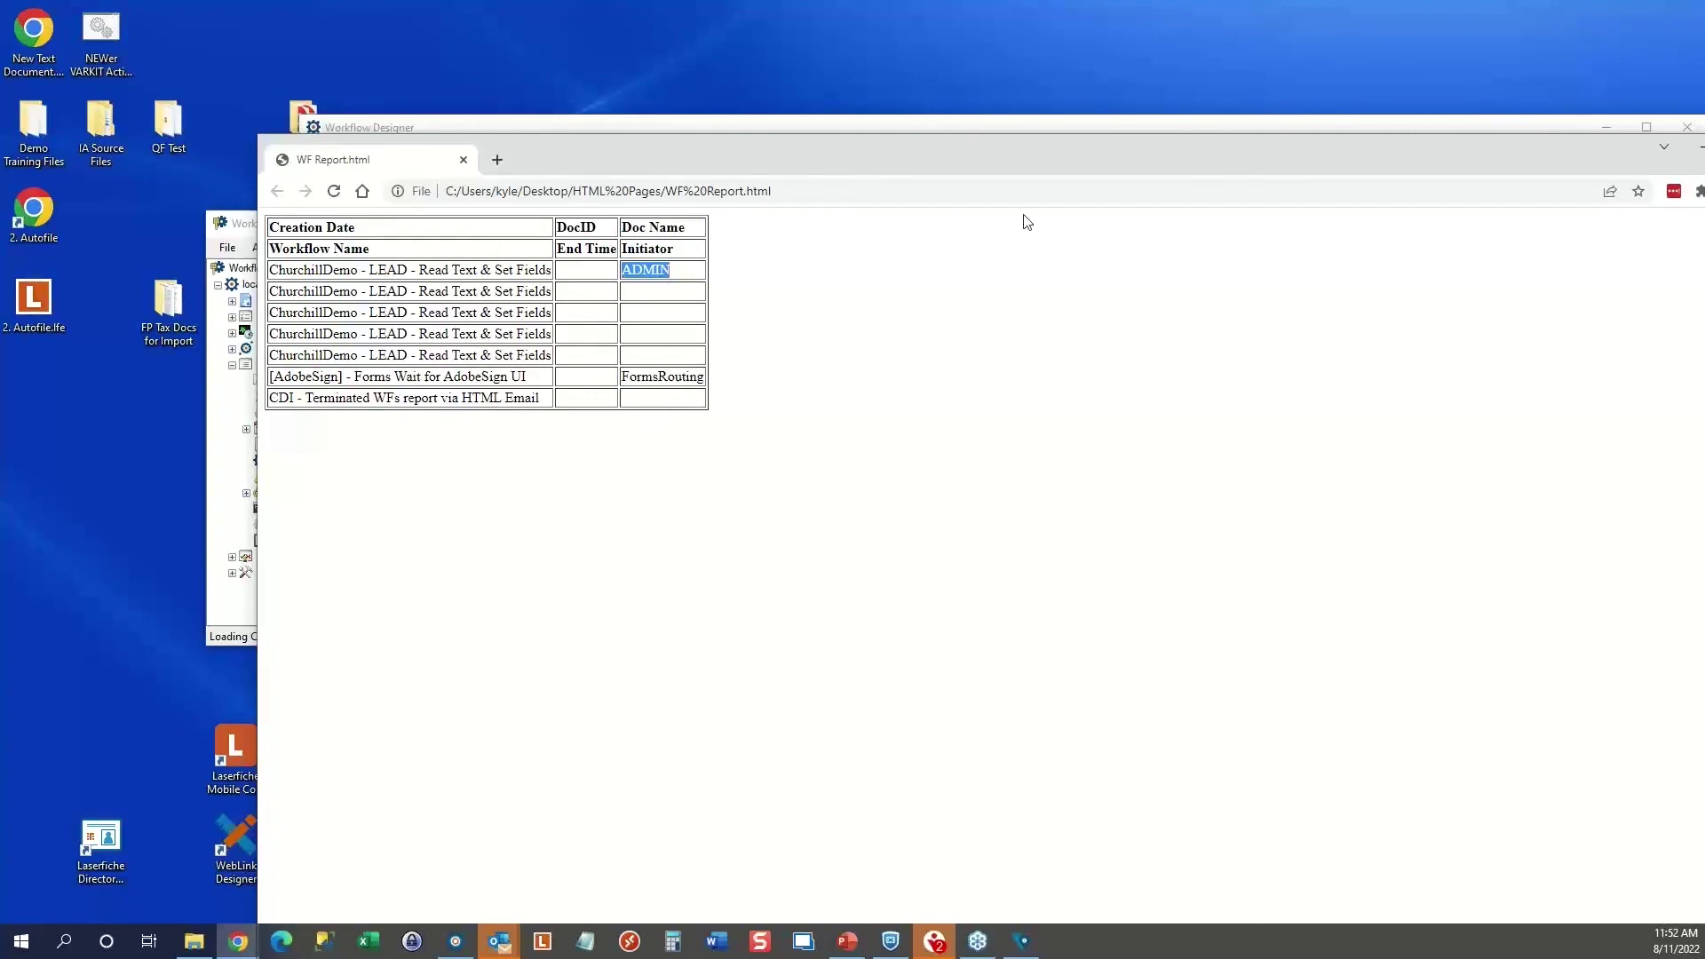
{"action": "left_click_drag", "start_coordinate": [1213, 164], "coordinate": [1041, 148]}
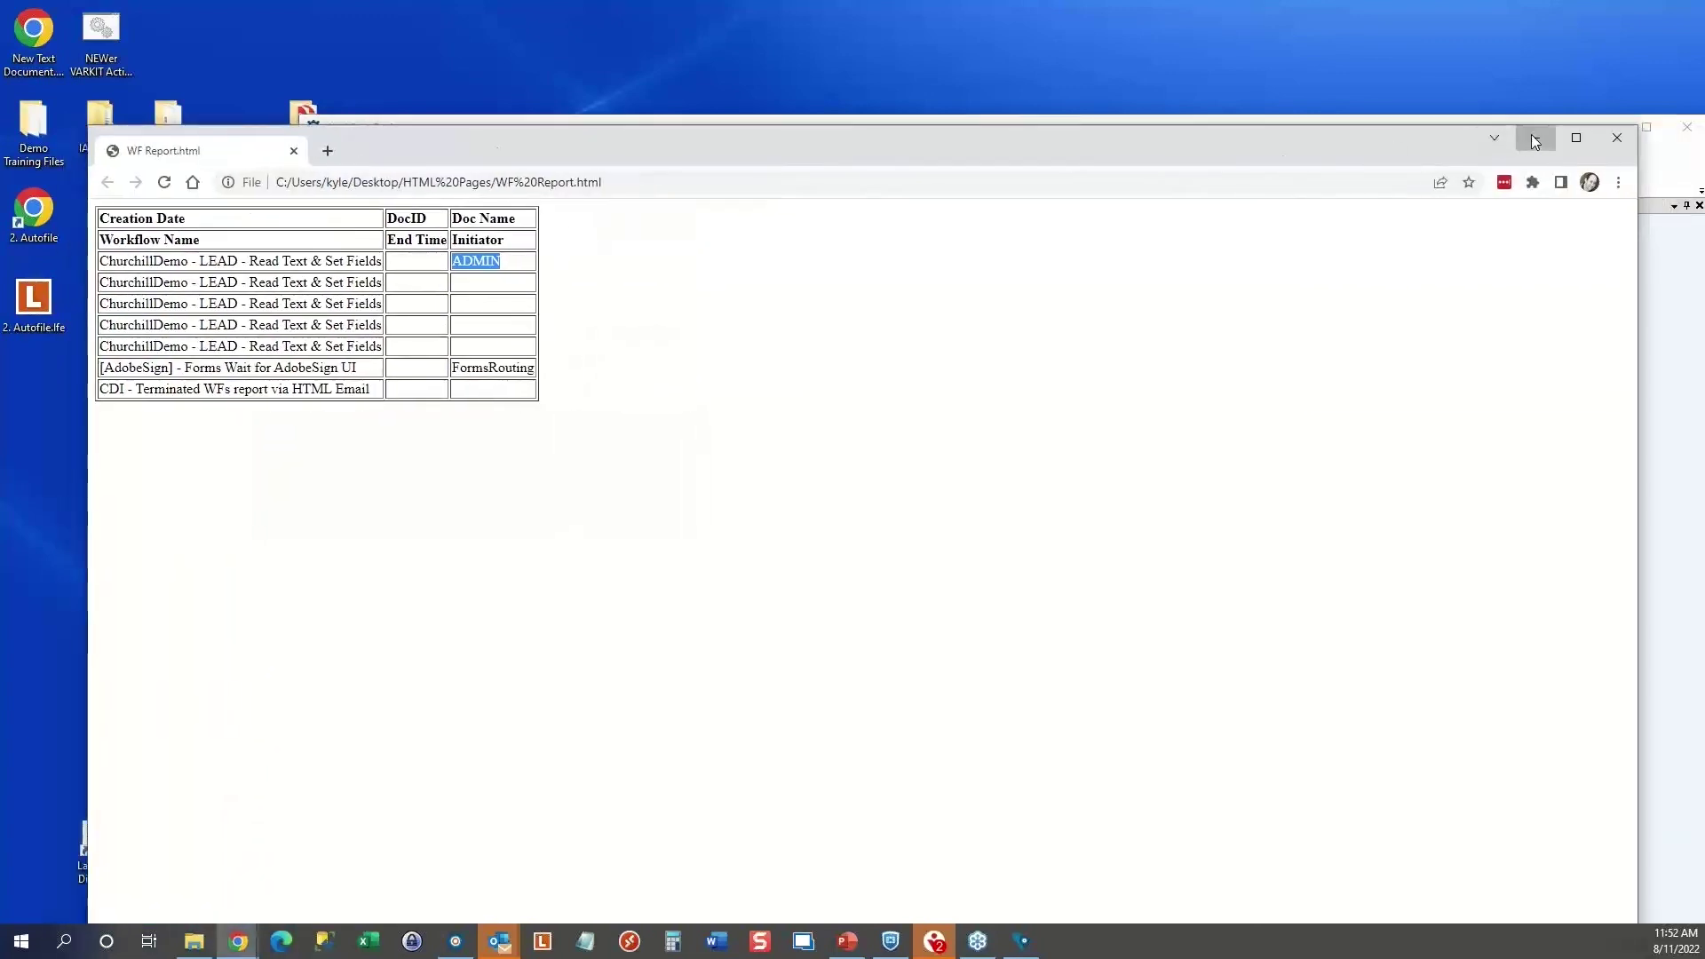
{"action": "left_click", "coordinate": [1536, 140]}
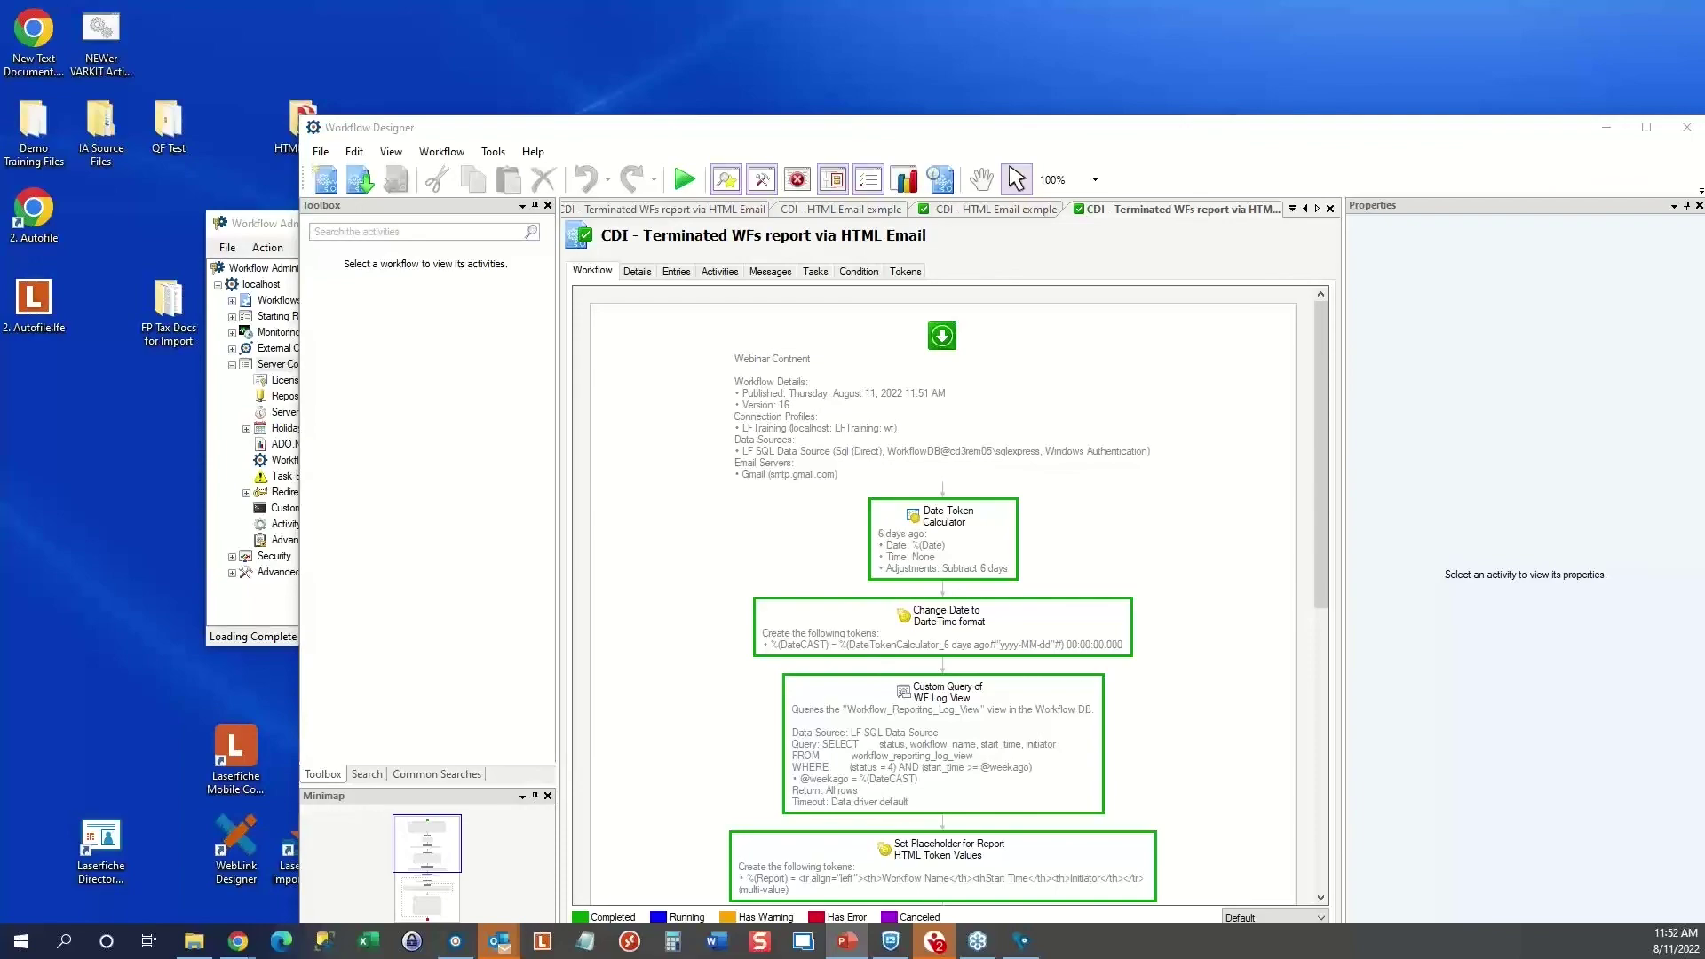
Switch to the PowerPoint slide show and advance to the links on the Resources slide
{"action": "left_click", "coordinate": [846, 941]}
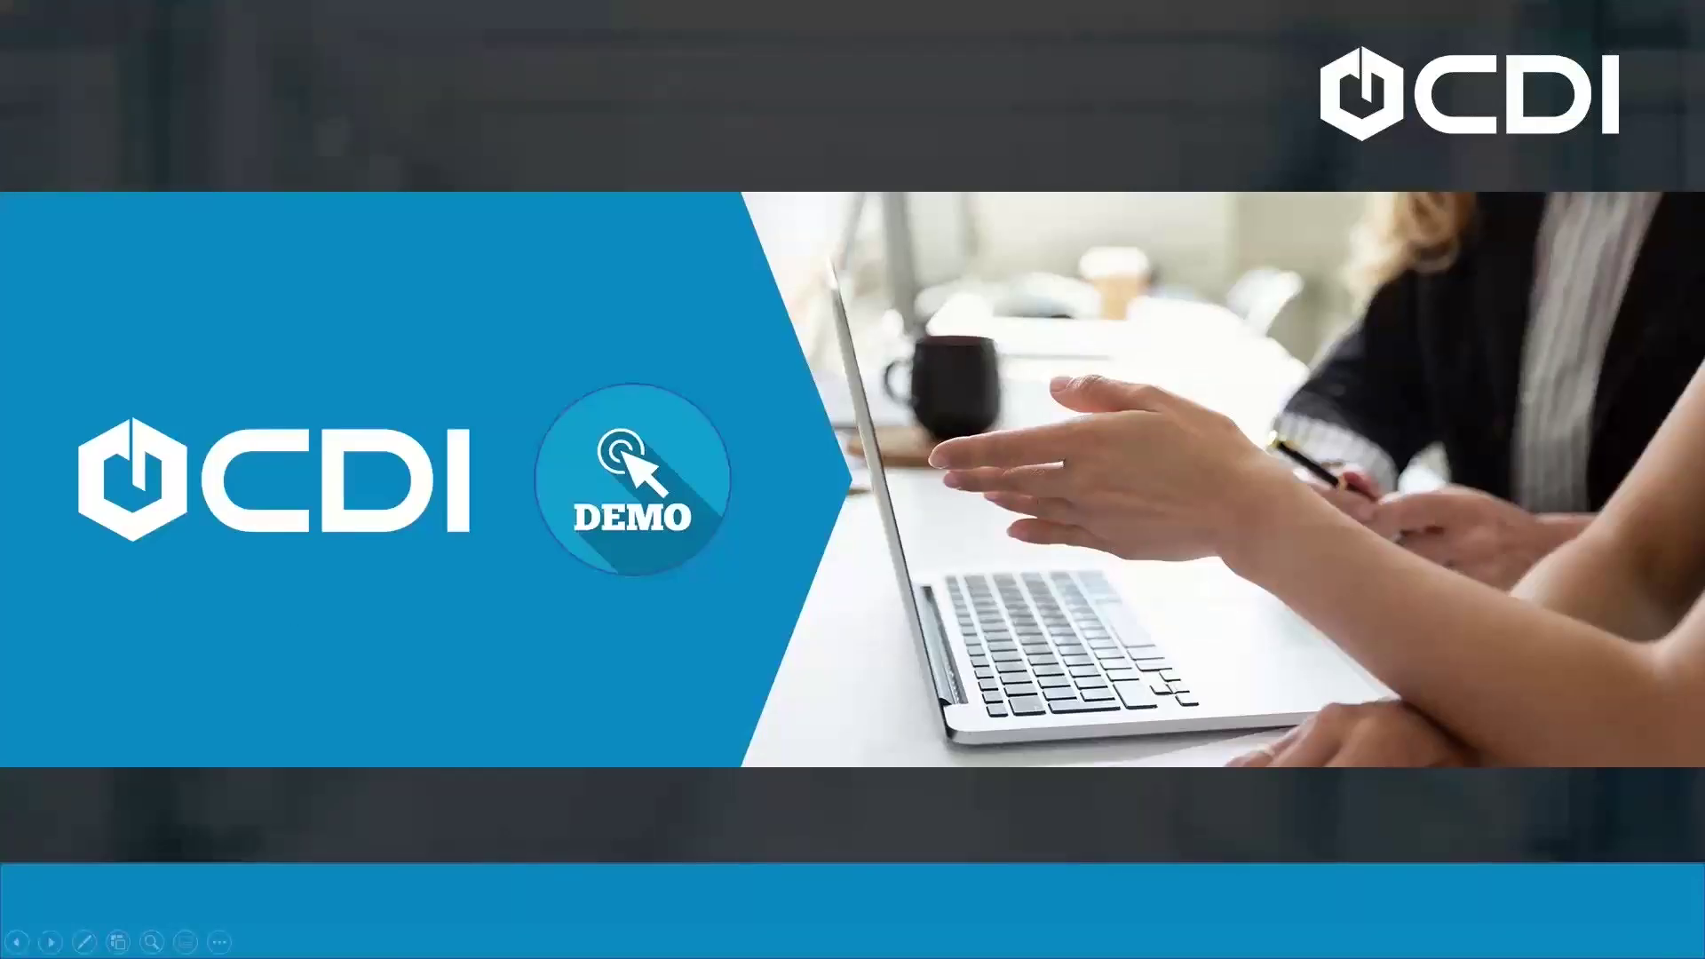
{"action": "key", "text": "Right"}
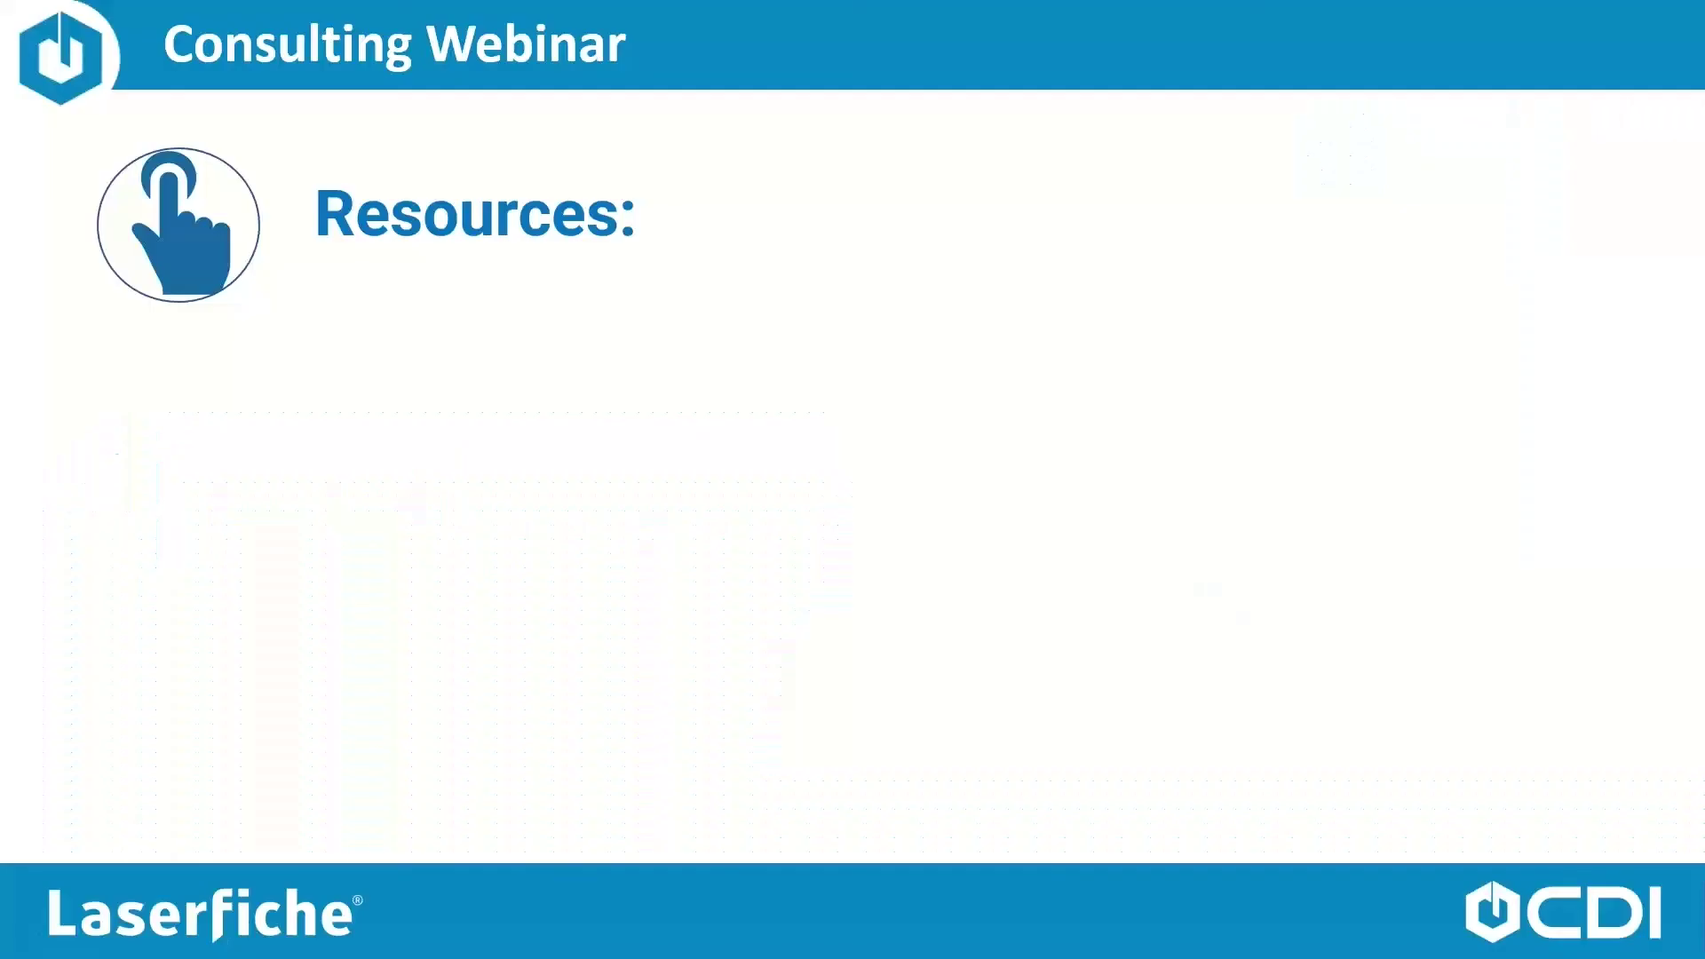
{"action": "key", "text": "Right"}
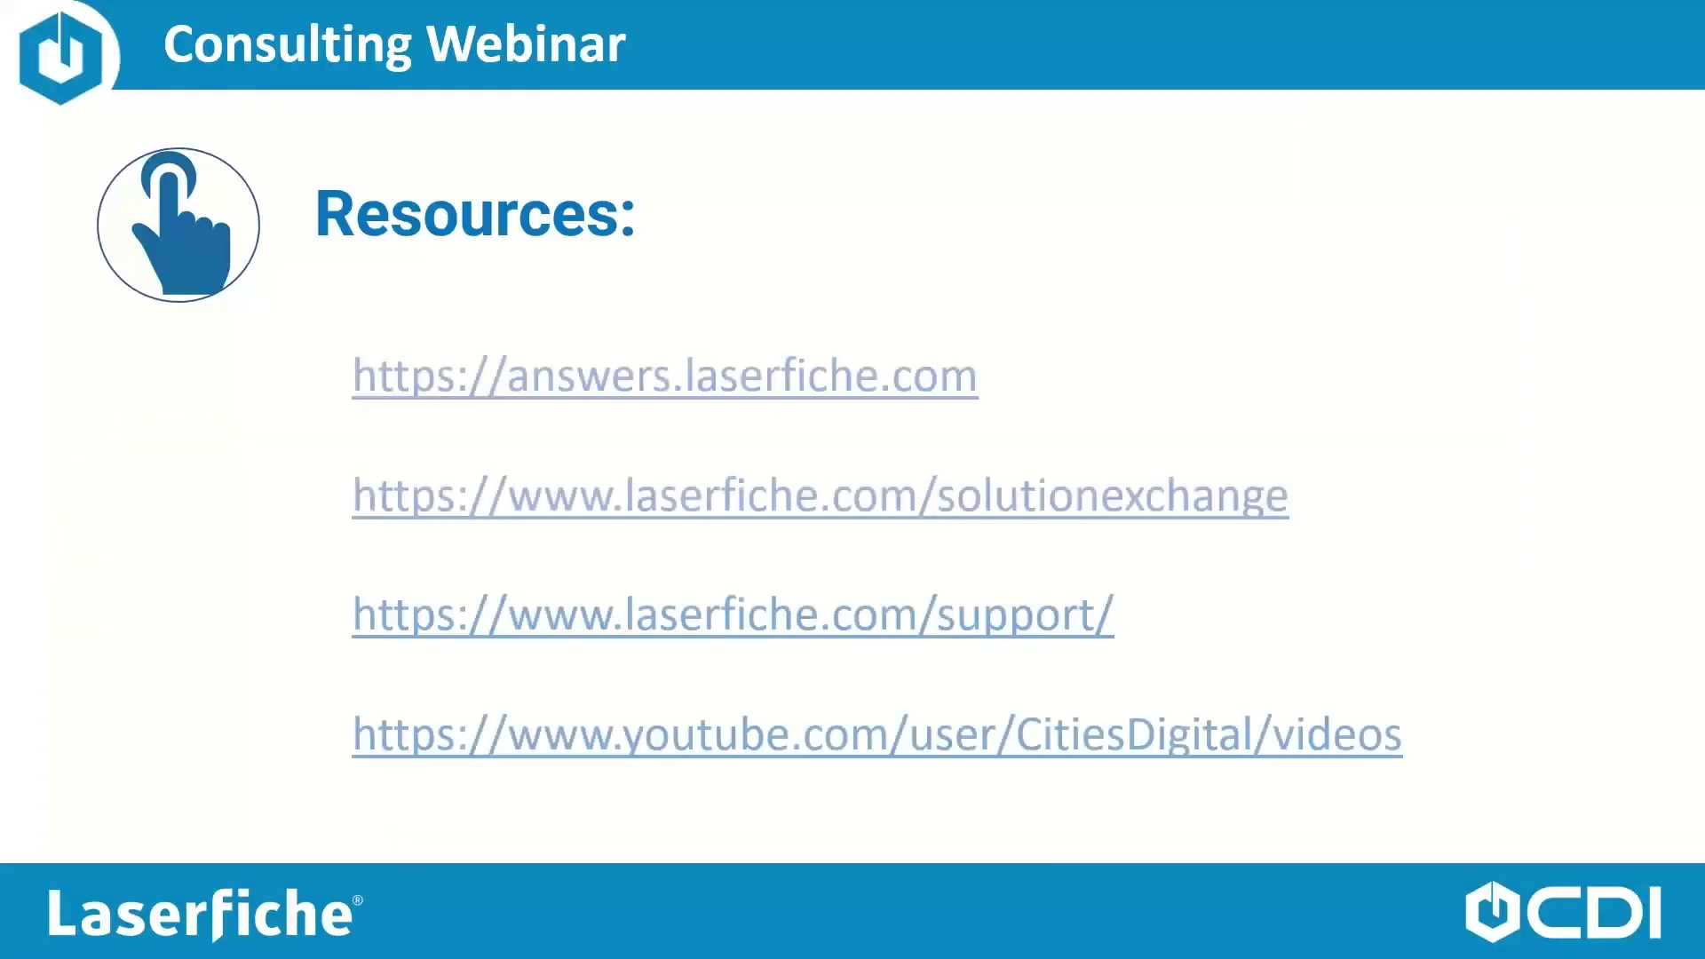